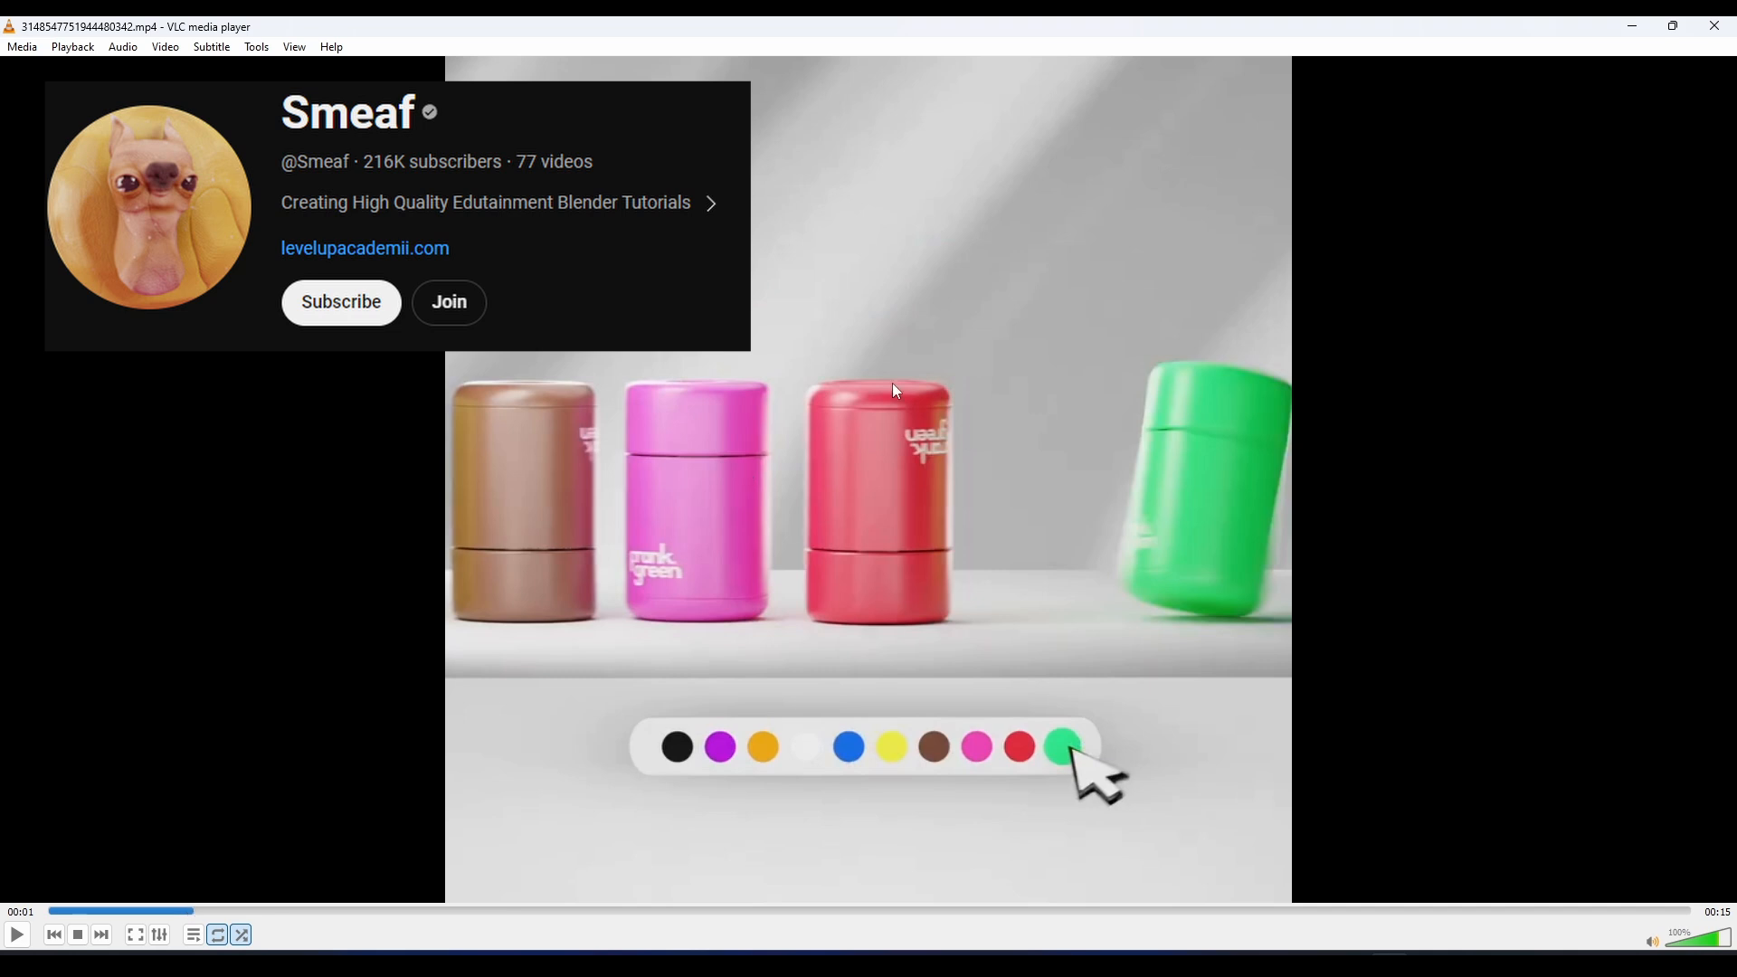
Rewind the reference video to its start, switch to Blender and play the bottle animation
left_click_drag(165, 911, 52, 911)
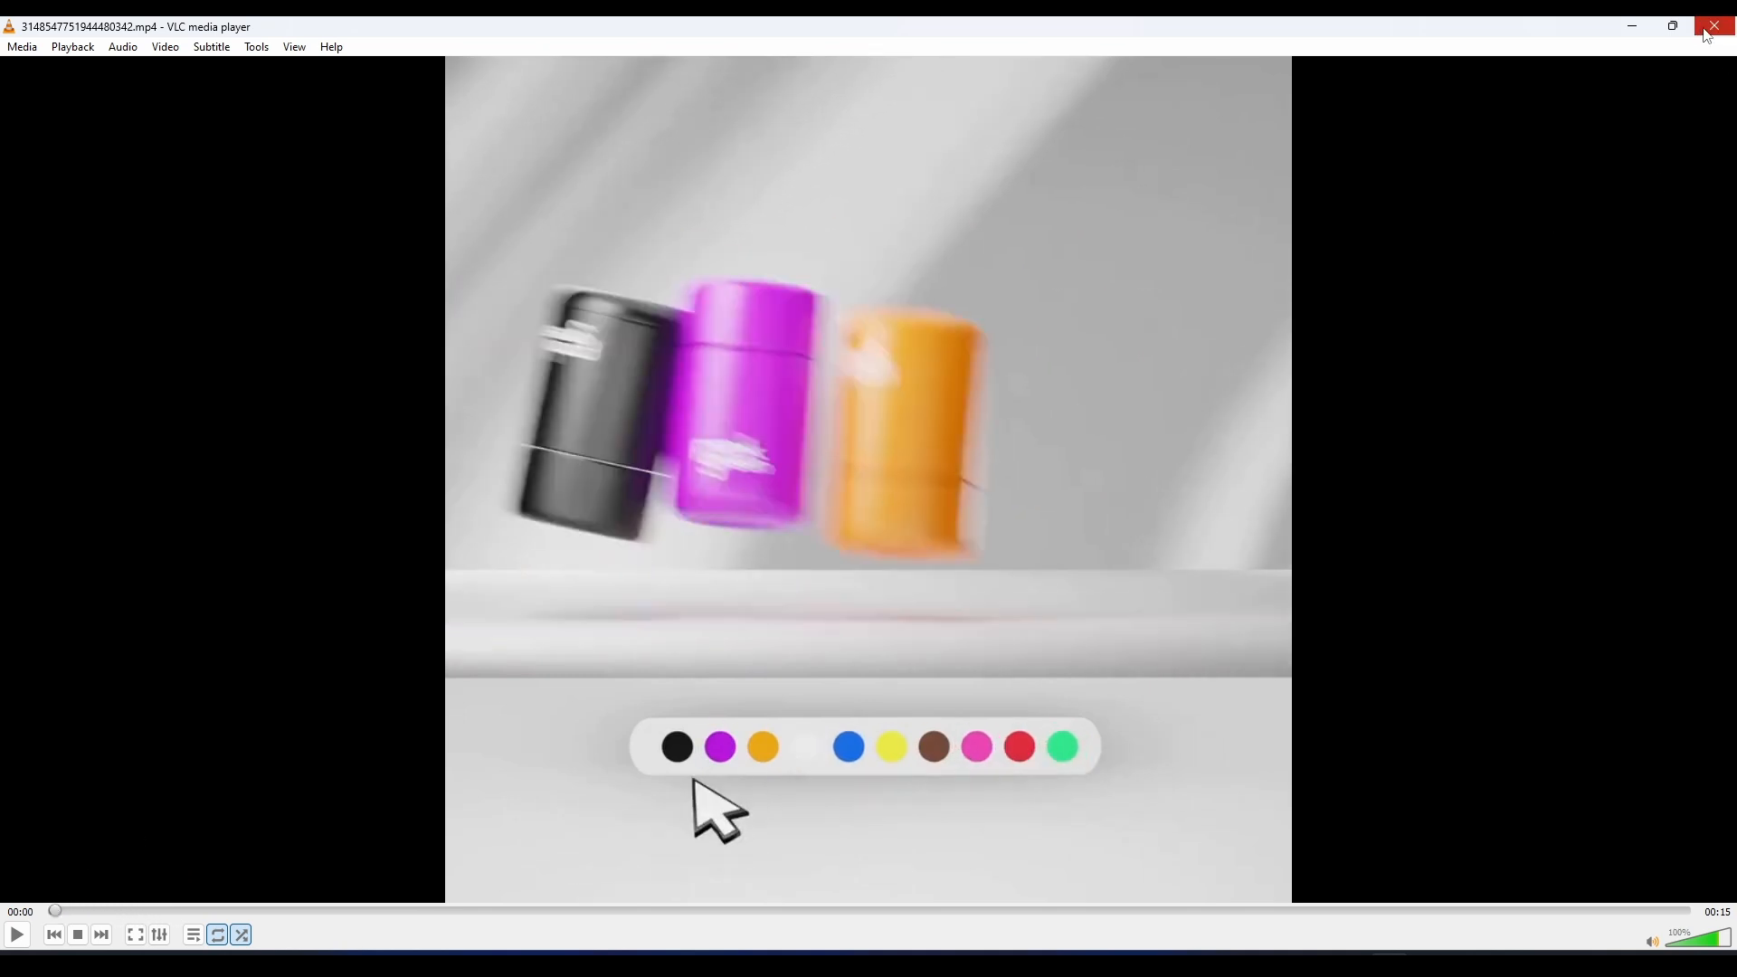
left_click(1632, 26)
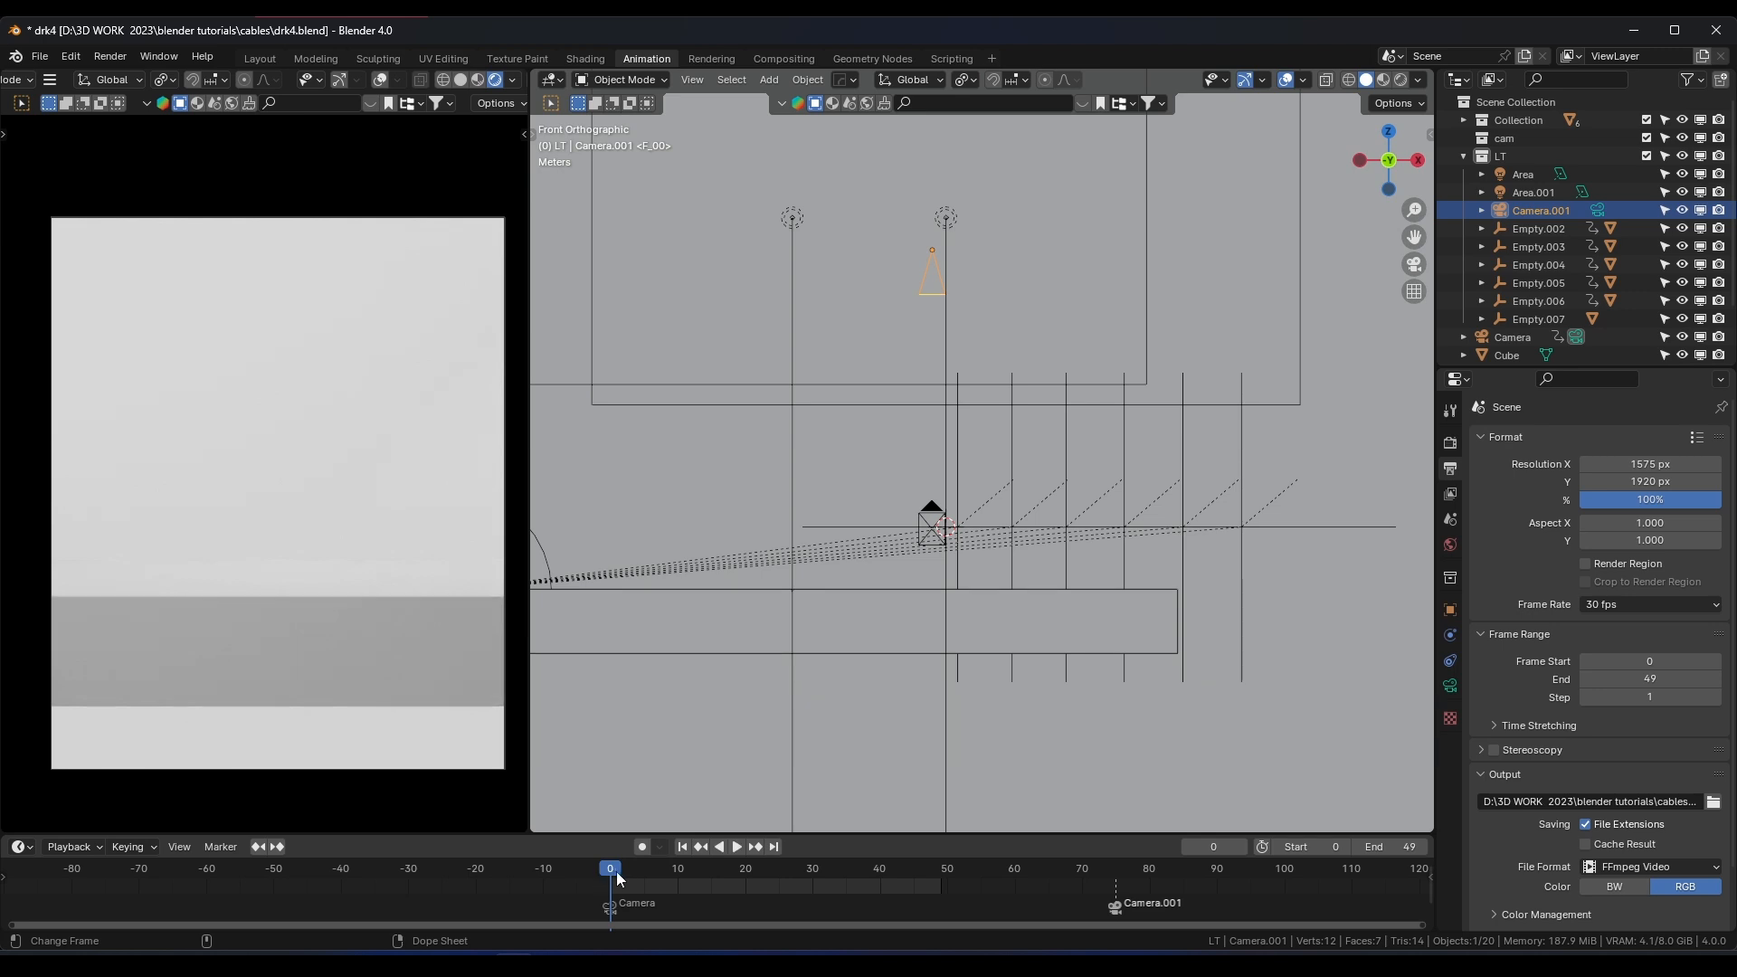
key("space")
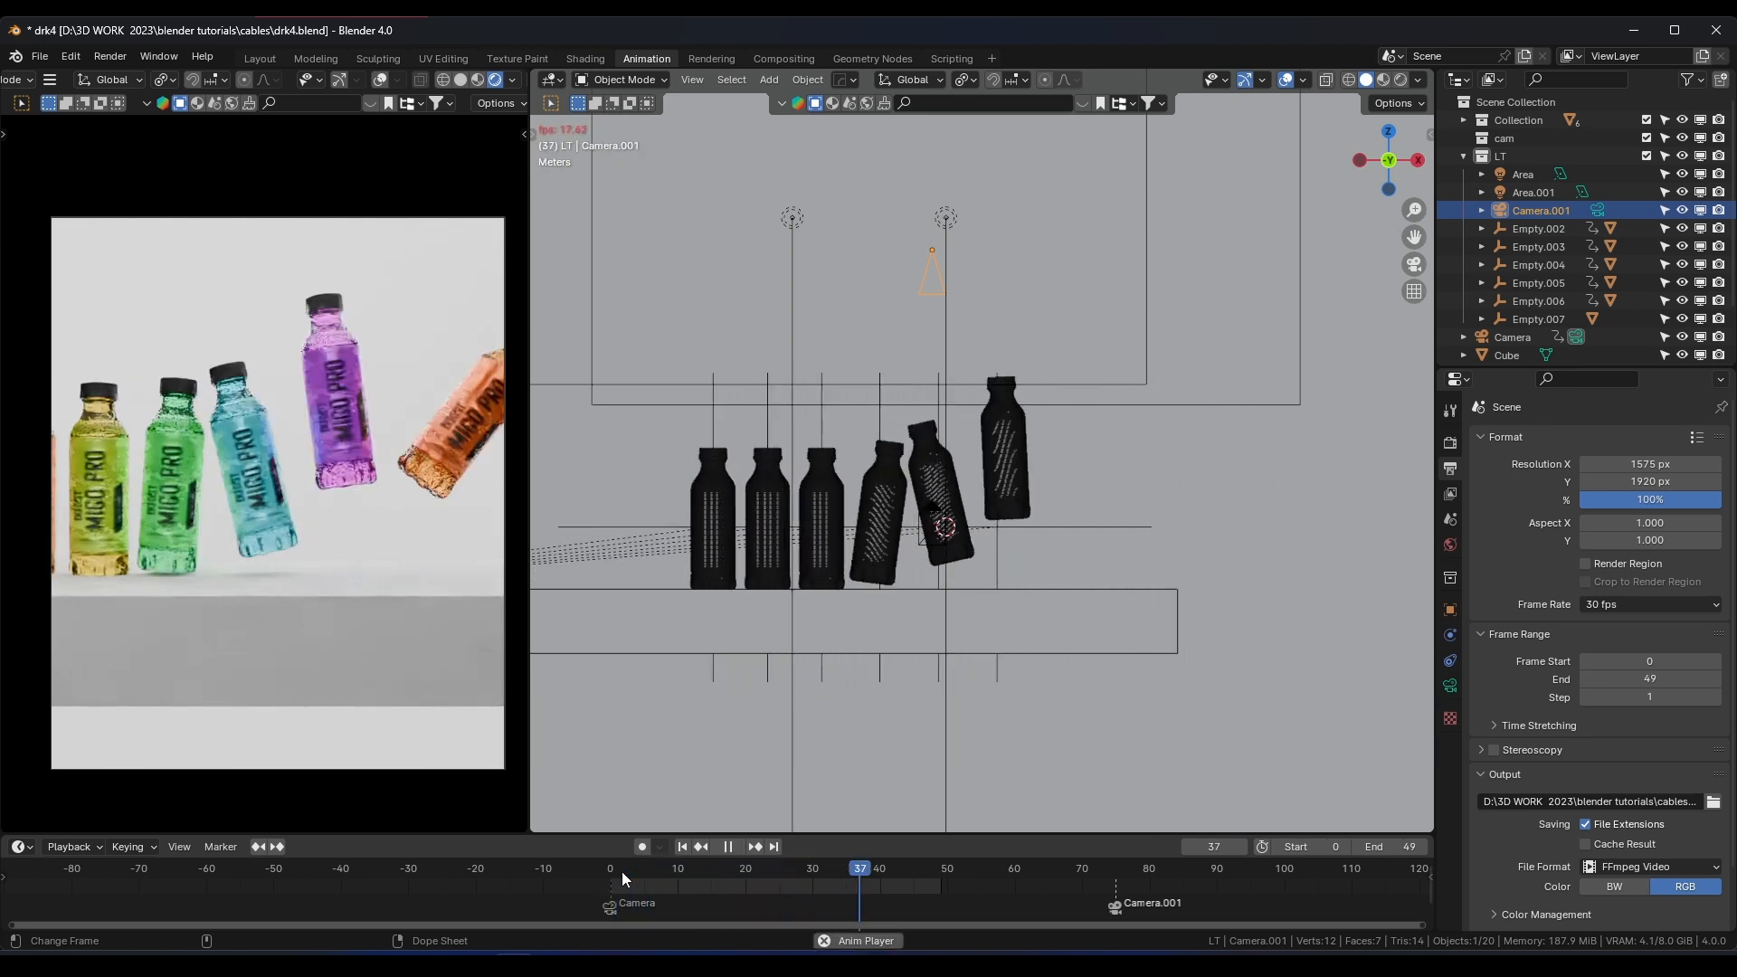
left_click_drag(623, 872, 611, 872)
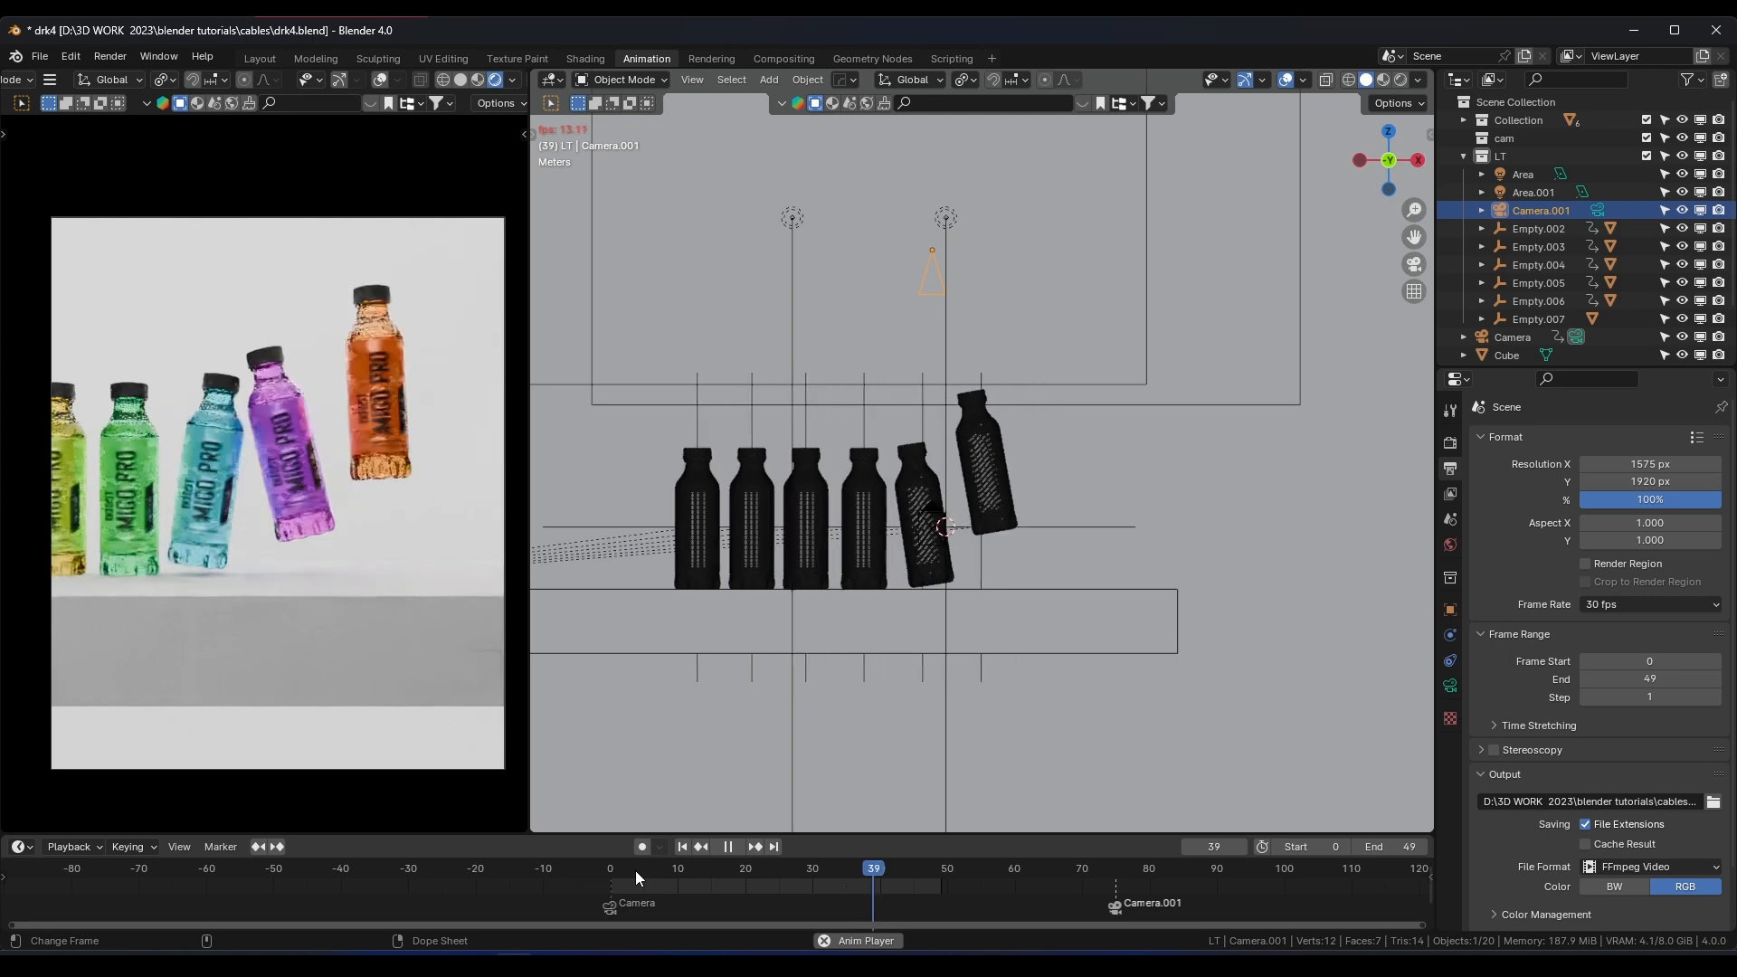
key("space")
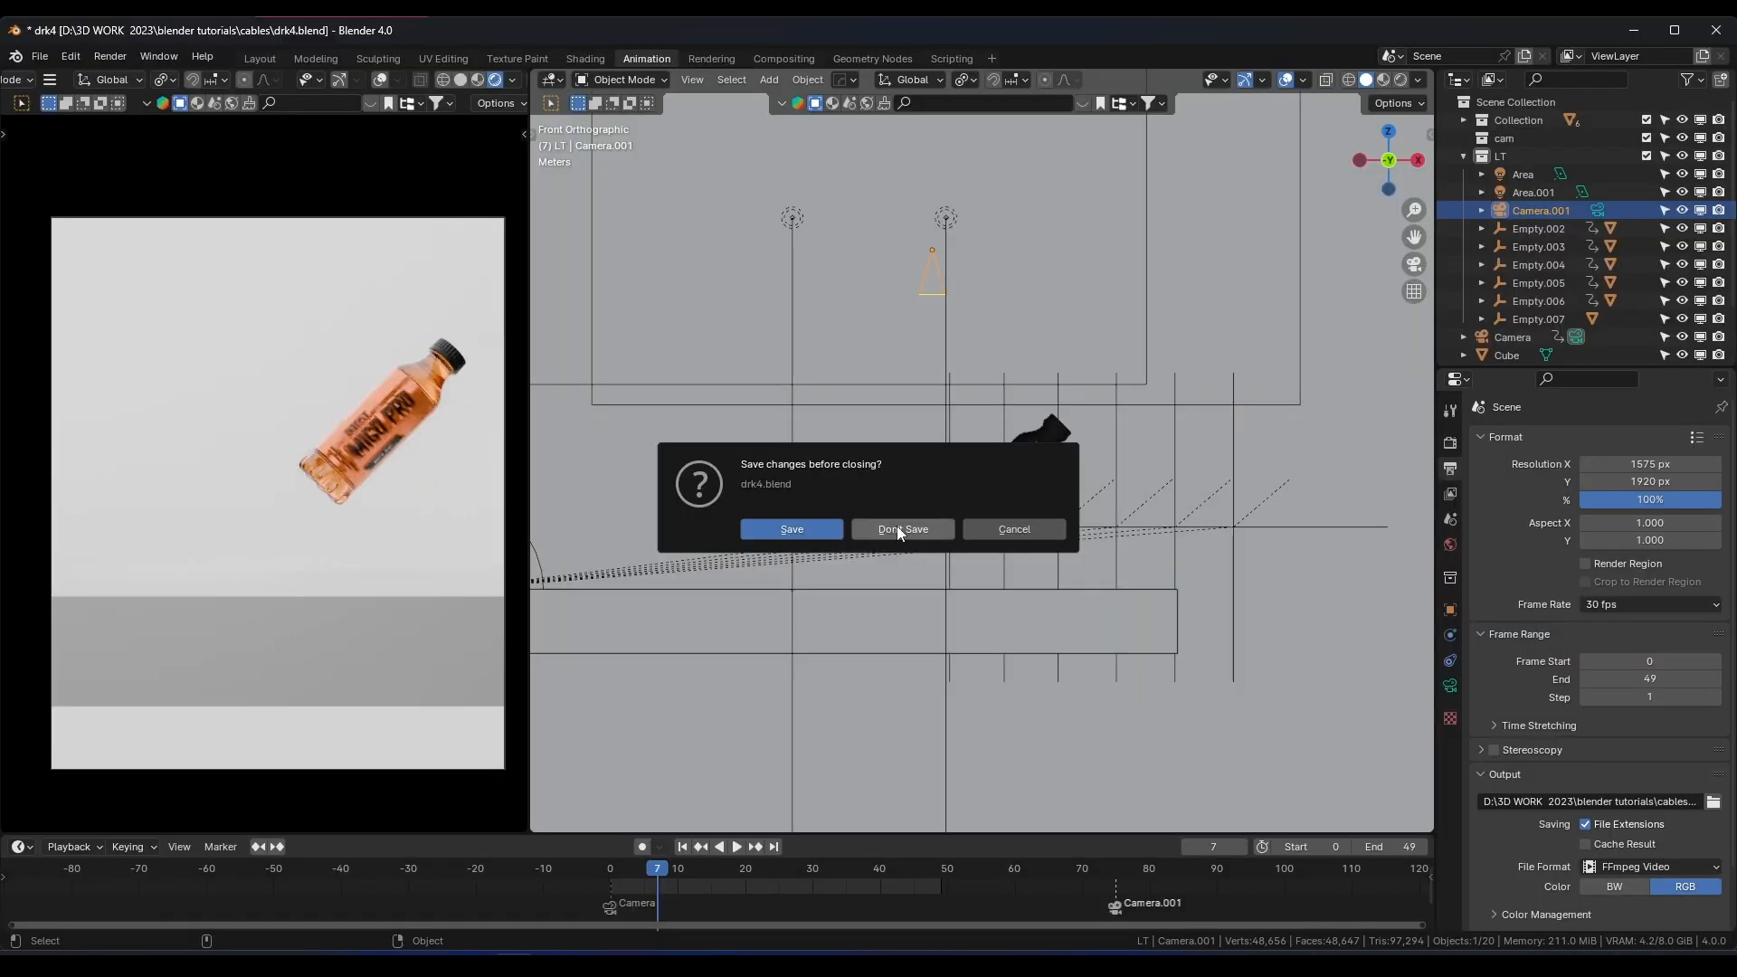
Discard the changes to drk4.blend and enlarge the new scene's main viewport in front view
left_click(898, 525)
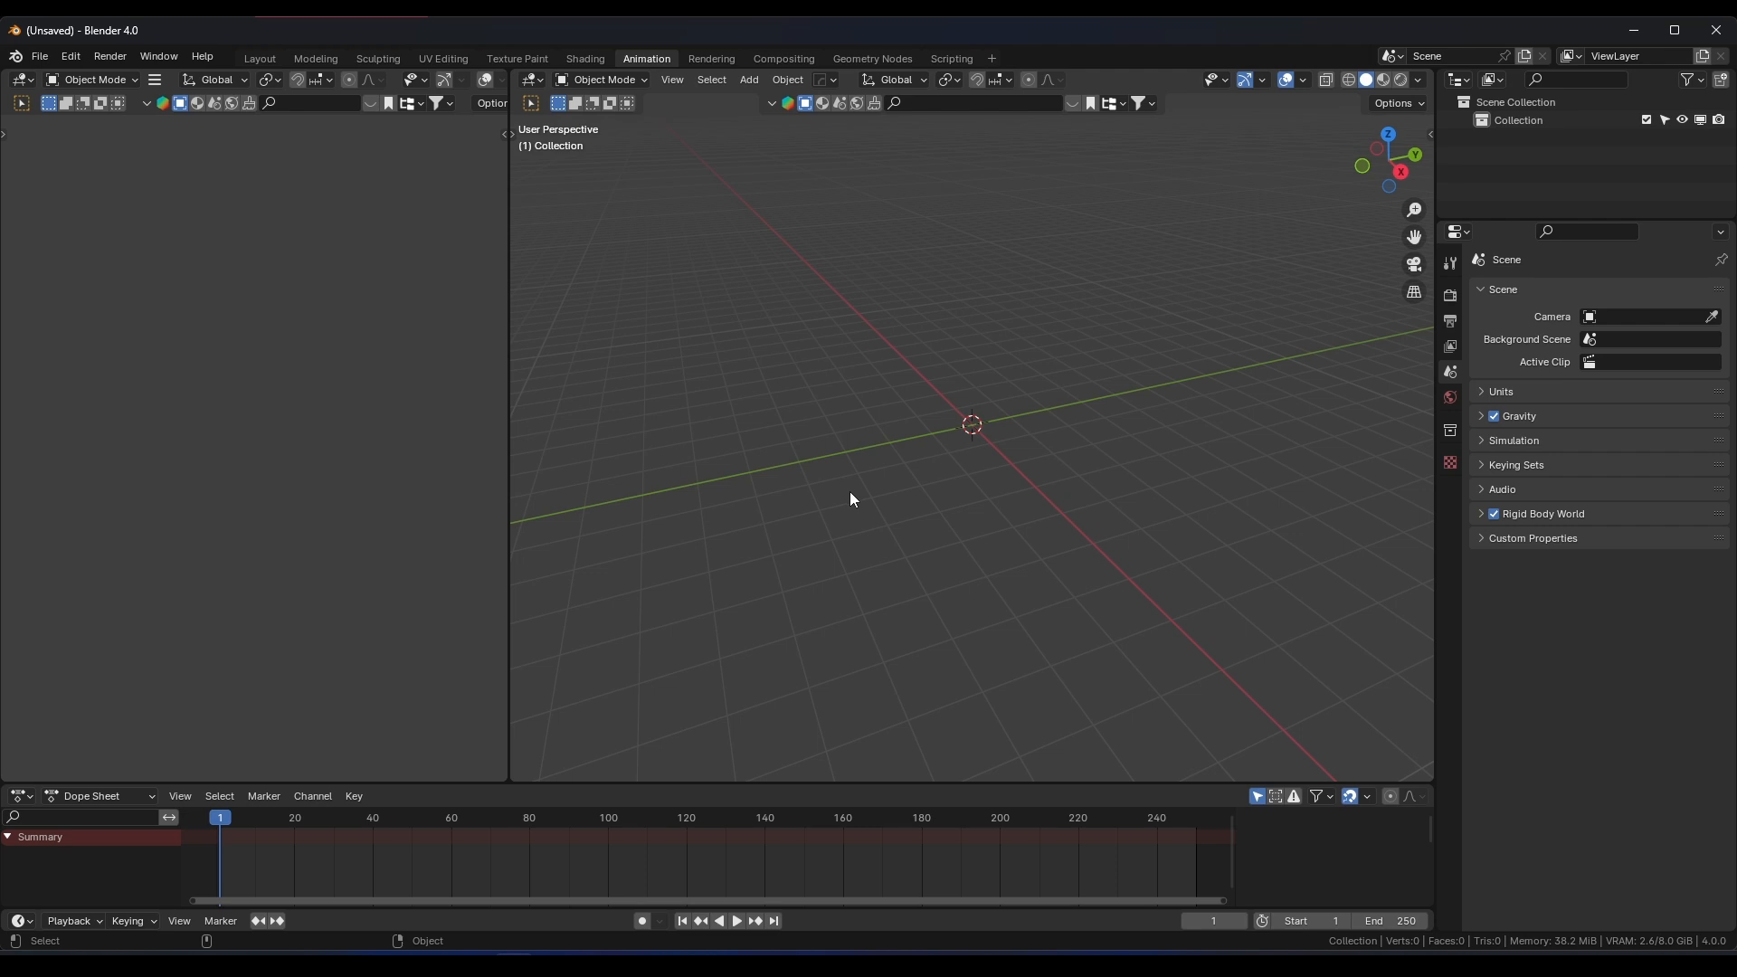
key("KP_1")
scroll(1039, 389, "up", 5)
left_click_drag(874, 783, 859, 844)
middle_click_drag(894, 566, 1002, 519, "shift")
scroll(815, 574, "up", 3)
Add a mesh cylinder at the origin and scale it down uniformly to about 0.79 m wide
key("shift+a")
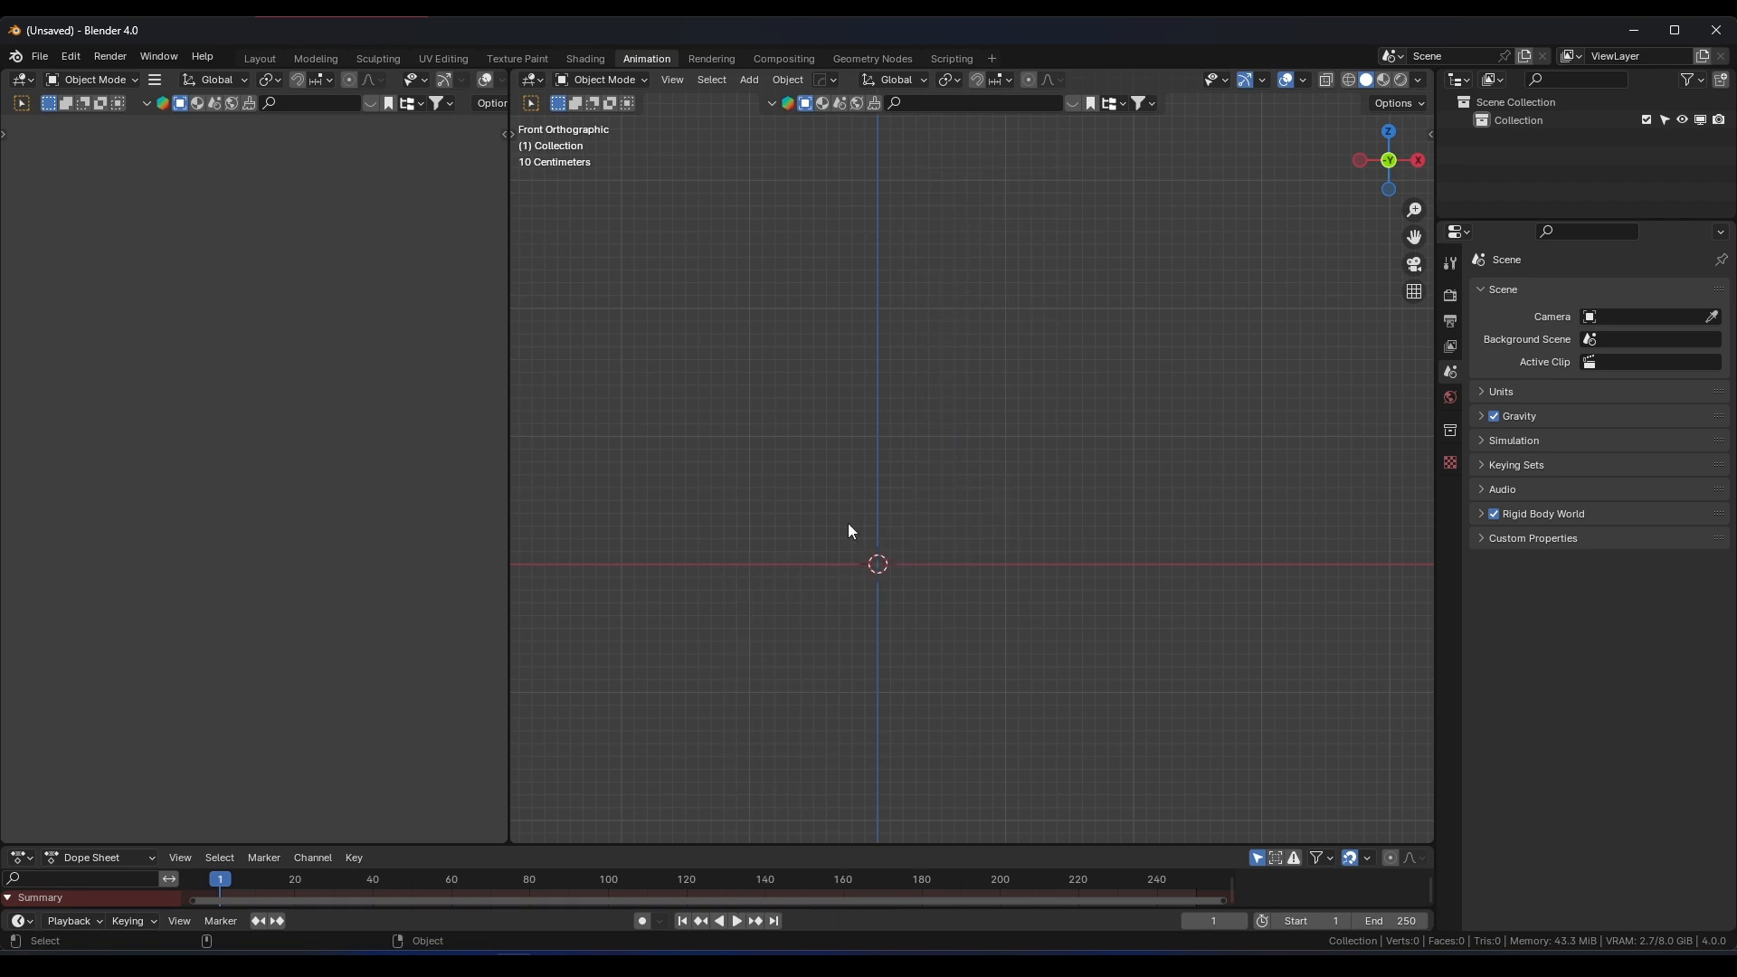
key("shift+a")
mouse_move(864, 535)
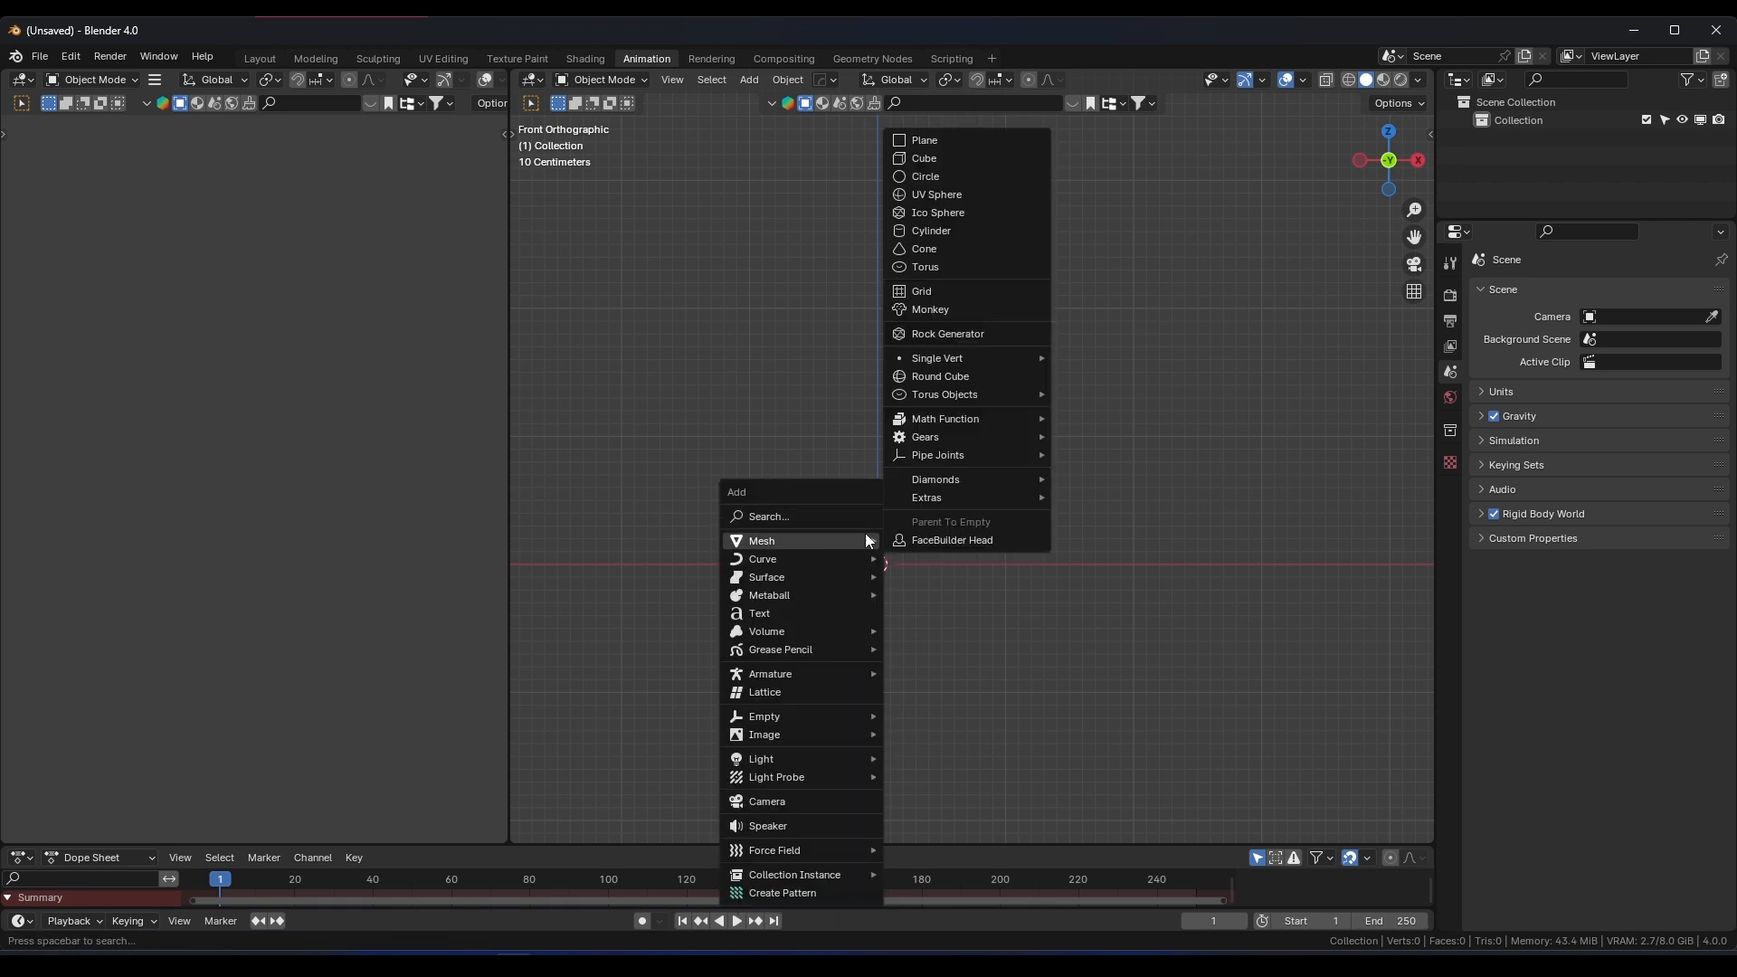
left_click(948, 232)
key("s")
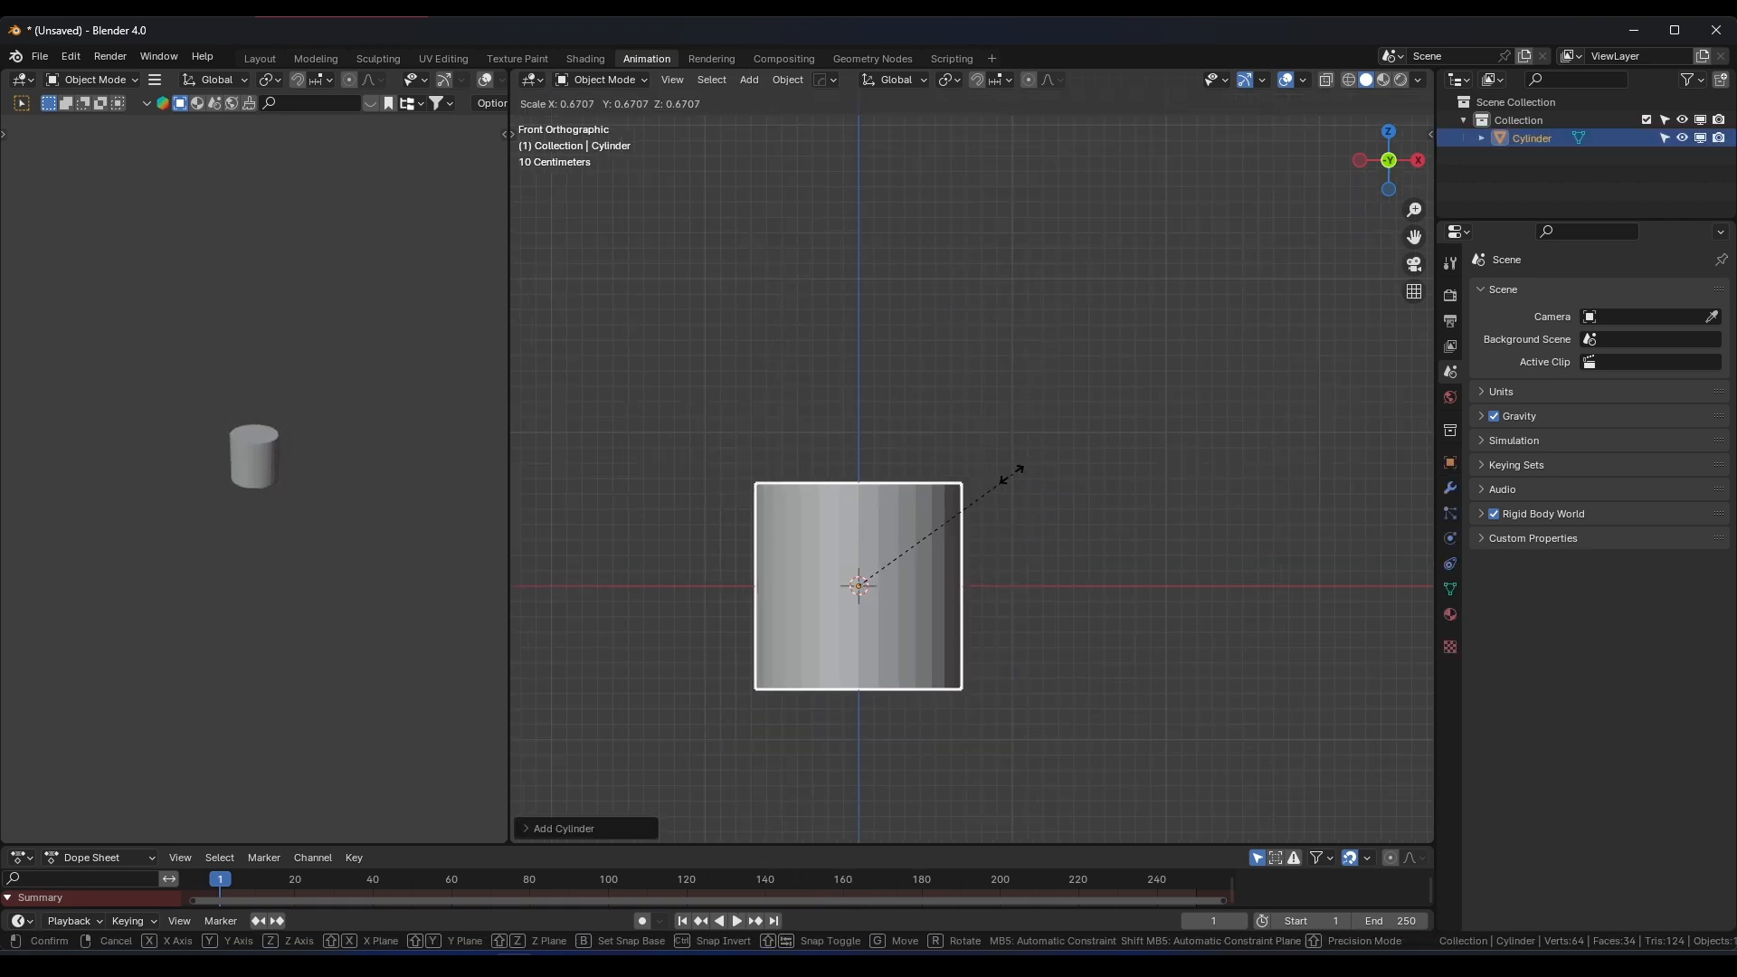
left_click(941, 511)
Stretch the cylinder along Z by about 1.31 and apply its transform
key("s")
key("z")
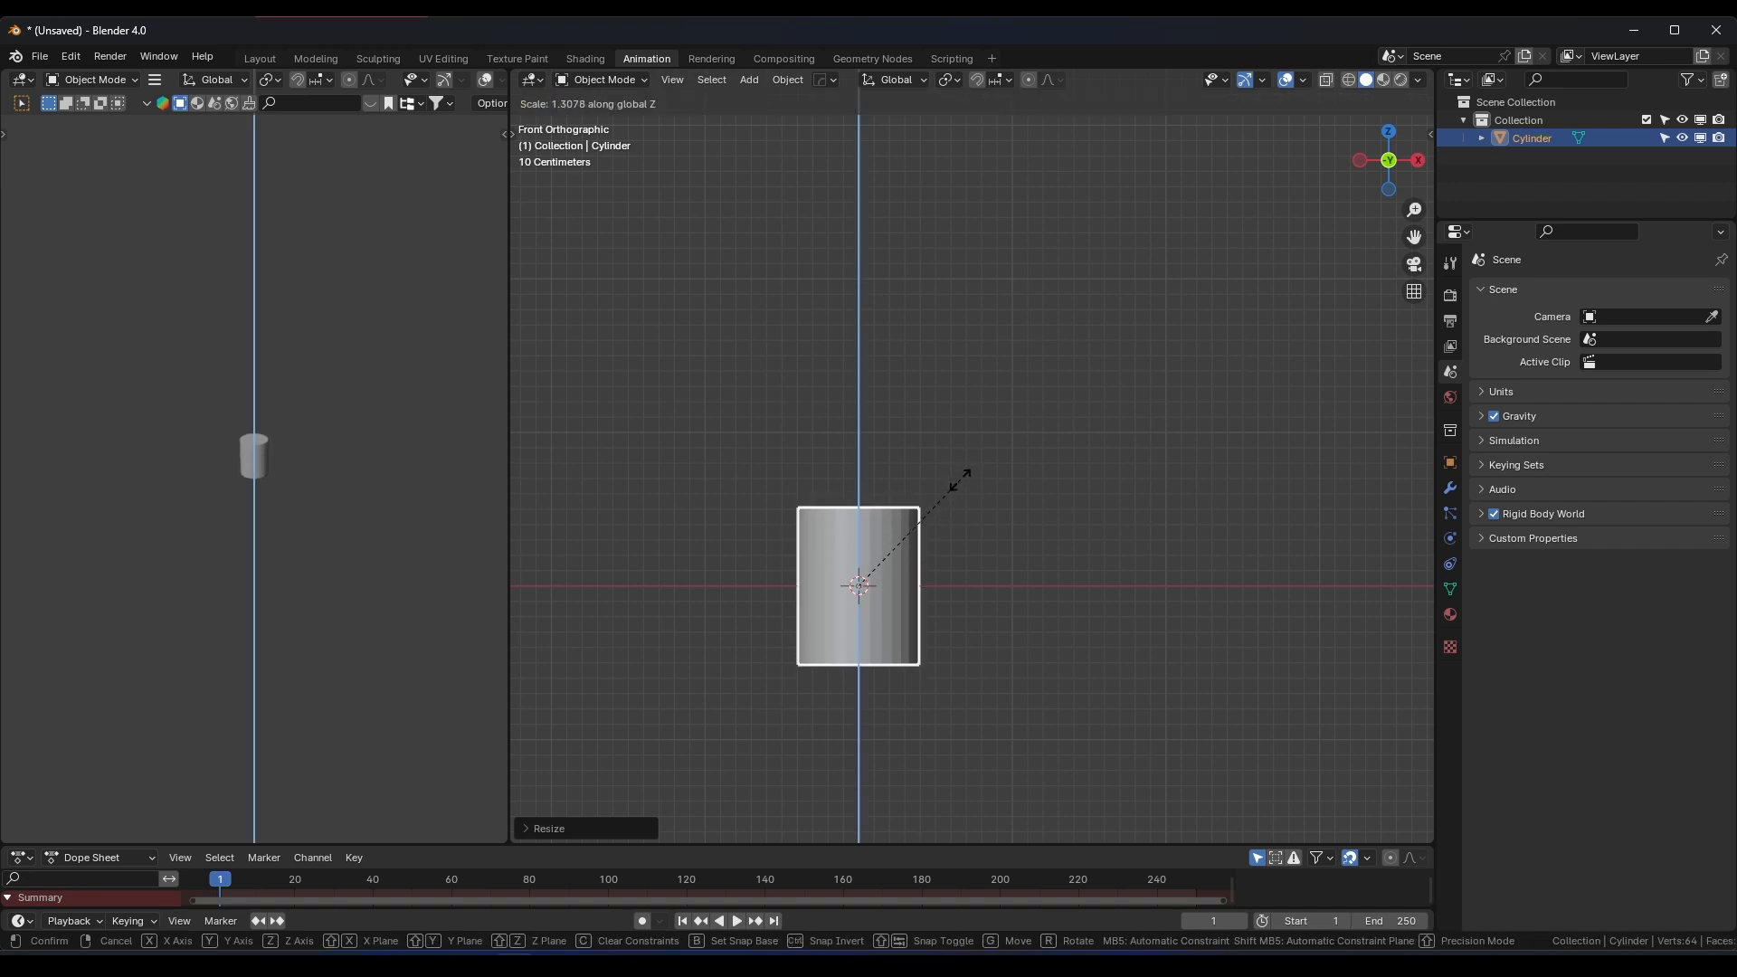
left_click(961, 479)
middle_click_drag(960, 480, 909, 537)
key("ctrl+a")
left_click(883, 562)
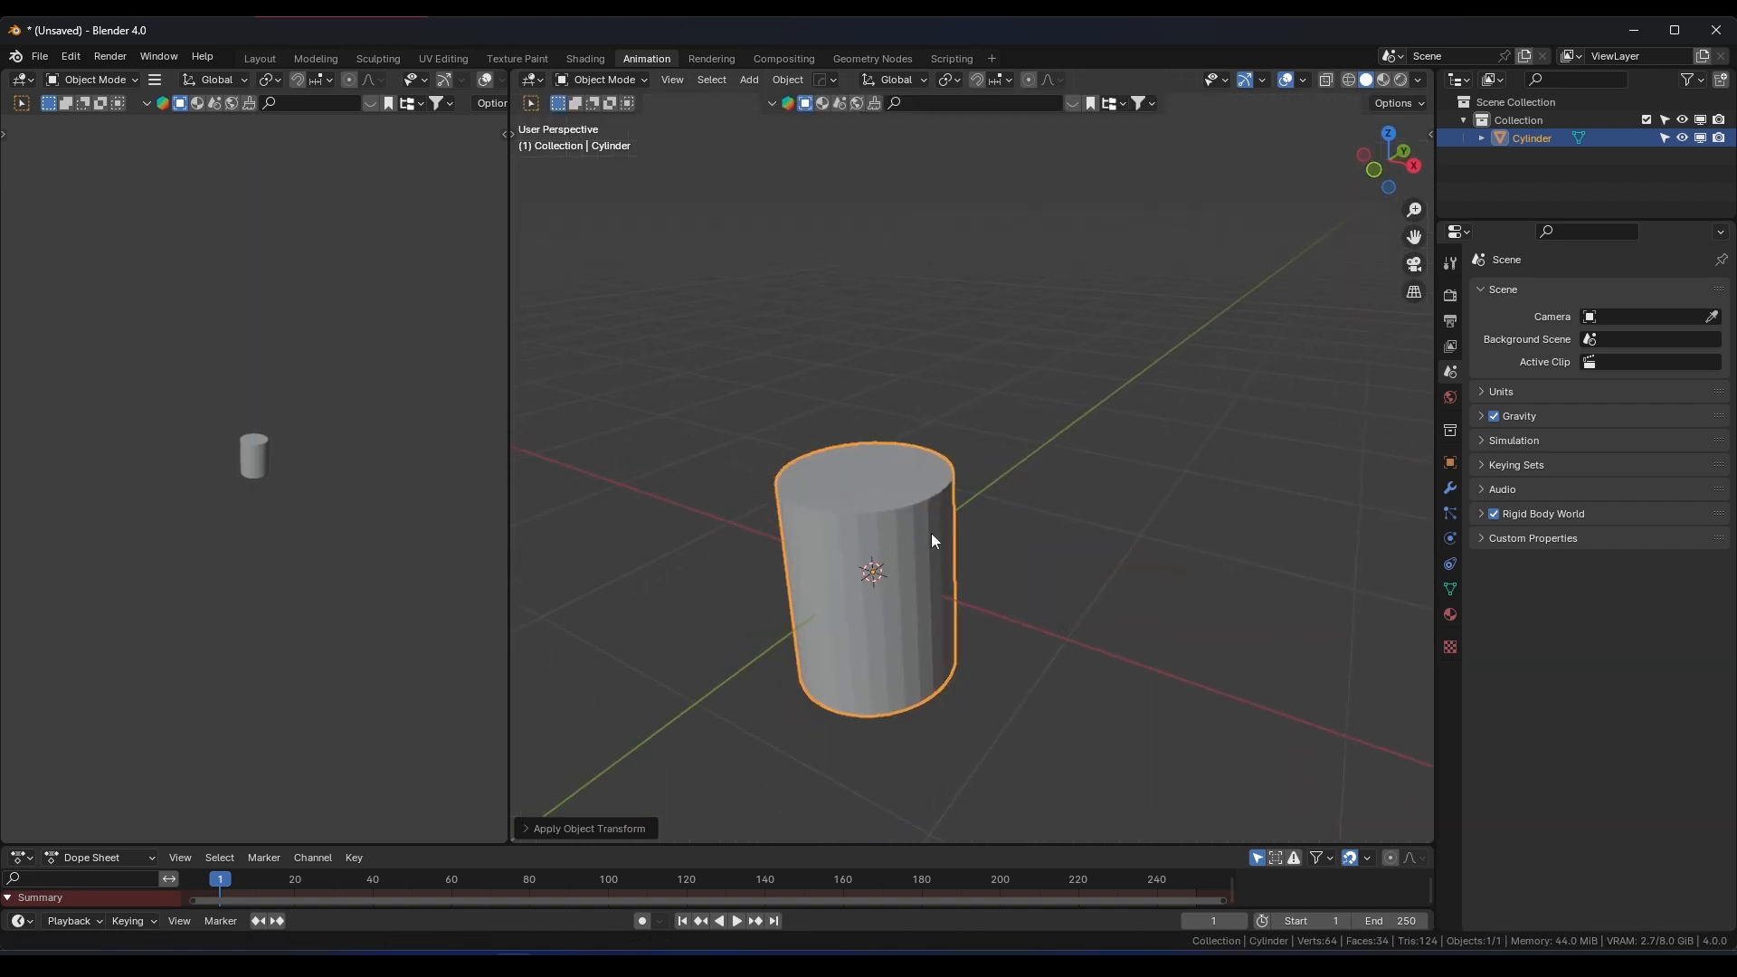
Round the cylinder's top and bottom rims by bevelling both edge loops with six segments
scroll(931, 534, "up", 3)
key("Tab")
key("2")
left_click(933, 502, "alt")
middle_click_drag(939, 701, 988, 632)
left_click(895, 830, "alt+shift")
scroll(941, 679, "down", 3)
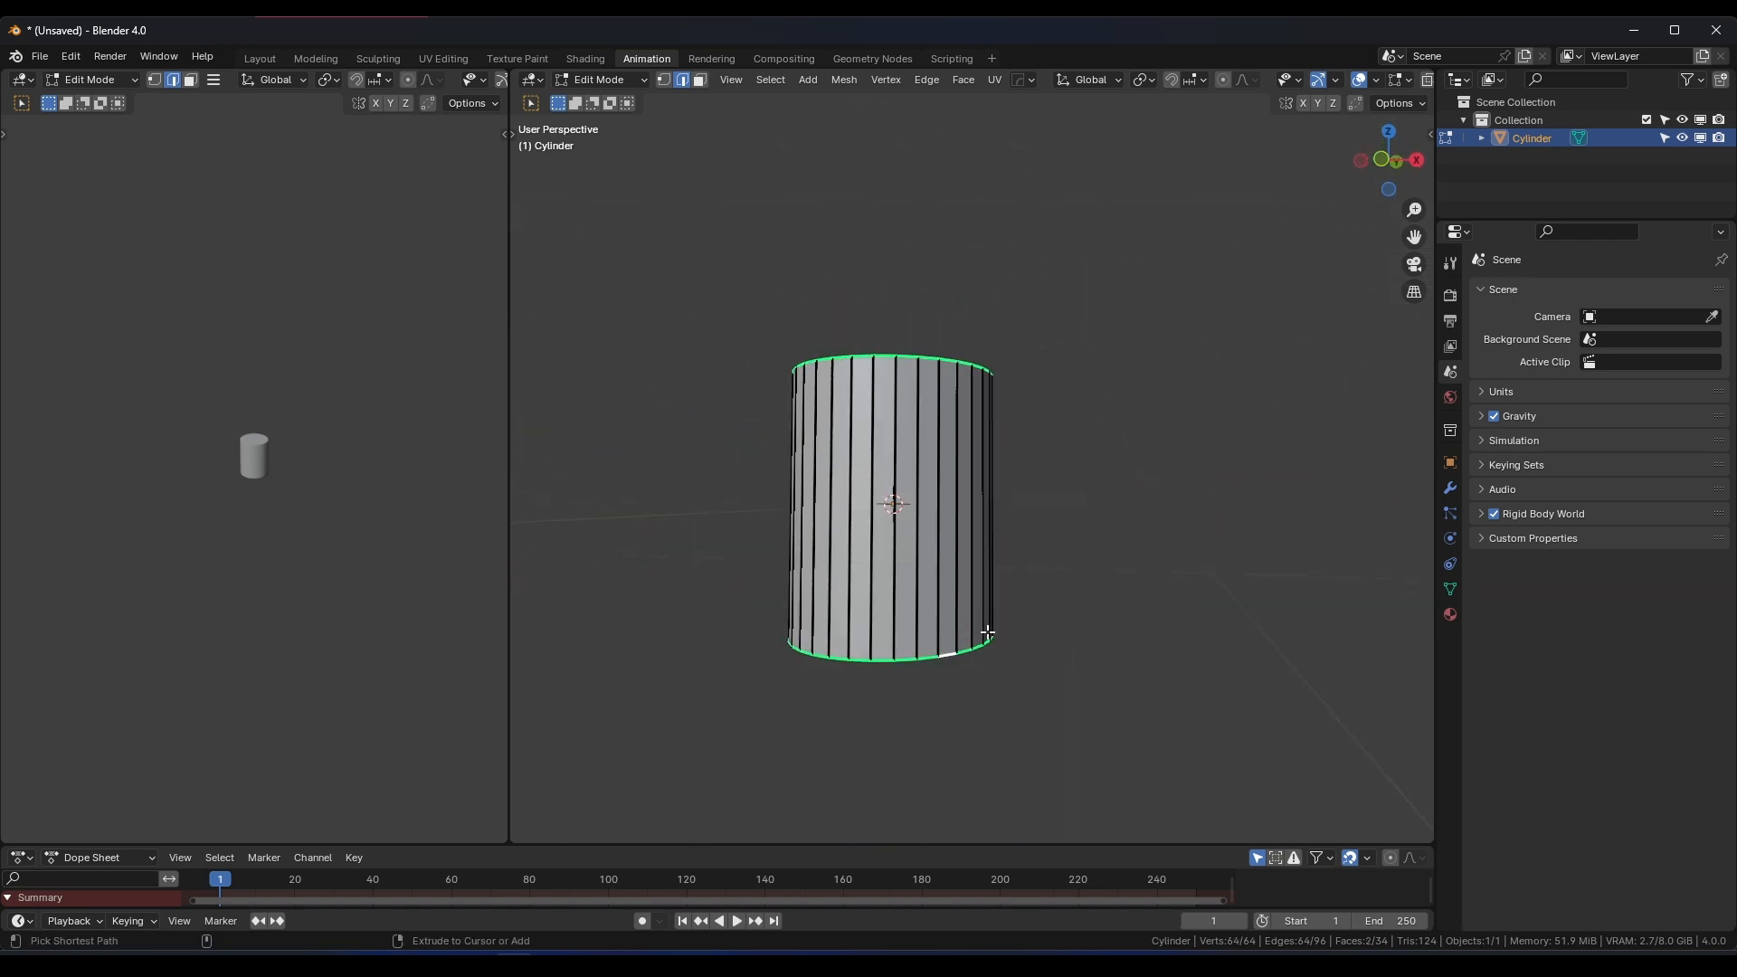
key("ctrl+b")
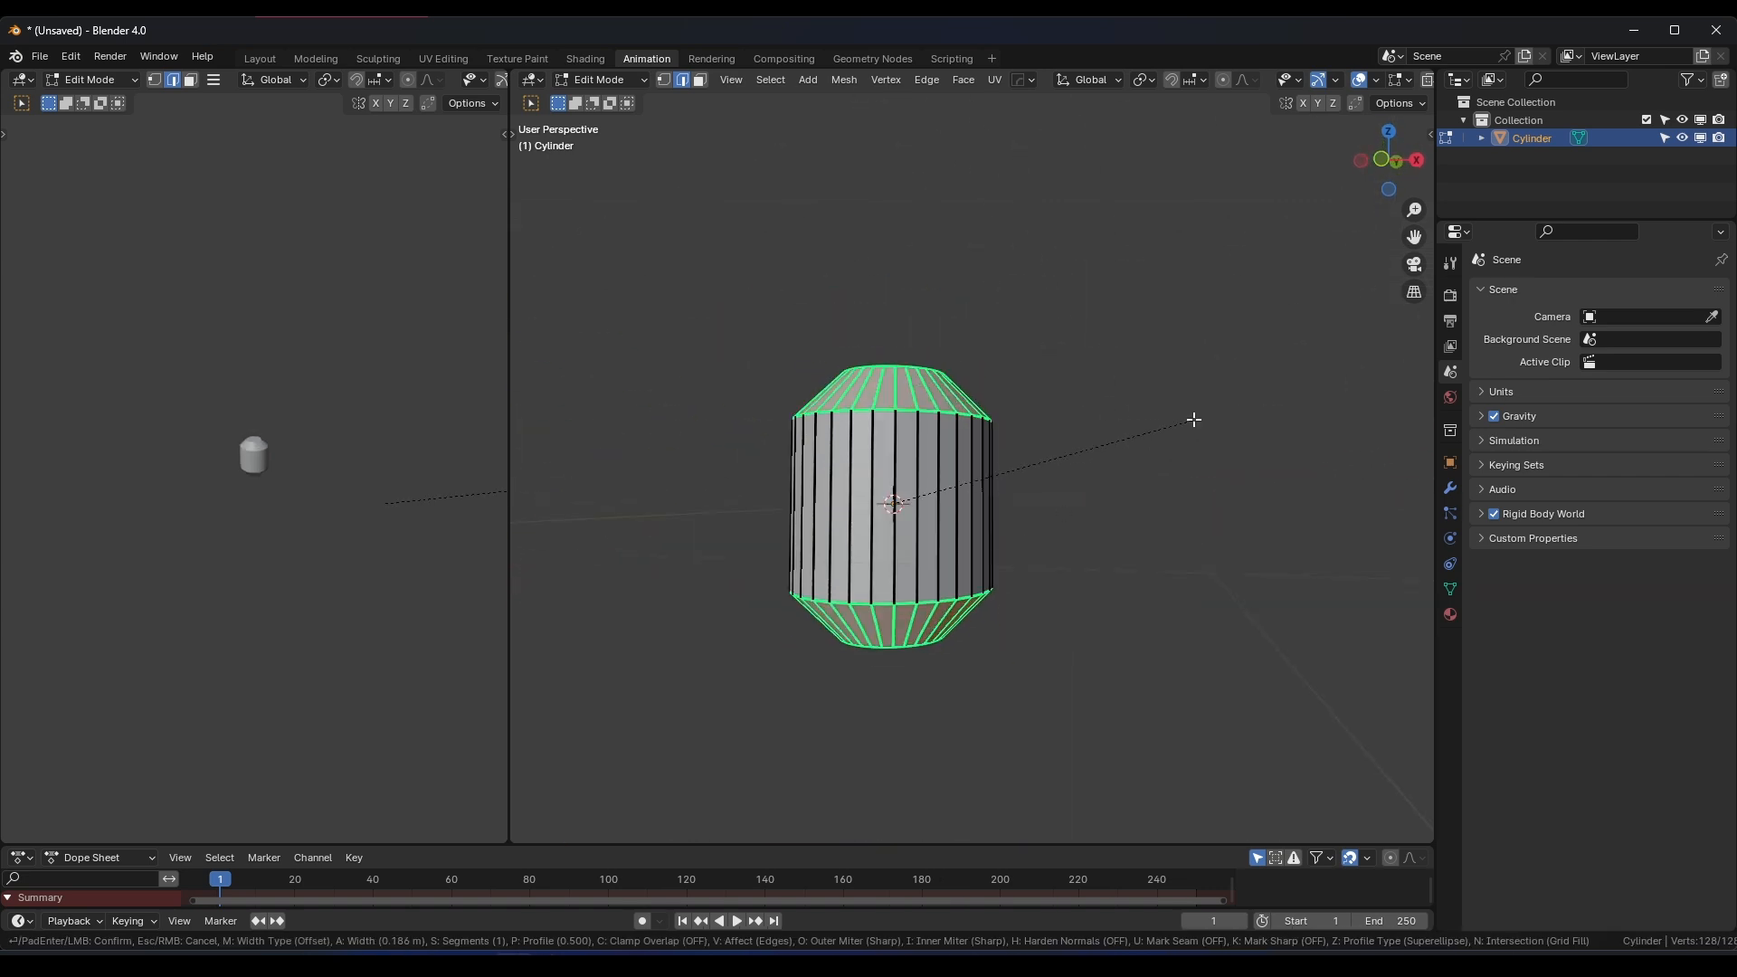
scroll(1196, 419, "up", 4)
left_click(1127, 421)
key("Tab")
middle_click_drag(1127, 422, 1060, 497)
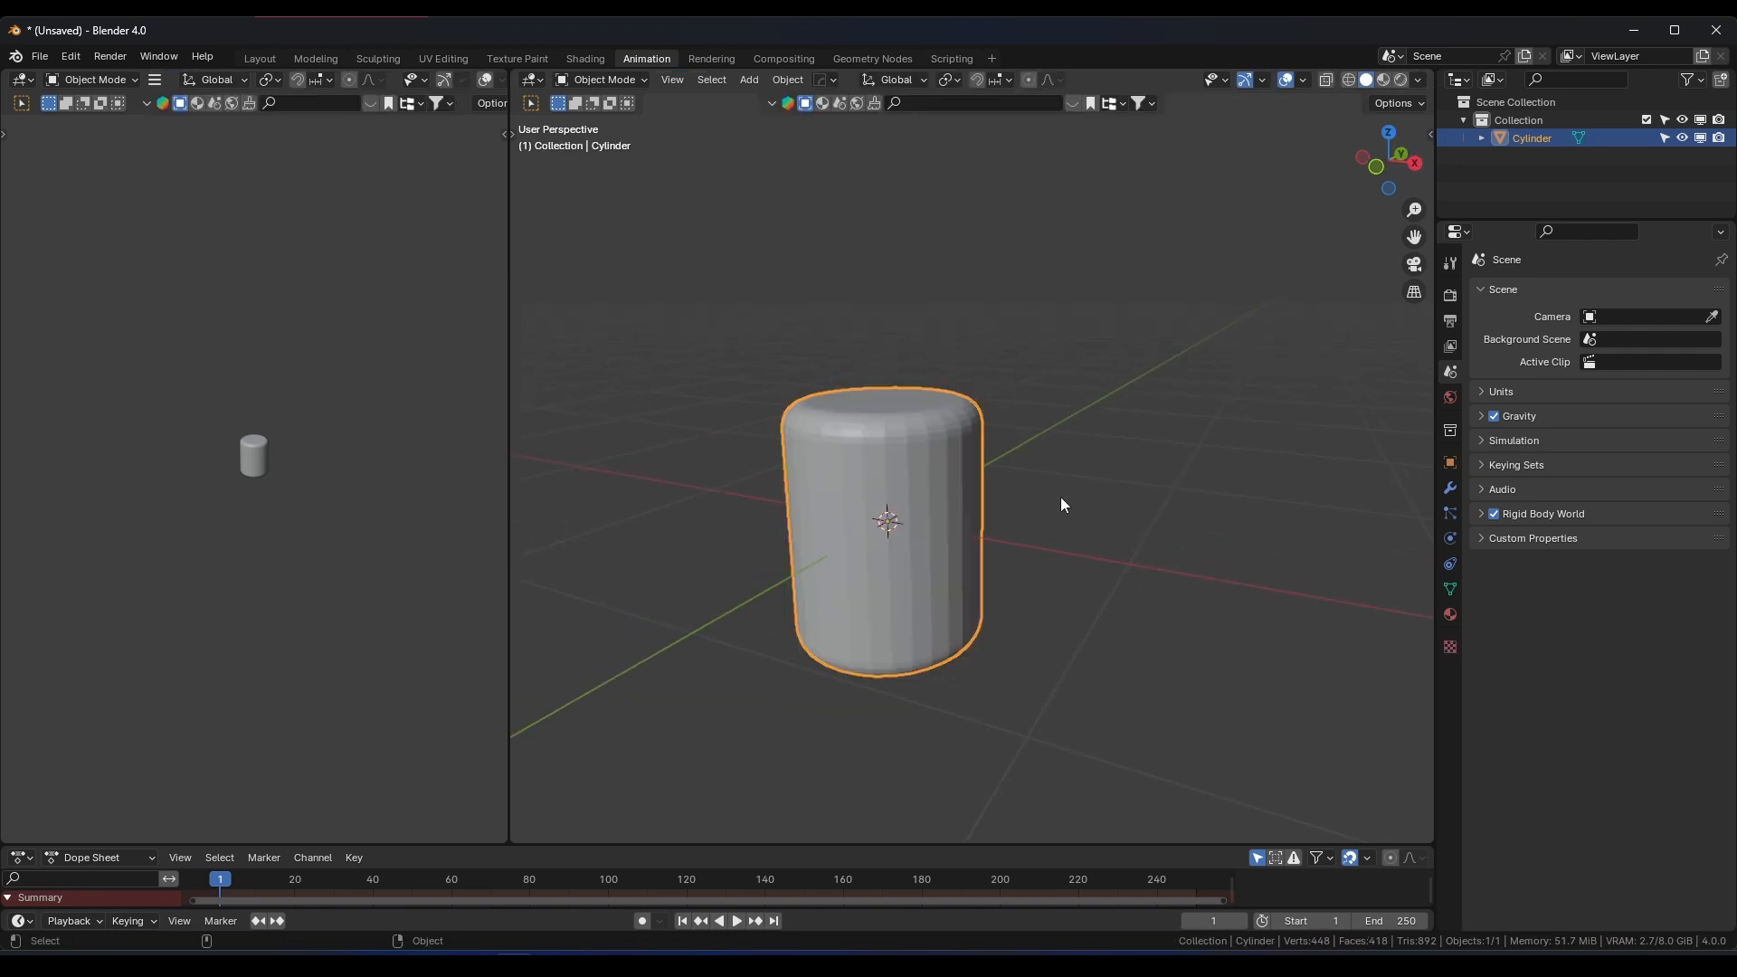
Enable the Screencast Keys overlay and set the transform orientation to Parent
key("n")
left_click(1423, 379)
left_click(1423, 466)
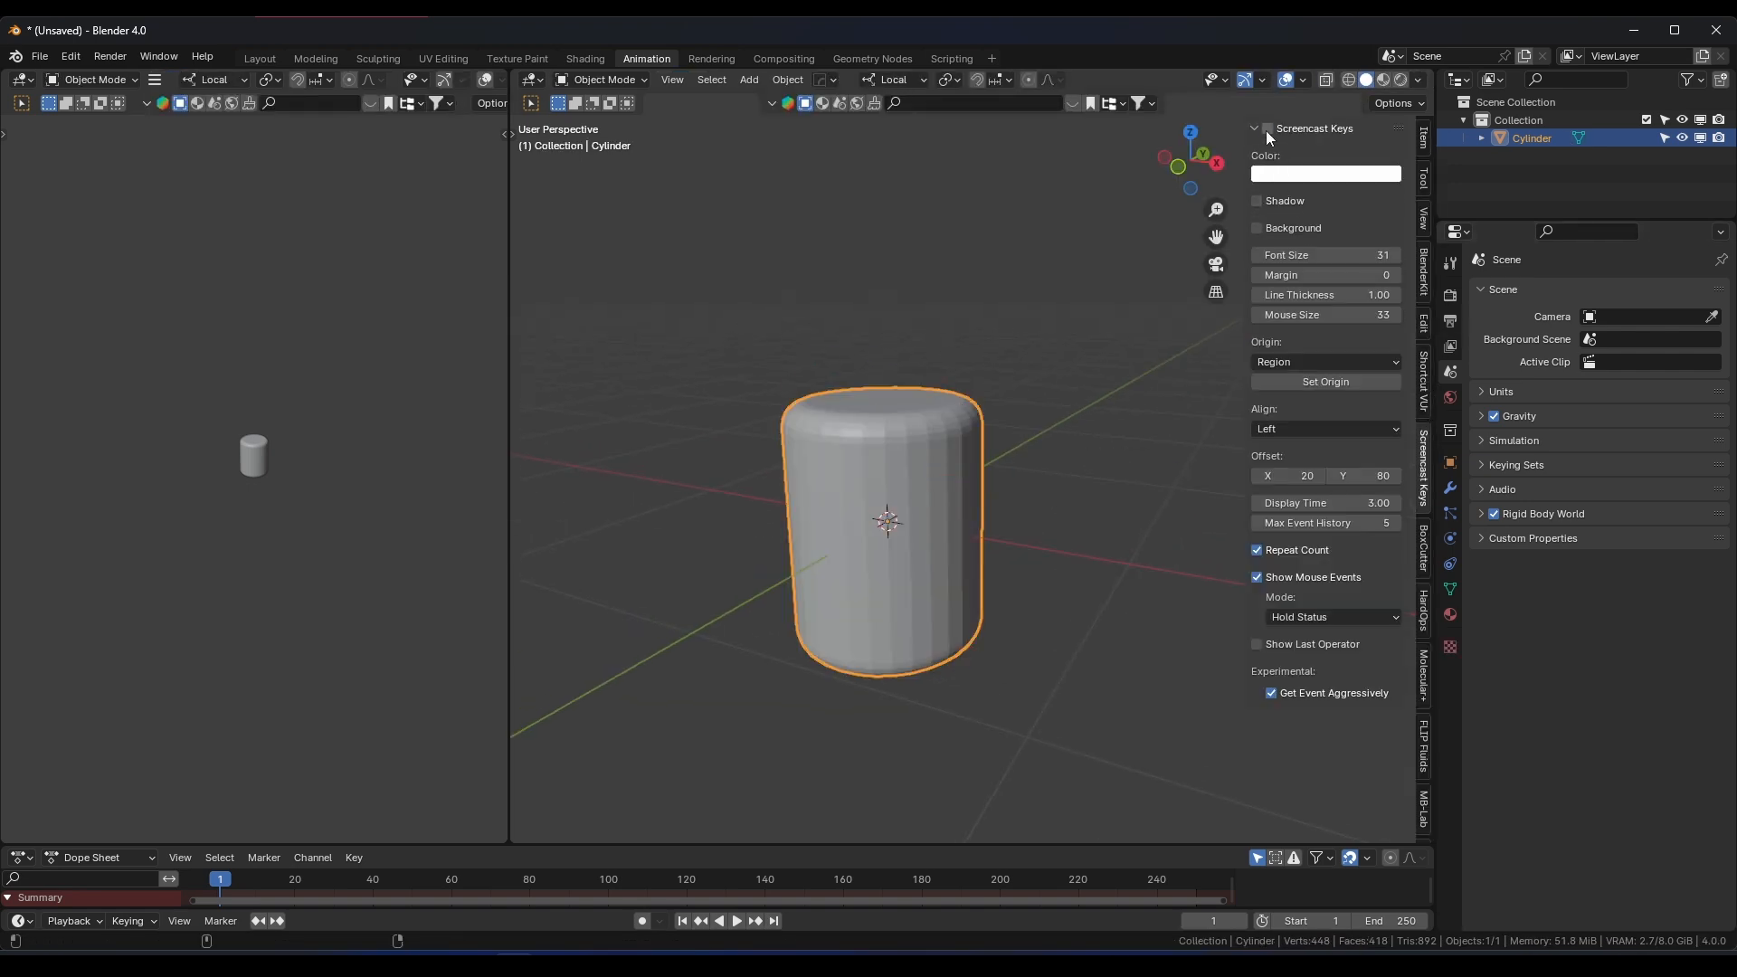
left_click(1266, 129)
key("comma")
Apply Shade Smooth to the rounded cylinder
middle_click_drag(1176, 452, 986, 425)
right_click(905, 433)
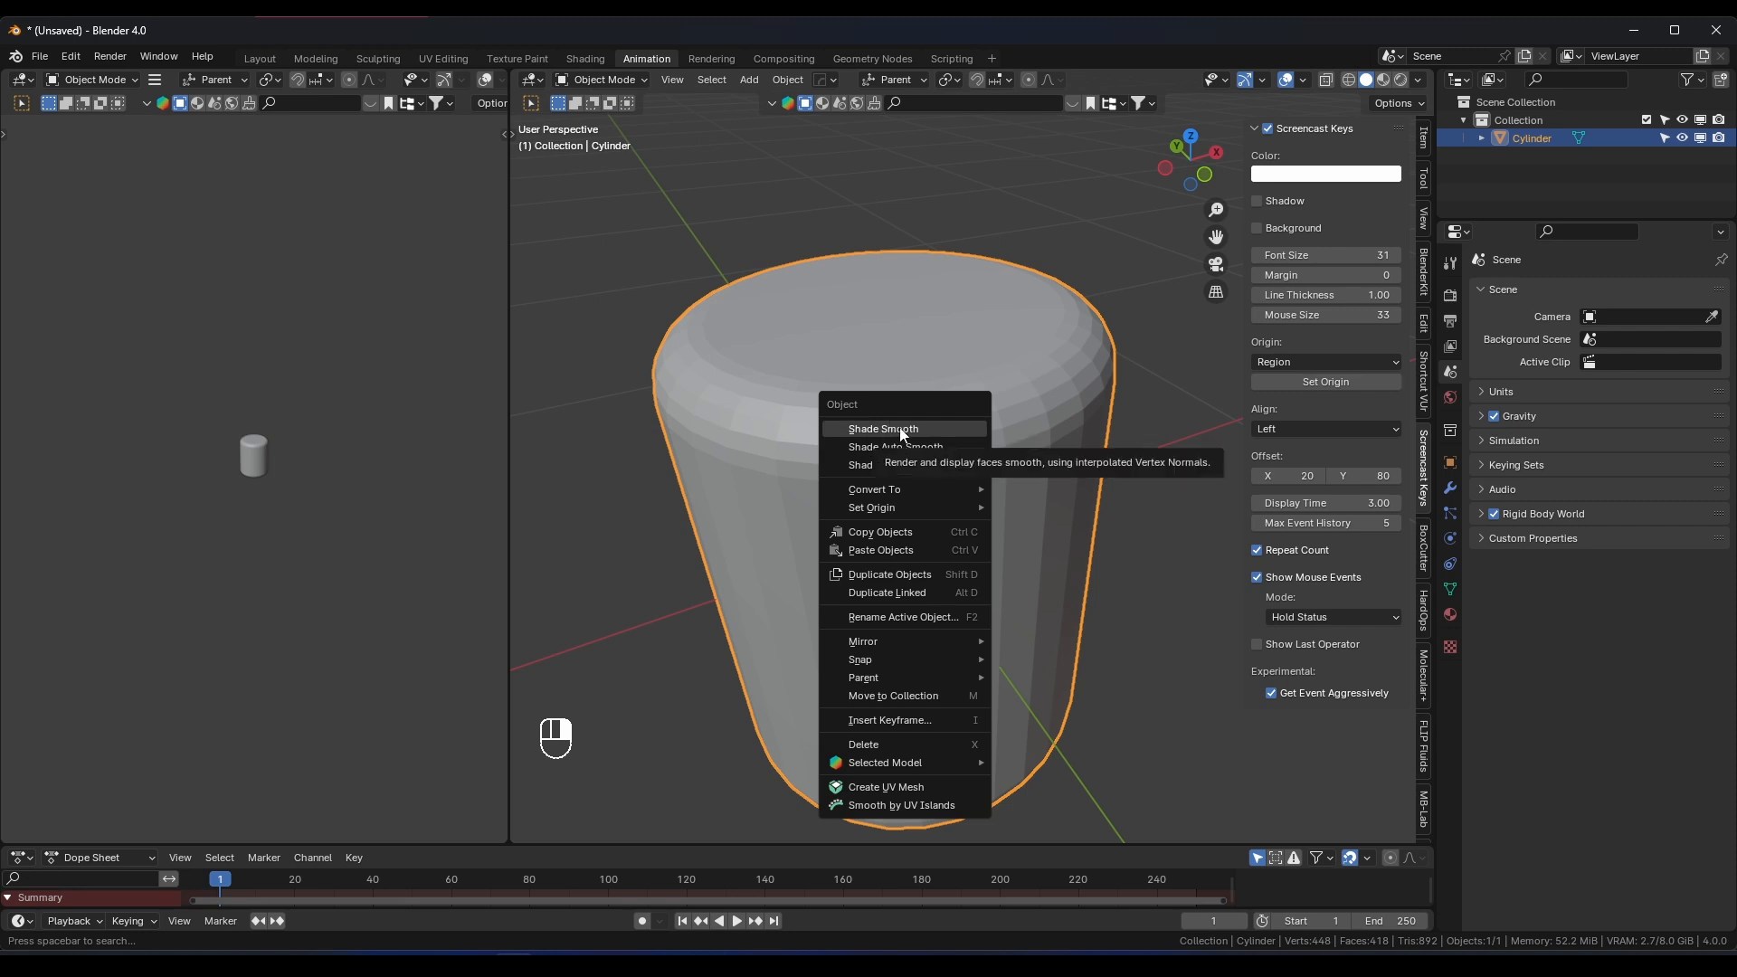
left_click(888, 427)
Add a horizontal loop cut around the cylinder just below its top rounding and bevel it into a narrow band
scroll(977, 405, "down", 3)
key("KP_1")
scroll(1008, 419, "up", 4)
key("Tab")
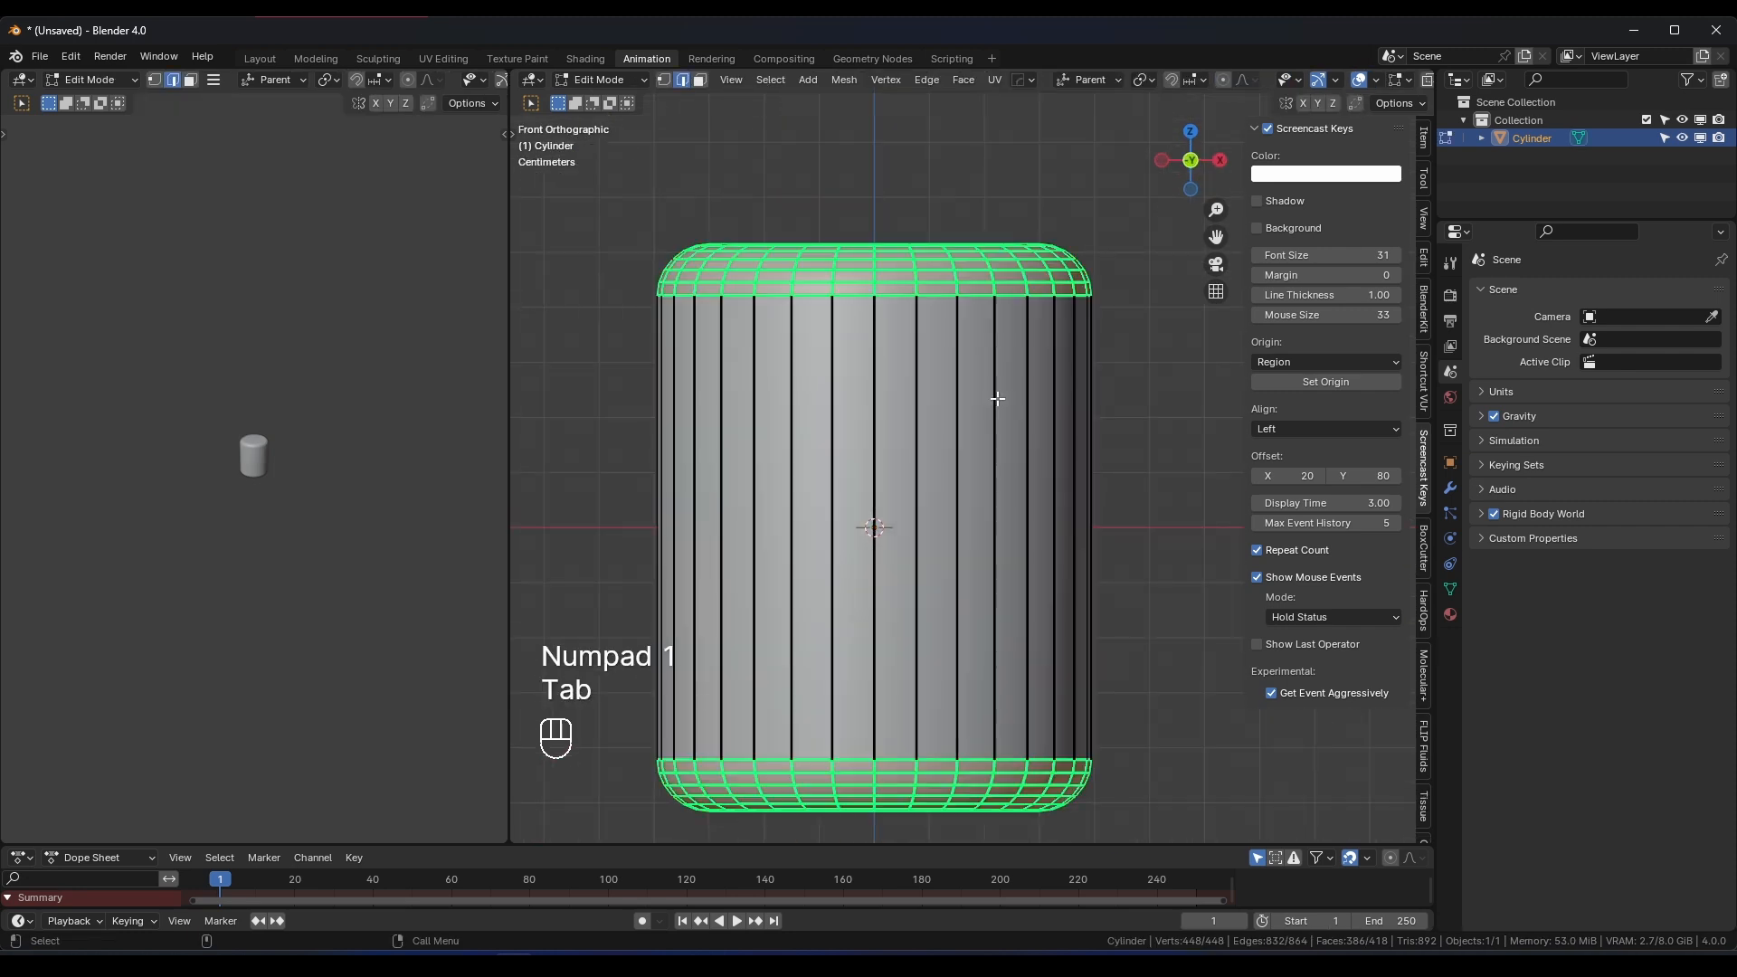
key("ctrl+r")
double_click(999, 442)
key("g")
key("z")
left_click(1039, 276)
key("ctrl+b")
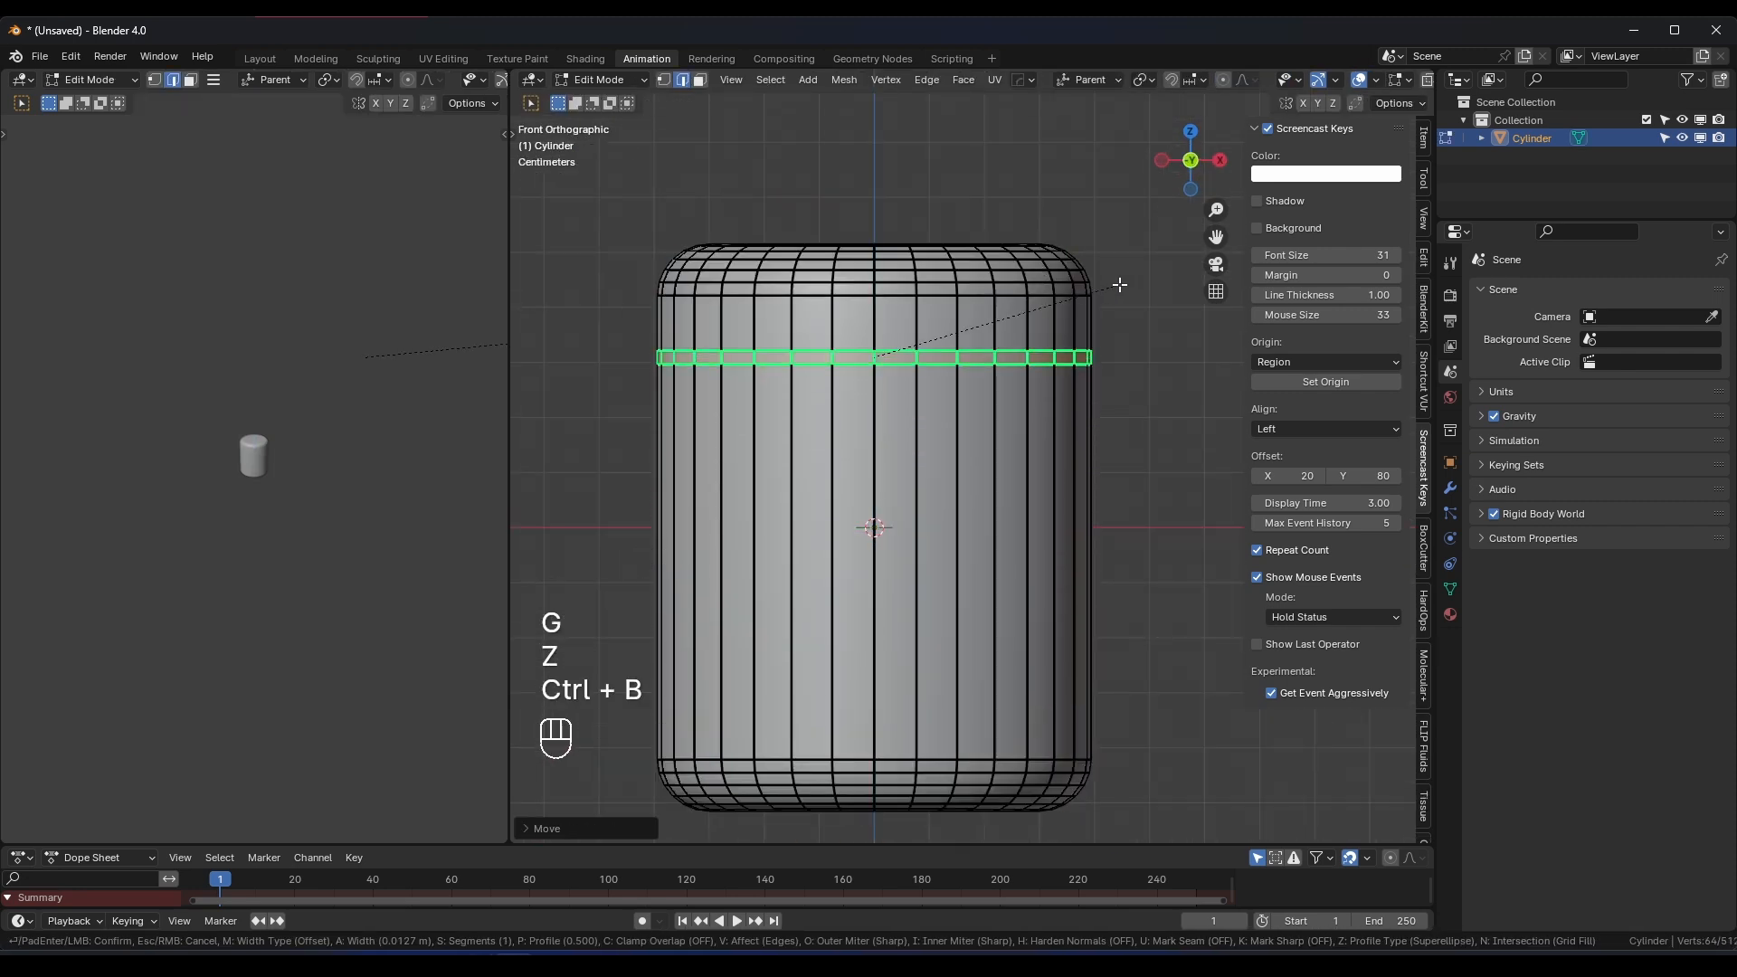
left_click(1126, 294)
Extrude the narrow band and scale it inward on X and Y to form a groove between lid and body
scroll(1144, 325, "up", 2)
key("e")
key("s")
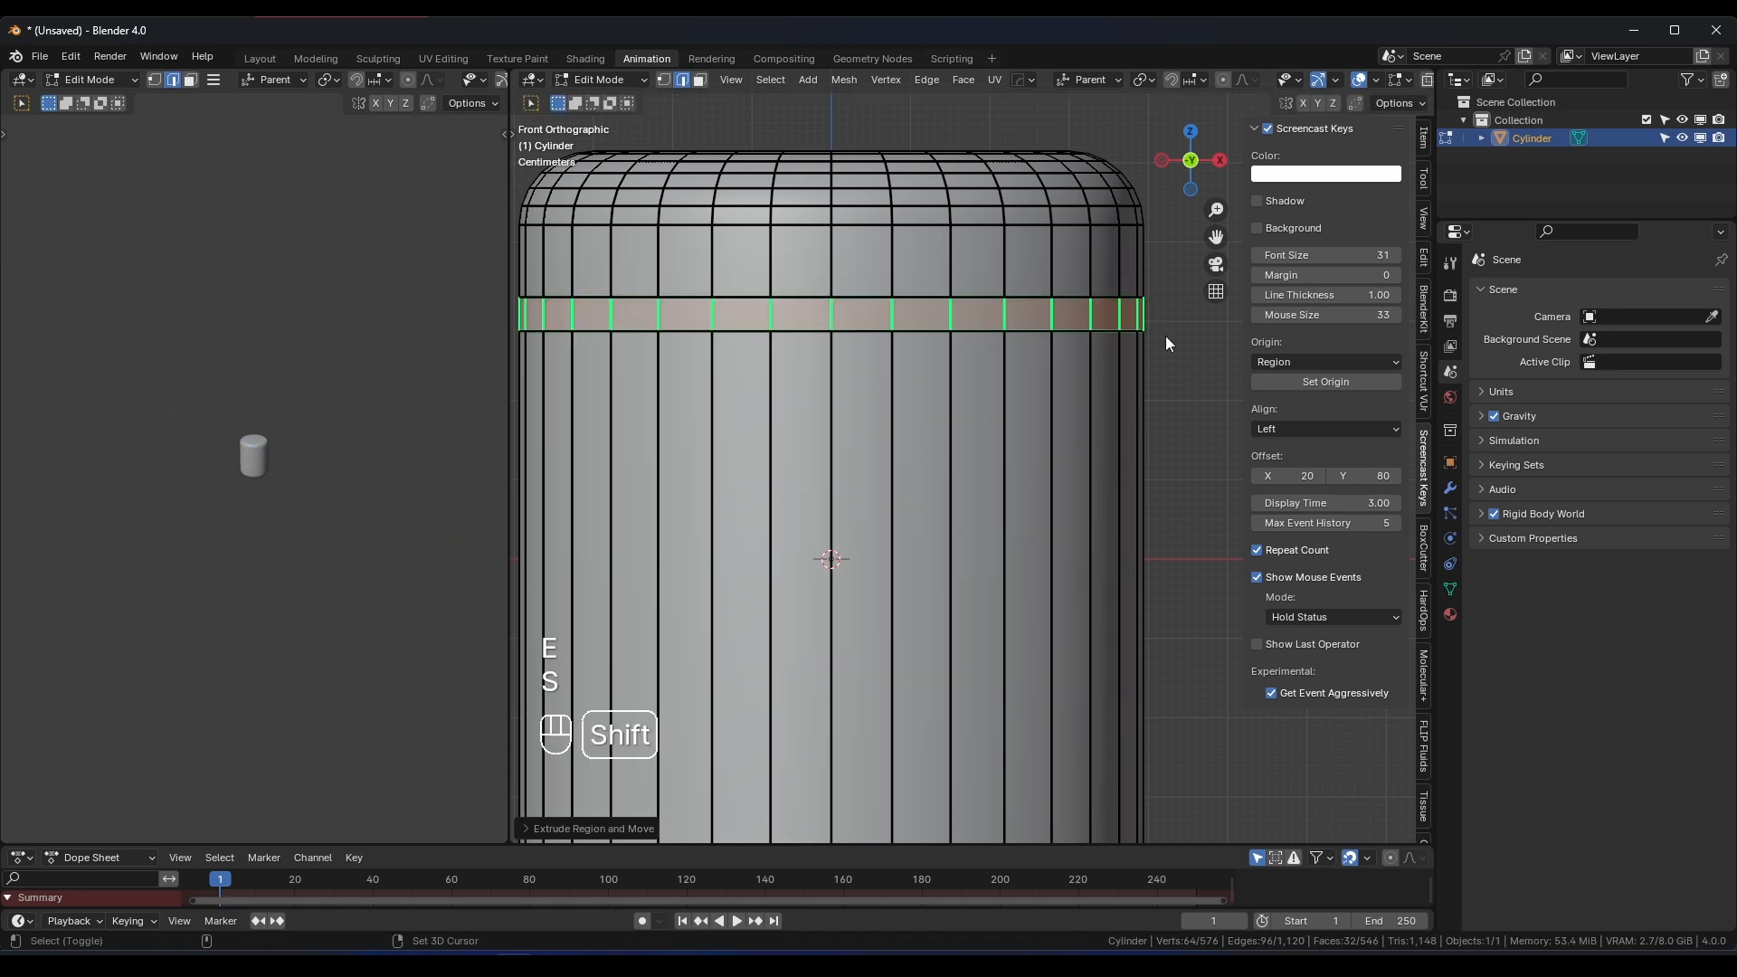
key("shift+s")
key("shift+s")
middle_click_drag(1148, 341, 1077, 366)
key("s")
key("shift+z")
left_click(1075, 366)
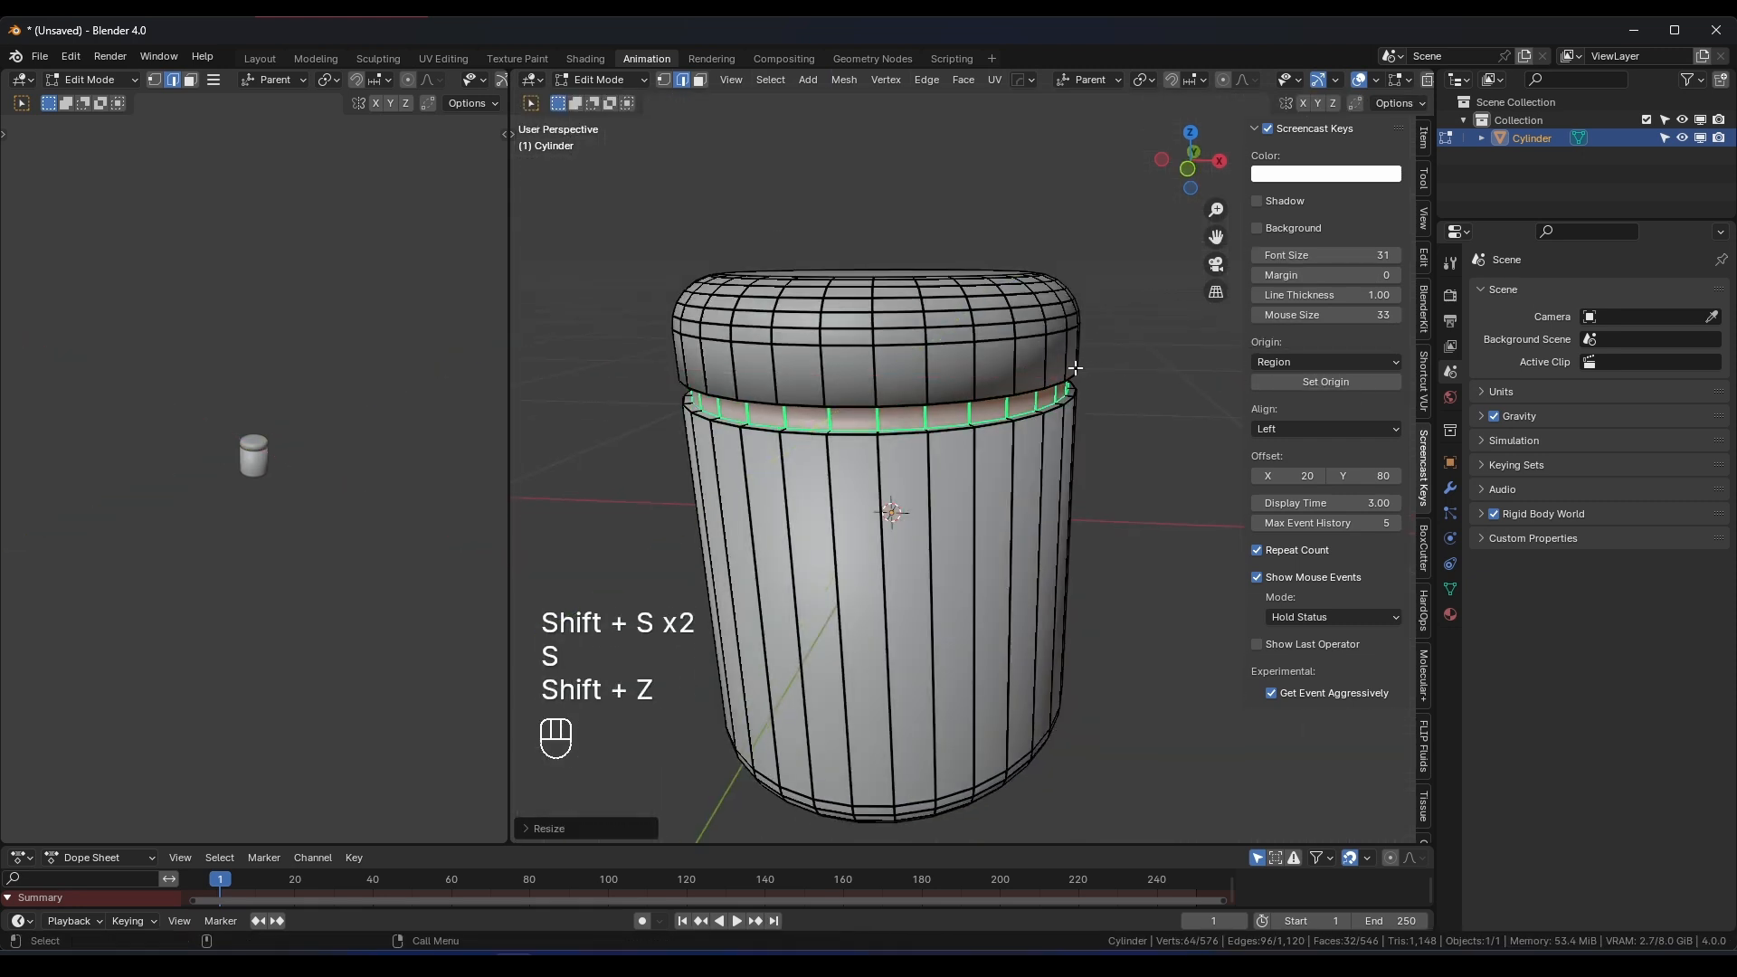
Add a HardOps bevel modifier to the jar with 3 segments and a 30° angle limit
key("Tab")
key("q")
left_click(992, 355)
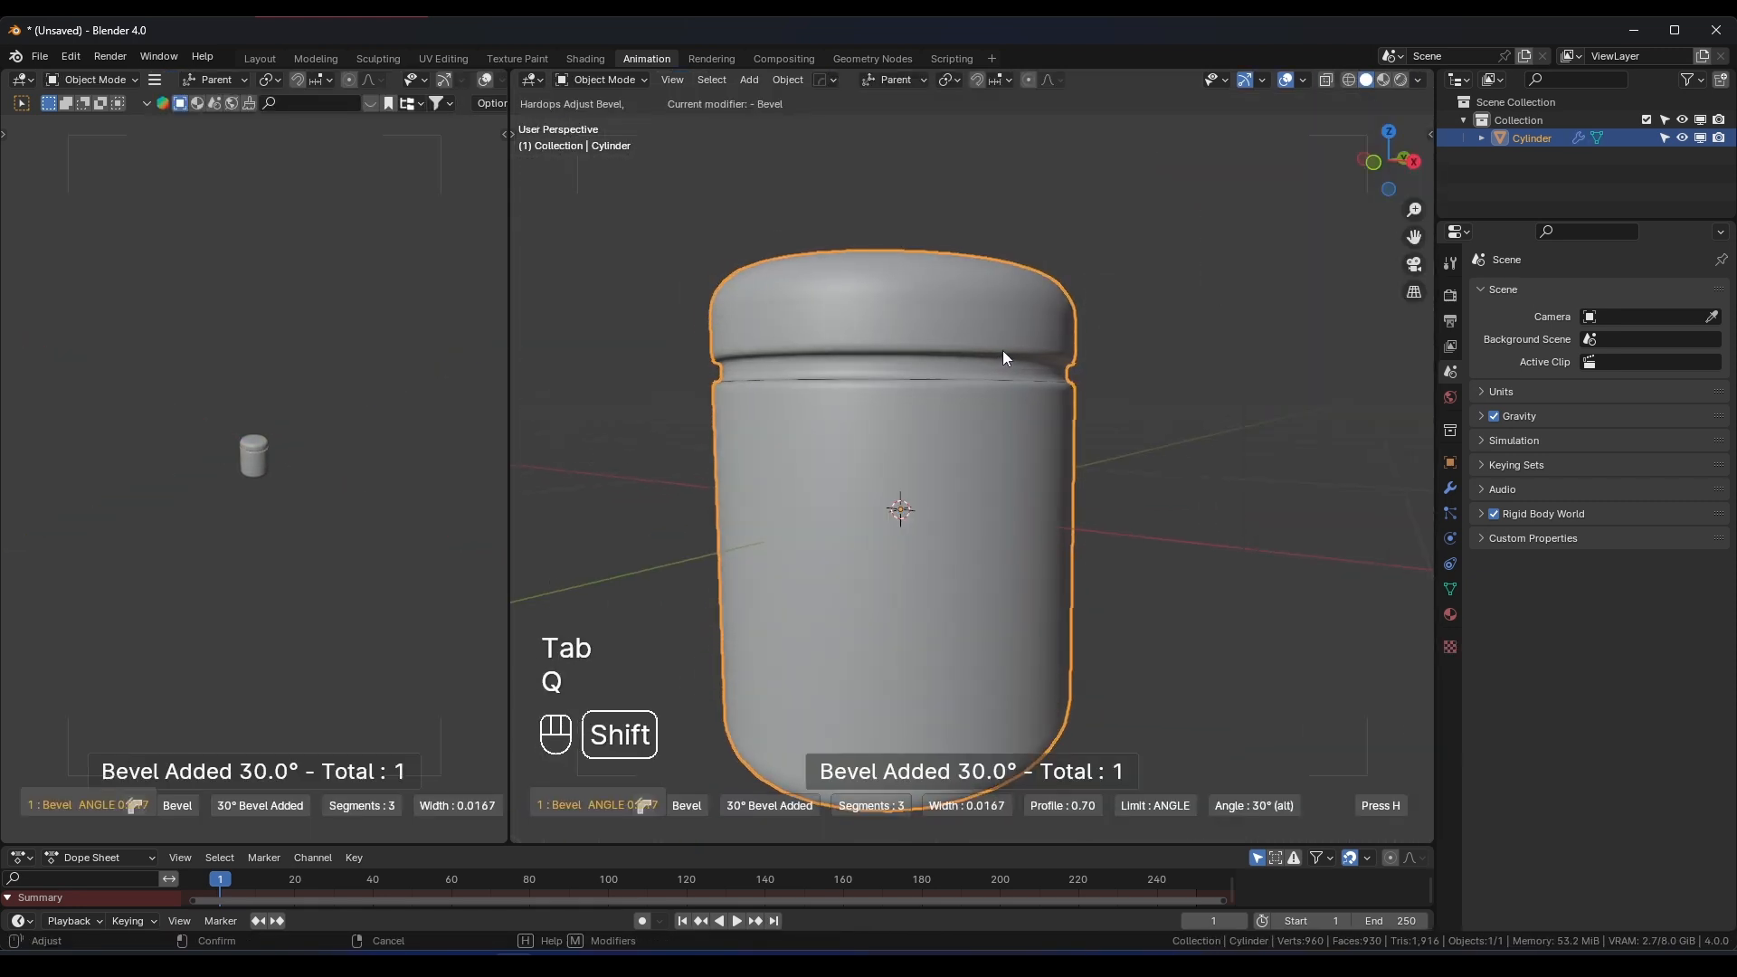
left_click(1007, 349, "shift")
Widen the main viewport in front view and replace its sidebar with the toolbar
middle_click_drag(1007, 349, 1129, 404)
scroll(1129, 404, "down", 3)
key("KP_1")
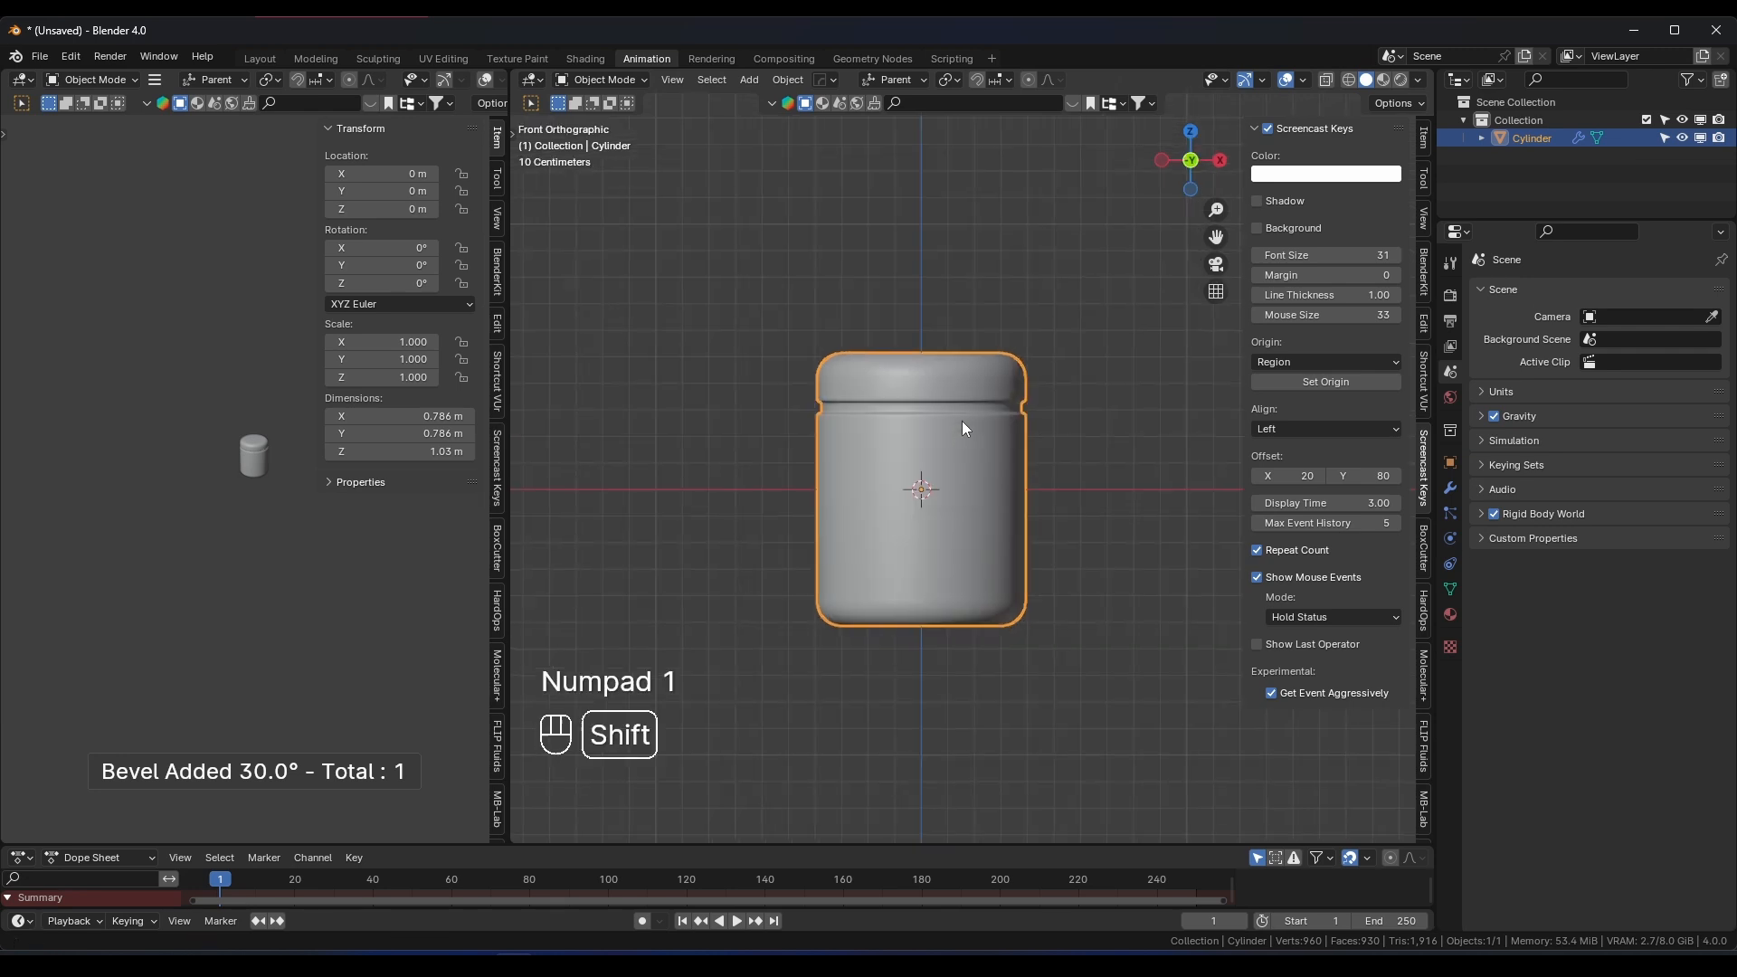
left_click_drag(507, 474, 443, 473)
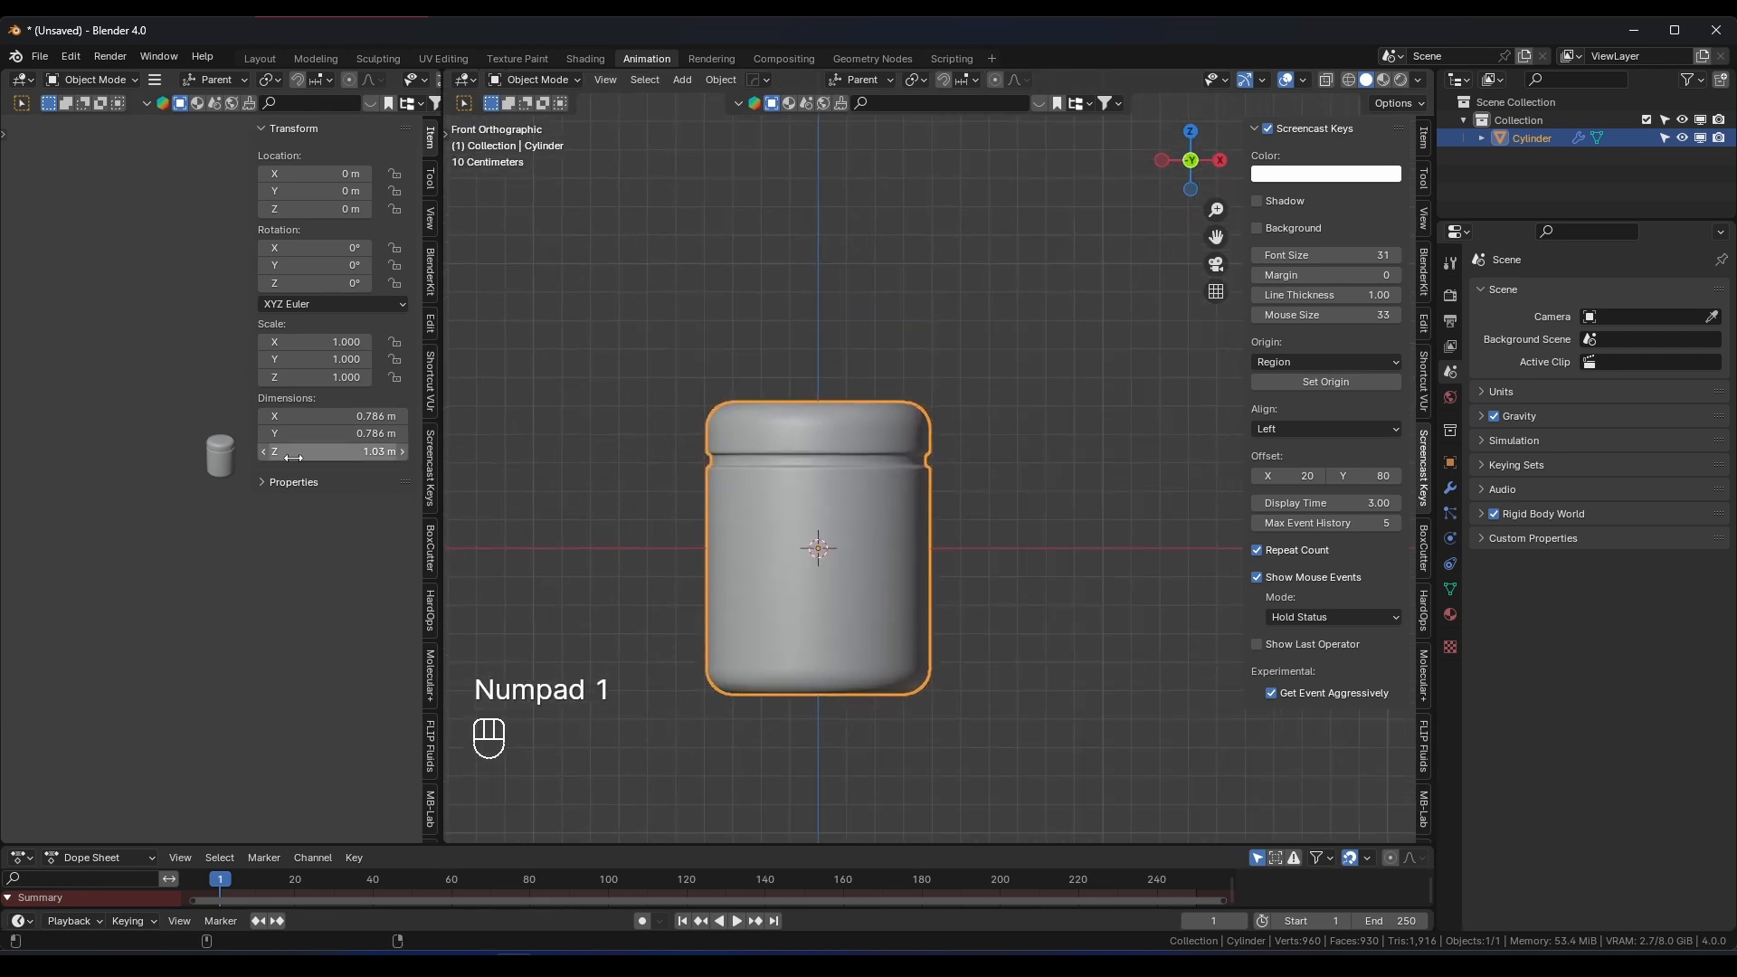
key("n")
scroll(915, 485, "down", 2)
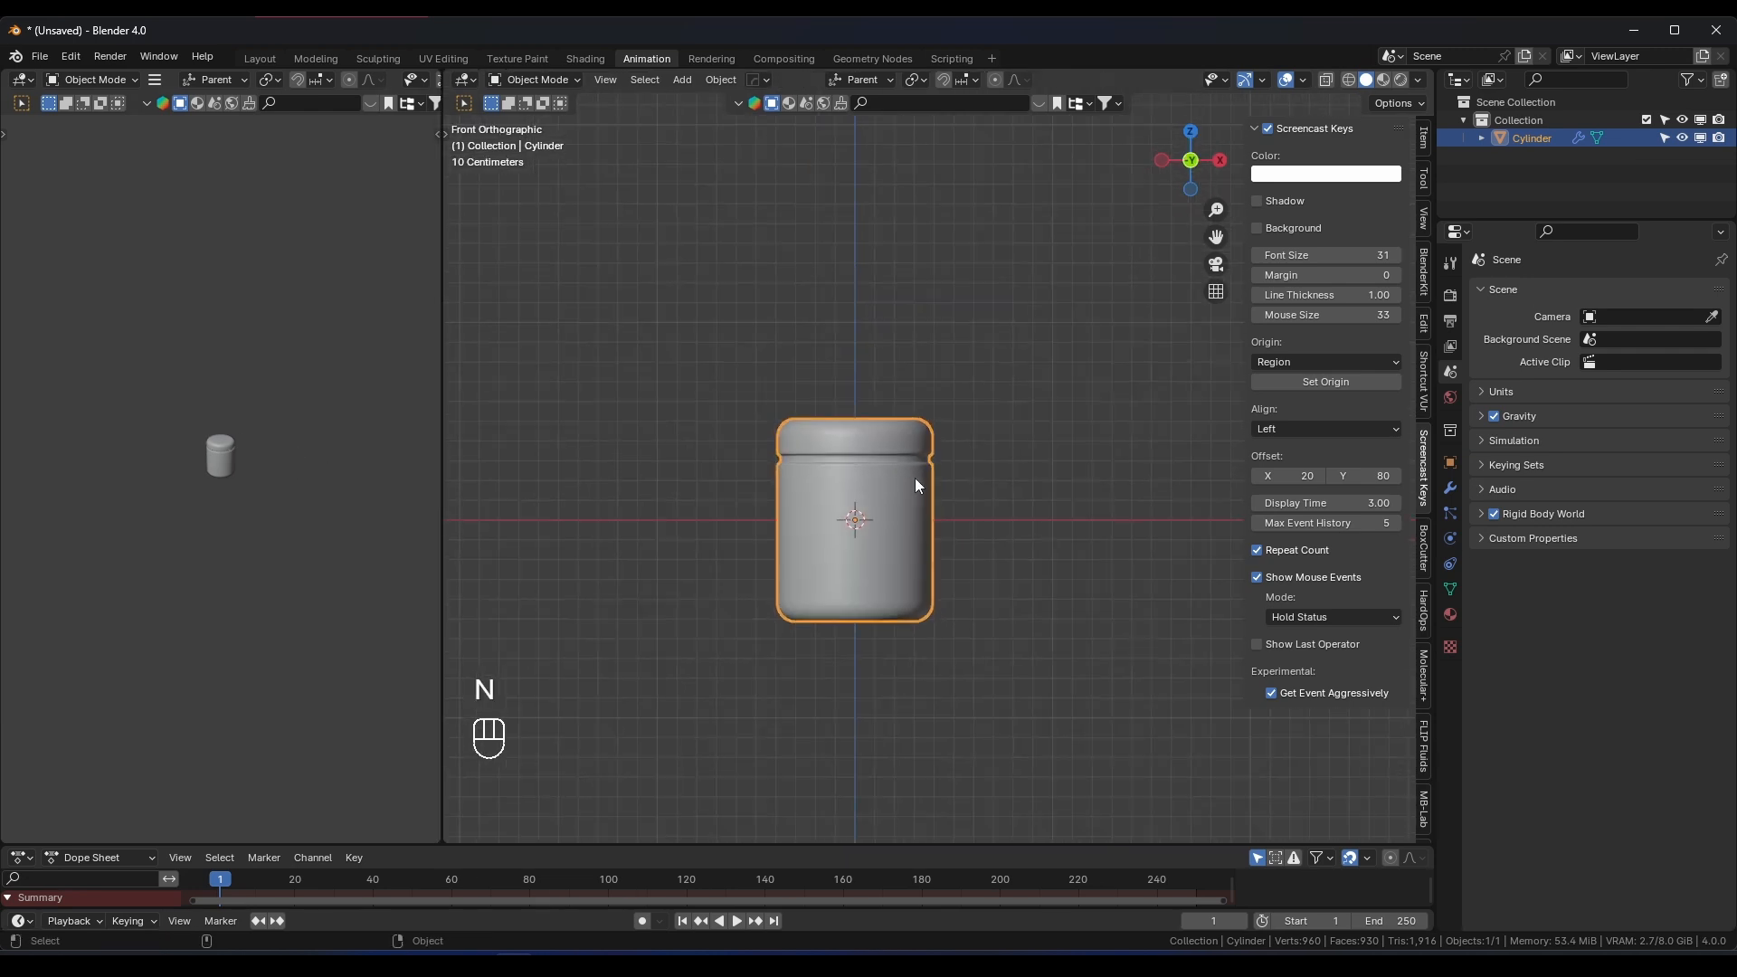
key("n")
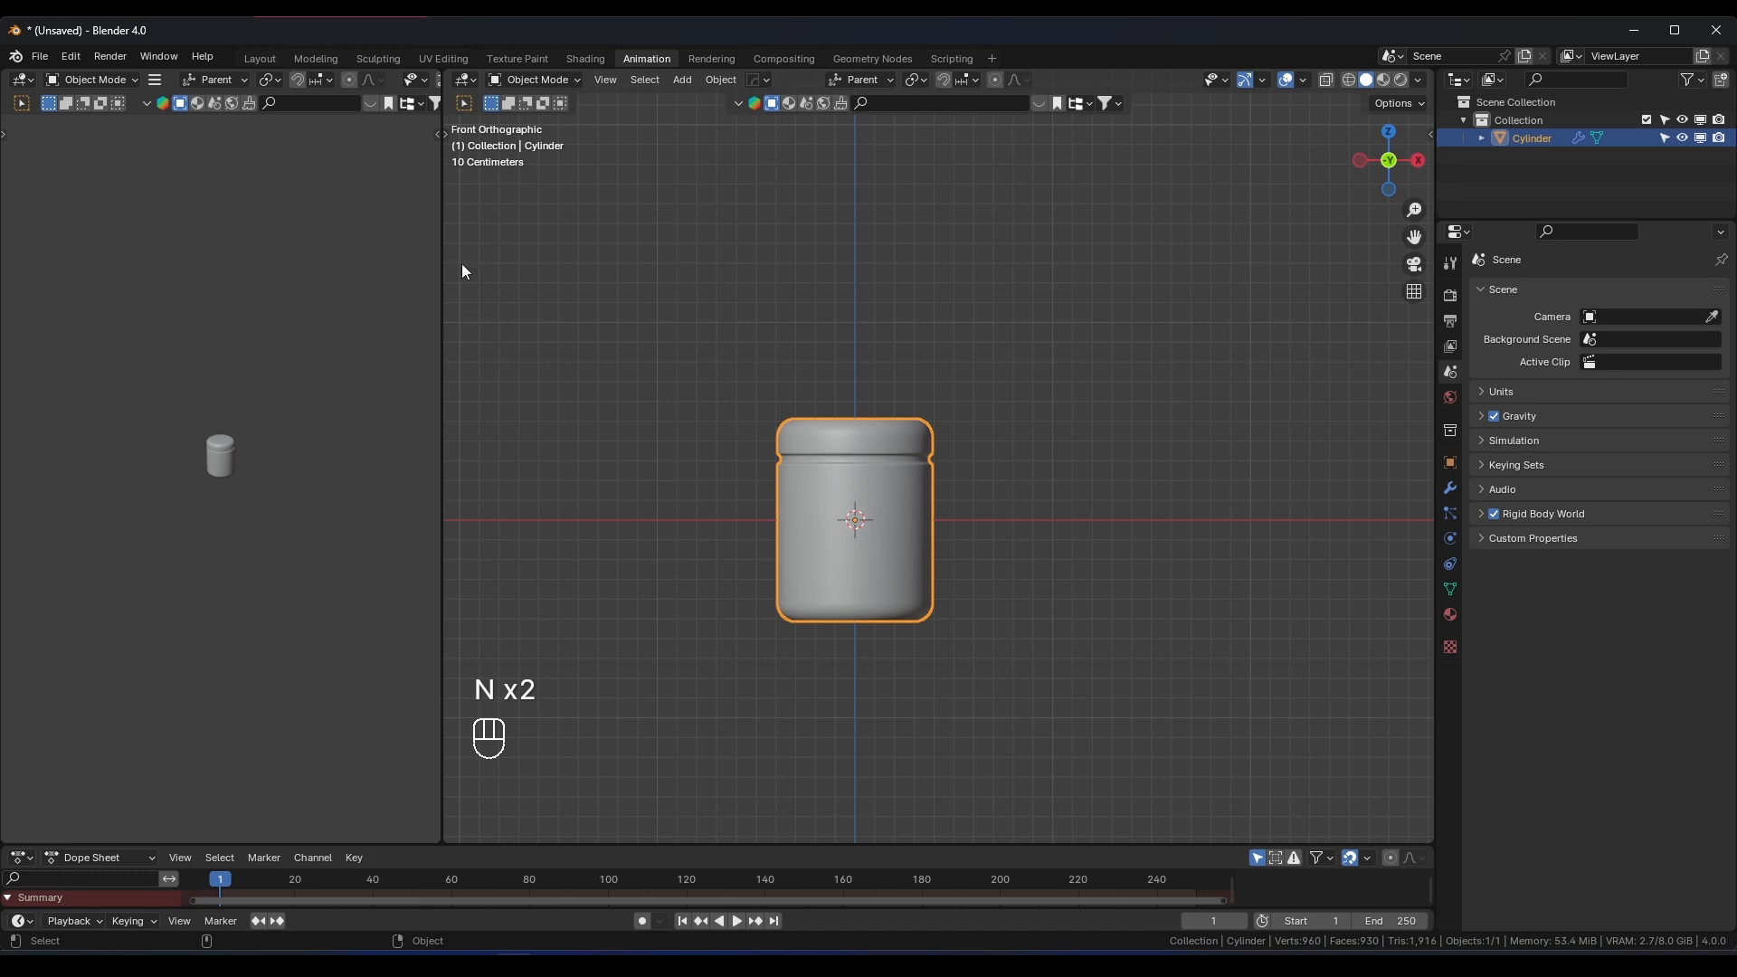
left_click(447, 134)
Move the jar up along Z until its base rests on the ground line at the origin
middle_click_drag(697, 290, 722, 391, "shift")
scroll(898, 556, "up", 2)
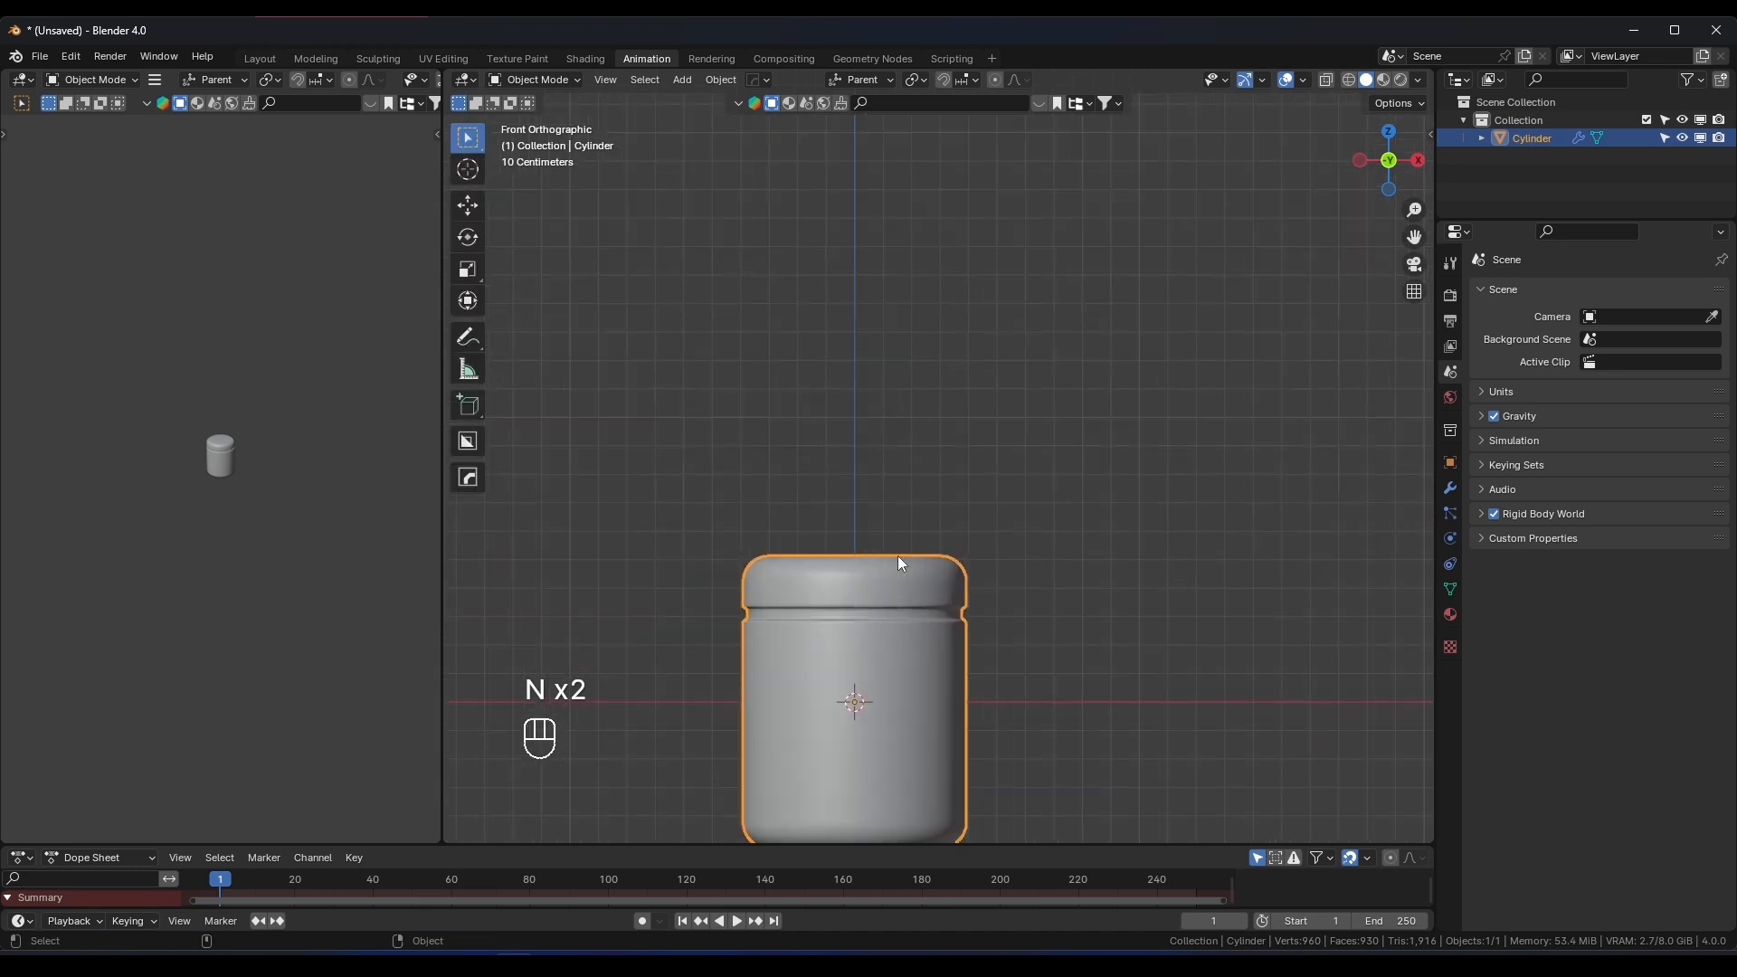
middle_click_drag(951, 624, 943, 510, "shift")
key("g")
key("z")
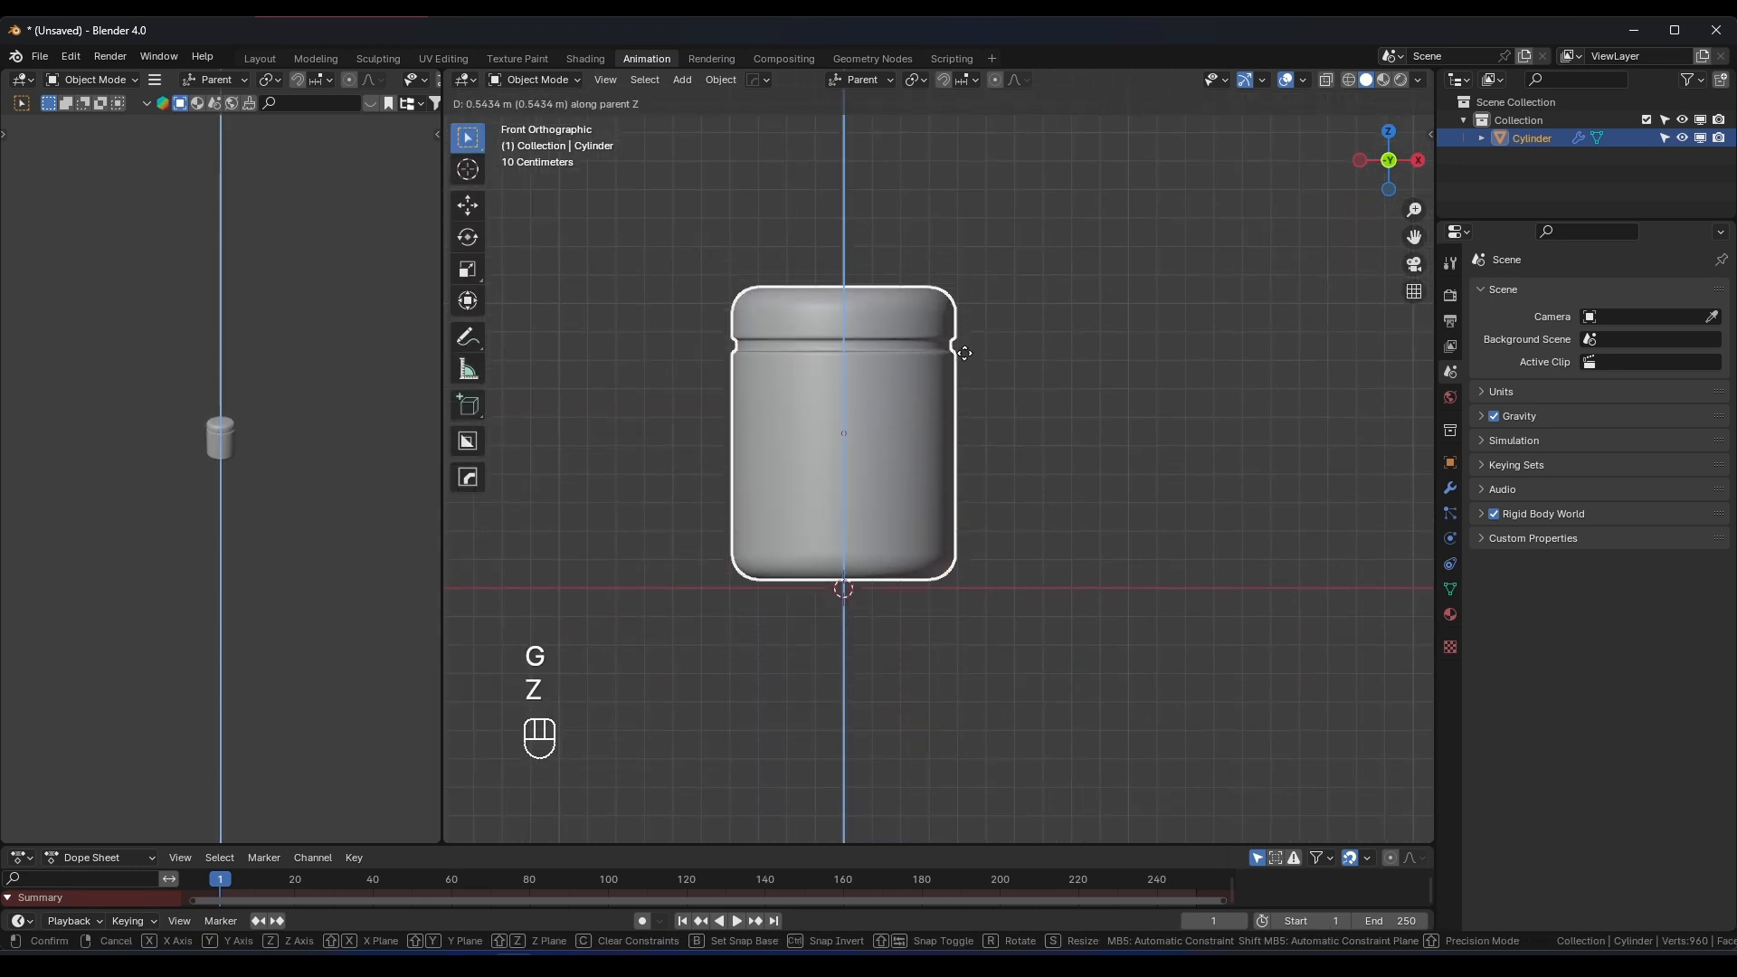
left_click(964, 360)
middle_click_drag(1038, 410, 1023, 463, "shift")
left_click(1023, 463)
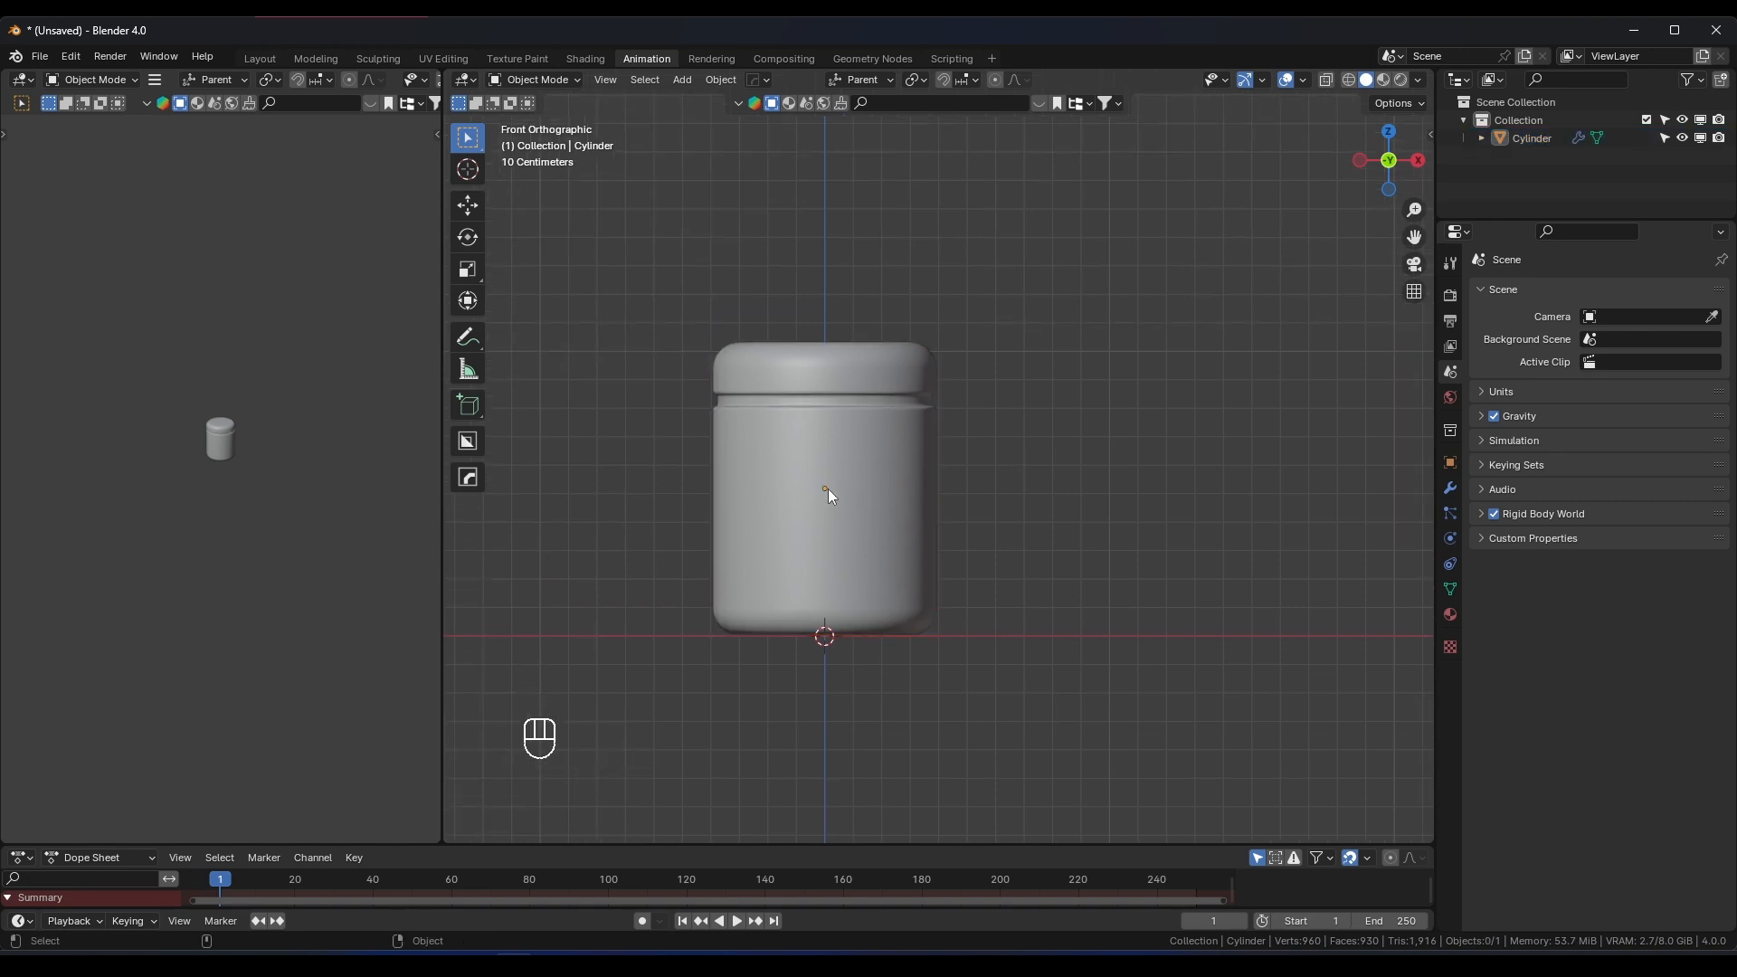
left_click(843, 458)
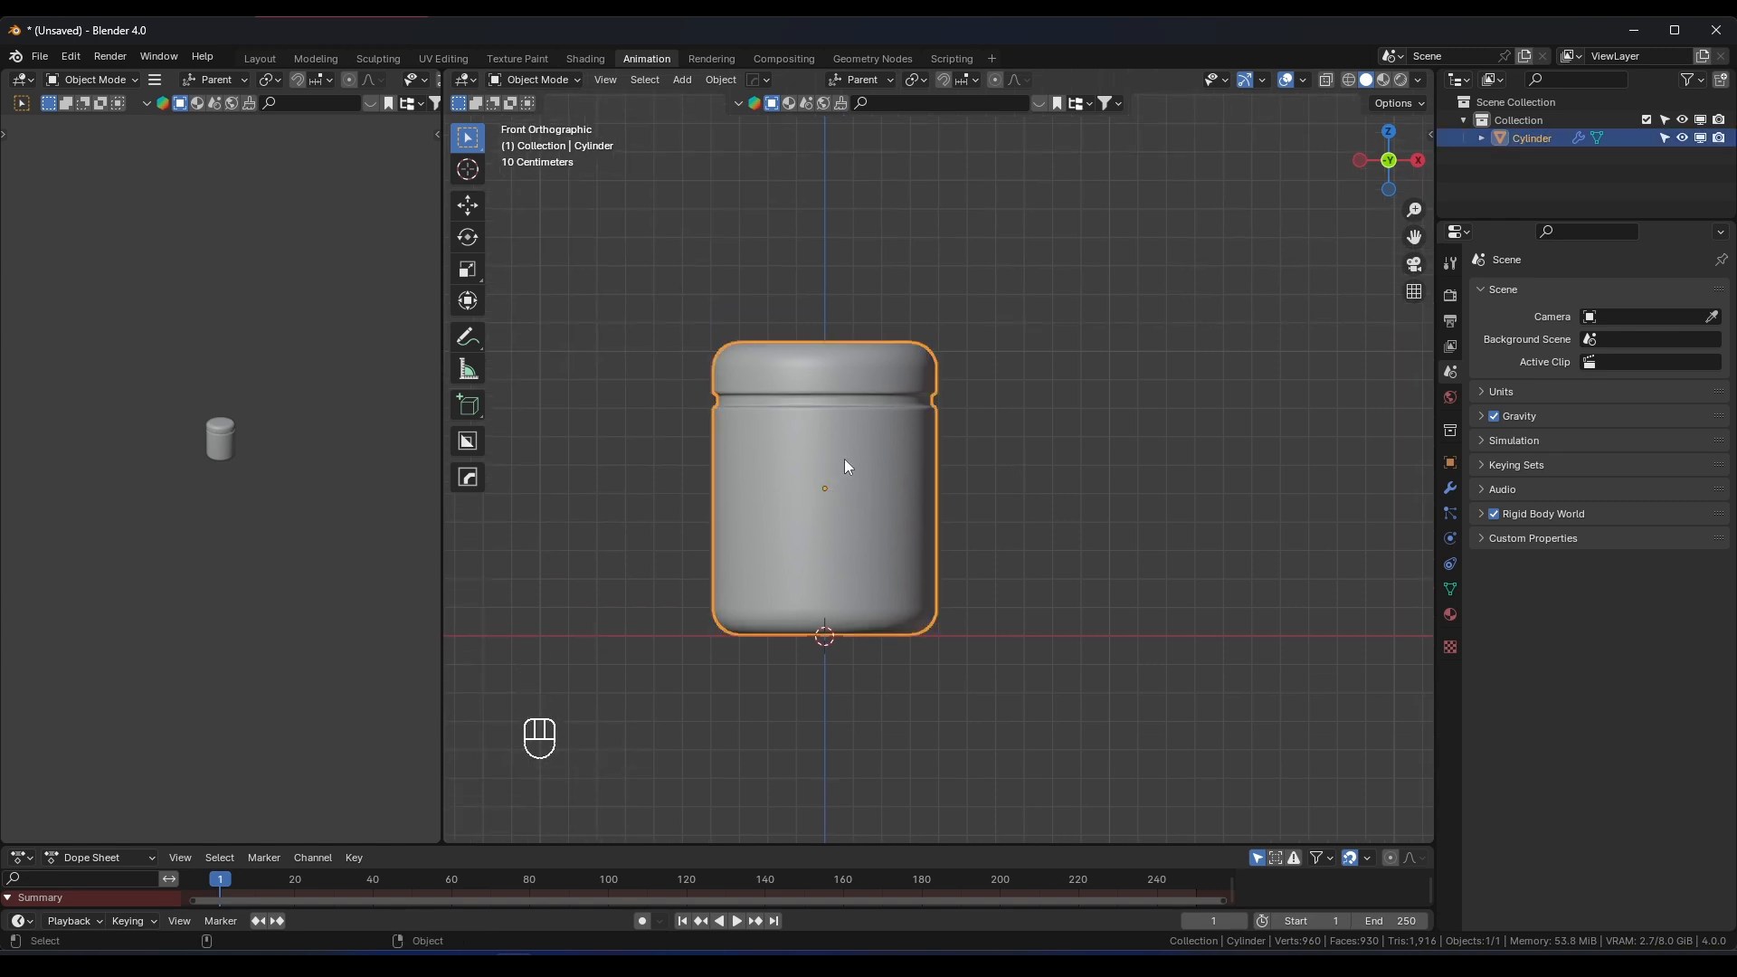
key("r")
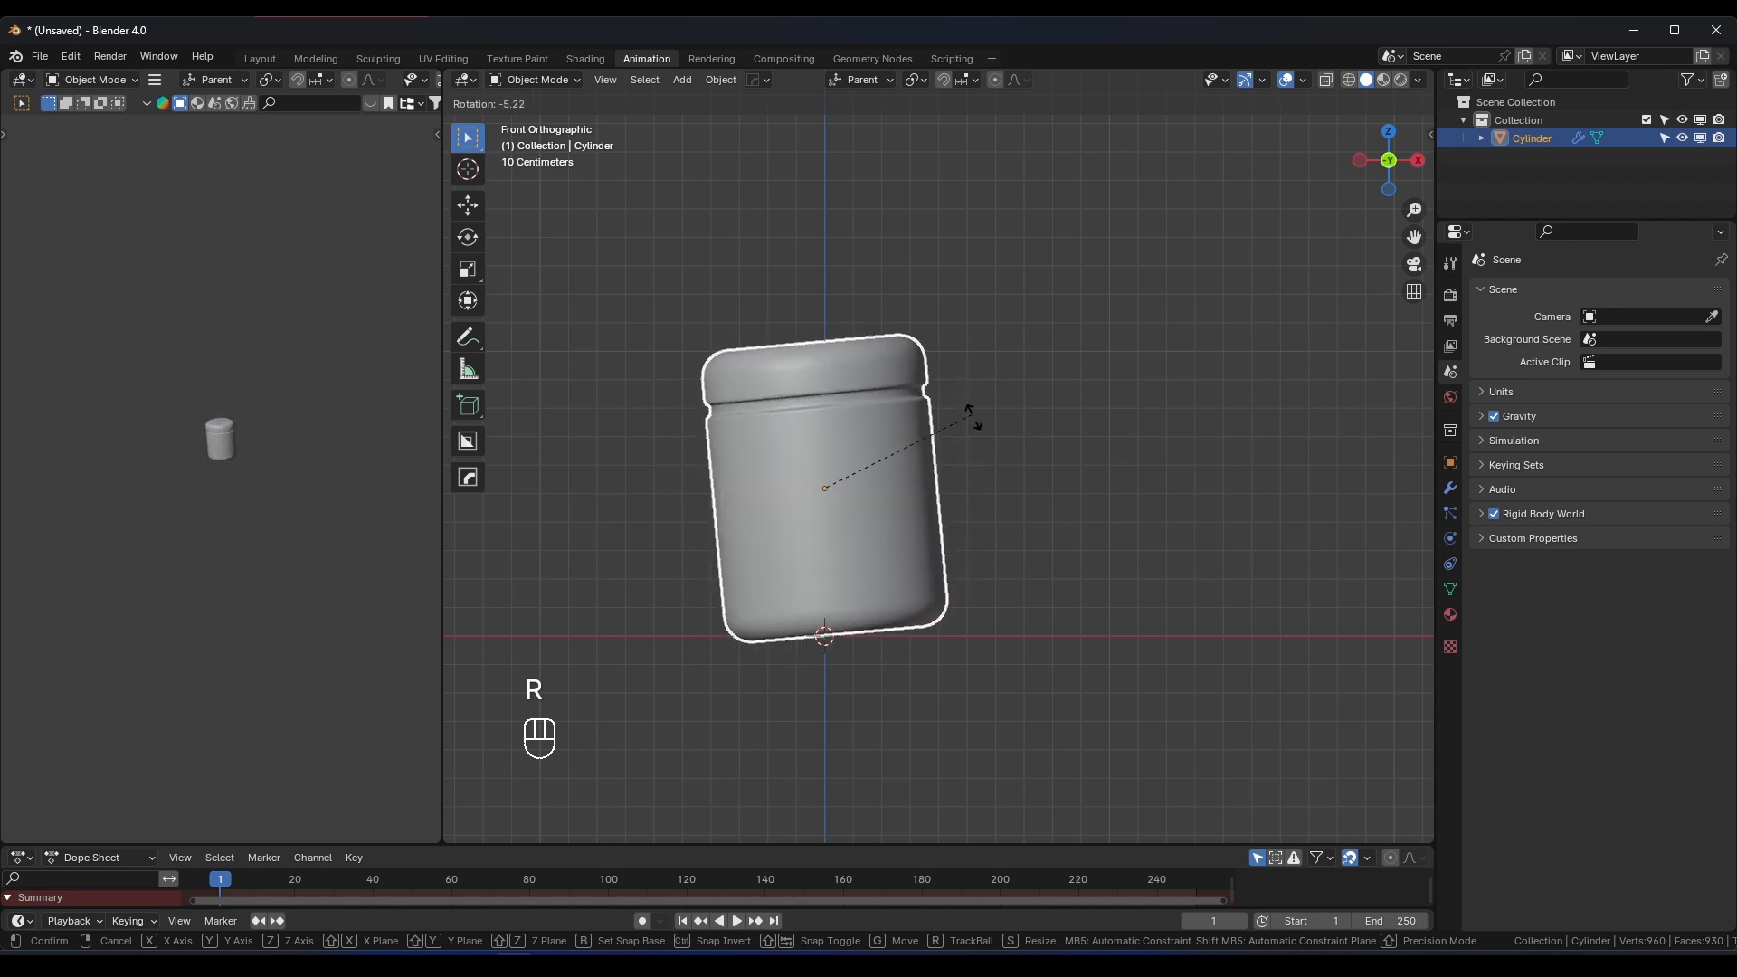
right_click(982, 472)
left_click(1319, 270)
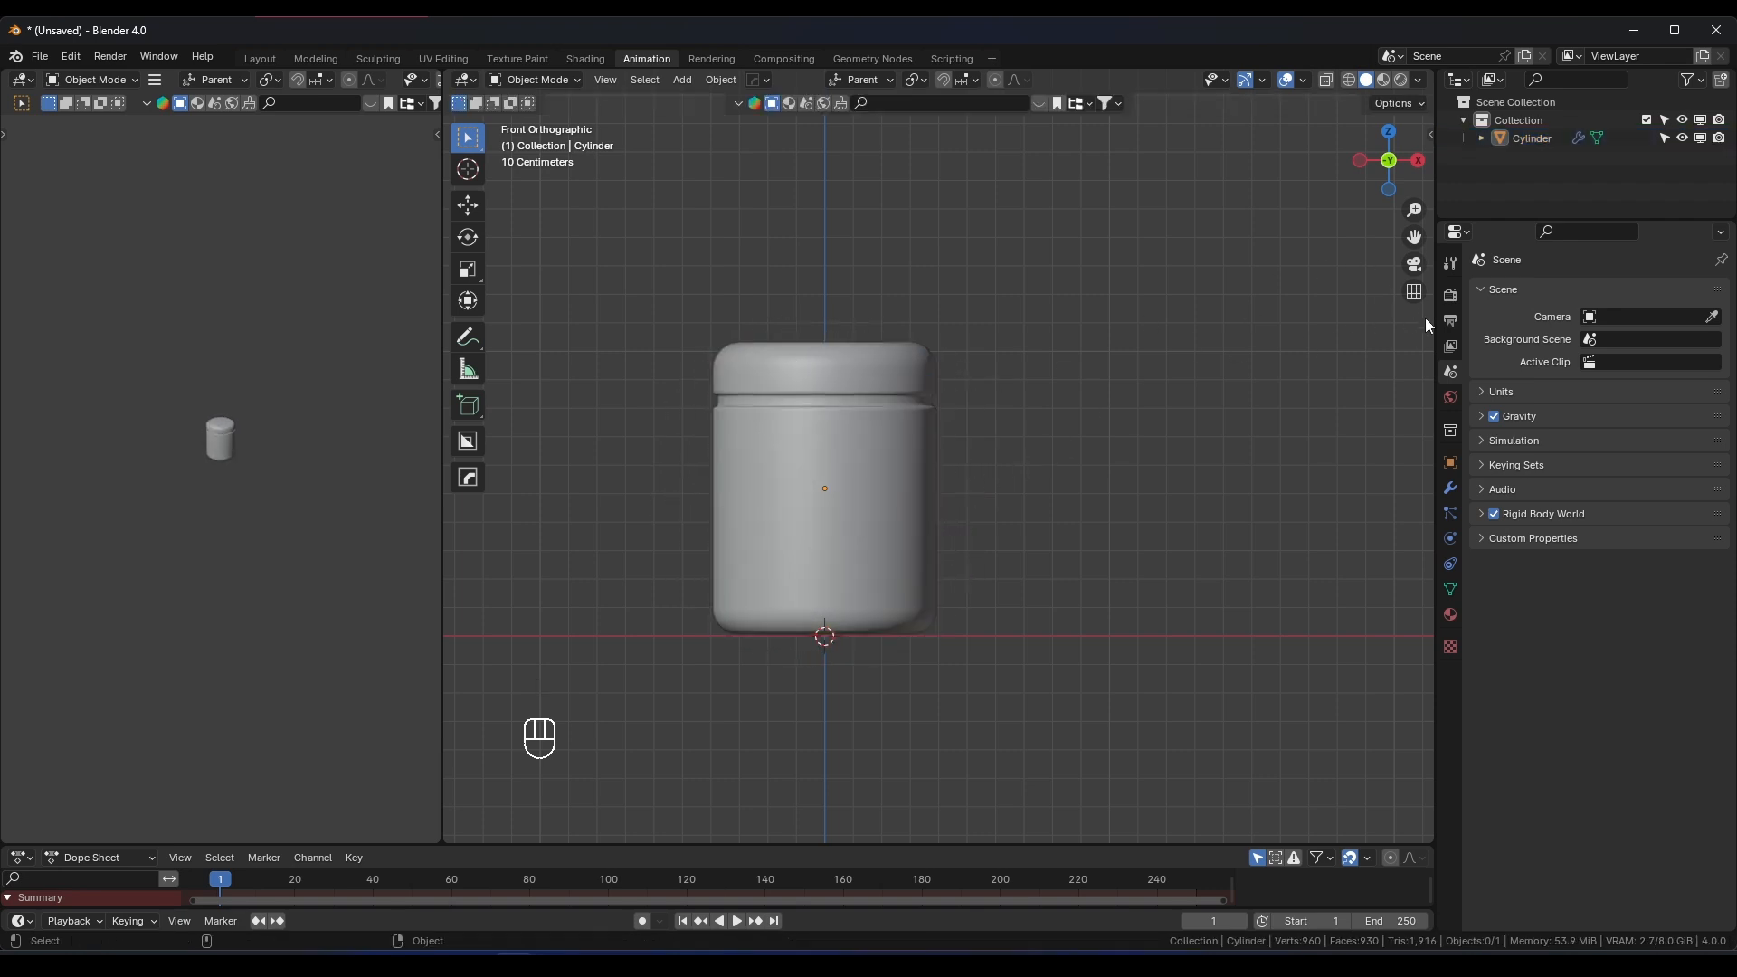
Set the scene's output frame rate to 30 fps
left_click(1450, 296)
left_click(1450, 322)
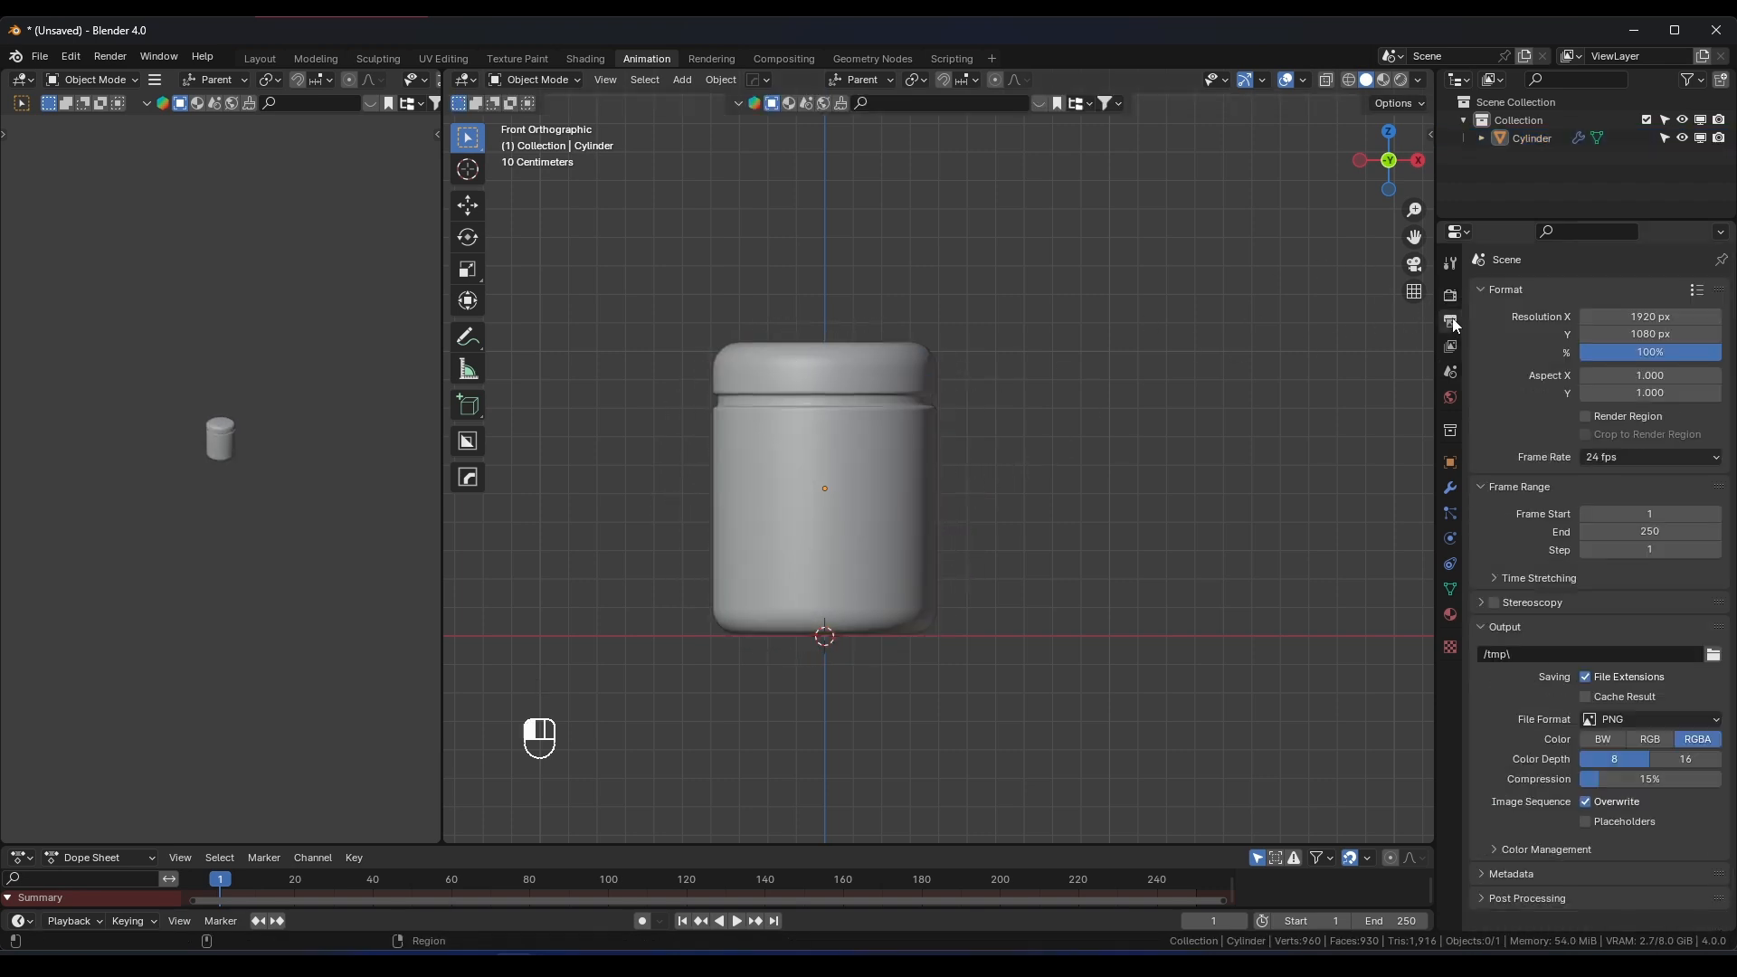
left_click(1601, 457)
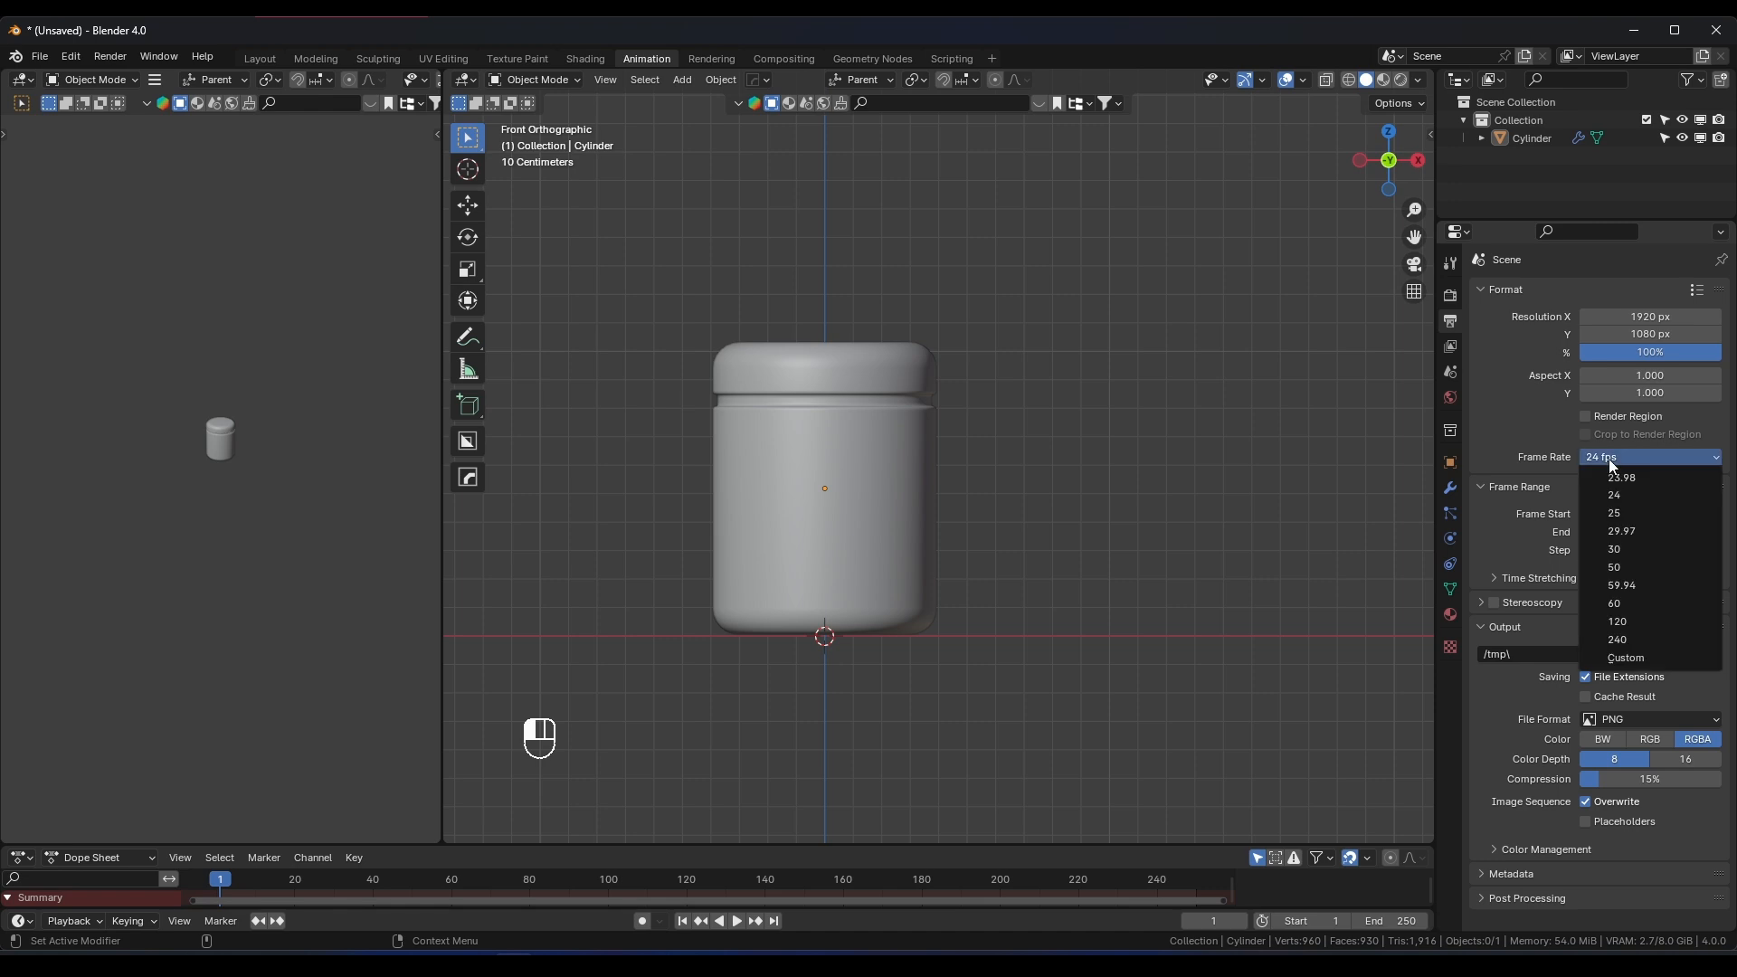
left_click(1628, 558)
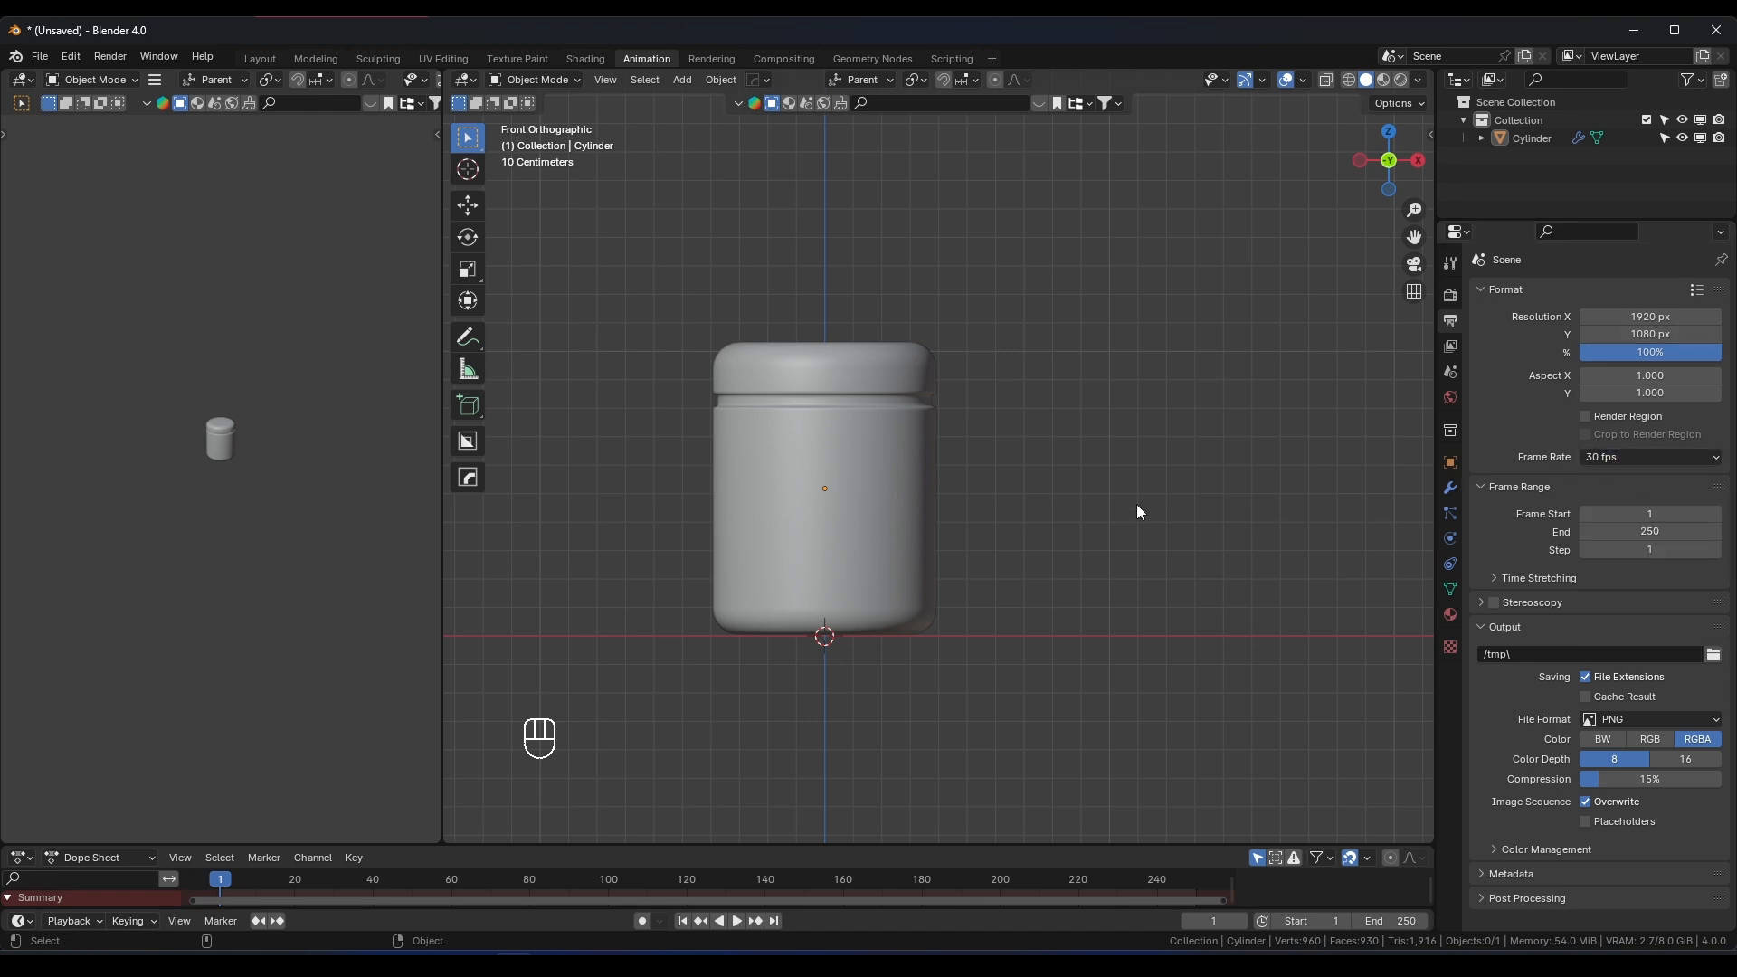
Sketch an annotation of the jar's jump path, arcing from its base up over the lid and curving to the right
middle_click_drag(946, 484, 870, 519, "shift")
left_click(896, 489)
scroll(901, 472, "down", 2)
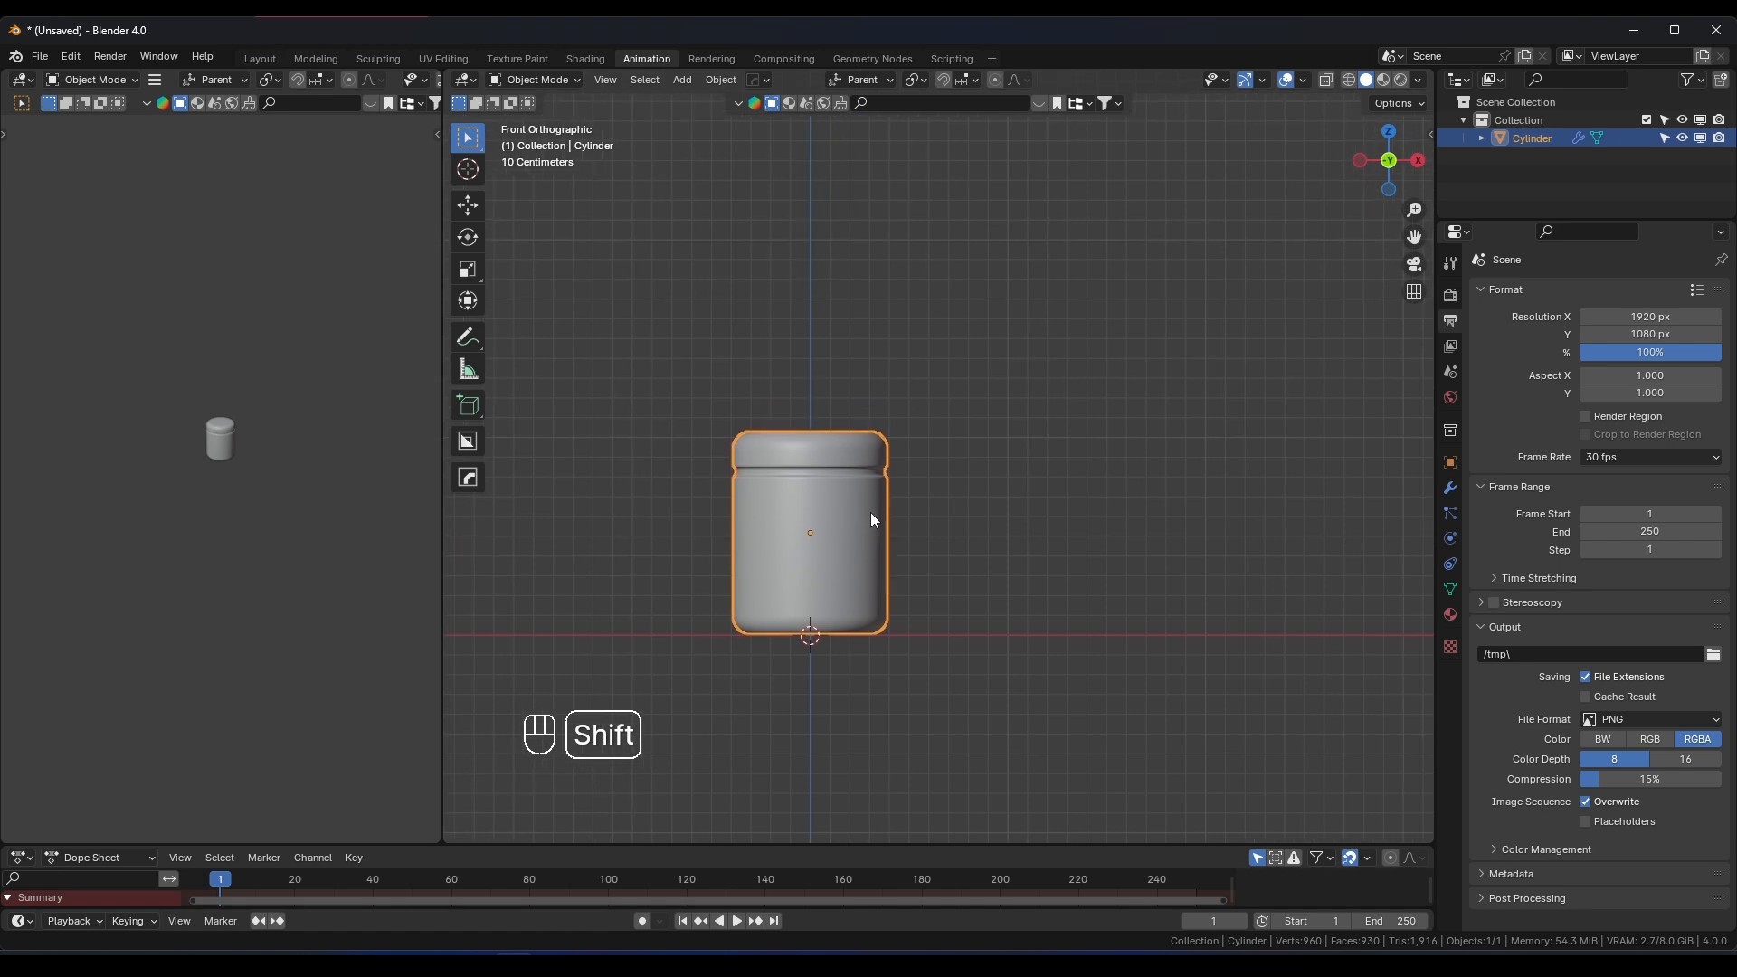
left_click(468, 336)
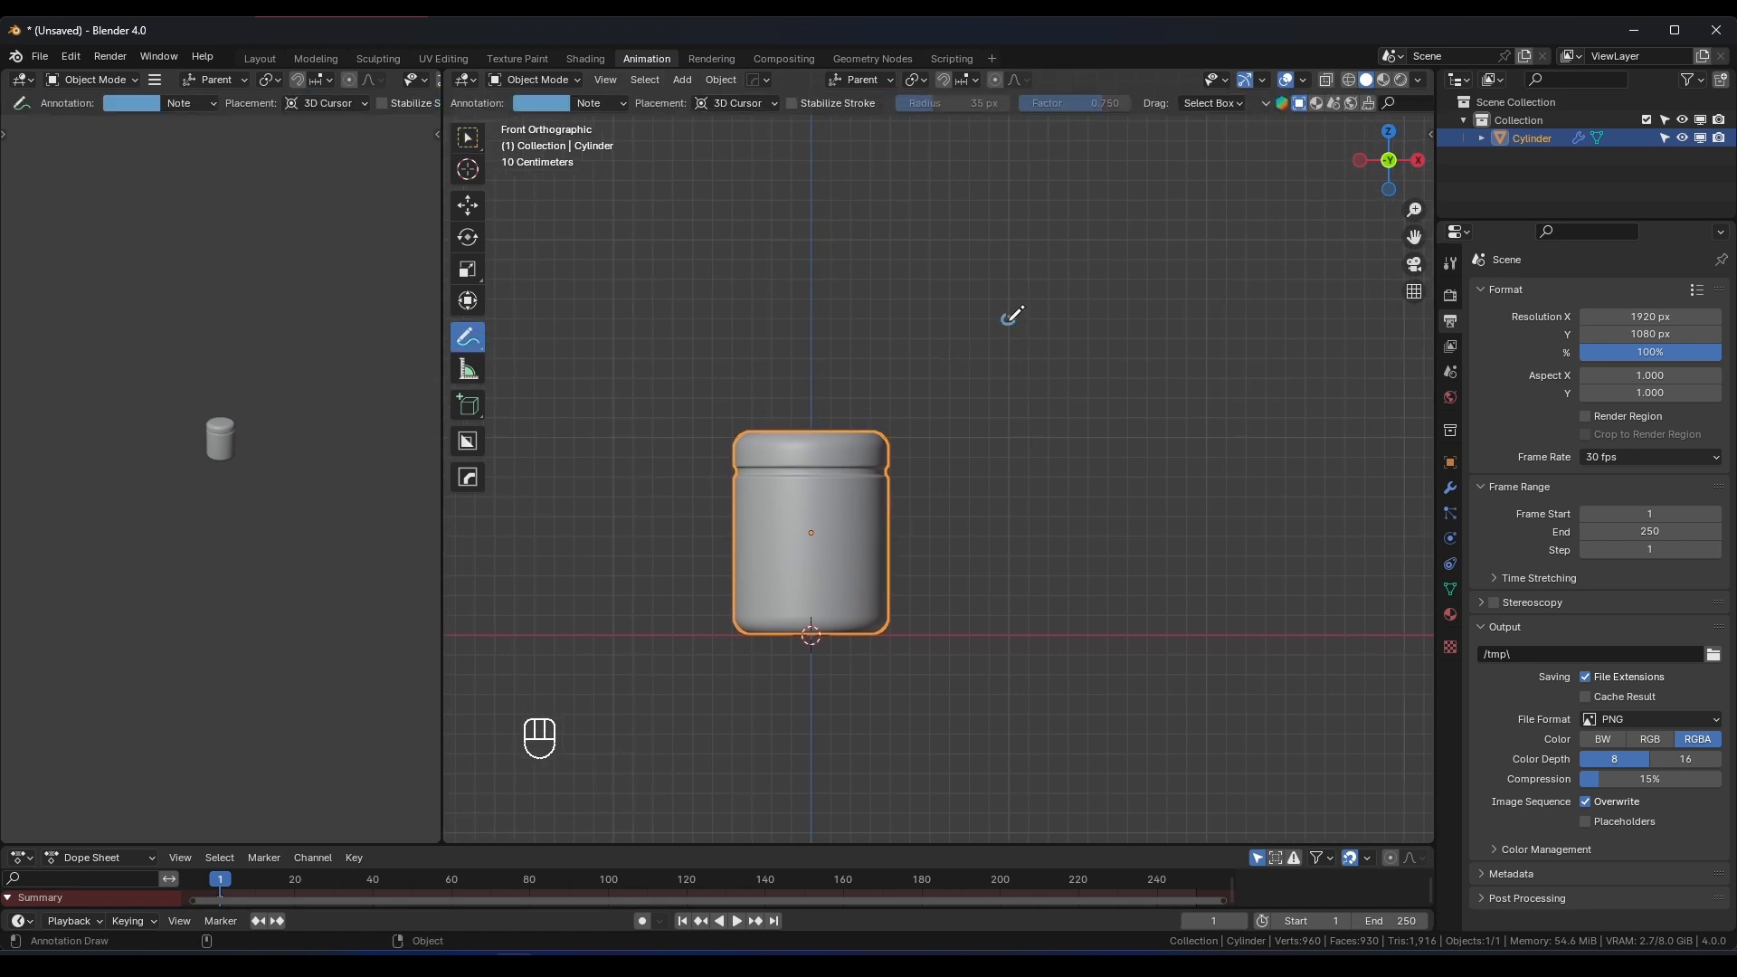
left_click_drag(810, 360, 803, 567)
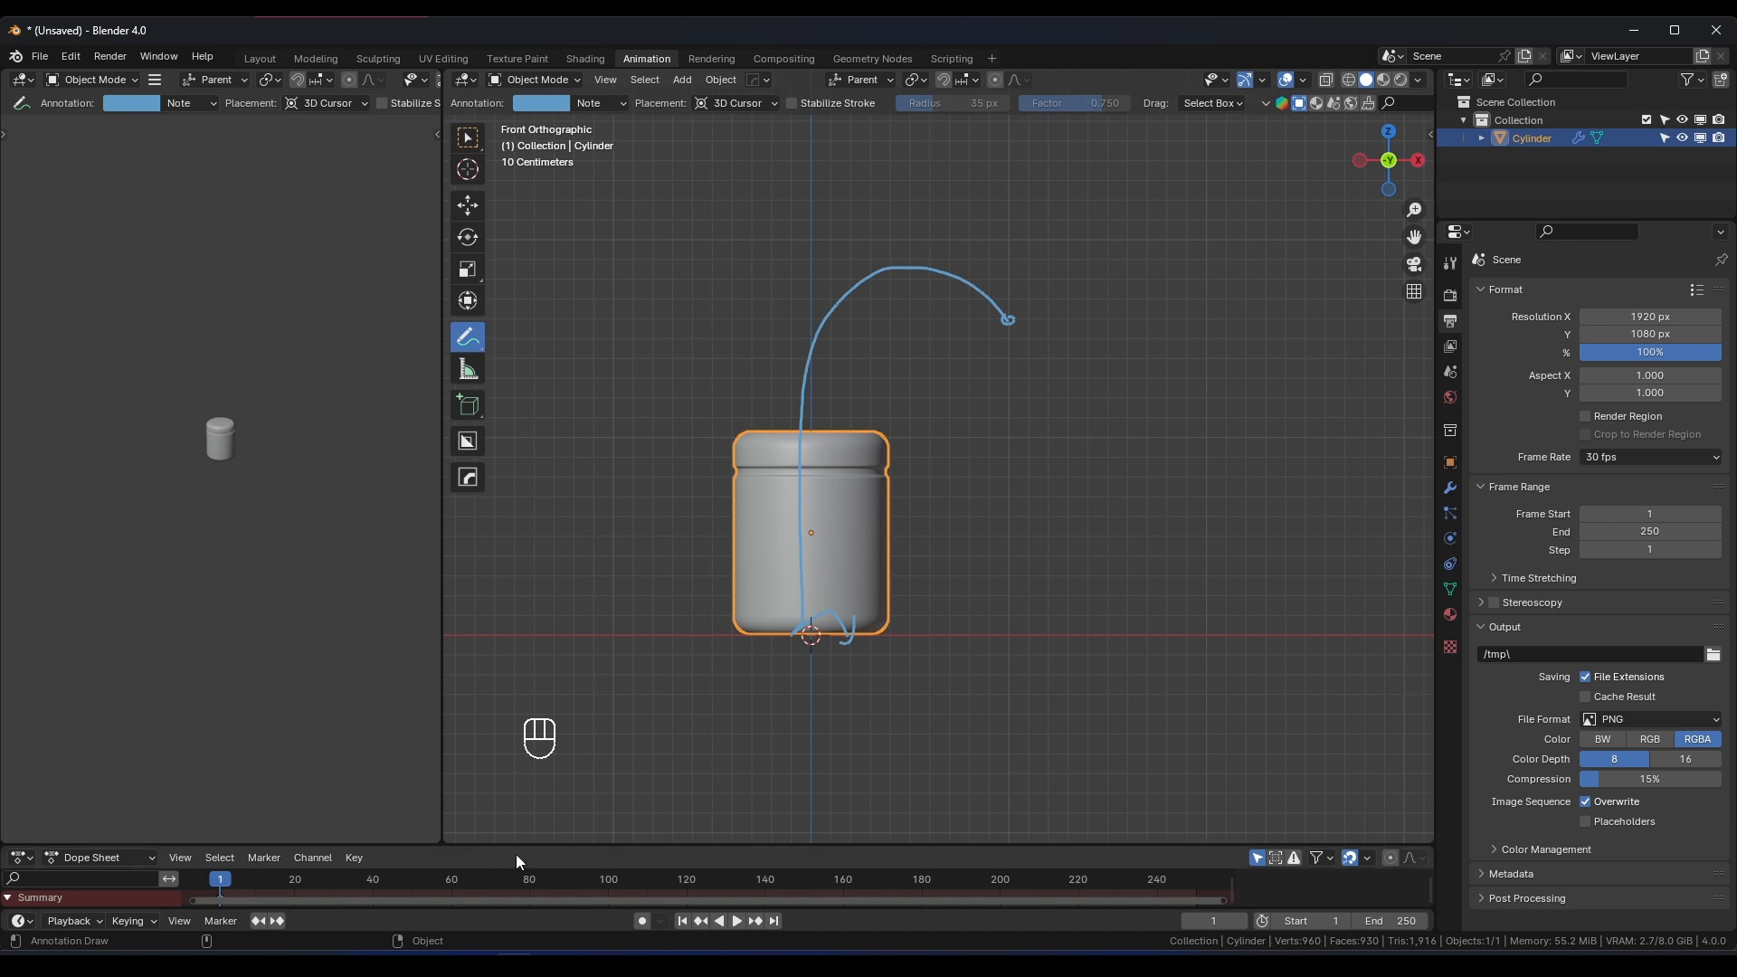
Enlarge the Dope Sheet area and delete the annotation keyframe at frame 1
left_click_drag(523, 846, 562, 637)
key("Home")
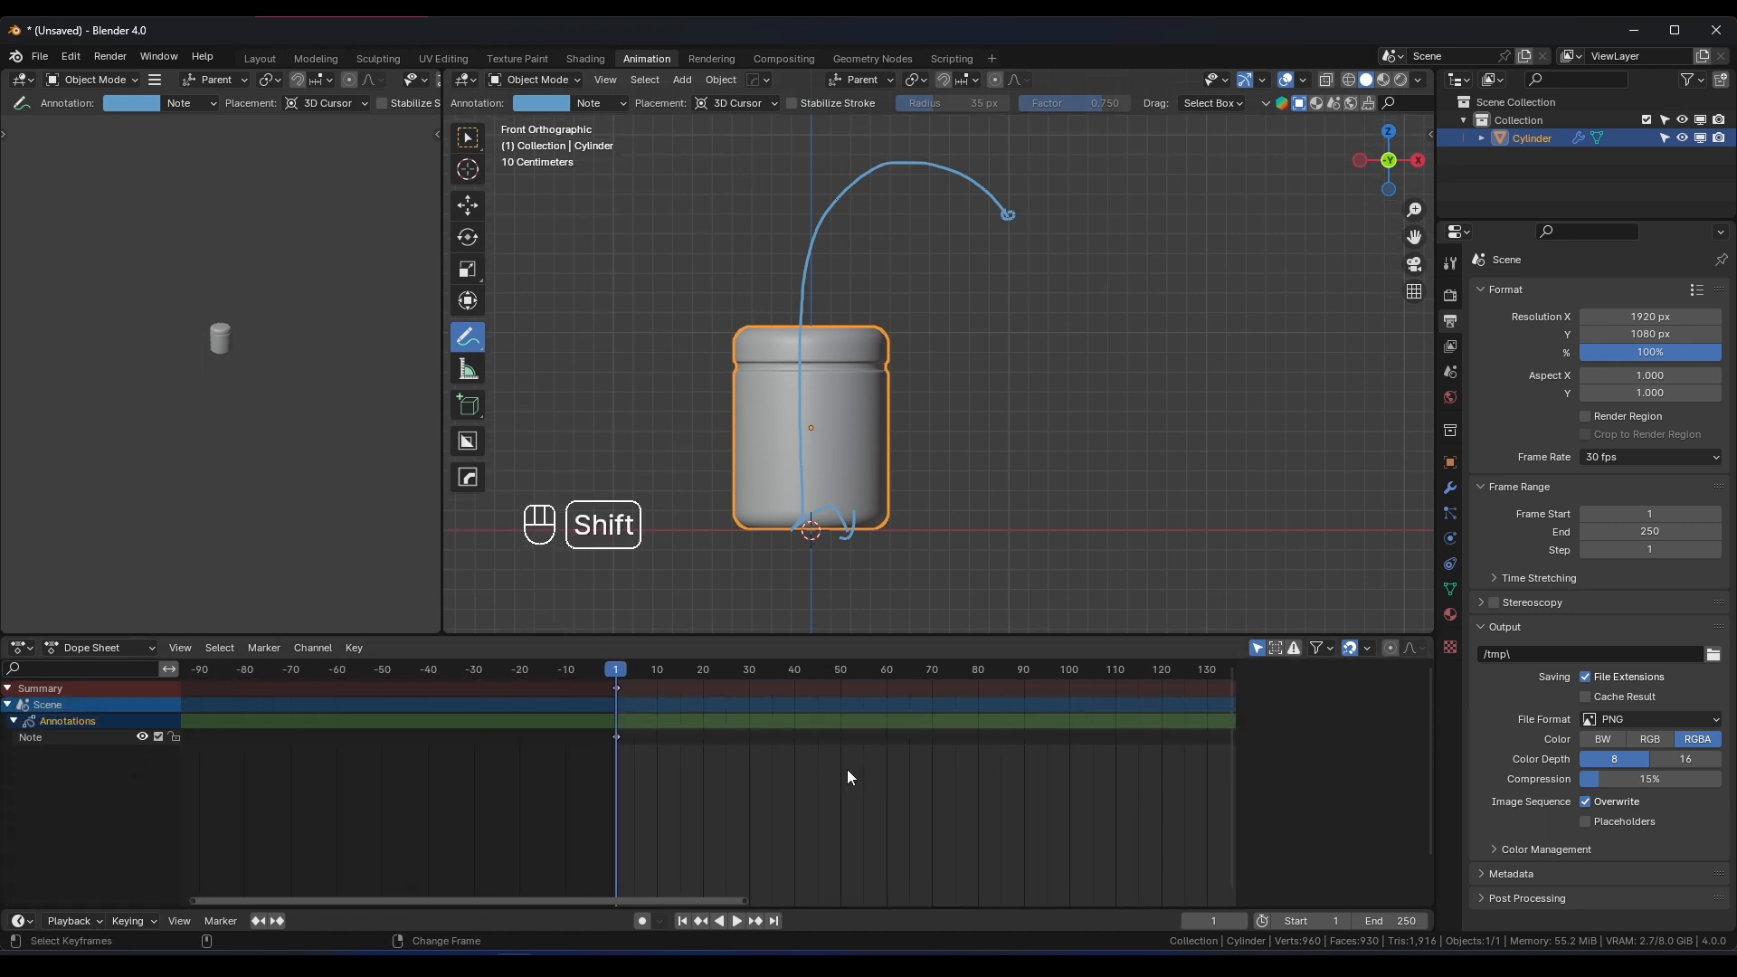
key("a")
key("x")
left_click(740, 746)
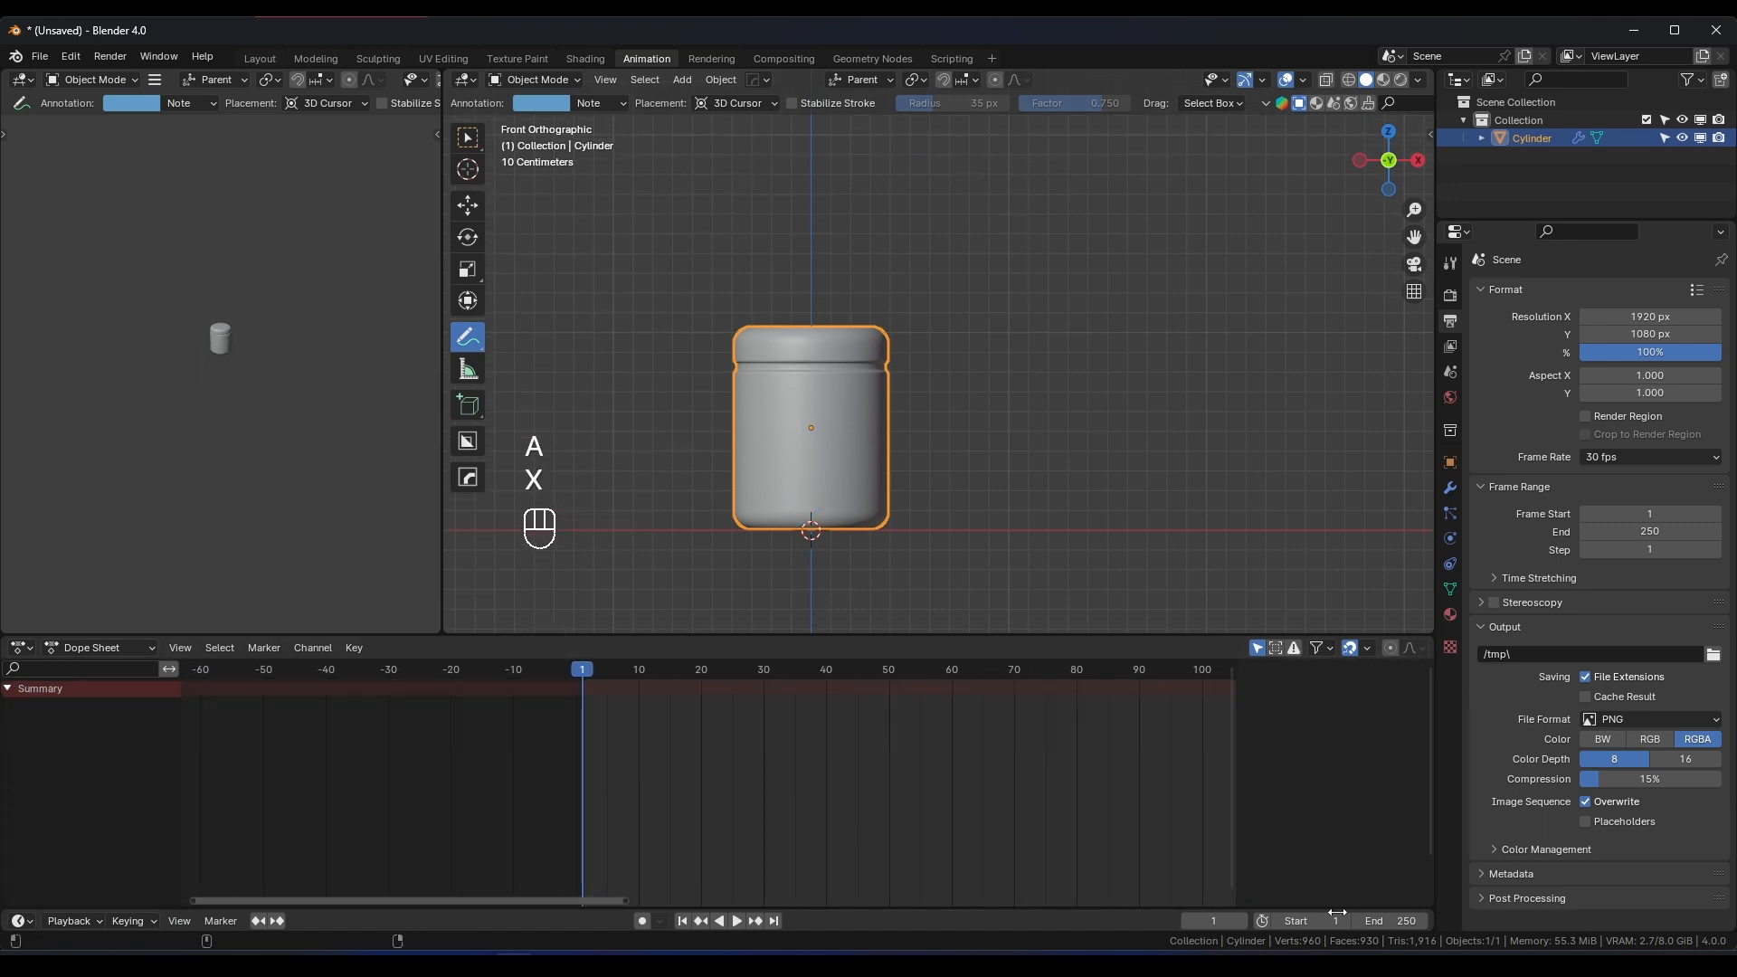
Set the scene's start frame to 0
left_click_drag(1337, 913, 1326, 913)
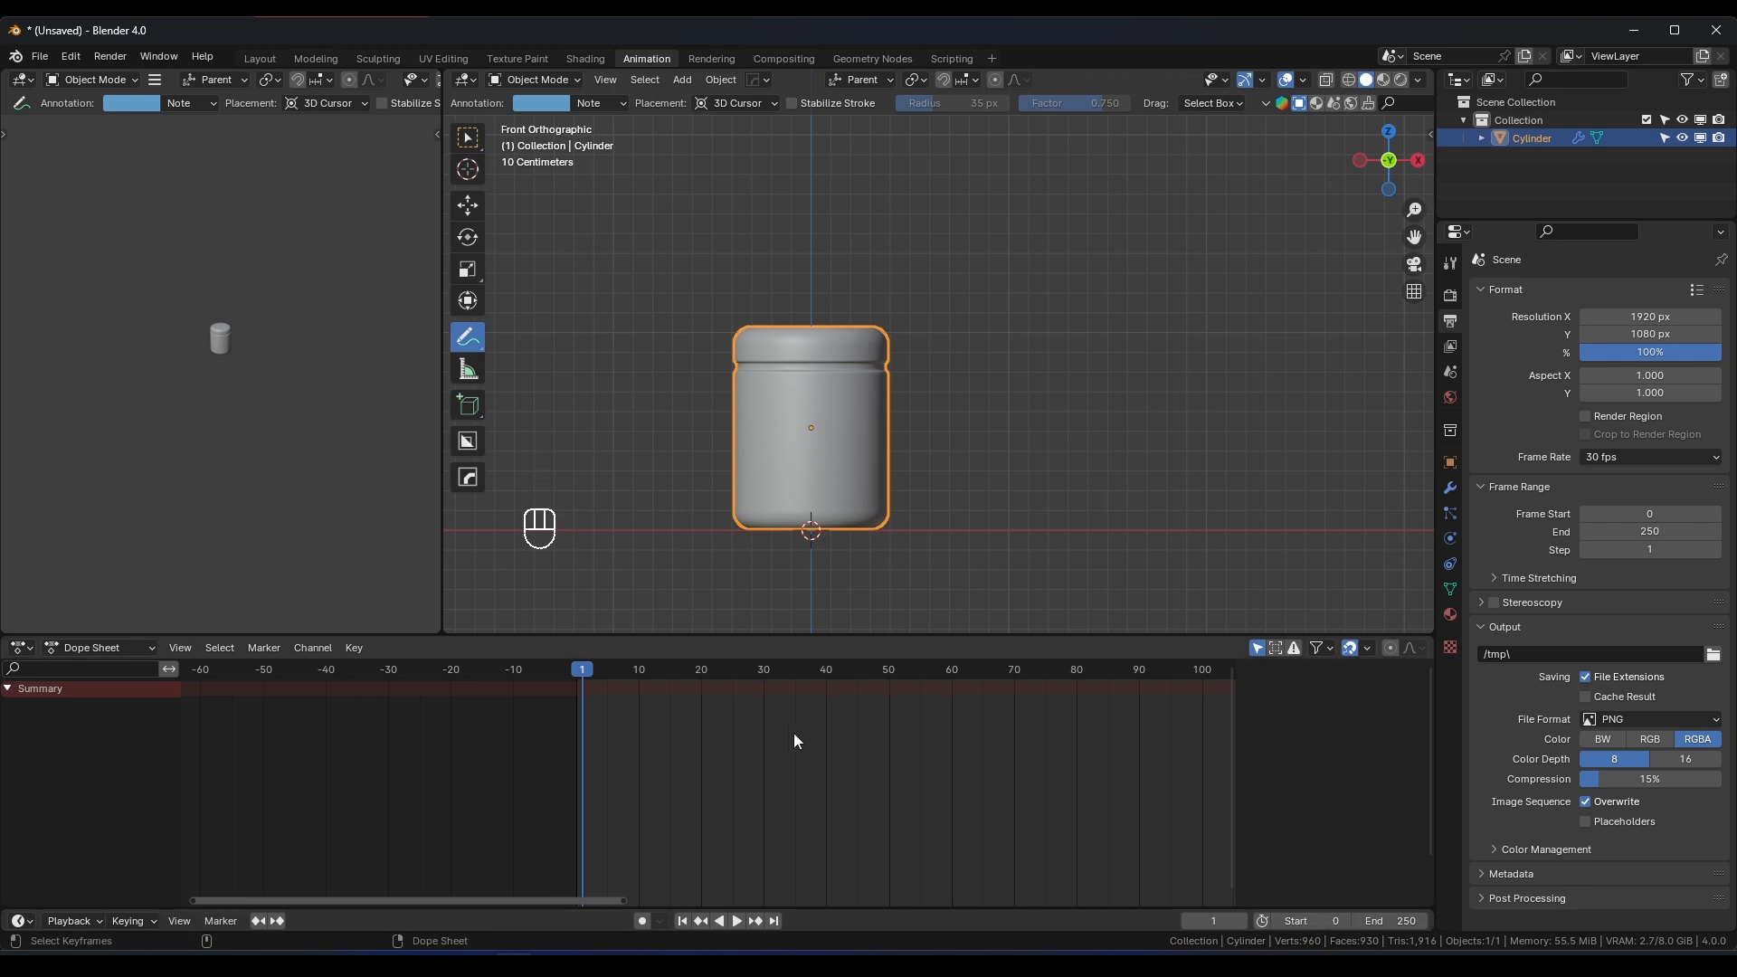
scroll(760, 735, "up", 4)
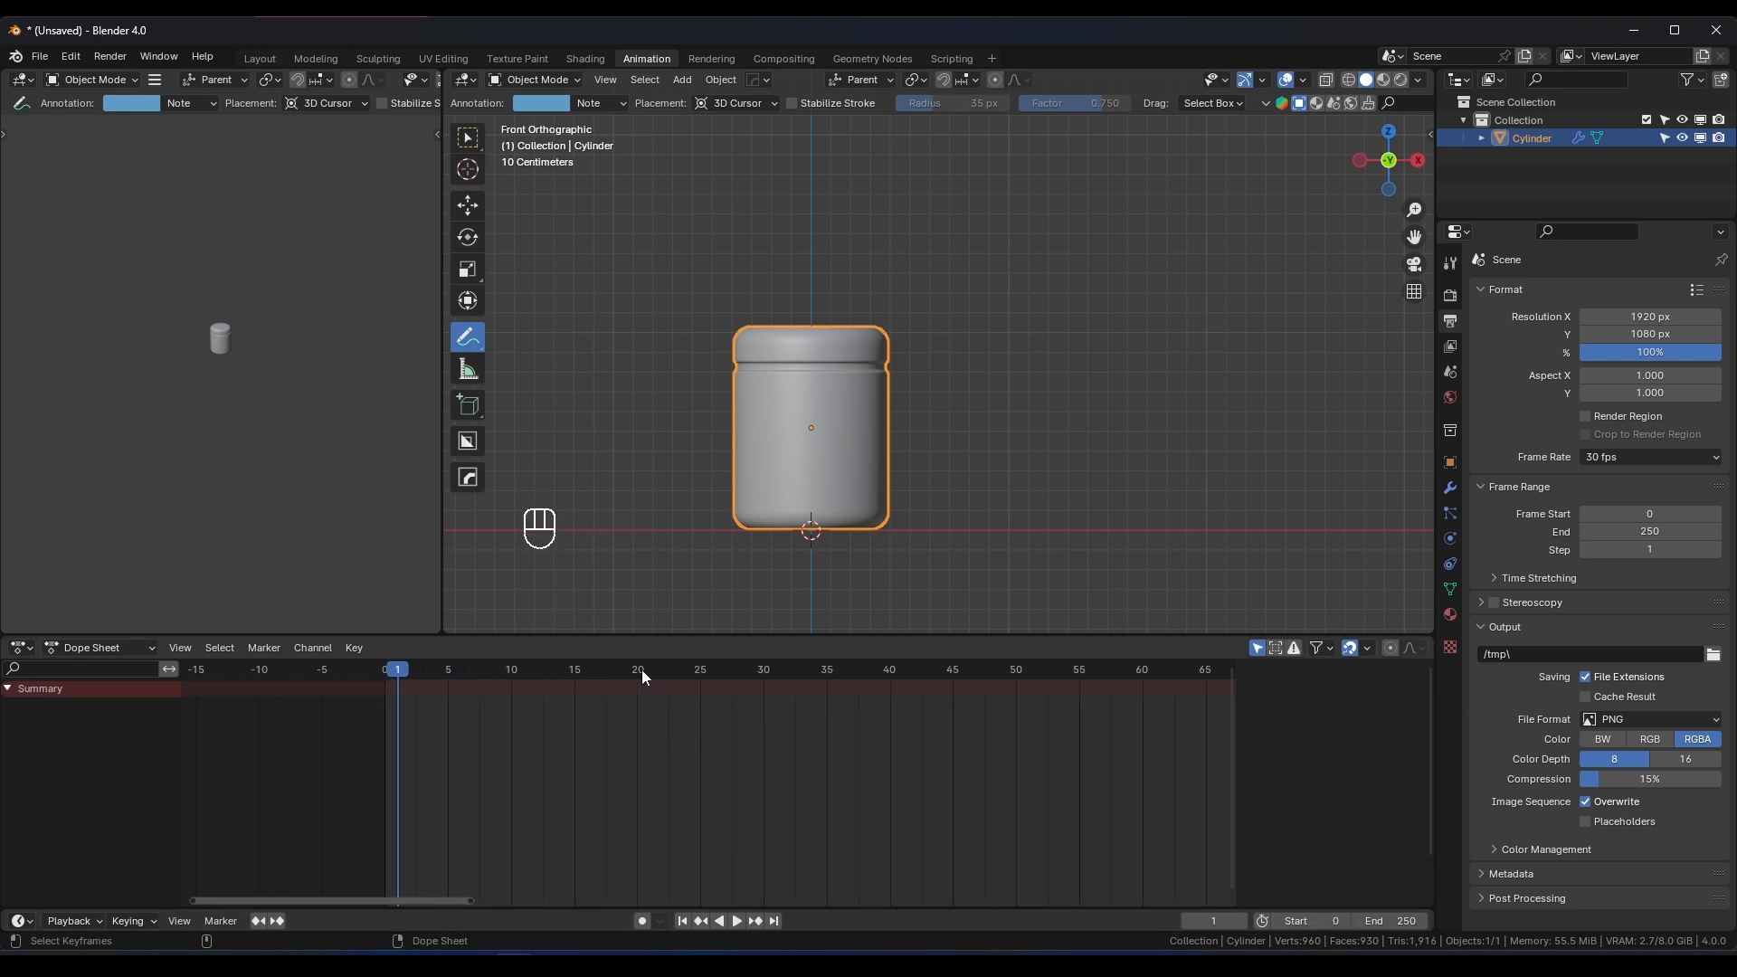
Enable auto keying and record a keyframe of the jar's resting position at frame 20
left_click(638, 669)
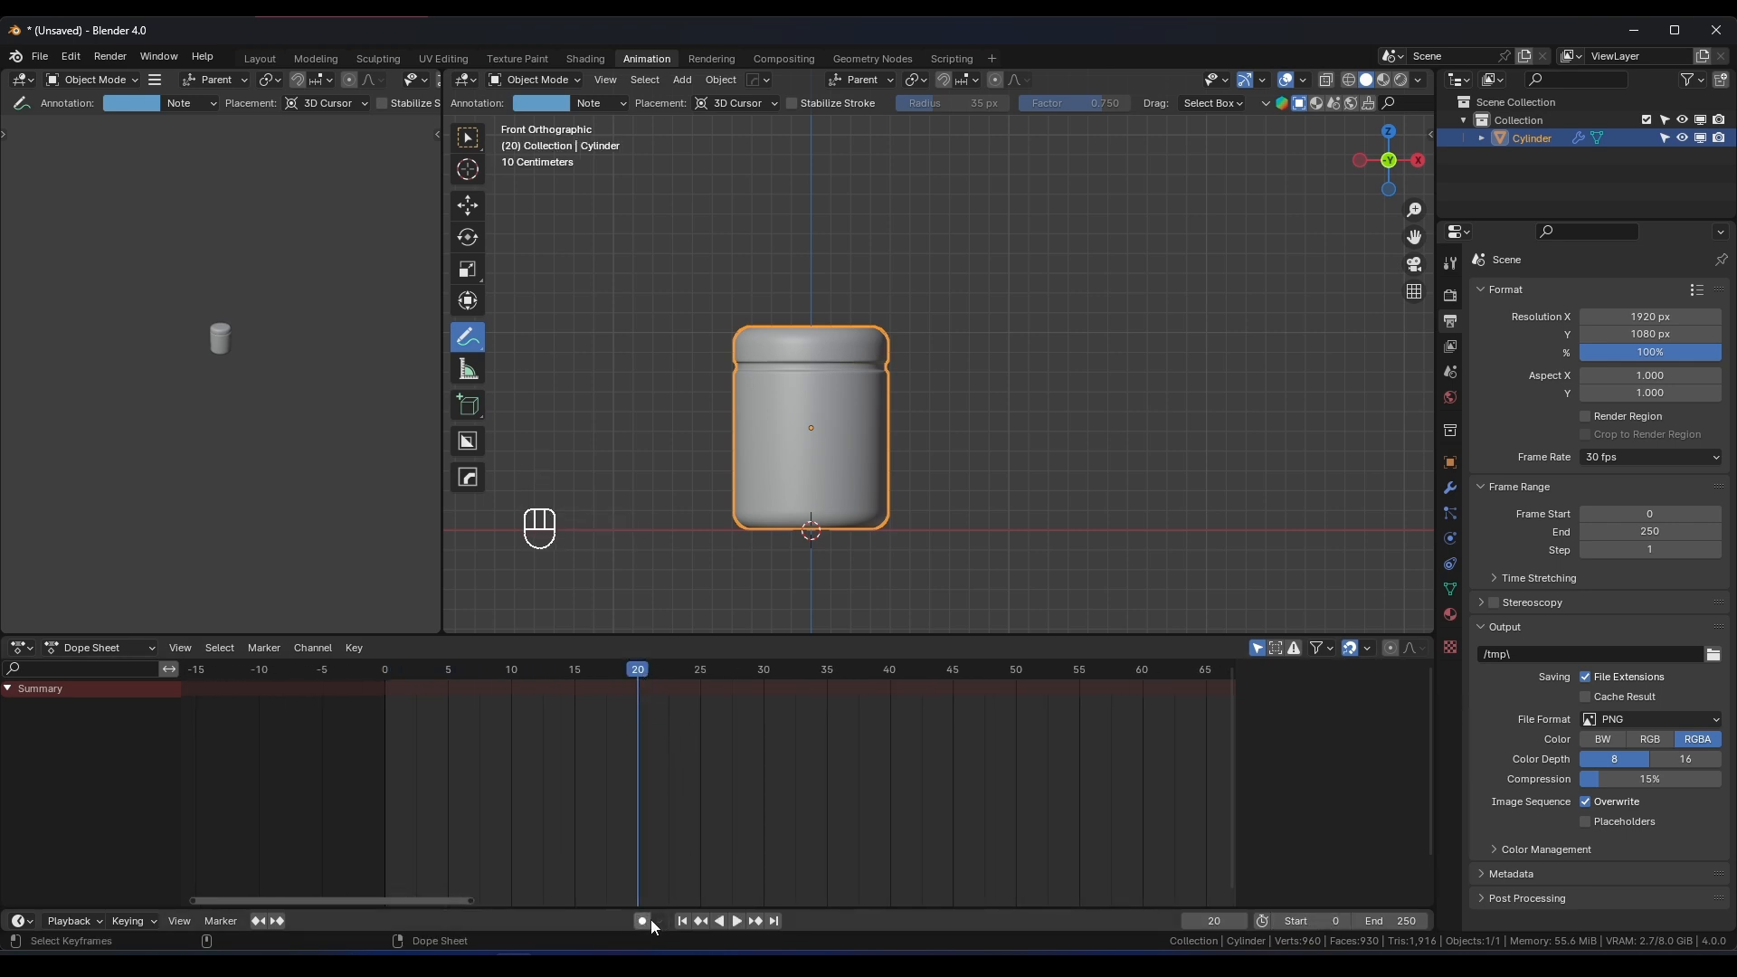
mouse_move(824, 470)
middle_mouse_down("shift")
mouse_move(865, 458)
mouse_move(839, 367)
middle_mouse_up("shift")
scroll(865, 457, "up", 1)
left_click(470, 142)
key("g")
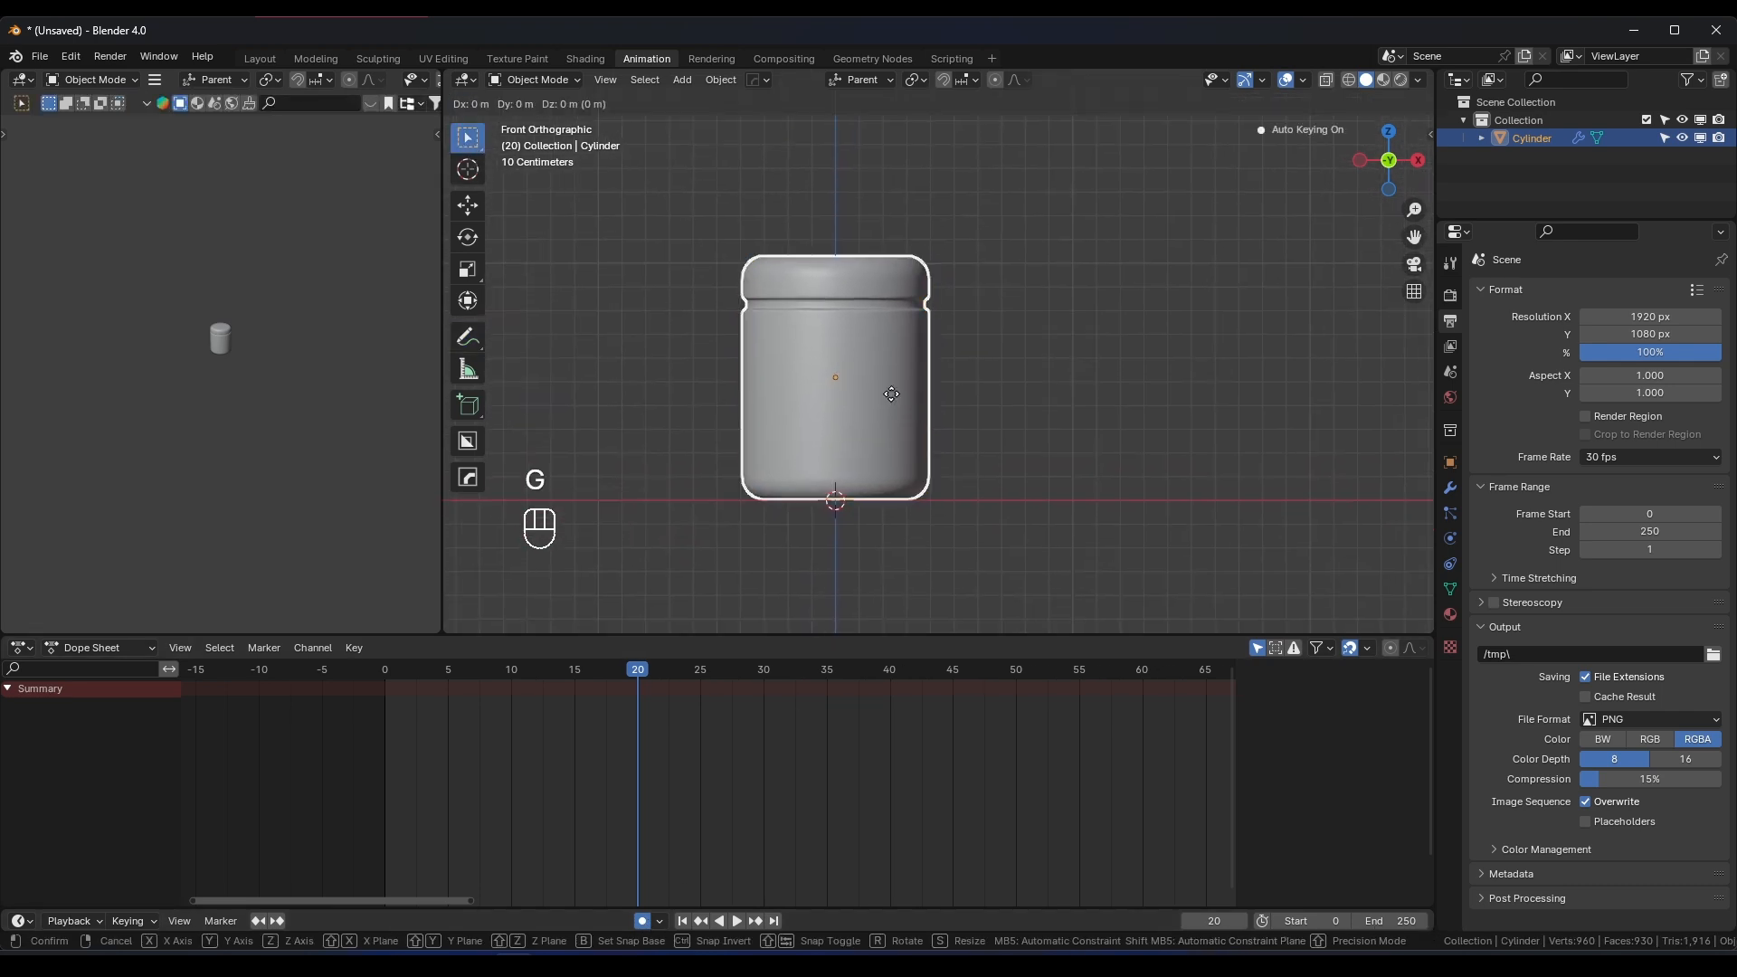
left_click(891, 395)
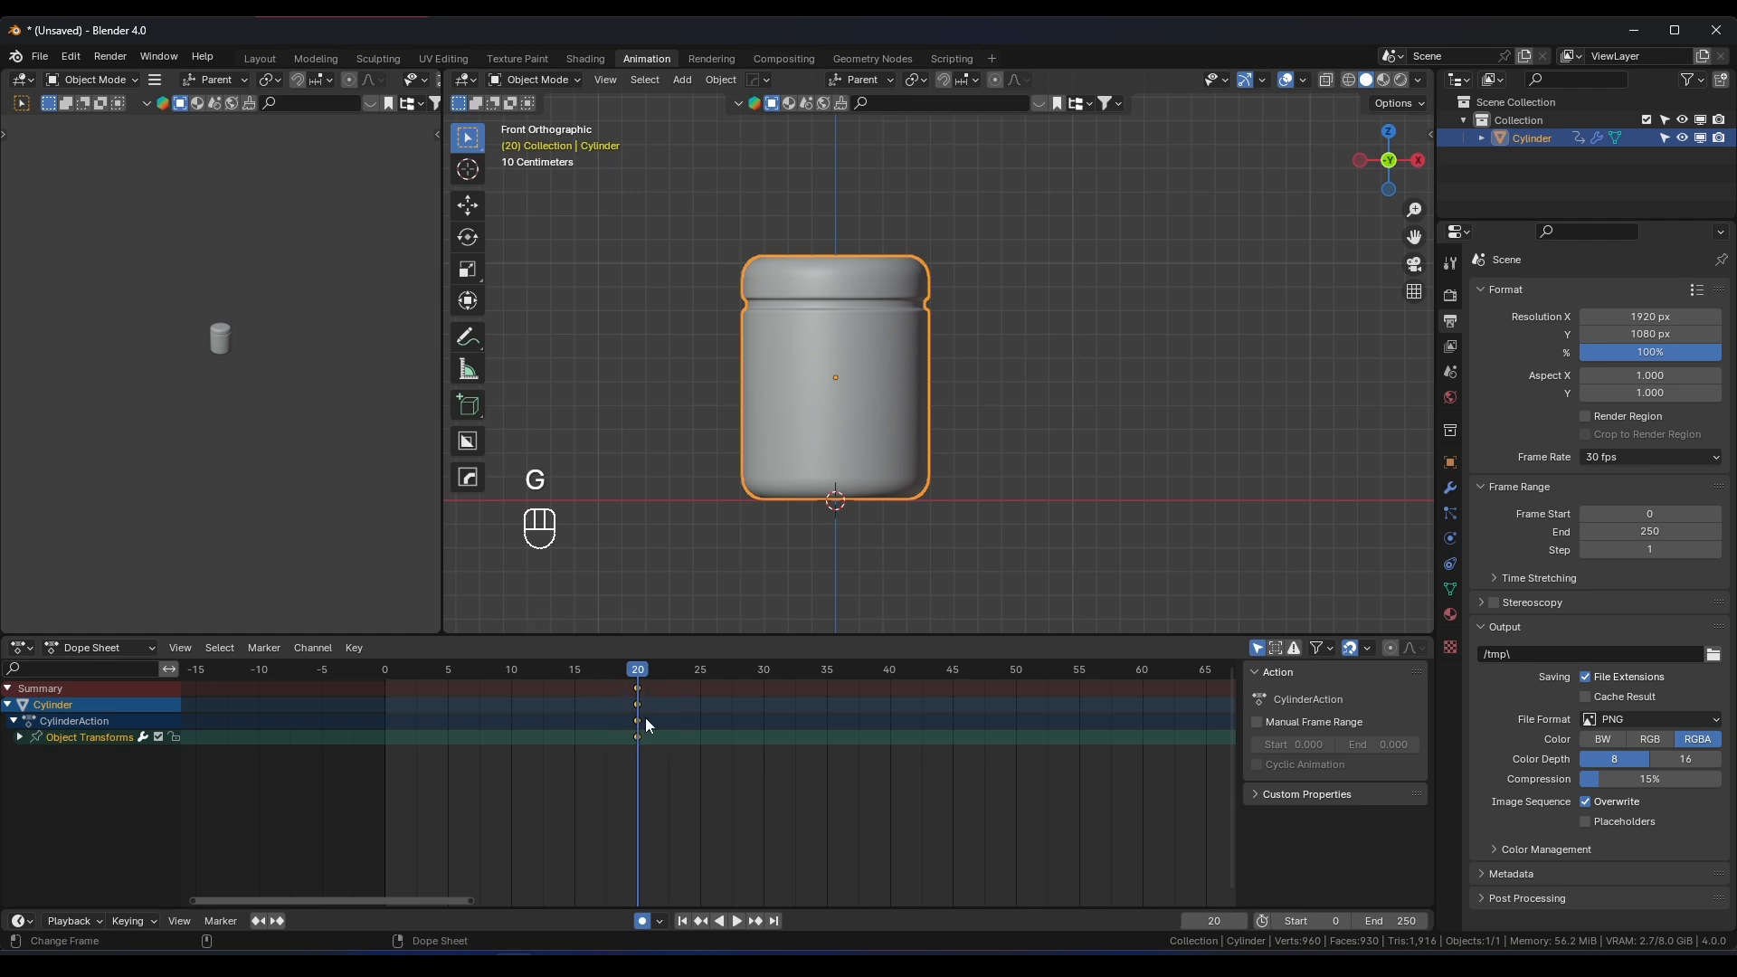
left_click_drag(679, 708, 588, 677)
mouse_move(708, 735)
left_mouse_down()
mouse_move(586, 690)
mouse_move(617, 689)
left_mouse_up()
Draw an annotation at frame 20 showing the jar's landing path as an arc from the upper right down to its base
middle_click_drag(850, 423, 802, 447, "shift")
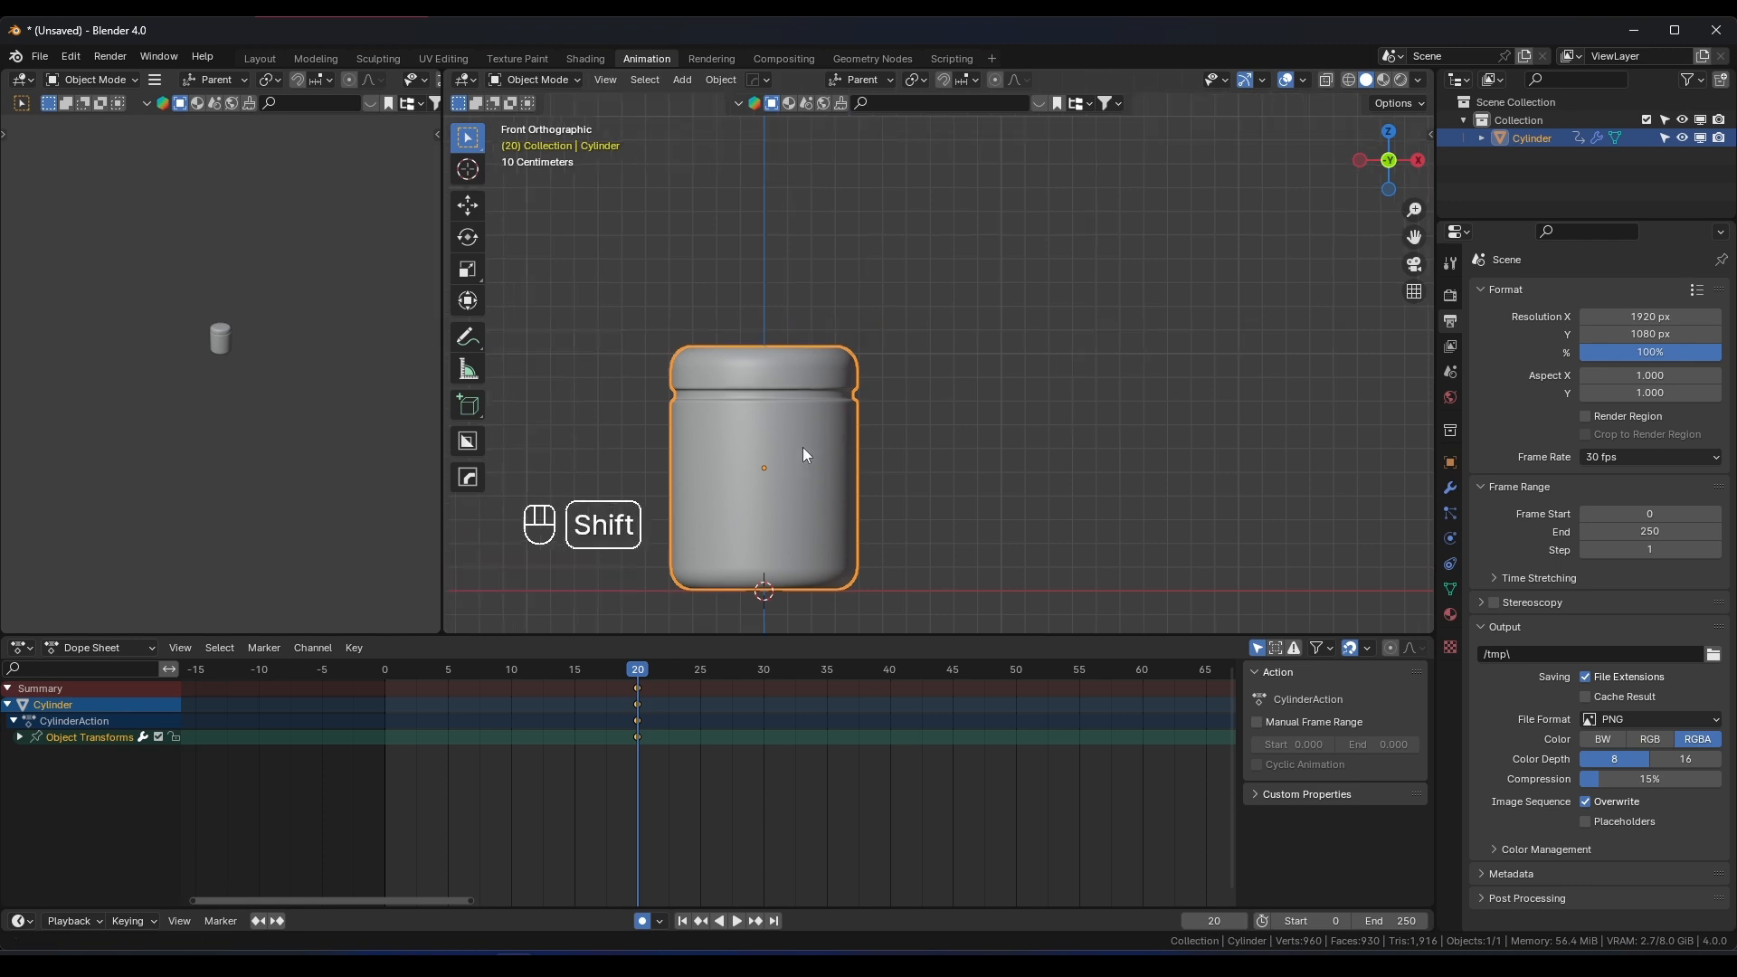
scroll(802, 447, "down", 3)
middle_click_drag(924, 401, 865, 456, "shift")
scroll(857, 460, "up", 1)
scroll(506, 286, "down", 1)
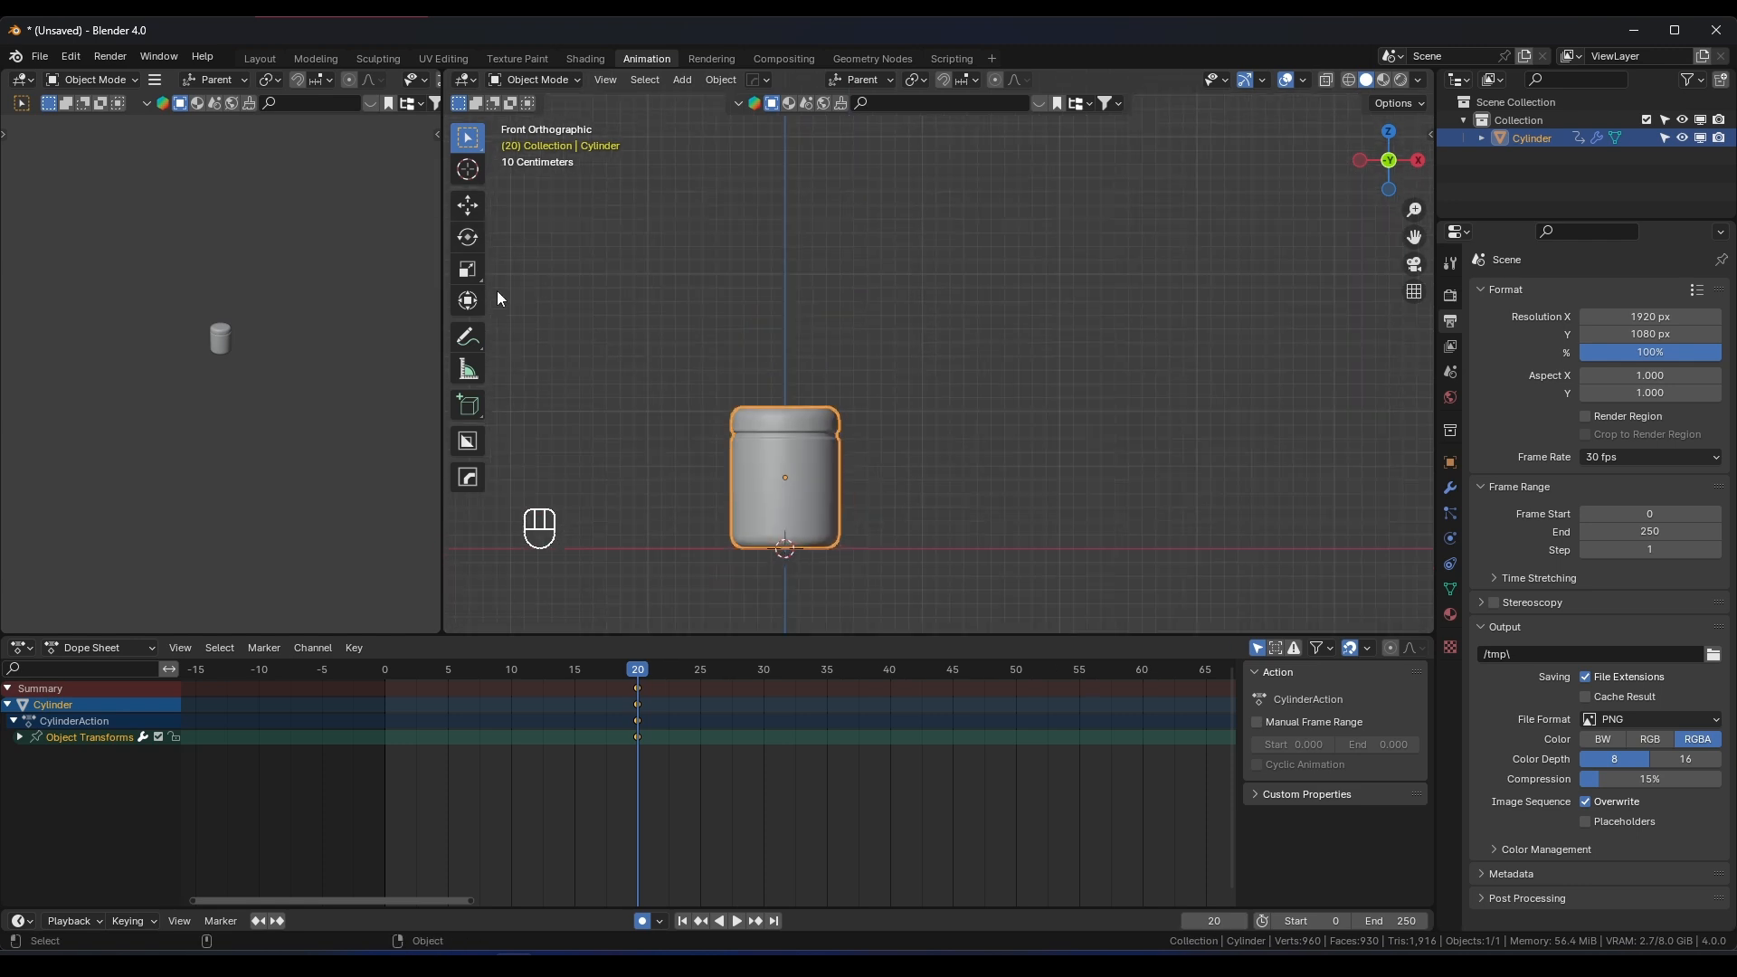
left_click(469, 337)
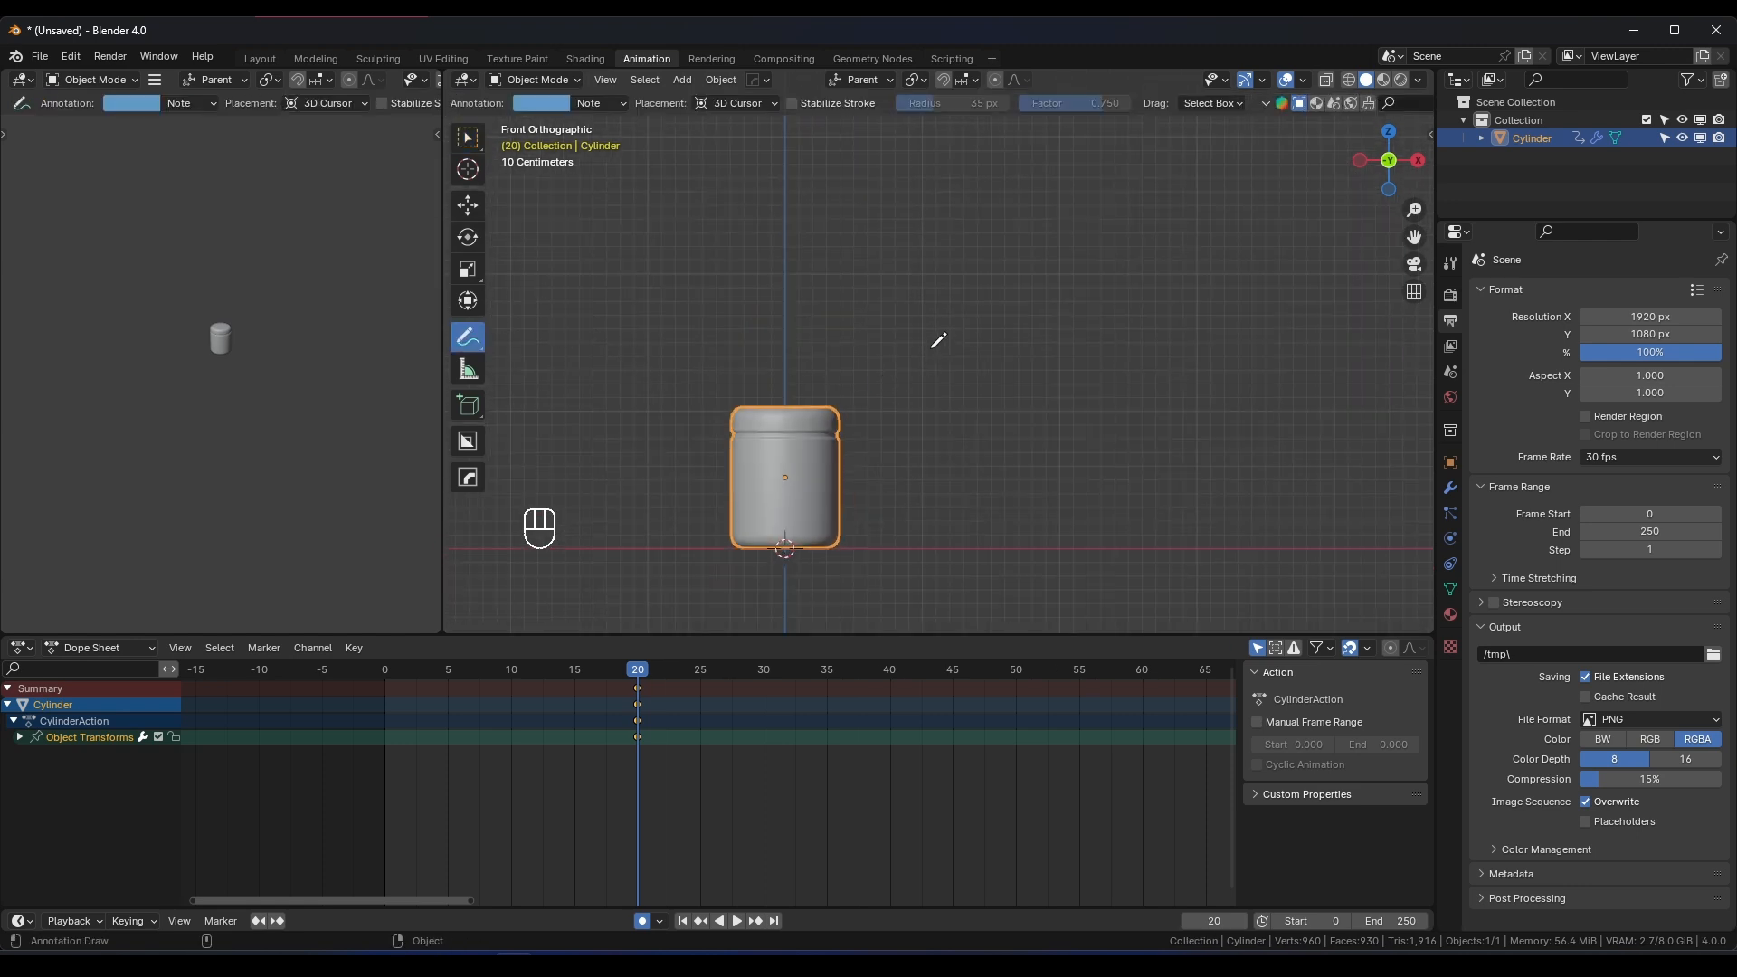
left_click_drag(938, 340, 932, 344)
left_click_drag(839, 316, 768, 475)
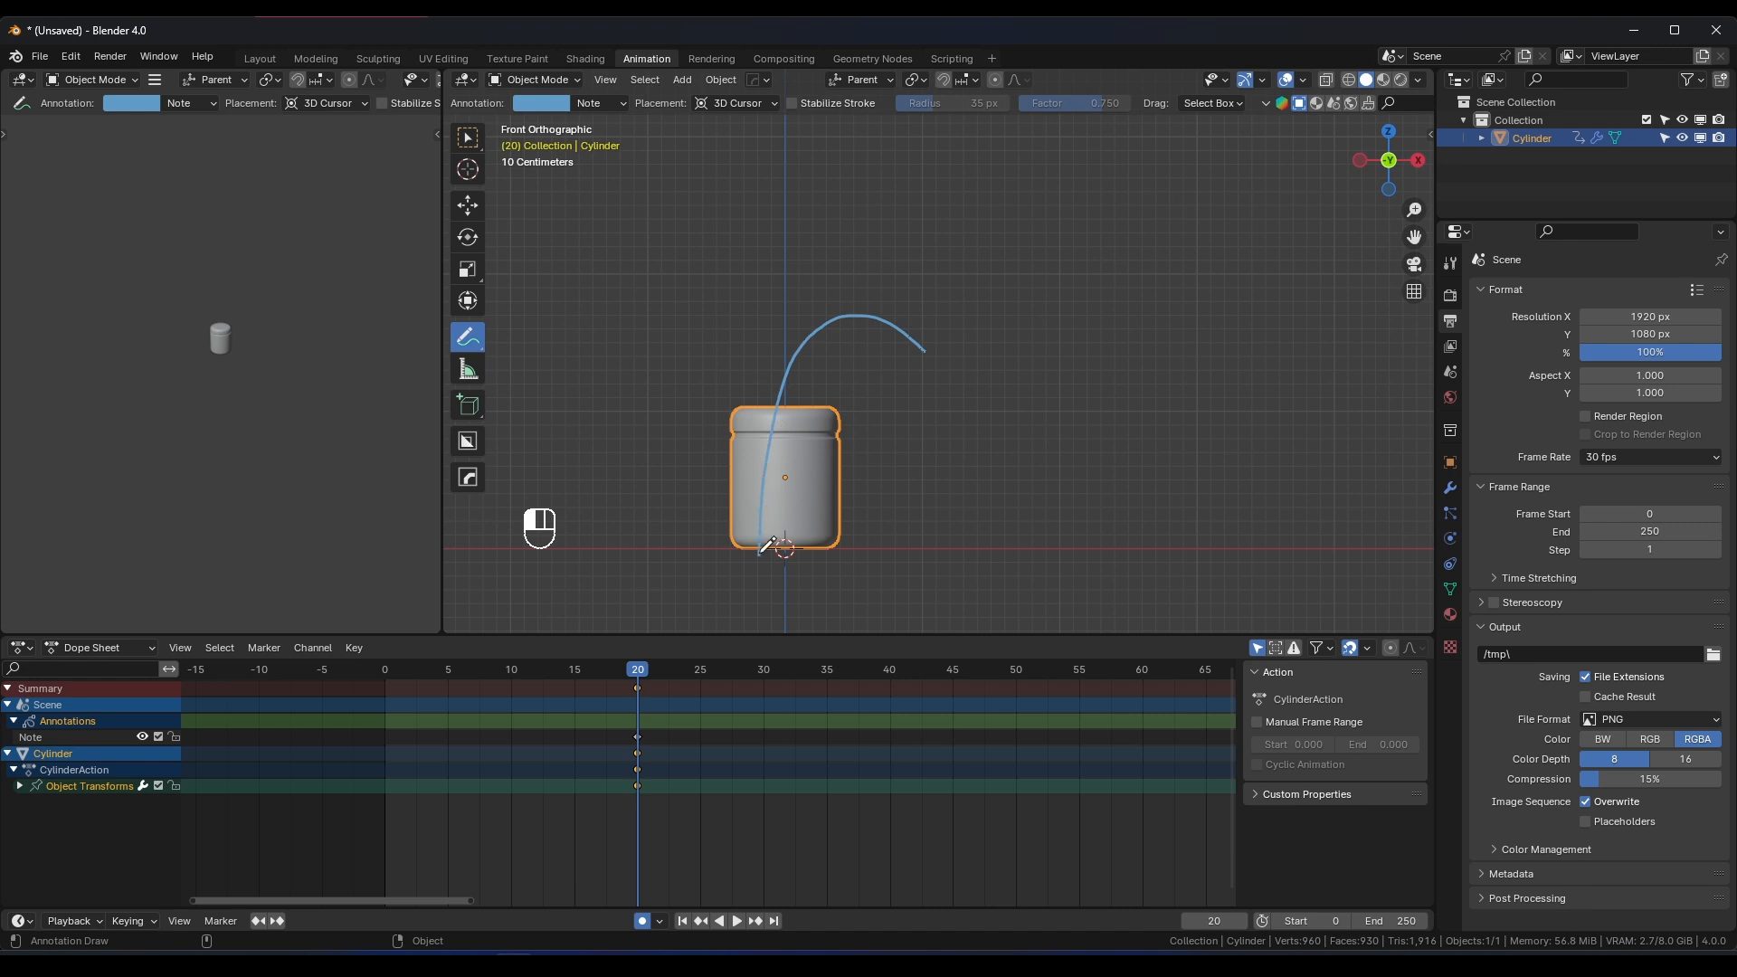
left_click_drag(766, 543, 761, 554)
At frame 7, draw an annotation arrow from the jar's centre diagonally up to the right, and undo the loop around its tip
scroll(486, 678, "up", 5)
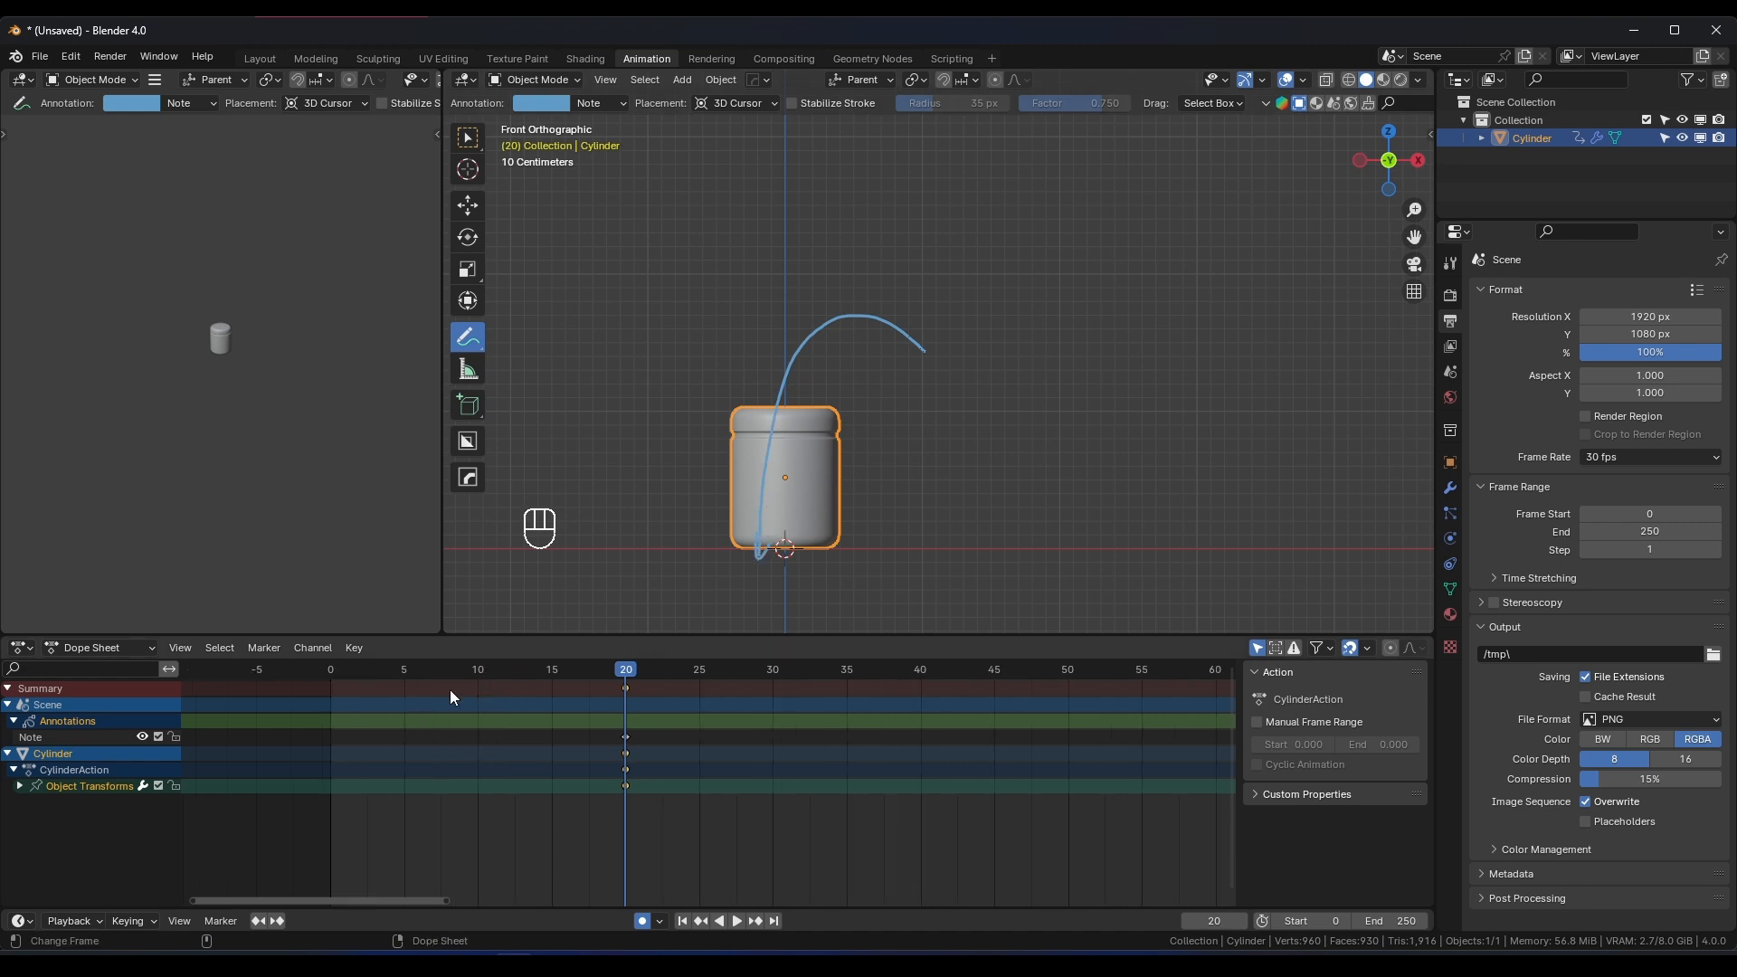
scroll(510, 684, "left", 2, "shift")
left_click(518, 670)
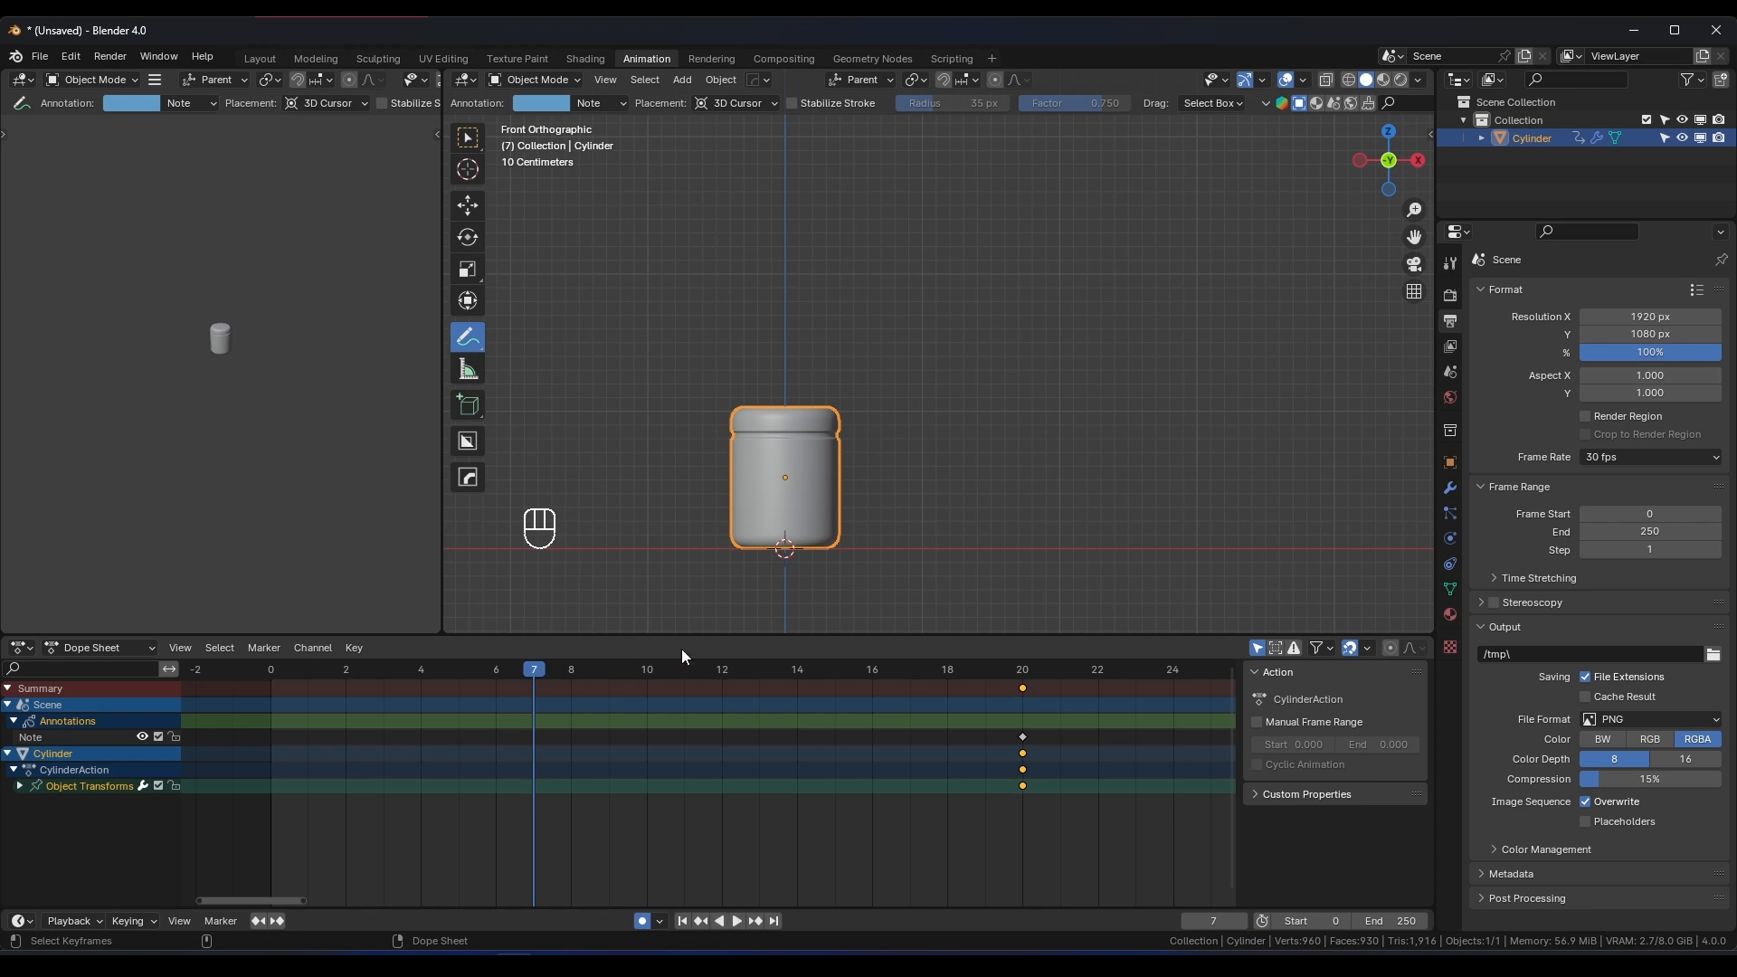
middle_click_drag(879, 384, 860, 406, "shift")
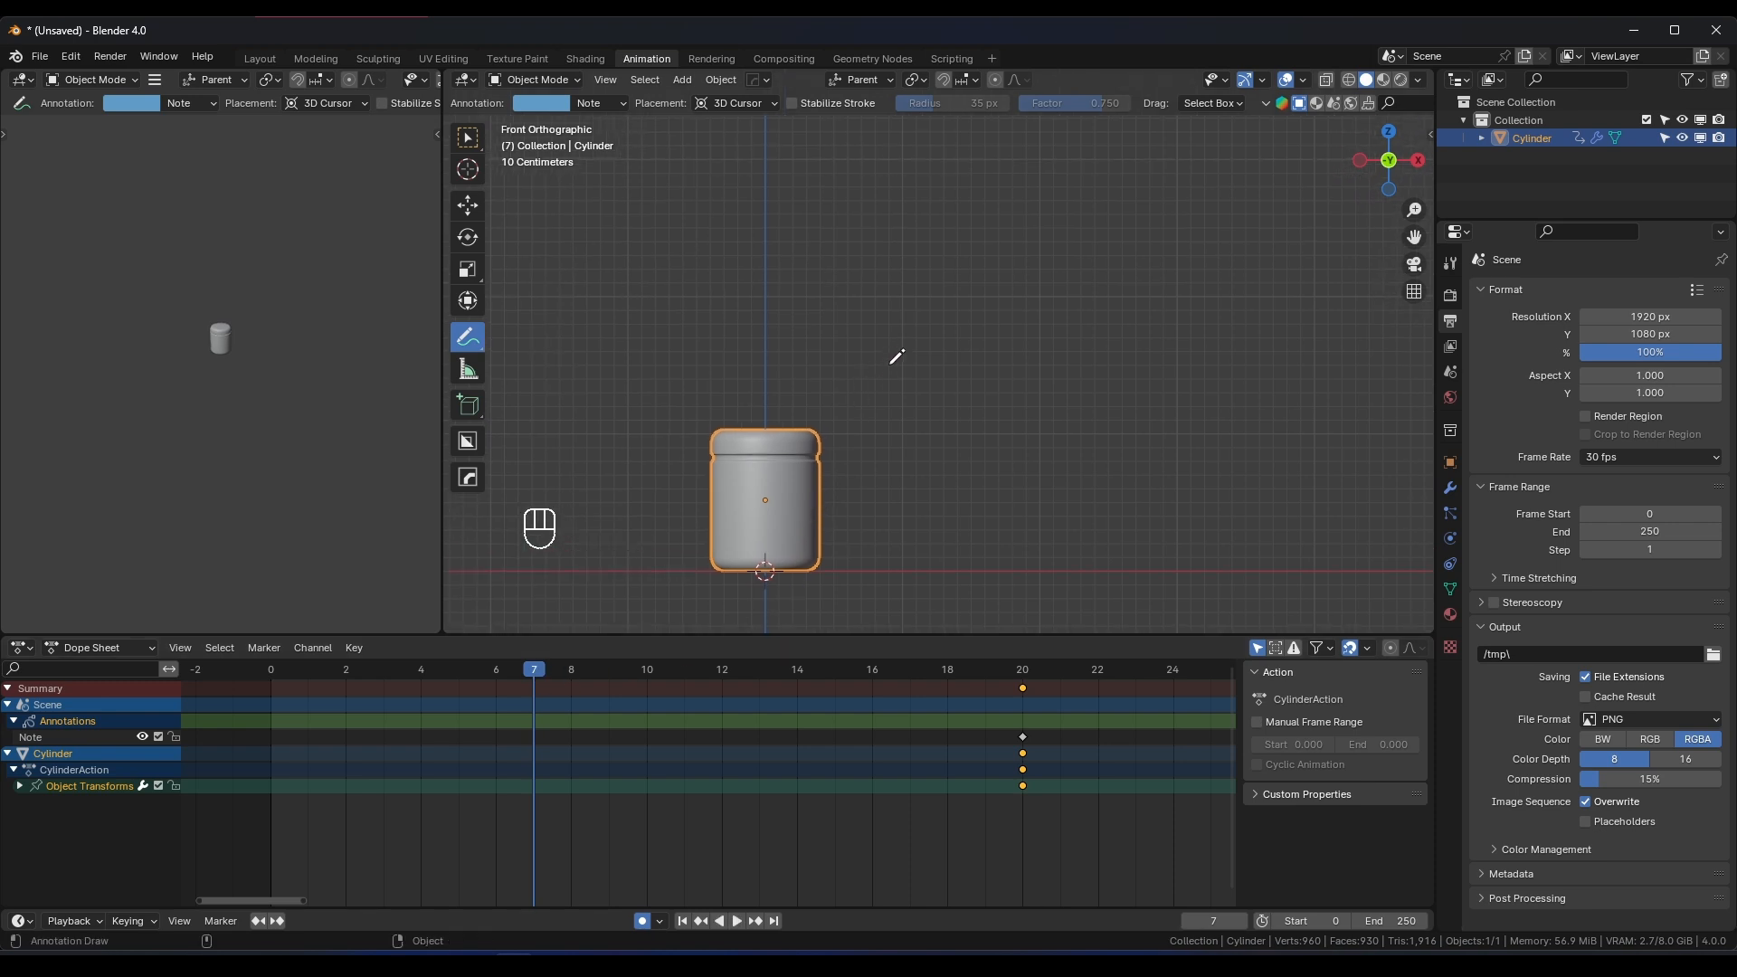
left_click_drag(766, 500, 814, 441)
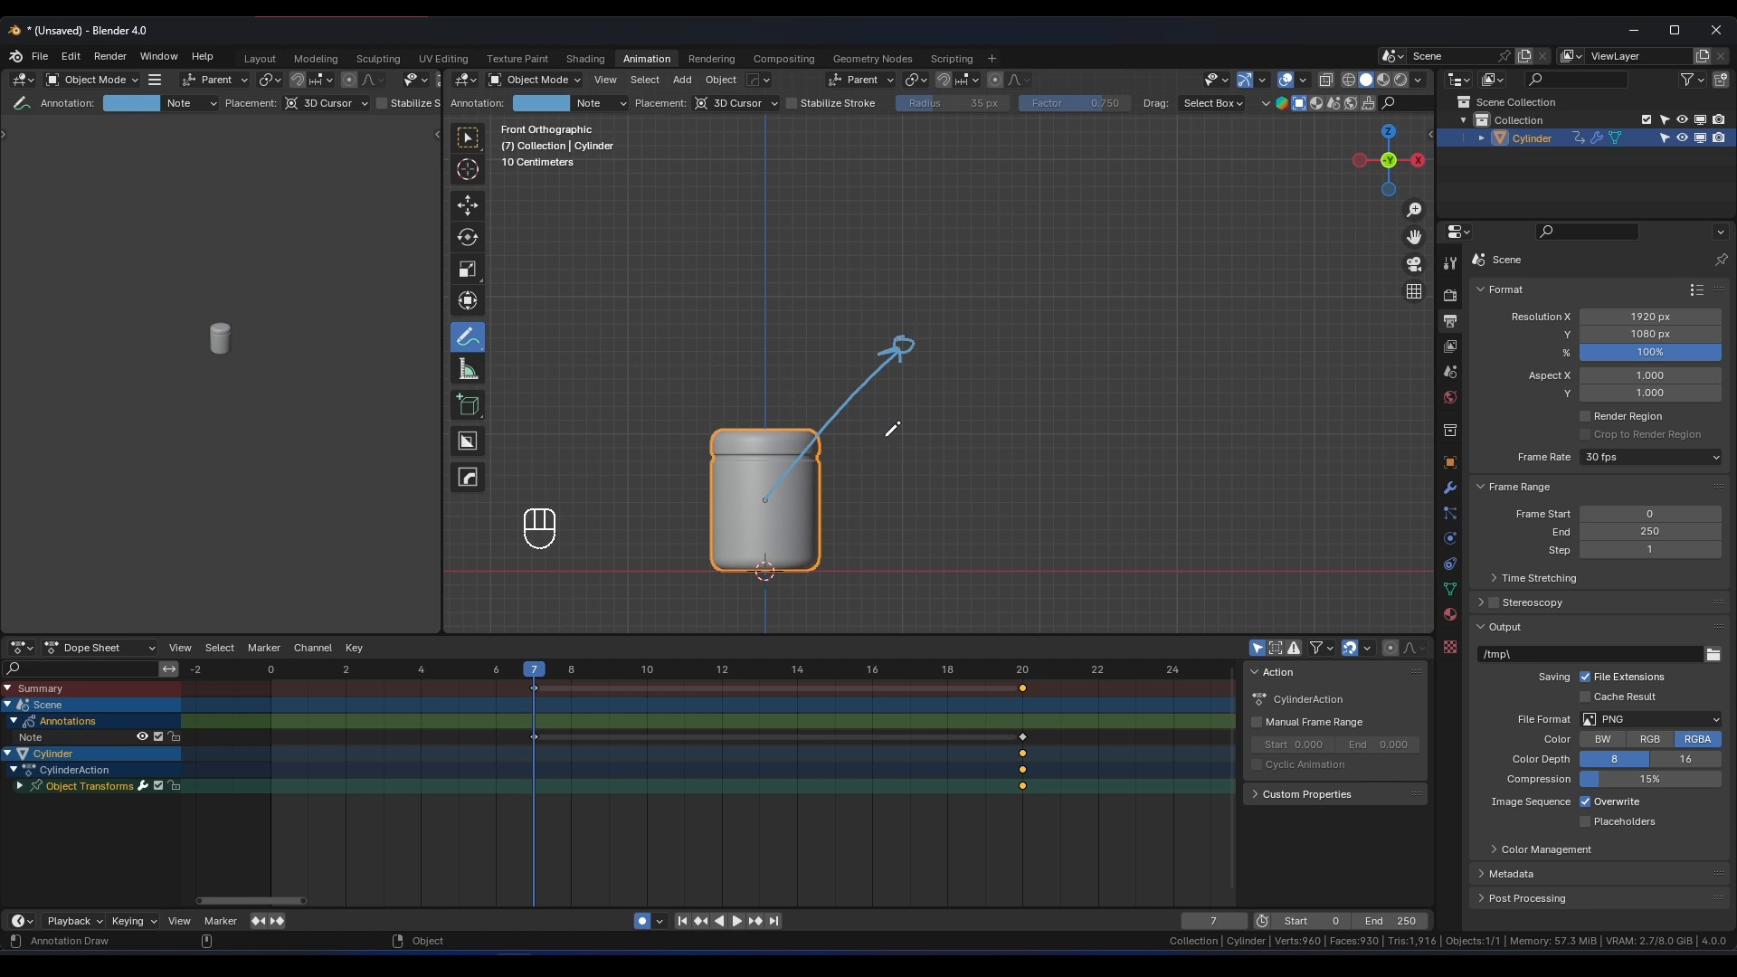
key("ctrl+z")
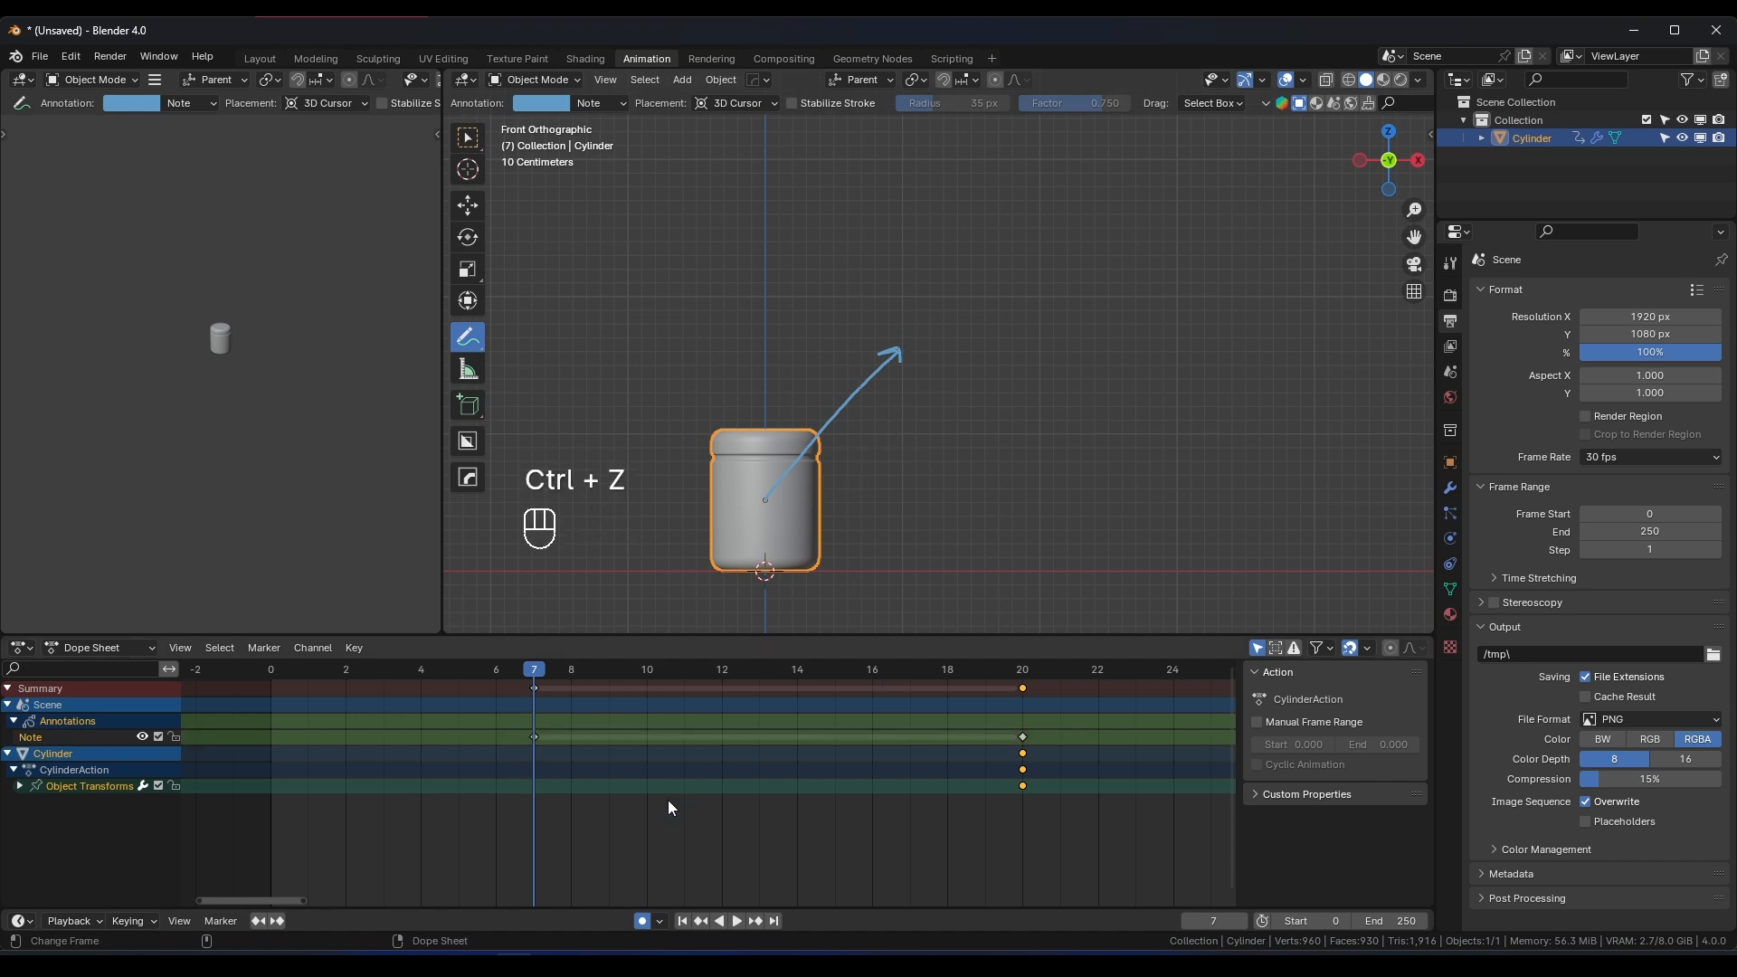
Keyframe the jar at frame 7 moved along the arrow, about 0.99 m in X and 0.86 m in Z
left_click(469, 138)
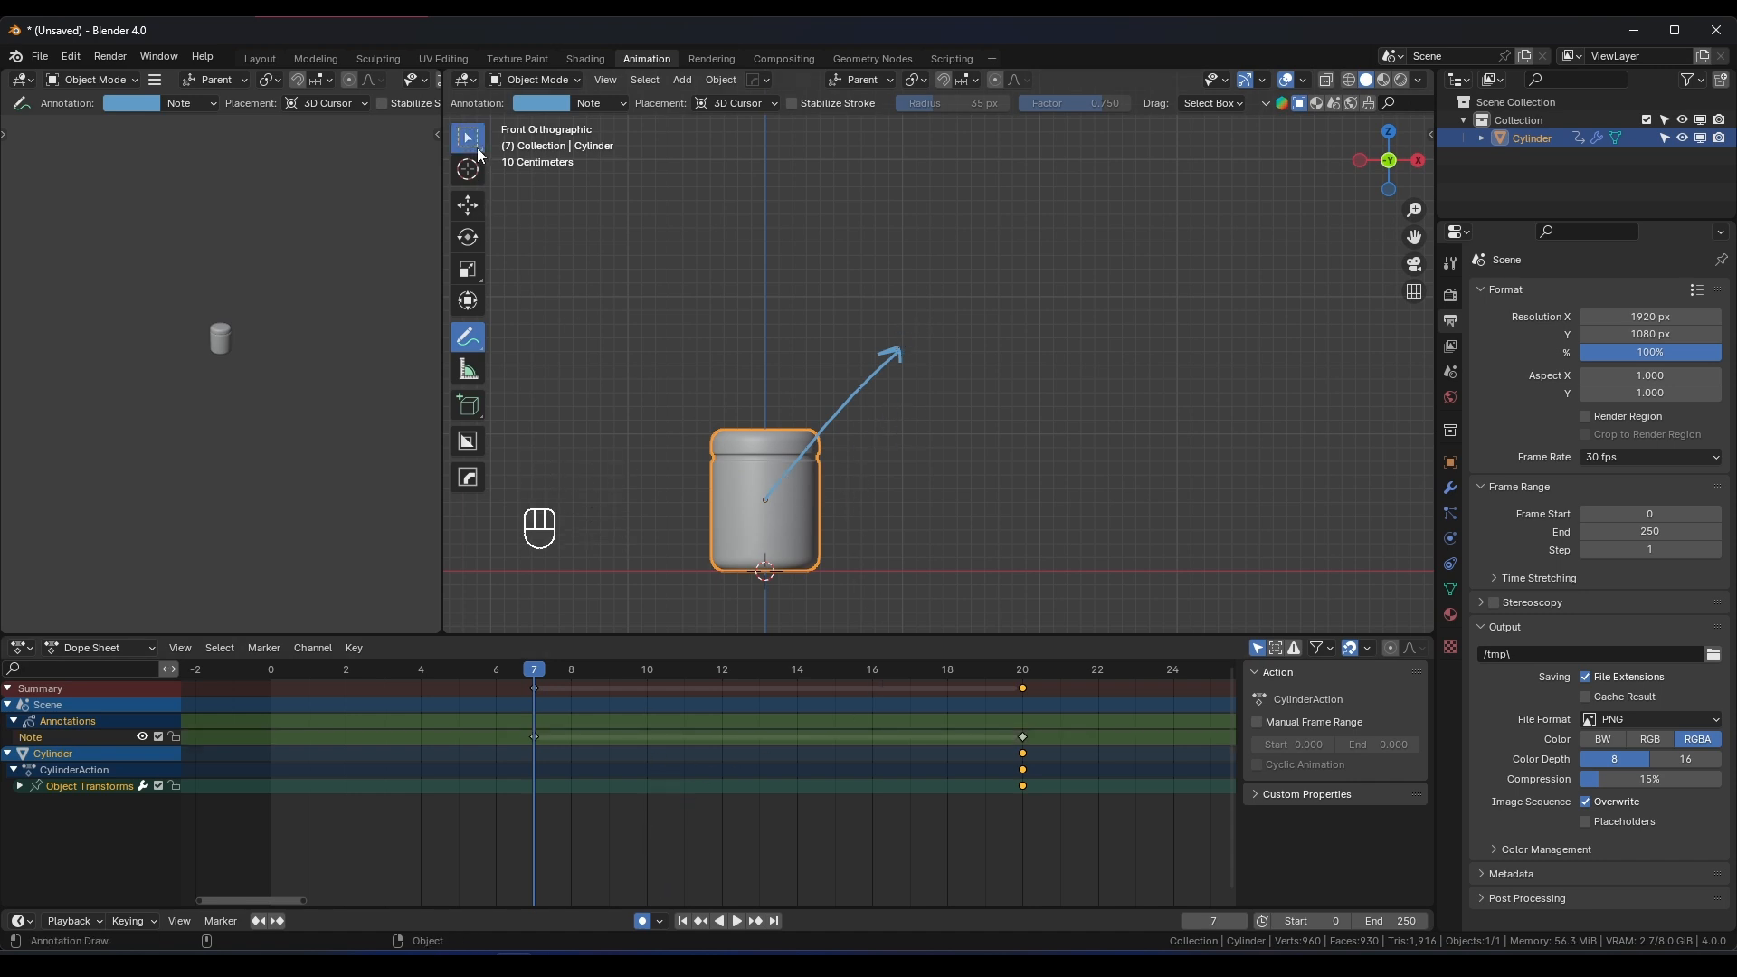
key("g")
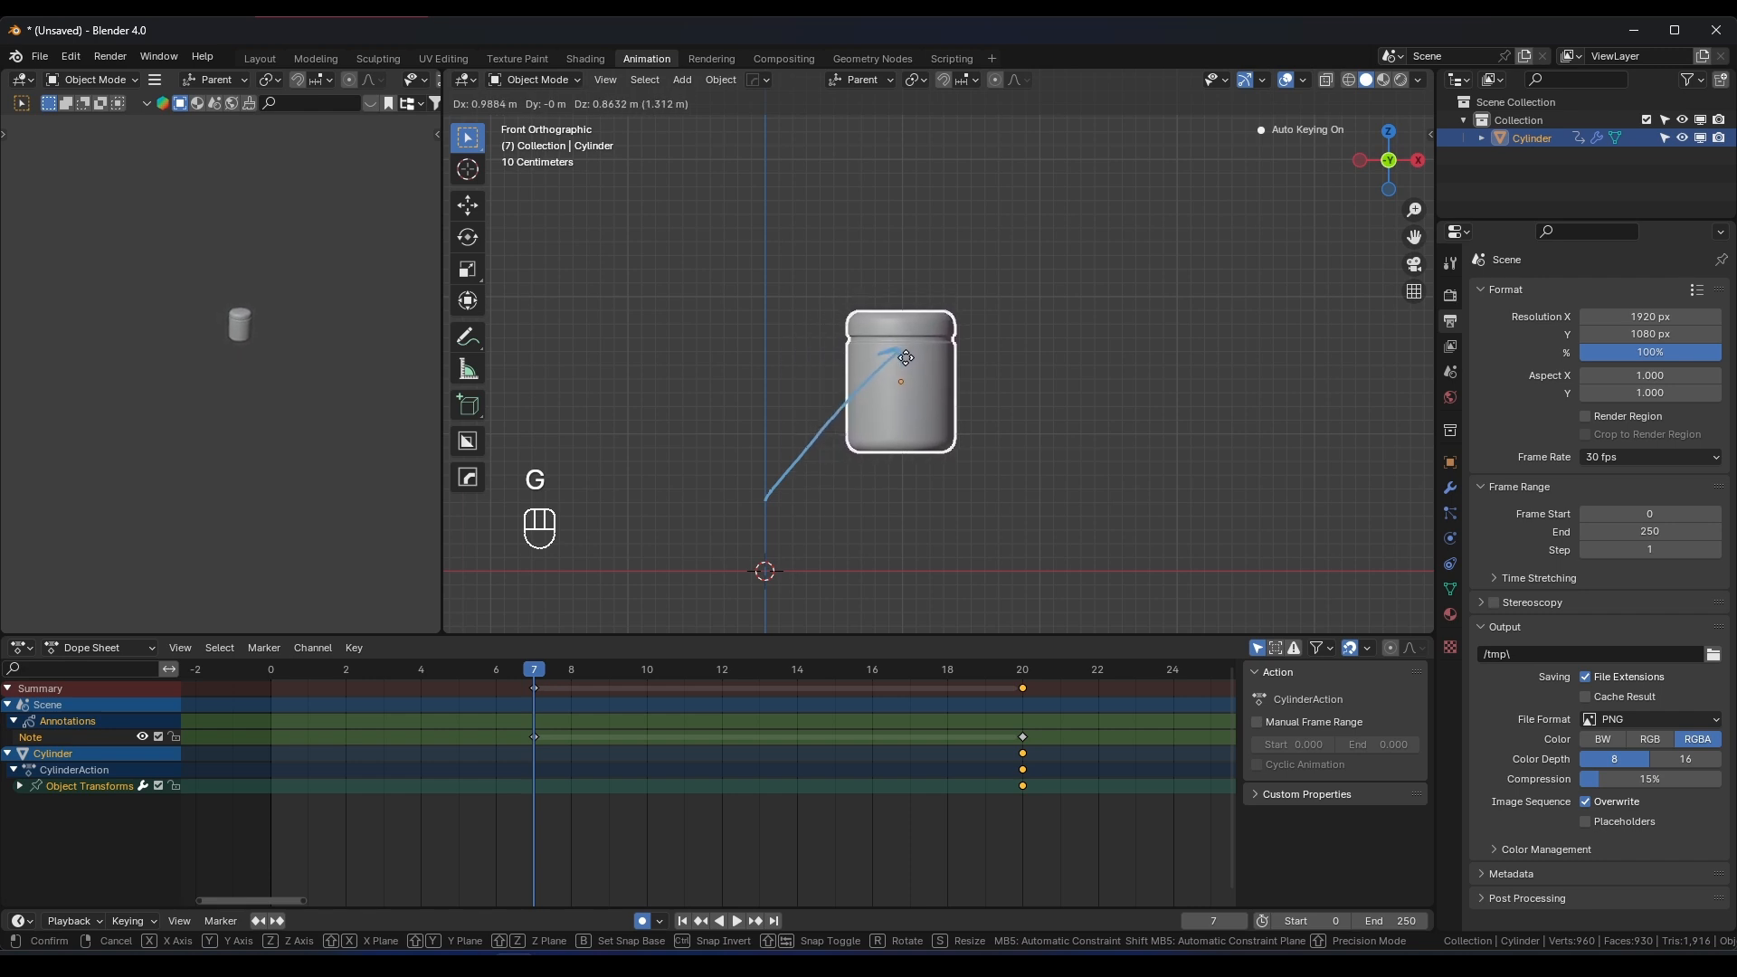
left_click(906, 357)
mouse_move(1034, 852)
left_mouse_down()
mouse_move(641, 751)
mouse_move(508, 676)
left_mouse_up()
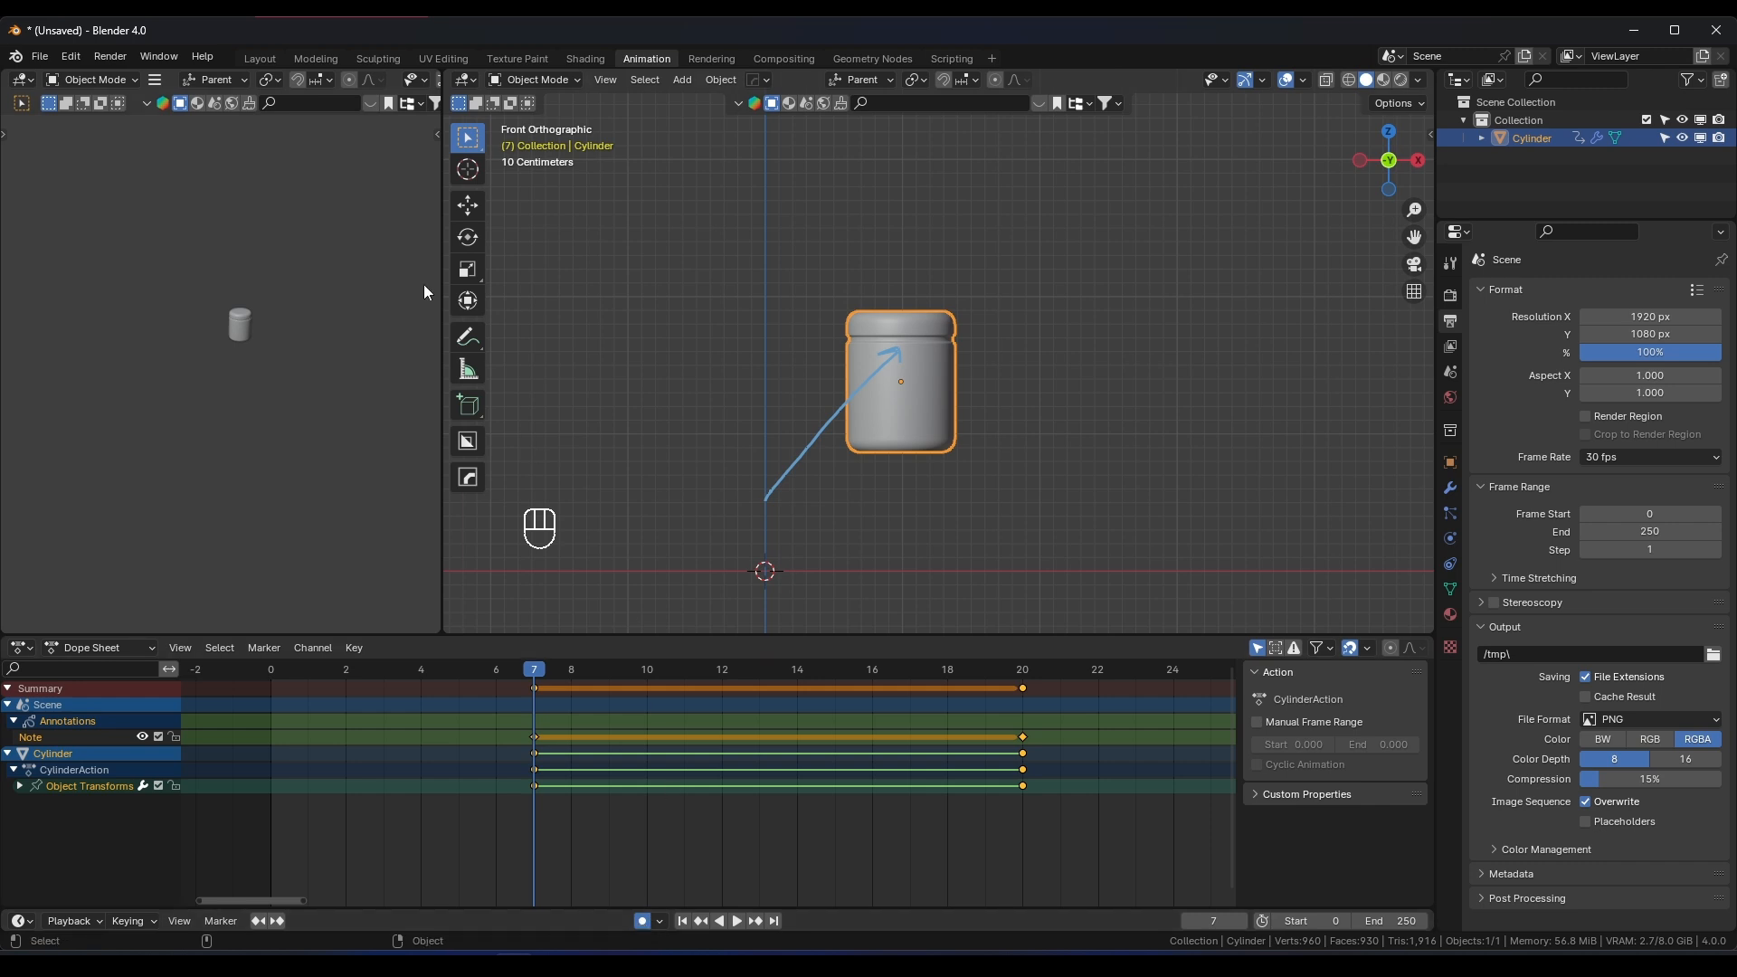
Try sketching a curved annotation from the arrow's tip back over the jar, and undo it
left_click(470, 343)
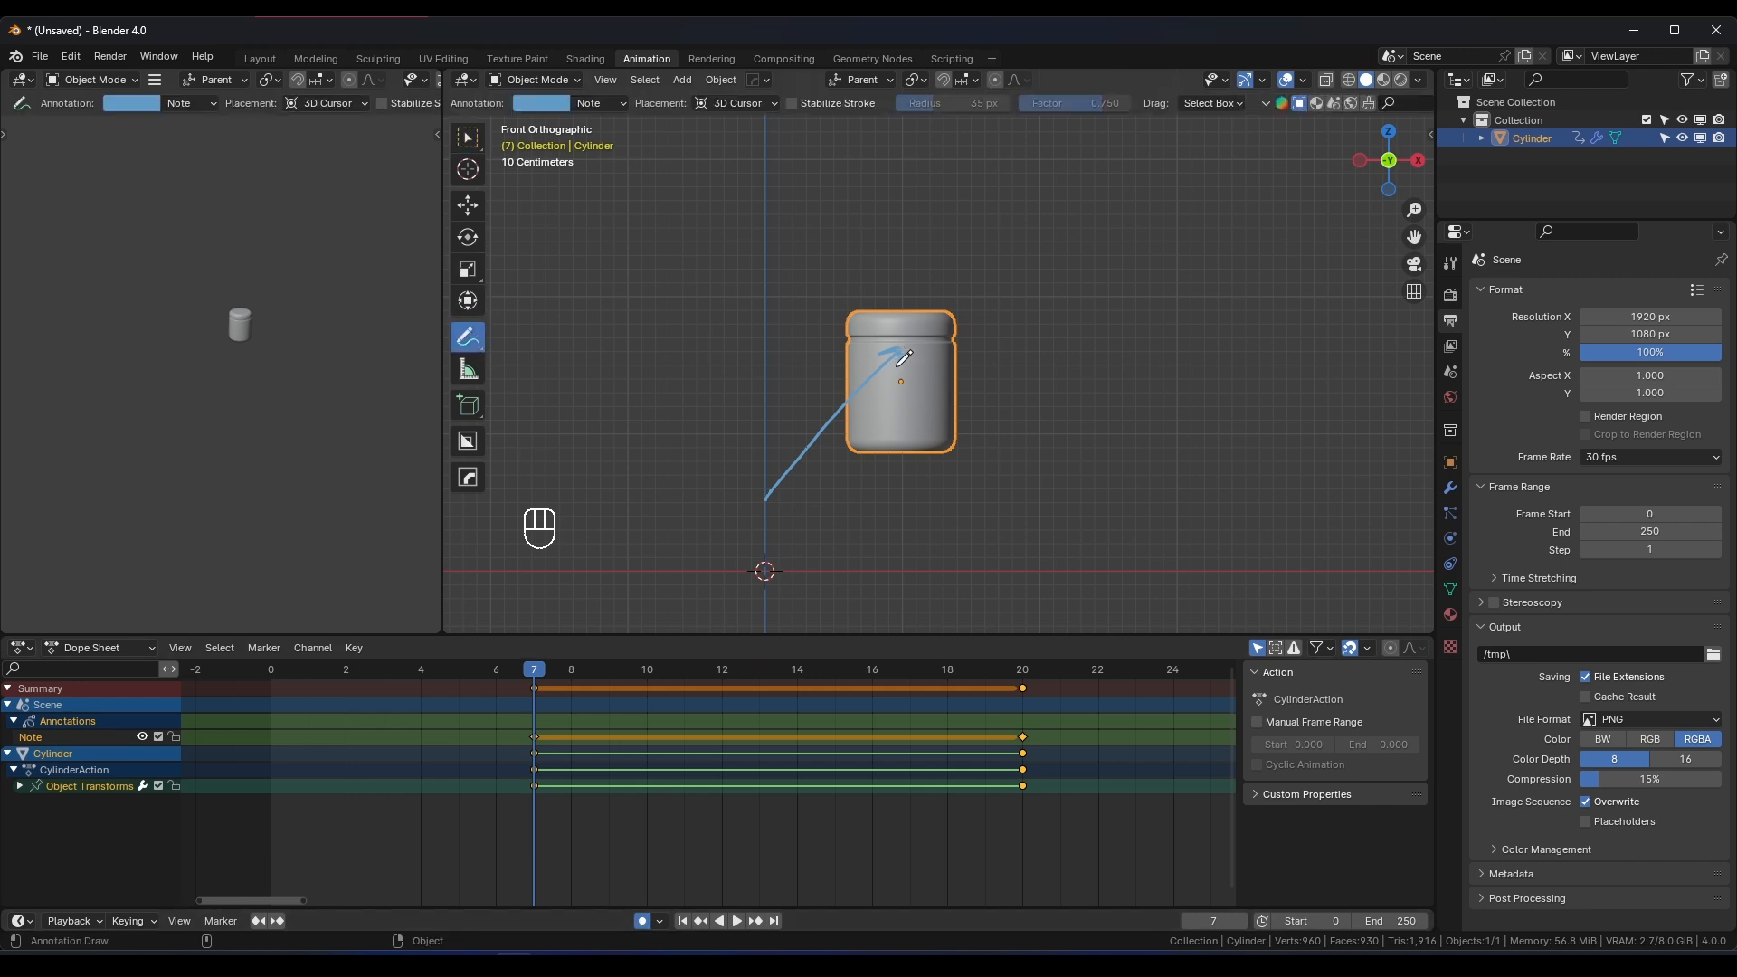
left_click_drag(897, 366, 876, 338)
key("ctrl+z")
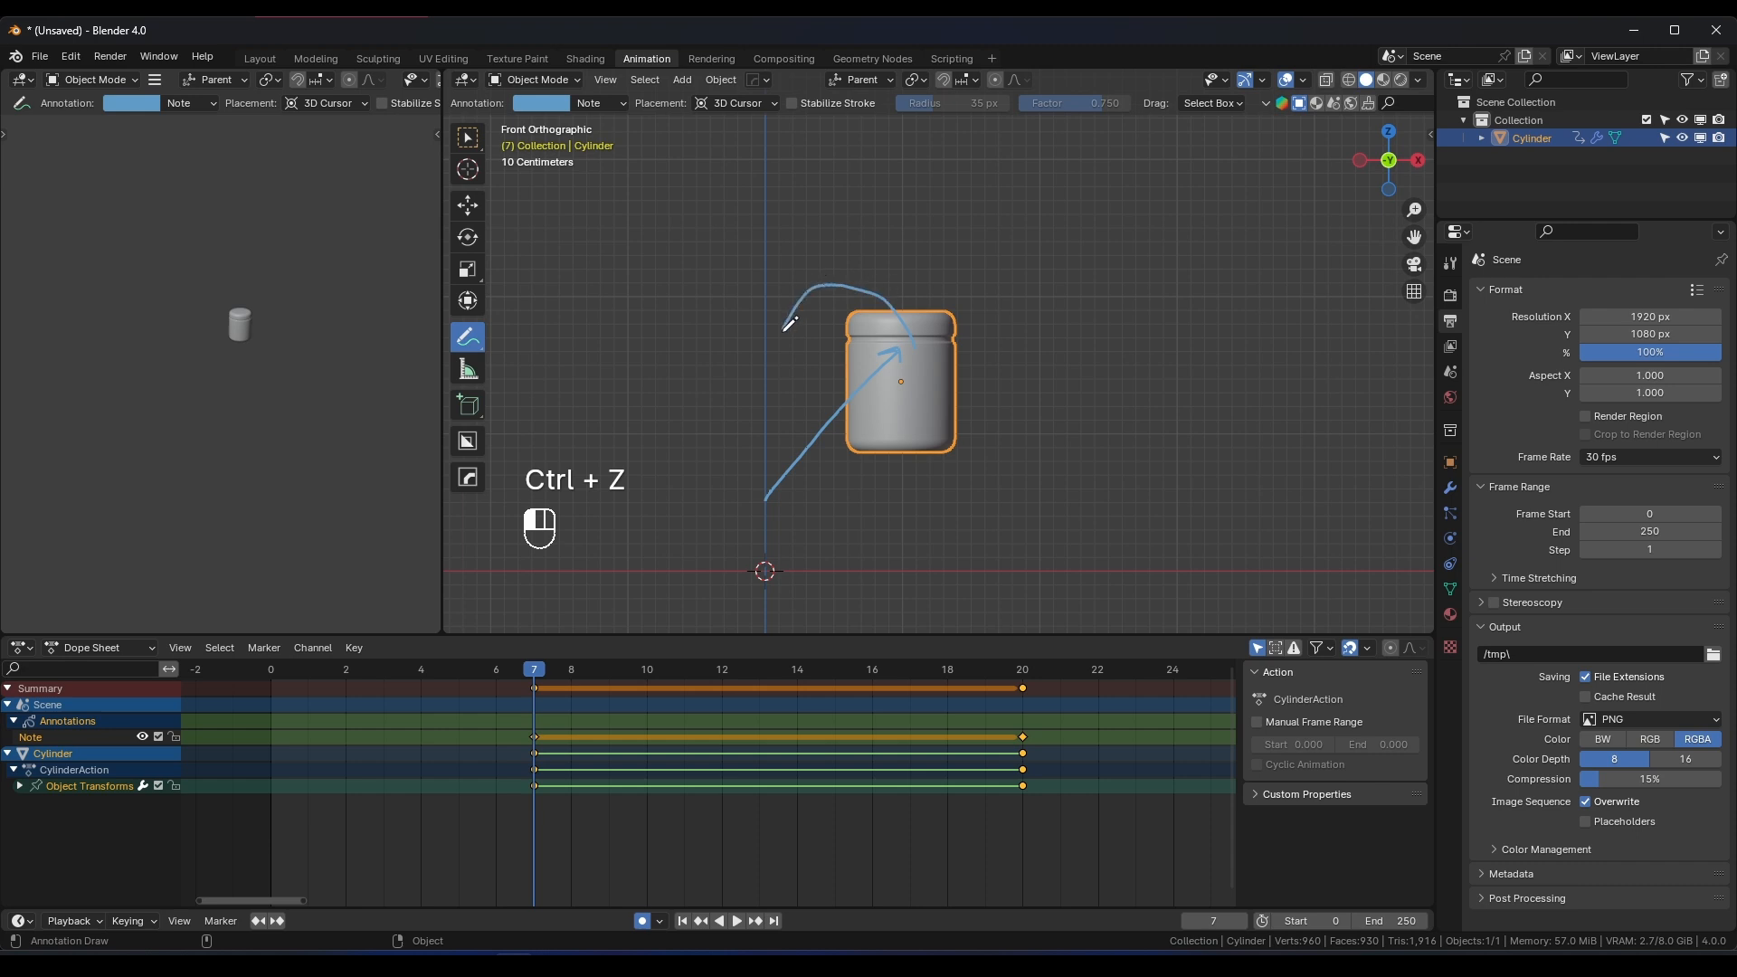
key("ctrl+z")
Try raising the jar along Z at frame 10, and undo the move
left_click_drag(534, 674, 648, 670)
left_click(468, 145)
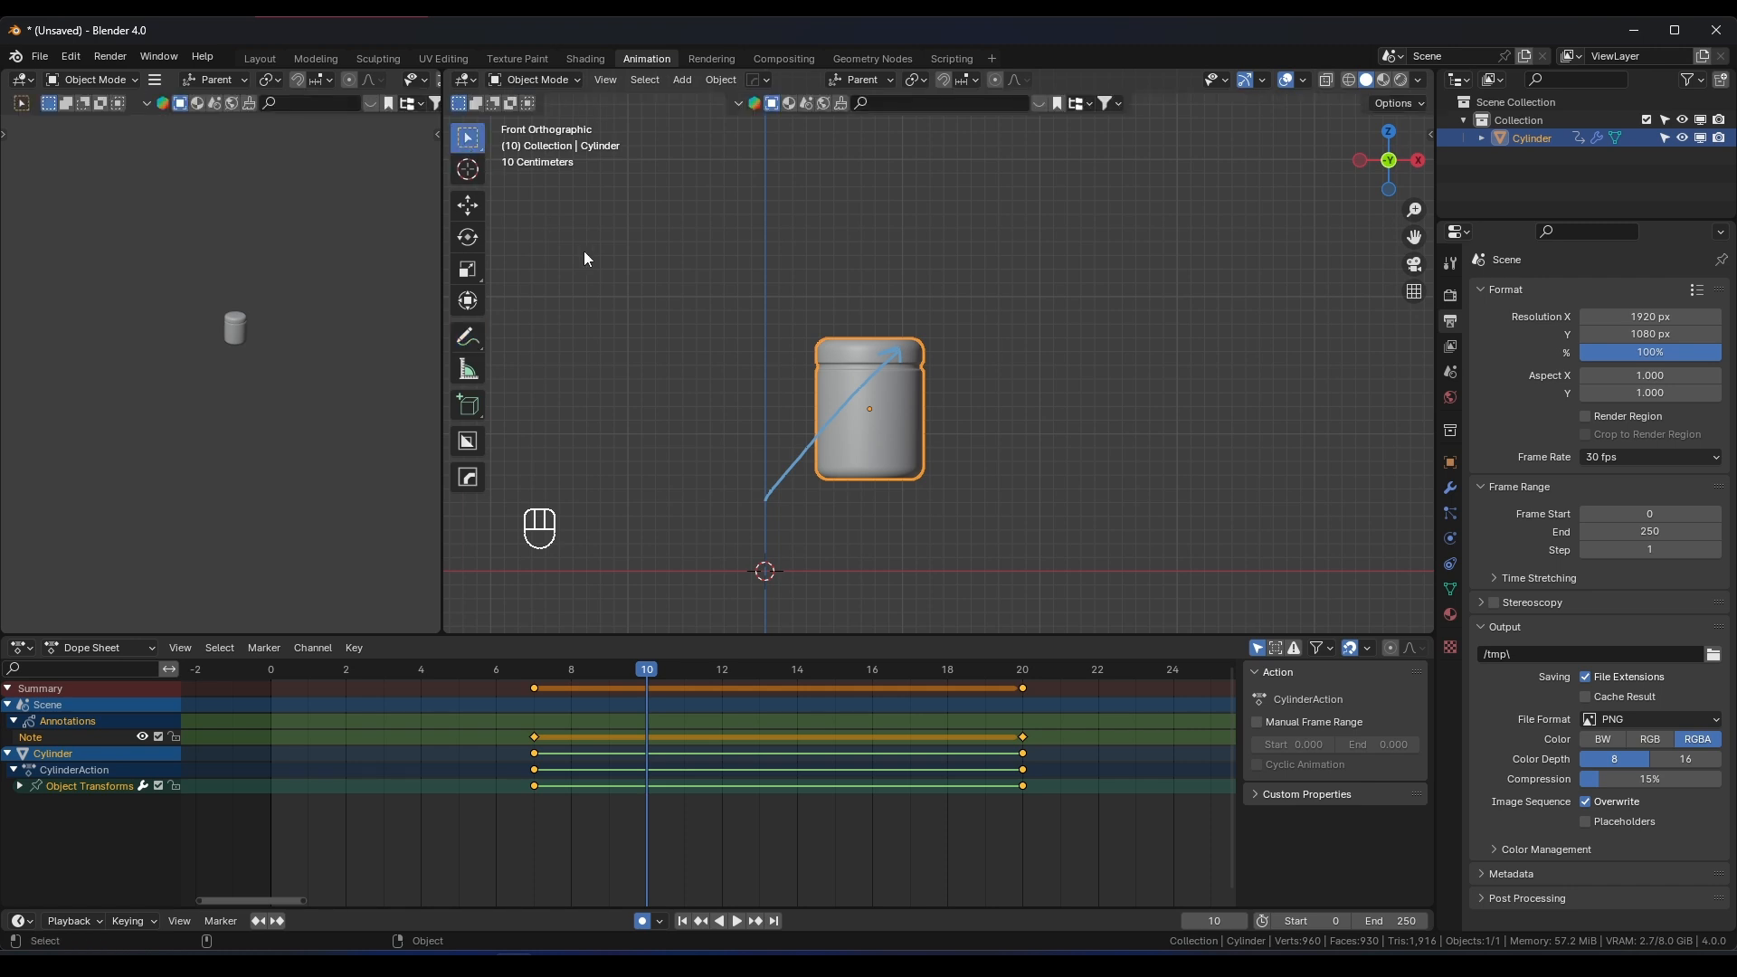
key("g")
key("z")
left_click(853, 317)
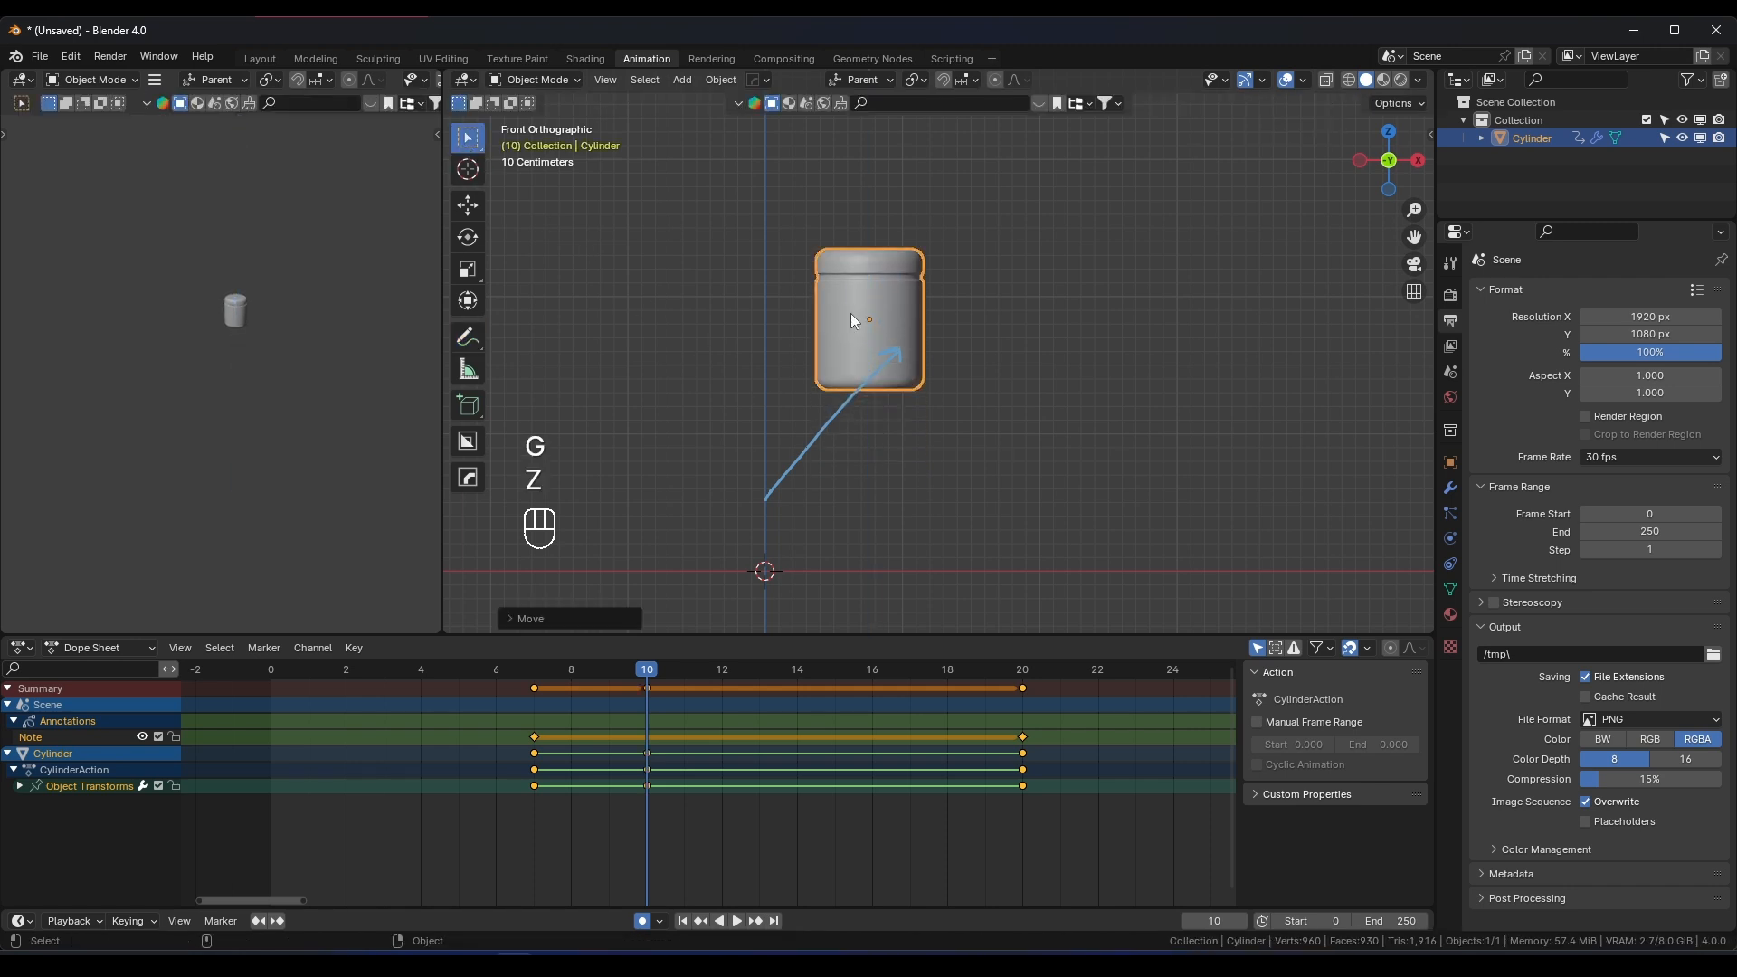
key("g")
right_click(851, 327)
key("ctrl+z")
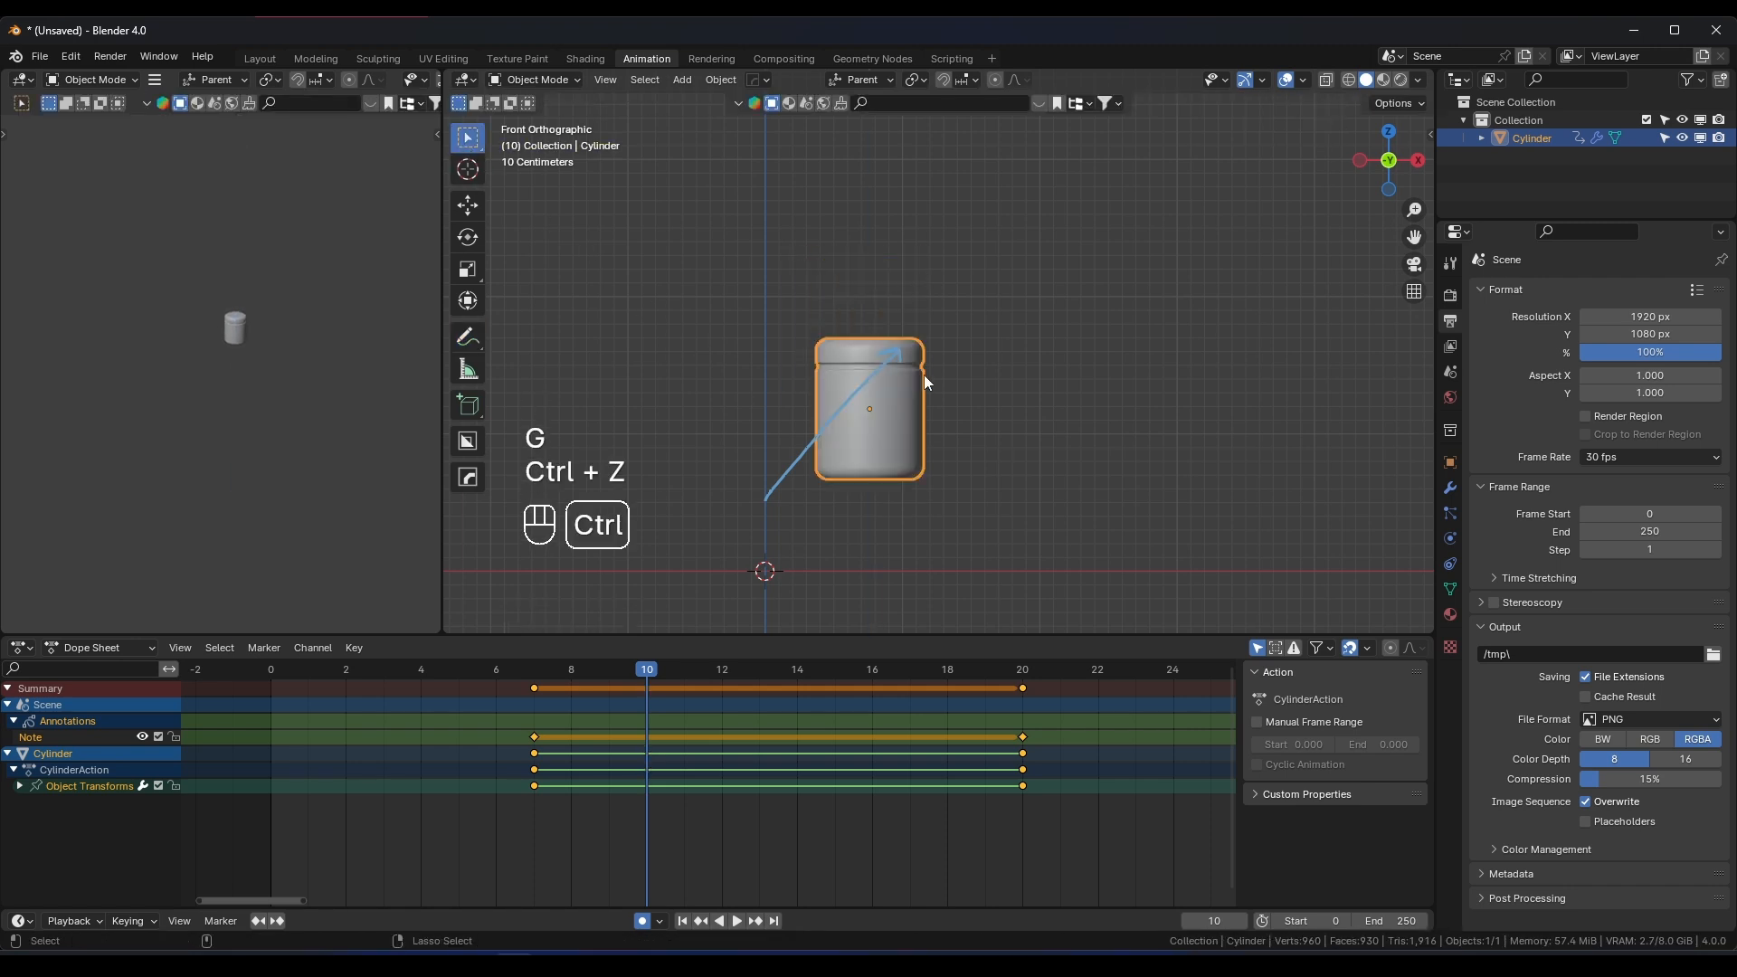
Rotate the jar about 42° clockwise in front view at frame 7 to align it with the annotation arrow
left_click(531, 674)
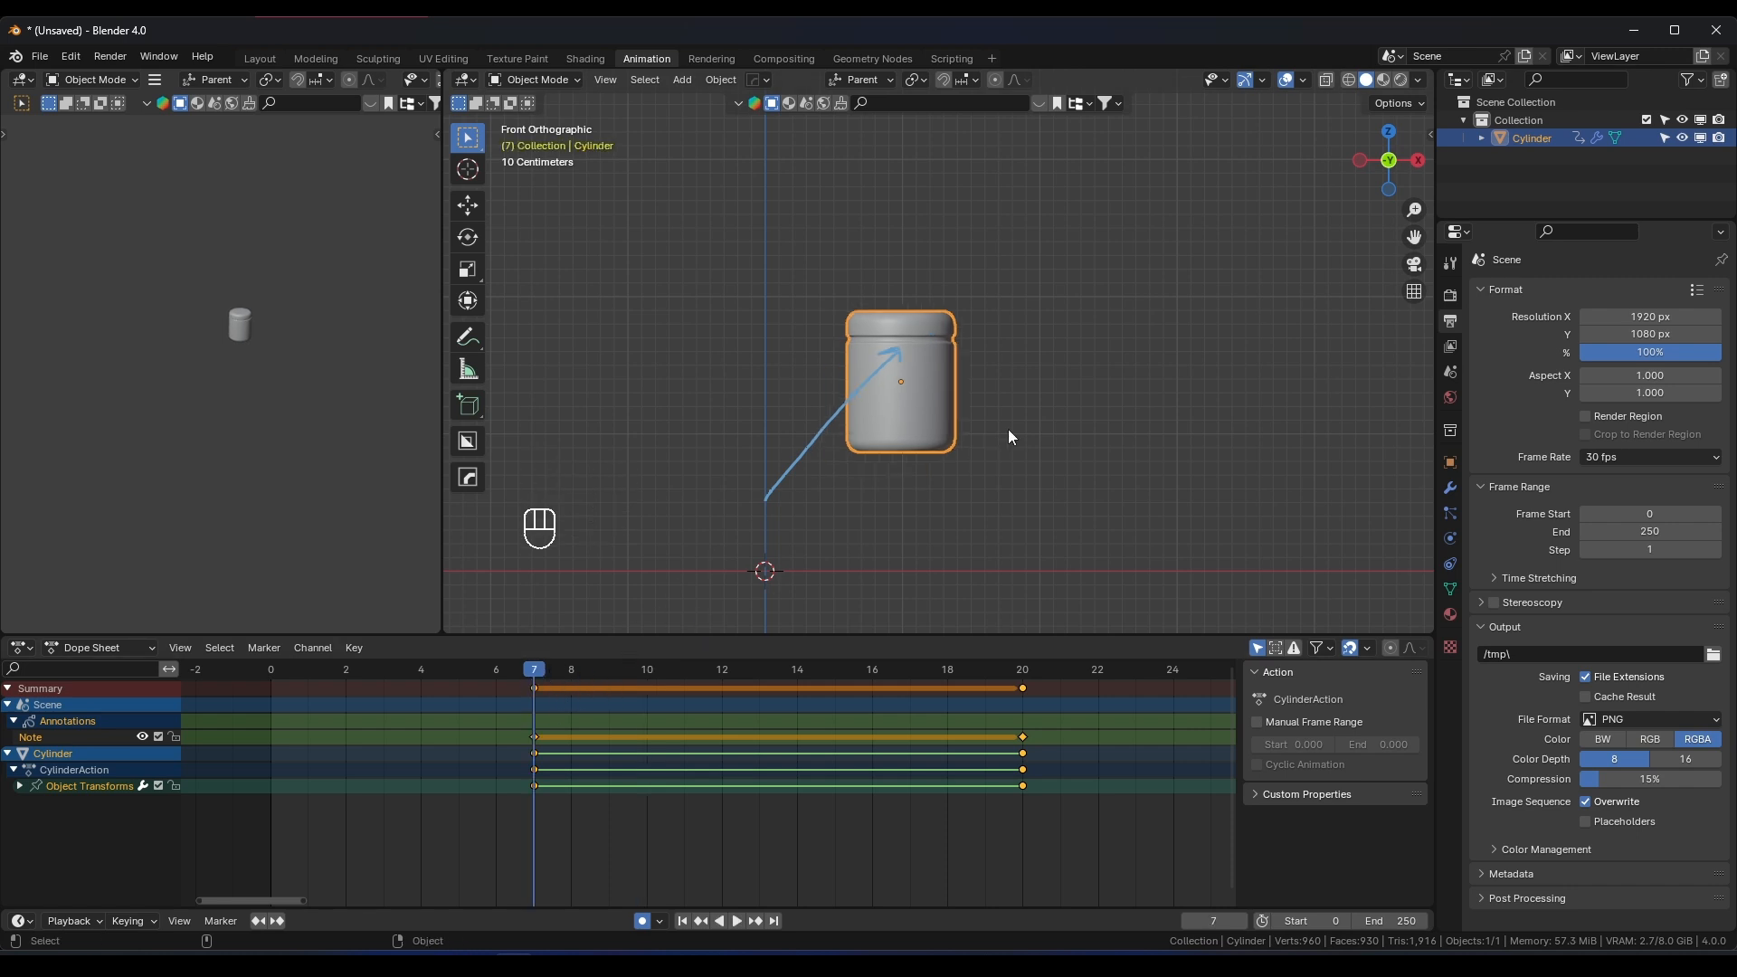
key("r")
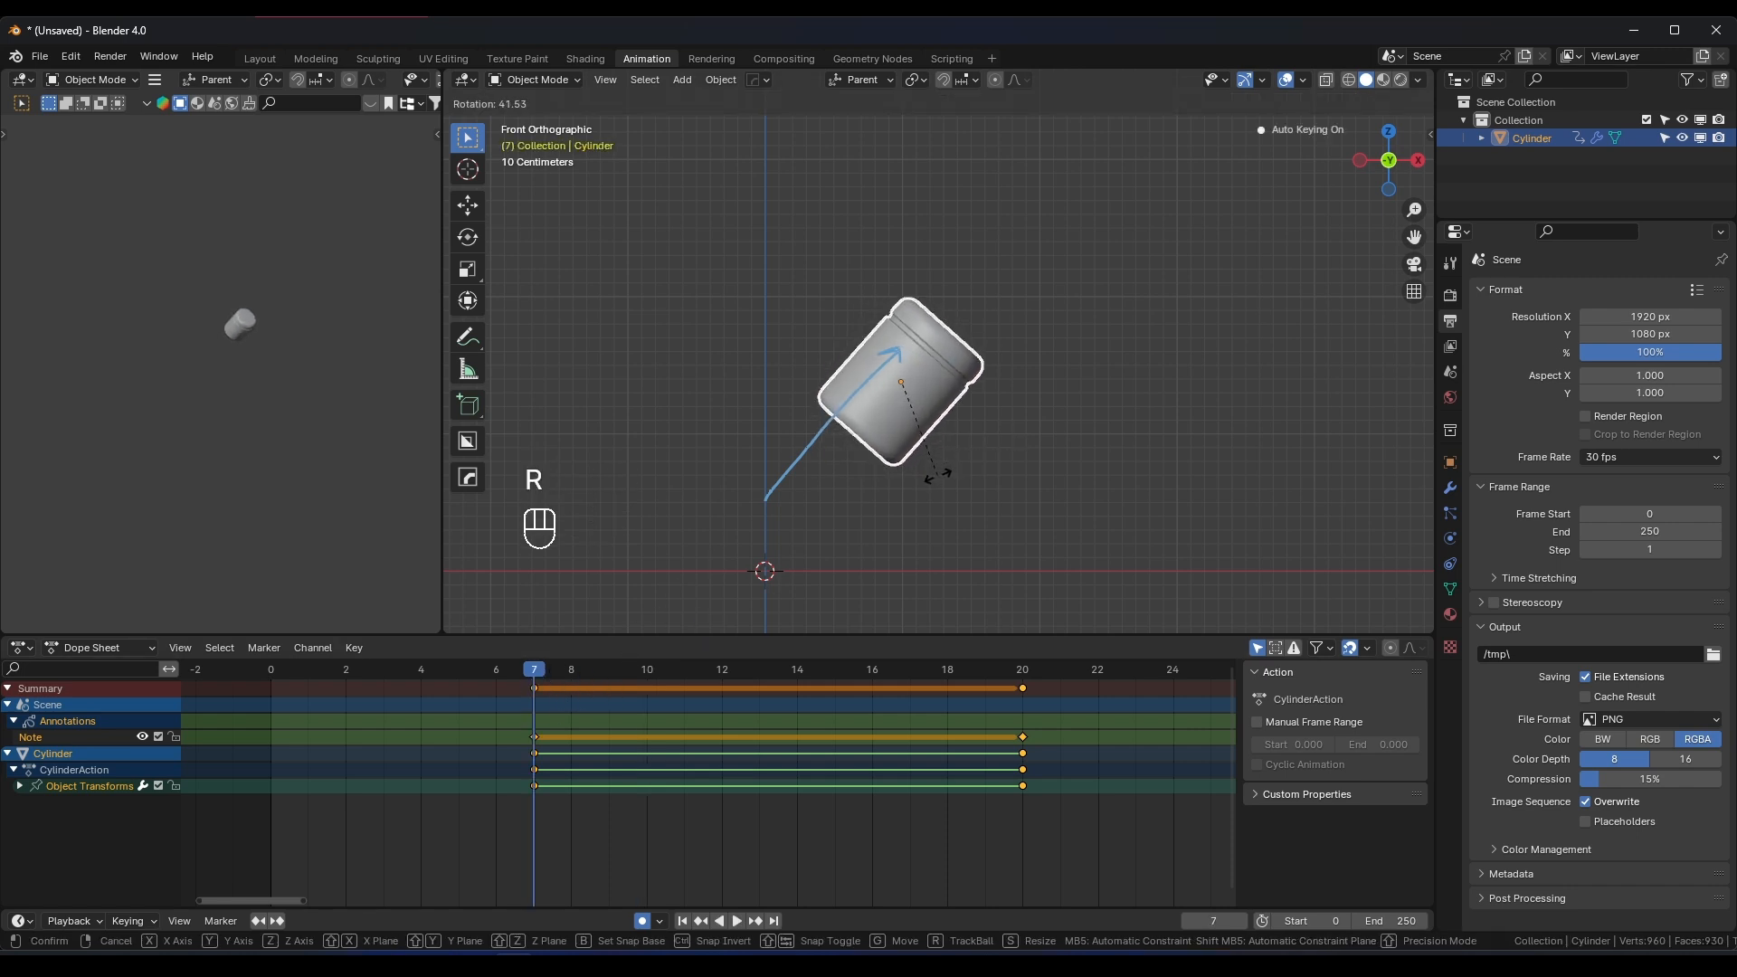
left_click(937, 474)
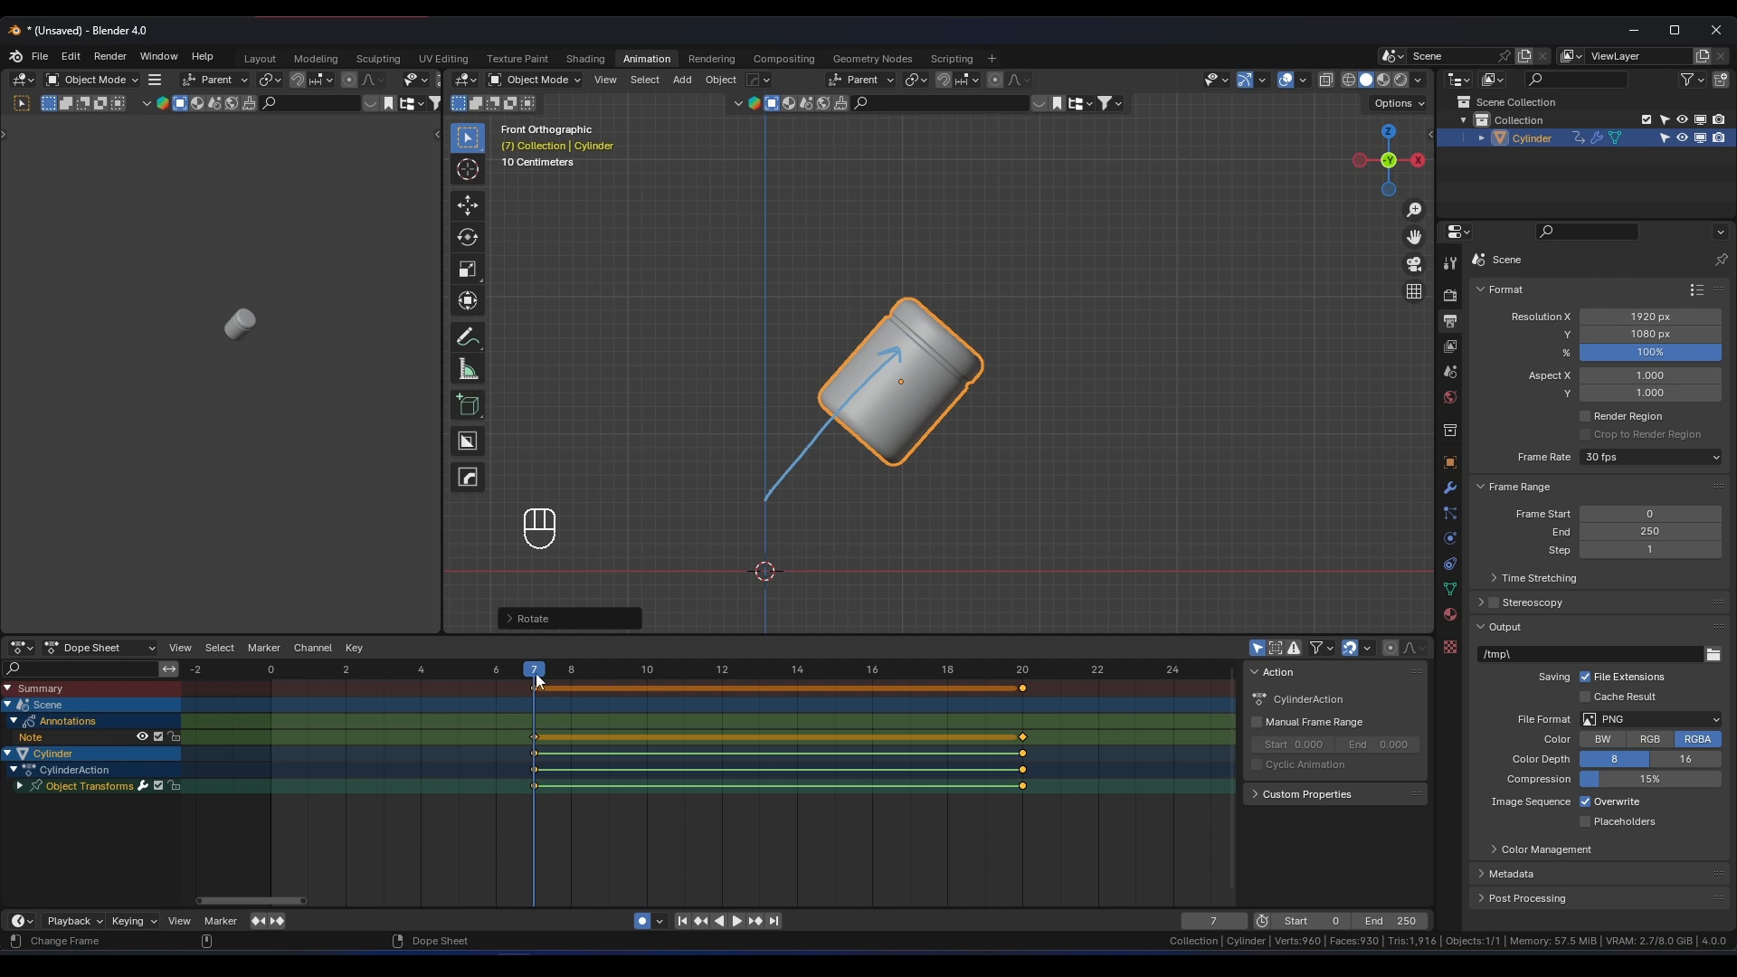
At frame 10, keyframe the jar higher and slightly to the left, rotated counterclockwise back toward upright
left_click_drag(536, 673, 645, 670)
key("g")
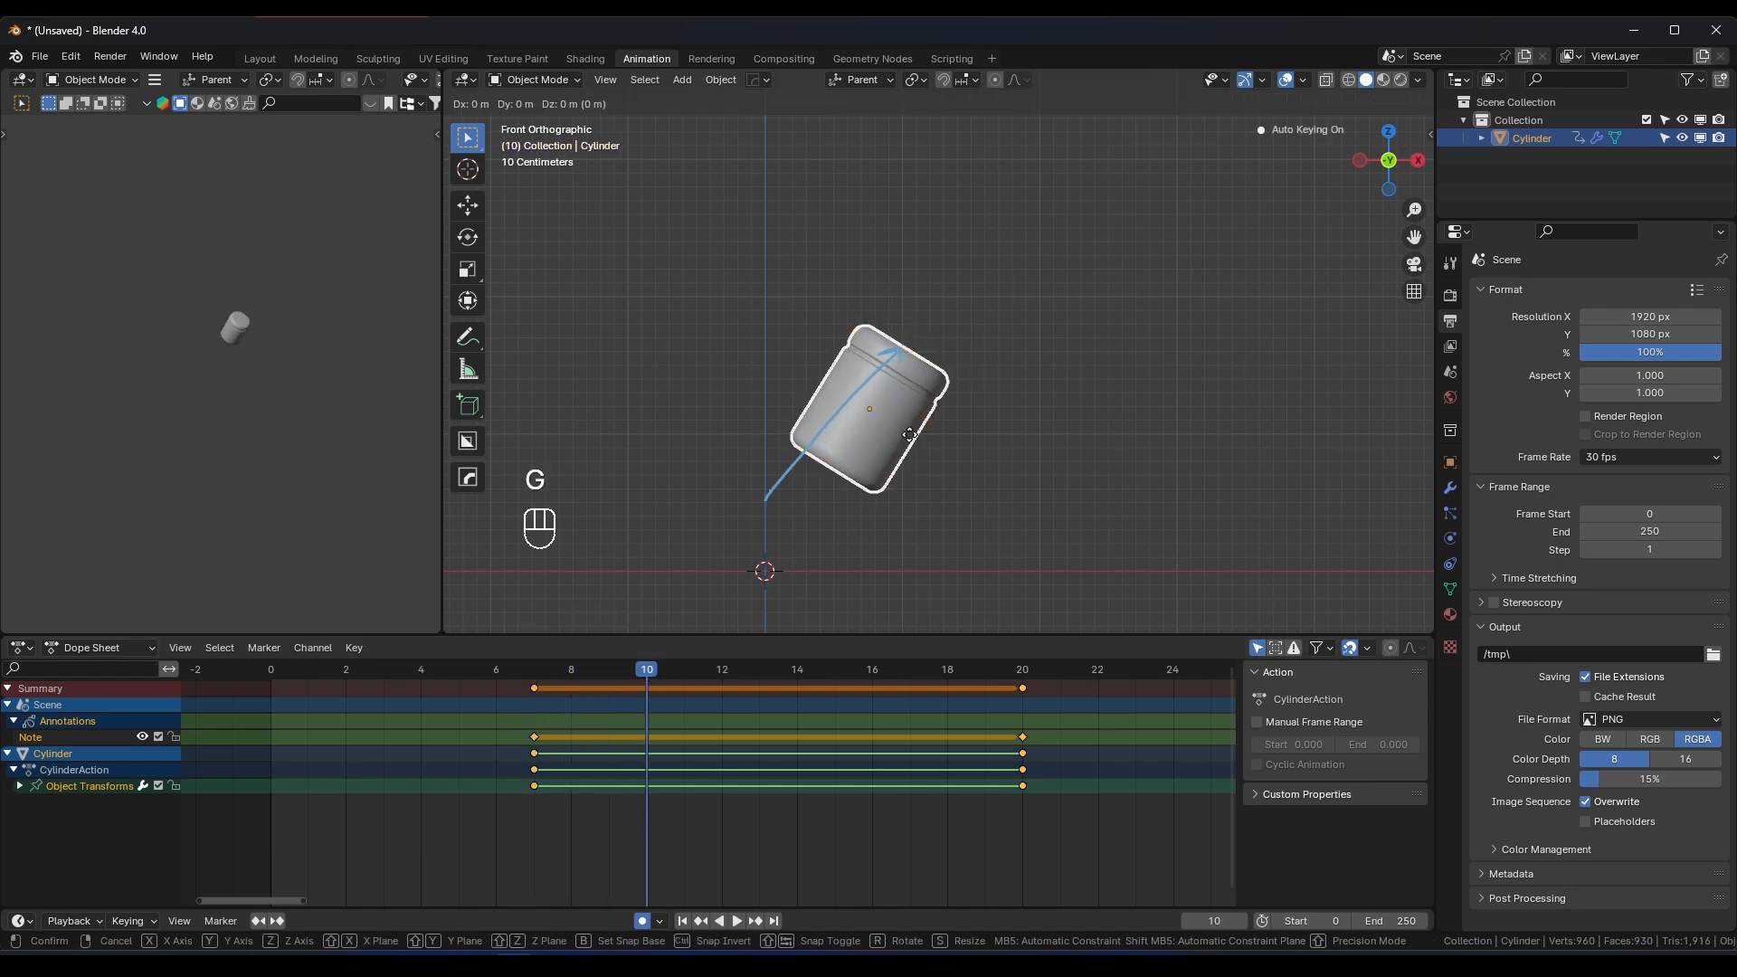
left_click(909, 435)
key("g")
key("z")
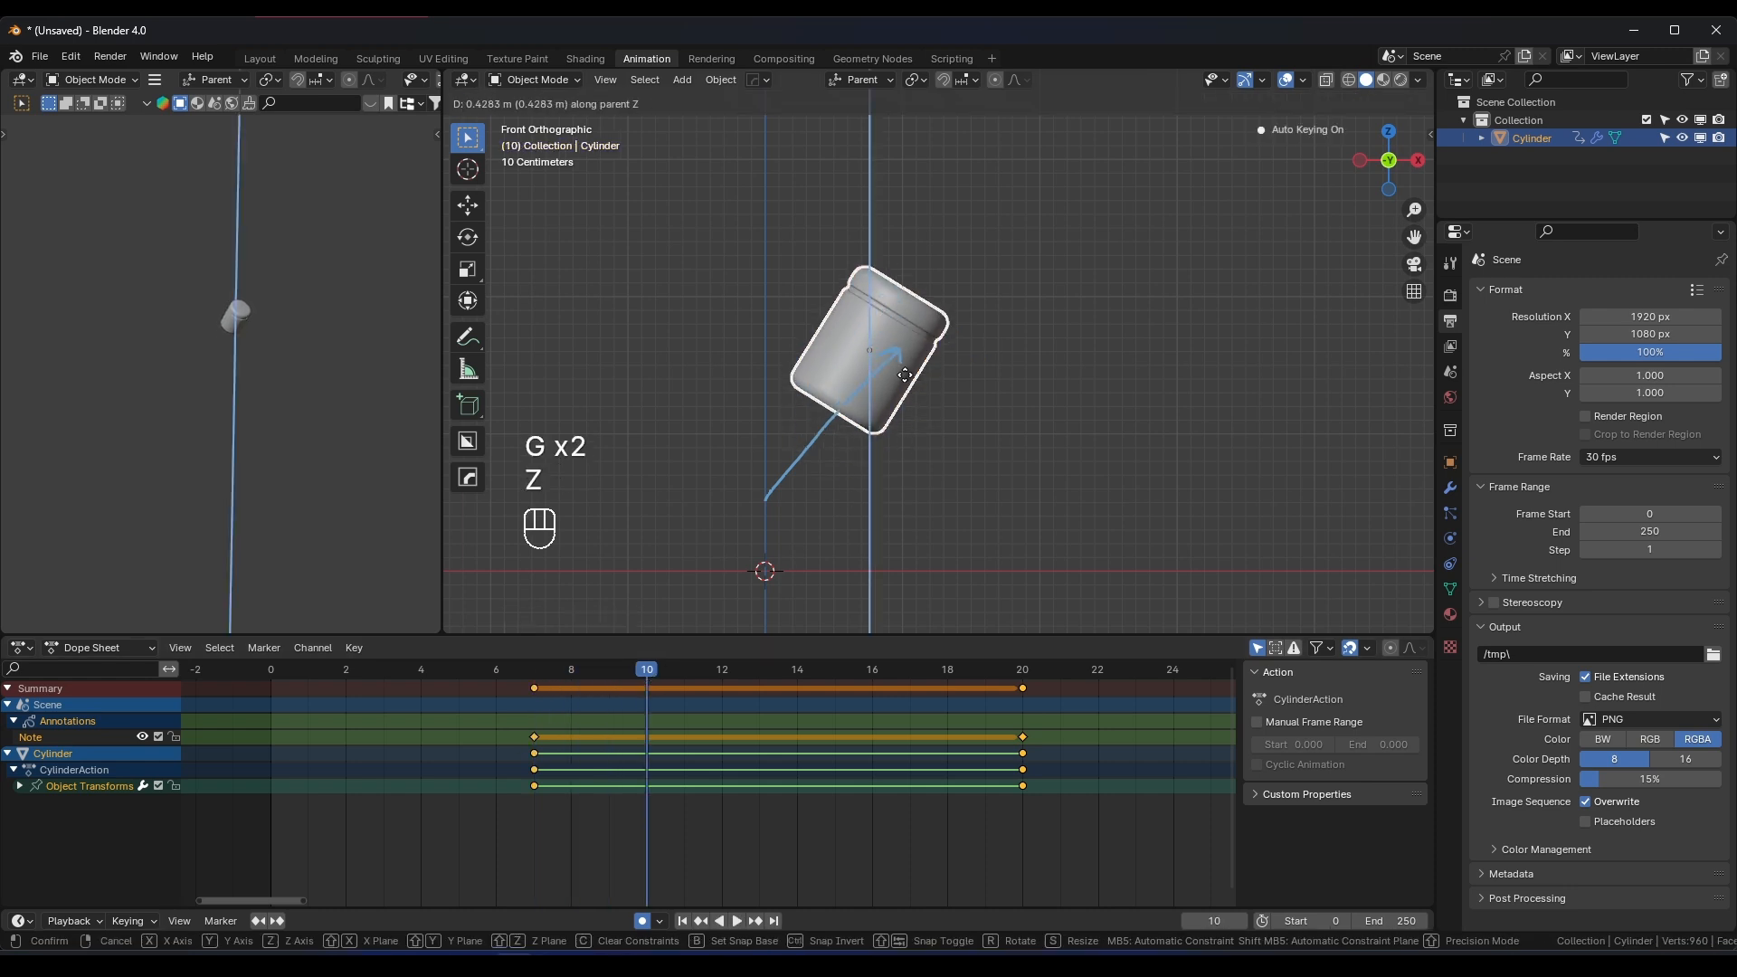
key("g")
left_click(882, 375)
key("r")
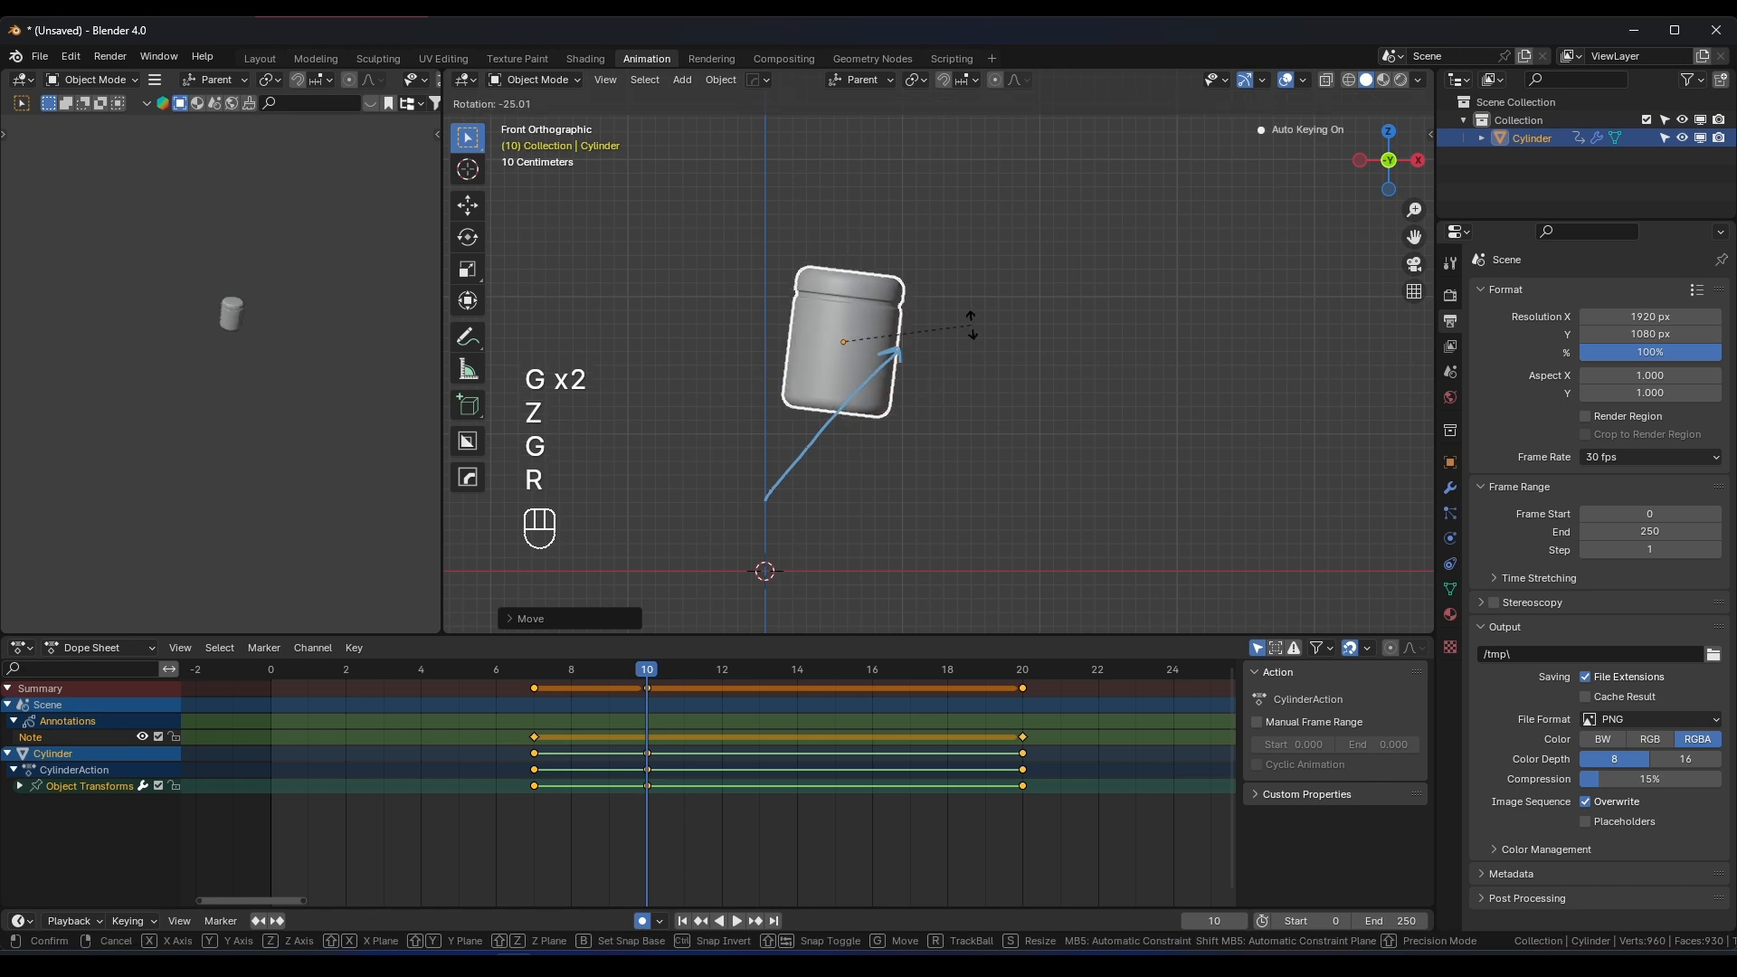
left_click(969, 335)
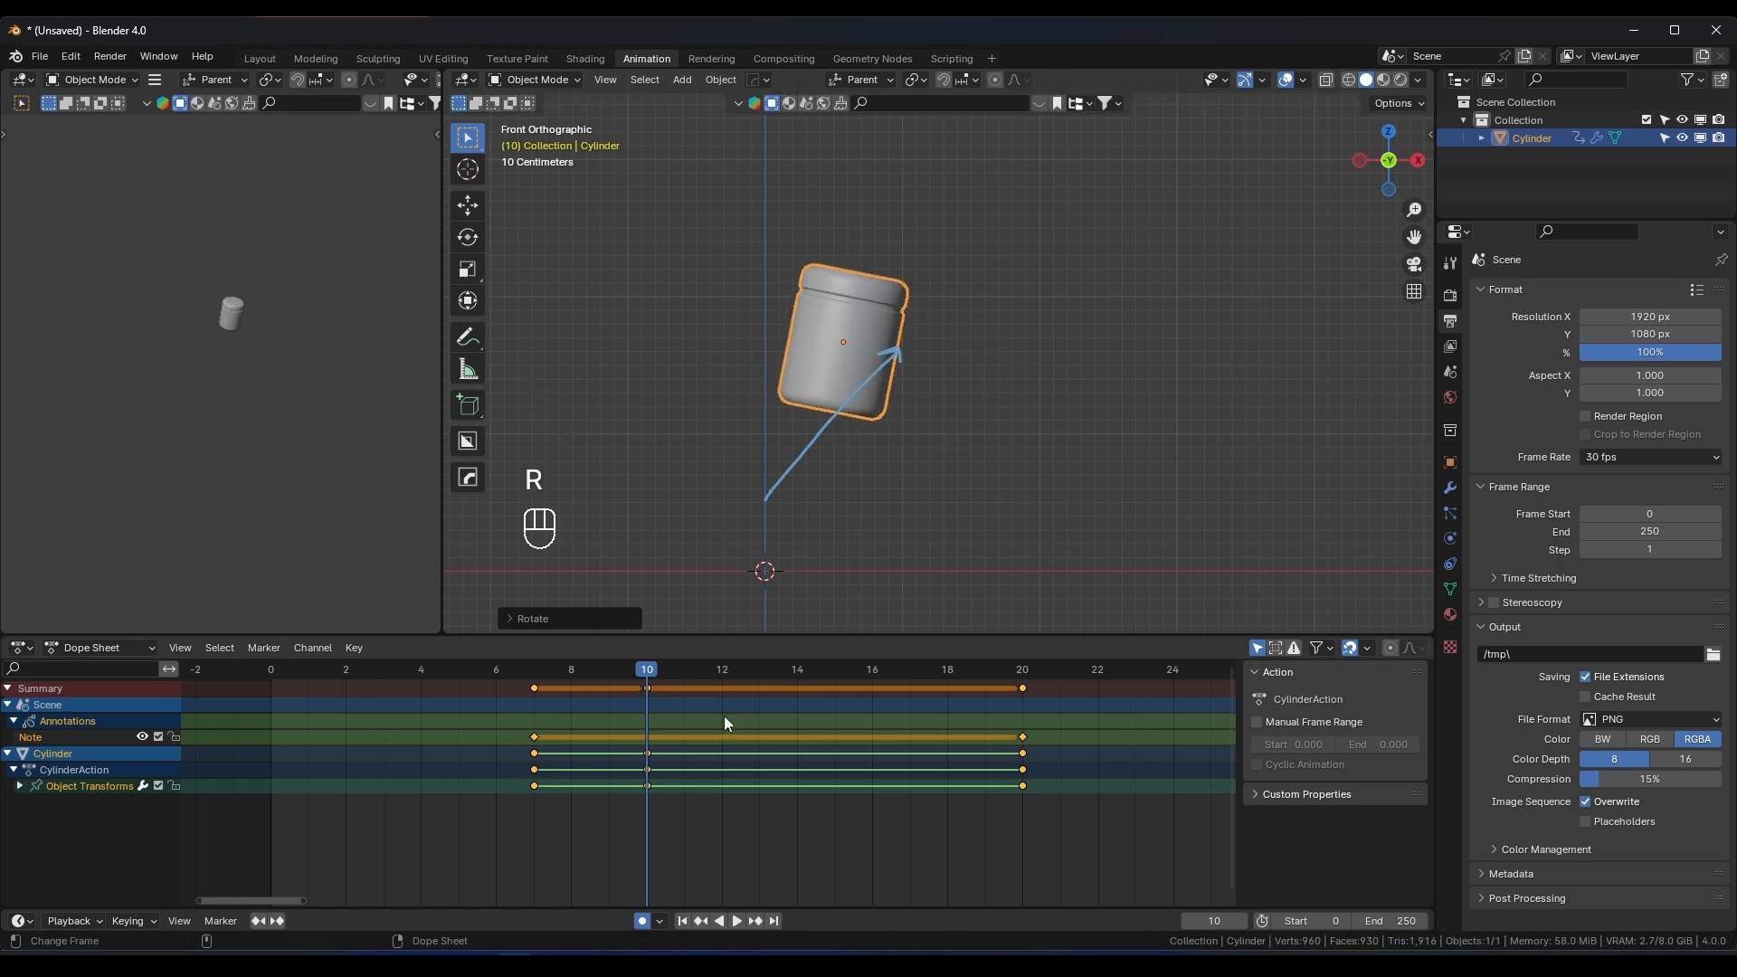
Switch the Dope Sheet area above the playback controls to the Timeline editor
left_click(1082, 826)
left_click_drag(1110, 858, 512, 675)
left_click(84, 653)
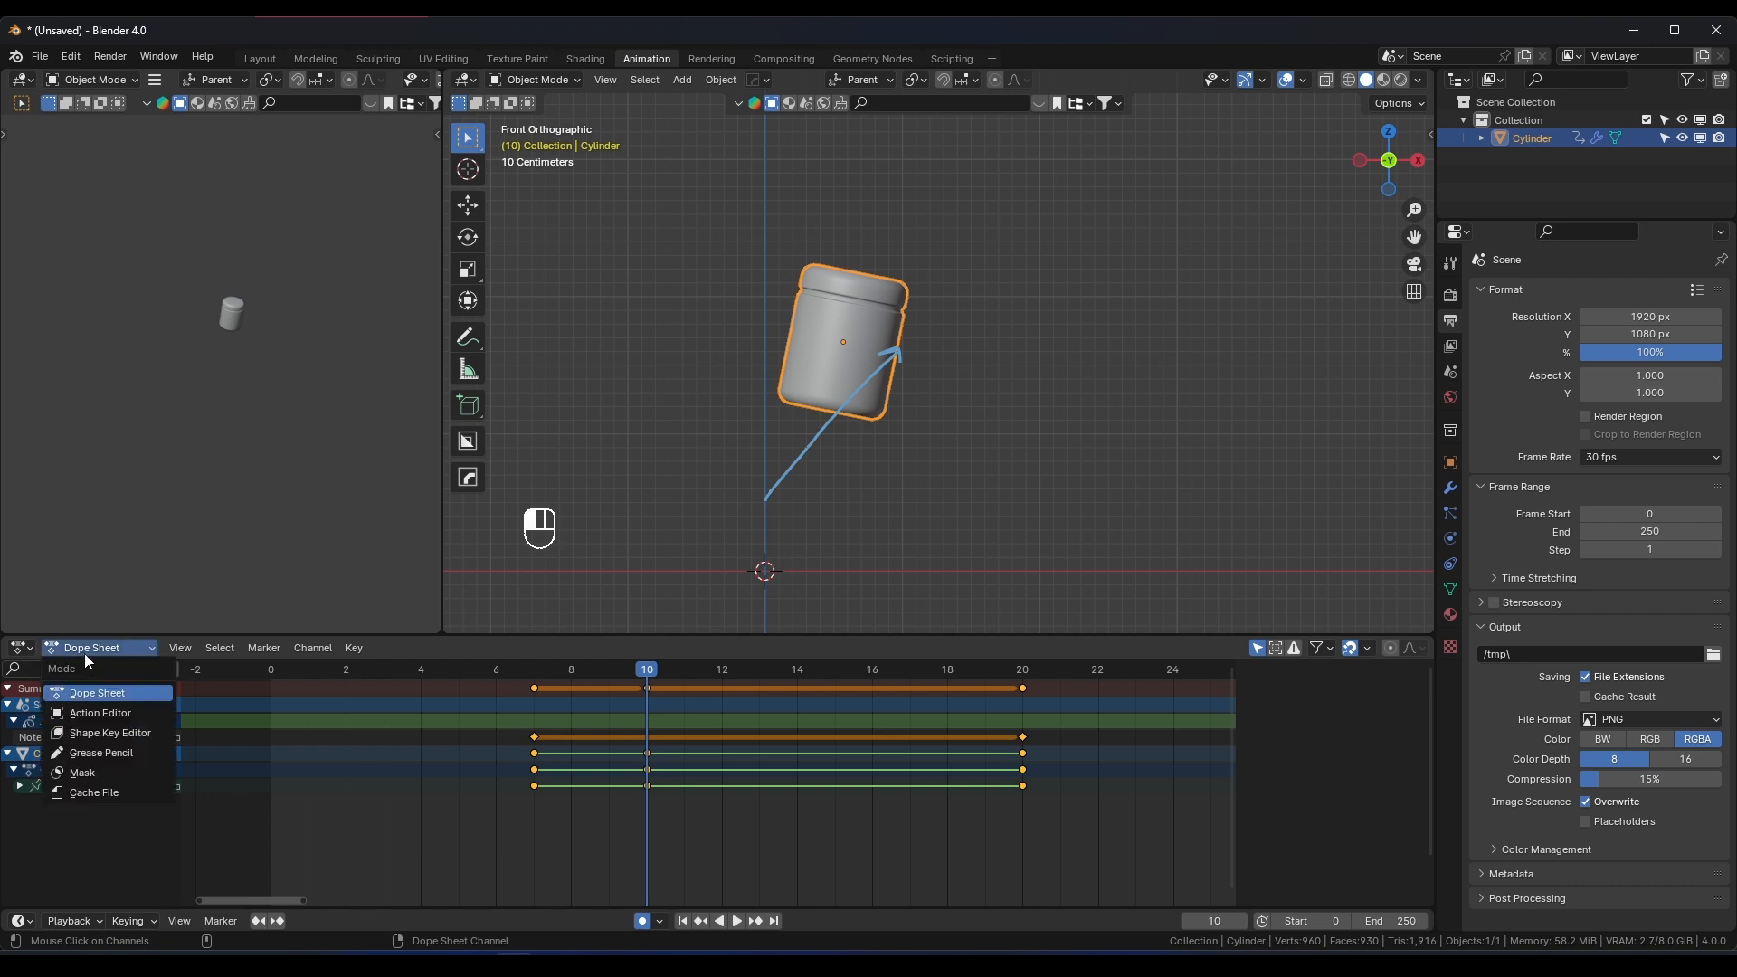
left_click(27, 646)
mouse_move(99, 647)
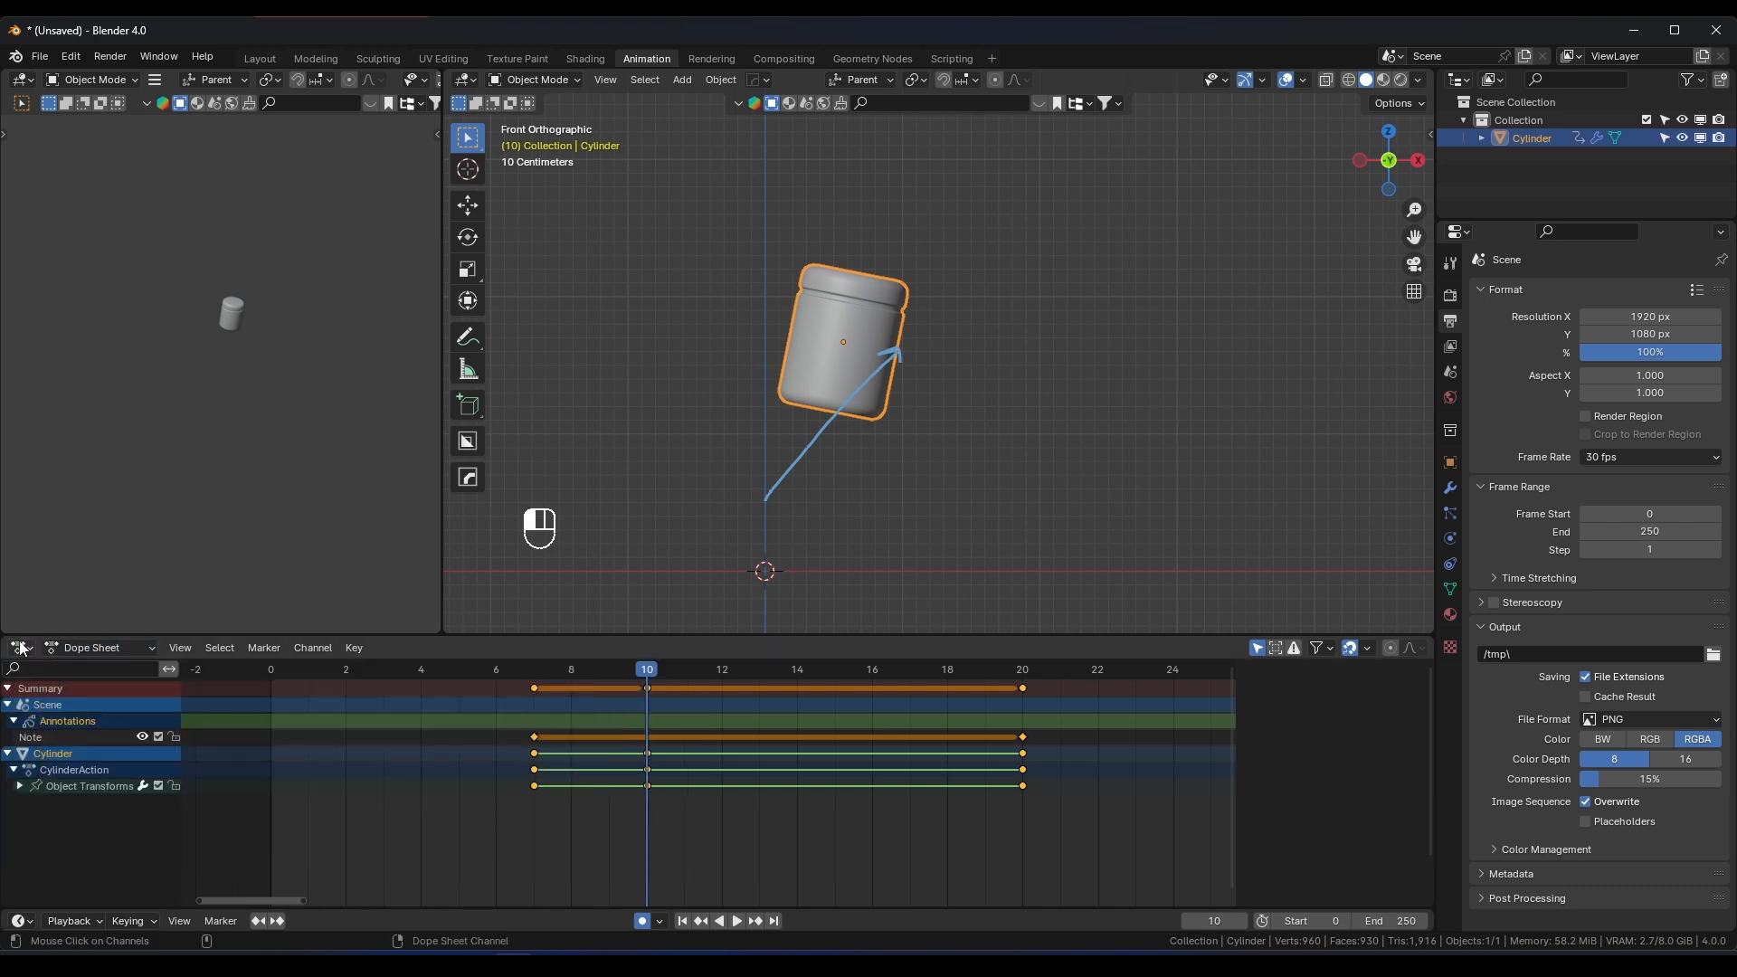
left_click(20, 648)
left_click(262, 716)
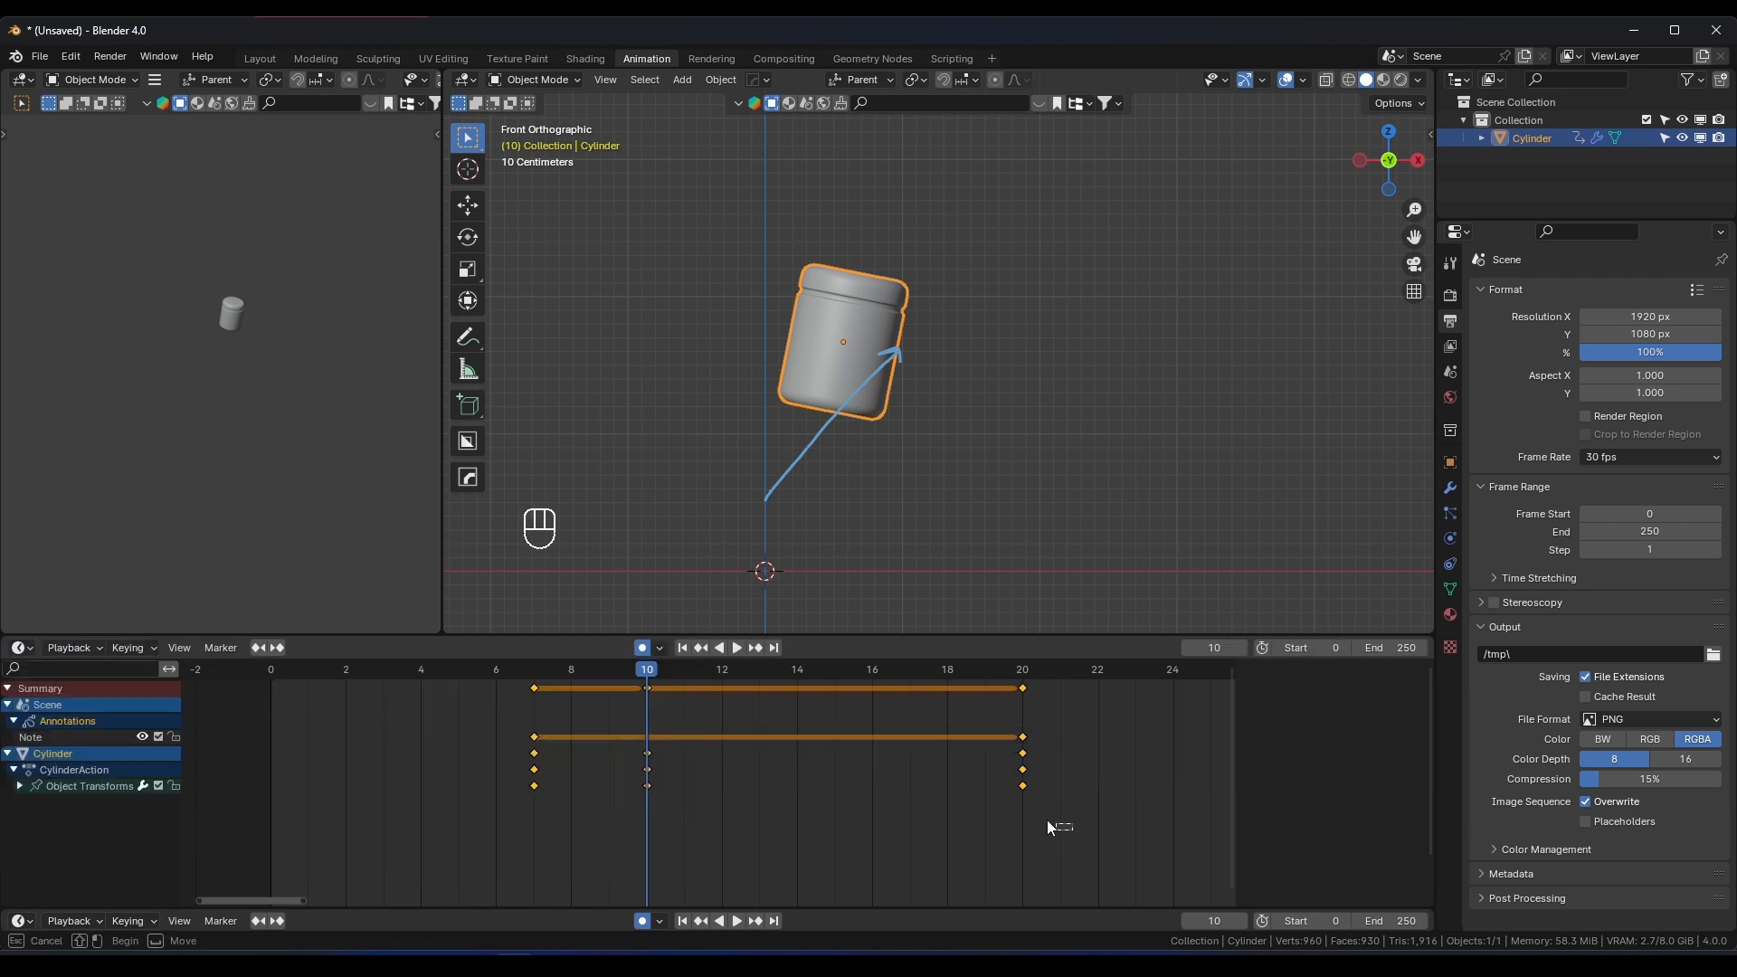
Set the interpolation mode of all the keyframes from frame 7 to frame 20 to Bezier
left_click_drag(1046, 820, 447, 656)
right_click(529, 697)
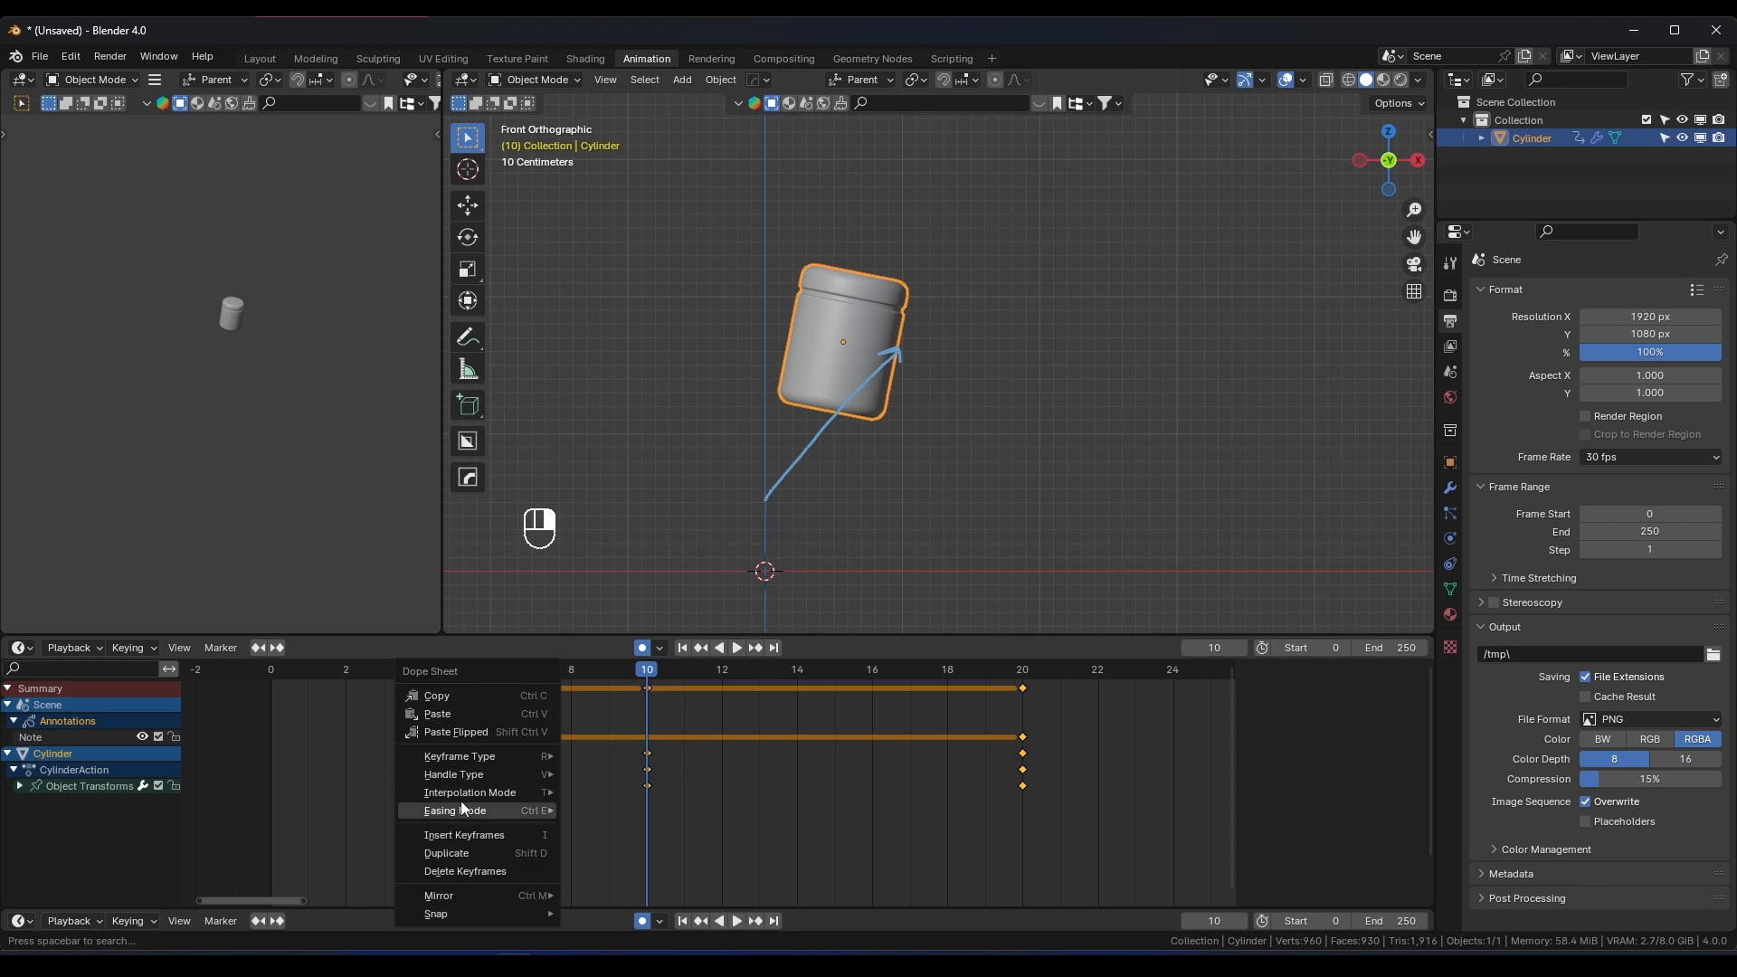
mouse_move(442, 797)
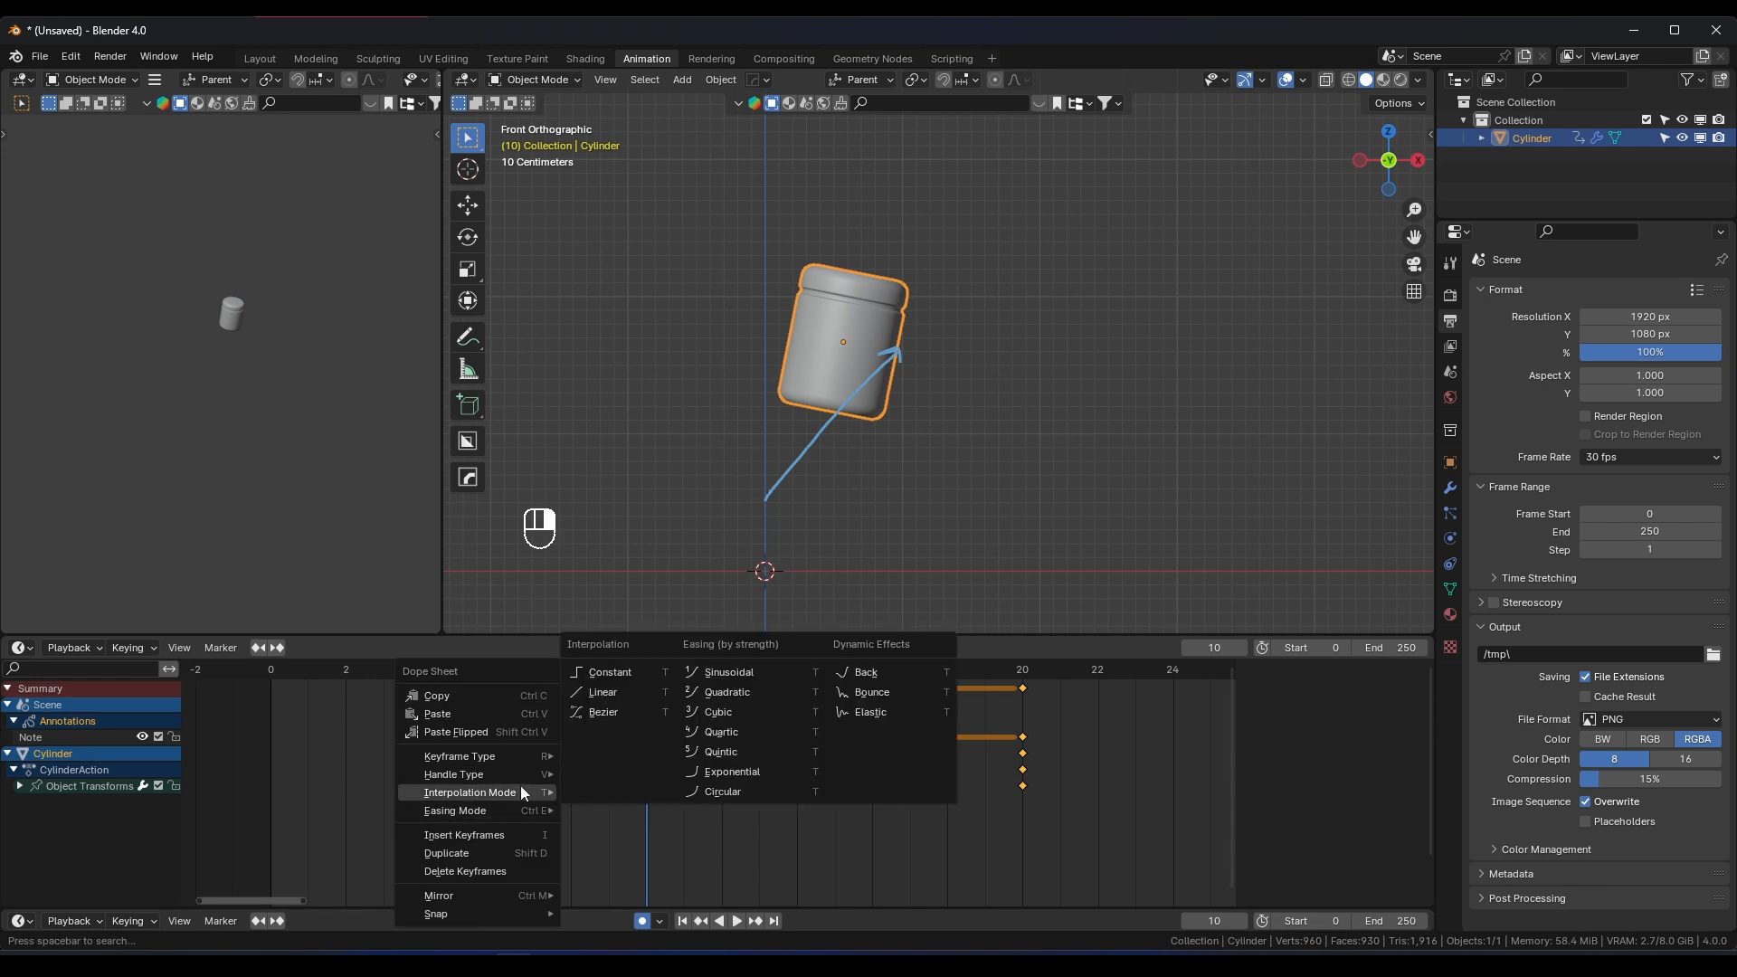
left_click(609, 713)
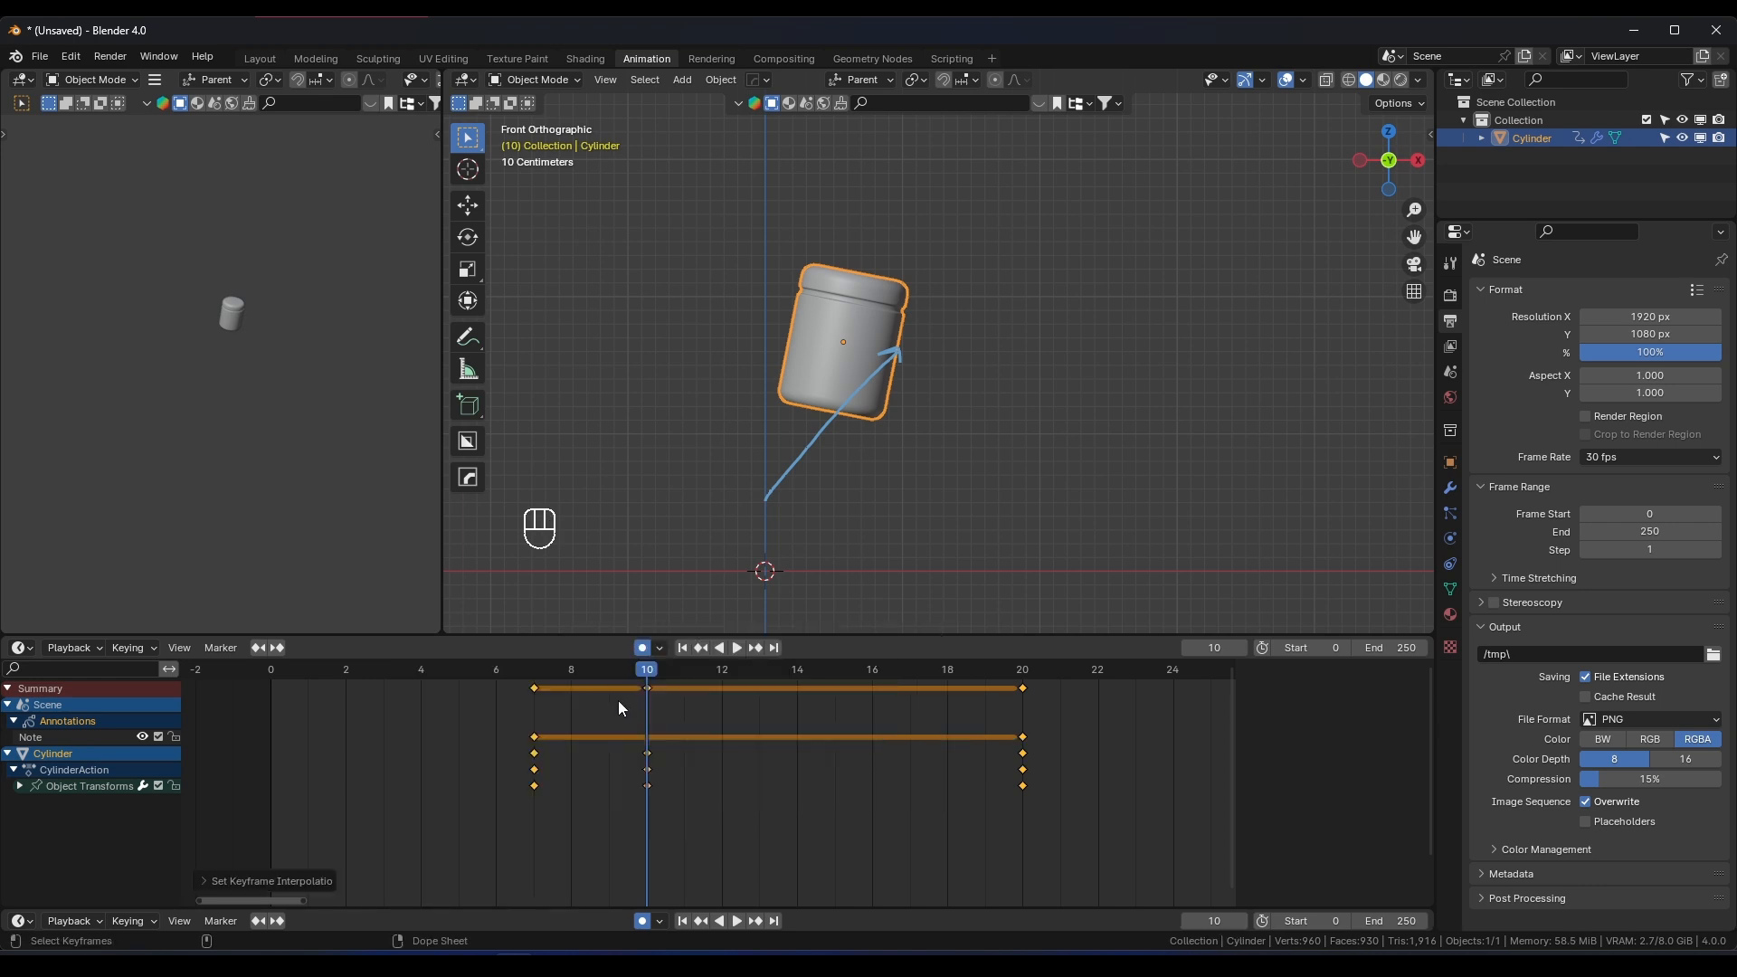
Play the animation from before frame 7 to review the jar's jump and landing
left_click_drag(568, 673, 334, 698)
key("space")
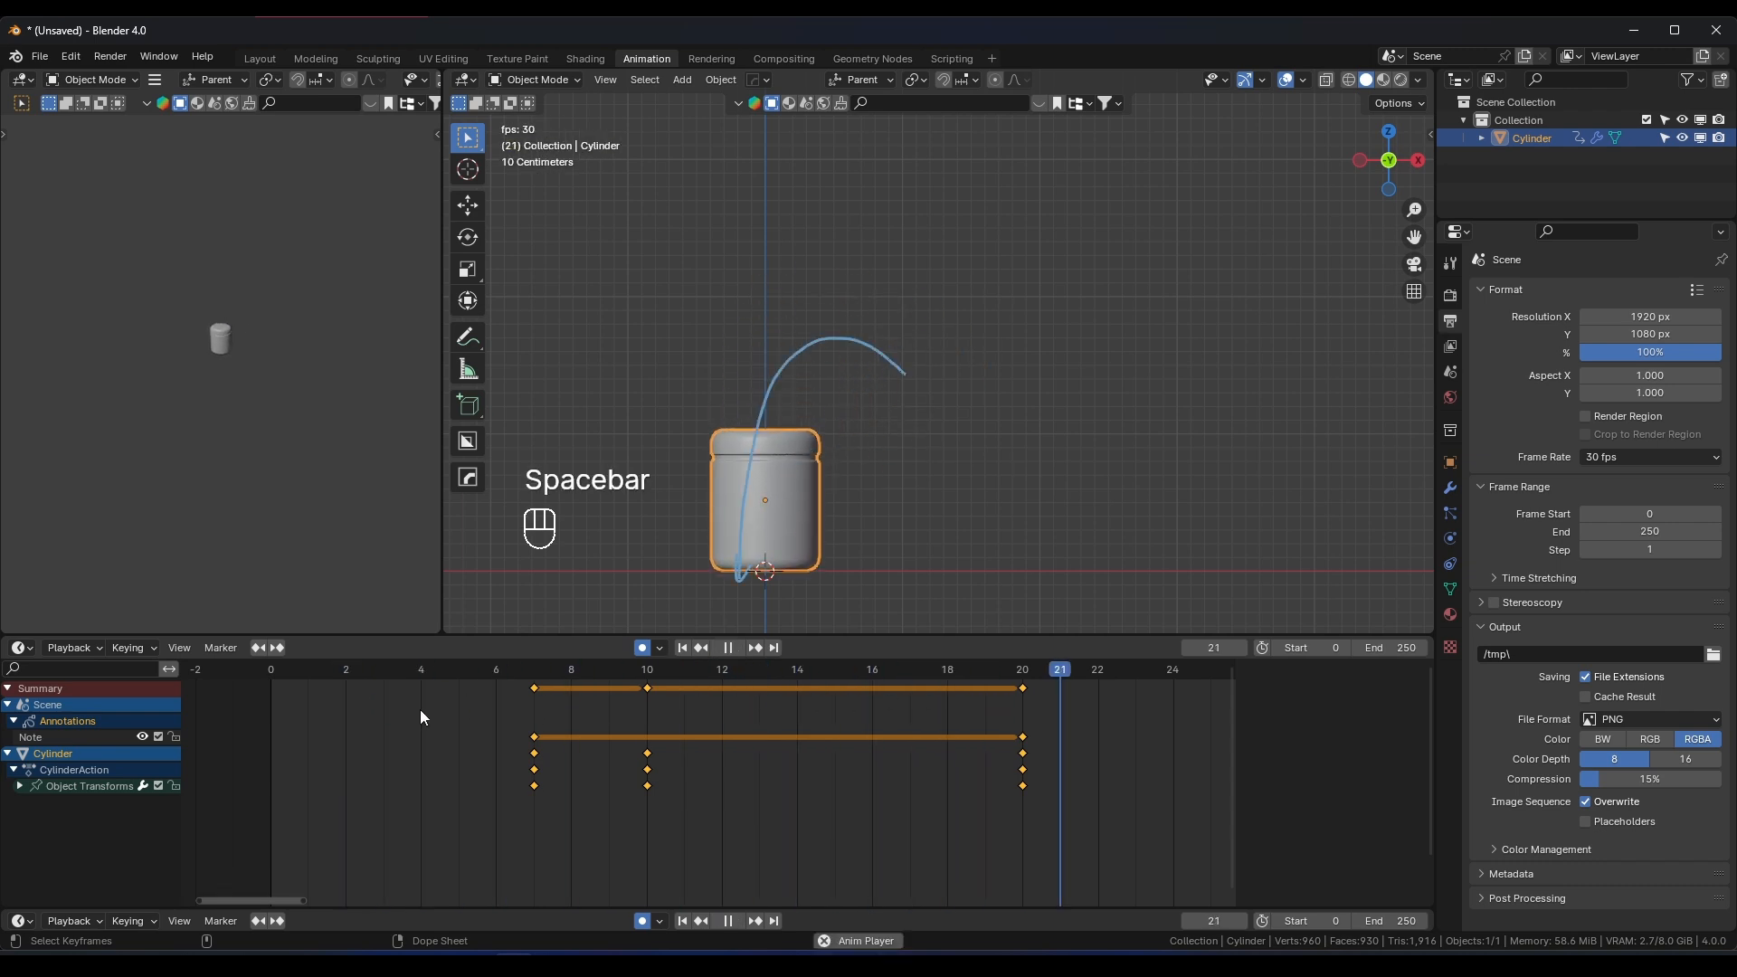
left_click(420, 709)
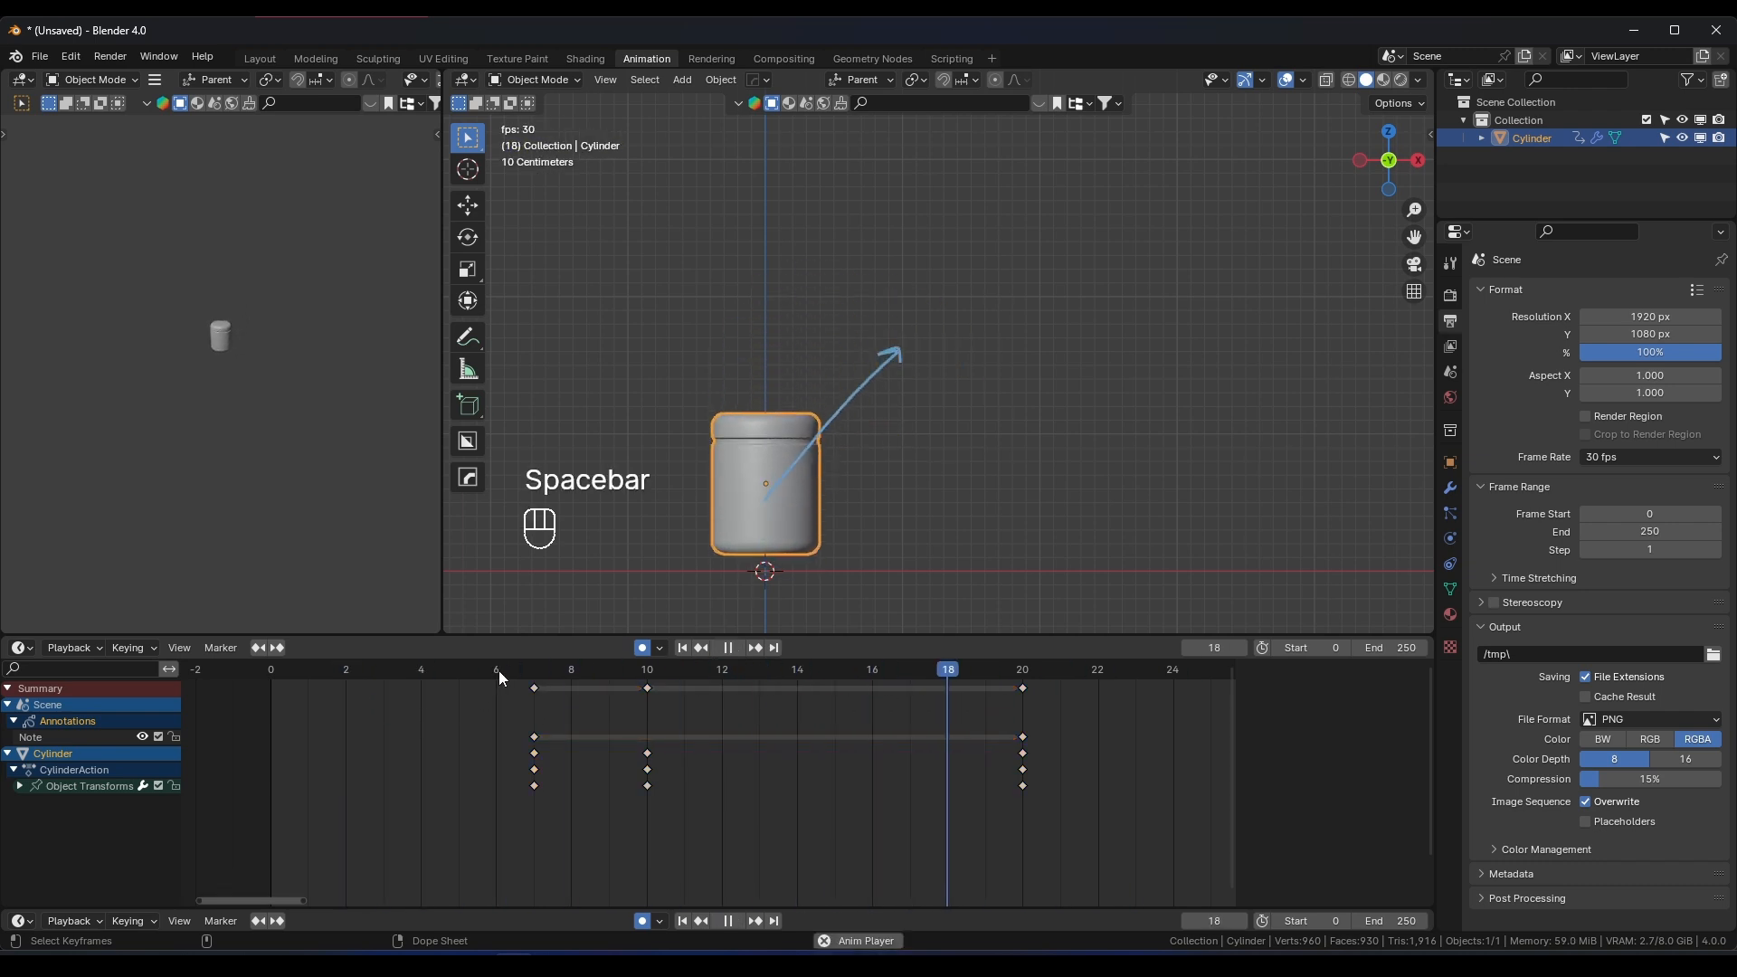
key("space")
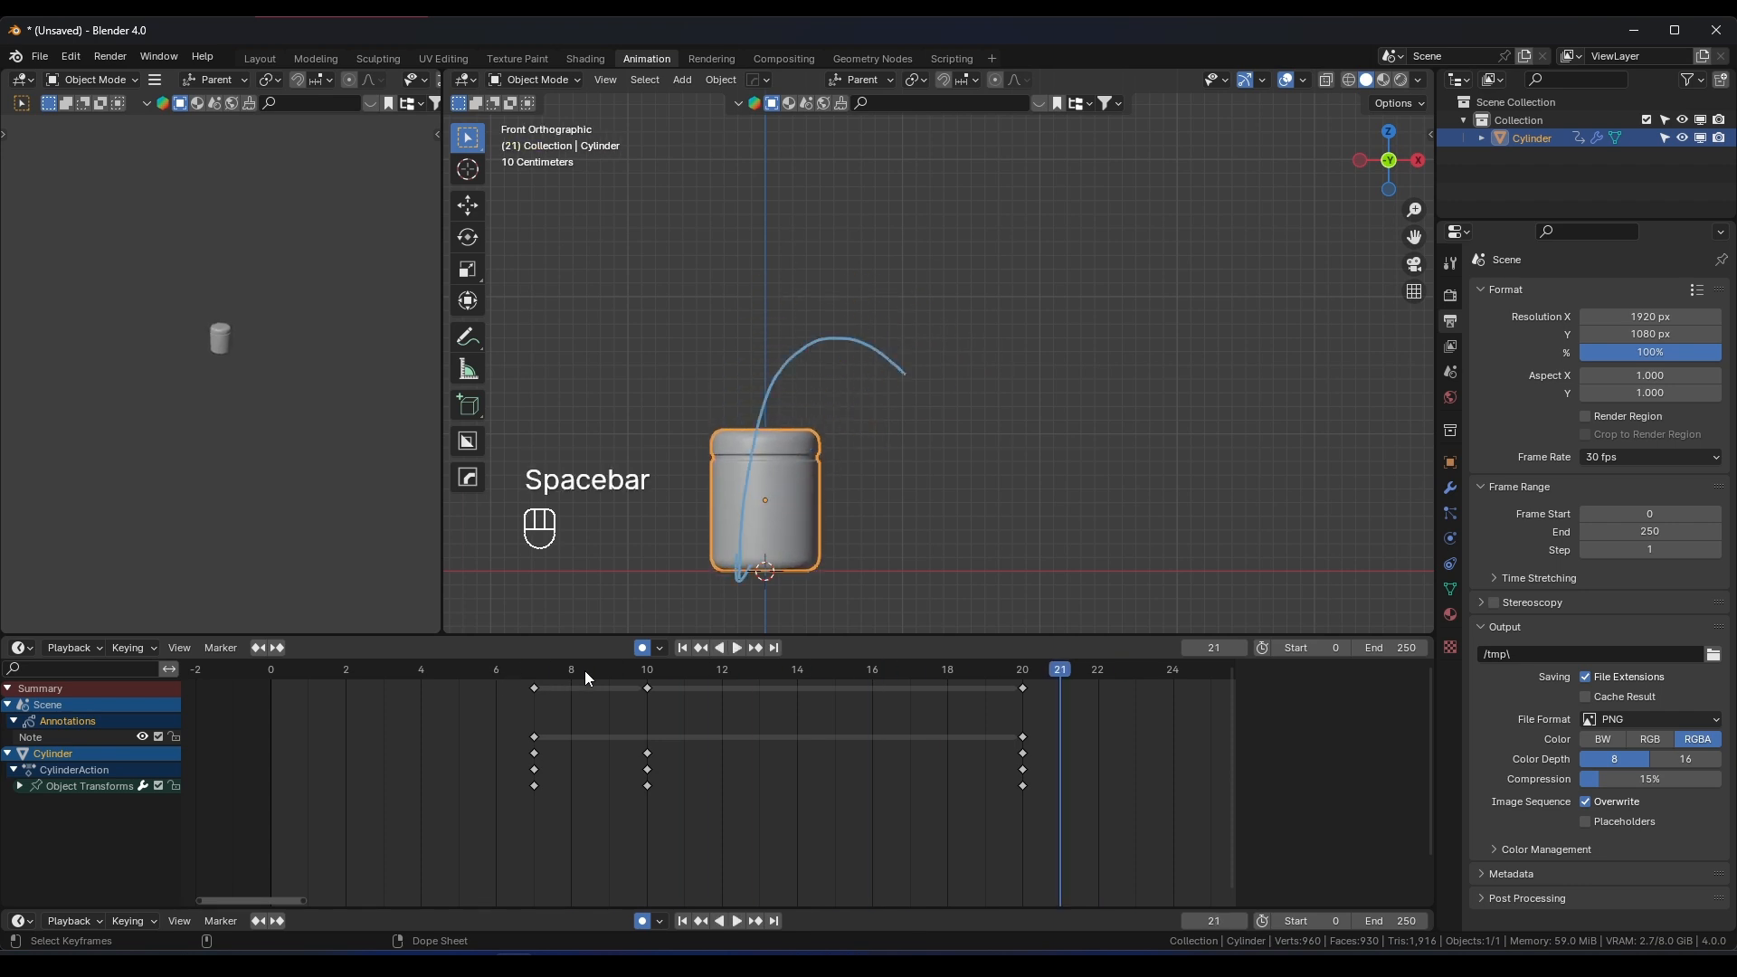
At frame 19, rotate the jar about 11° counterclockwise in front view to keyframe a landing tilt
left_click_drag(1026, 680, 985, 671)
middle_click_drag(801, 528, 806, 462, "shift")
scroll(785, 464, "up", 2)
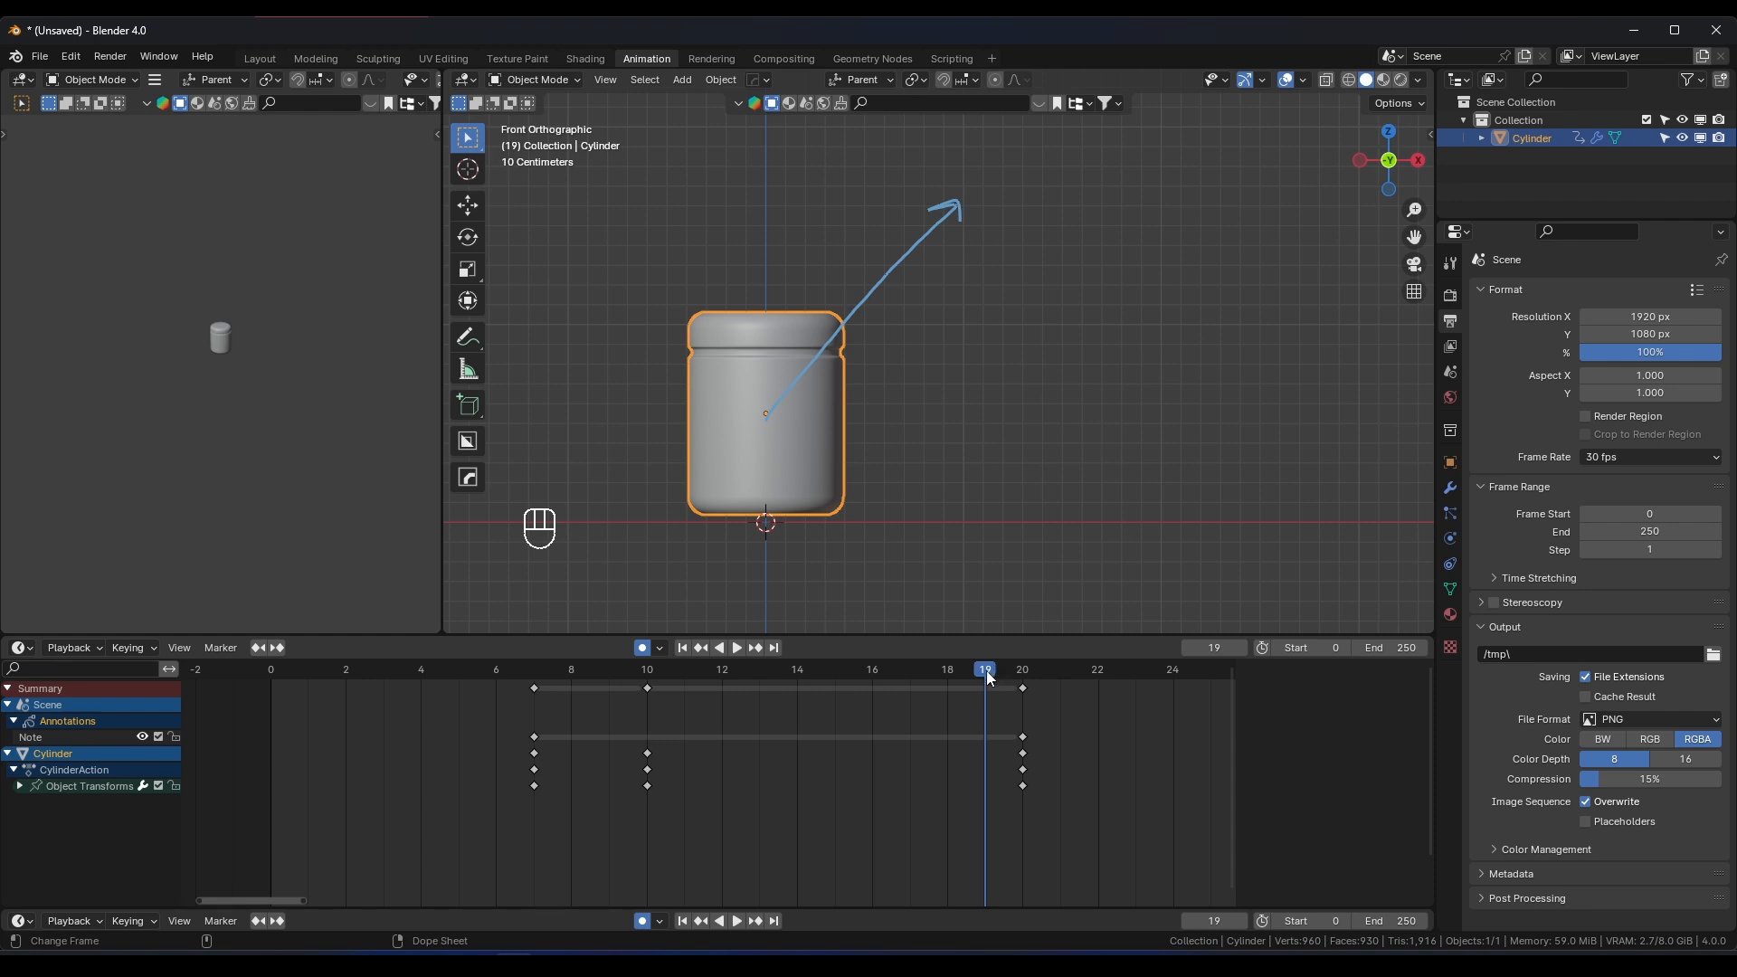
key("r")
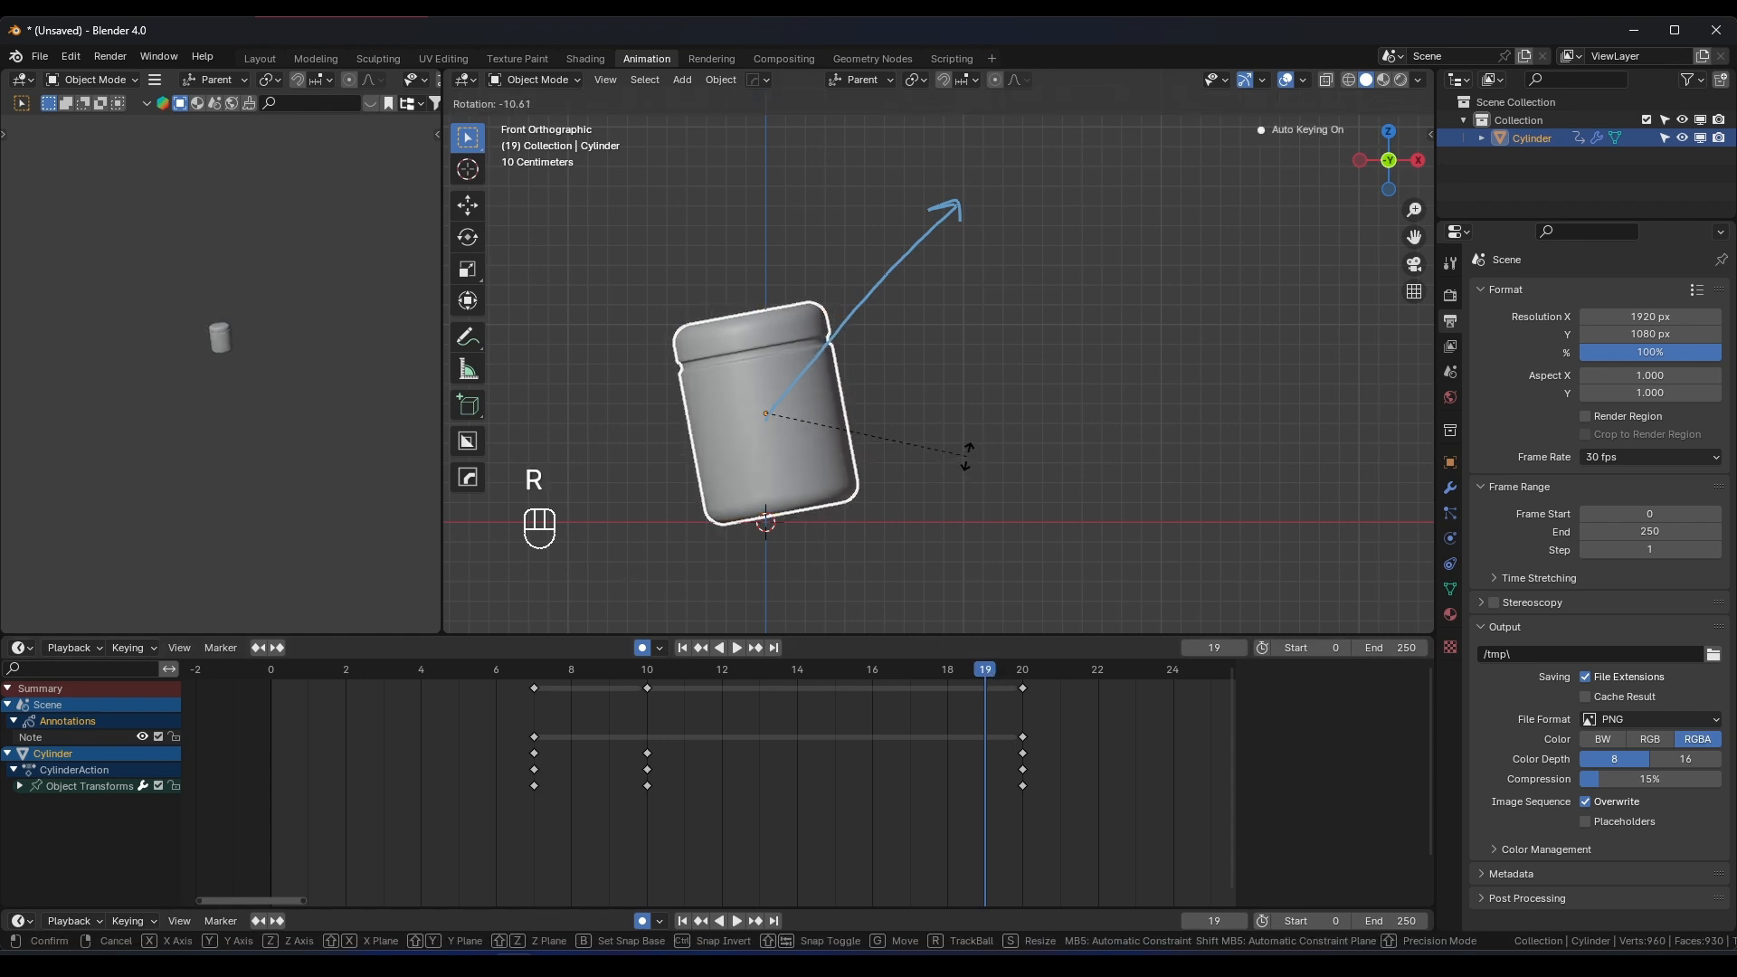
left_click(964, 456)
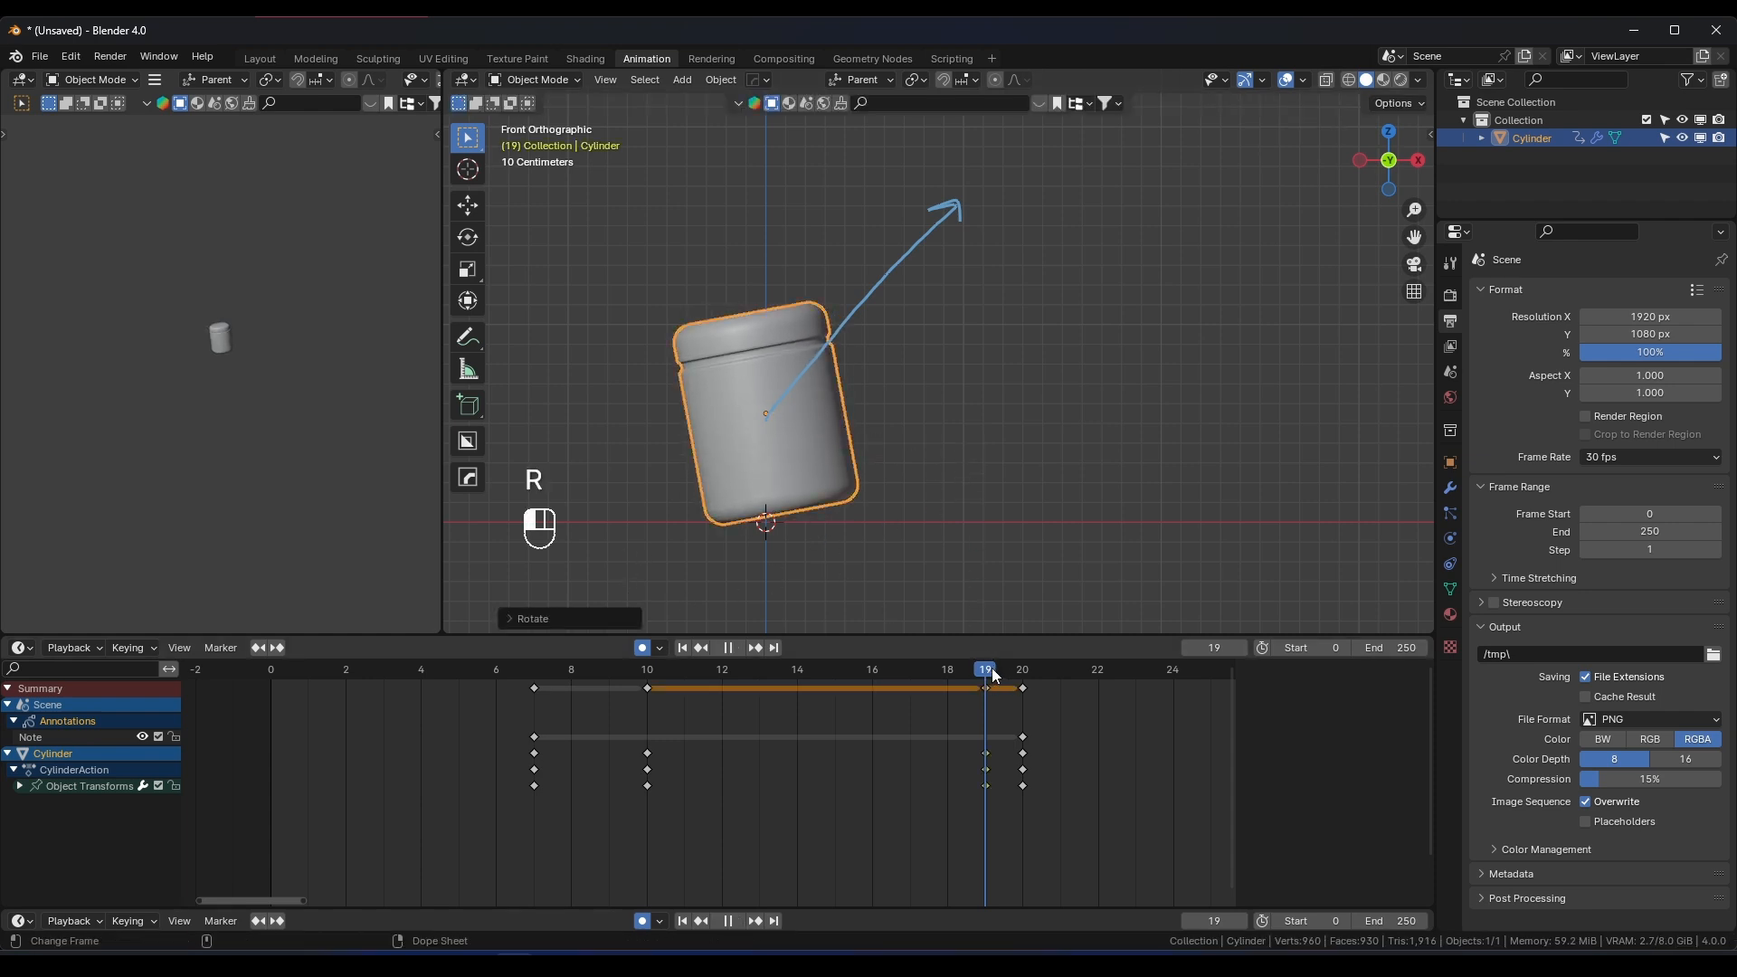
At frame 21, rotate the jar slightly clockwise in front view to keyframe the opposite tilt
left_click_drag(1015, 671, 1066, 671)
key("r")
left_click(1016, 512)
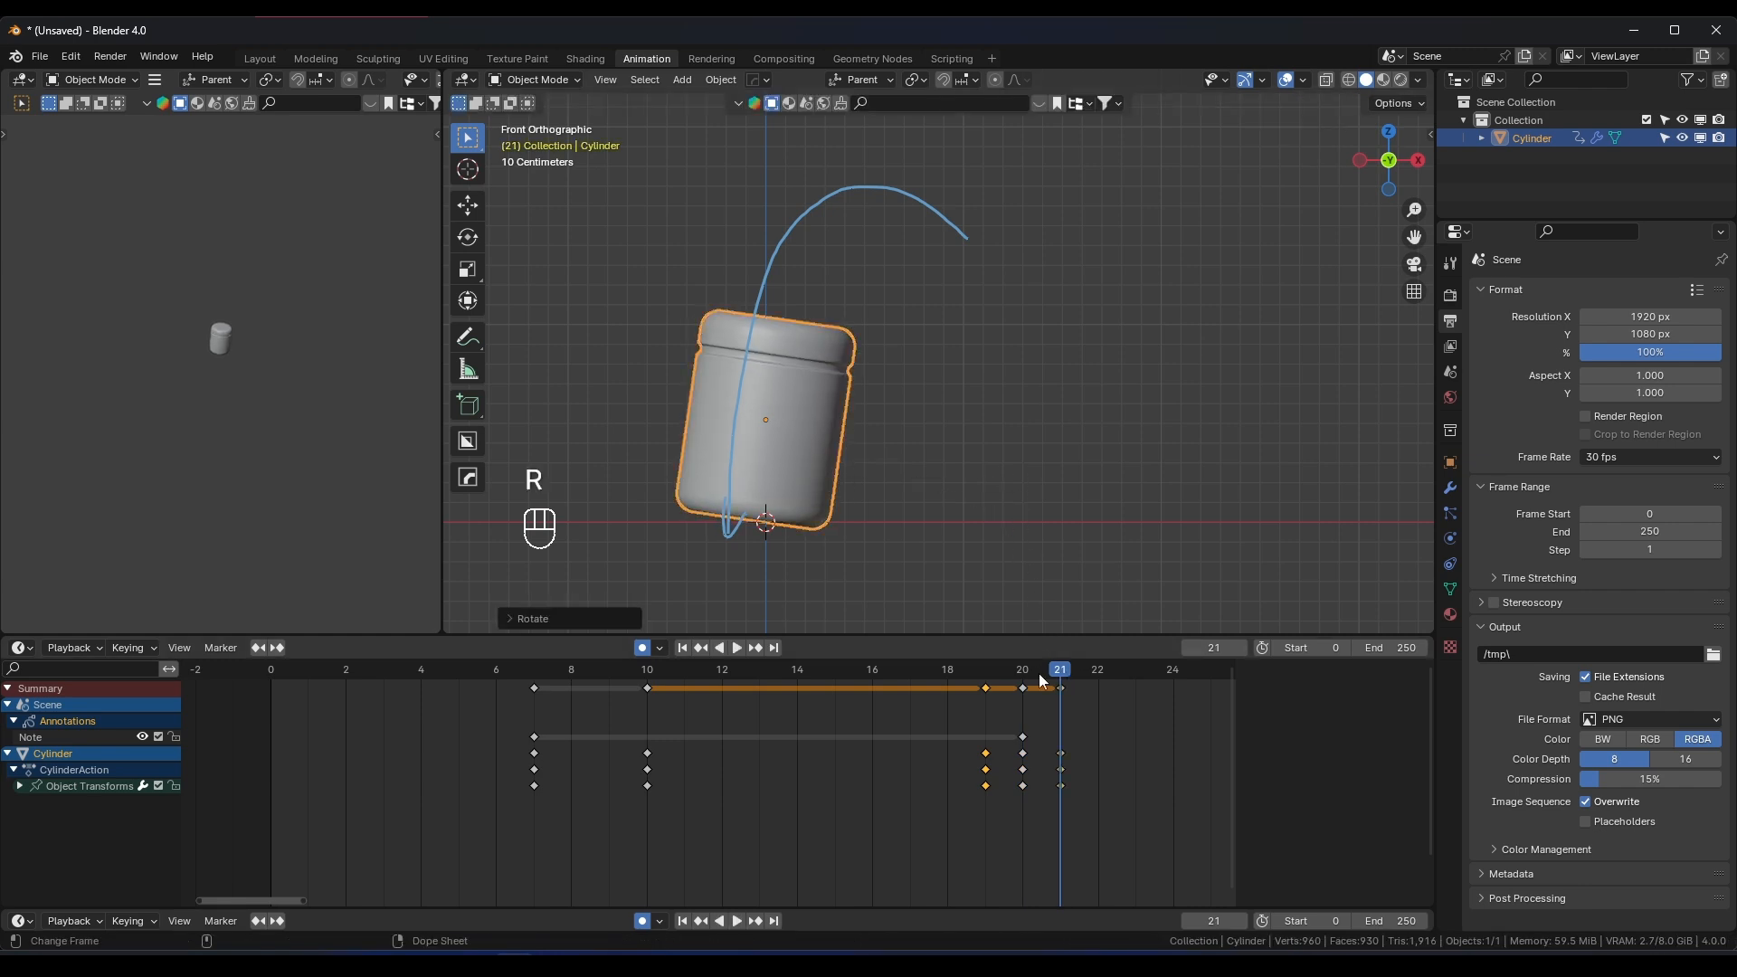
Duplicate the frame 20 keyframes to frame 22 so the jar returns to its upright pose
left_click_drag(1038, 757, 1010, 690)
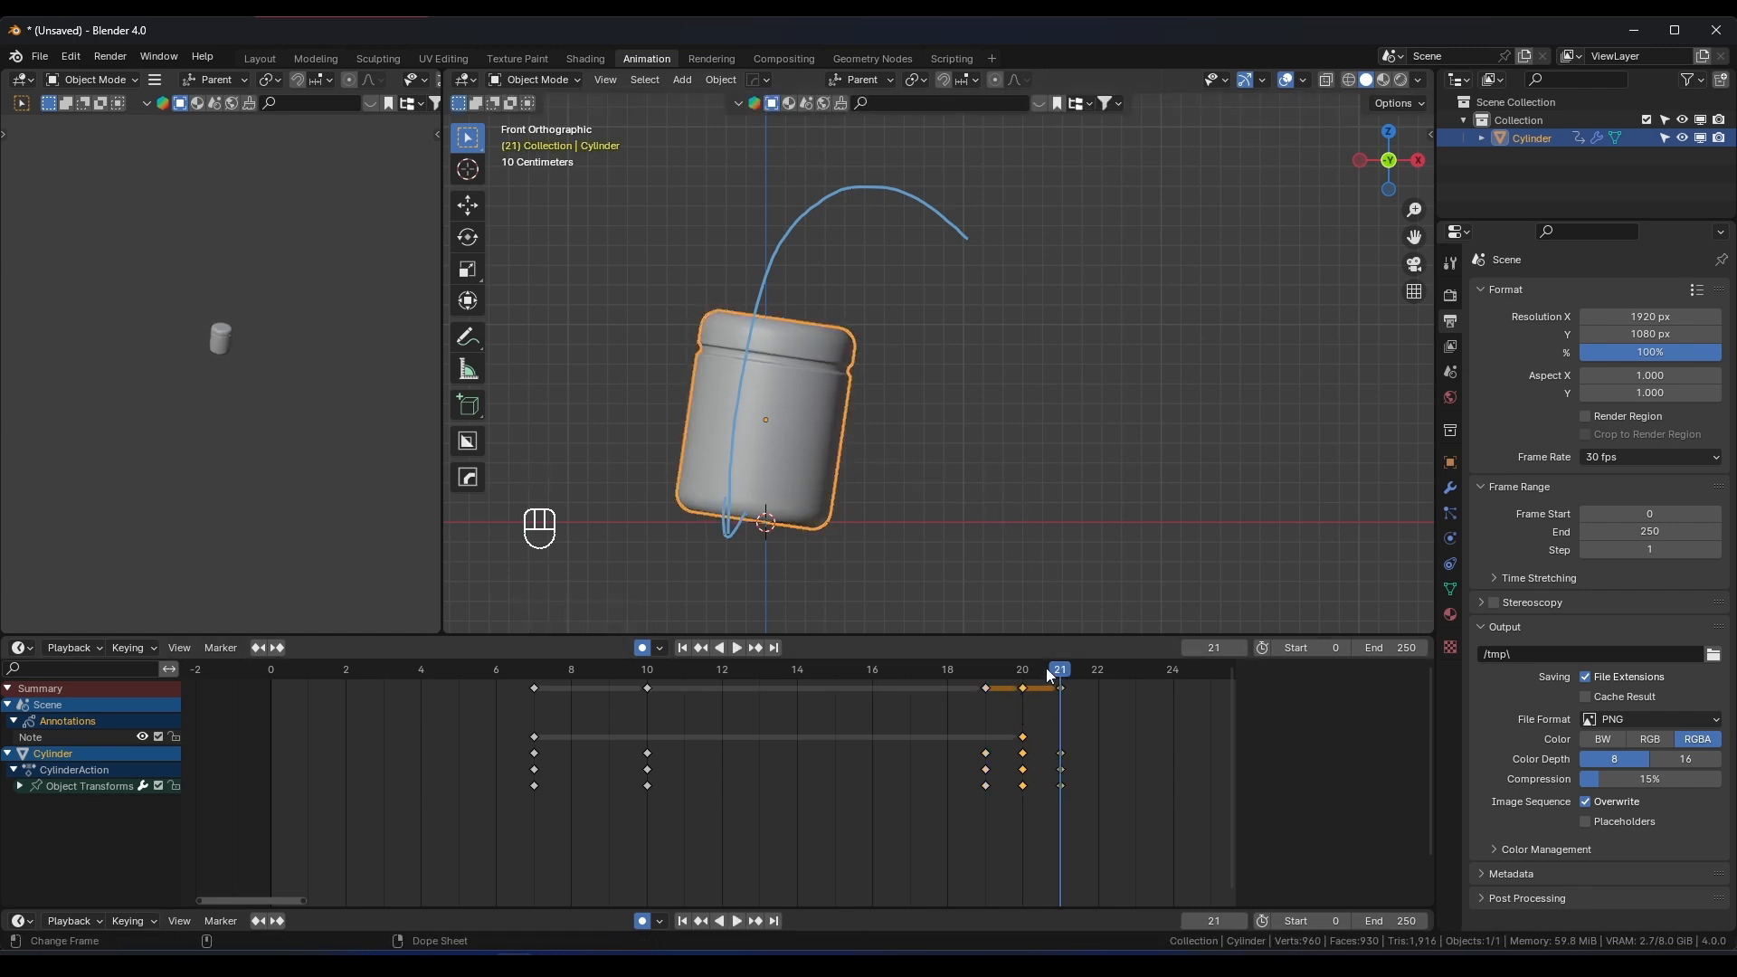
key("shift+d")
left_click(1105, 726)
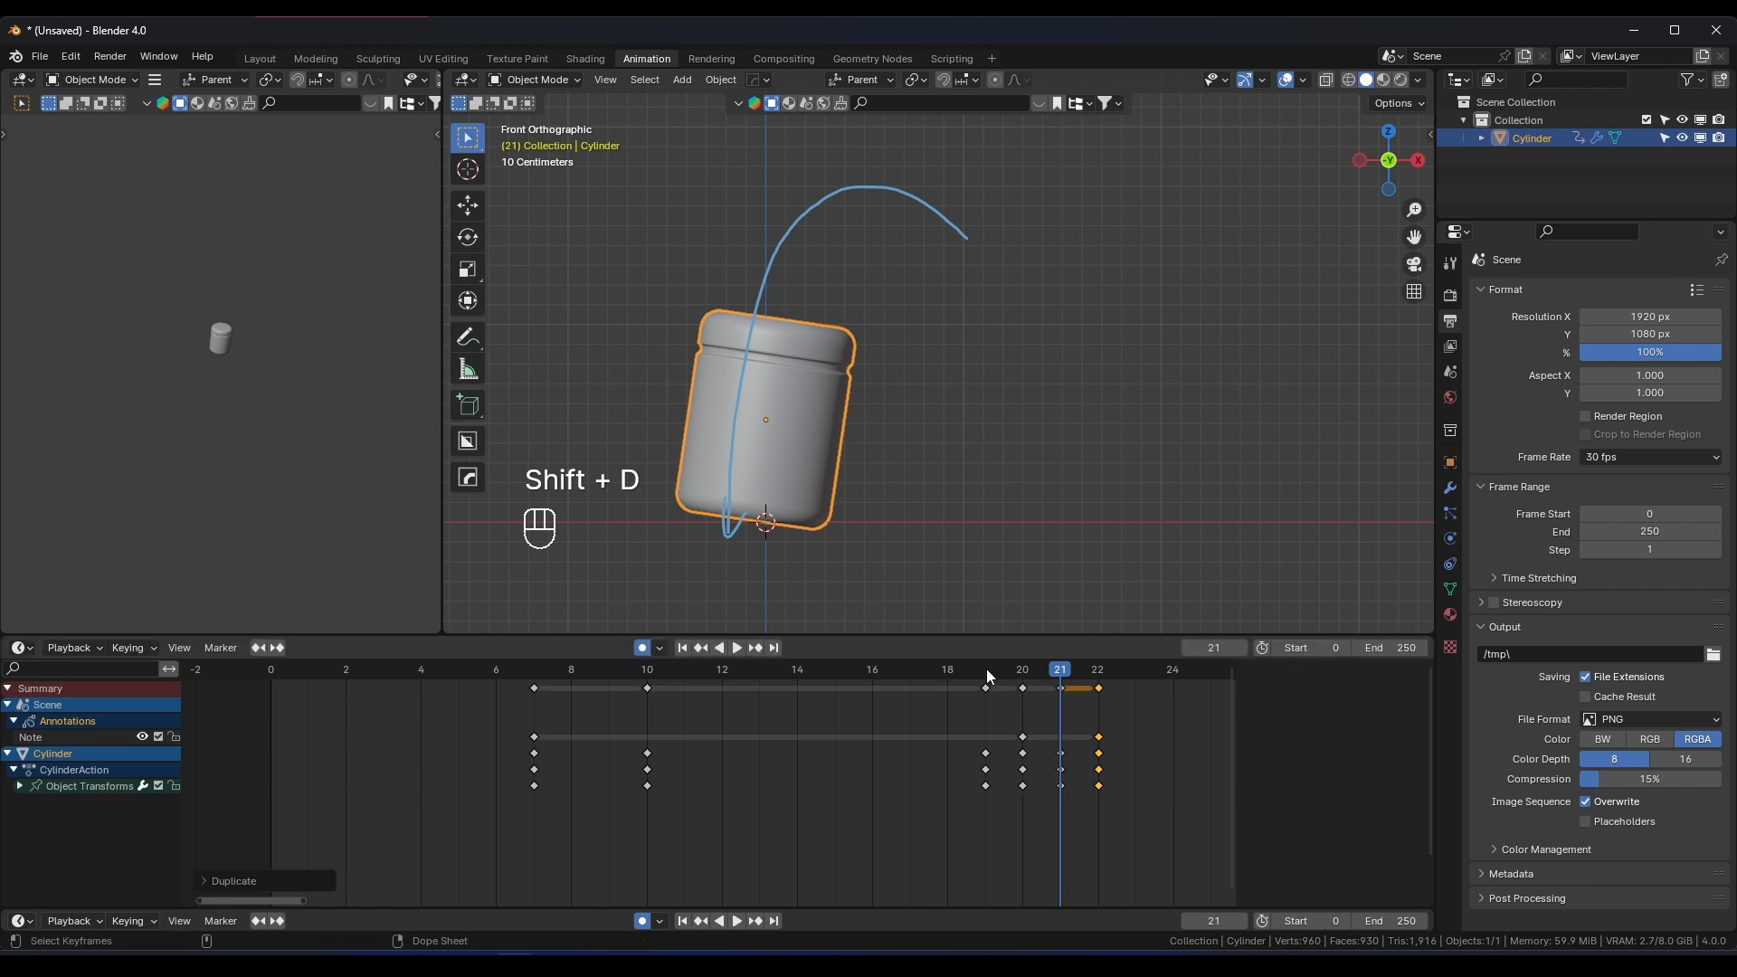
Replay the animation from frame 7 several times to check the wobble at landing
left_click_drag(986, 670, 528, 666)
key("space")
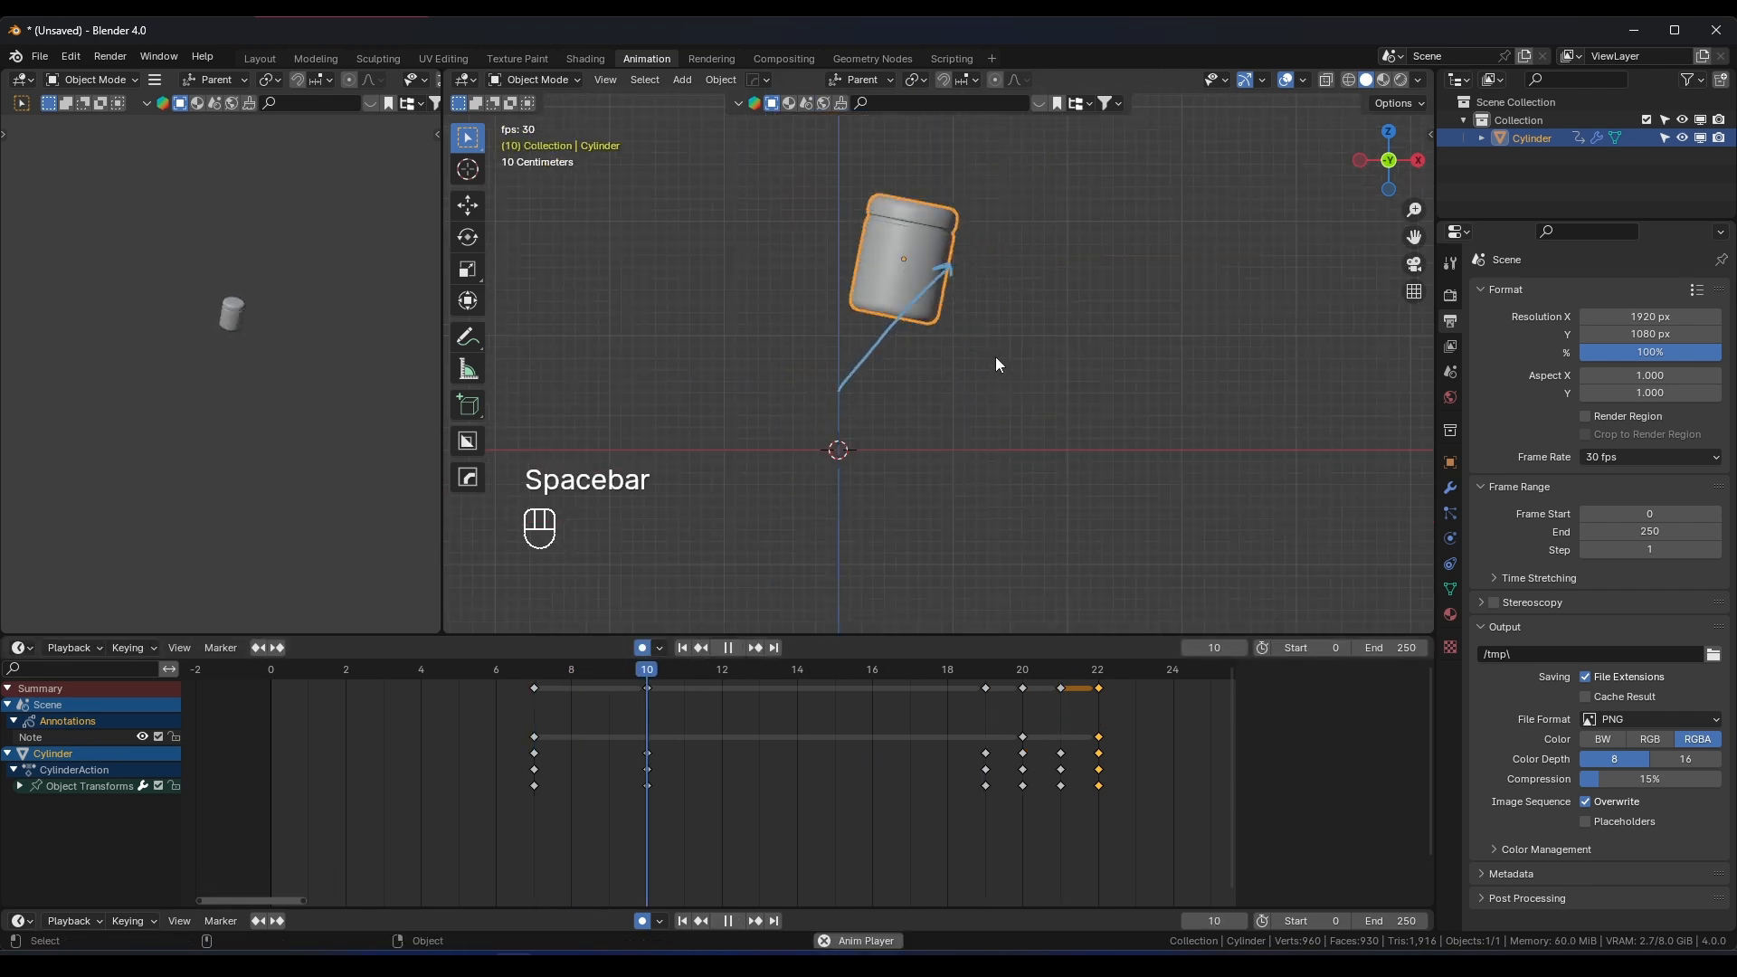
key("space")
left_click(524, 669)
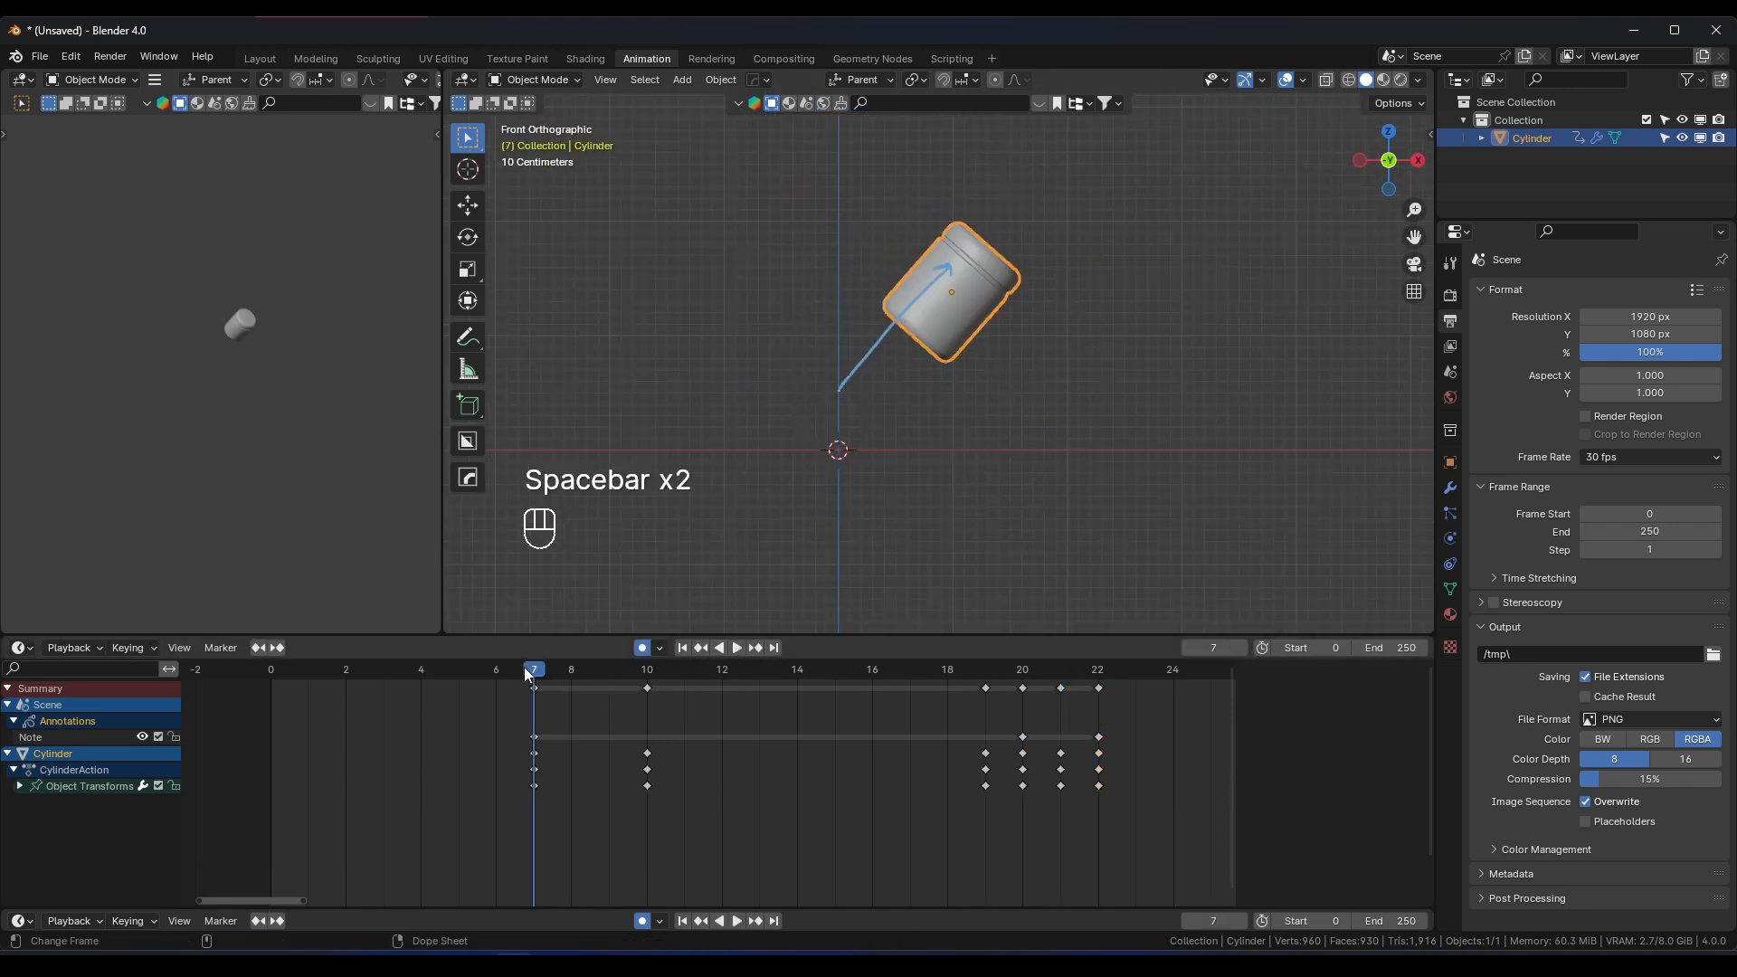
key("space")
left_click(525, 669)
left_click(525, 668)
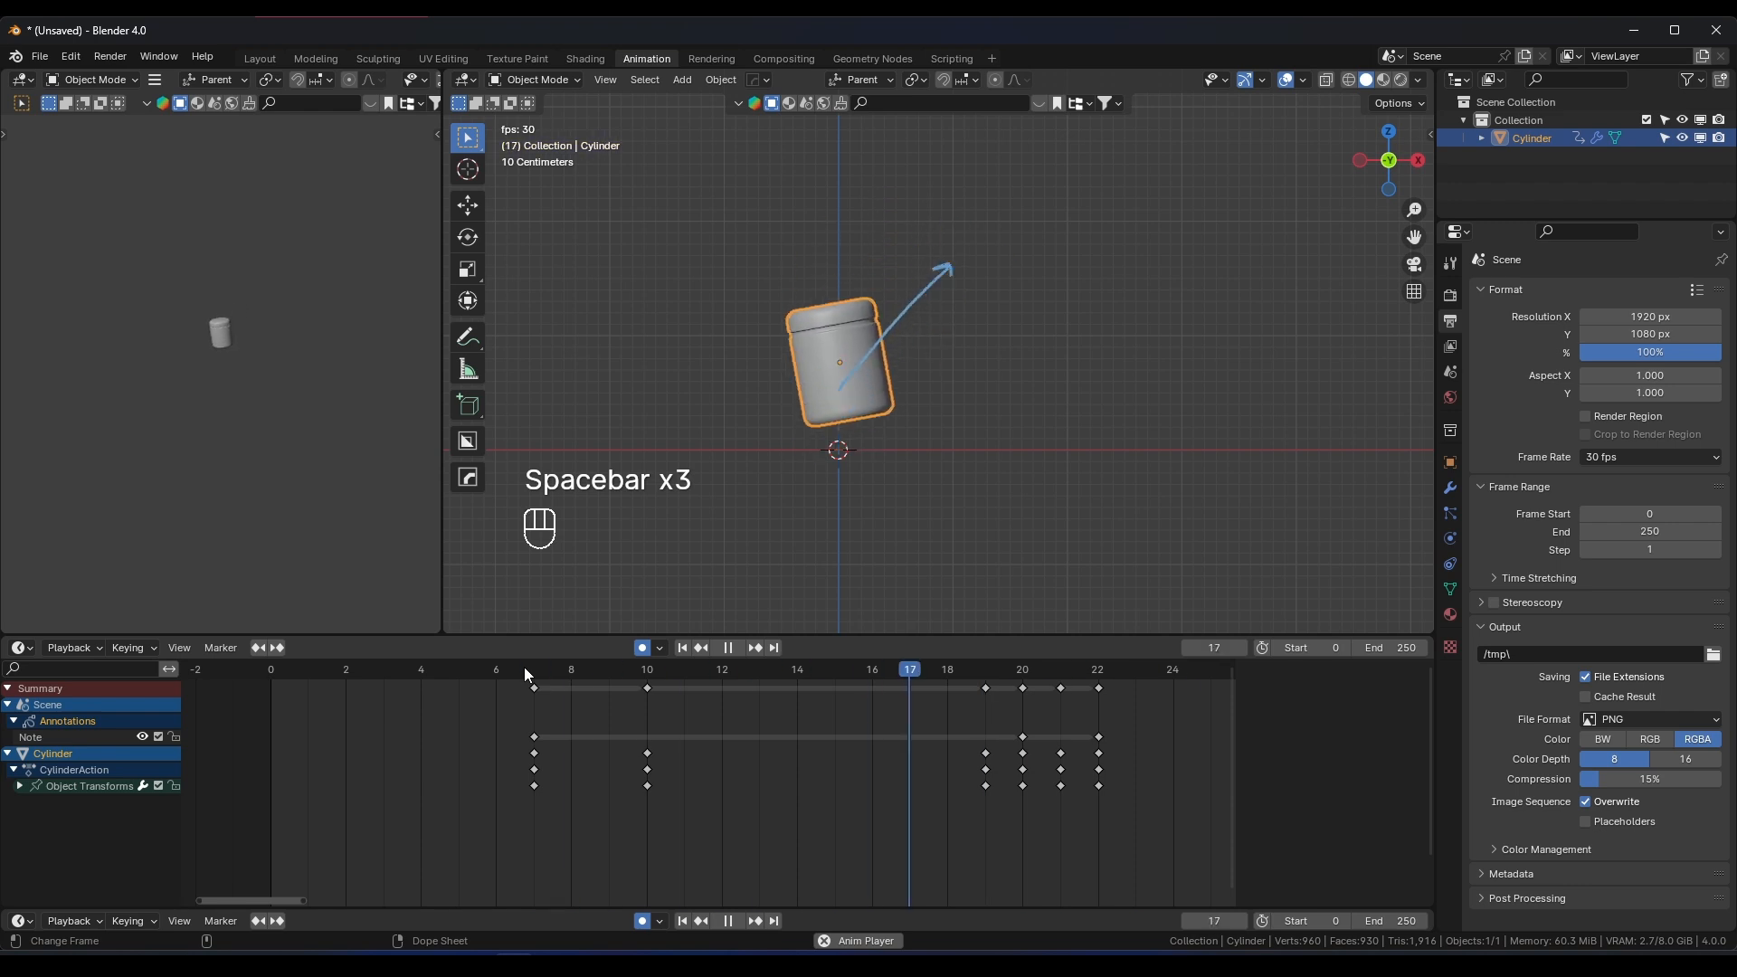
left_click(525, 668)
left_click(525, 669)
key("space")
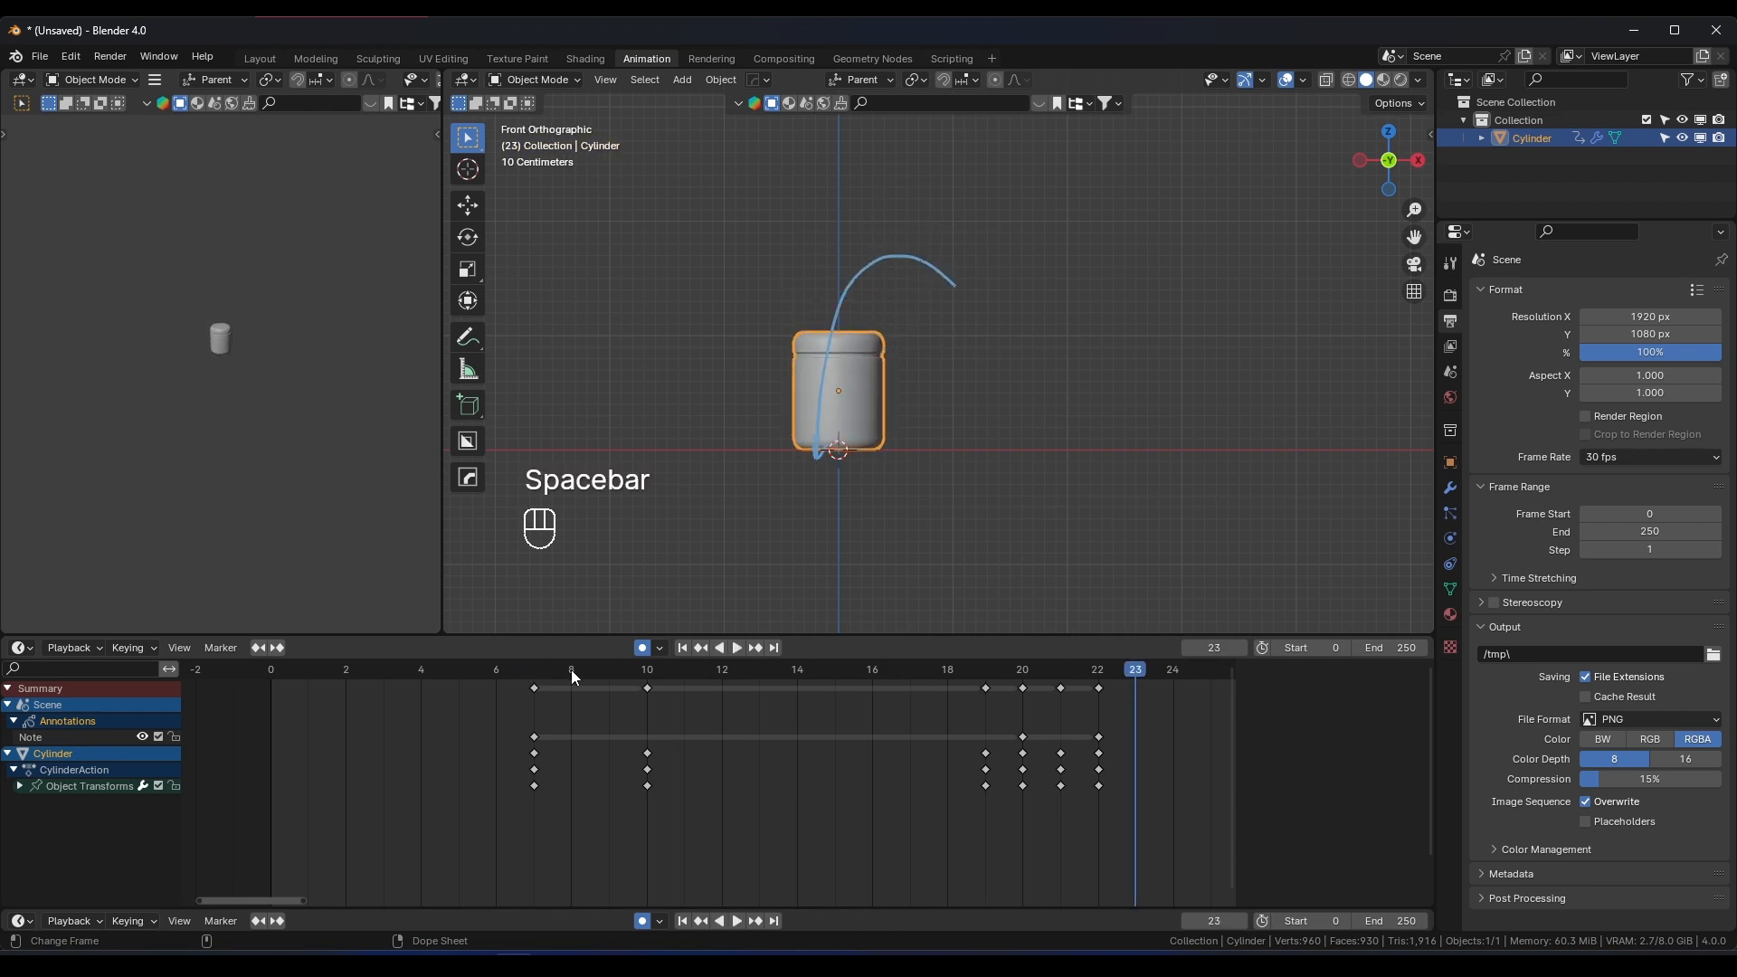
key("space")
key("space")
At frame 7, rotate the jar around the X axis so its base tips toward the front
left_click(534, 675)
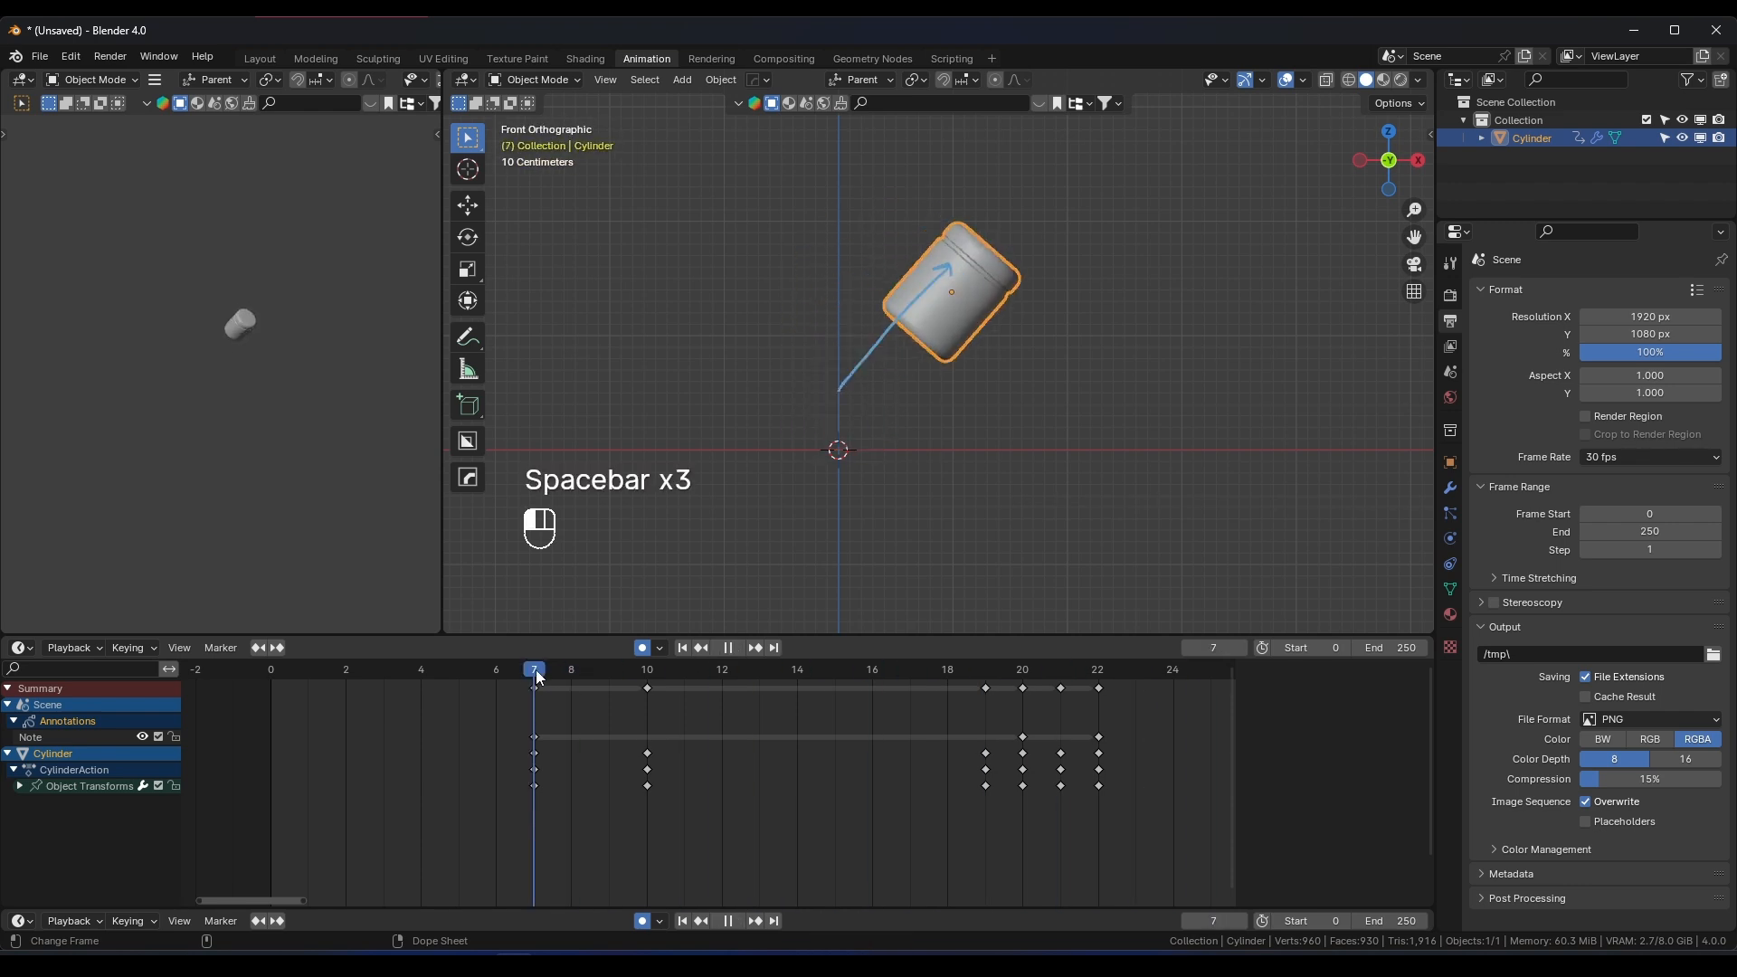
middle_click_drag(895, 416, 1071, 367)
key("r")
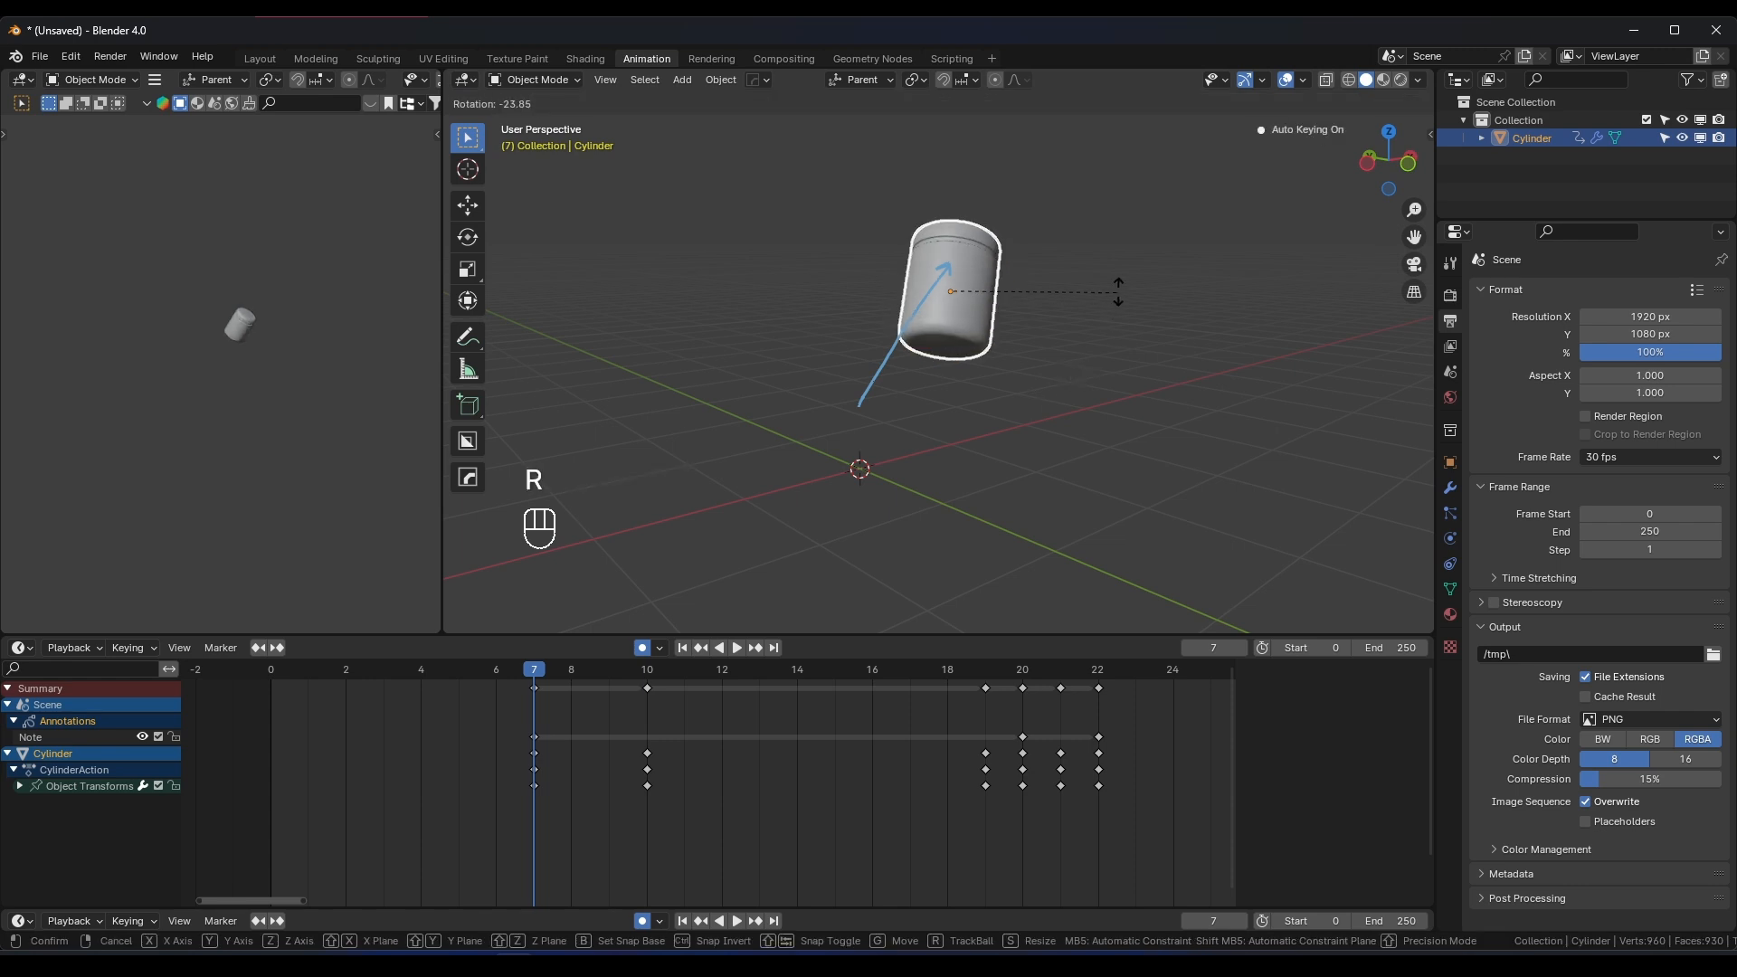
key("y")
key("r")
key("x")
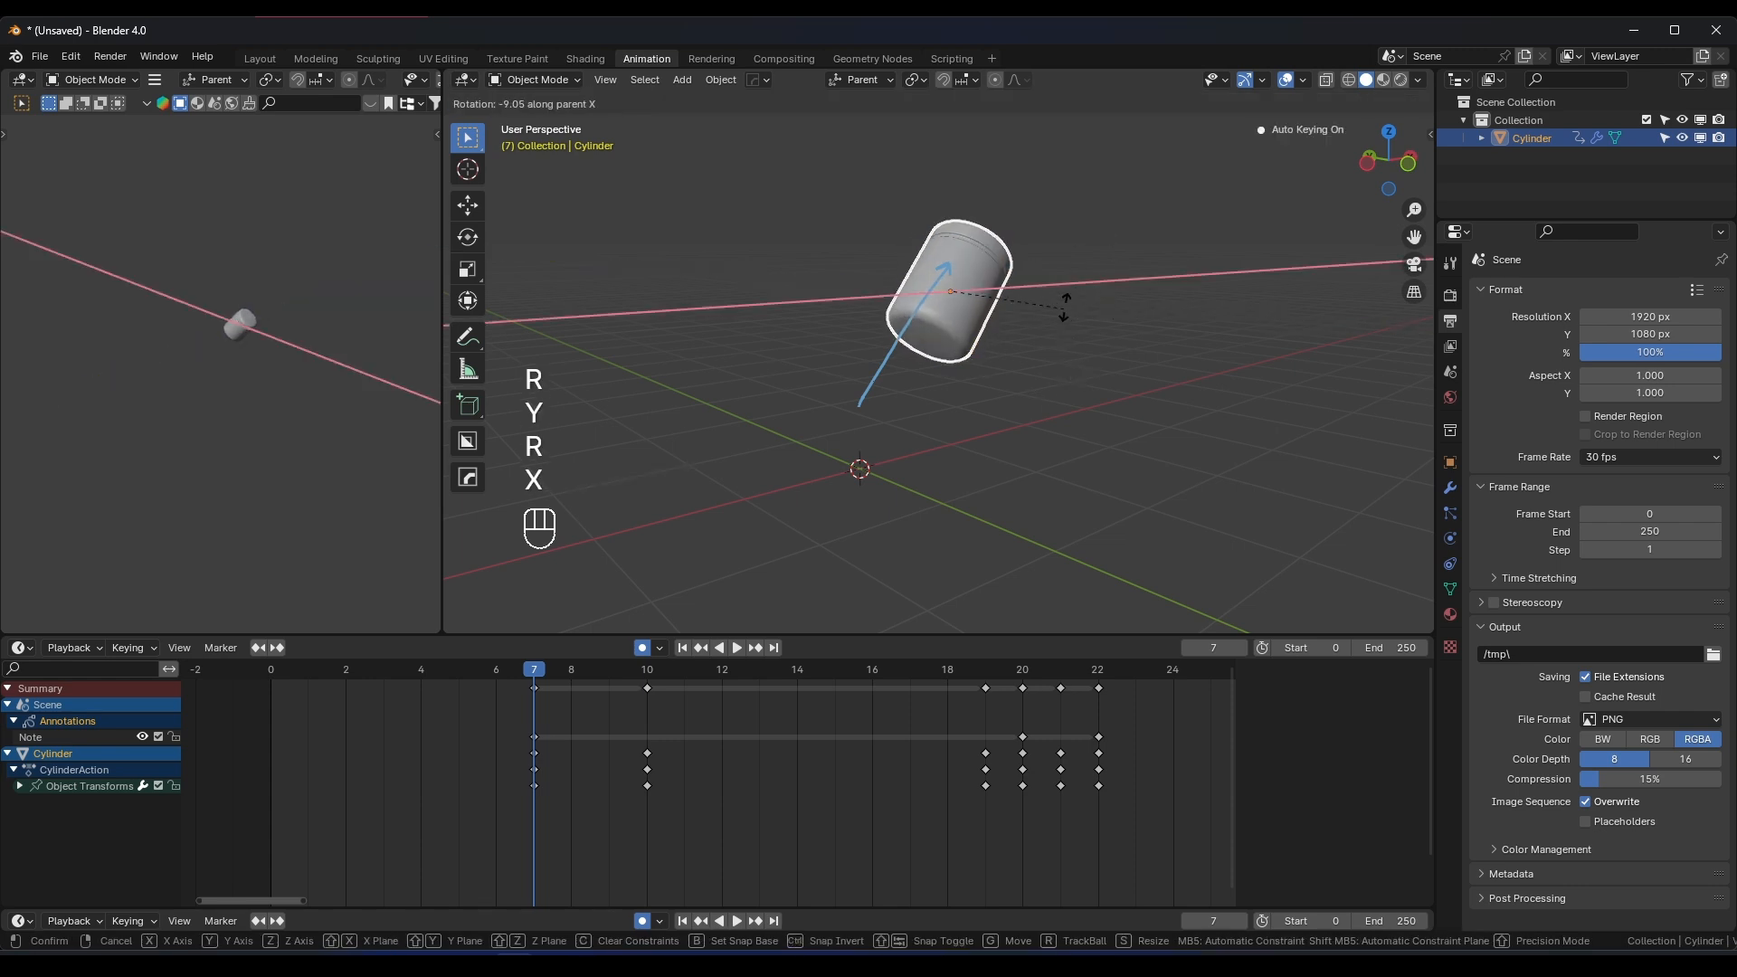
left_click(1060, 267)
Return to front view and play the animation from frame 7 to check the X-axis tilt
middle_click_drag(1000, 313, 929, 296)
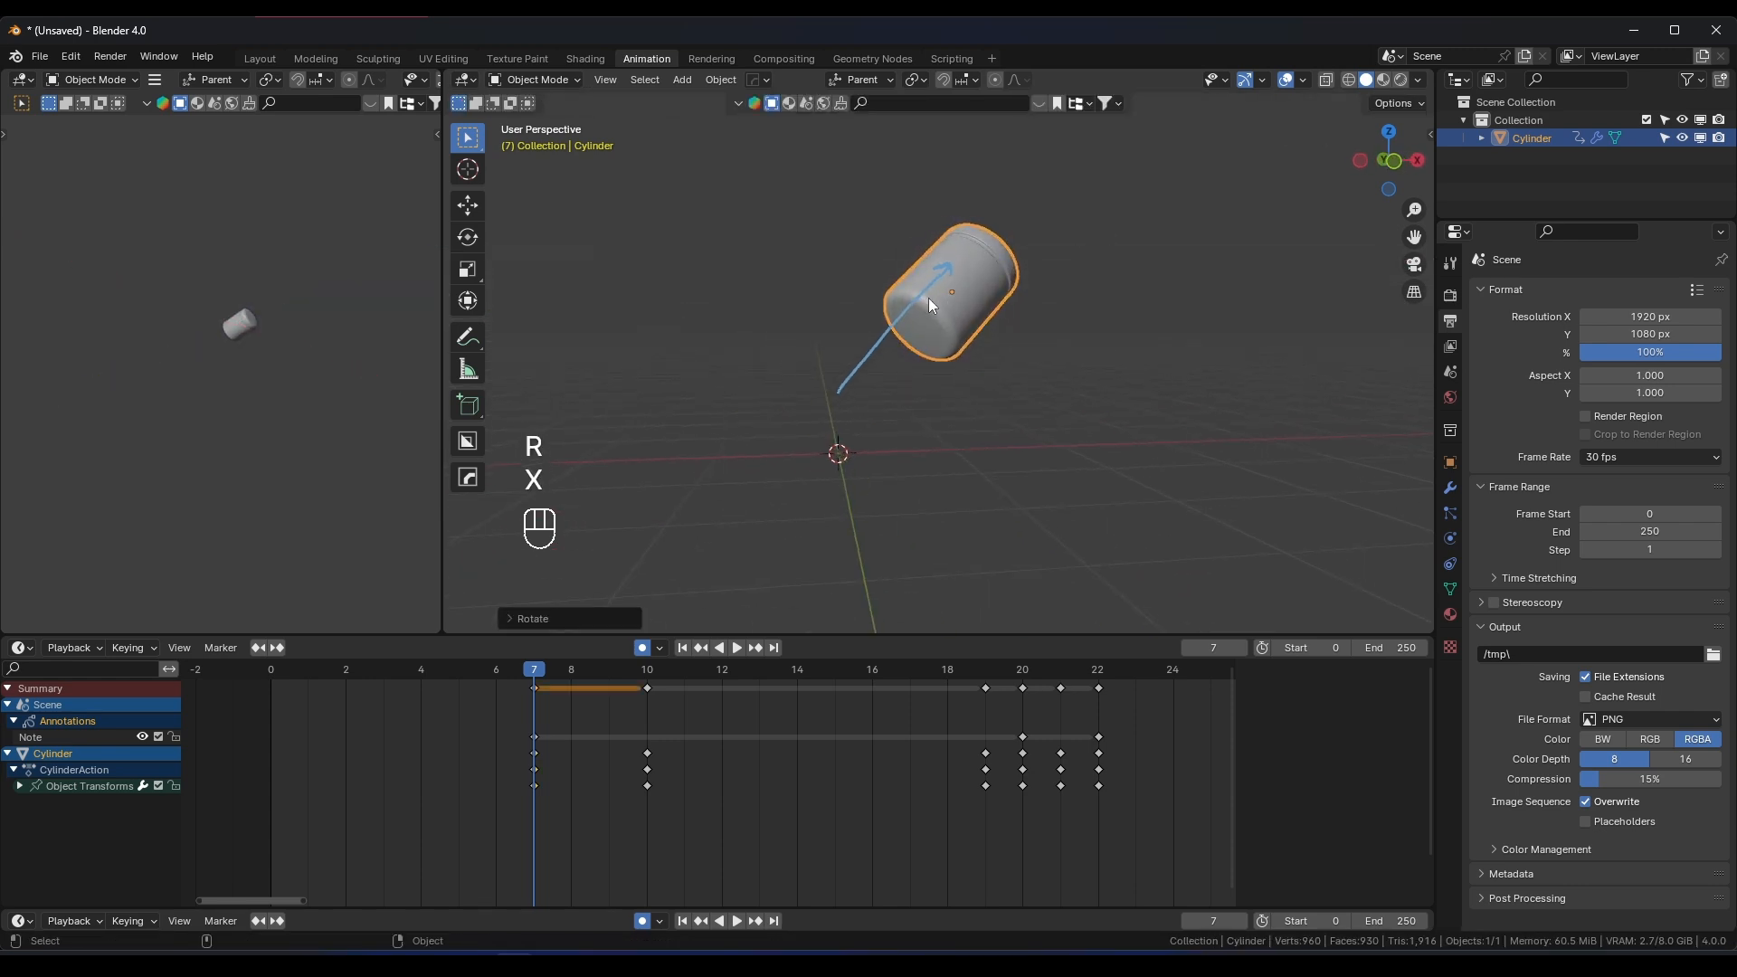
key("KP_0")
key("KP_1")
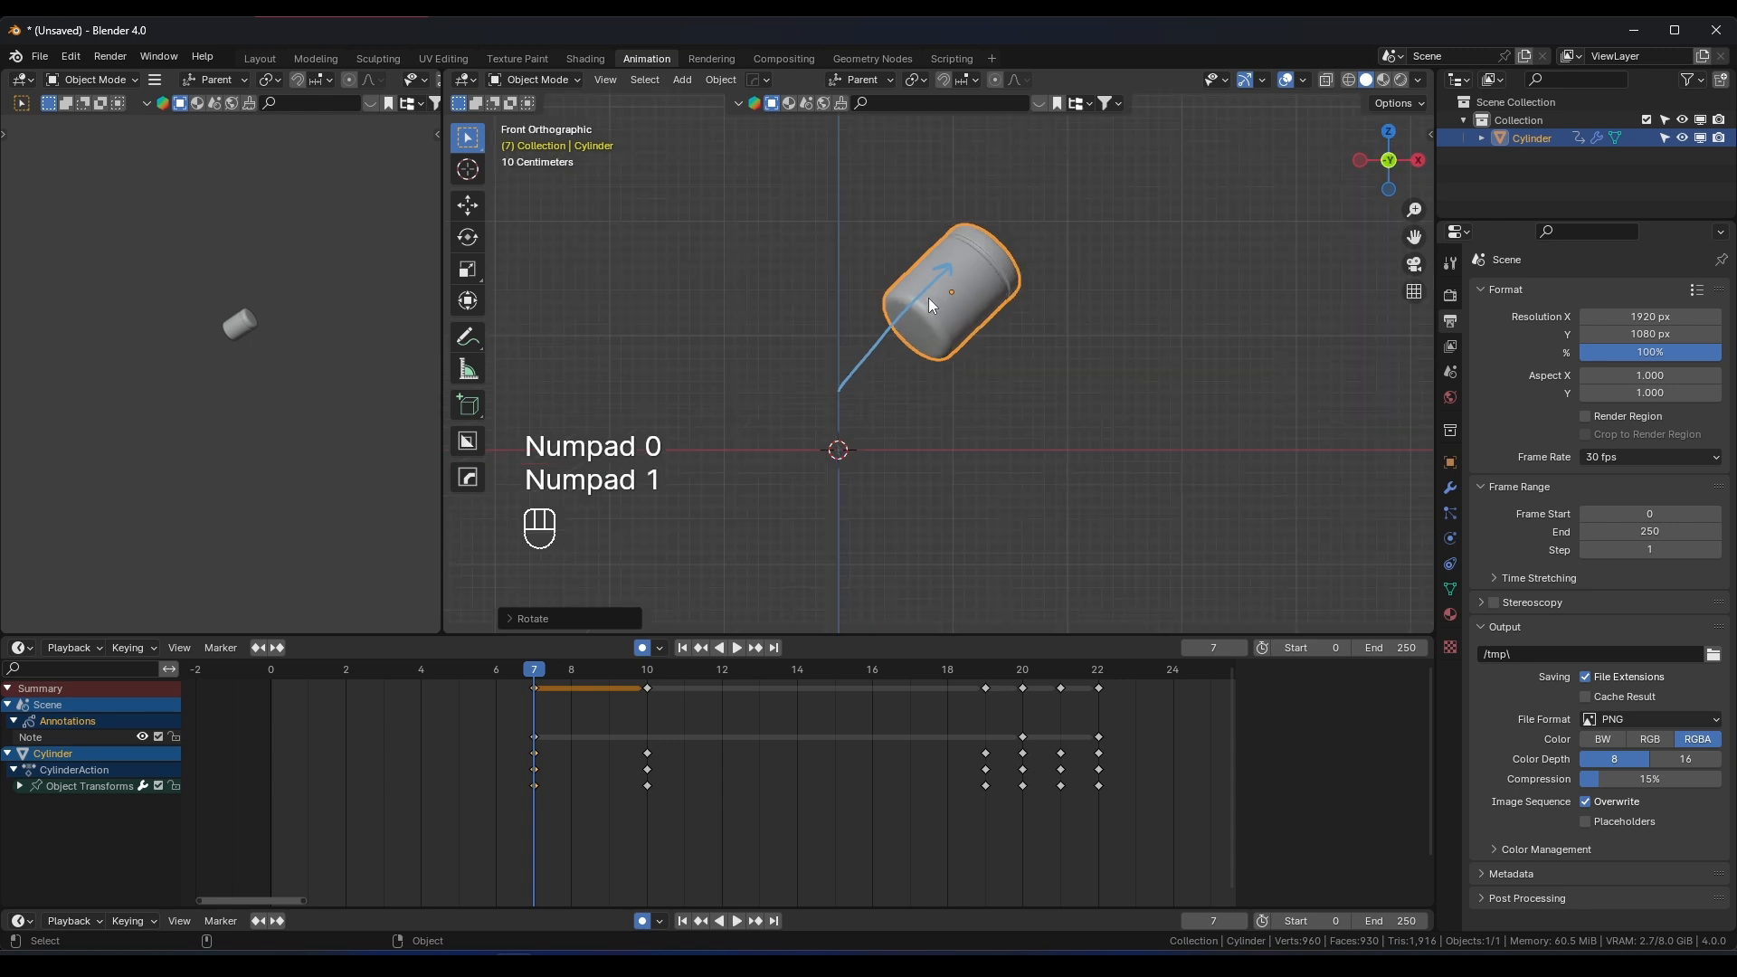
key("space")
key("space")
left_click(532, 674)
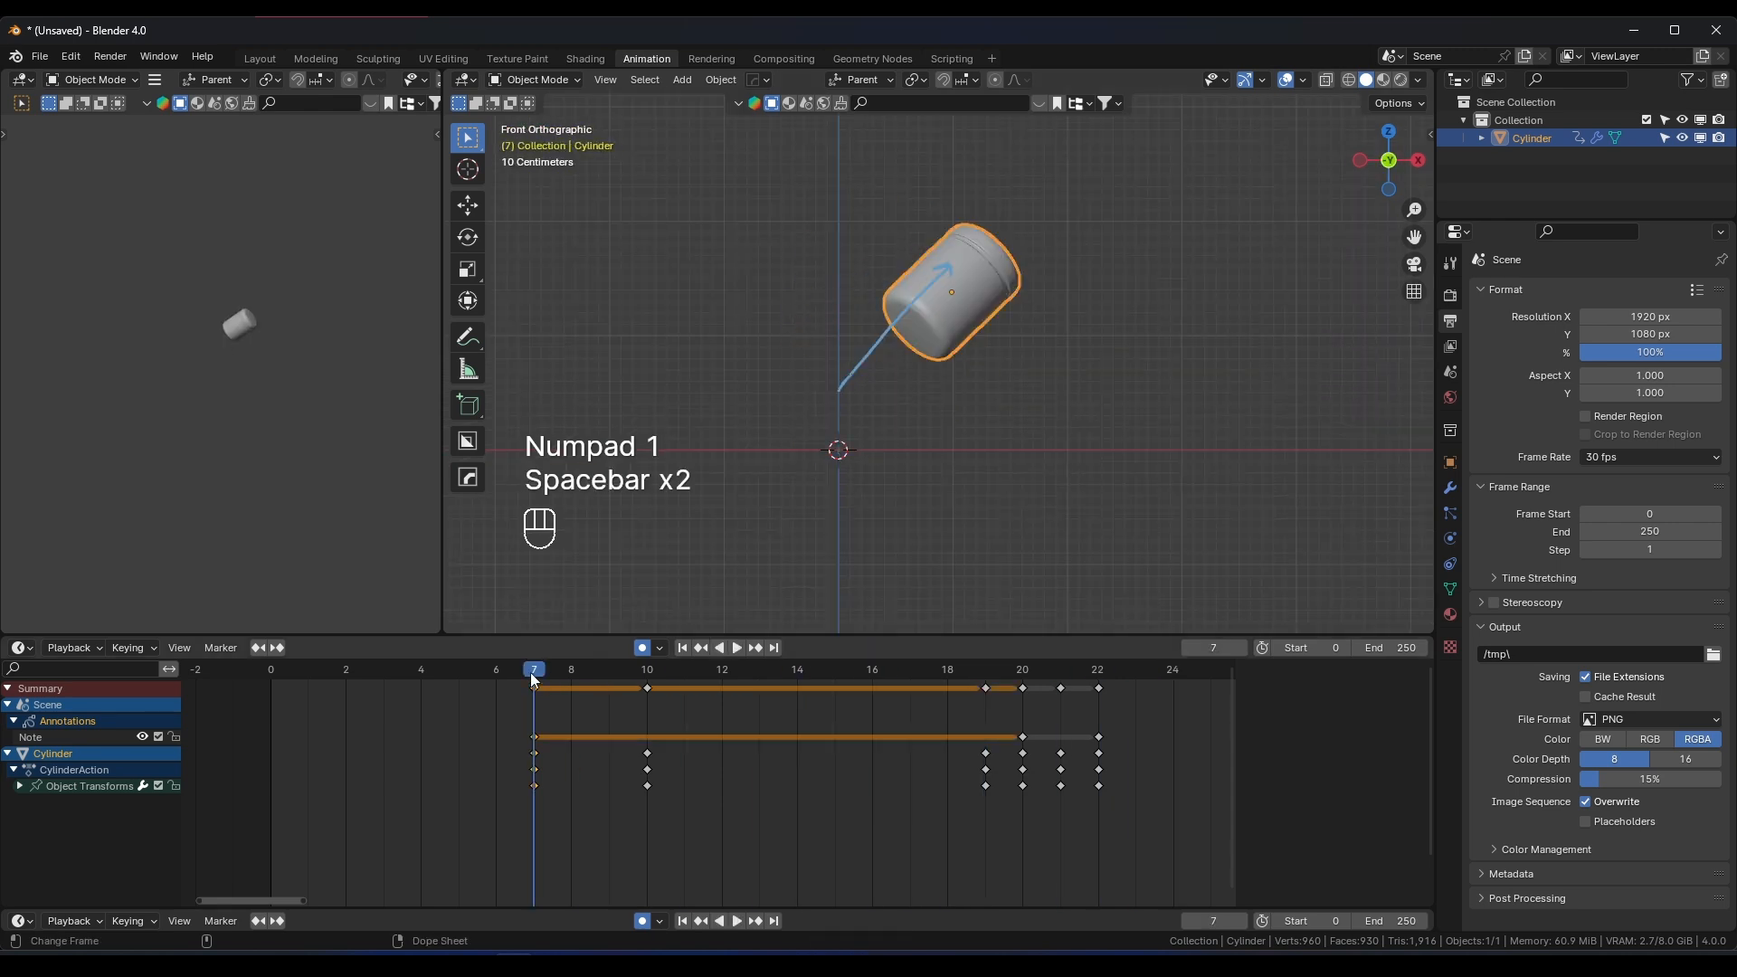
key("space")
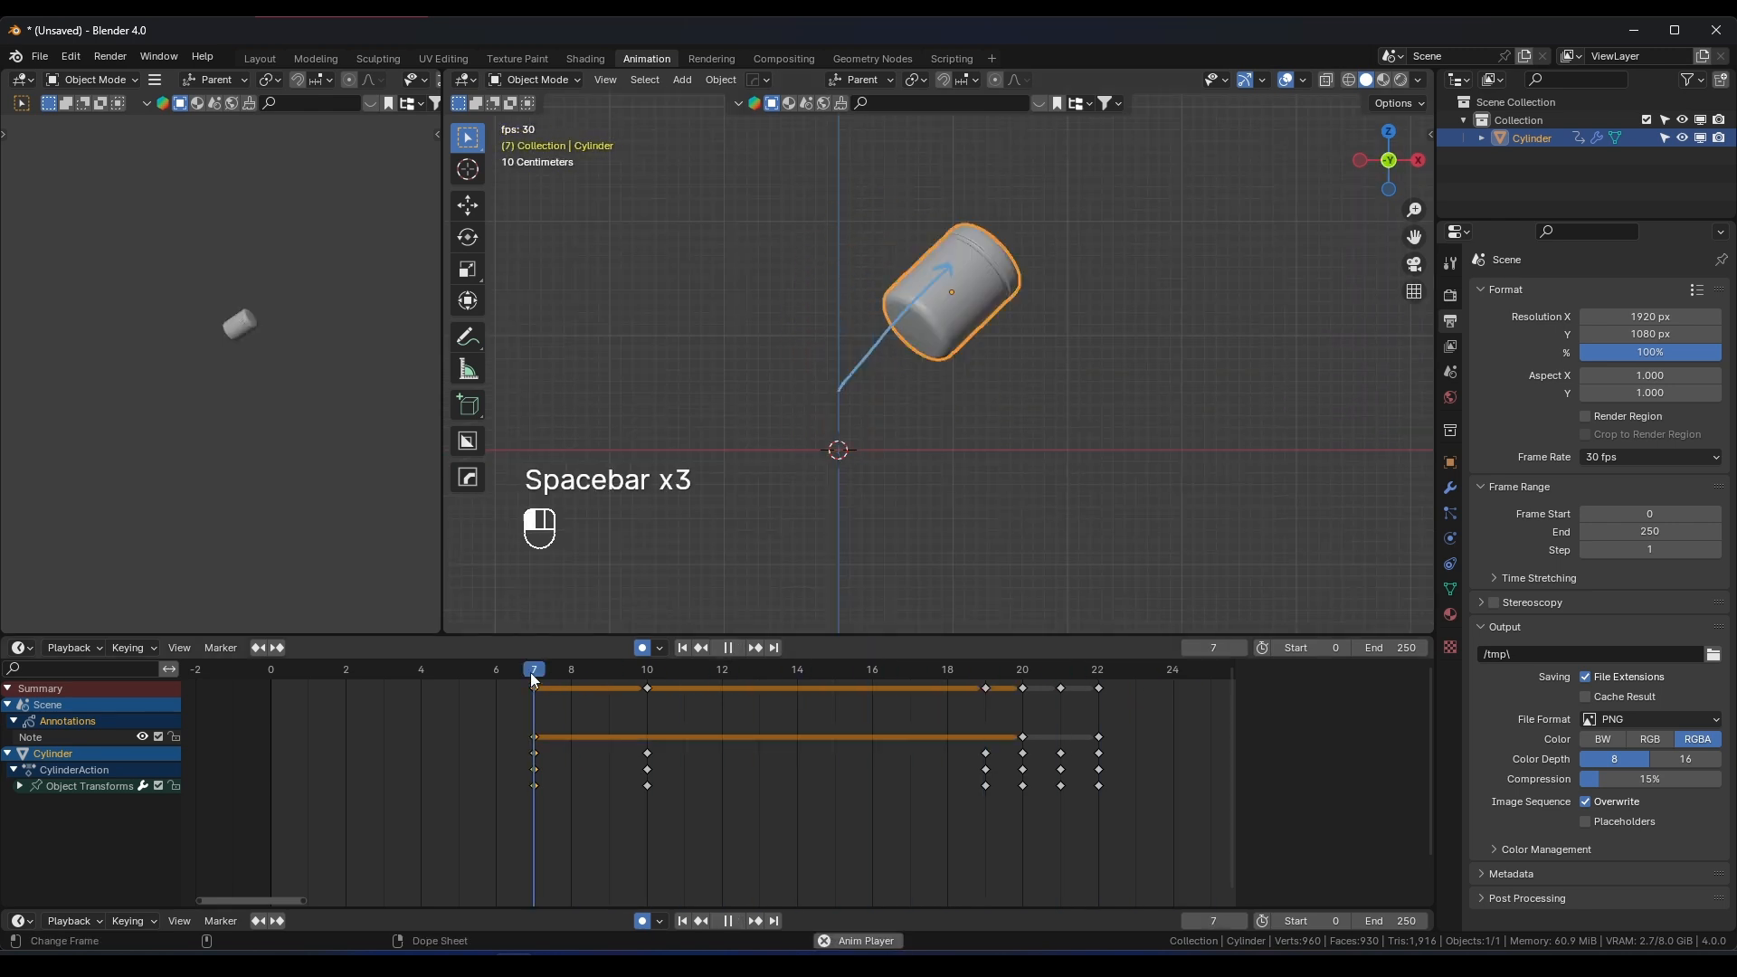
key("space")
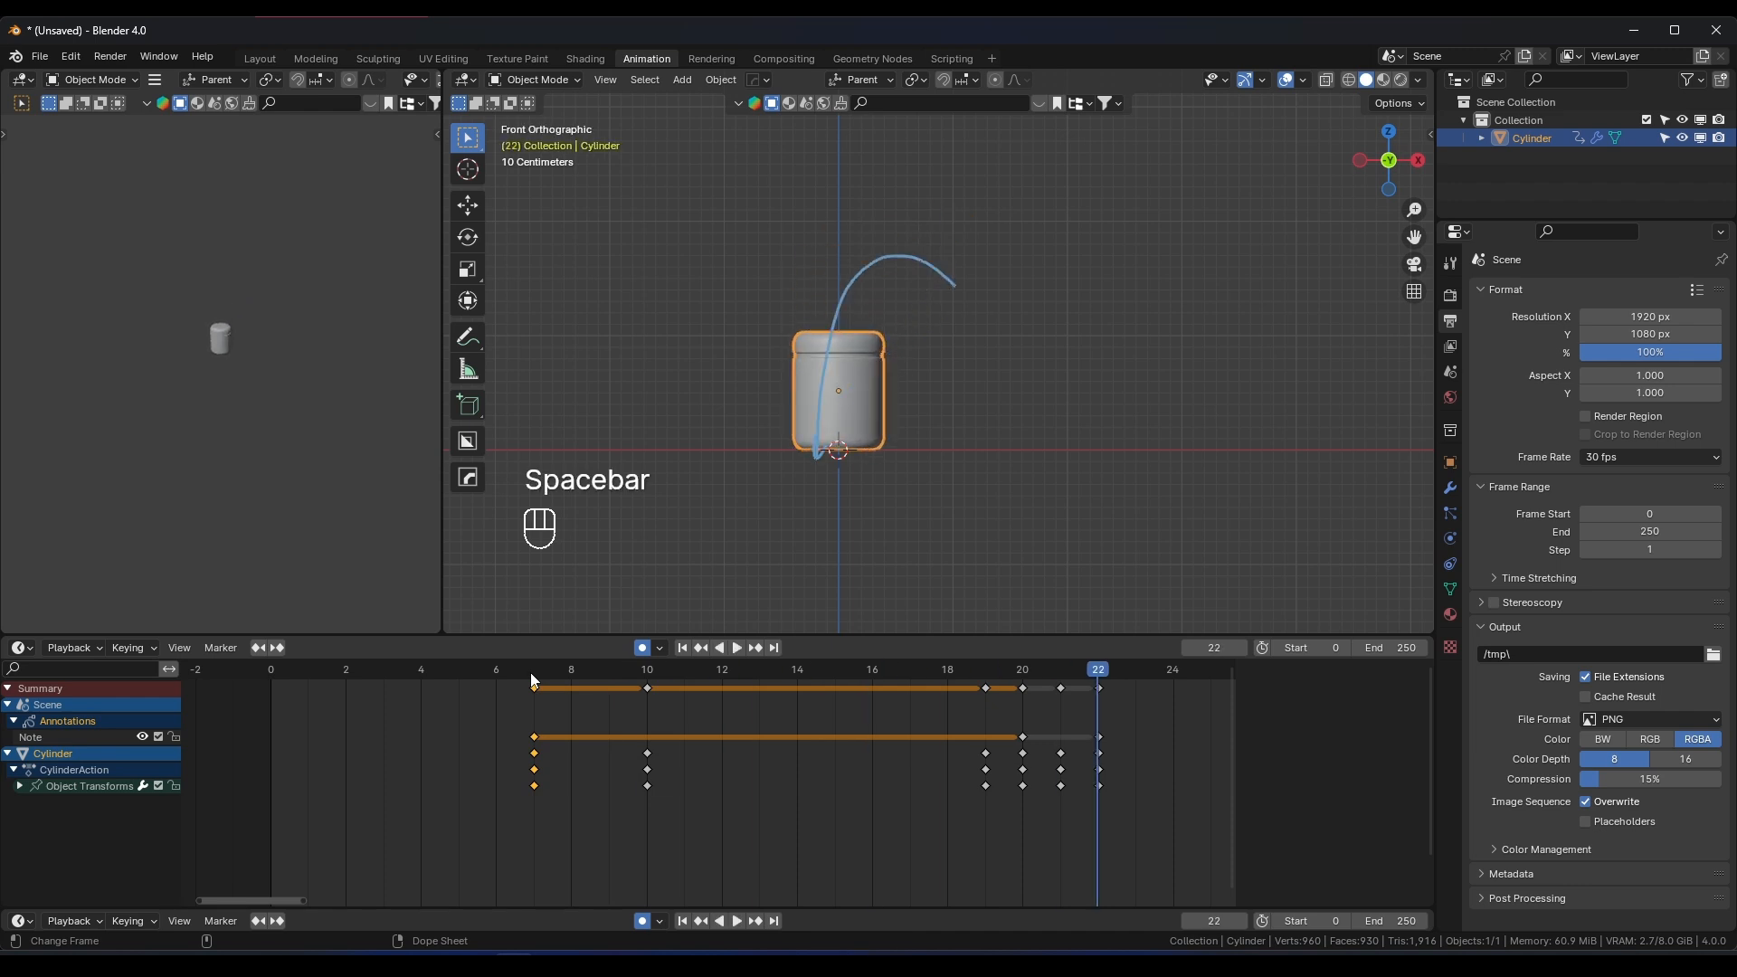
At frame 10, rotate the jar about -12° around the X axis
left_click(534, 671)
left_click_drag(536, 672, 647, 669)
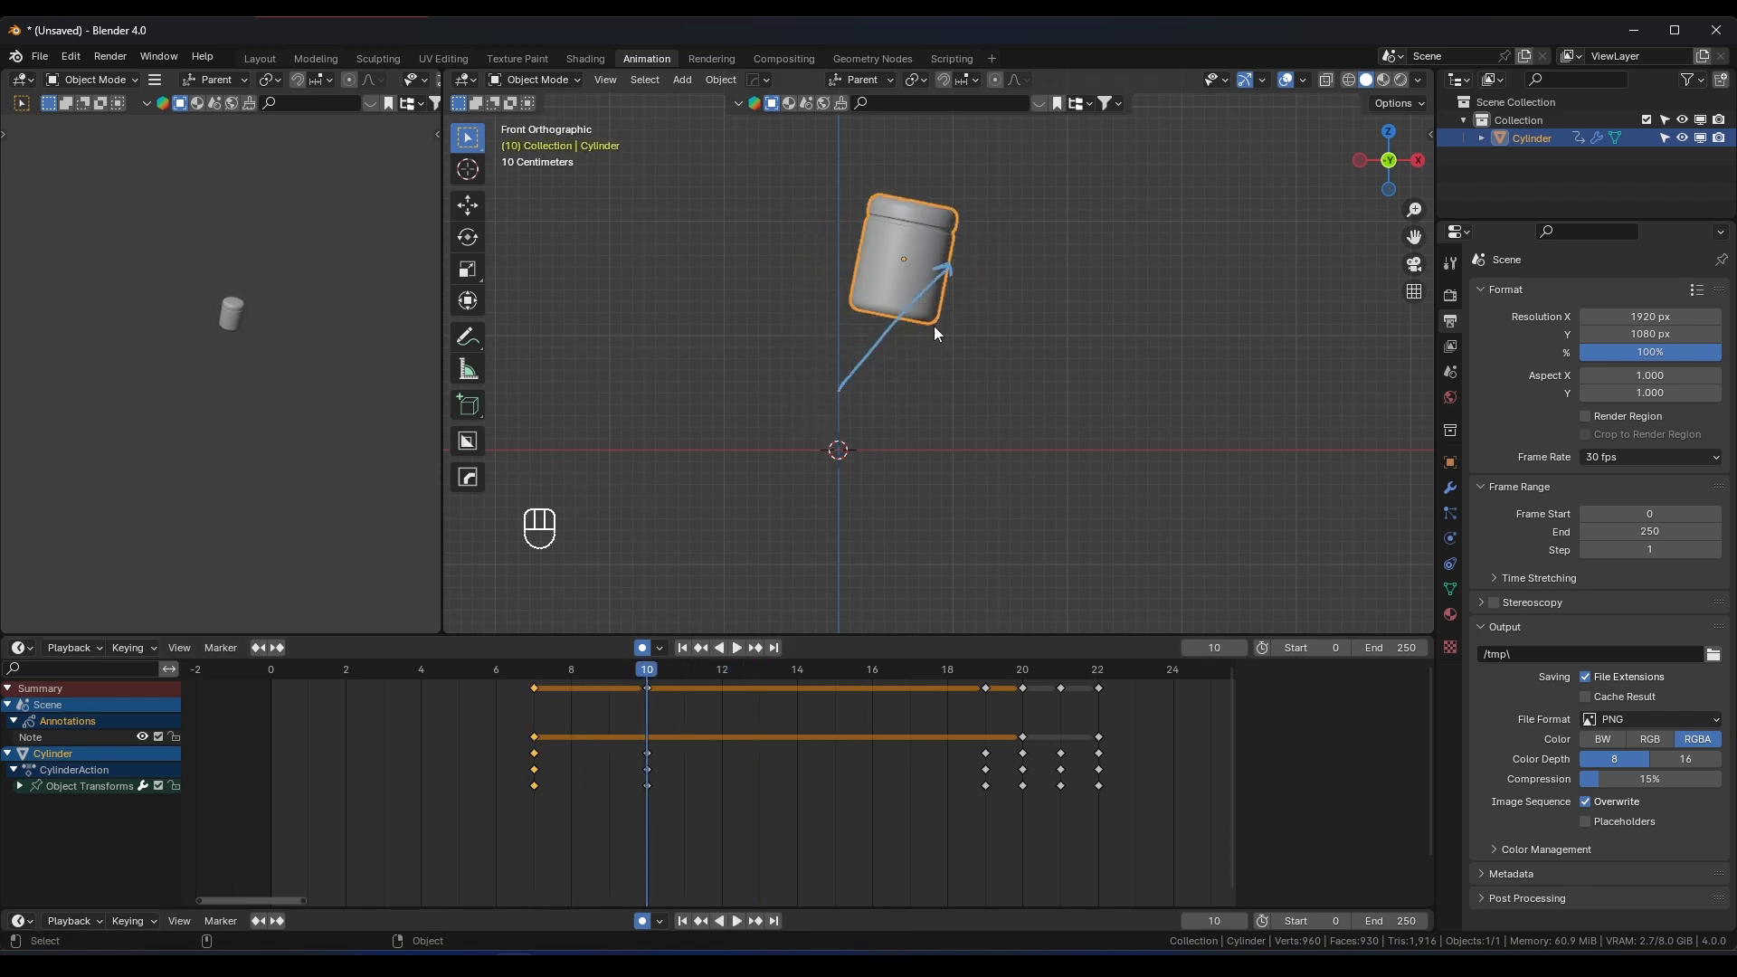
middle_click_drag(933, 333, 1053, 327)
key("r")
key("x")
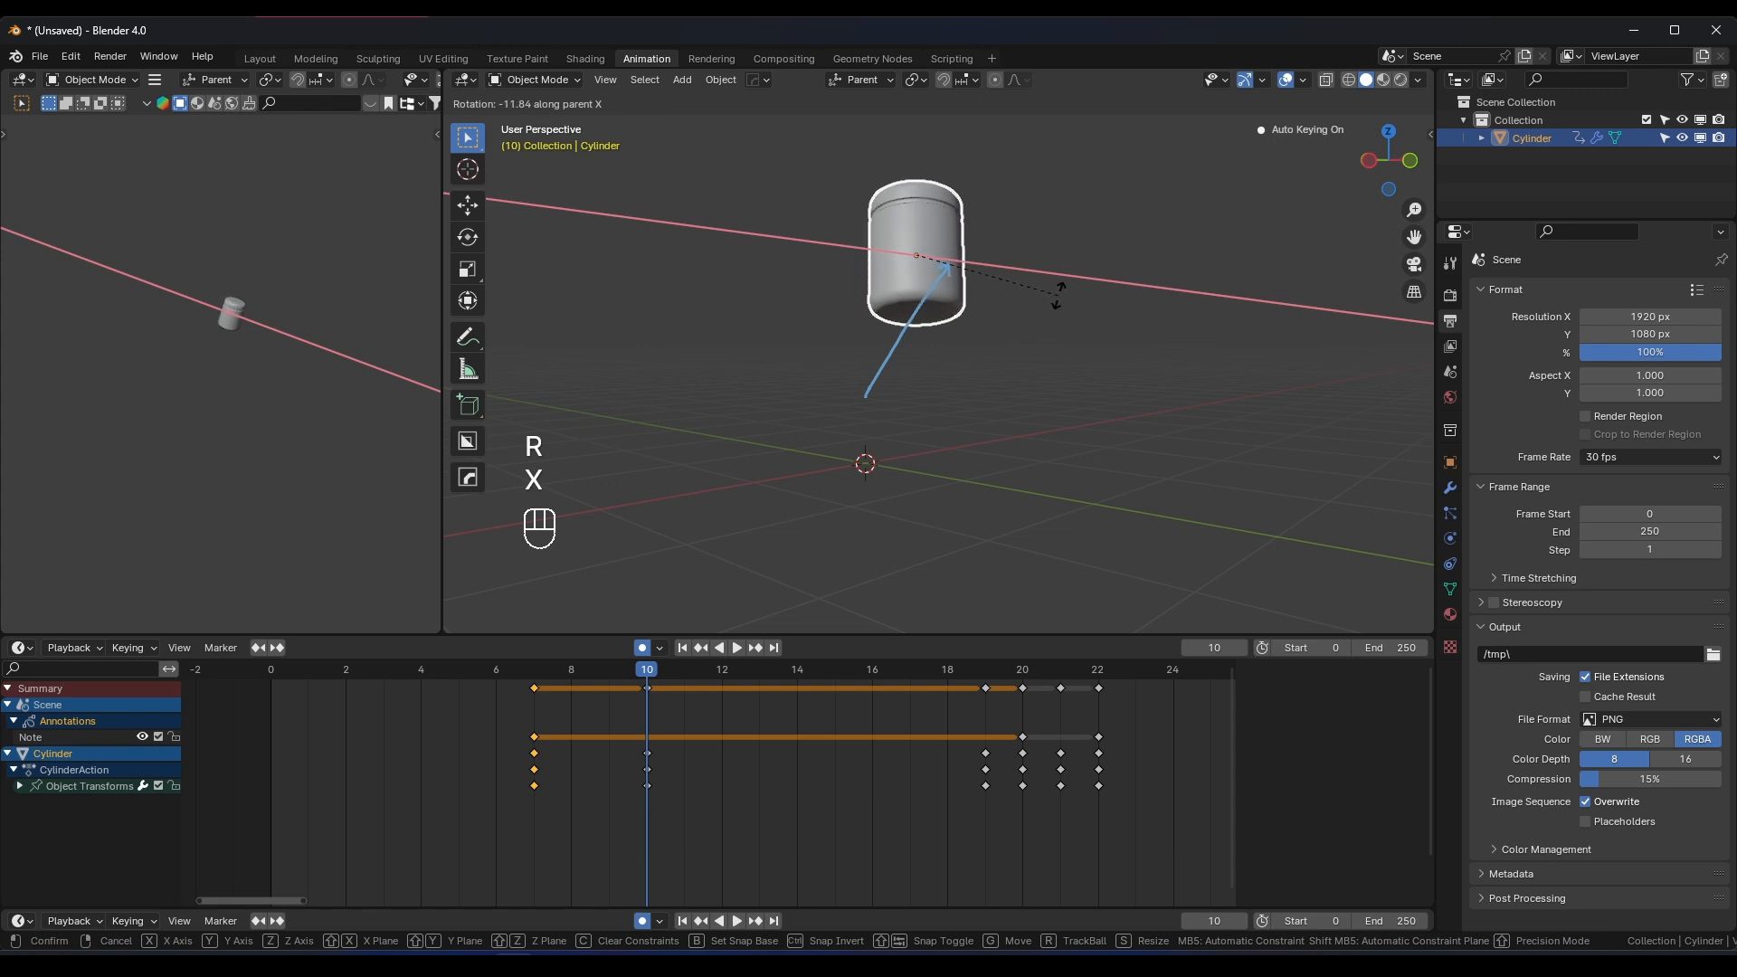
left_click(1059, 294)
Replay the motion repeatedly in front view to examine the jar's tumble between frames 7 and 22
left_click(534, 671)
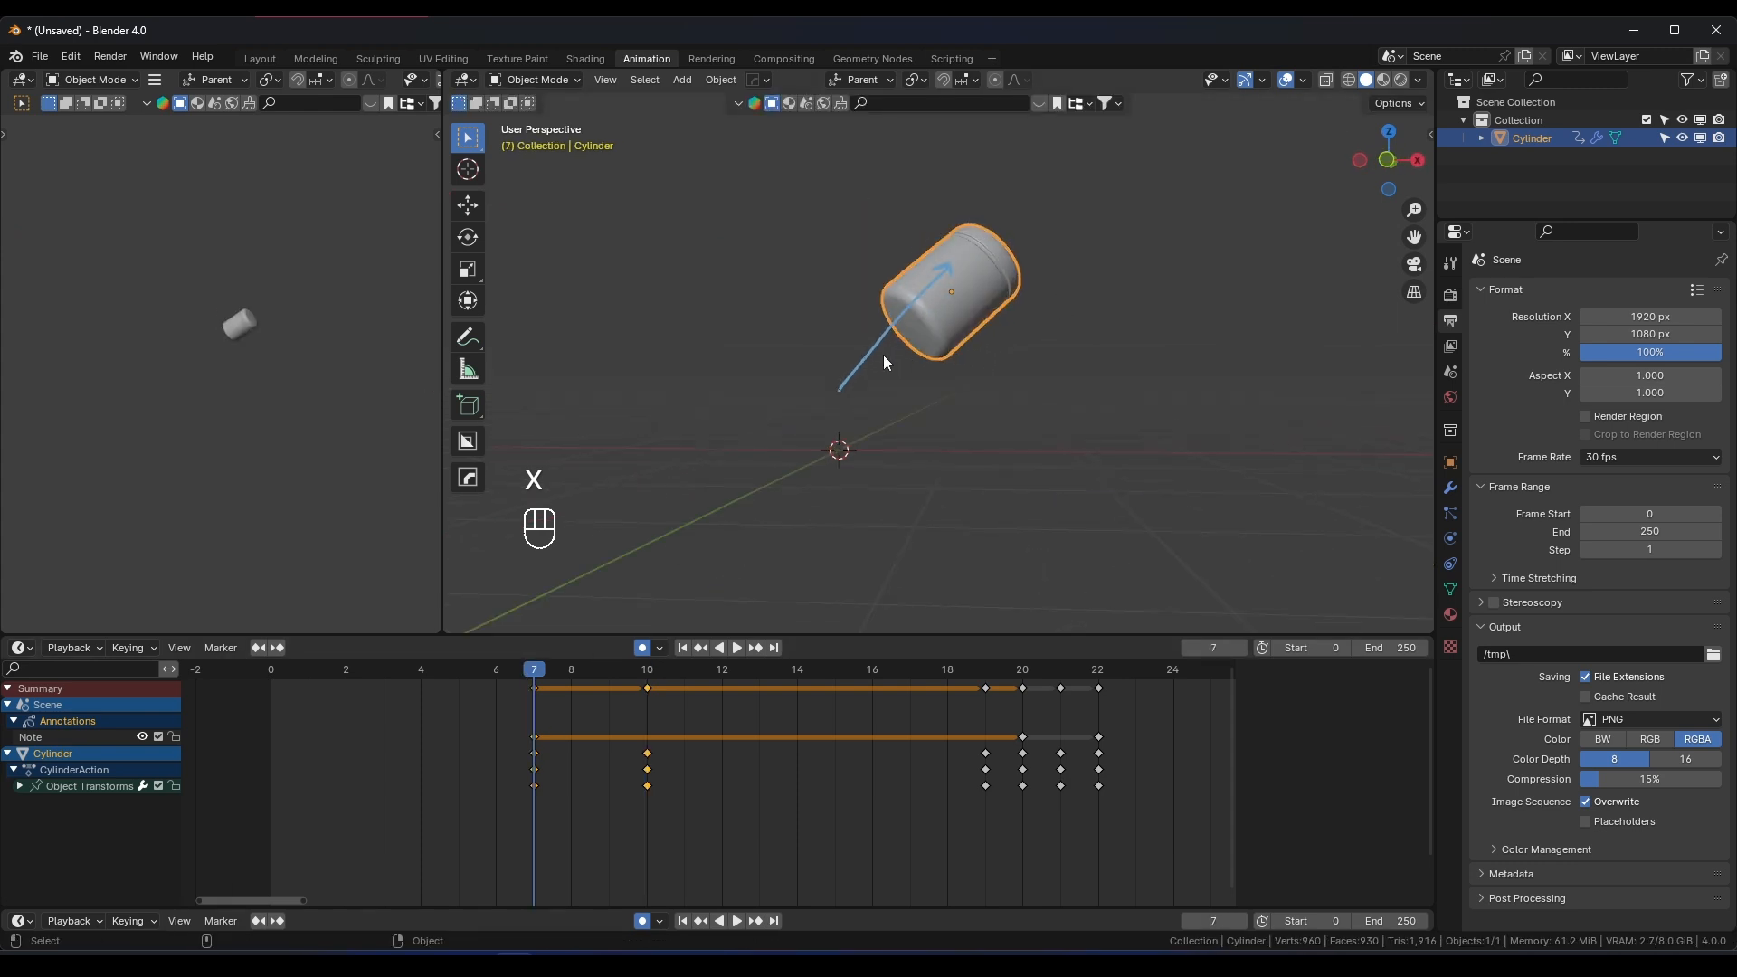
key("KP_0")
key("KP_1")
key("space")
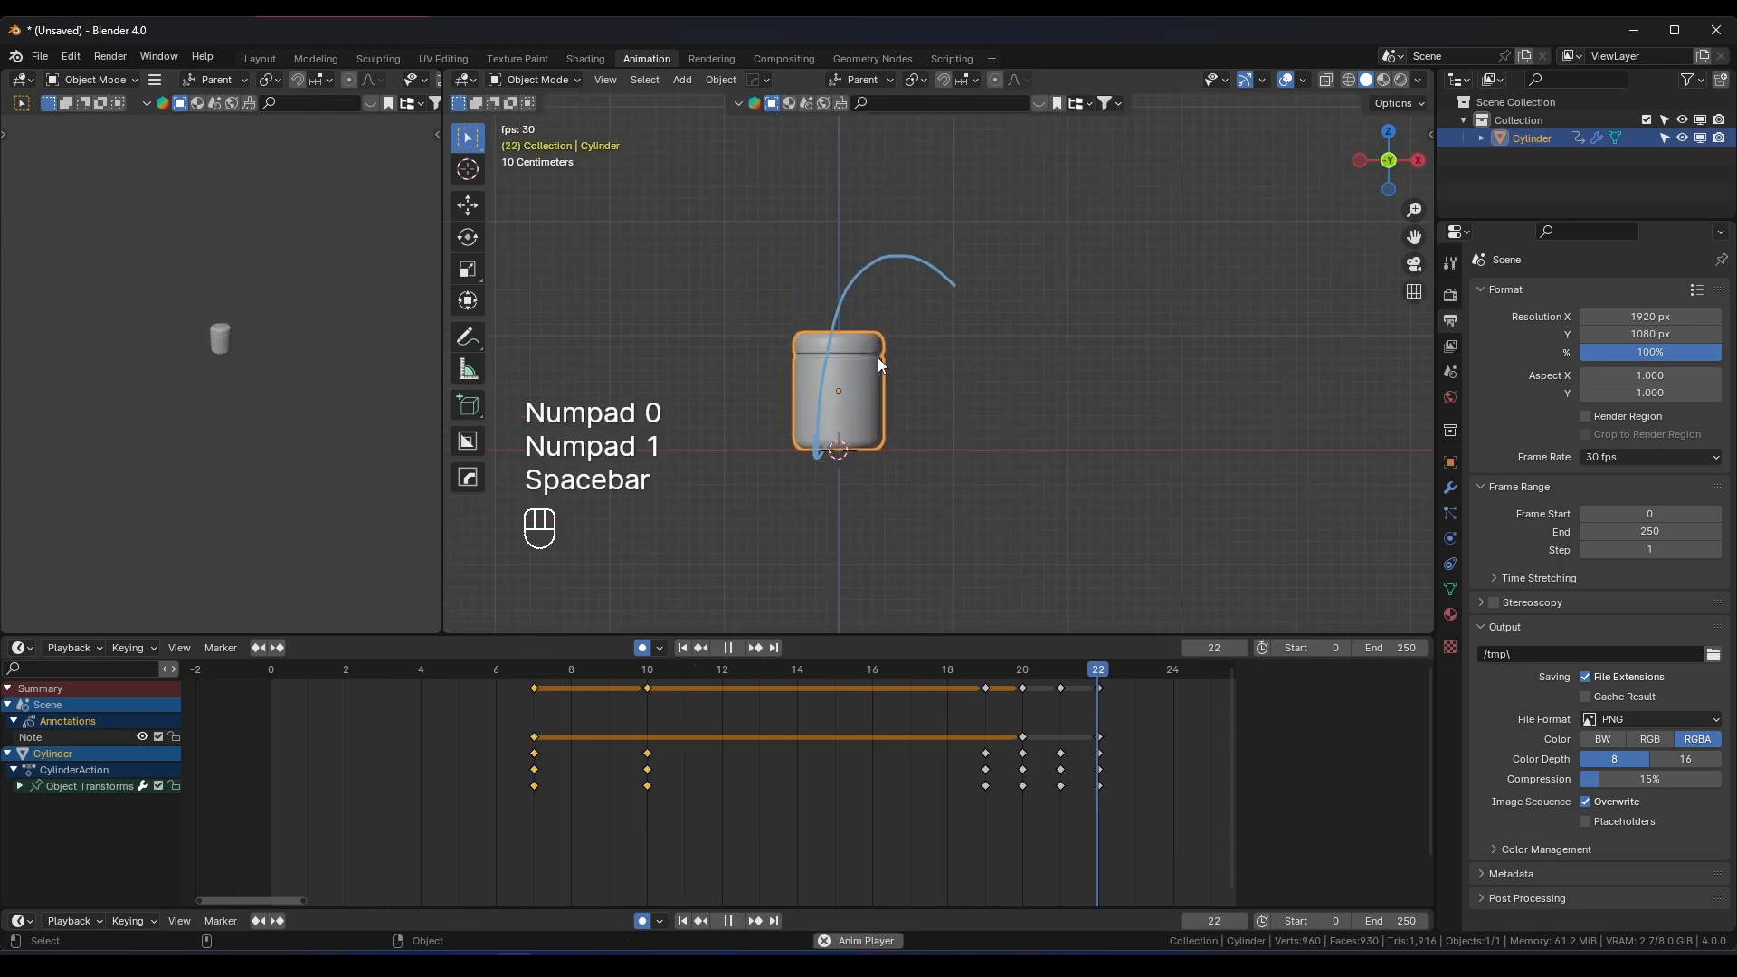
key("space")
left_click(514, 673)
key("space")
left_click(513, 673)
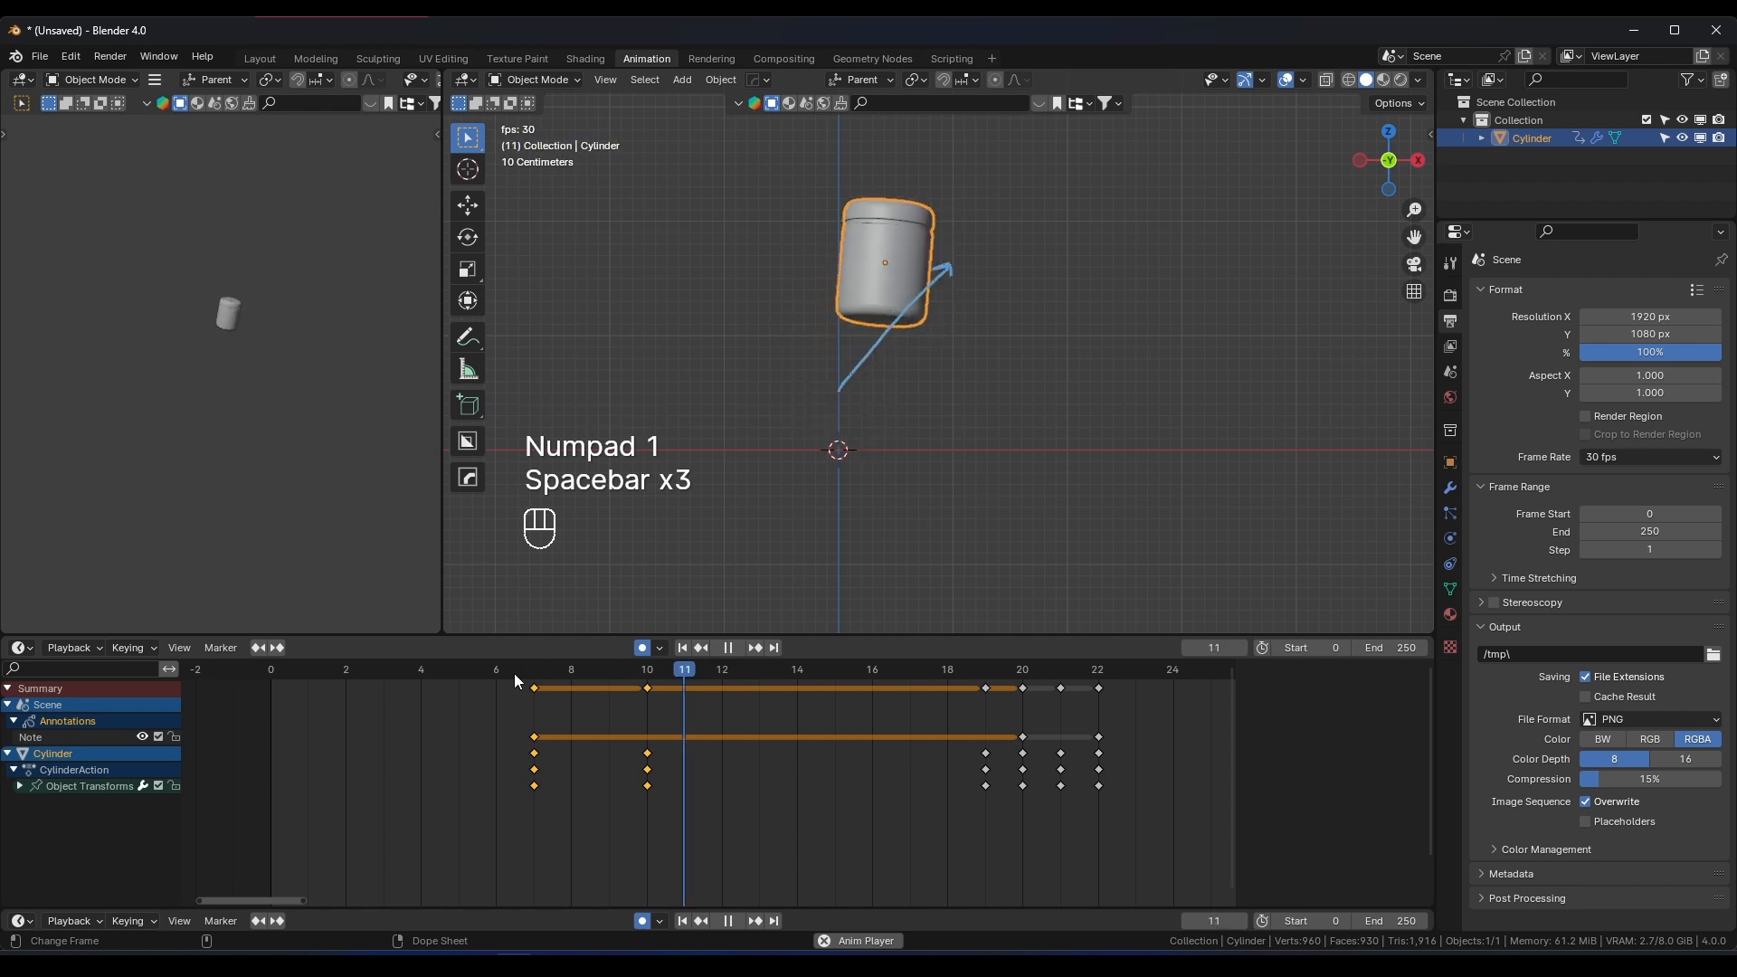
key("space")
left_click(514, 673)
key("space")
key("space")
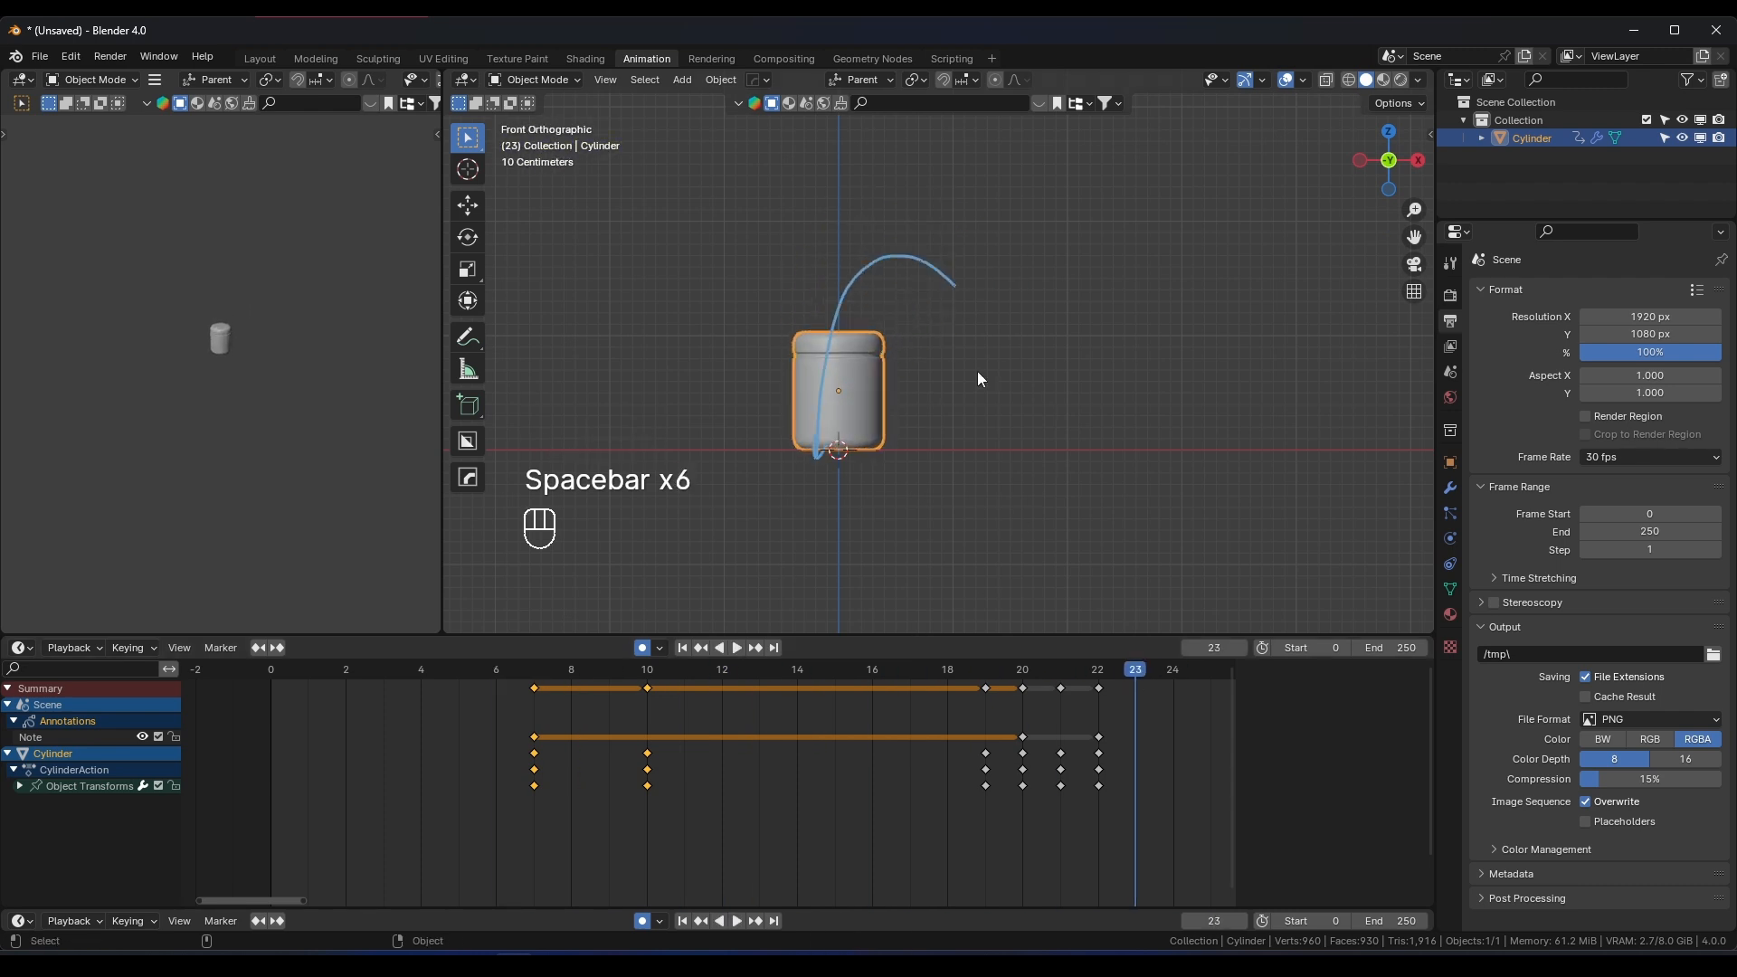
Delete the annotation layer holding the hand-drawn motion path, and return to the selection tool with the jar selected
scroll(977, 370, "down", 1)
middle_click_drag(888, 378, 839, 445, "shift")
scroll(874, 374, "up", 4)
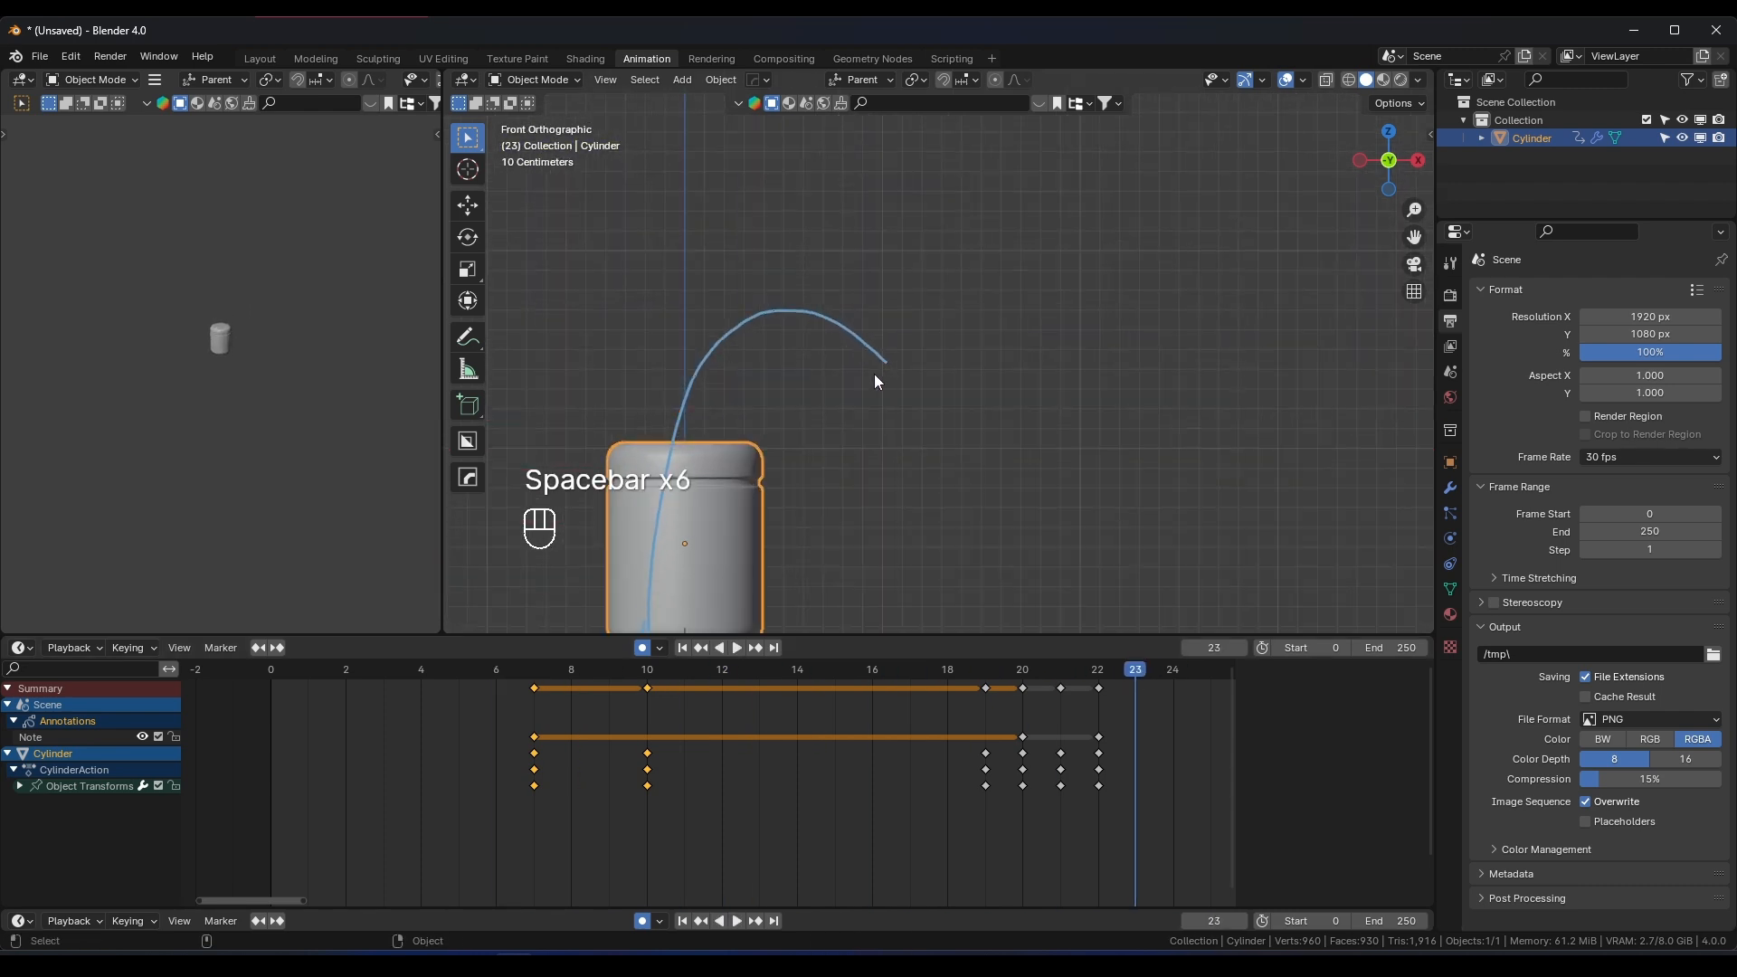
left_click(467, 337)
right_click(670, 327)
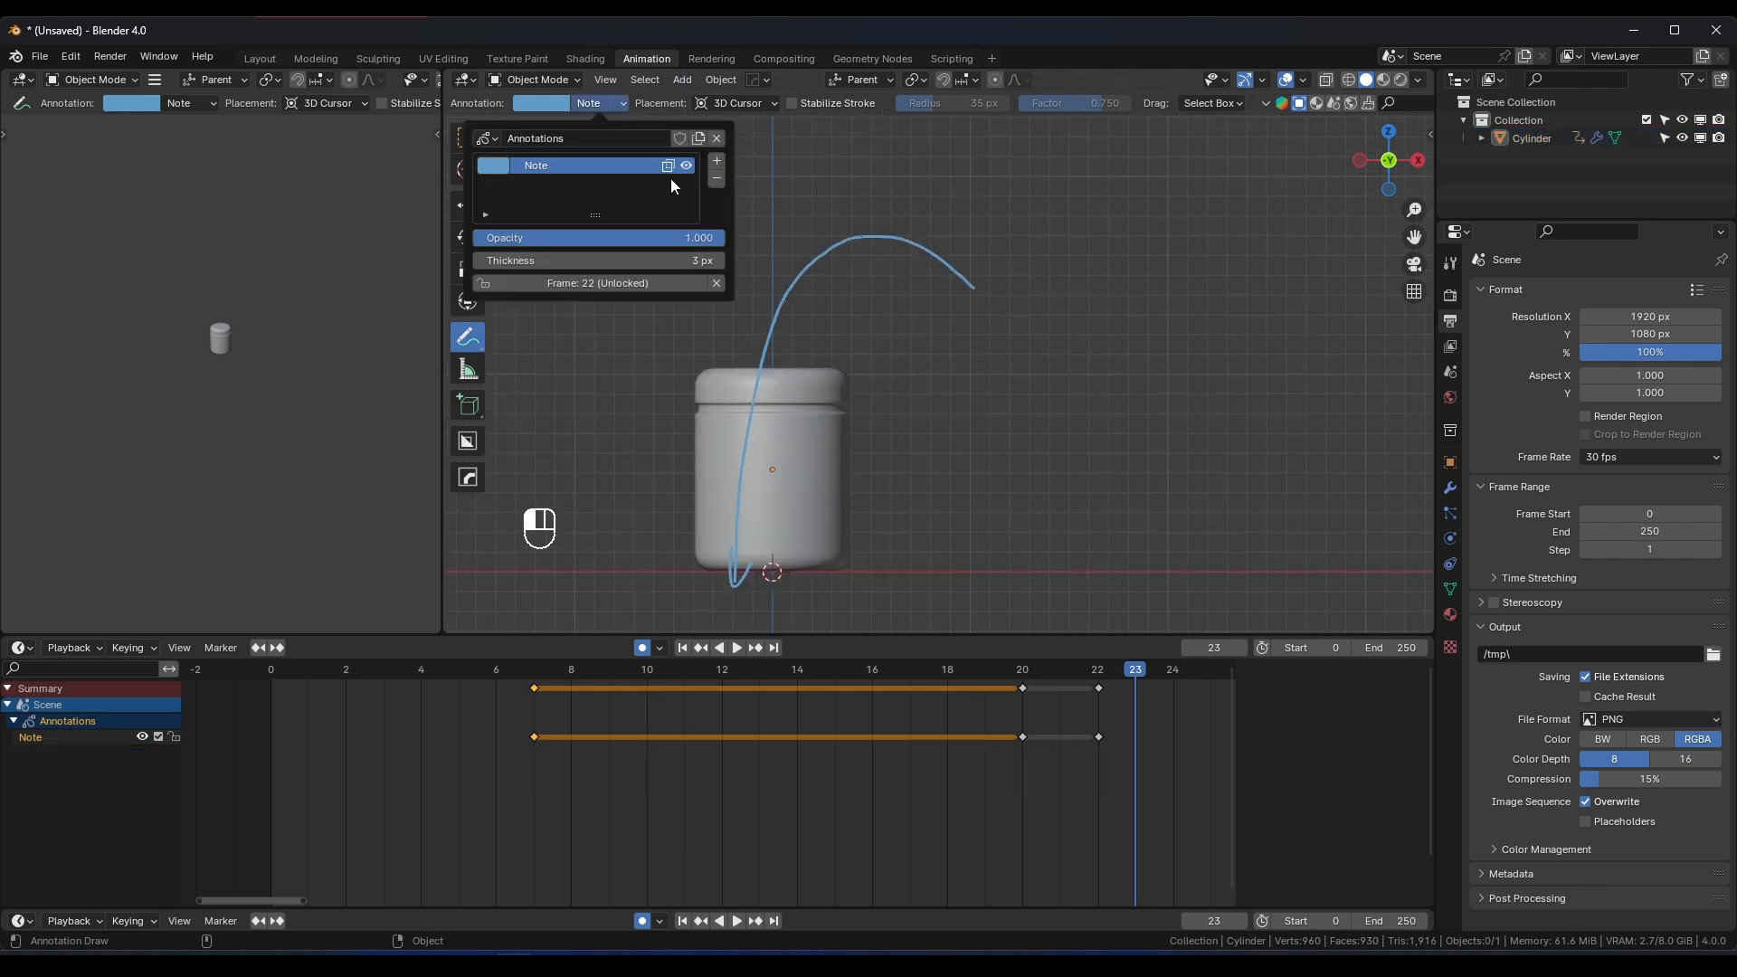
left_click(710, 163)
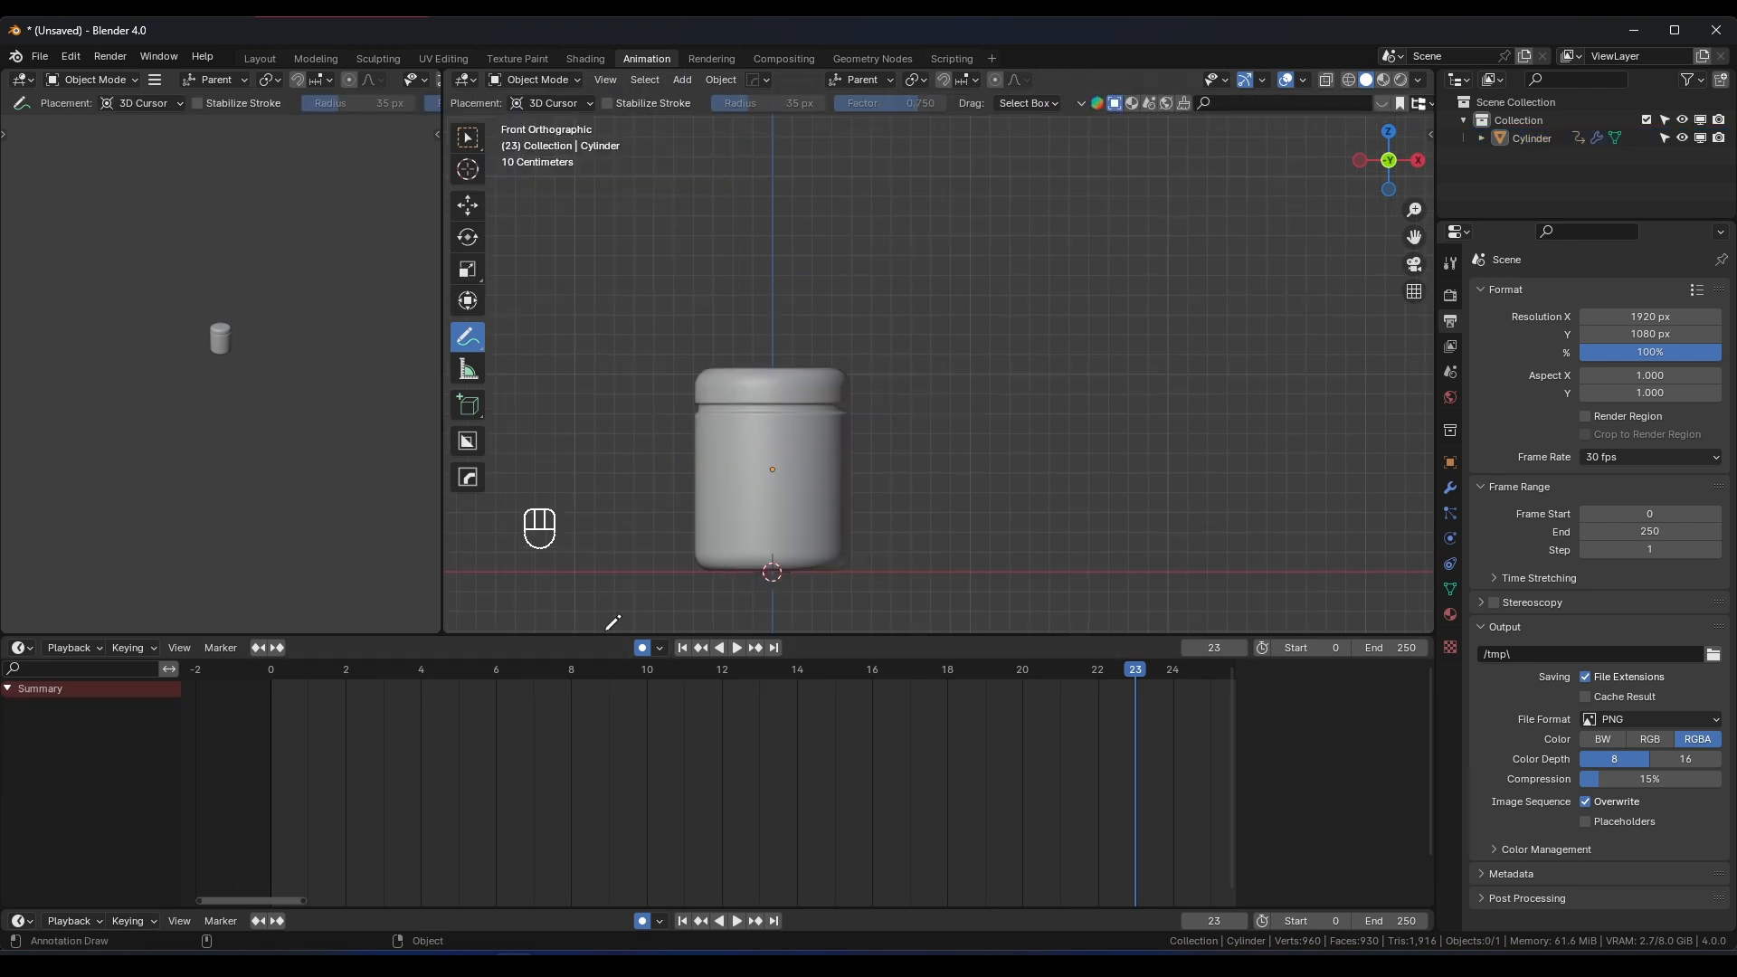
middle_click_drag(823, 469, 916, 448, "shift")
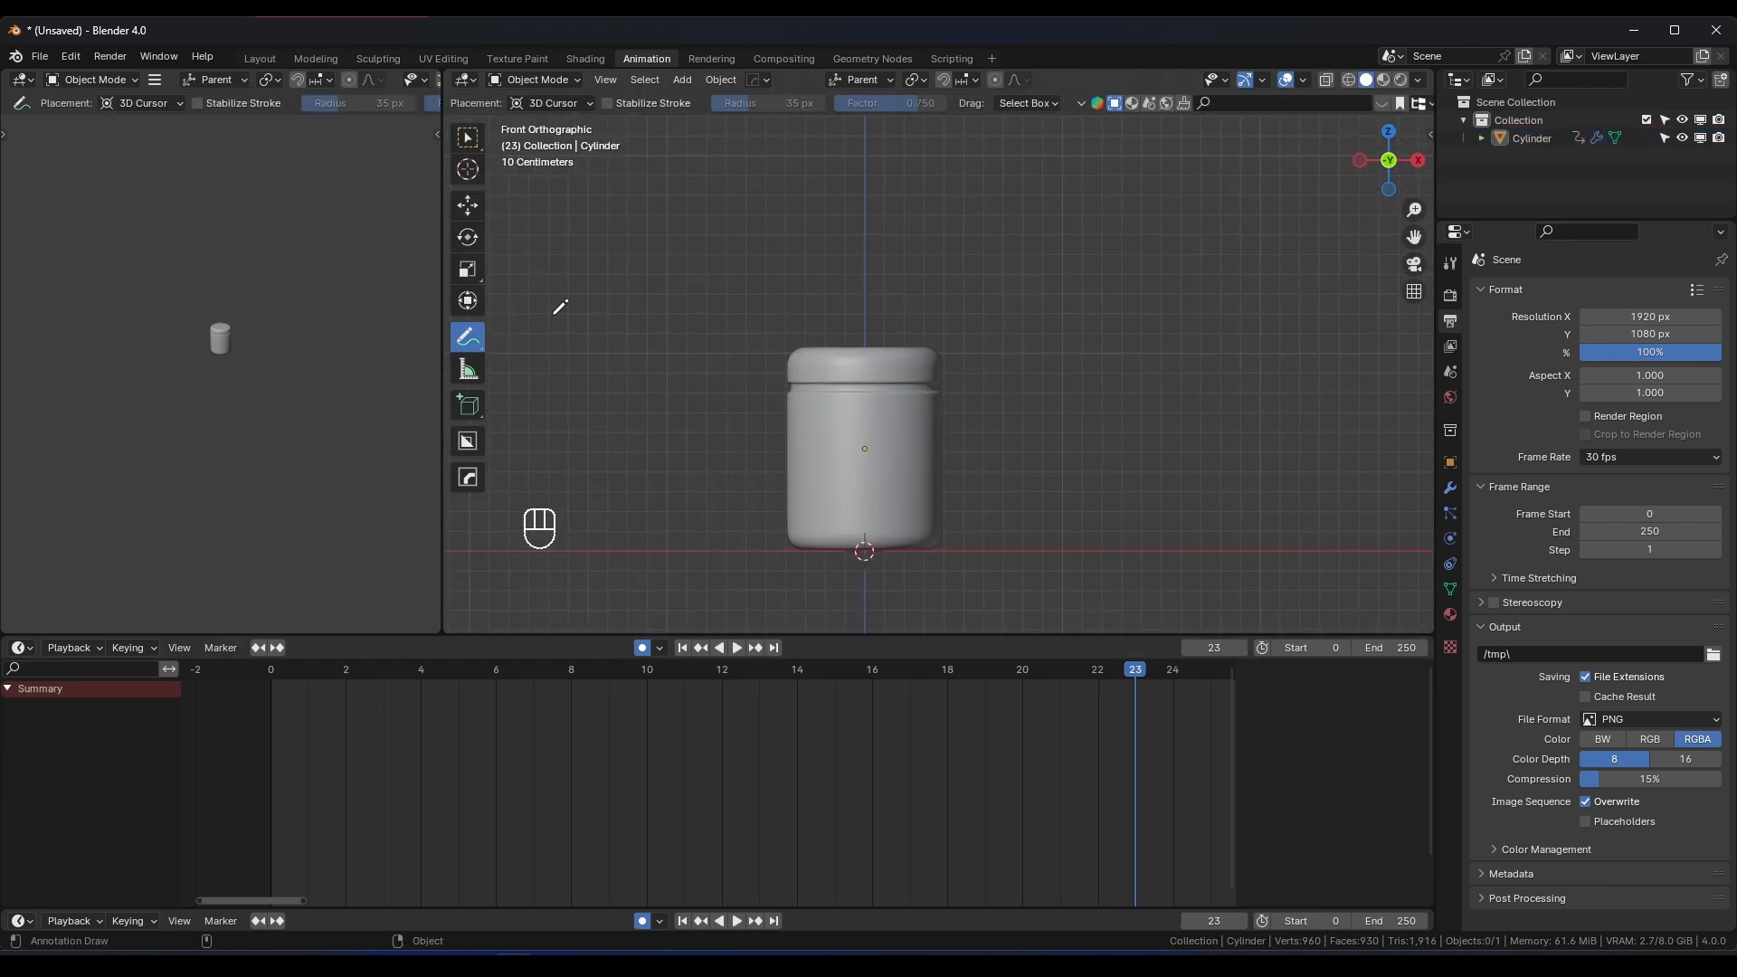
left_click(477, 141)
middle_click_drag(933, 387, 899, 407, "shift")
left_click(899, 485)
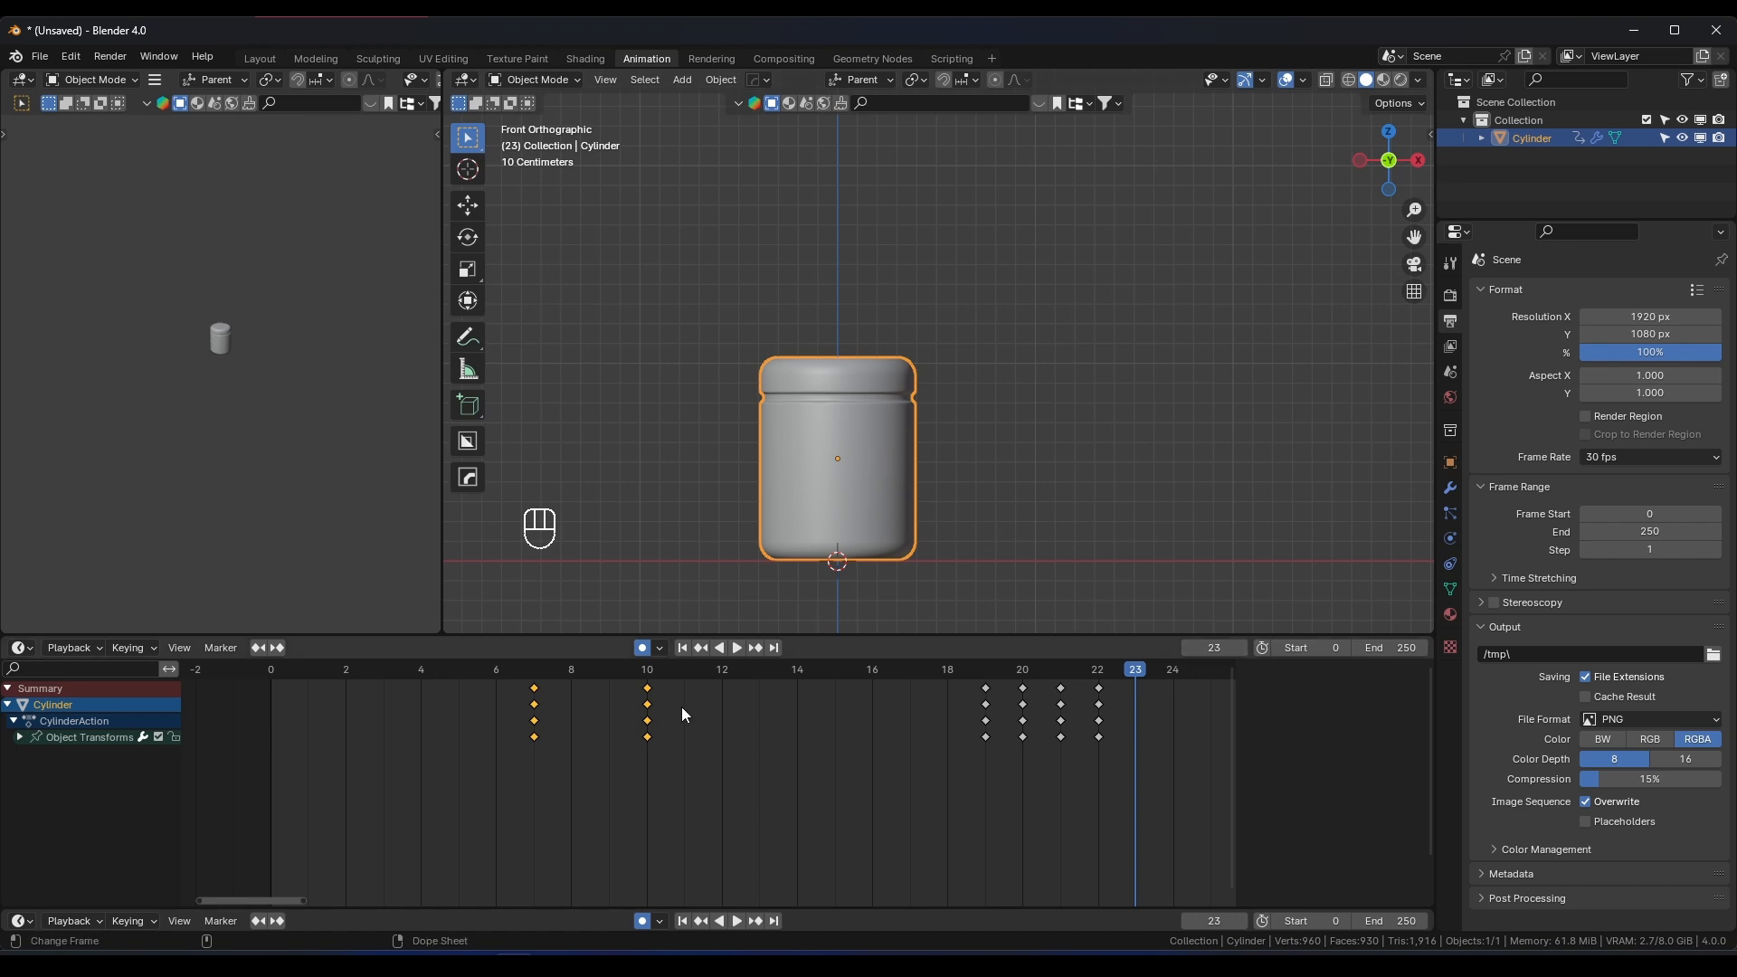
Return to frame 0 and set the animation's end frame to 60
left_click_drag(633, 669, 245, 676)
scroll(861, 740, "down", 5)
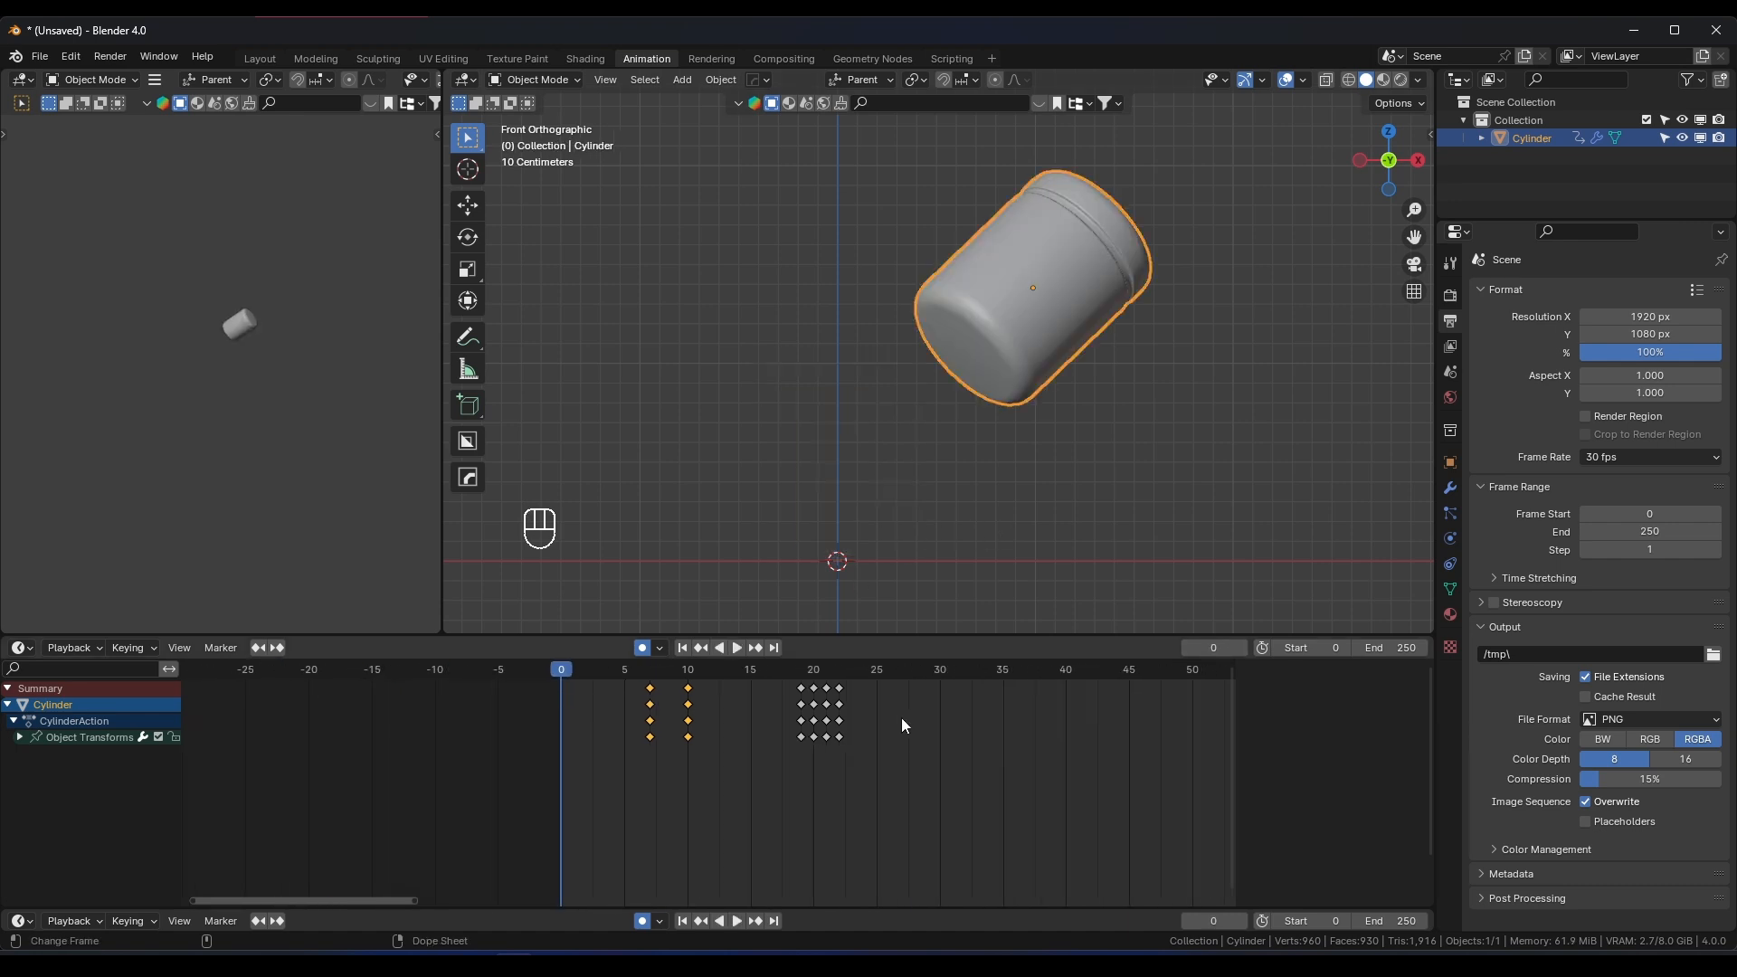
scroll(901, 718, "down", 4)
middle_click_drag(1141, 699, 904, 731, "shift")
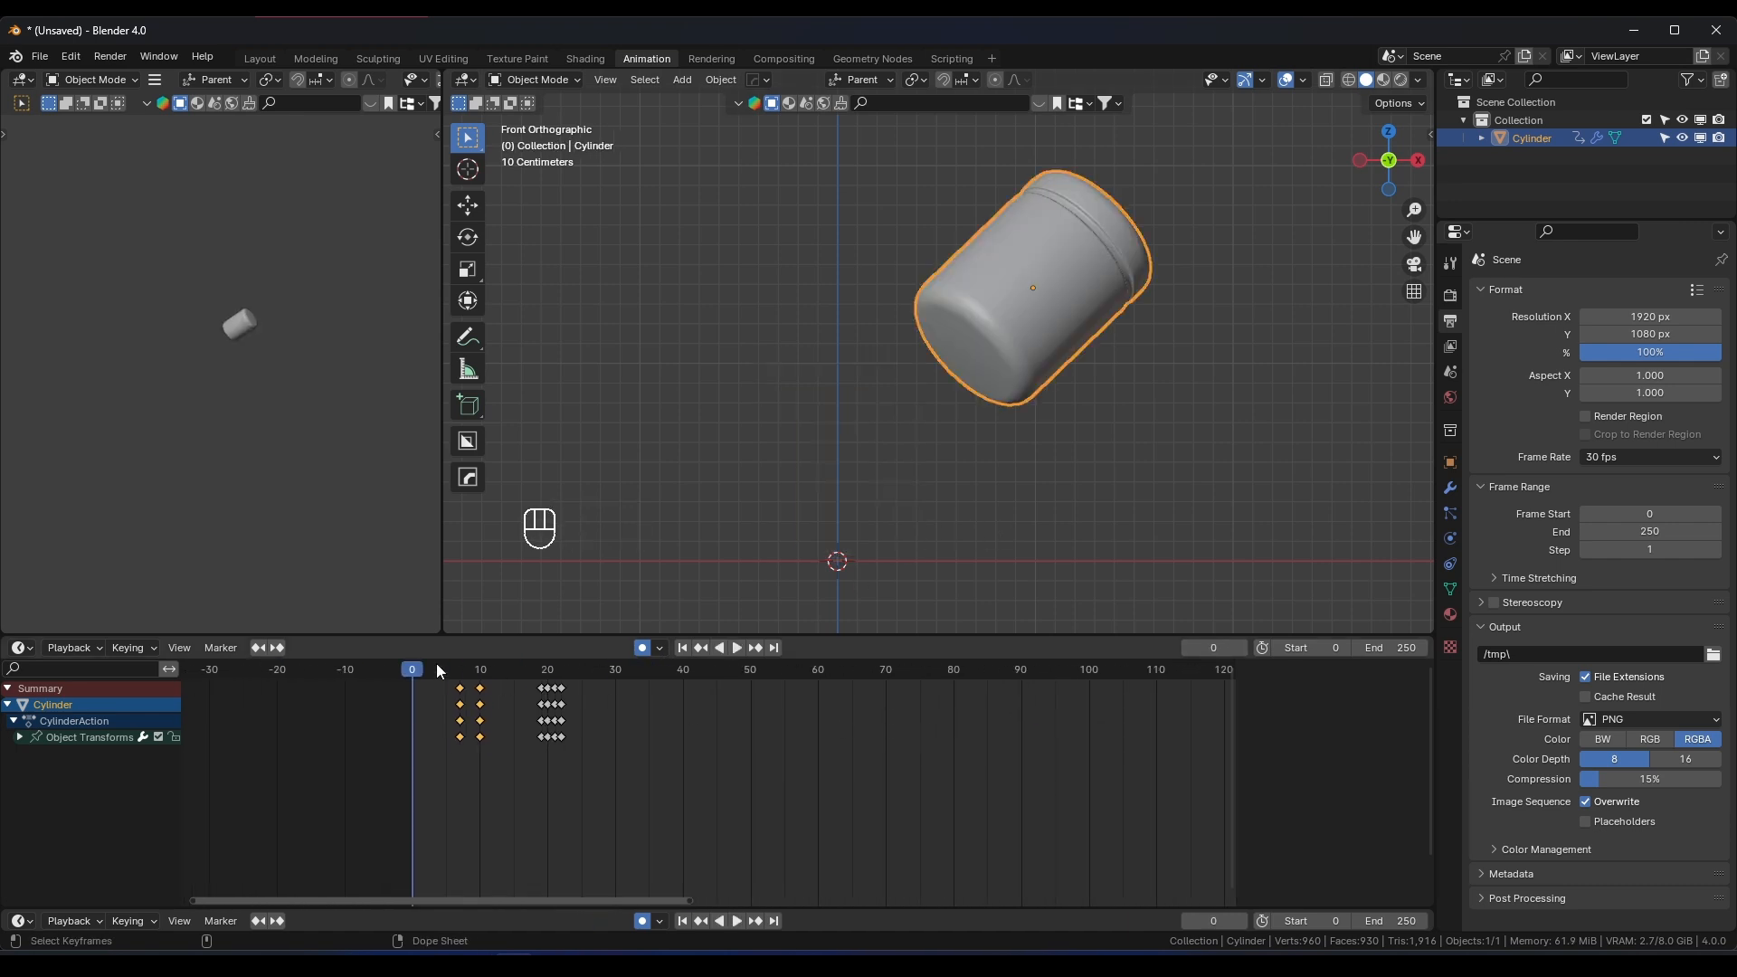
left_click(1411, 648)
type("60")
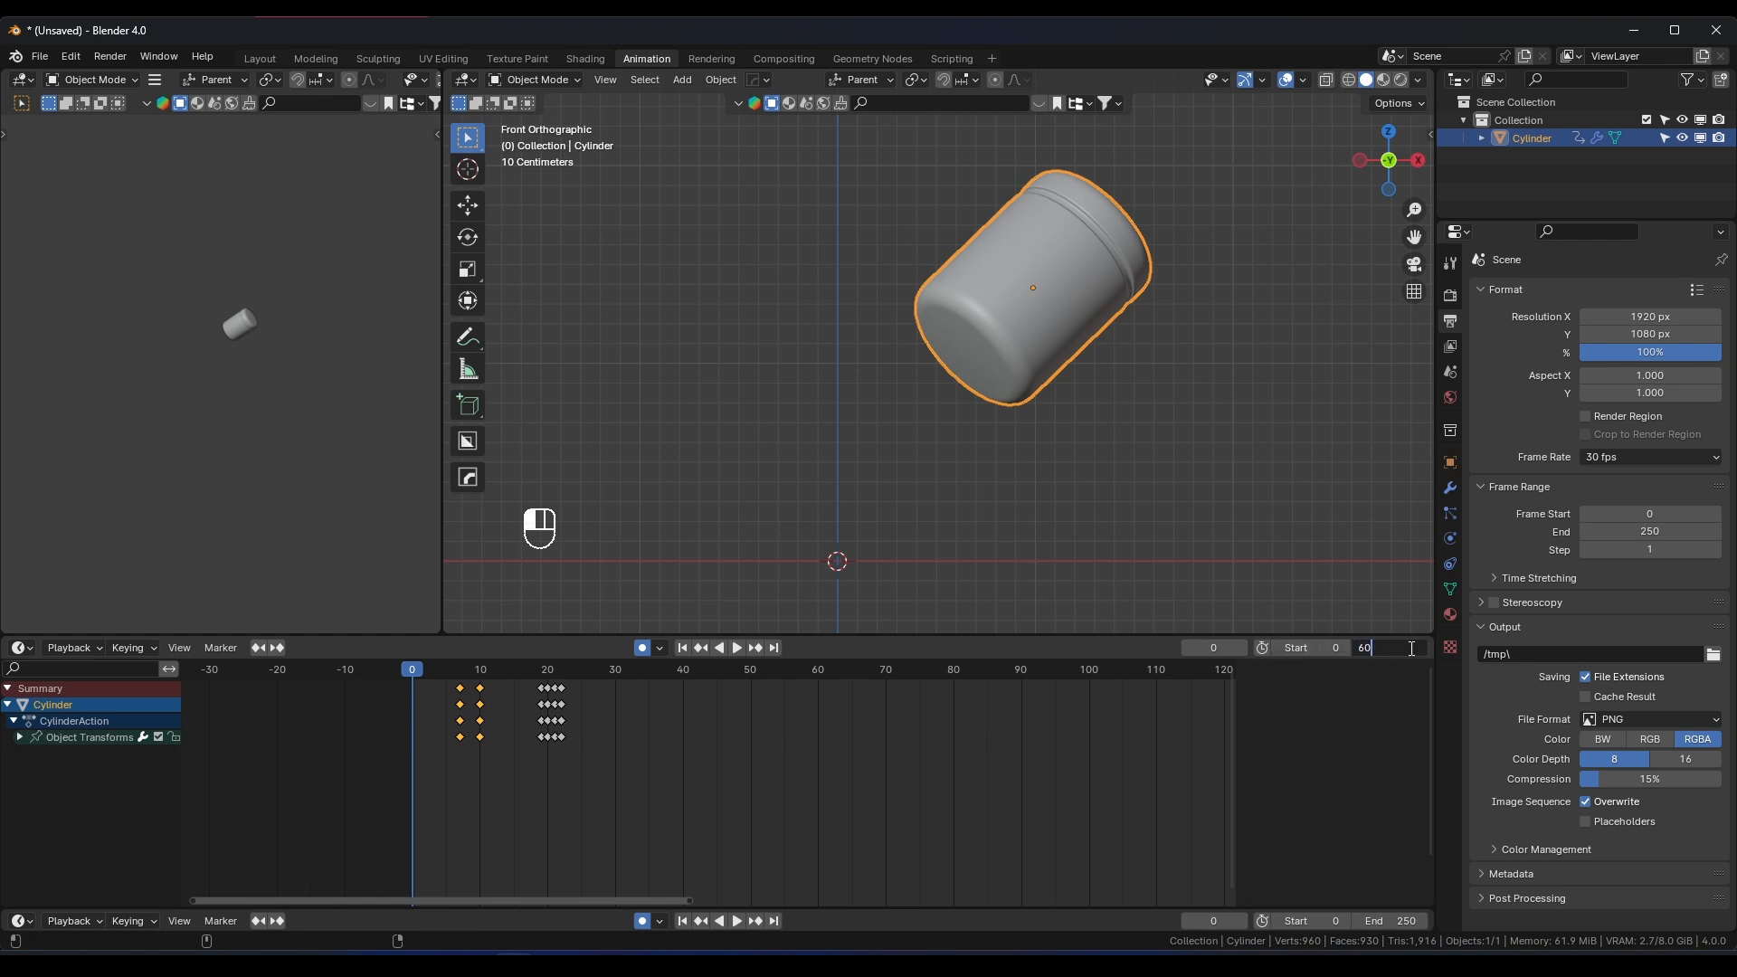
key("Return")
scroll(716, 720, "up", 1)
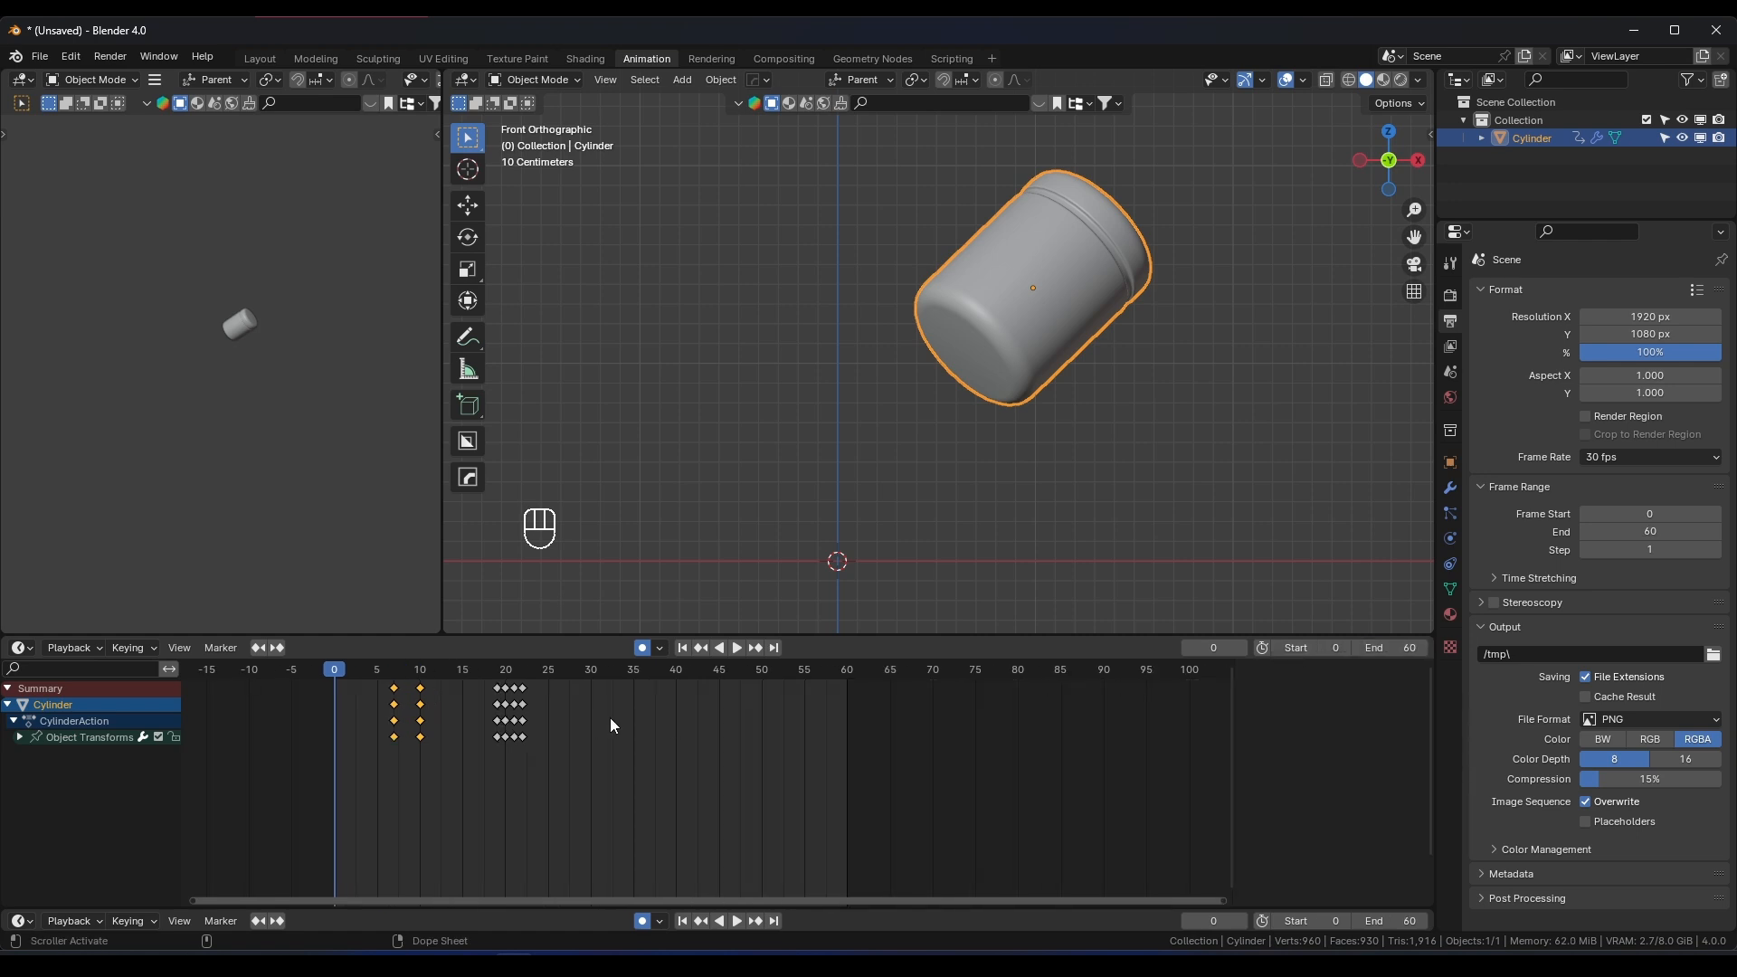
Play the animation from frame 0 through the landing to review the jar's motion in the shortened range
key("space")
key("space")
left_click(335, 669)
key("space")
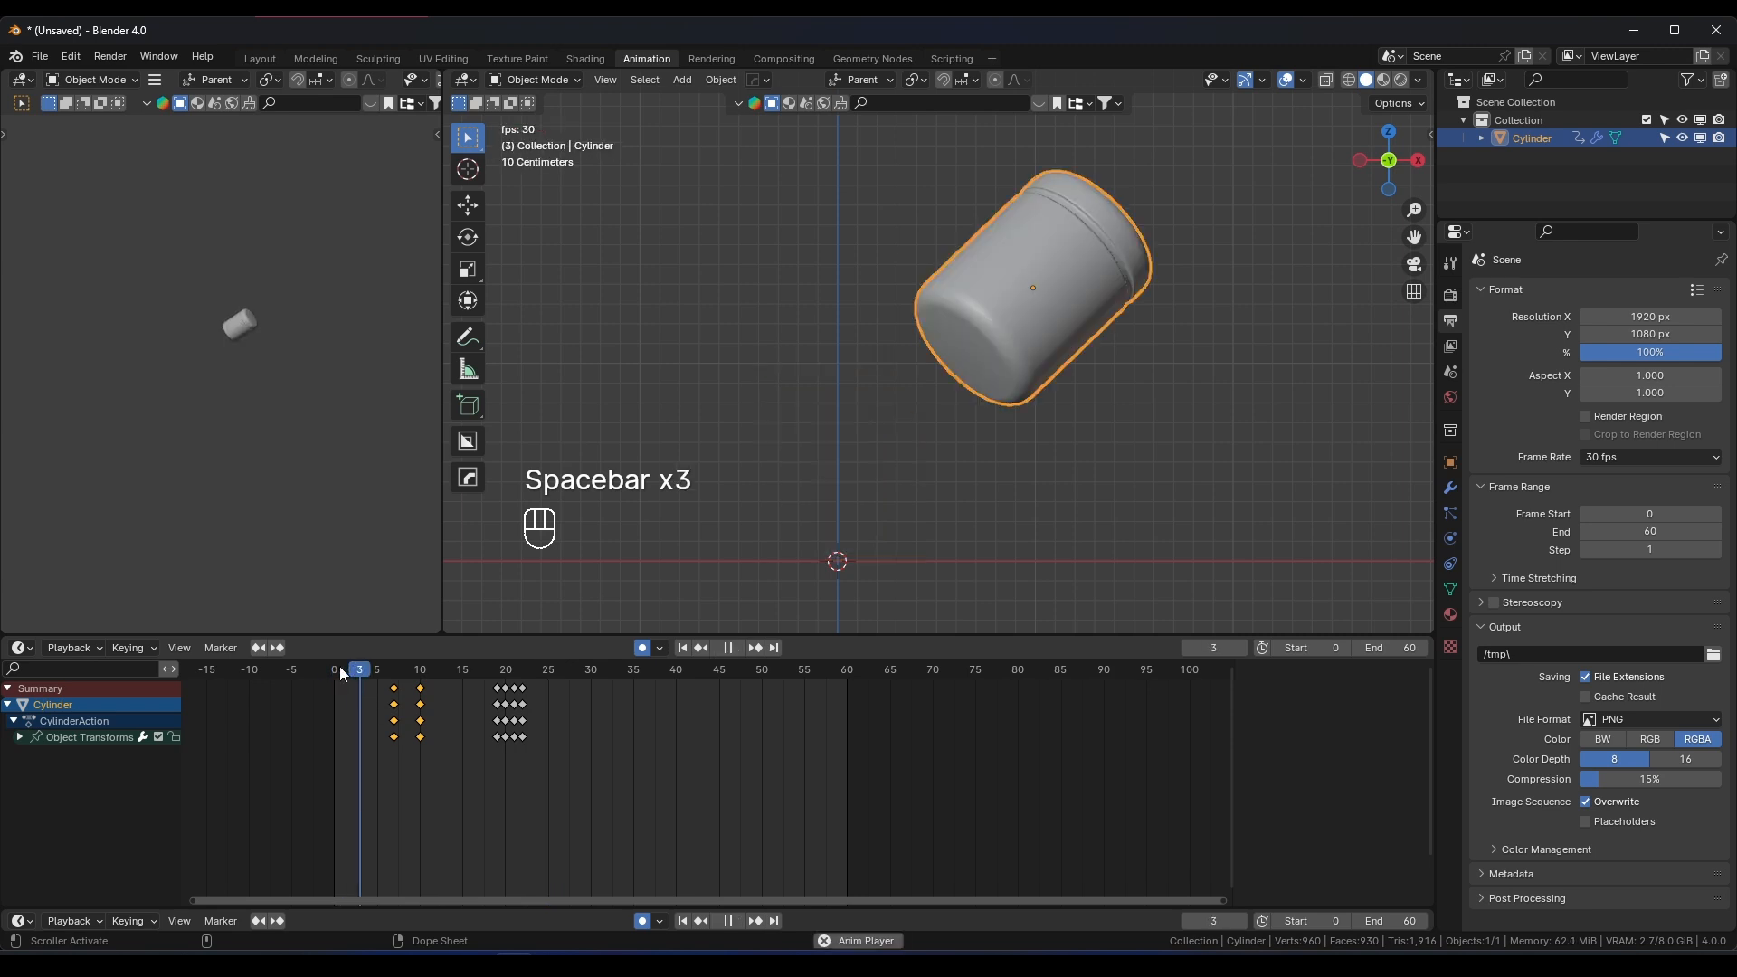
key("space")
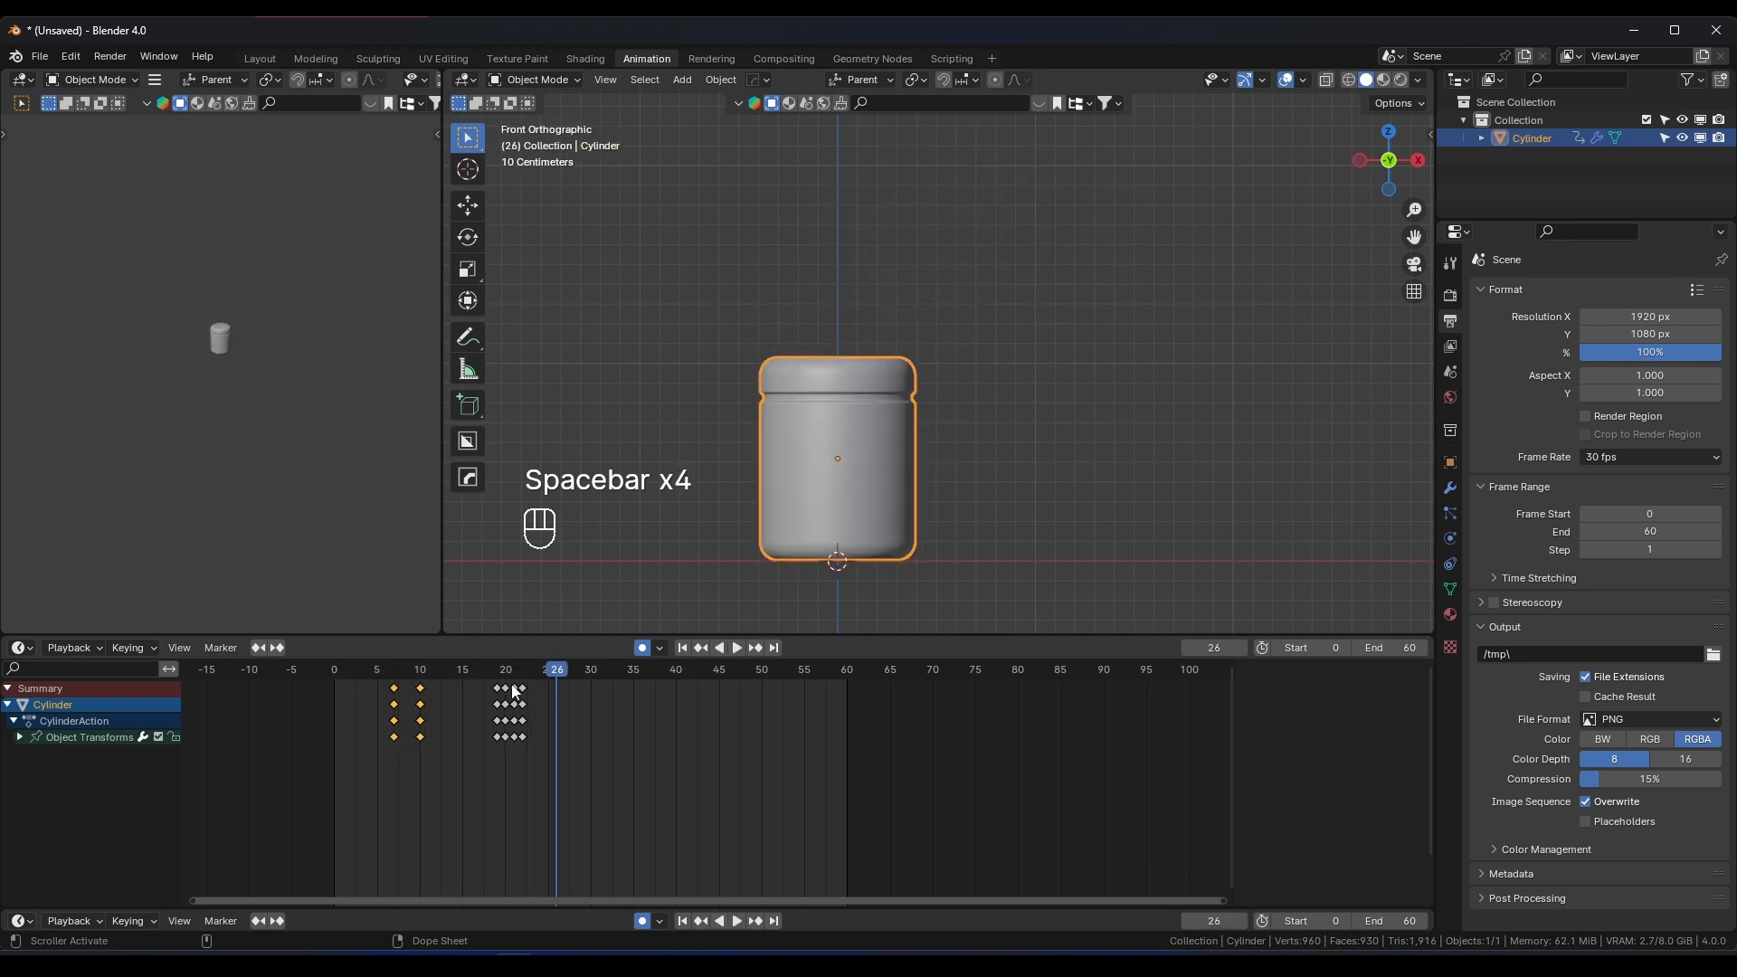
At frame 25, add an Empty at the 3D cursor beneath the jar and turn off automatic keyframing
left_click_drag(531, 670, 548, 669)
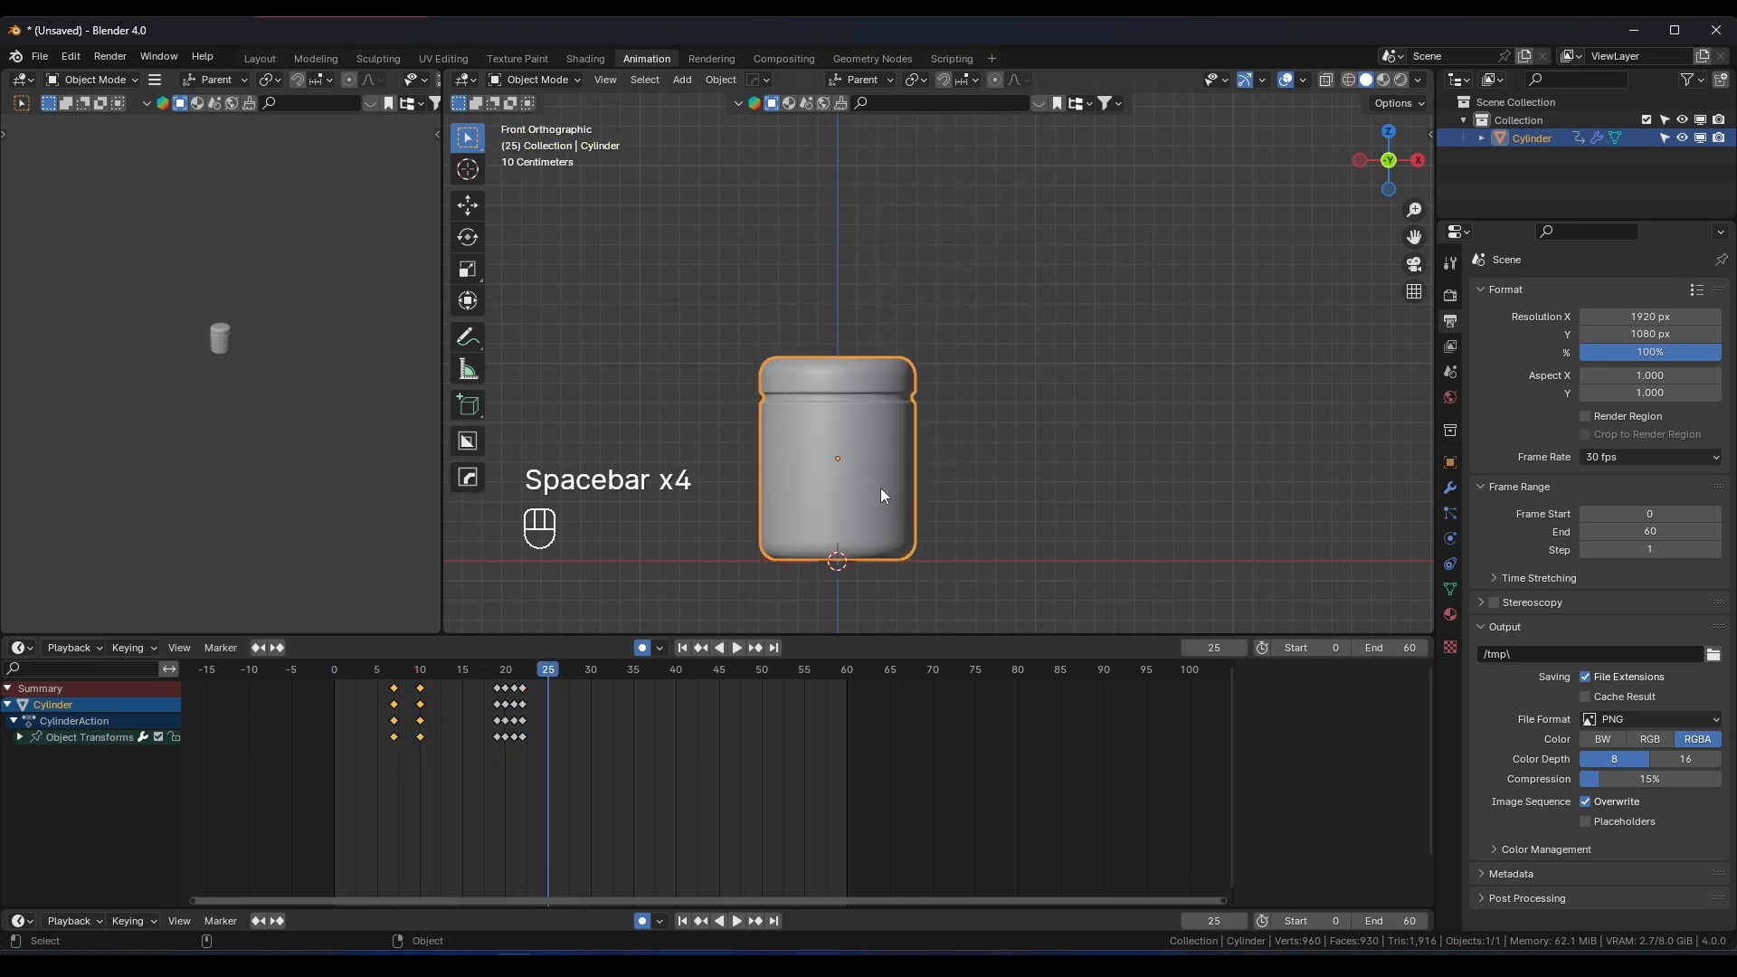
key("shift+a")
mouse_move(861, 483)
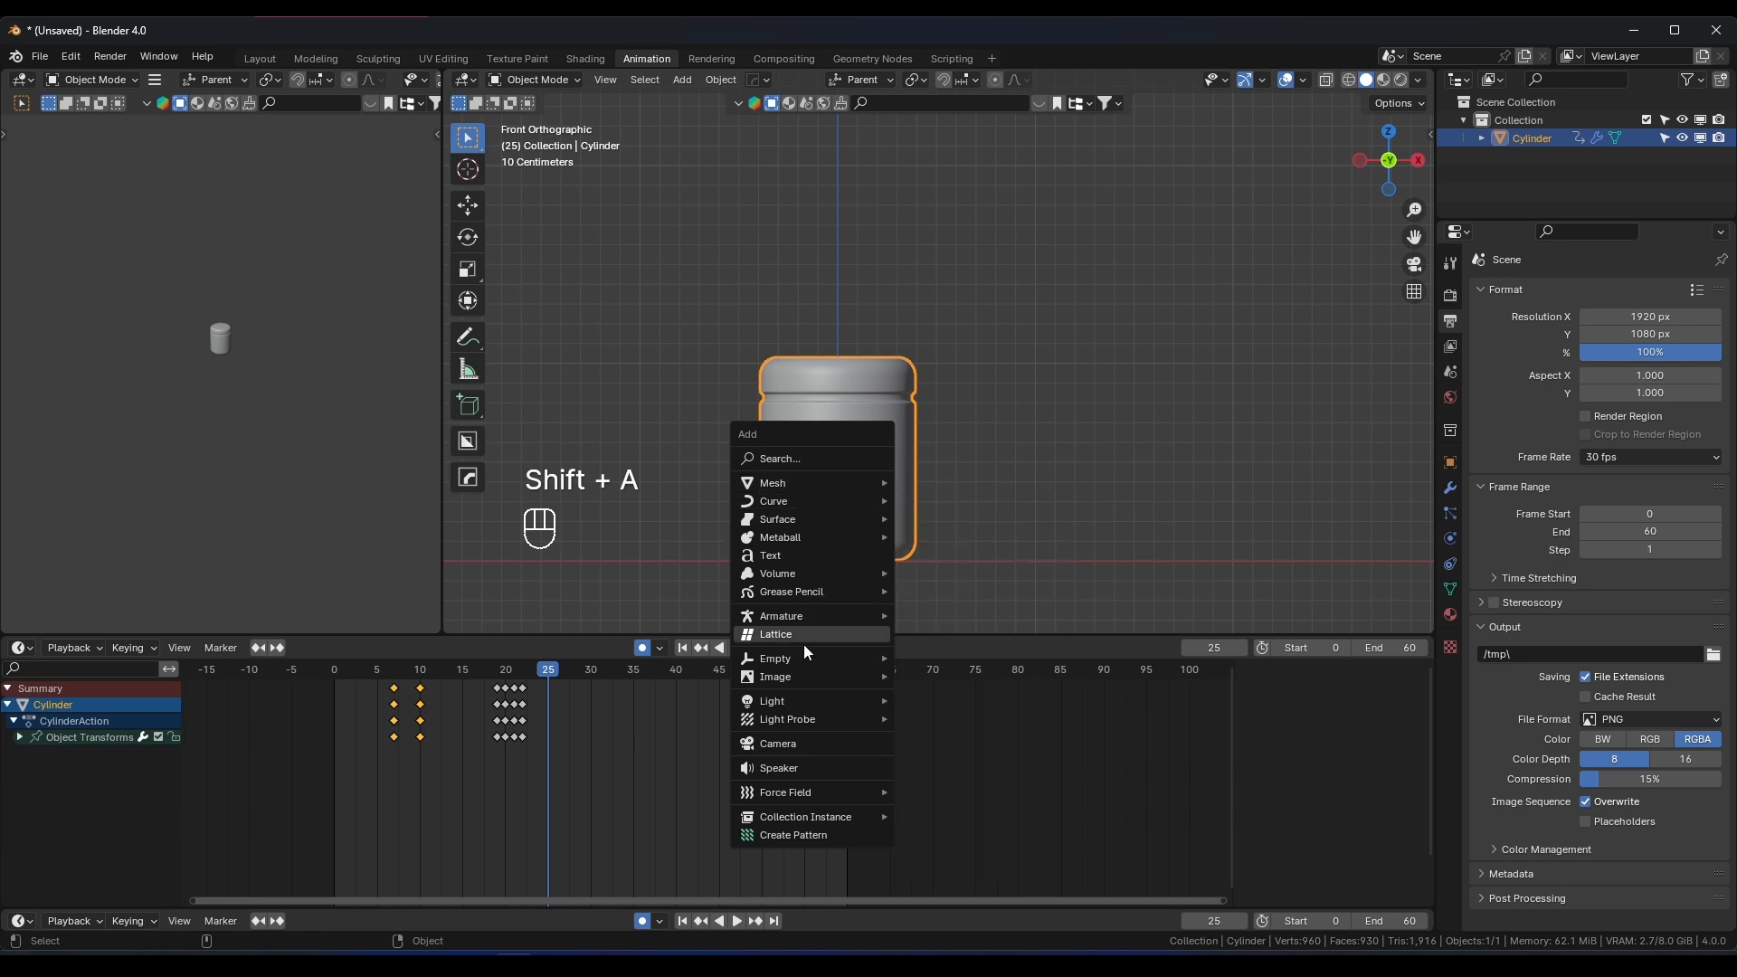
mouse_move(814, 658)
left_click(932, 656)
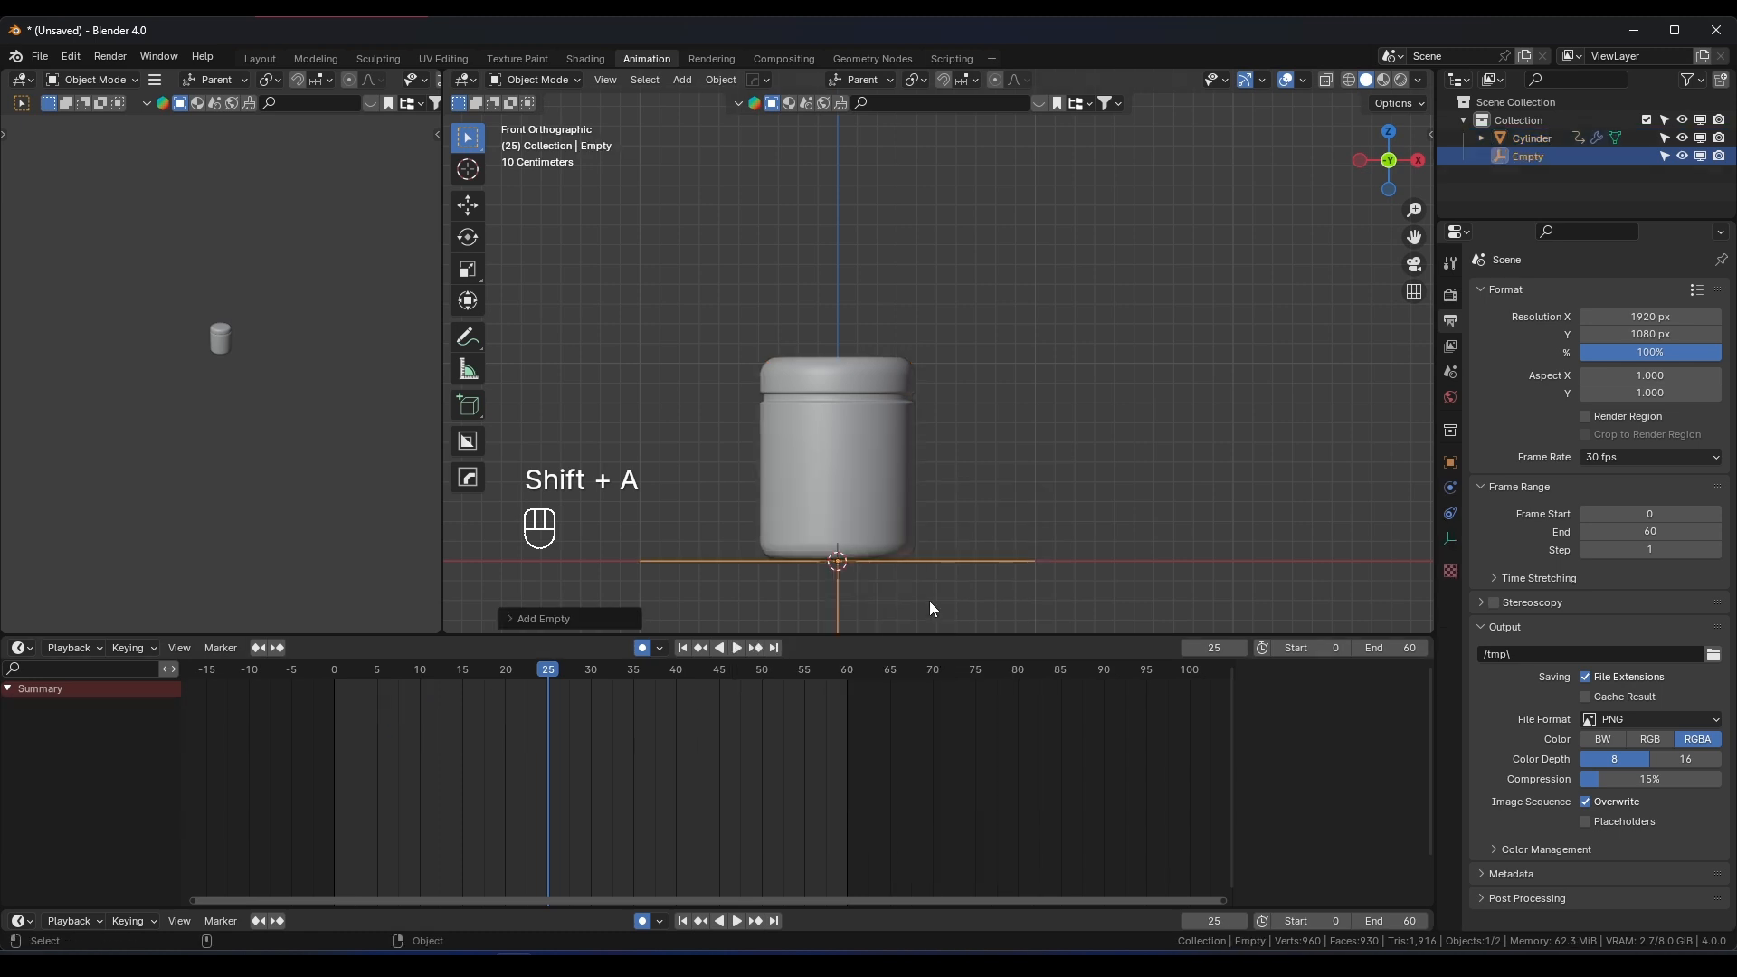
left_click(643, 921)
scroll(905, 507, "down", 3)
scroll(921, 472, "up", 2)
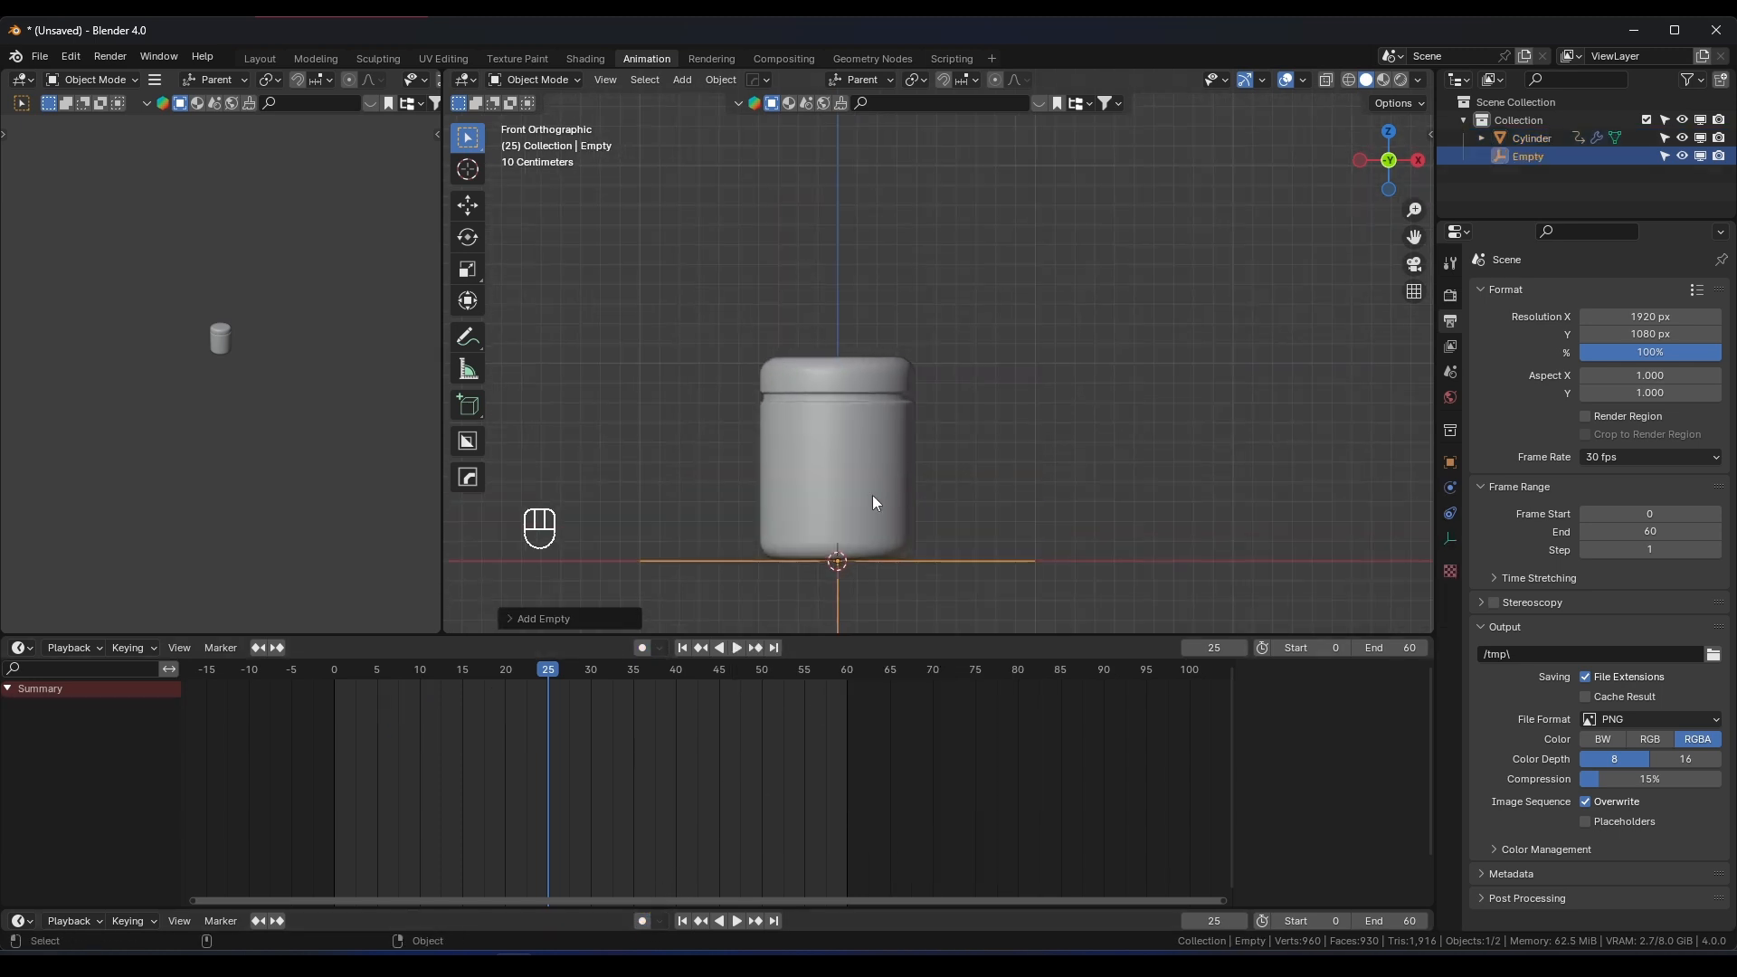
Try duplicating the jar and placing the copy beside the original at ground level
middle_click_drag(872, 496, 865, 425, "shift")
left_click(924, 420)
key("shift+d")
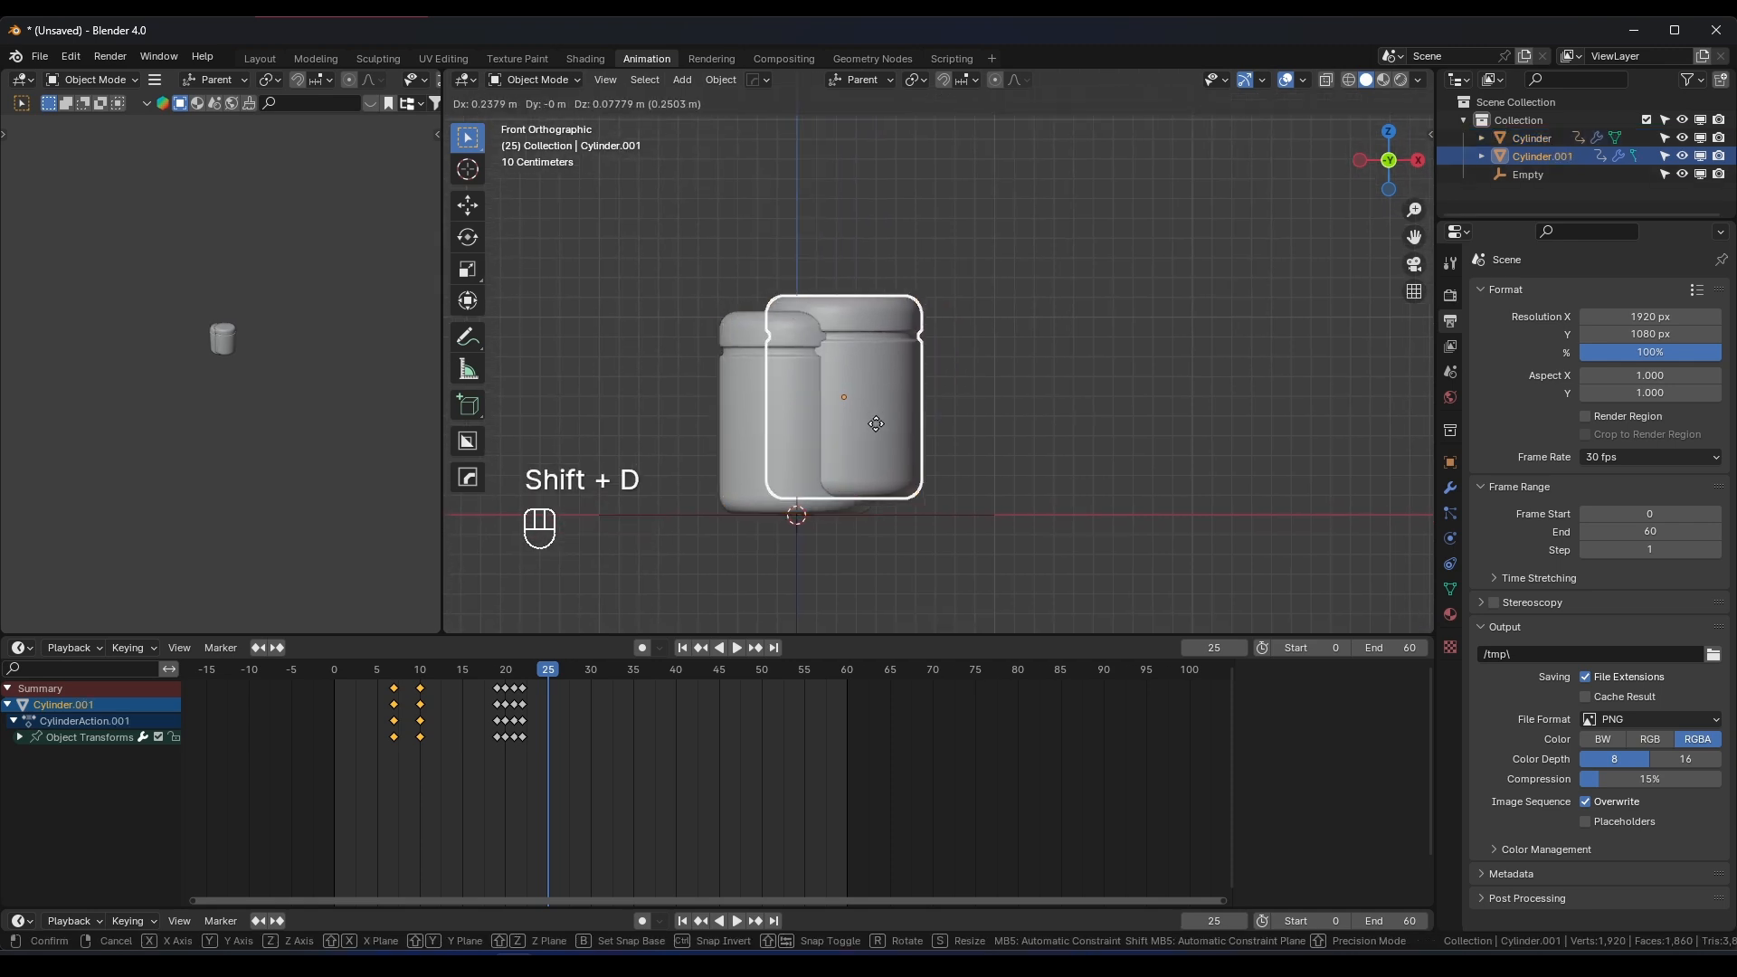
left_click(1038, 446)
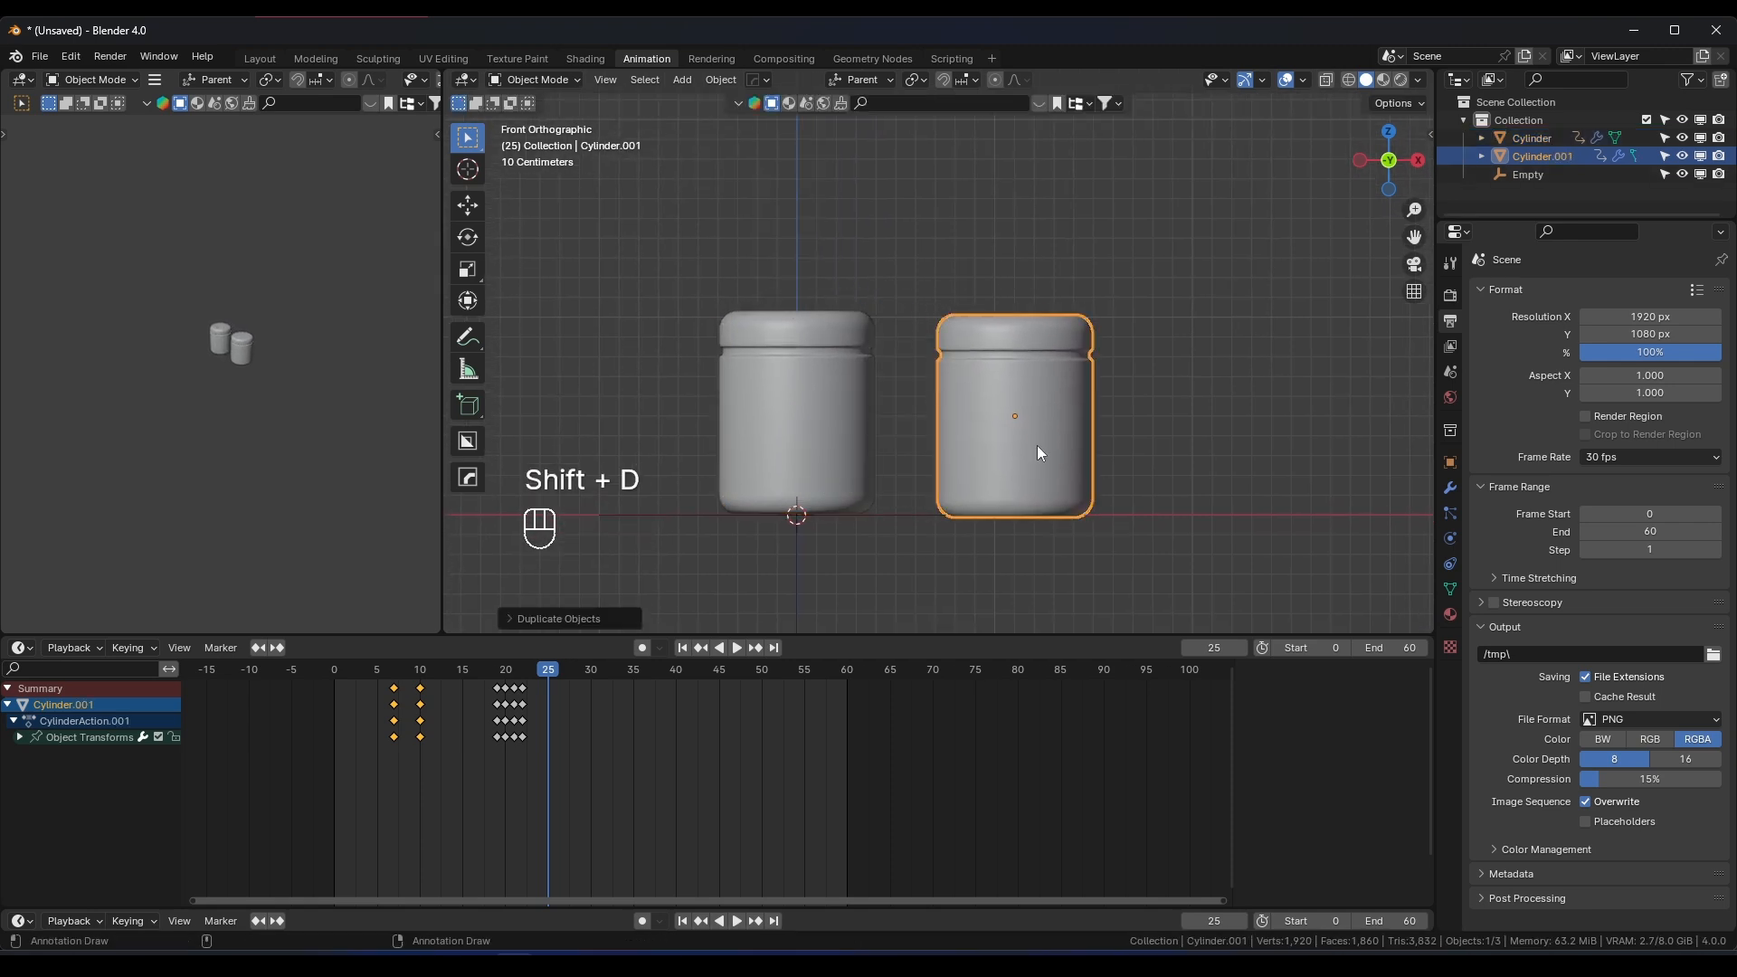
Play and scrub the animation to examine how the duplicate jar's keyframes affect its position, and test moving it
left_click(316, 669)
key("space")
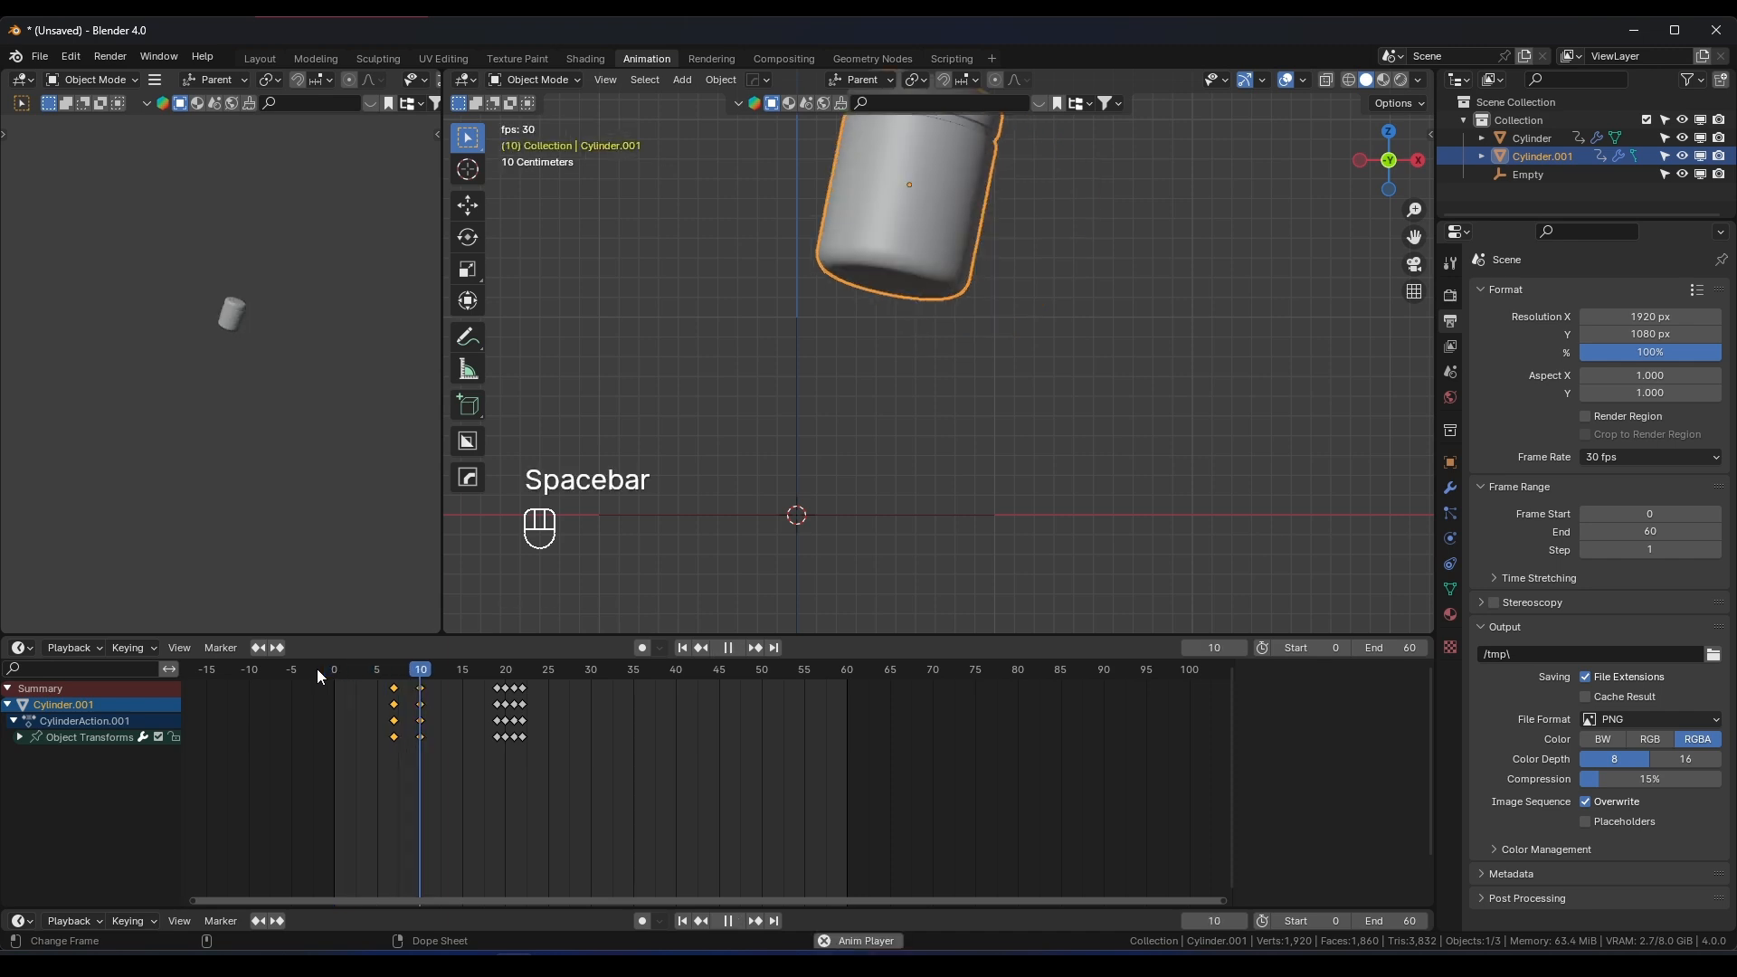
key("space")
left_click_drag(432, 677, 488, 669)
key("g")
right_click(1085, 413)
key("g")
right_click(1115, 394)
Scrub to frame 16 and delete the duplicate jar
left_click_drag(583, 760, 362, 668)
left_click(519, 679)
left_click_drag(519, 671, 471, 677)
key("x")
left_click(898, 426)
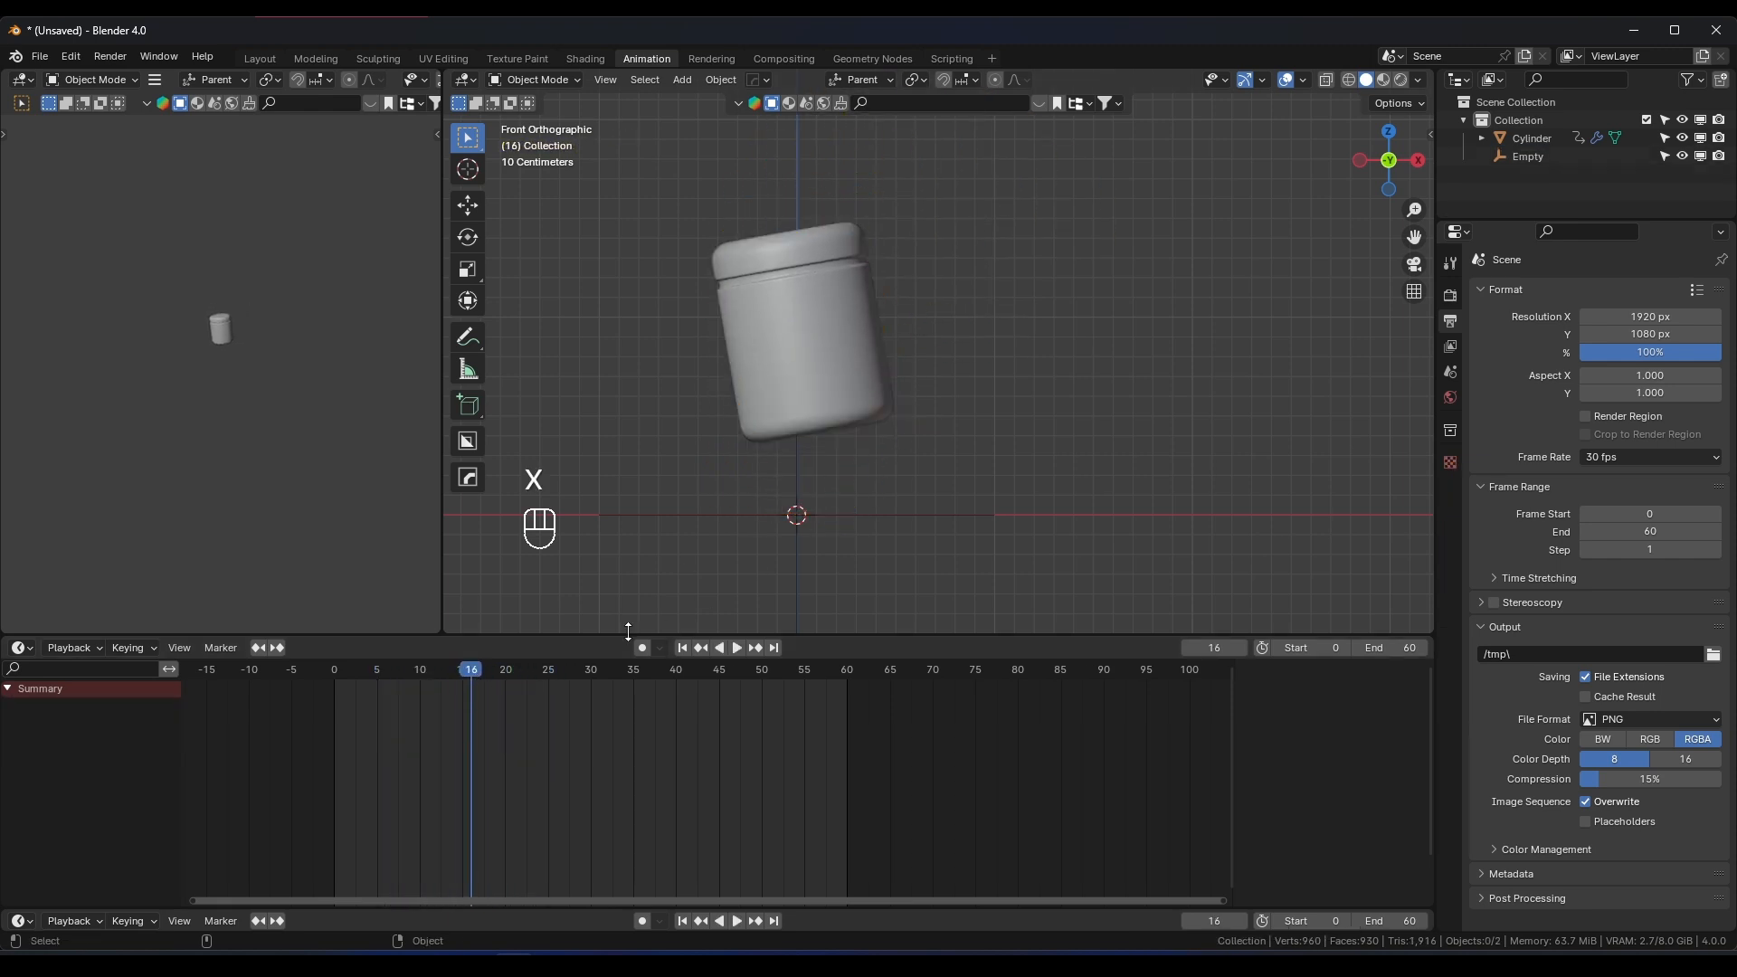
At frame 25, parent the jar to the Empty using Object (Keep Transform)
left_click(821, 403)
left_click_drag(493, 676, 551, 675)
left_click_drag(954, 495, 888, 547)
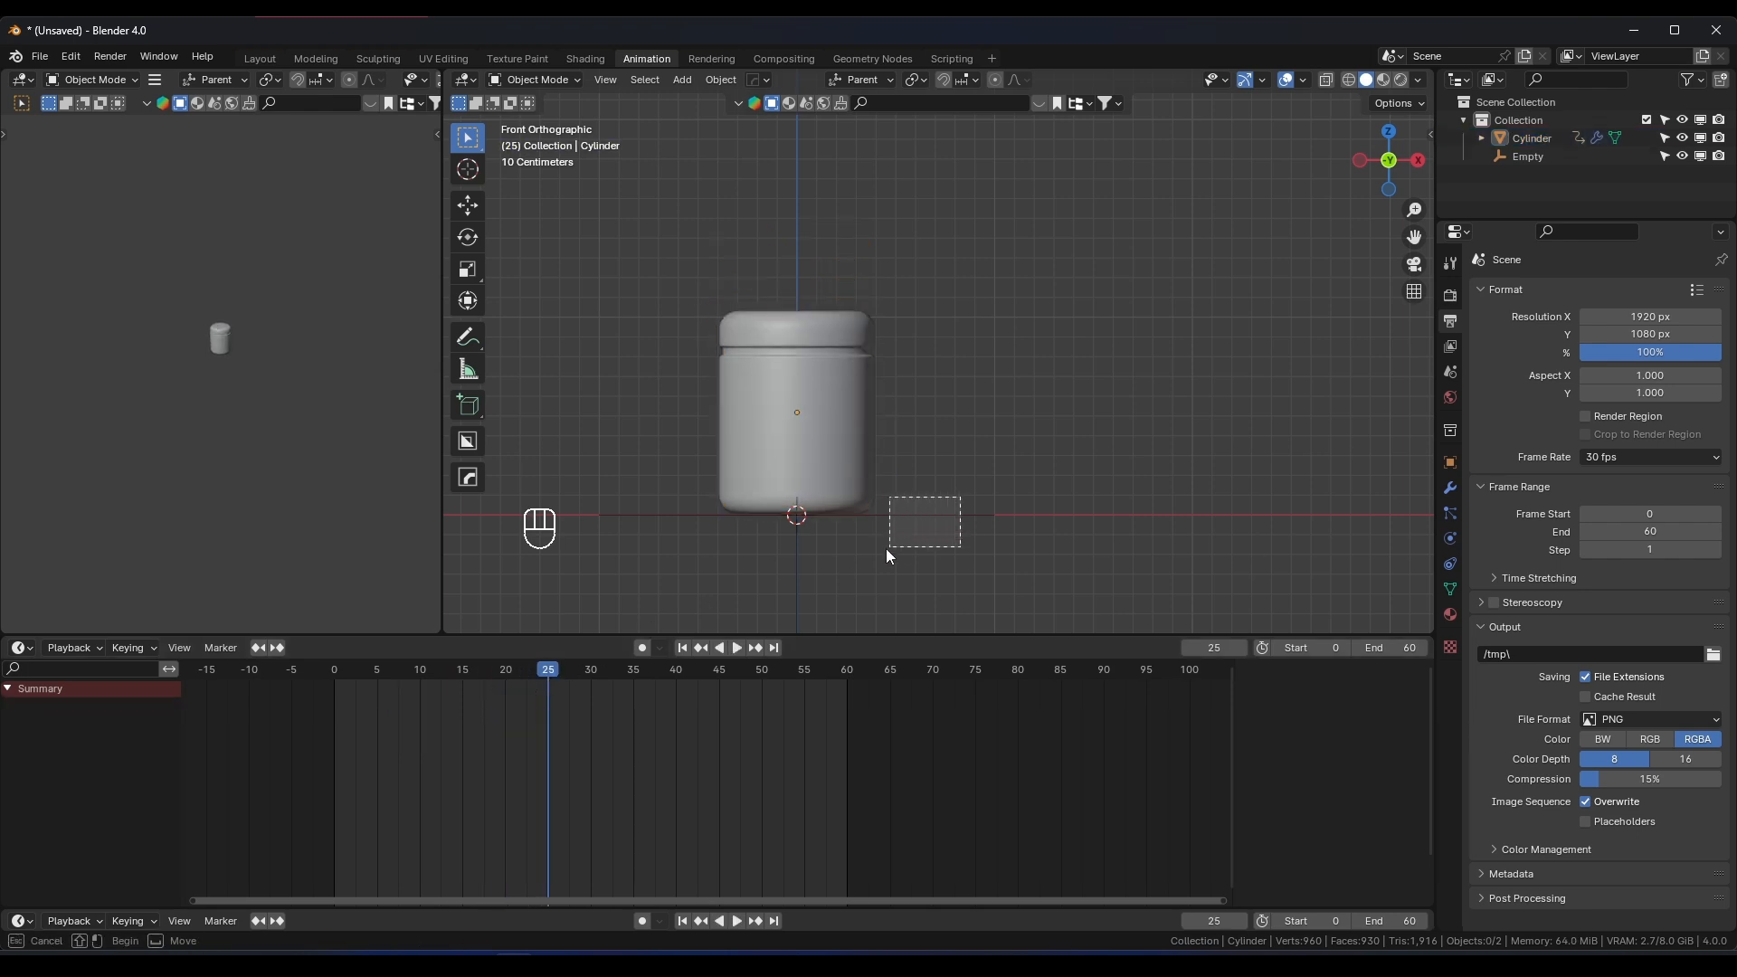
key("g")
right_click(986, 468)
middle_click_drag(931, 494, 950, 448, "shift")
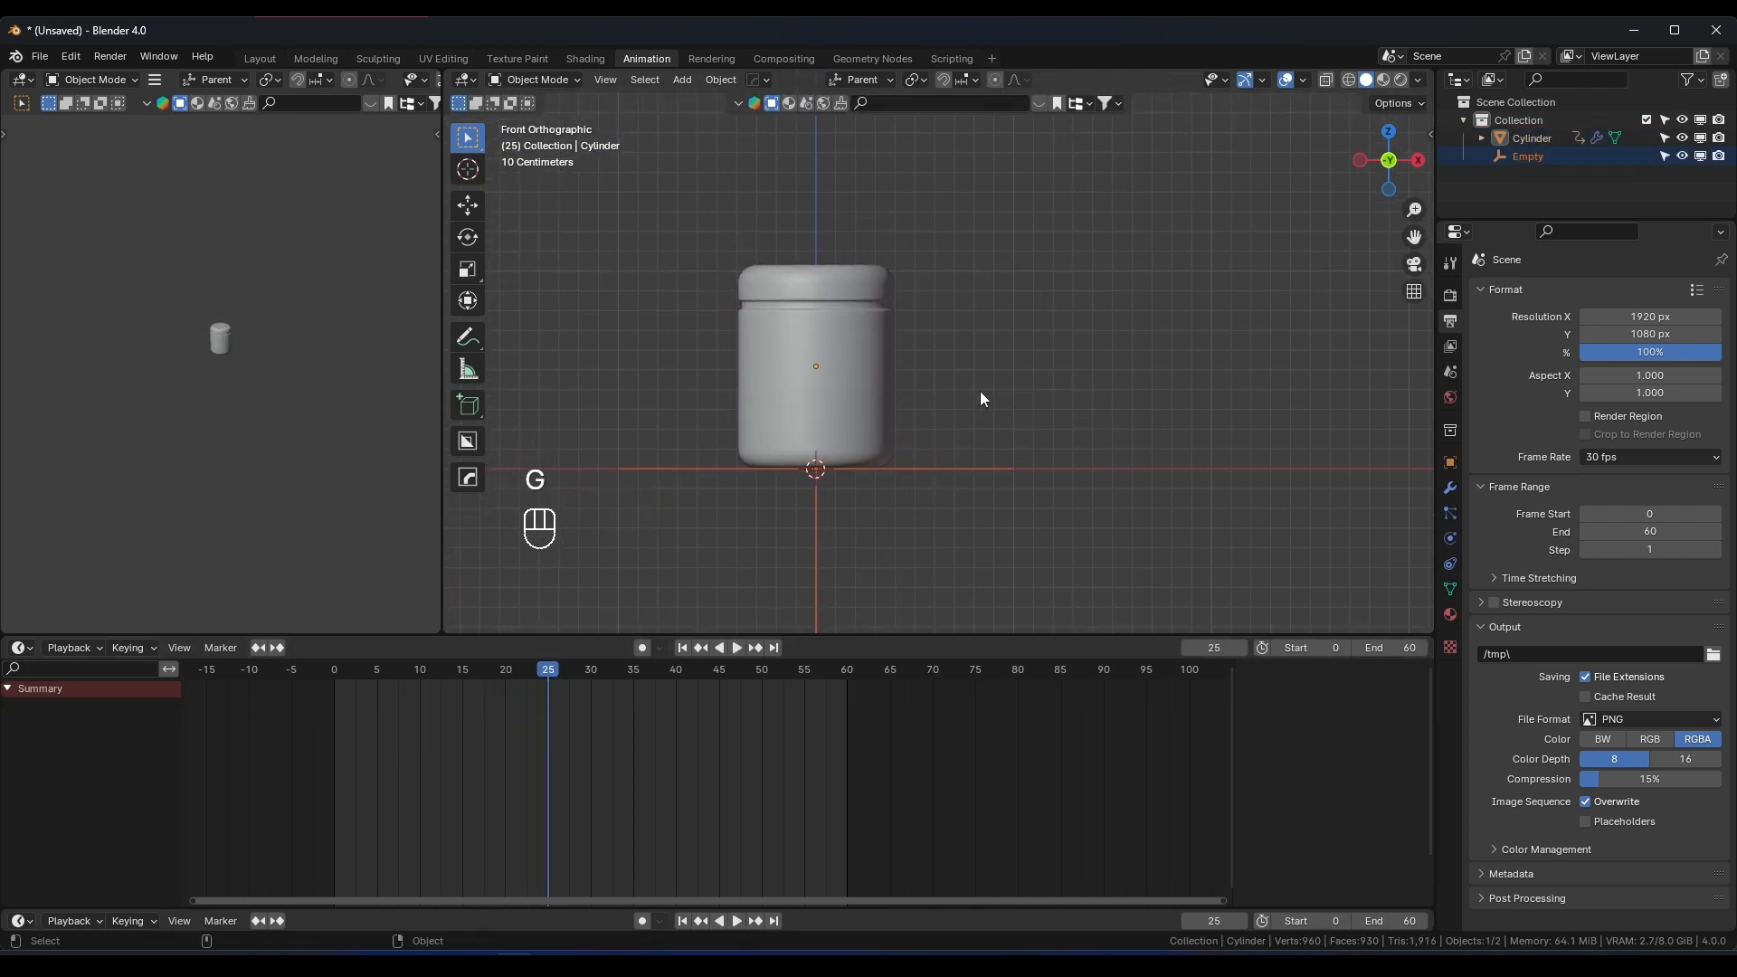
left_click_drag(954, 379, 818, 402)
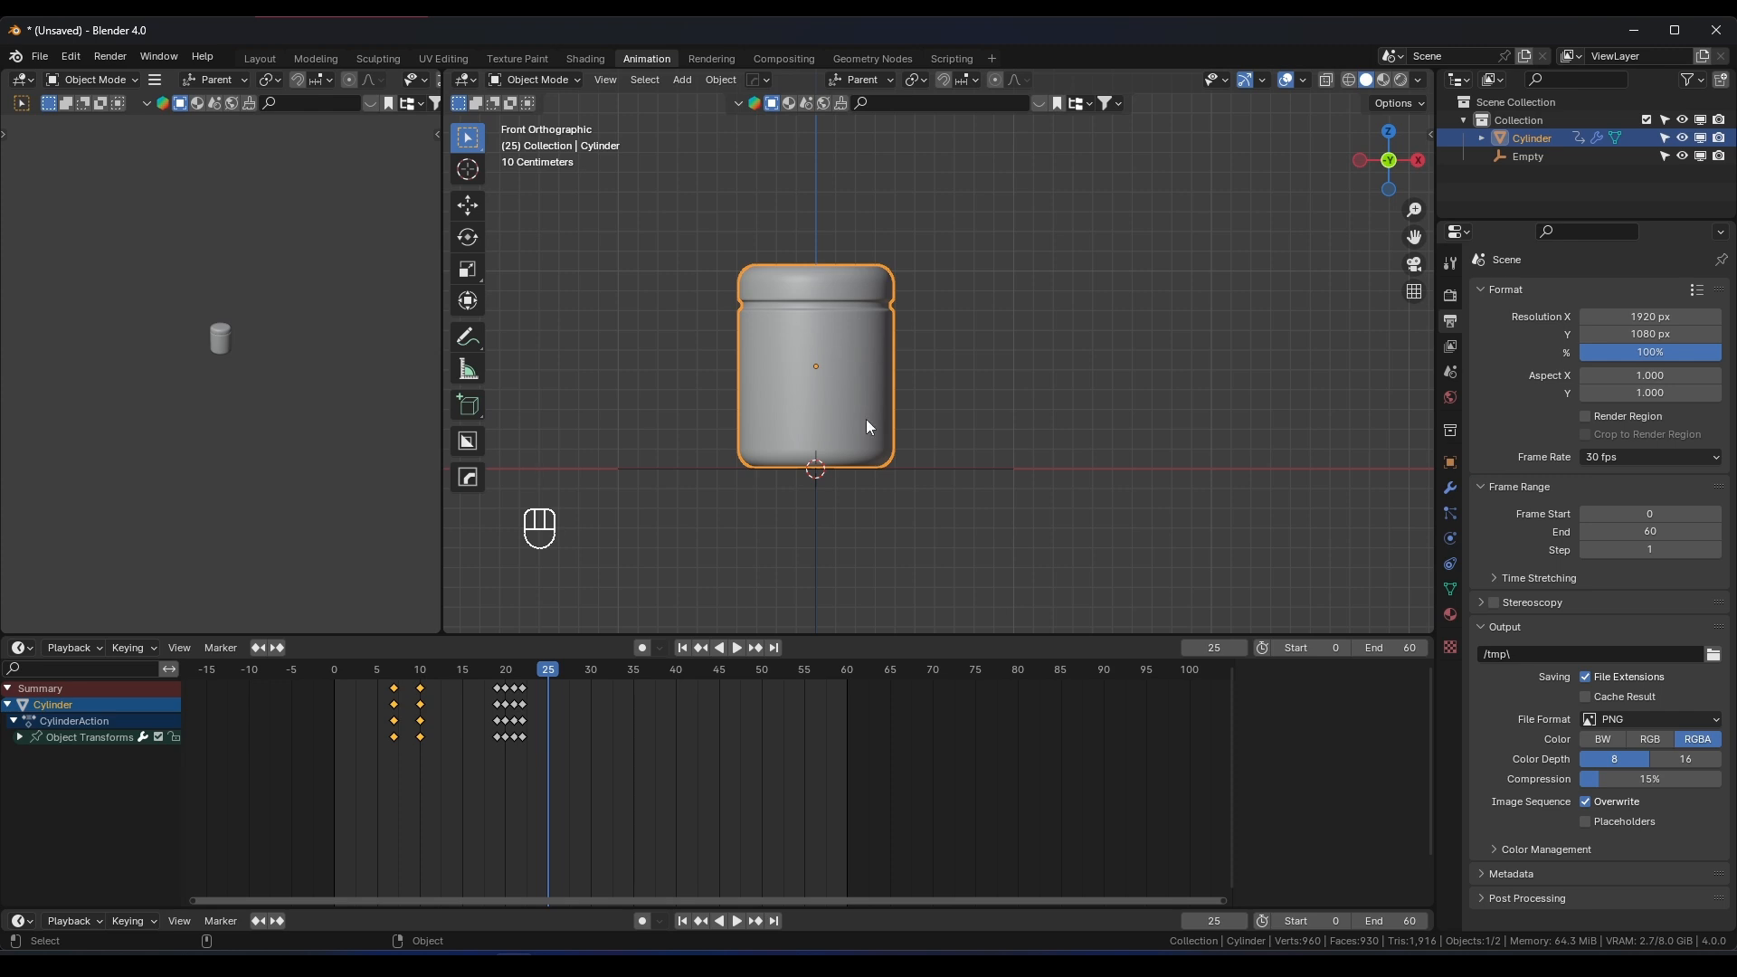
left_click(942, 470, "shift")
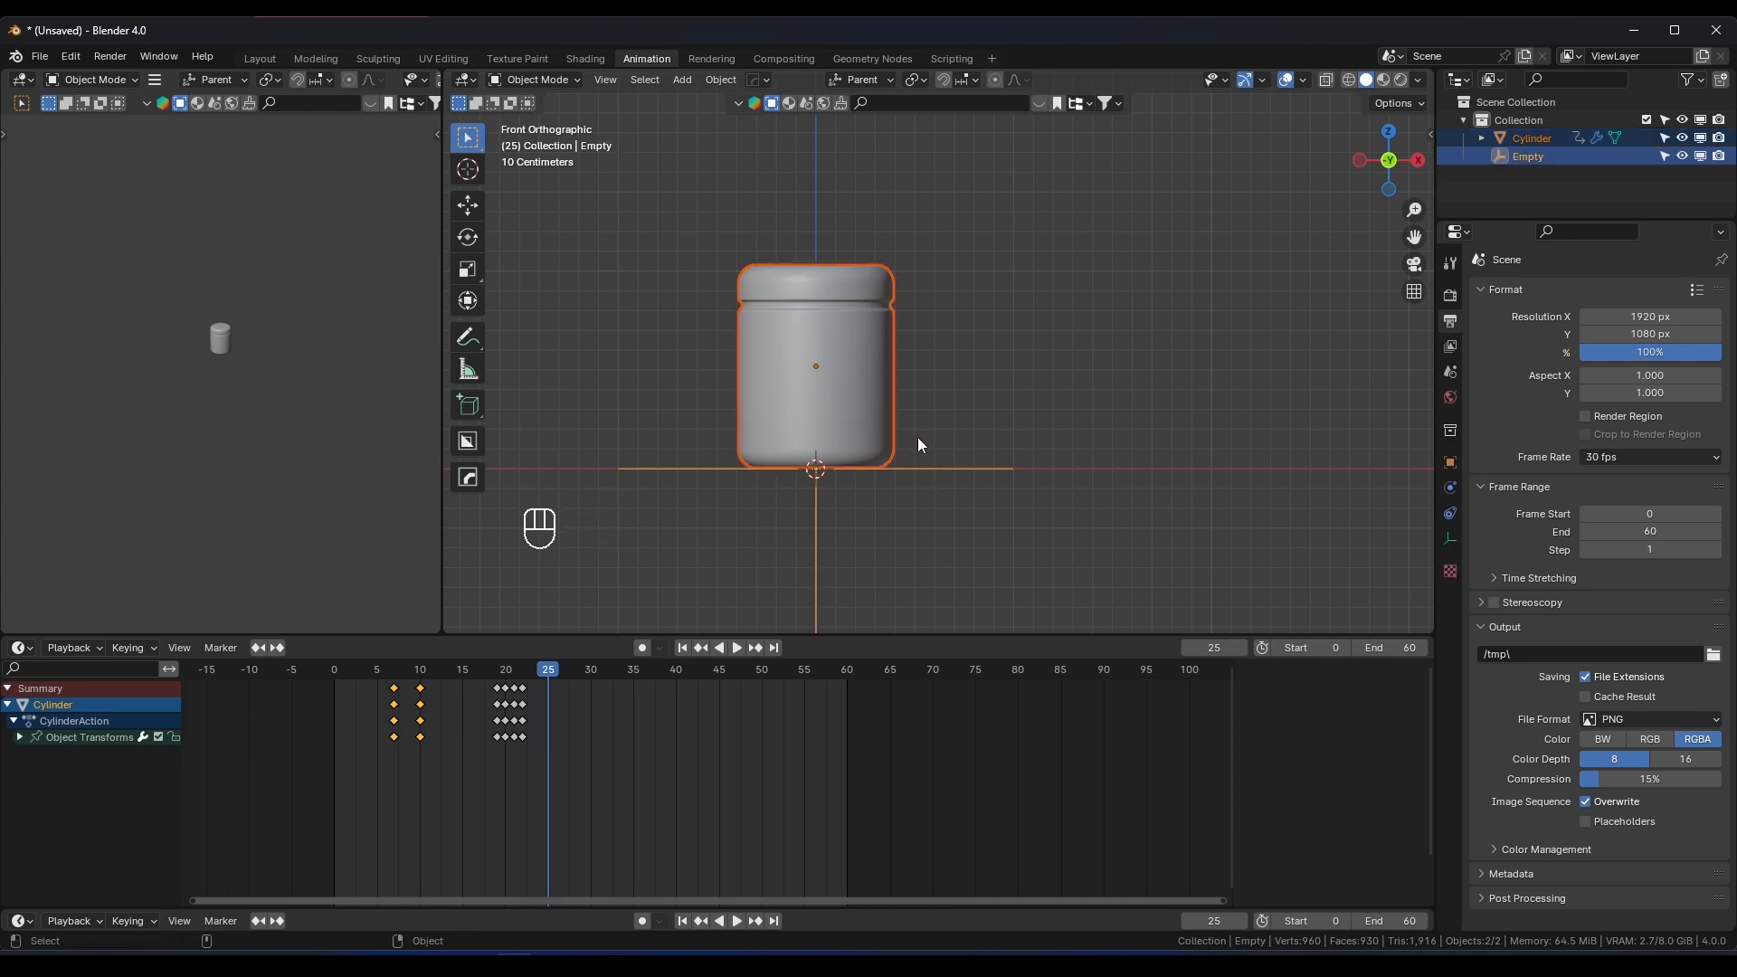
key("ctrl+p")
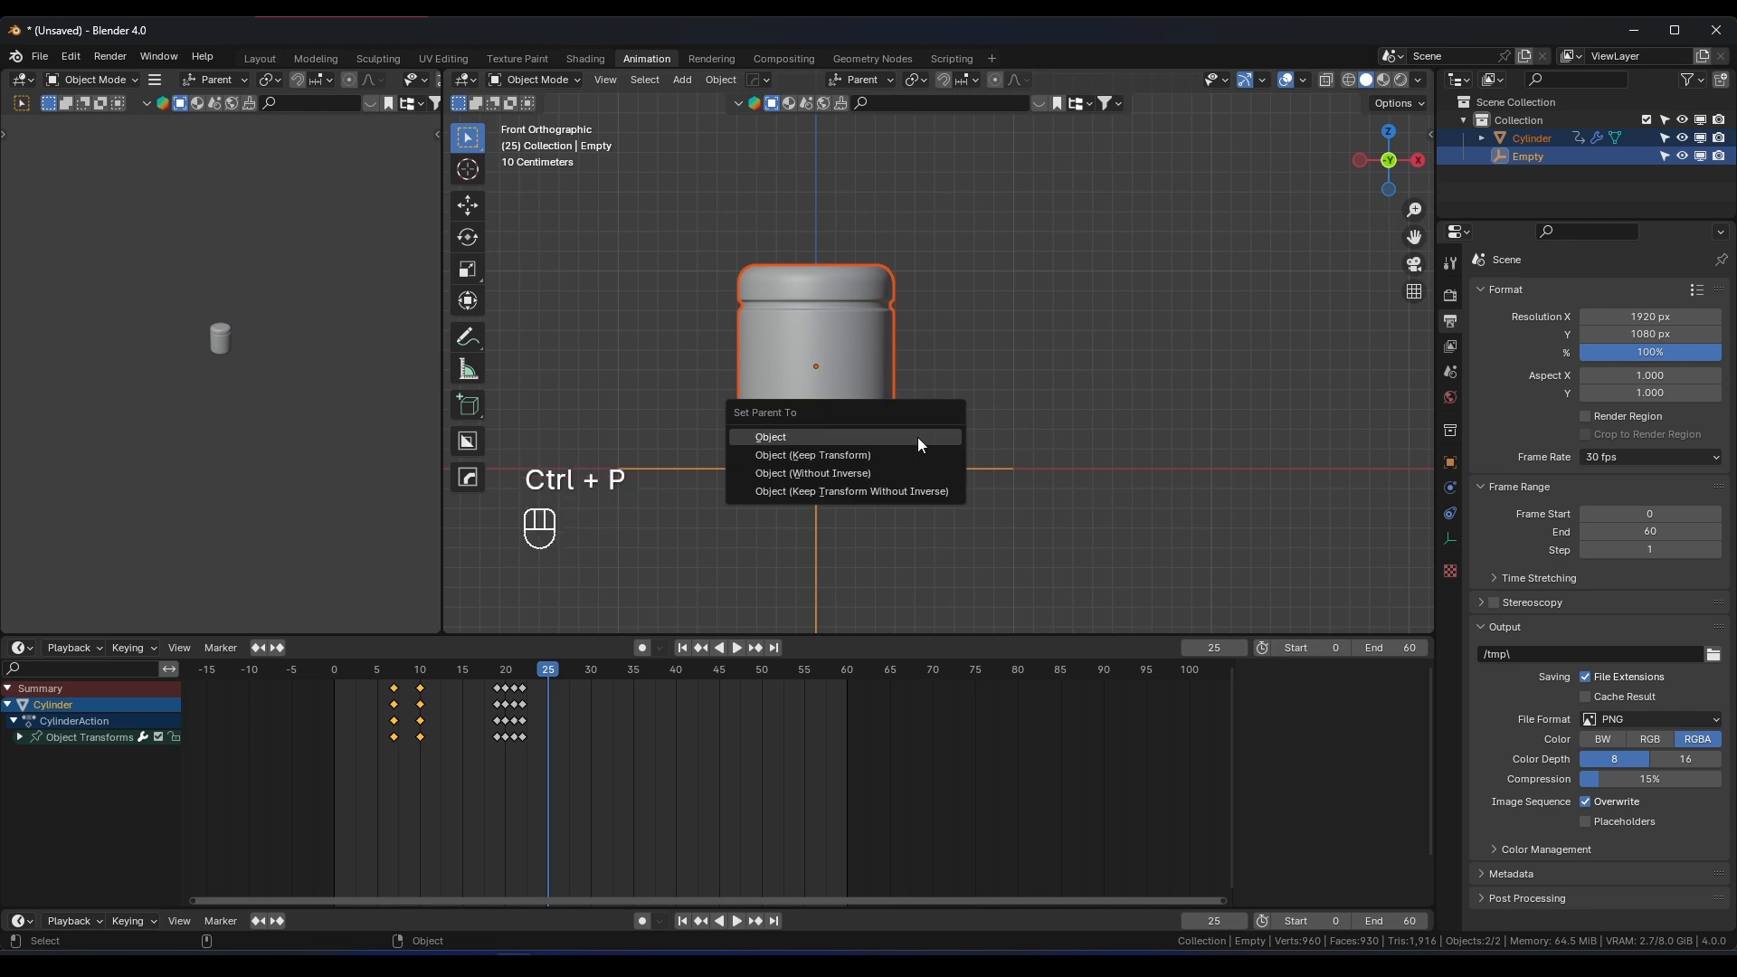
left_click(795, 457)
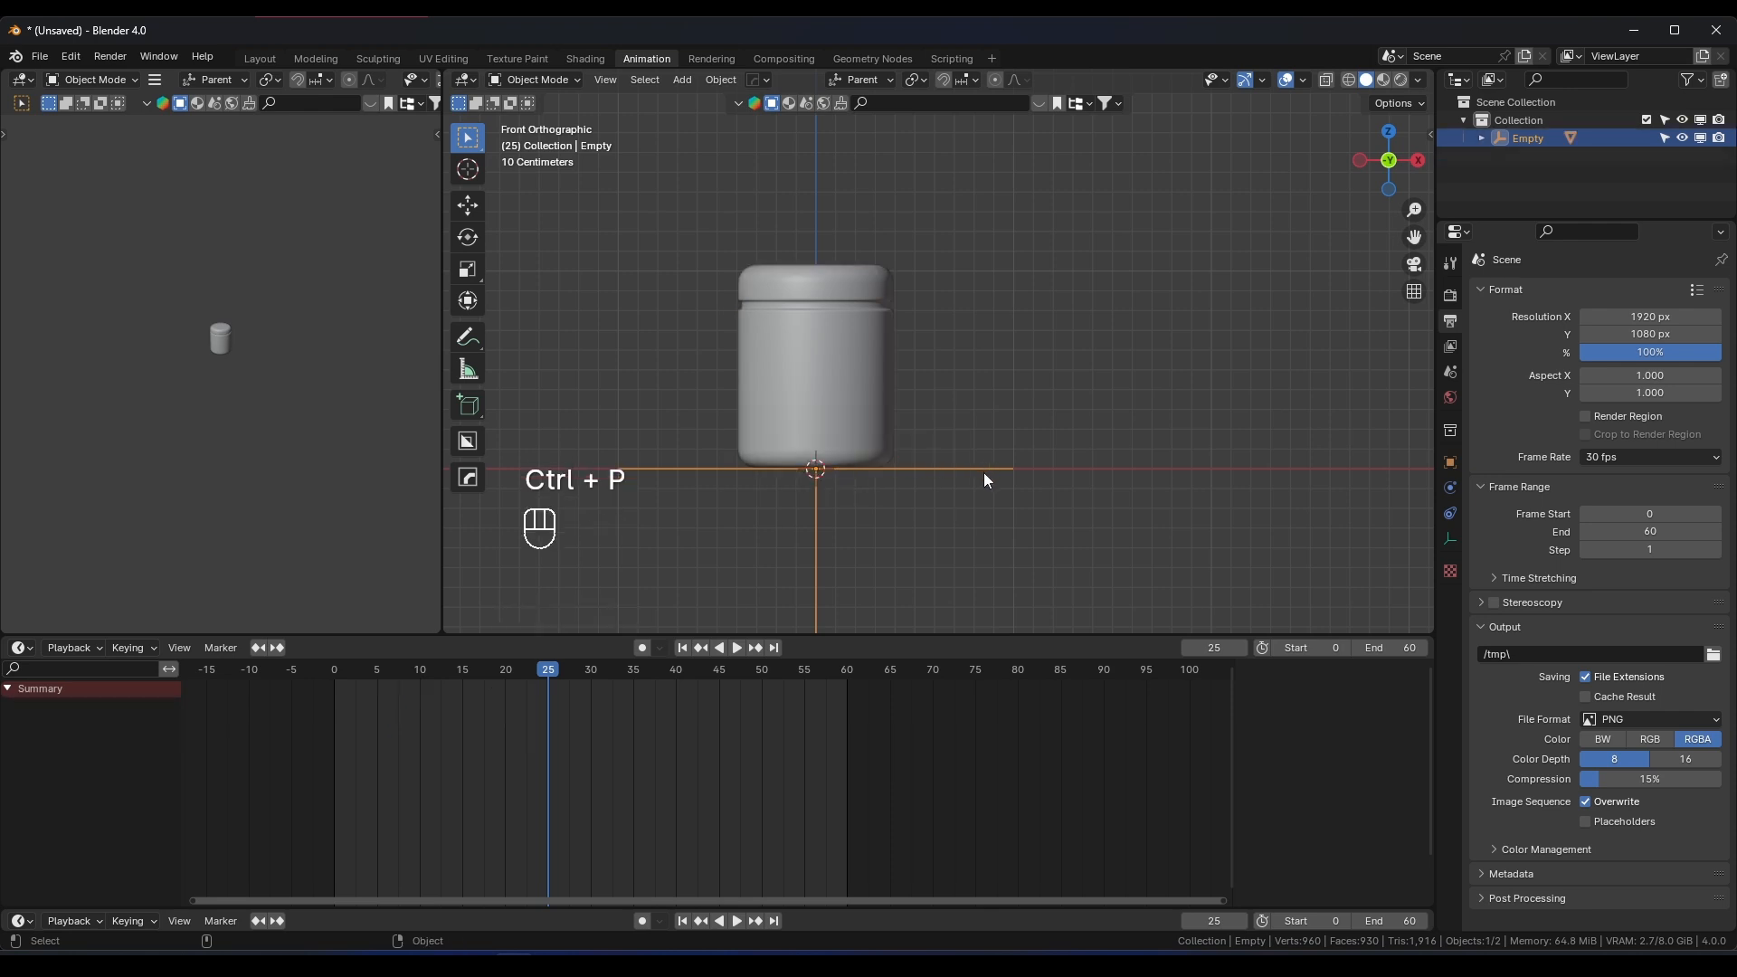
Try moving the Empty away from the origin together with its parented jar
key("g")
key("g")
key("g")
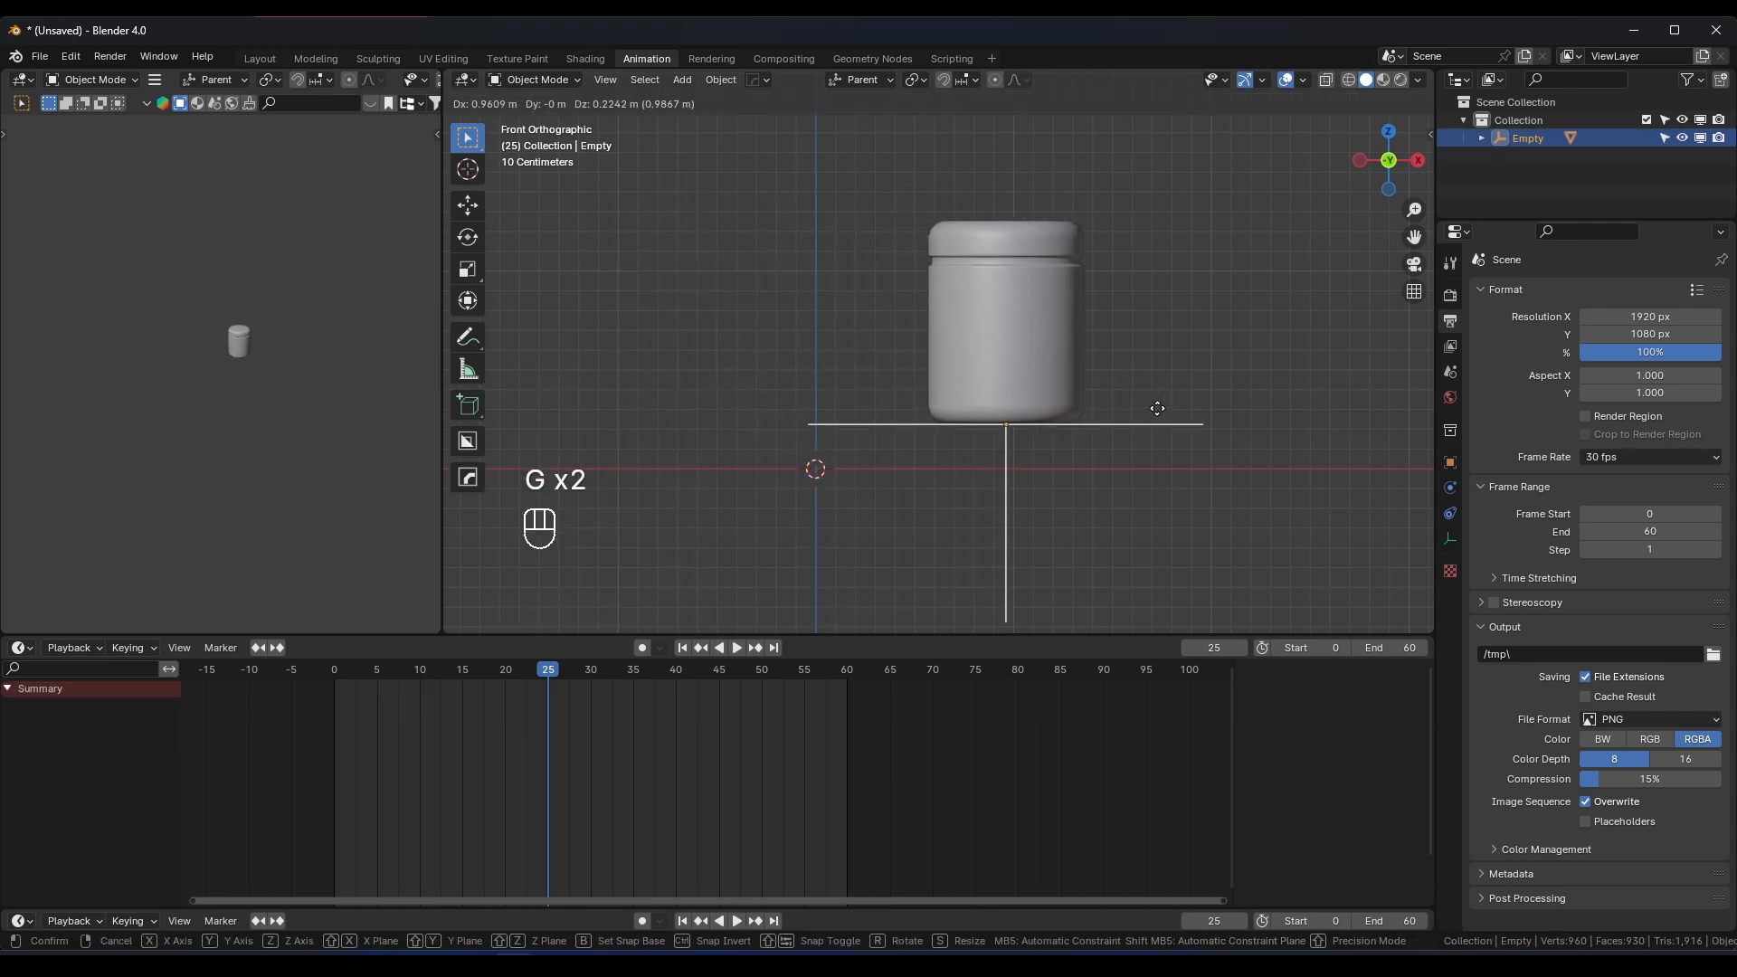
left_click(892, 416)
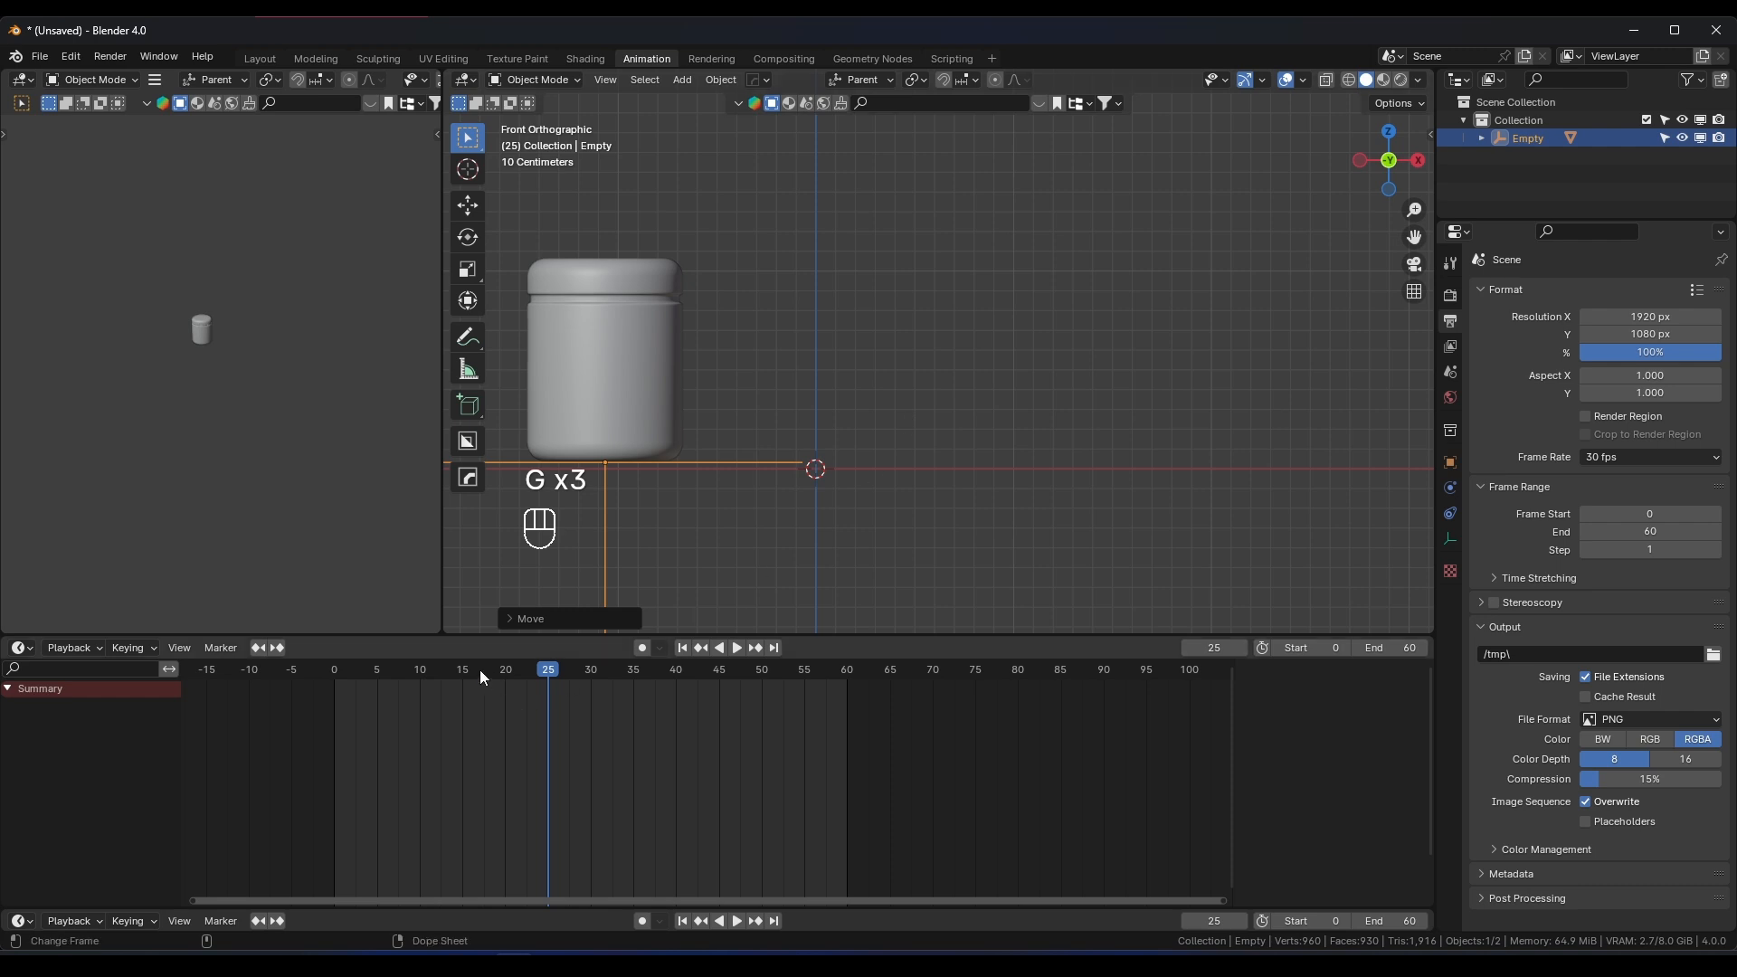
Play the animation to check how the jar moves with its offset Empty, and undo the Empty's move
left_click_drag(398, 672, 360, 676)
key("space")
key("space")
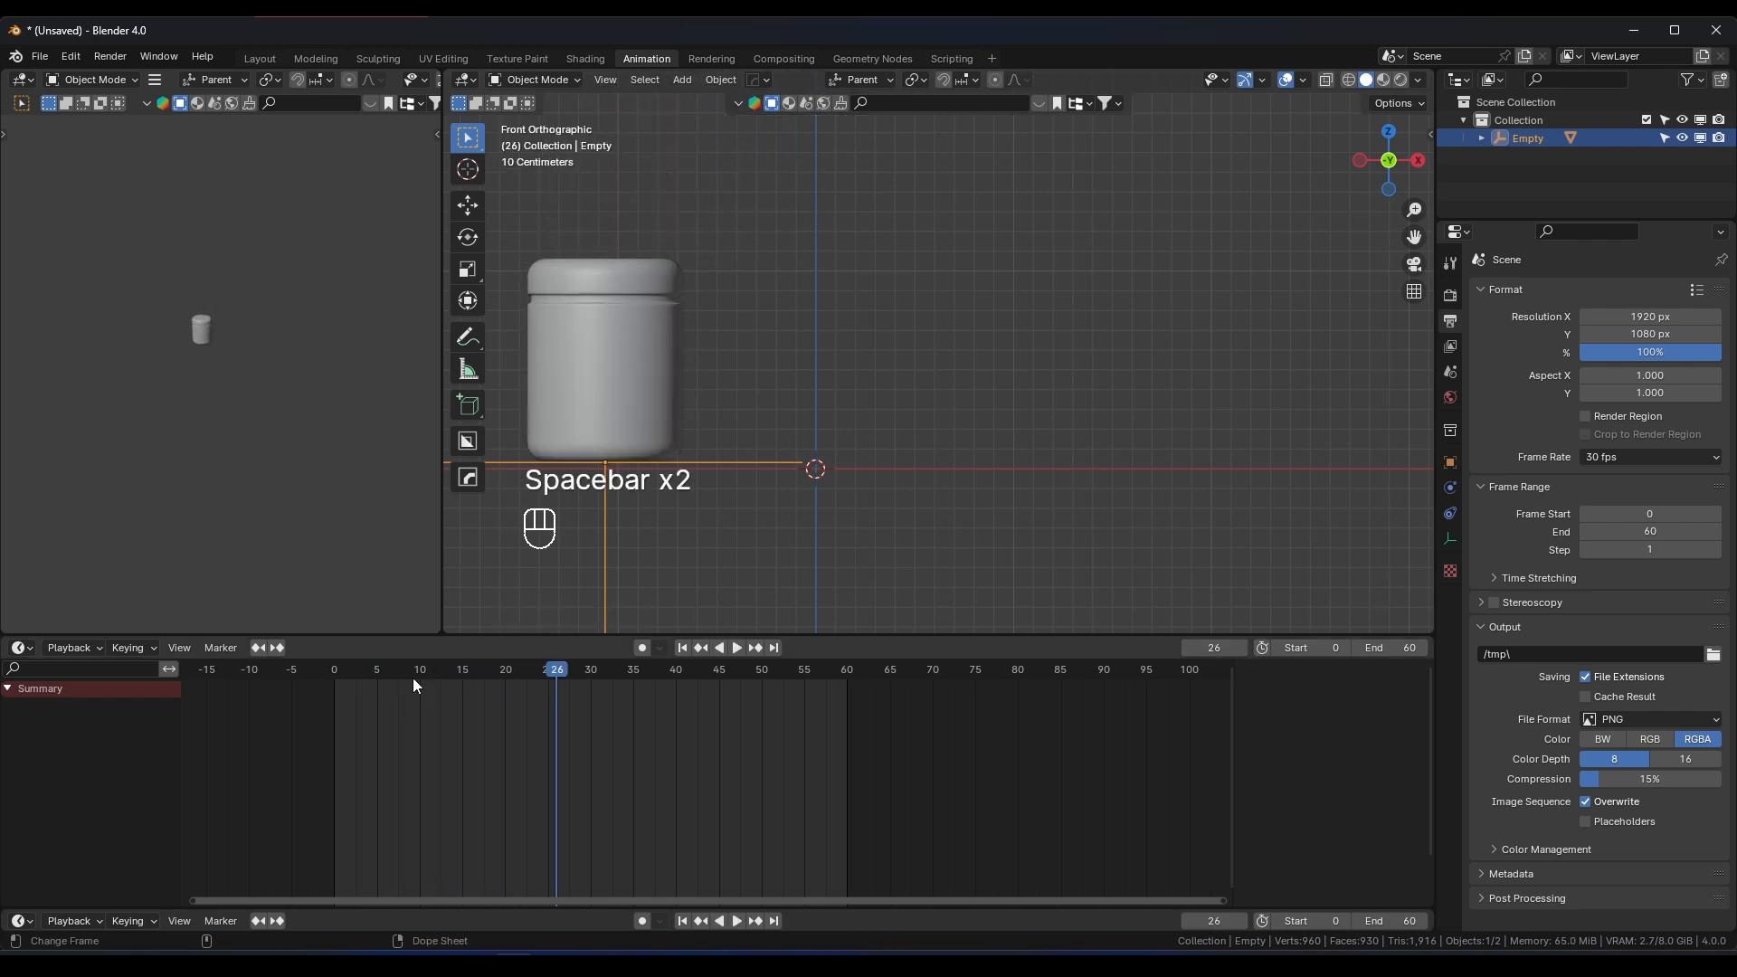
left_click(403, 678)
key("space")
key("space")
key("ctrl+z")
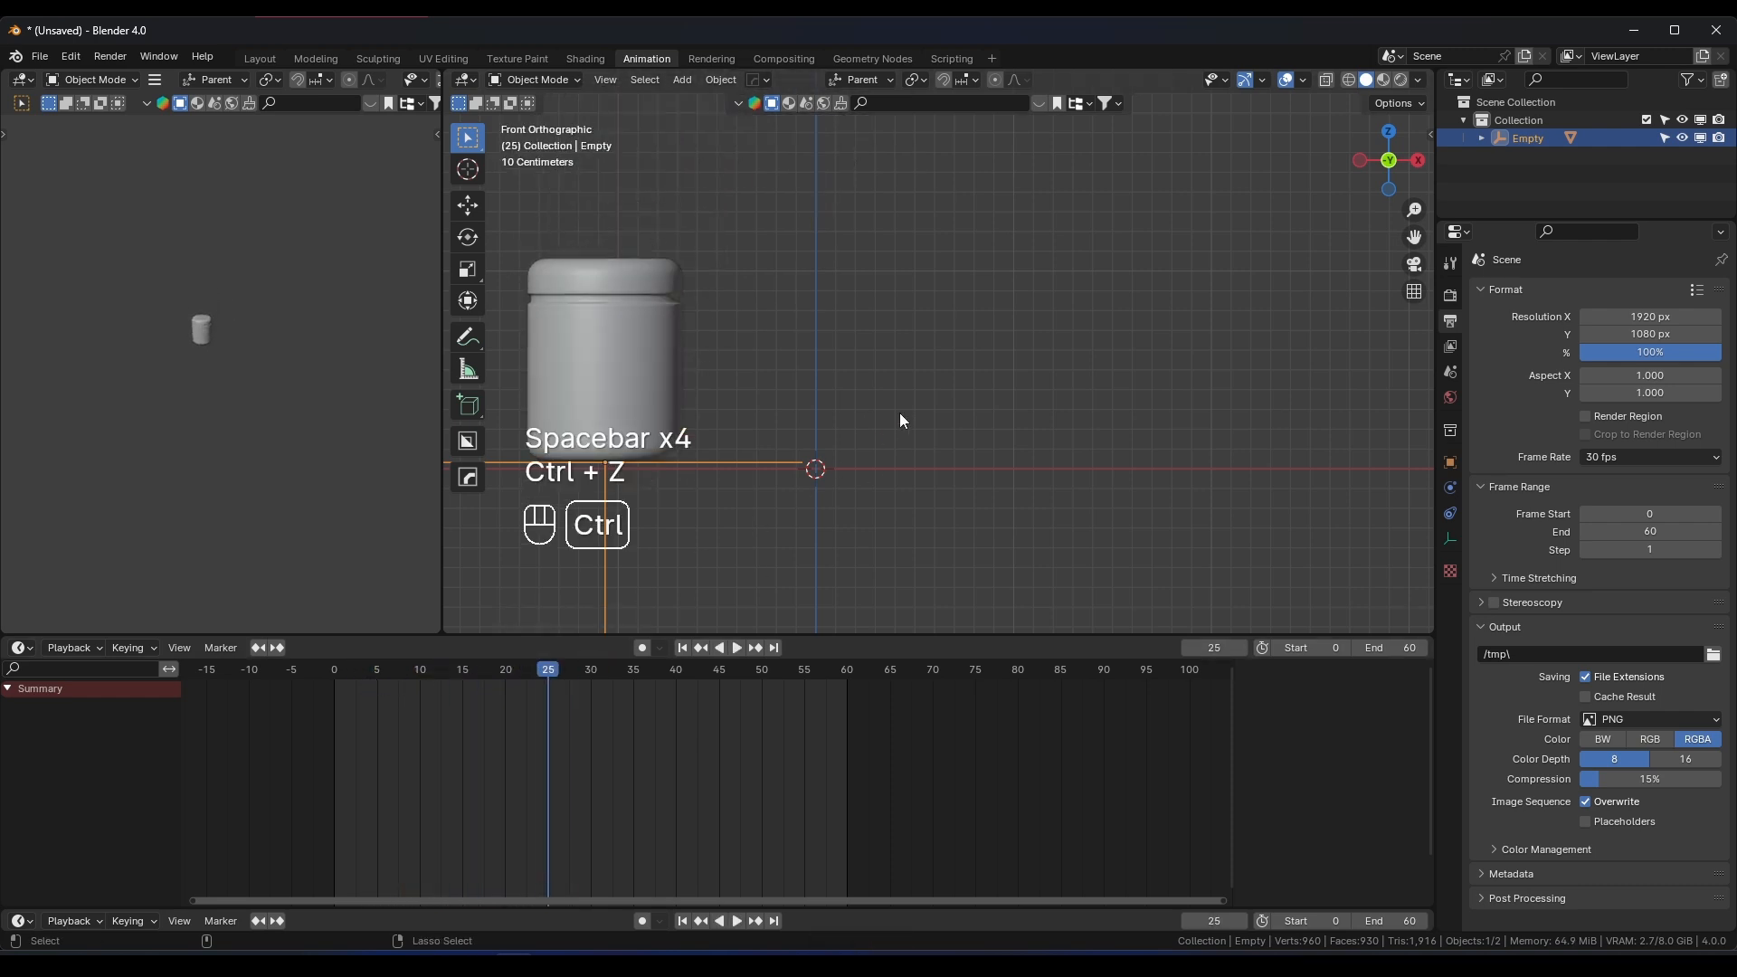
key("ctrl+z")
Try duplicating the Empty and its jar along the X axis, and delete the copies
left_click_drag(974, 378, 814, 480)
key("shift+d")
key("x")
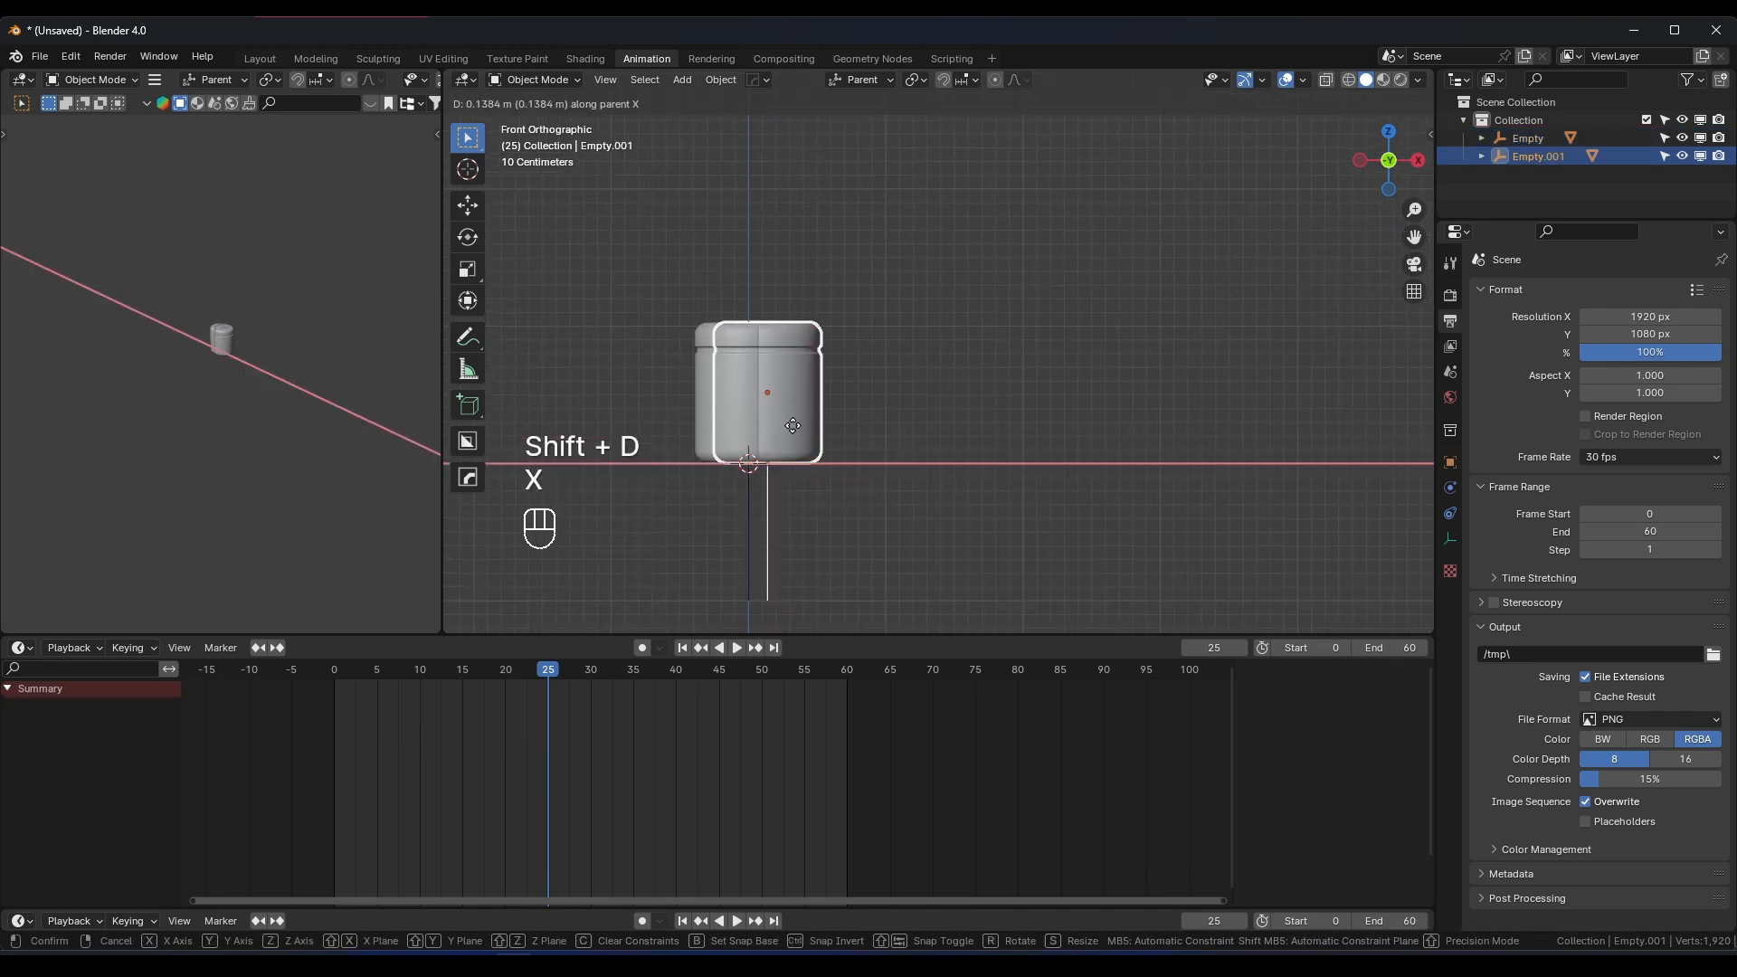
right_click(908, 425)
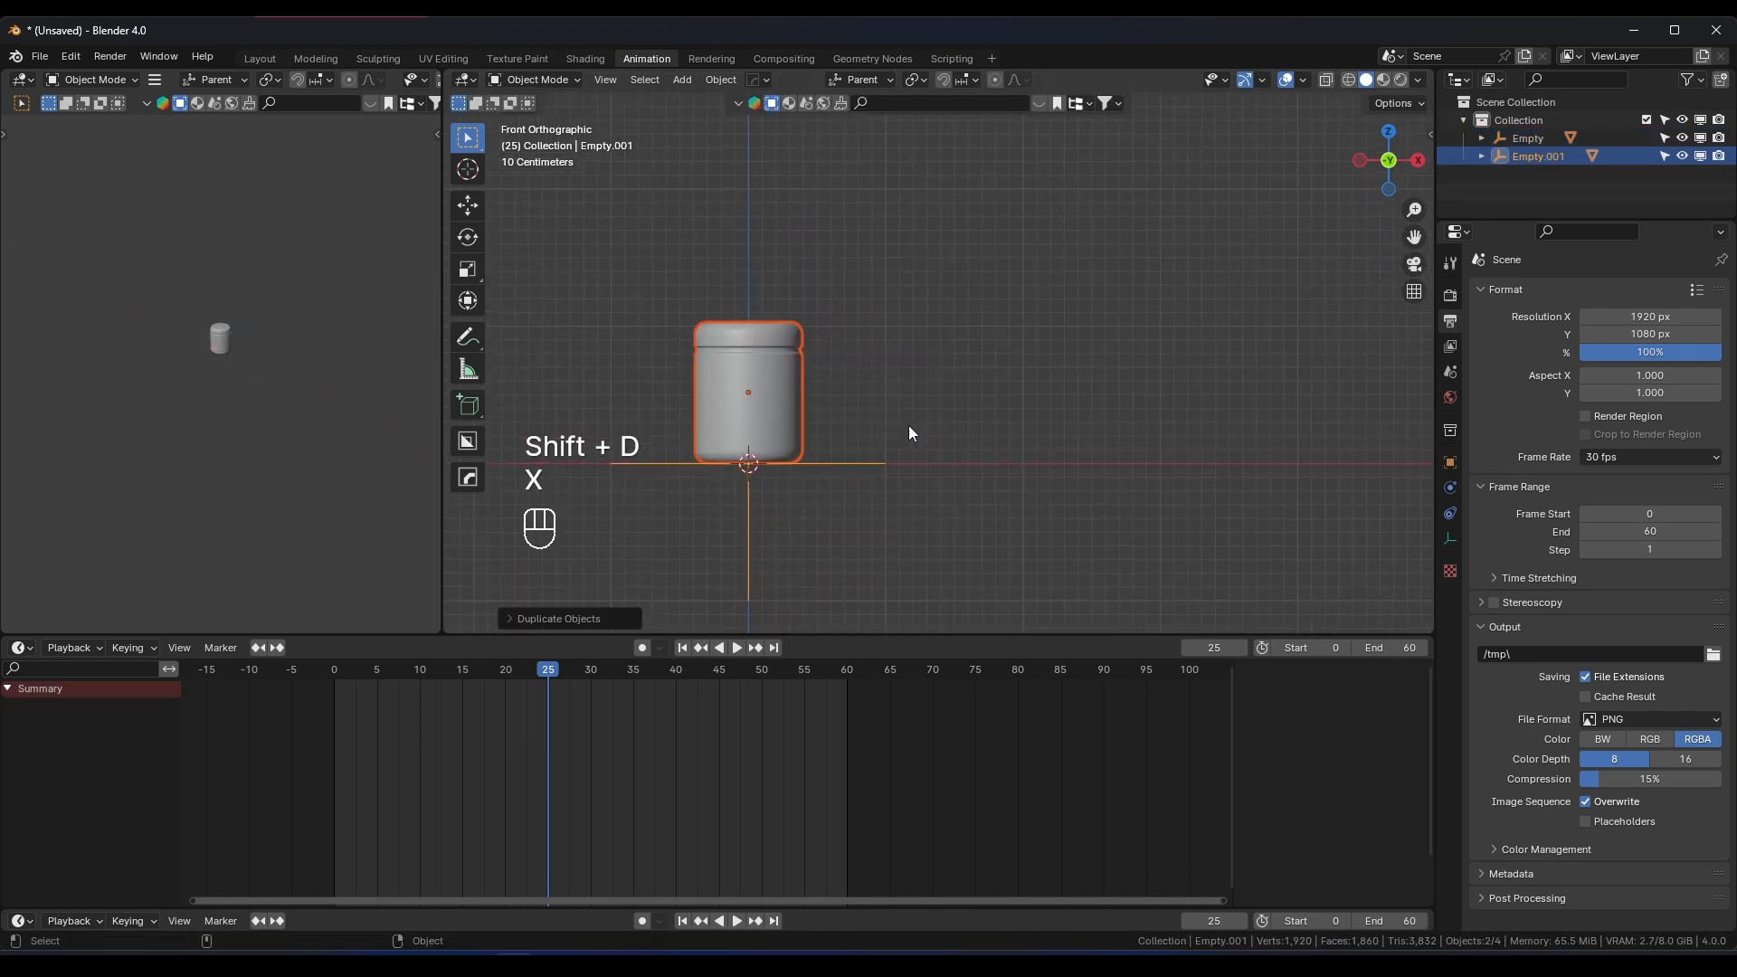
key("x")
left_click(836, 429)
Select the jar and change its keyframes at frame 10 to the Breakdown keyframe type
scroll(888, 433, "up", 3)
middle_click_drag(669, 445, 911, 366, "shift")
left_click(910, 364)
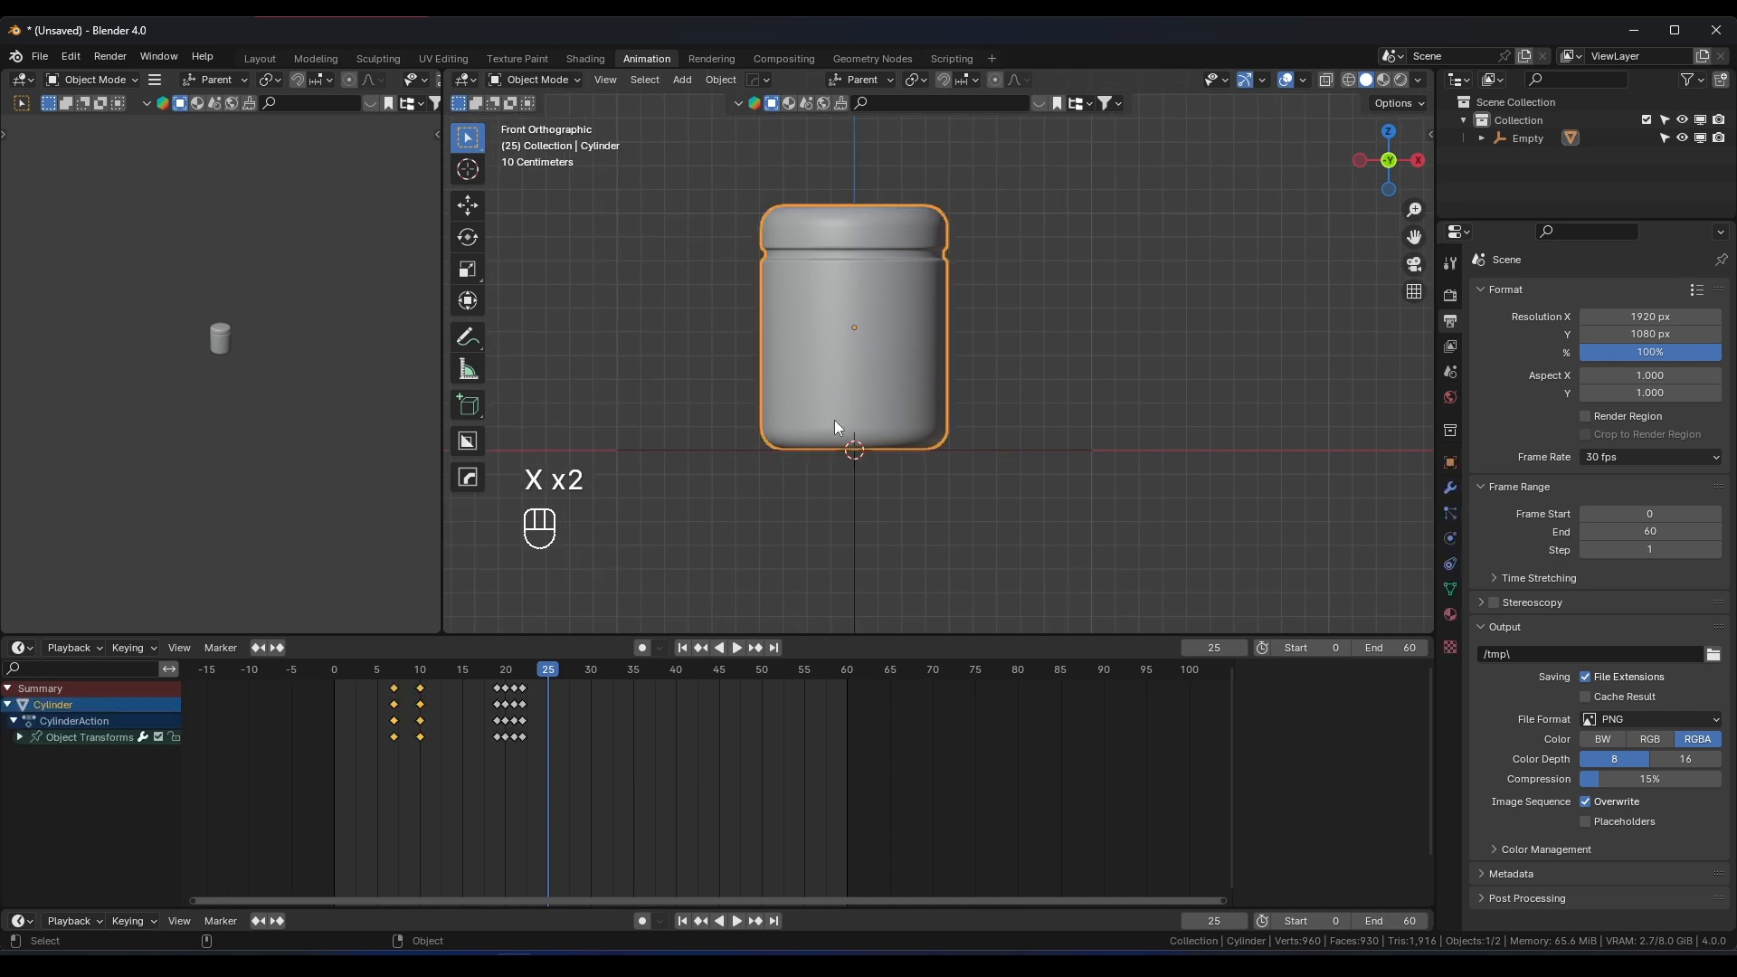
middle_click_drag(503, 765, 662, 765, "shift")
scroll(669, 763, "up", 5)
left_click(707, 737)
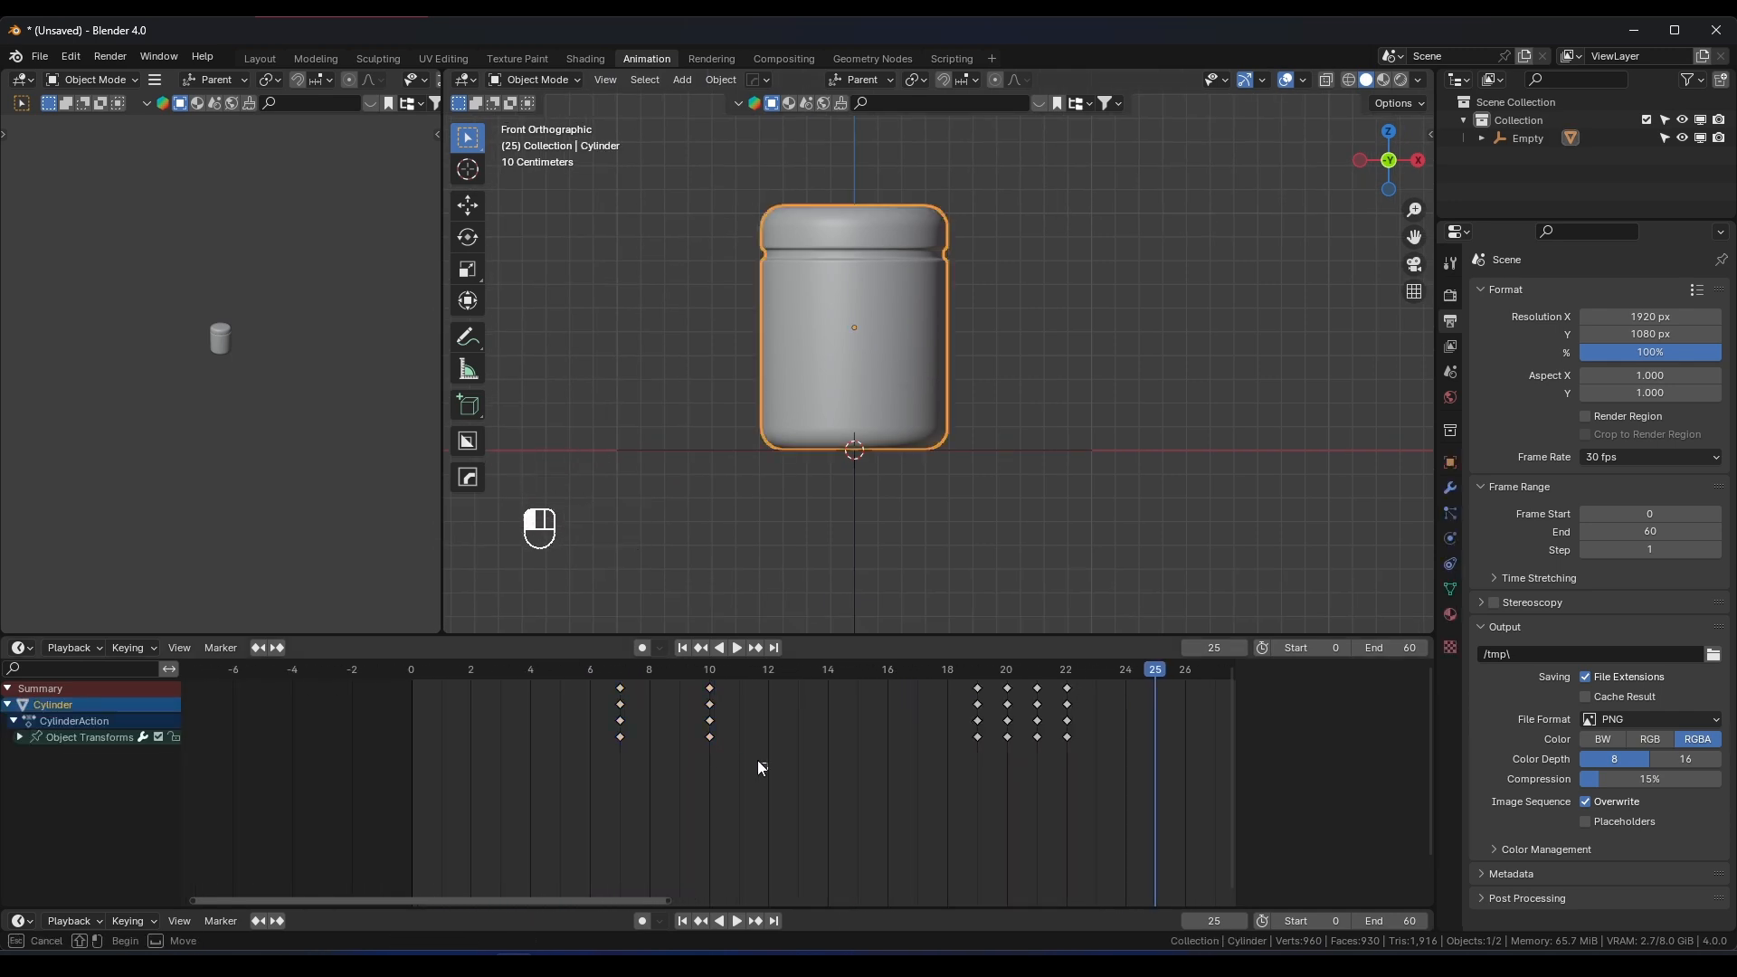
left_click(710, 670)
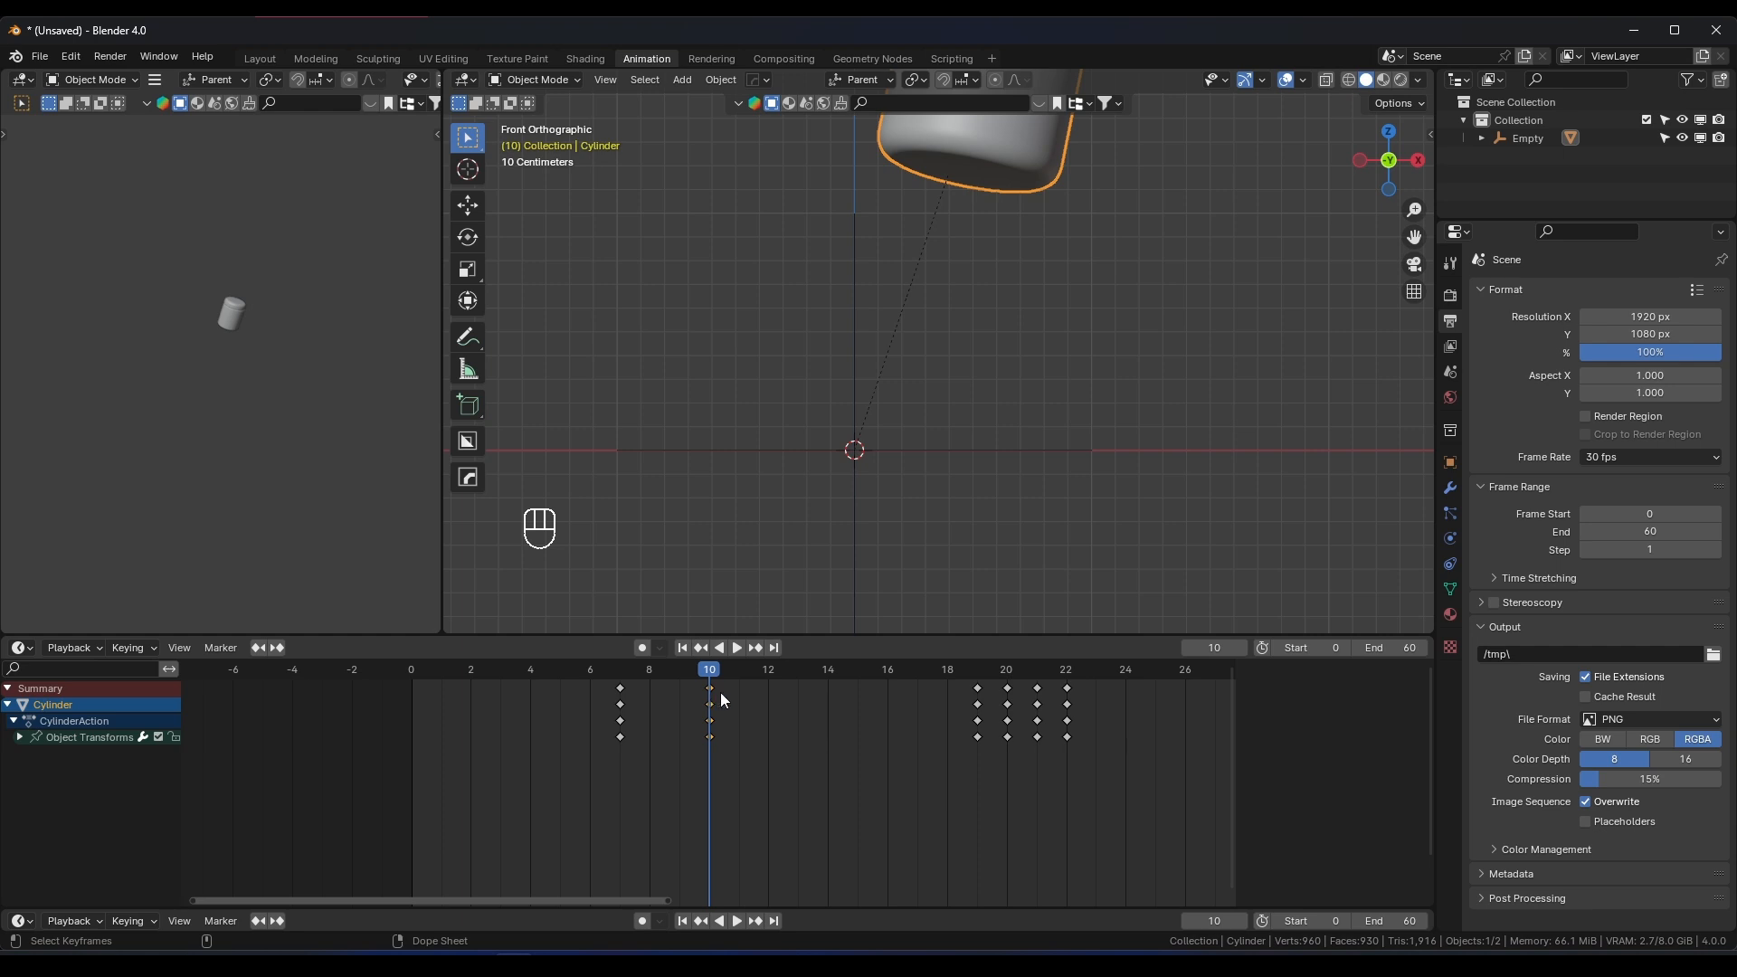
key("r")
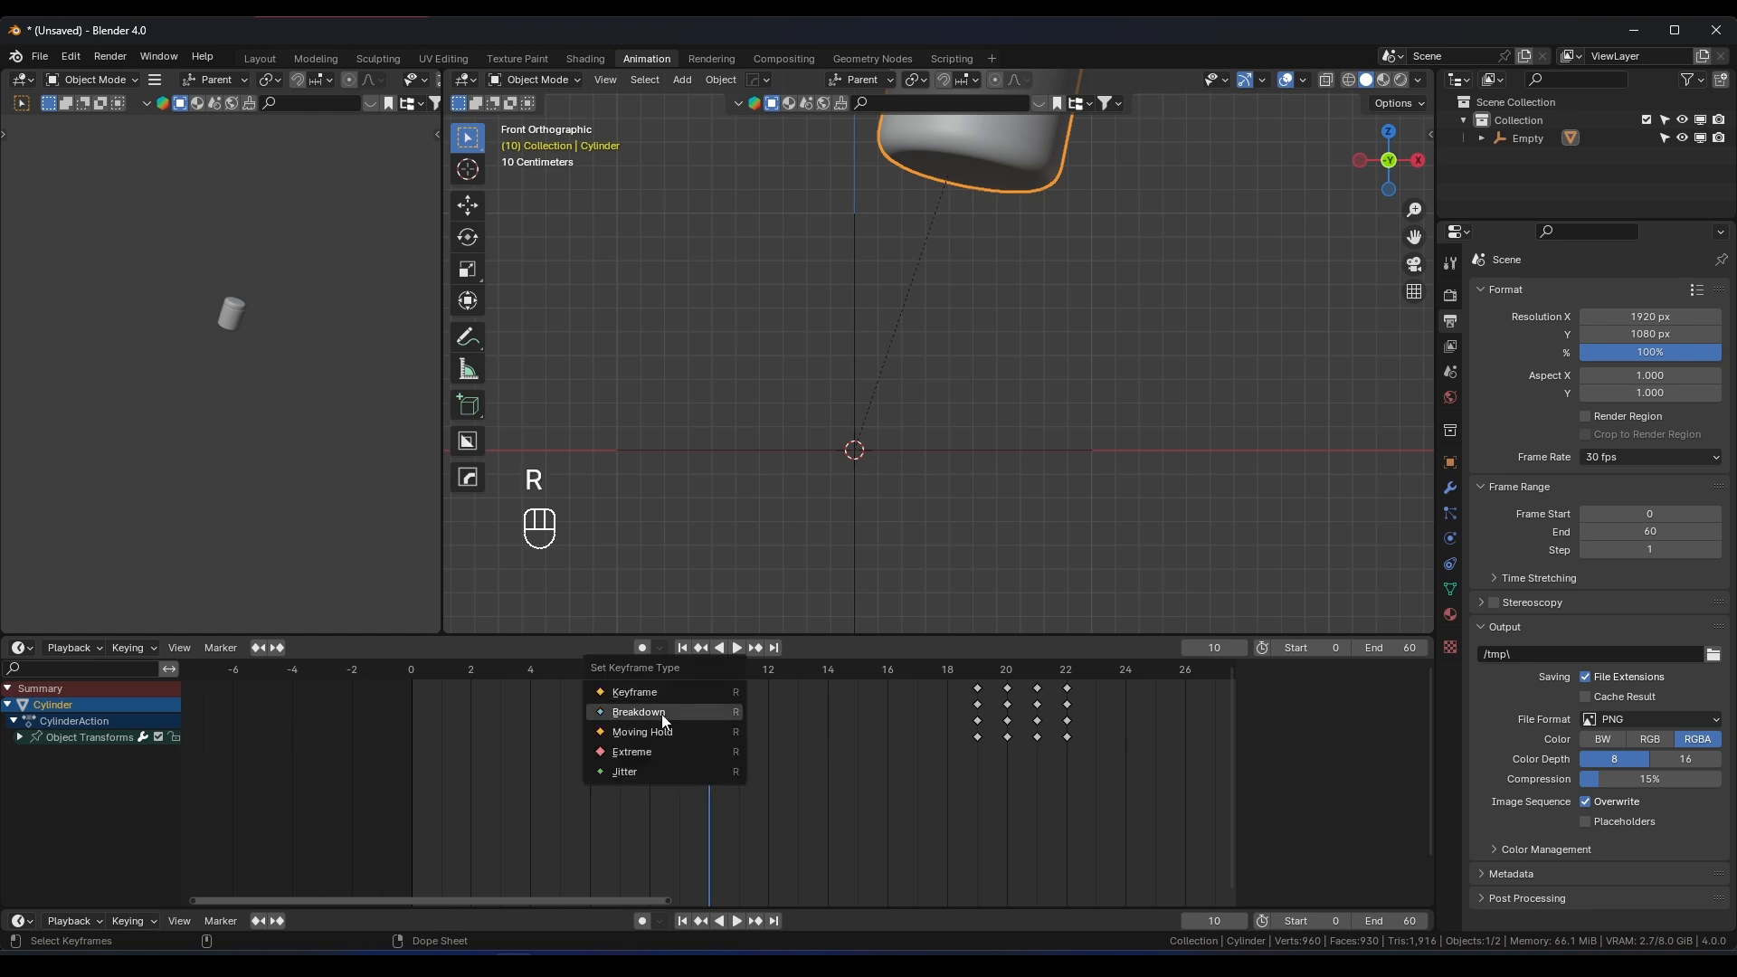
left_click(632, 713)
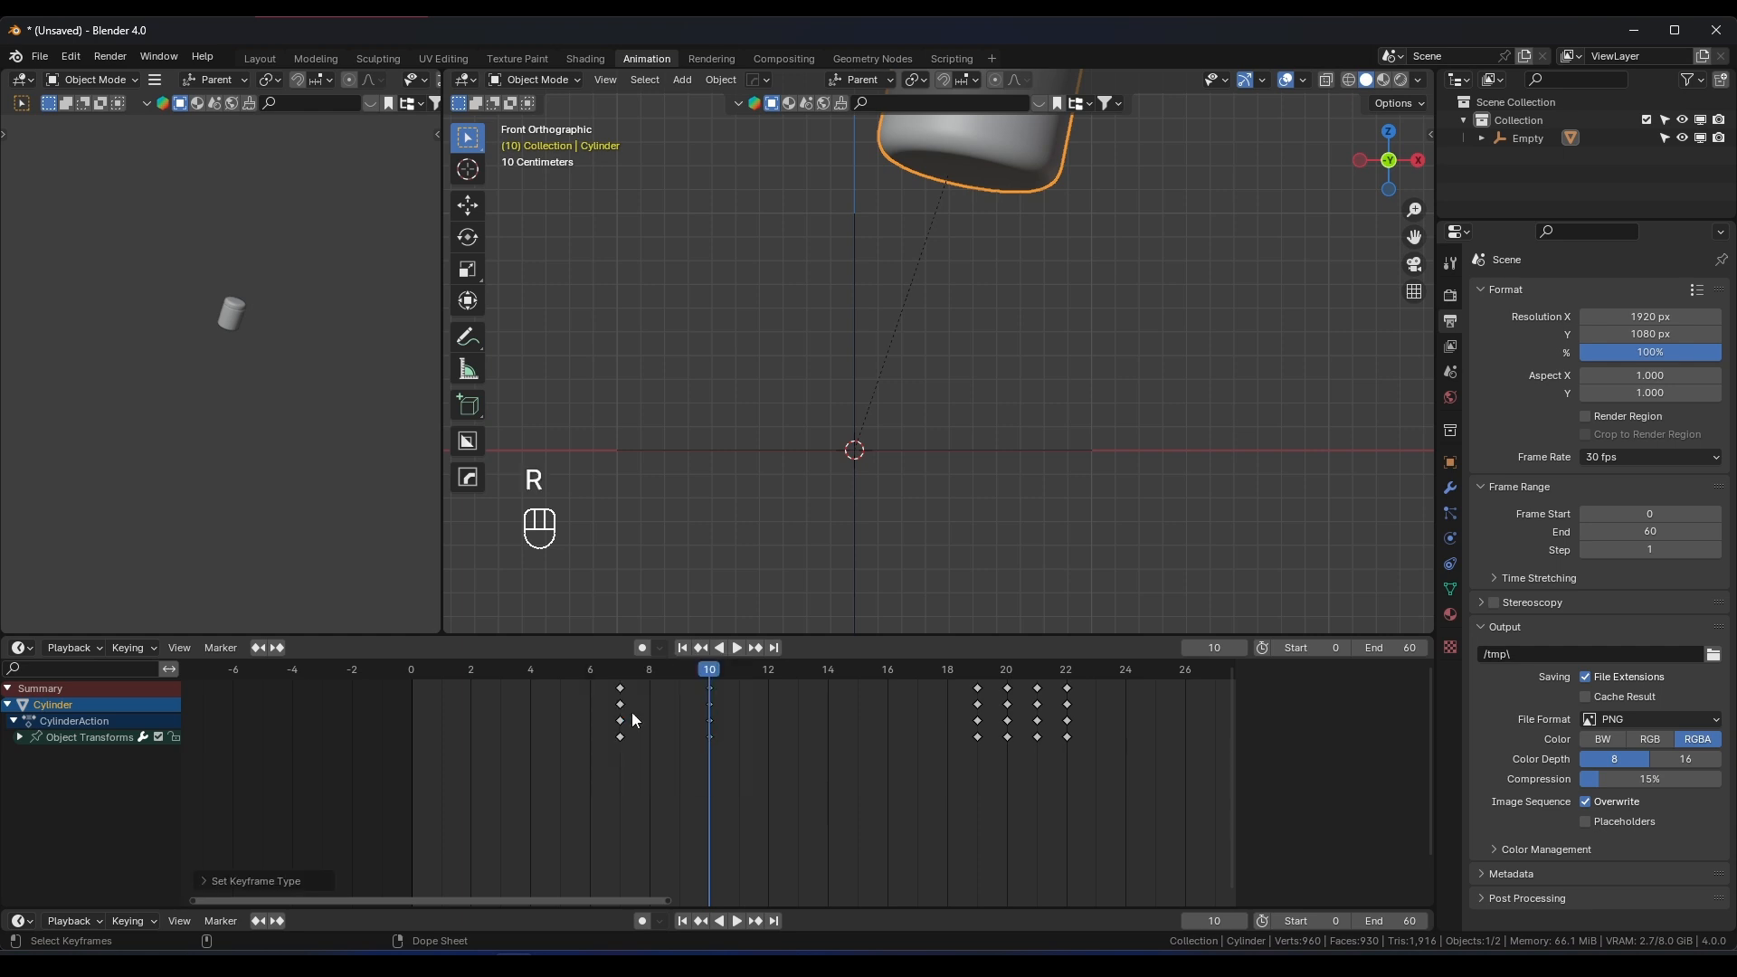
left_click(769, 737)
left_click_drag(798, 766, 662, 671)
mouse_move(711, 672)
left_mouse_down()
mouse_move(742, 675)
mouse_move(579, 683)
mouse_move(774, 682)
mouse_move(650, 683)
mouse_move(754, 682)
mouse_move(714, 686)
left_mouse_up()
At frame 23, duplicate the jar together with its Empty about 0.95 m along the X axis
scroll(961, 355, "down", 4)
middle_click_drag(960, 354, 863, 406, "shift")
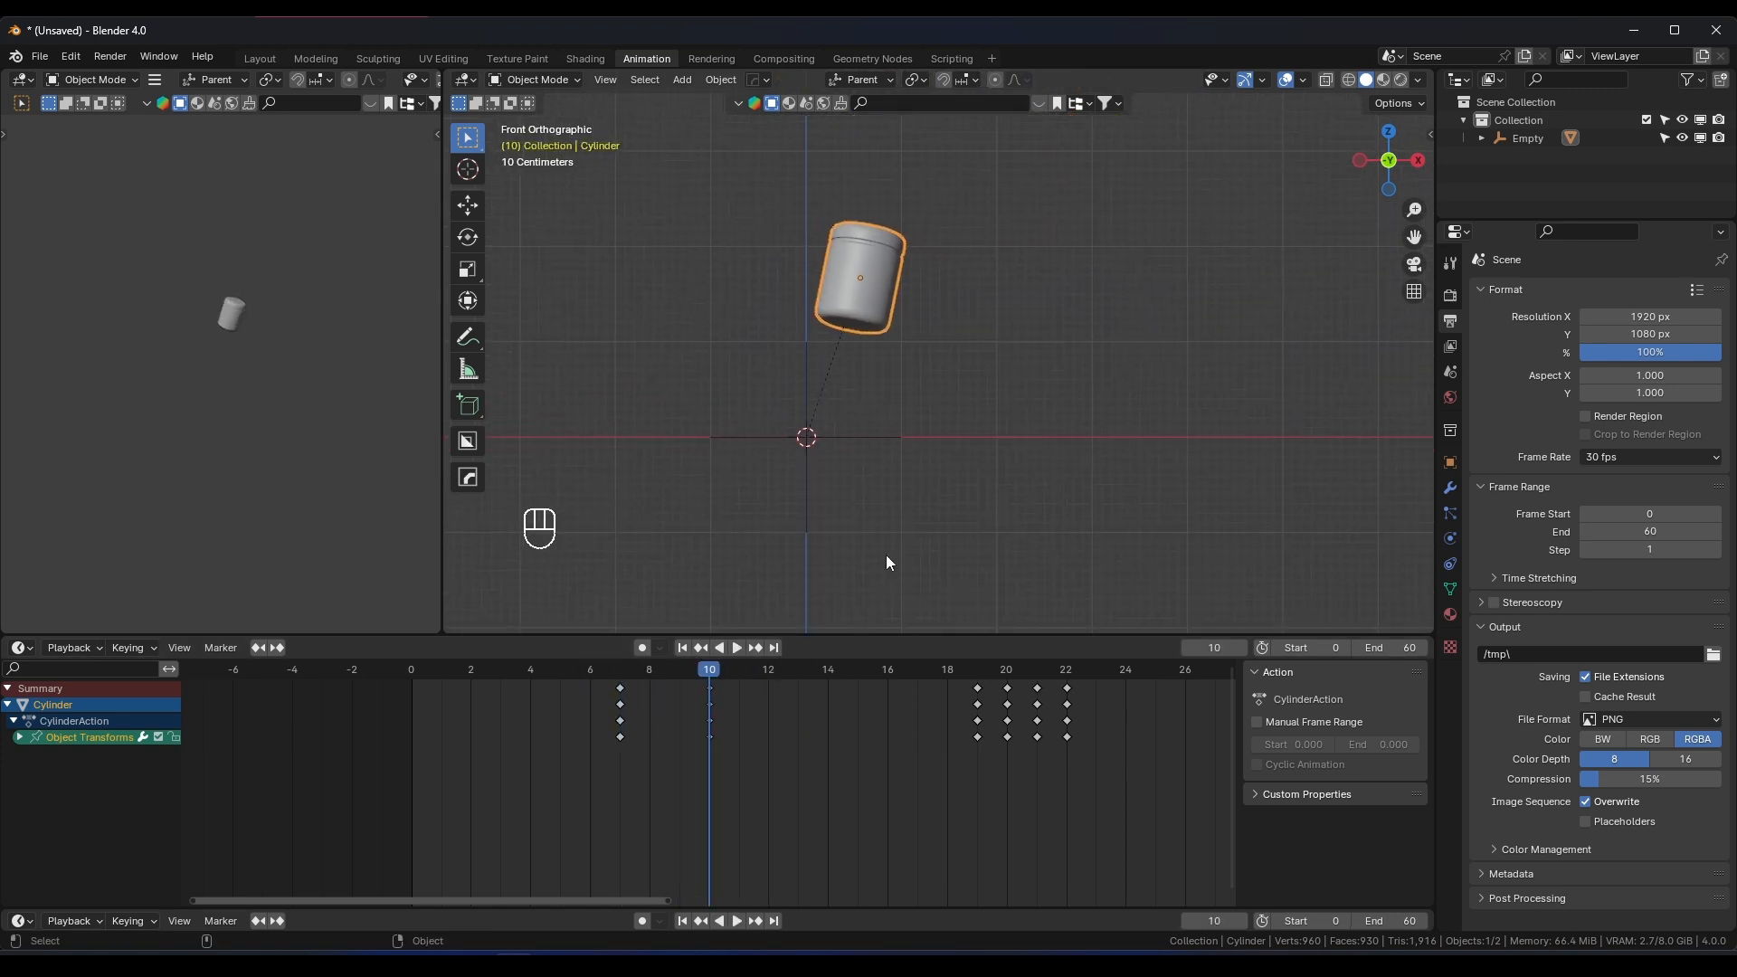
scroll(887, 562, "down", 1)
left_click_drag(736, 669, 1085, 670)
left_click_drag(903, 443, 757, 402)
middle_click_drag(840, 424, 908, 503, "shift")
scroll(731, 427, "up", 3)
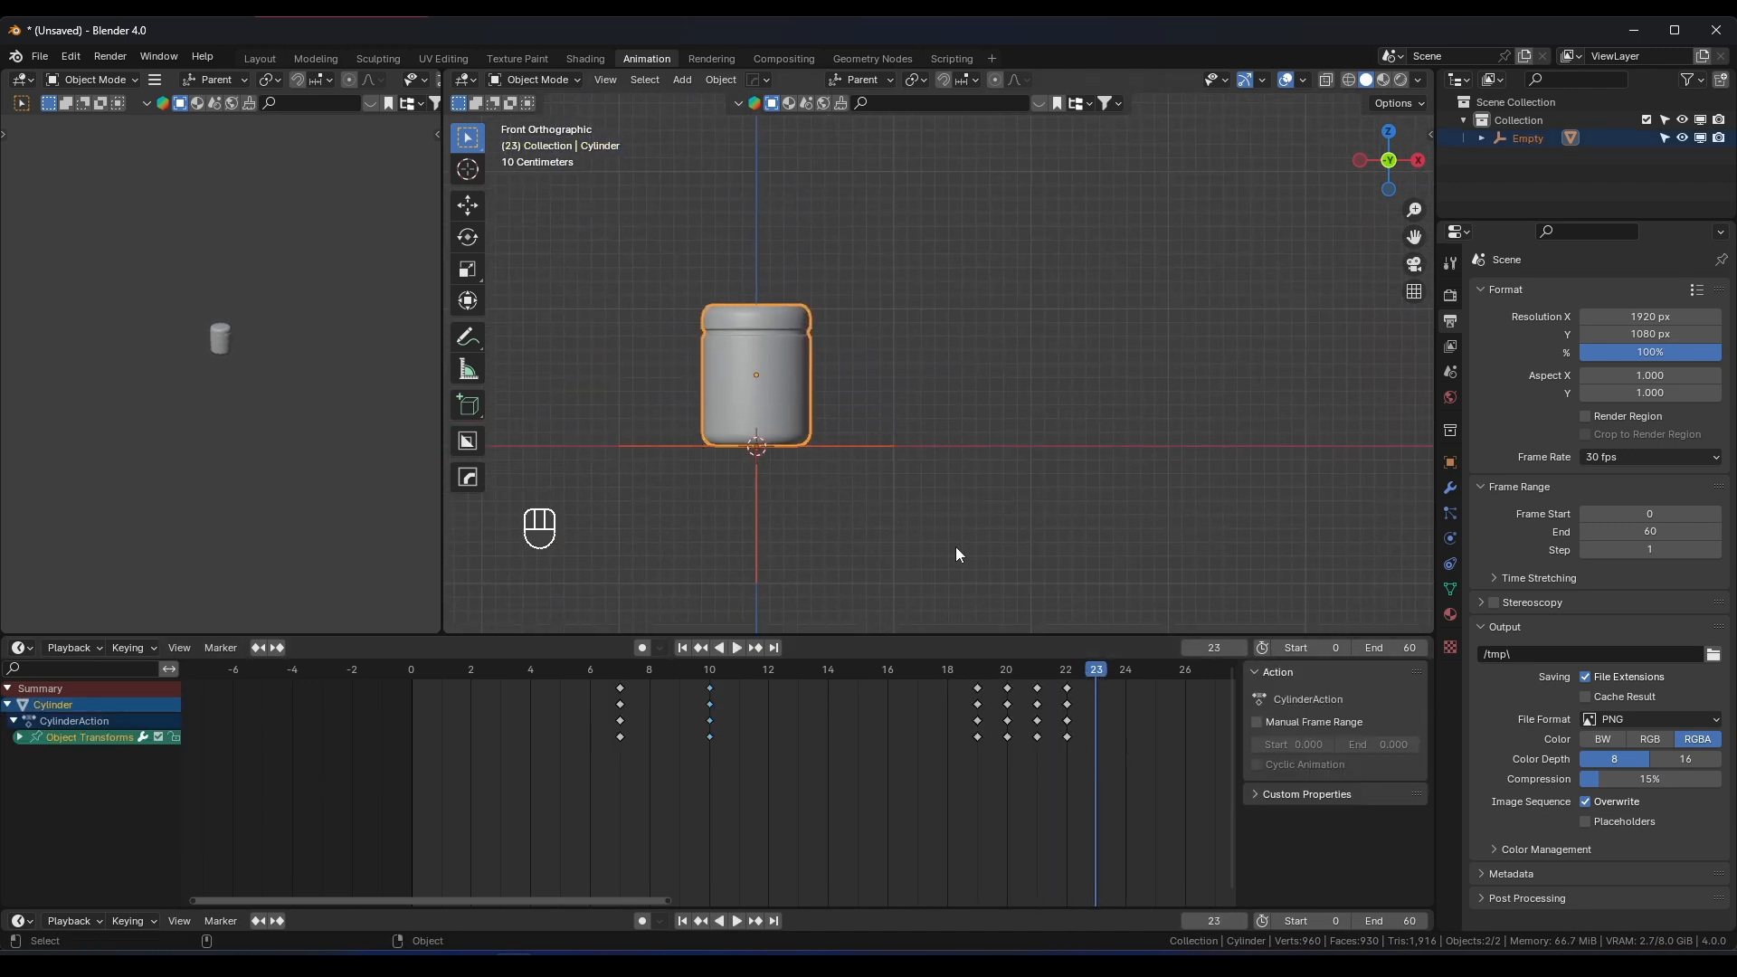
scroll(855, 444, "down", 3)
key("shift+d")
key("x")
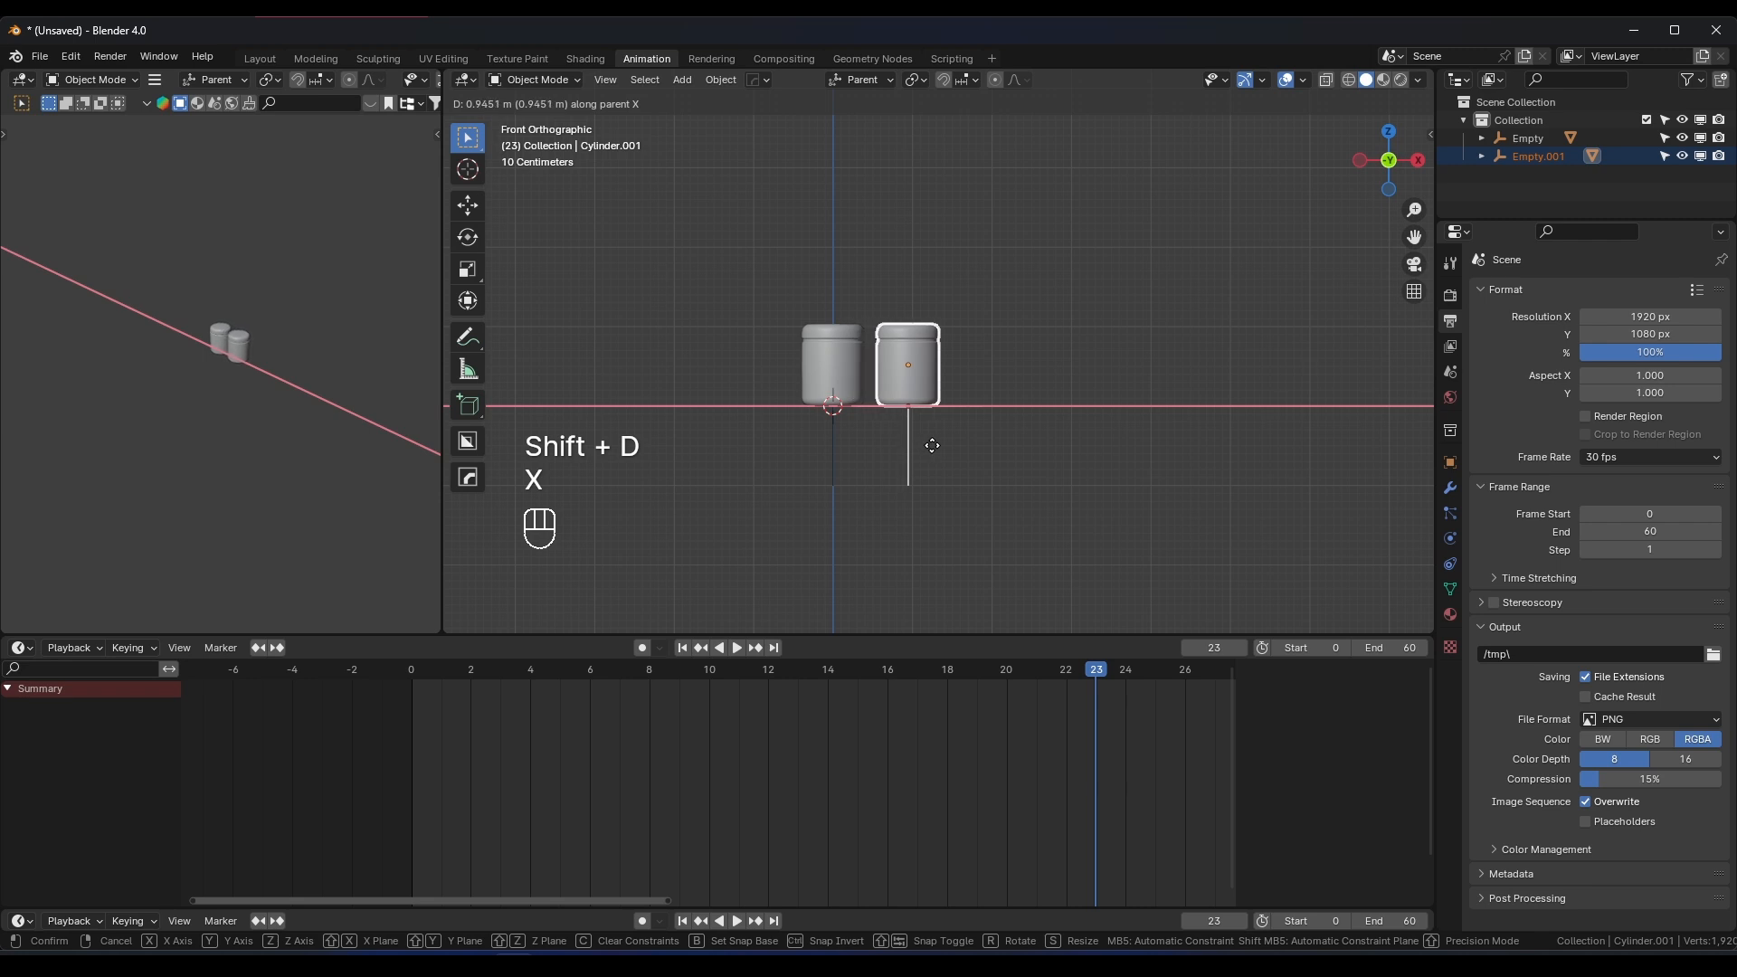
left_click(932, 445)
scroll(932, 414, "up", 3)
middle_click_drag(805, 469, 861, 426, "shift")
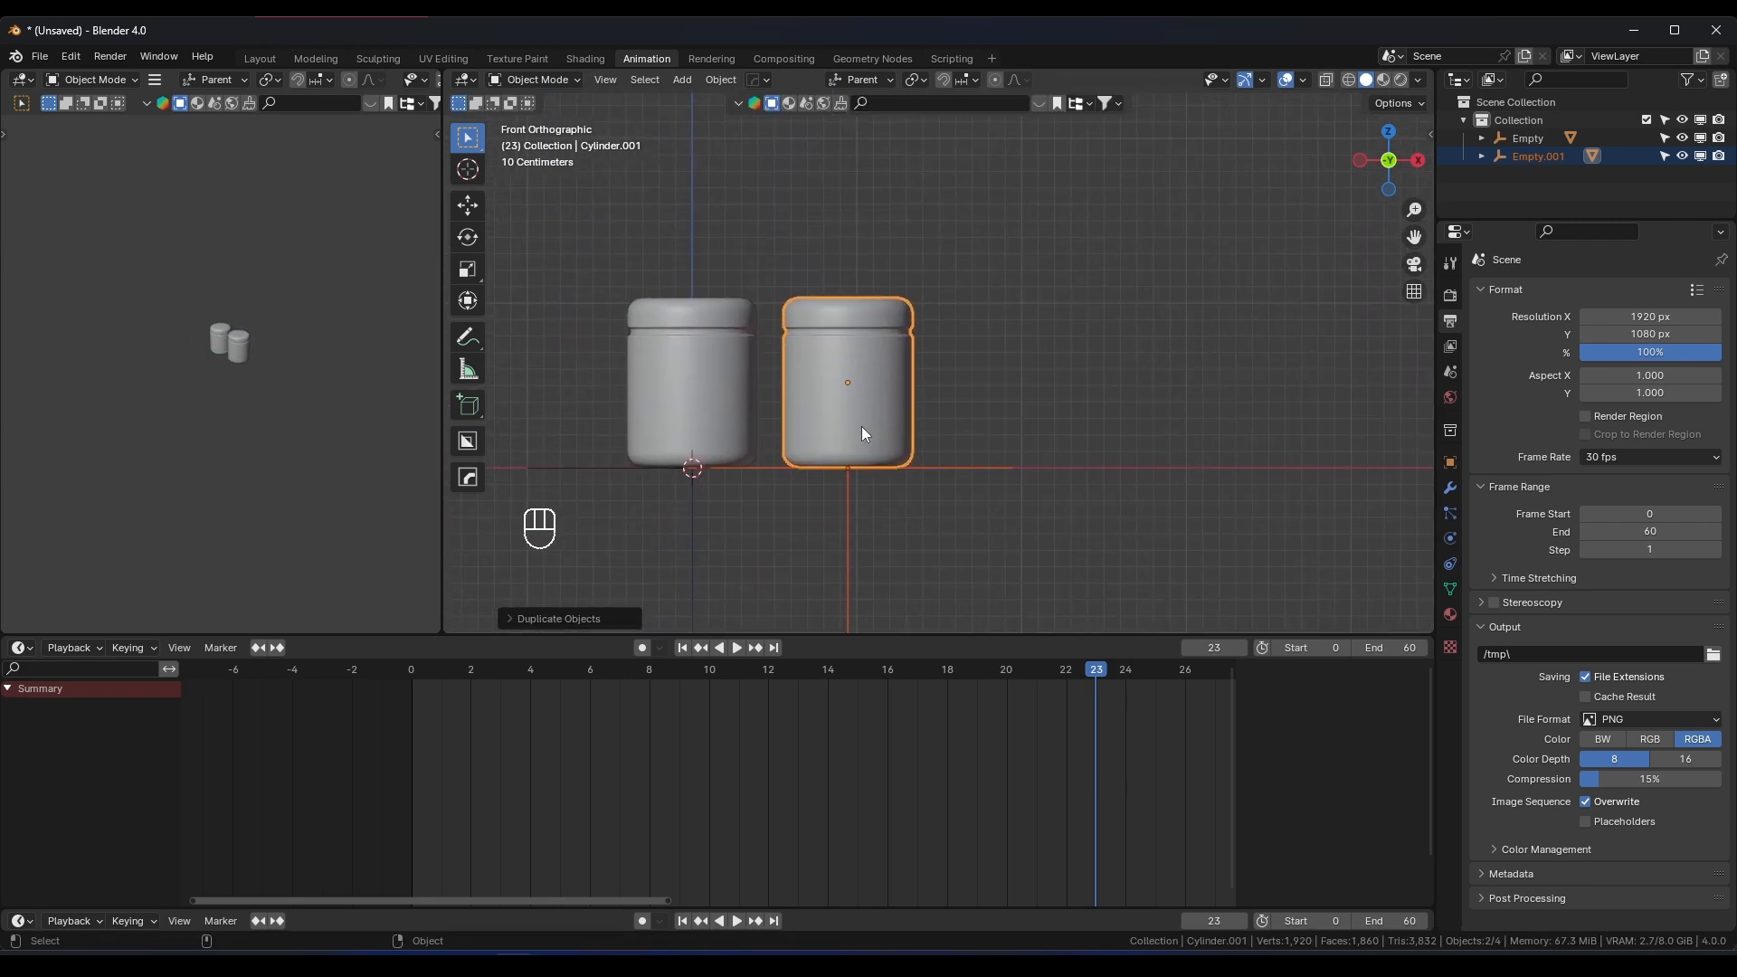
Duplicate the jar and Empty four more times along X, spaced about 0.9 to 1 m apart, making a row of six
key("shift+d")
key("x")
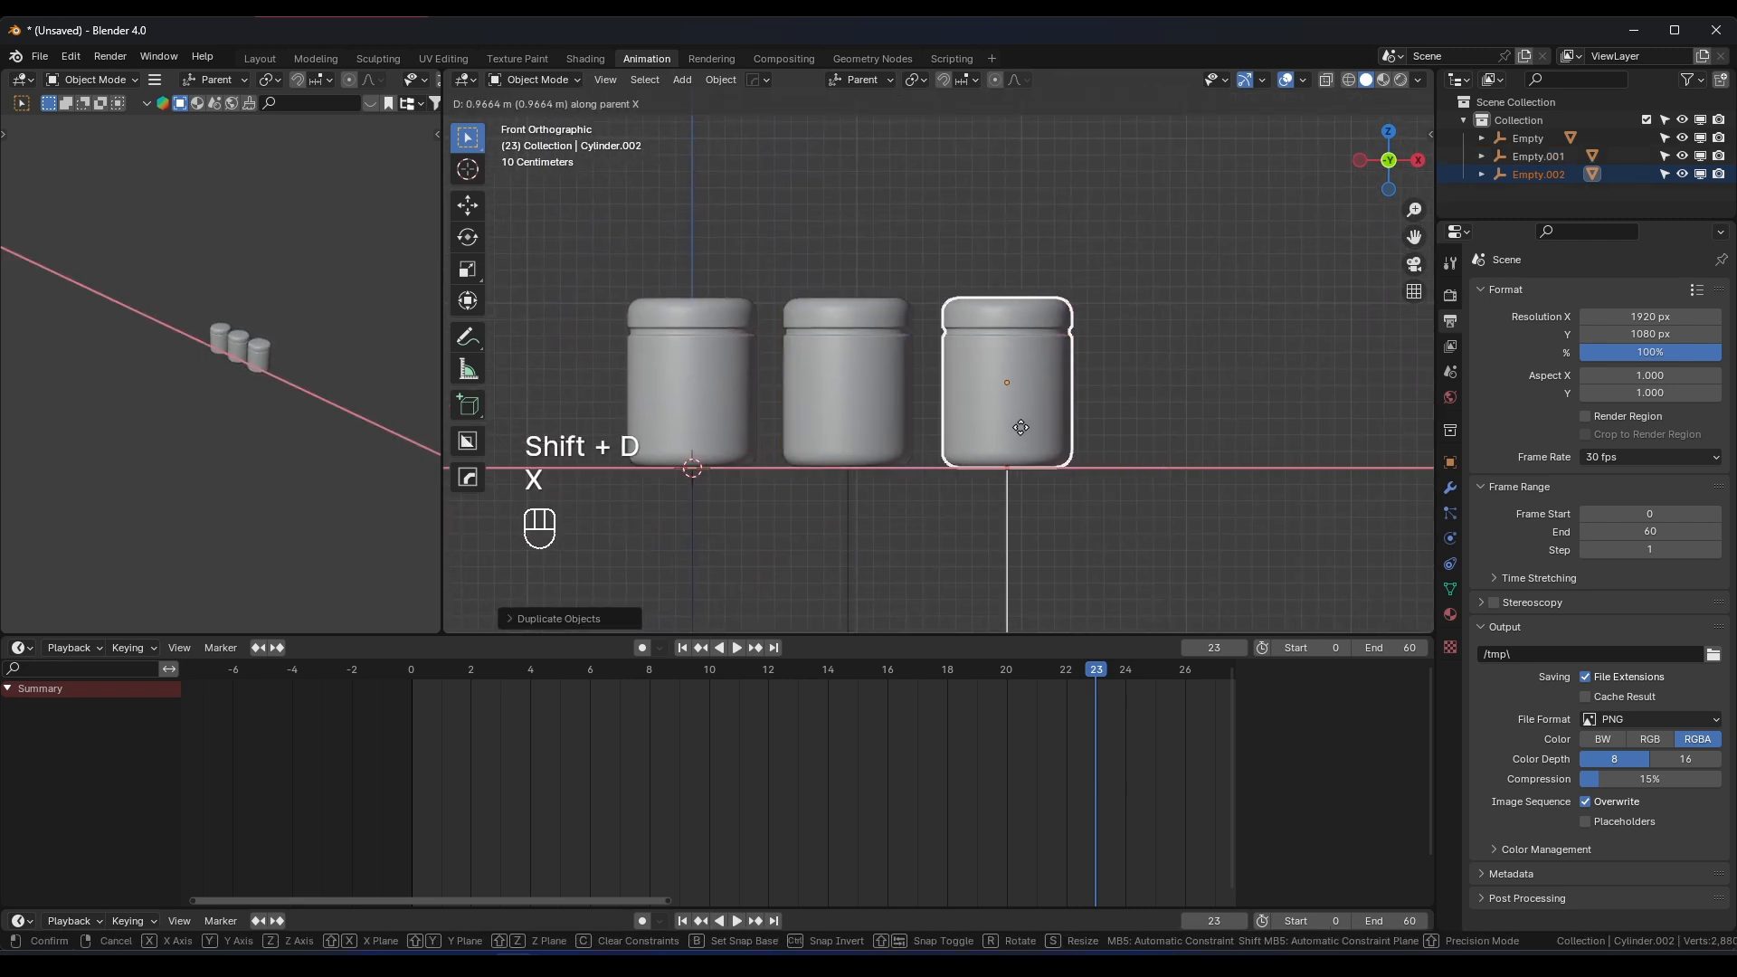
left_click(1021, 427)
scroll(899, 442, "down", 2)
key("shift+d")
key("x")
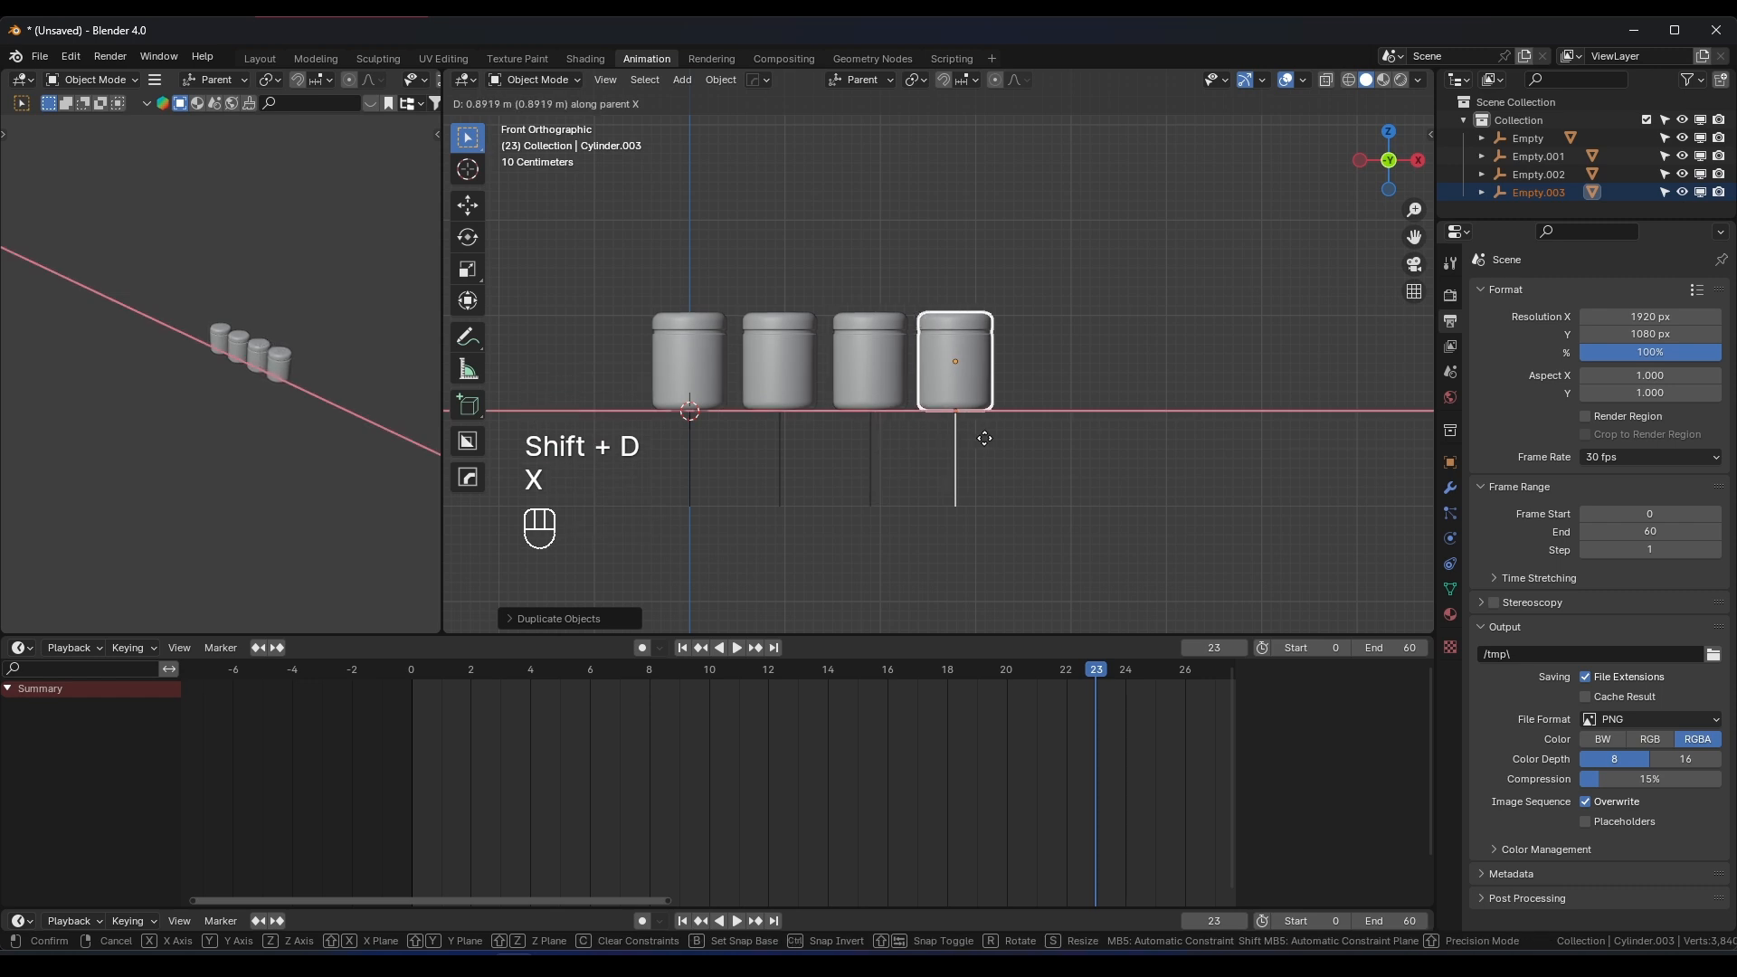
left_click(984, 438)
middle_click_drag(985, 438, 886, 454, "shift")
key("shift+d")
key("x")
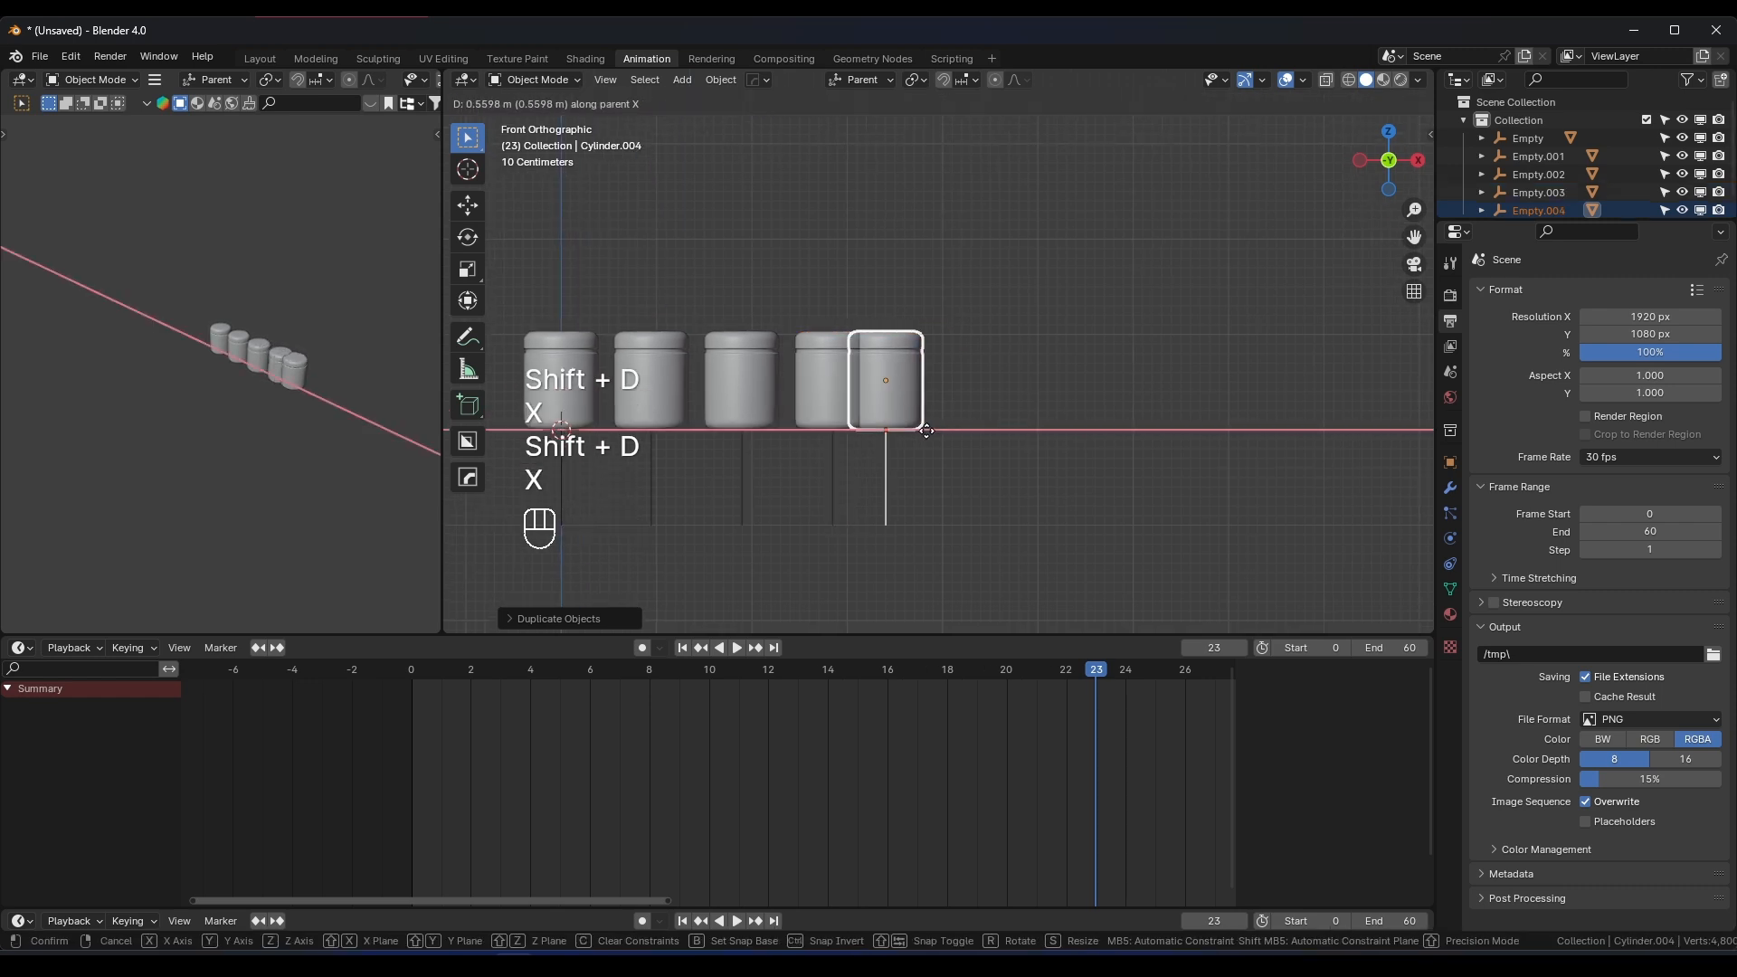
left_click(960, 438)
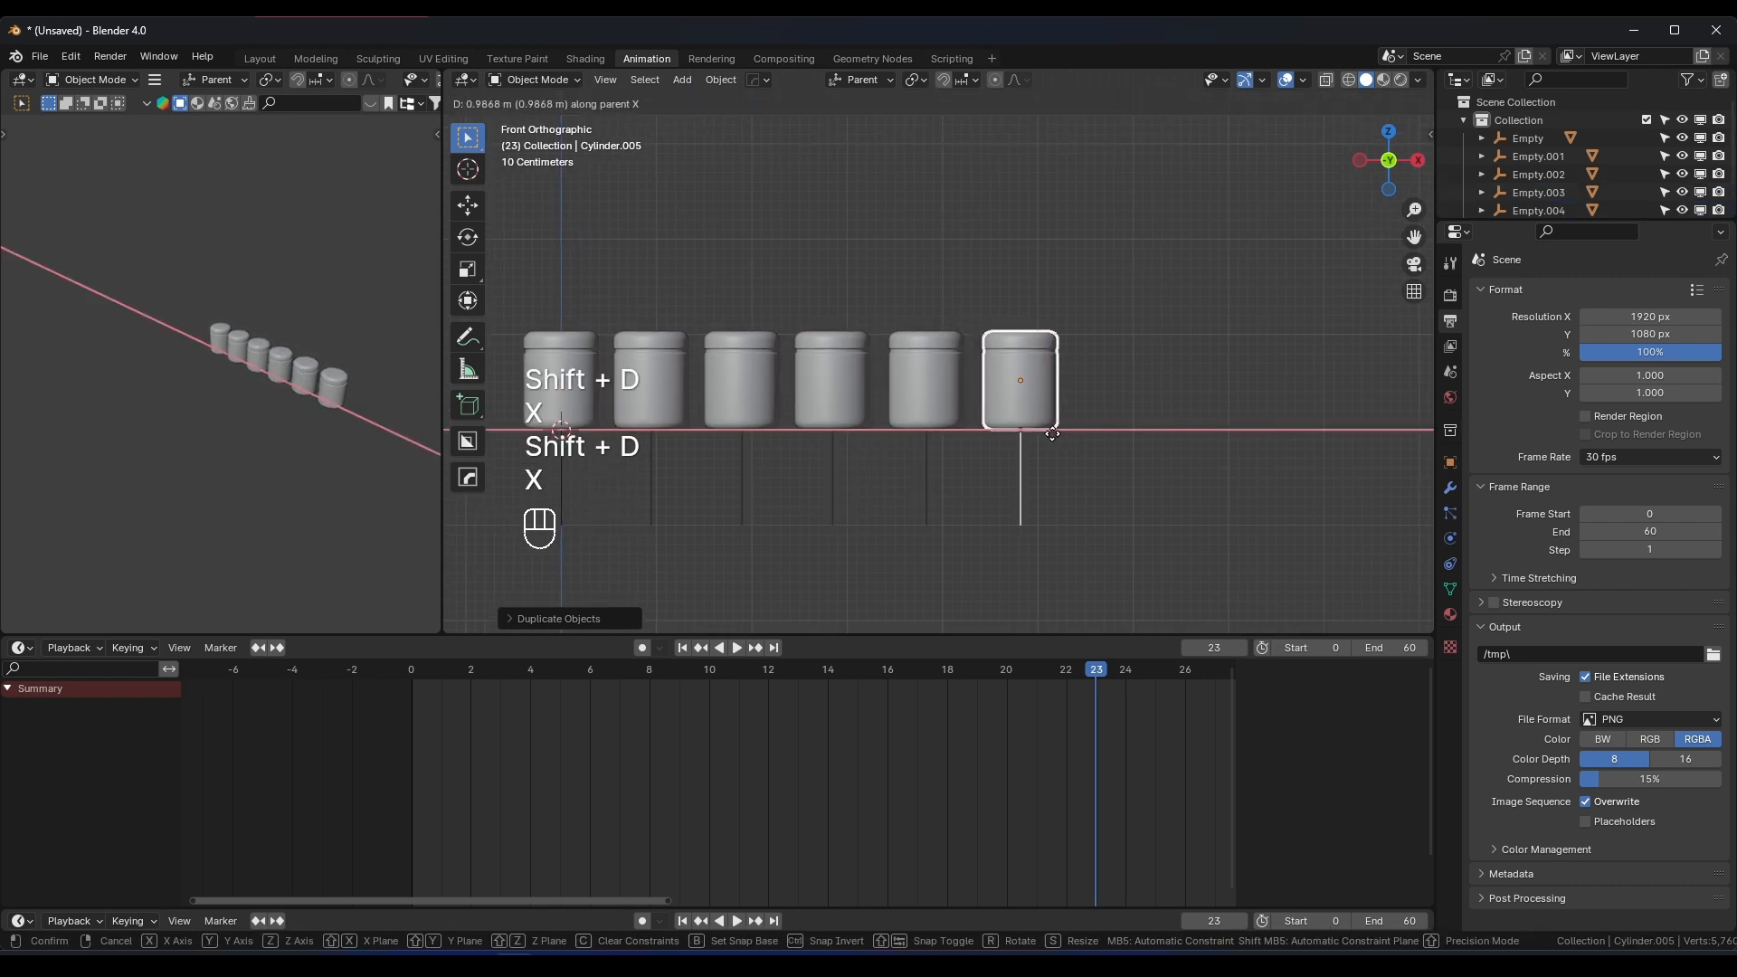
left_click(1052, 433)
Play the animation from frame 0 to check how the whole row of jars lands
left_click(426, 671)
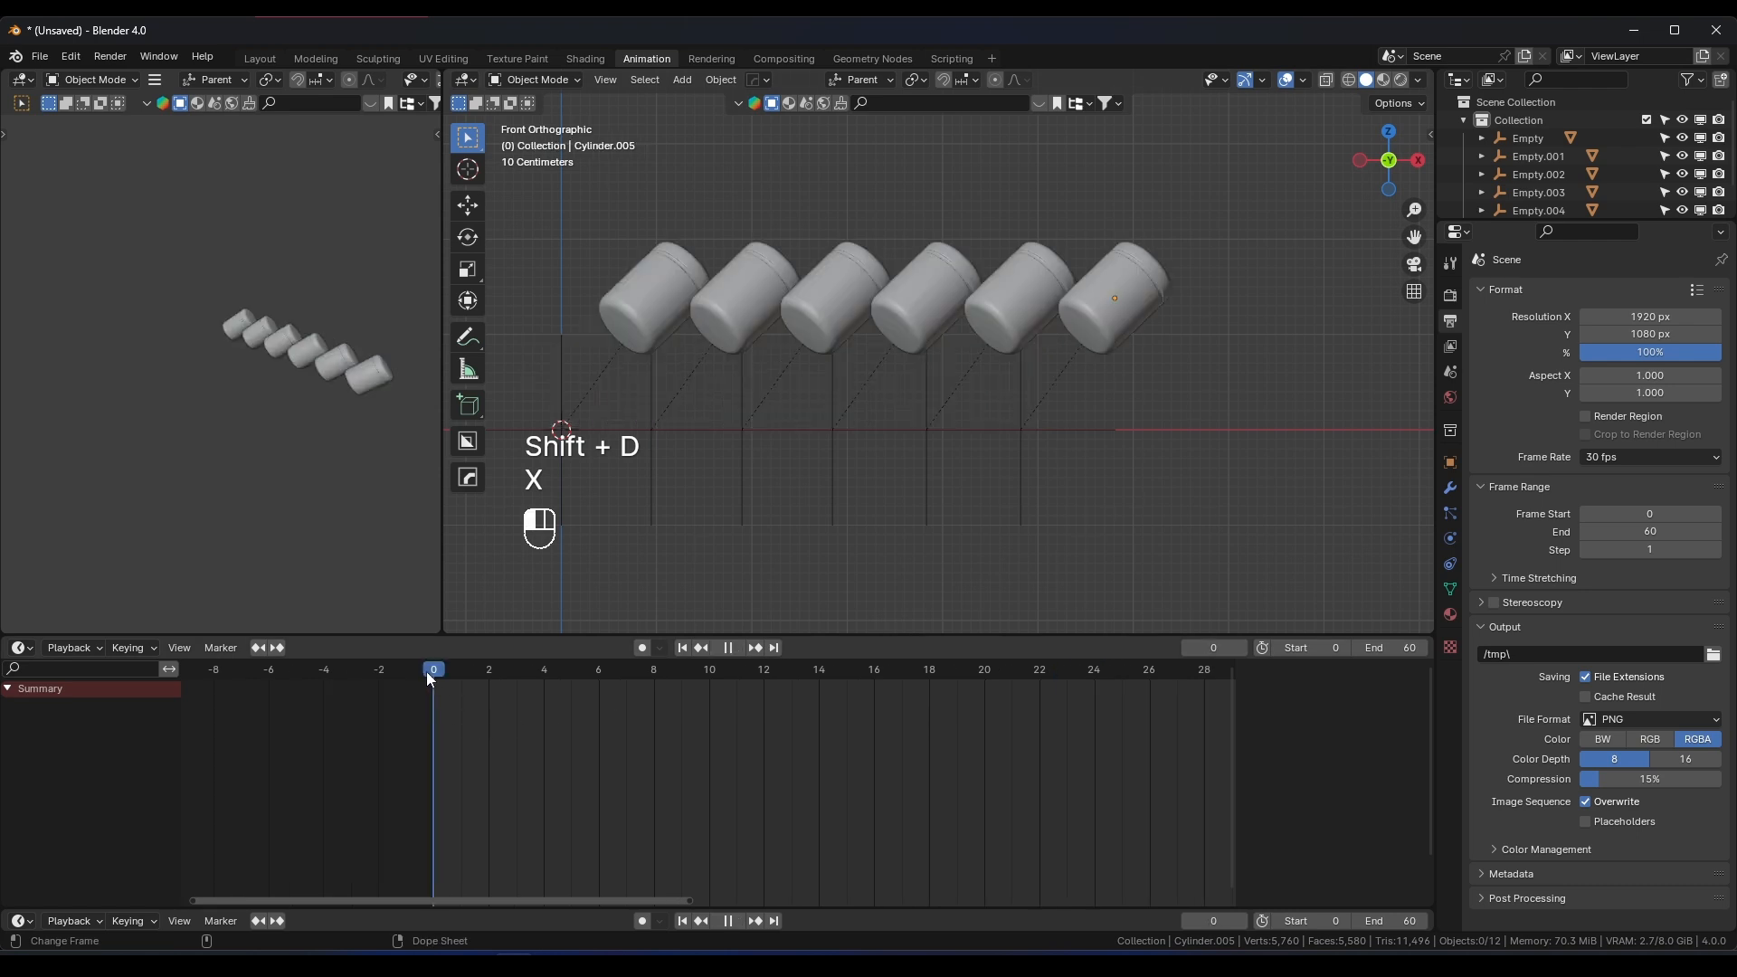
key("space")
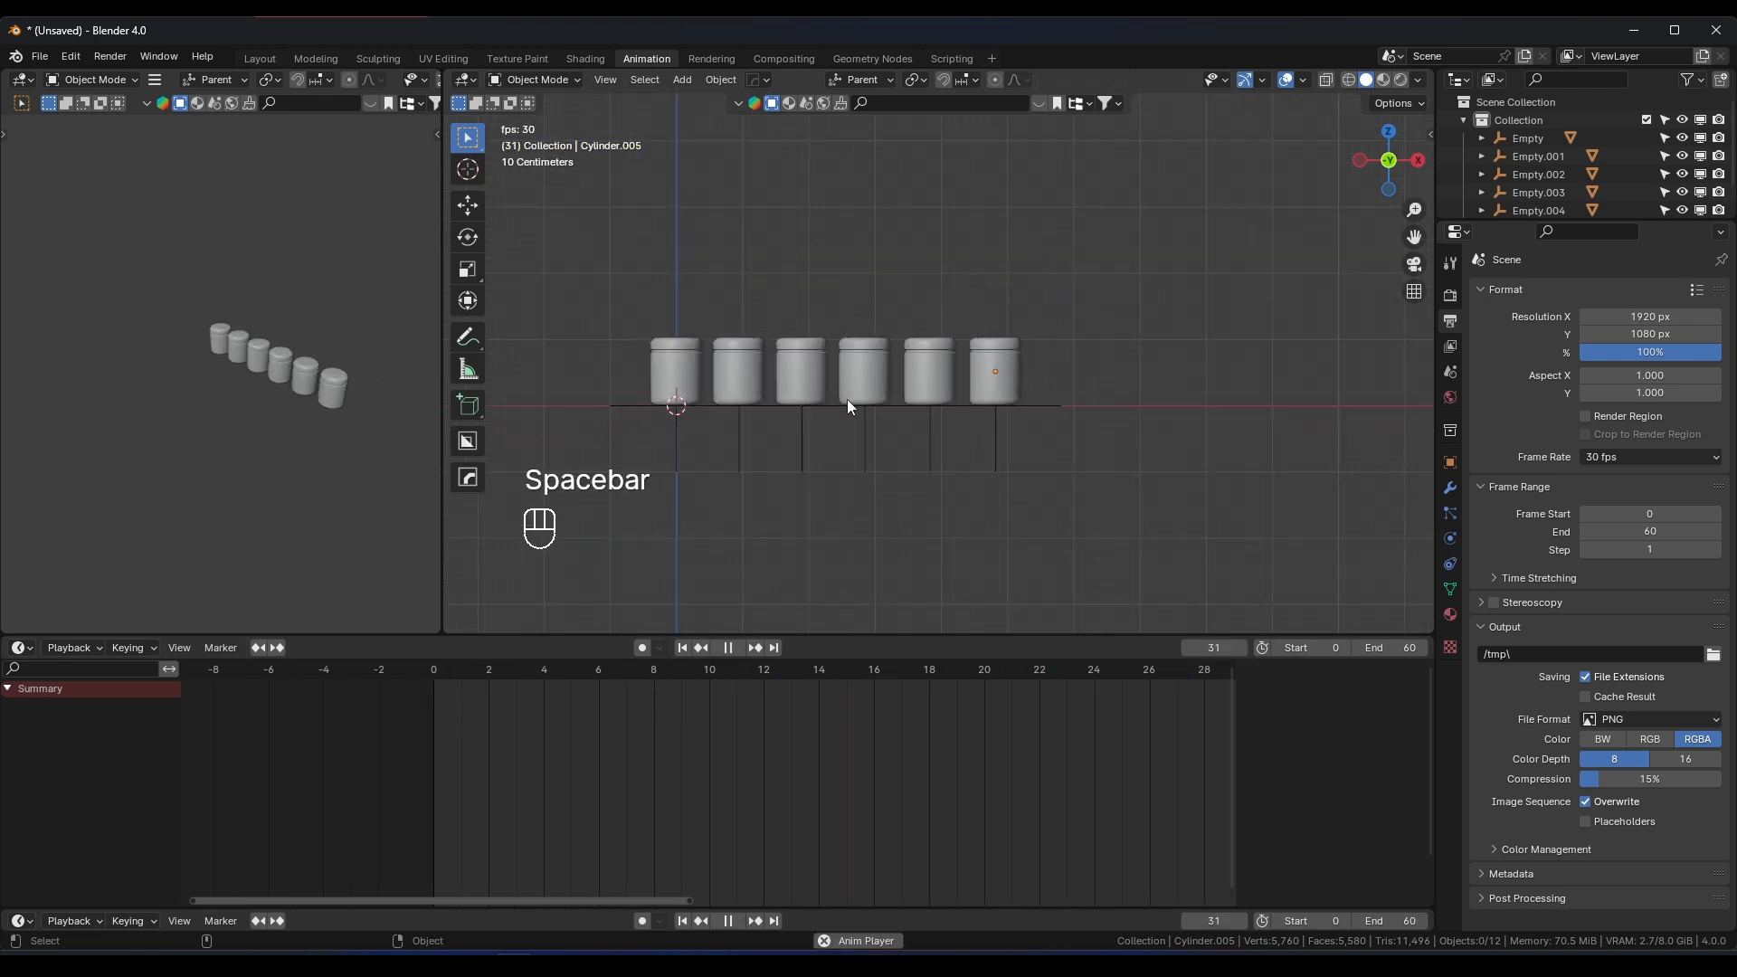
key("space")
key("space")
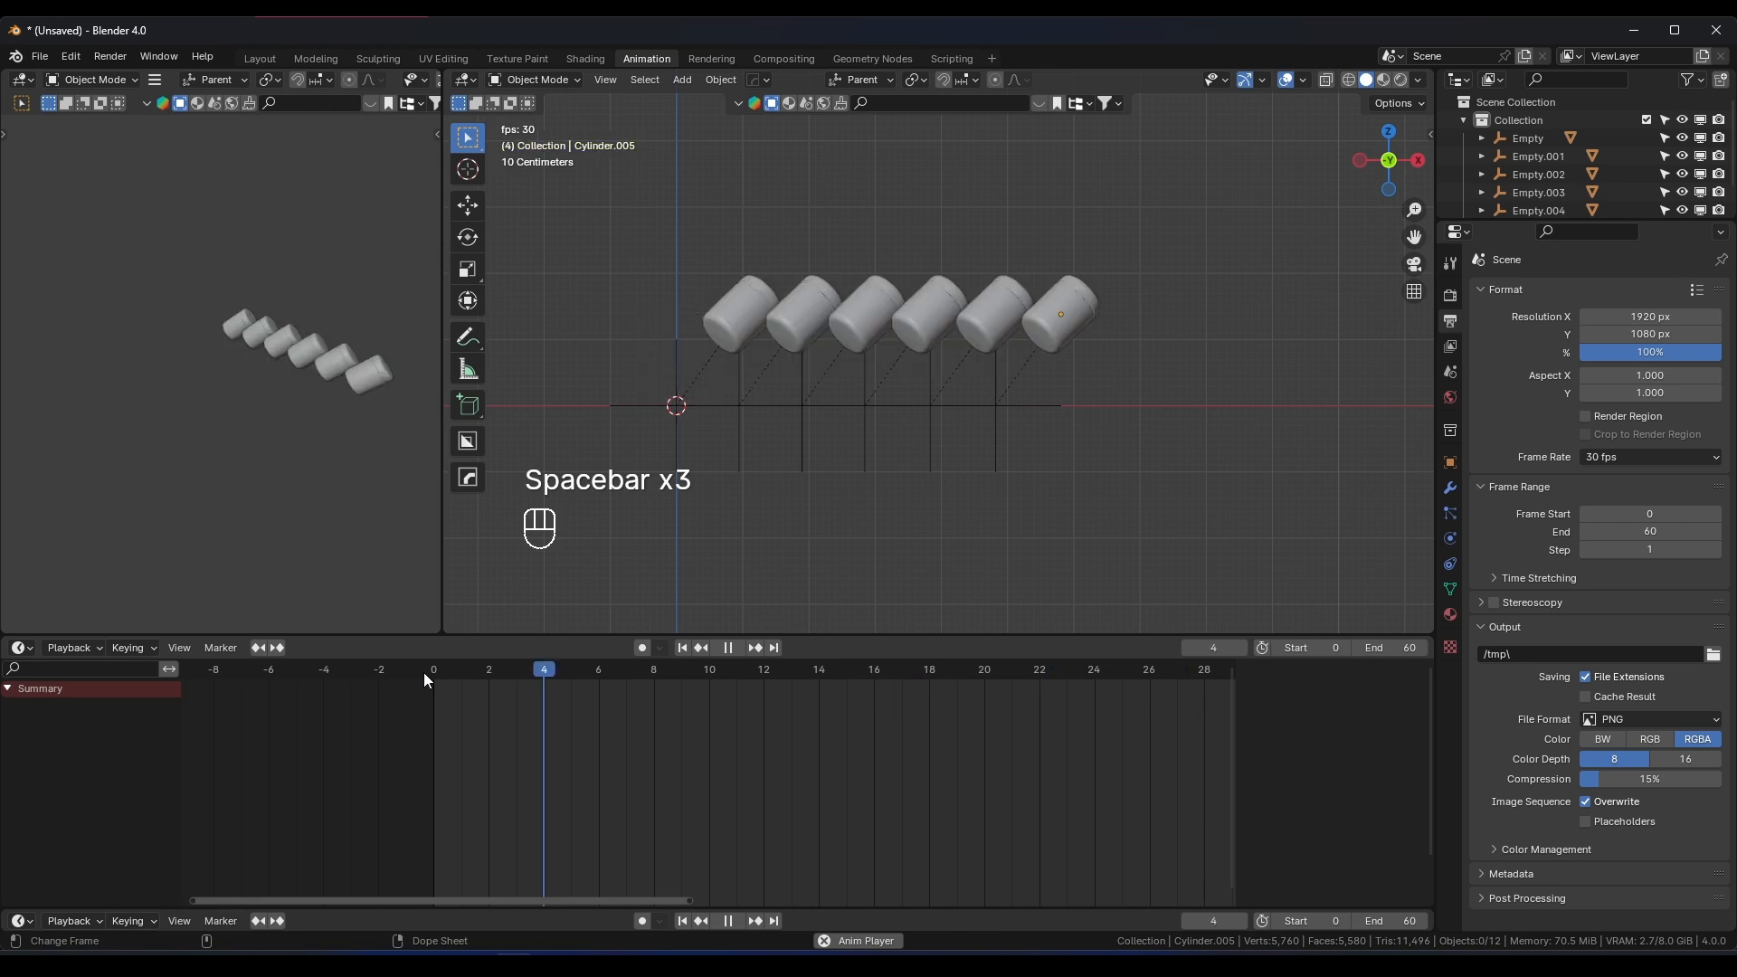
key("space")
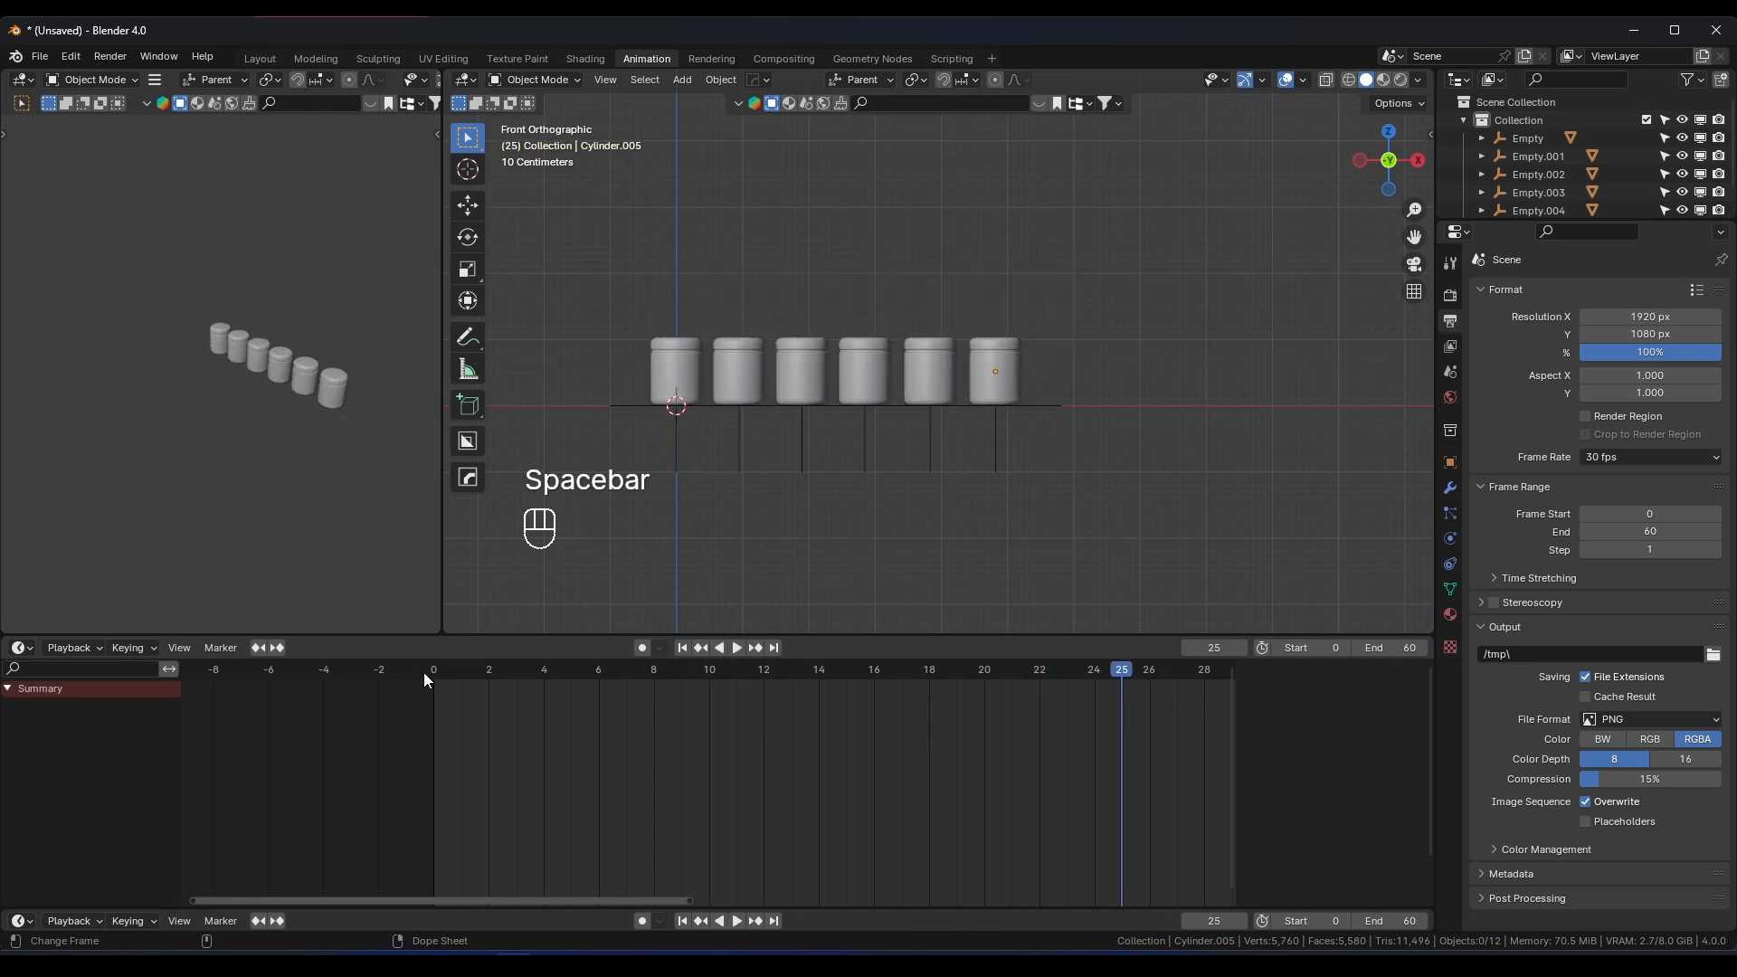
key("space")
key("space")
scroll(722, 470, "up", 1)
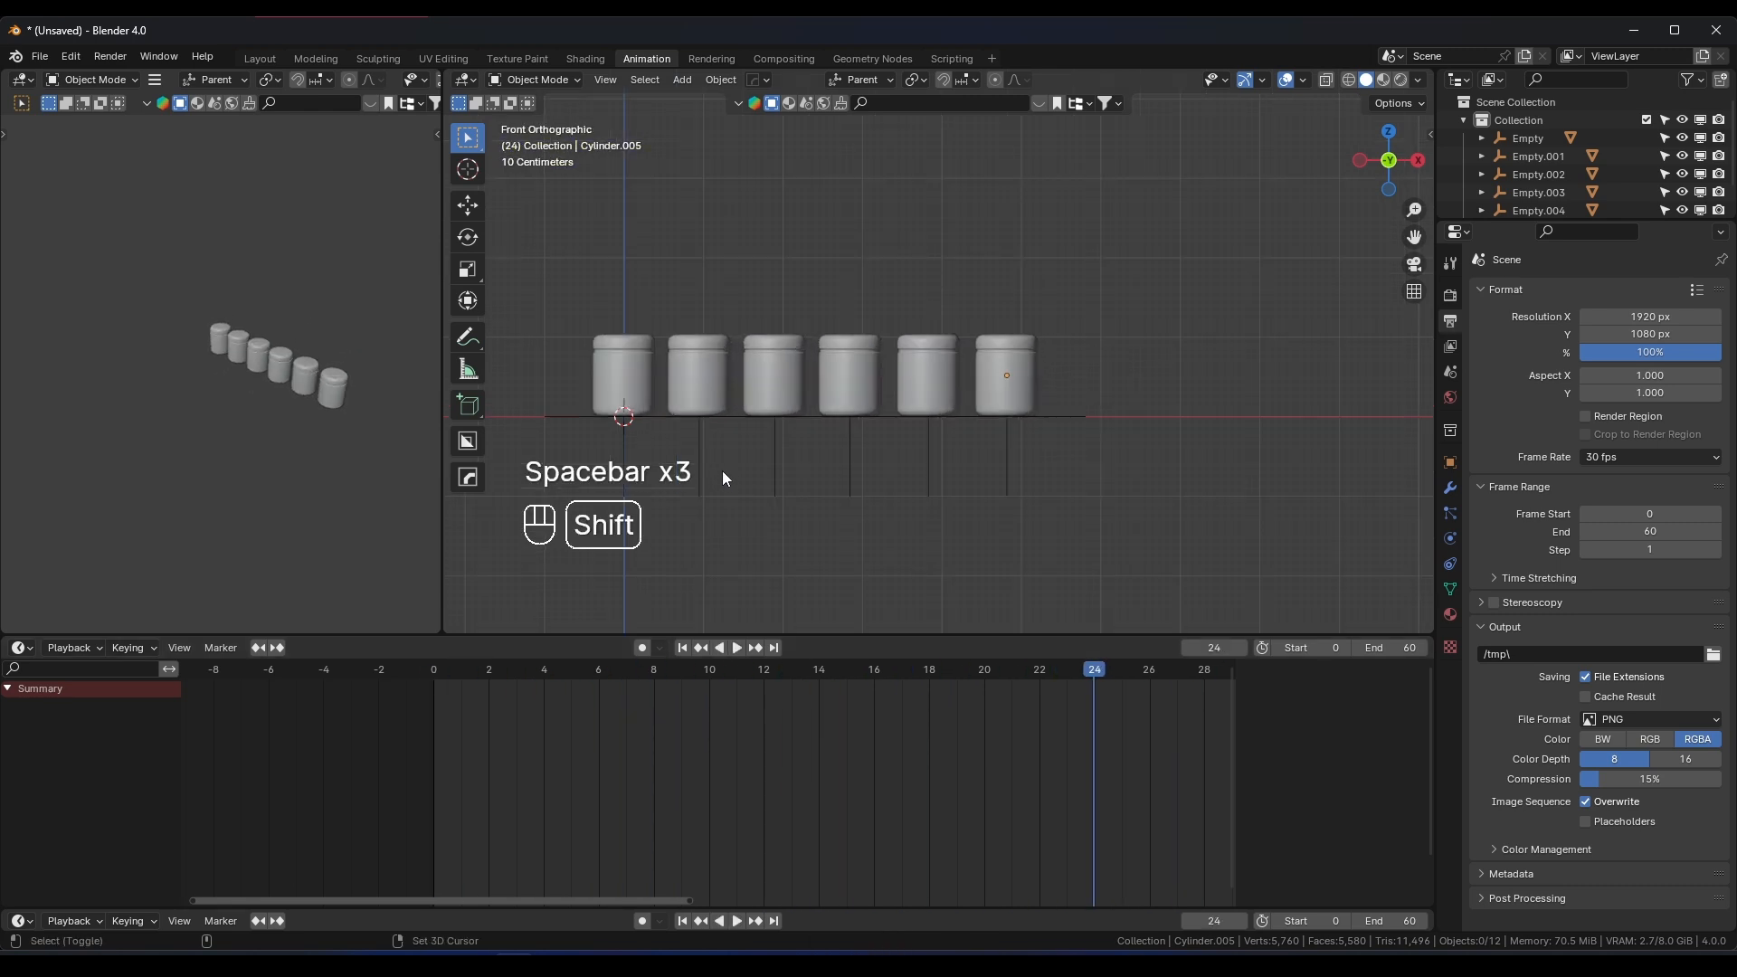
Delete the five duplicated jars and all the Empties, keeping only the original jar
middle_click_drag(722, 470, 927, 455, "shift")
scroll(941, 450, "up", 2)
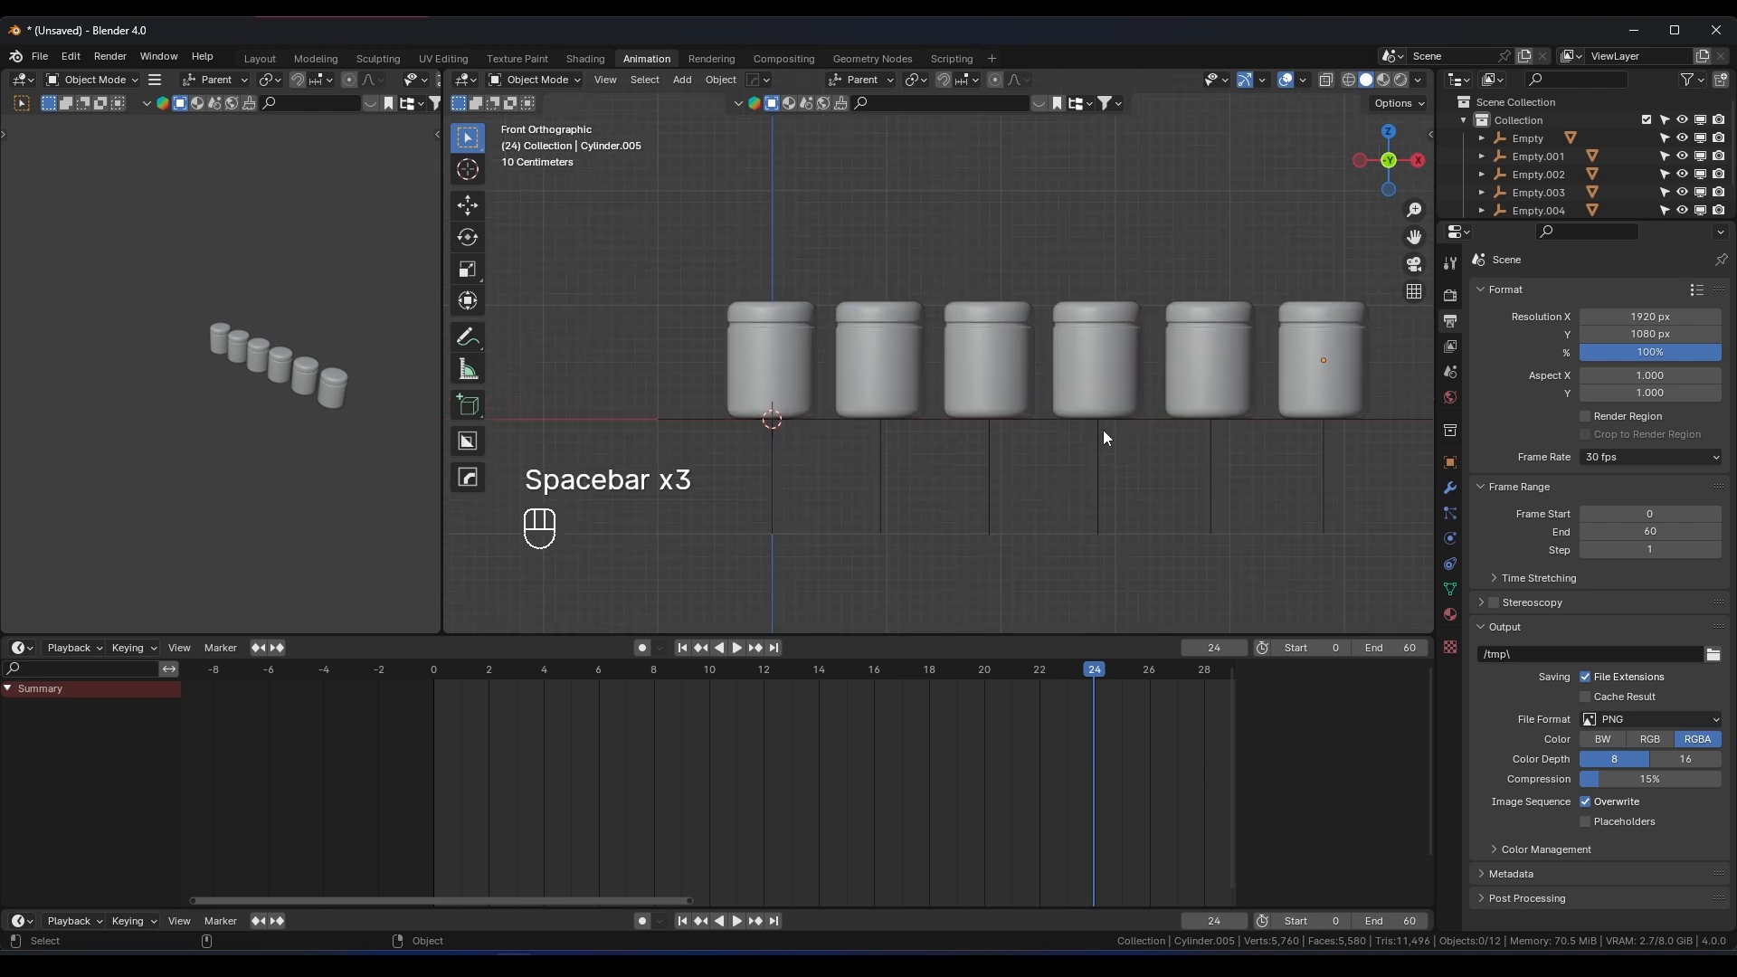
middle_click_drag(1104, 431, 1038, 438, "shift")
left_click_drag(1292, 500, 1140, 348)
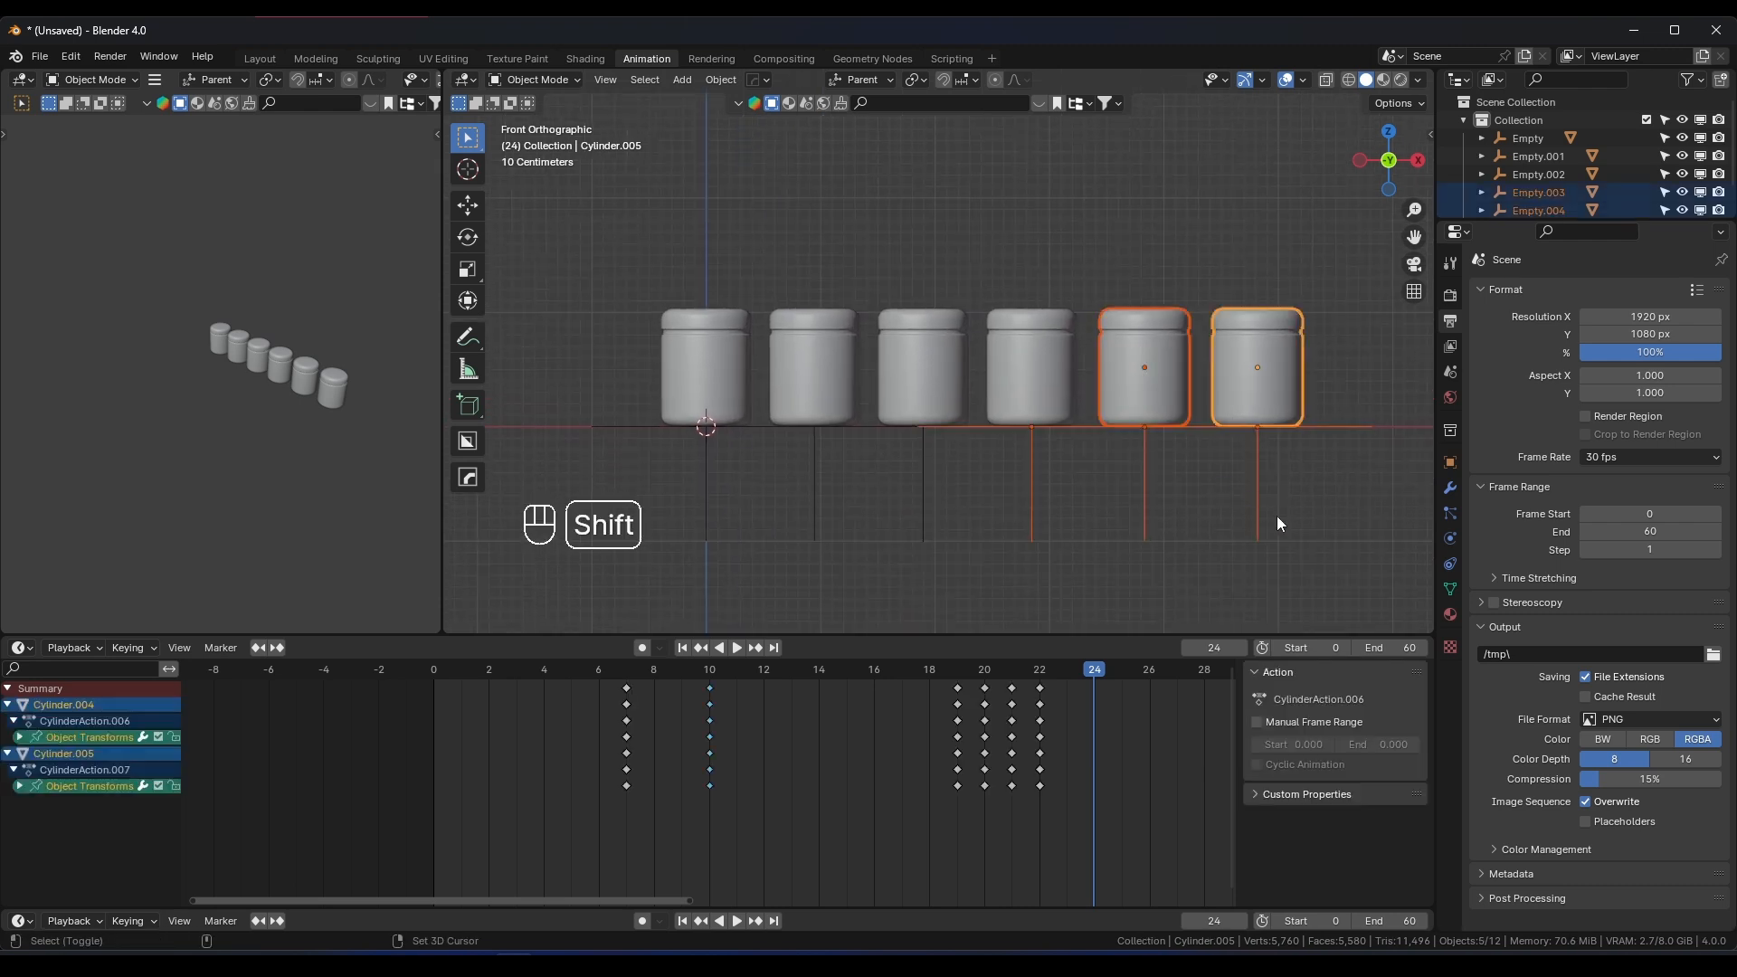
left_click_drag(1278, 516, 803, 339, "shift")
key("x")
left_click(803, 339)
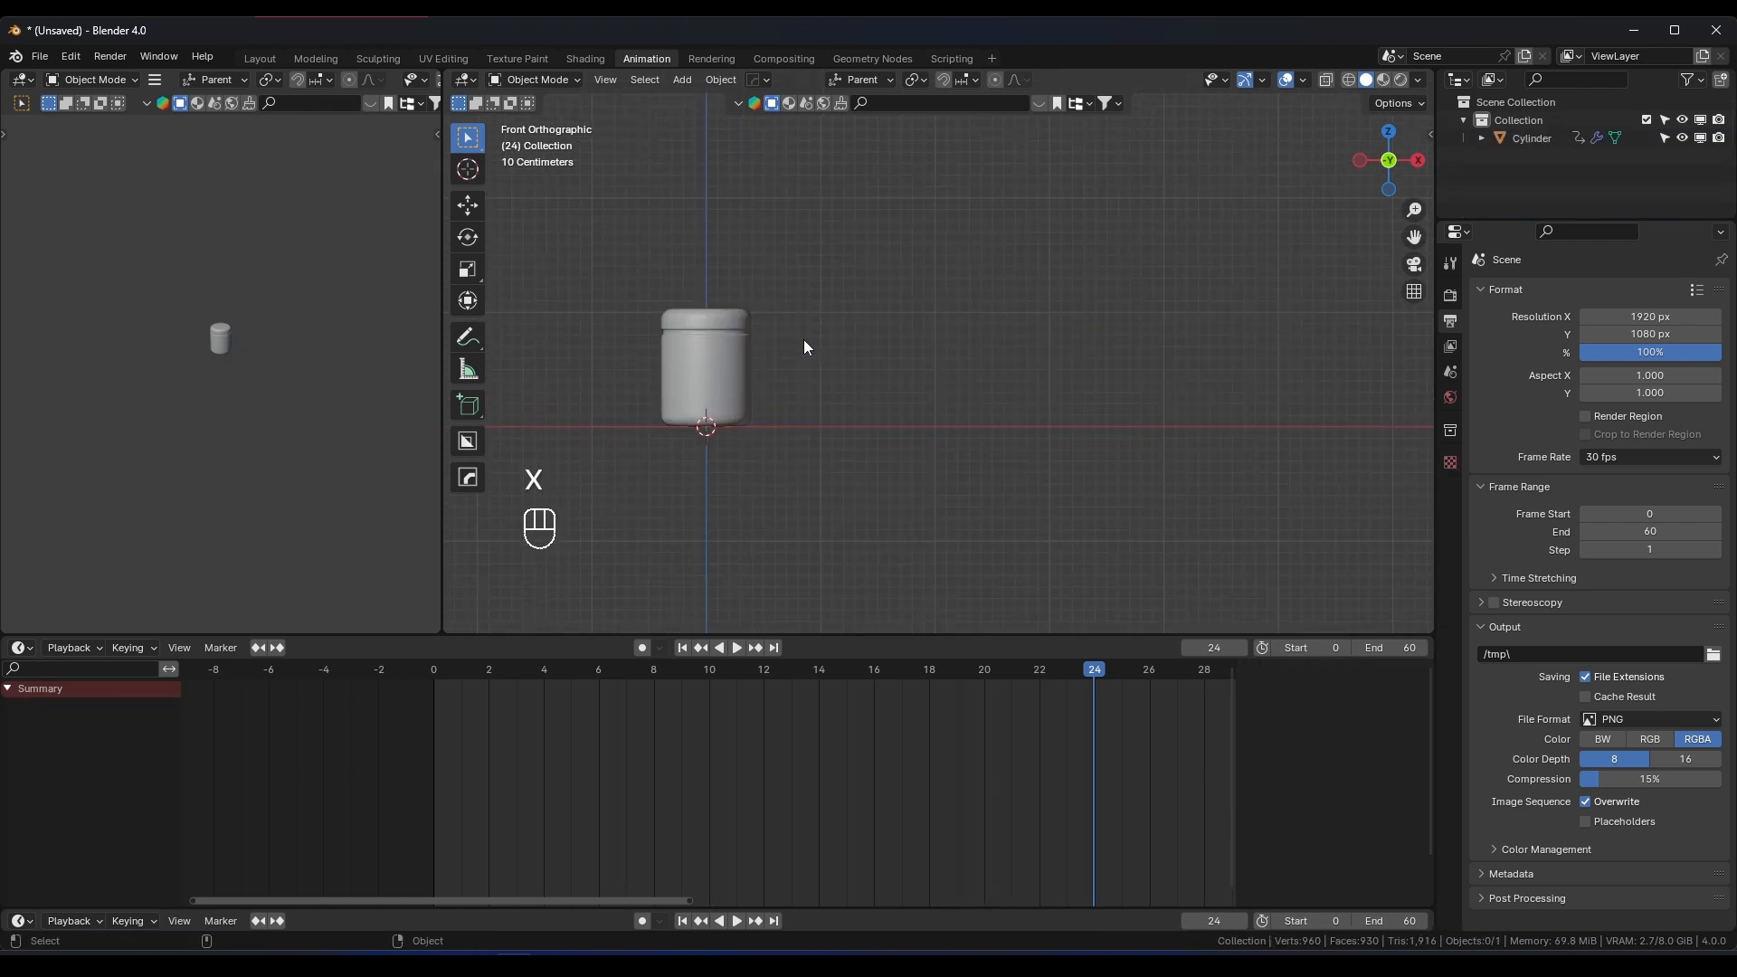
At frame 4, create a vertex group on the jar and assign its entire mesh to it with weight 1.000
left_click(673, 394)
key("space")
left_click(542, 671)
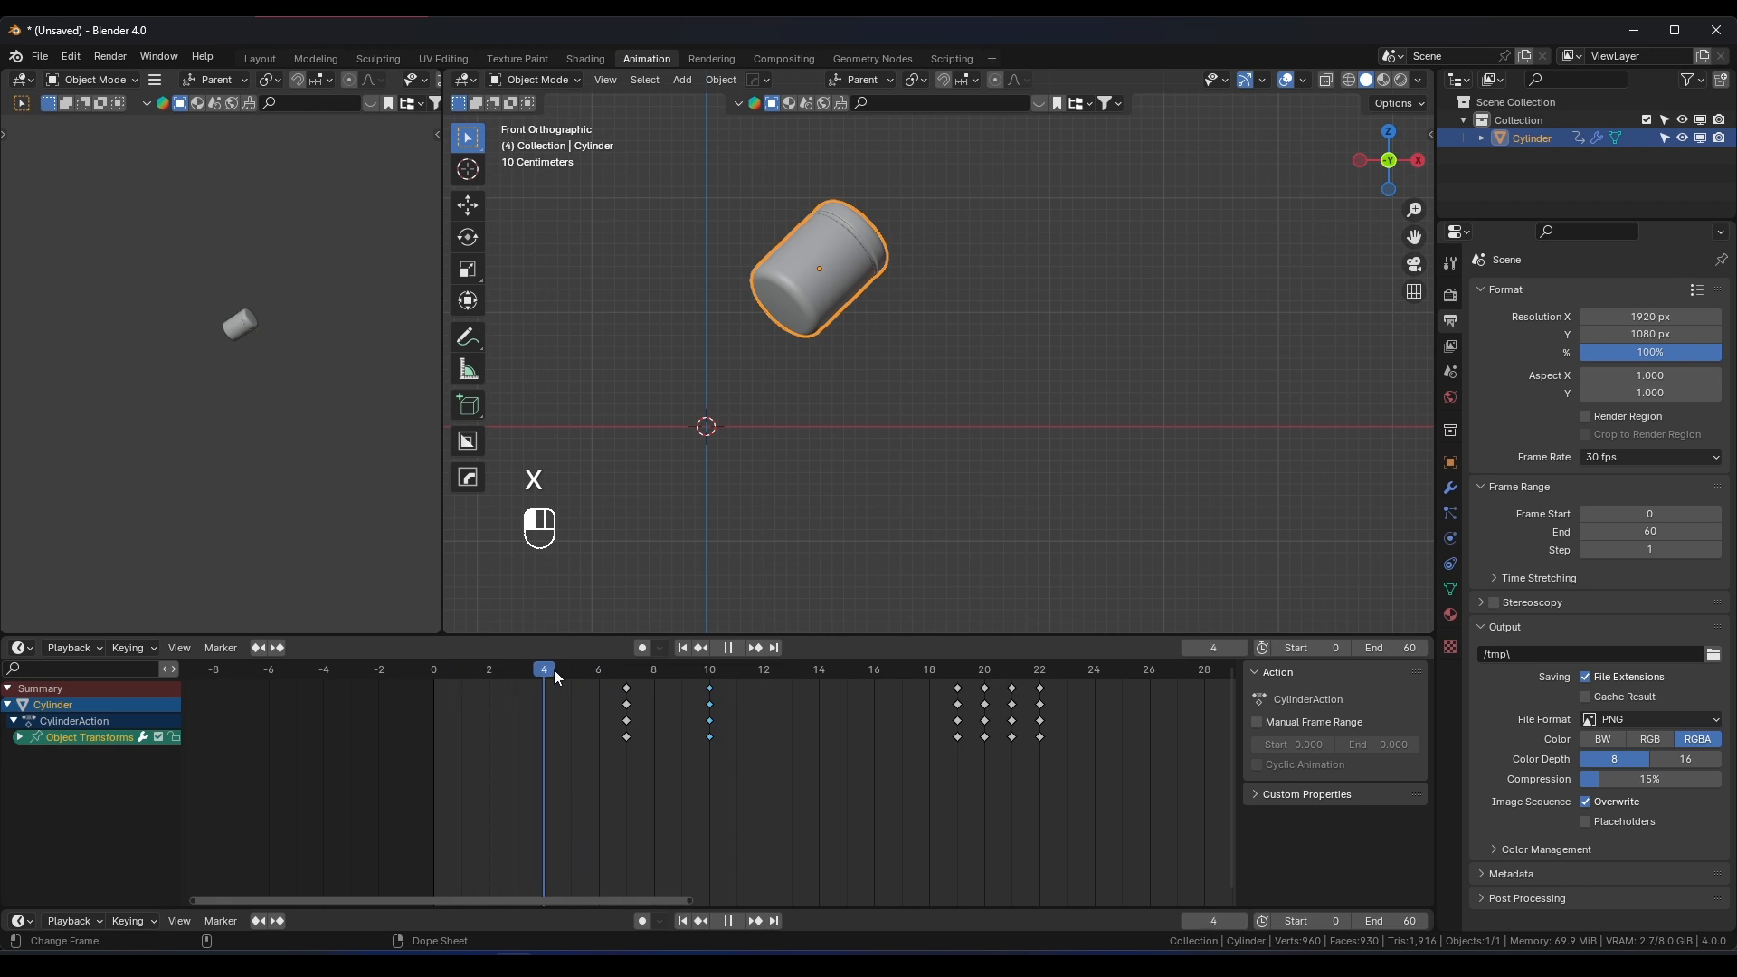
left_click_drag(549, 670, 549, 670)
left_click(1451, 489)
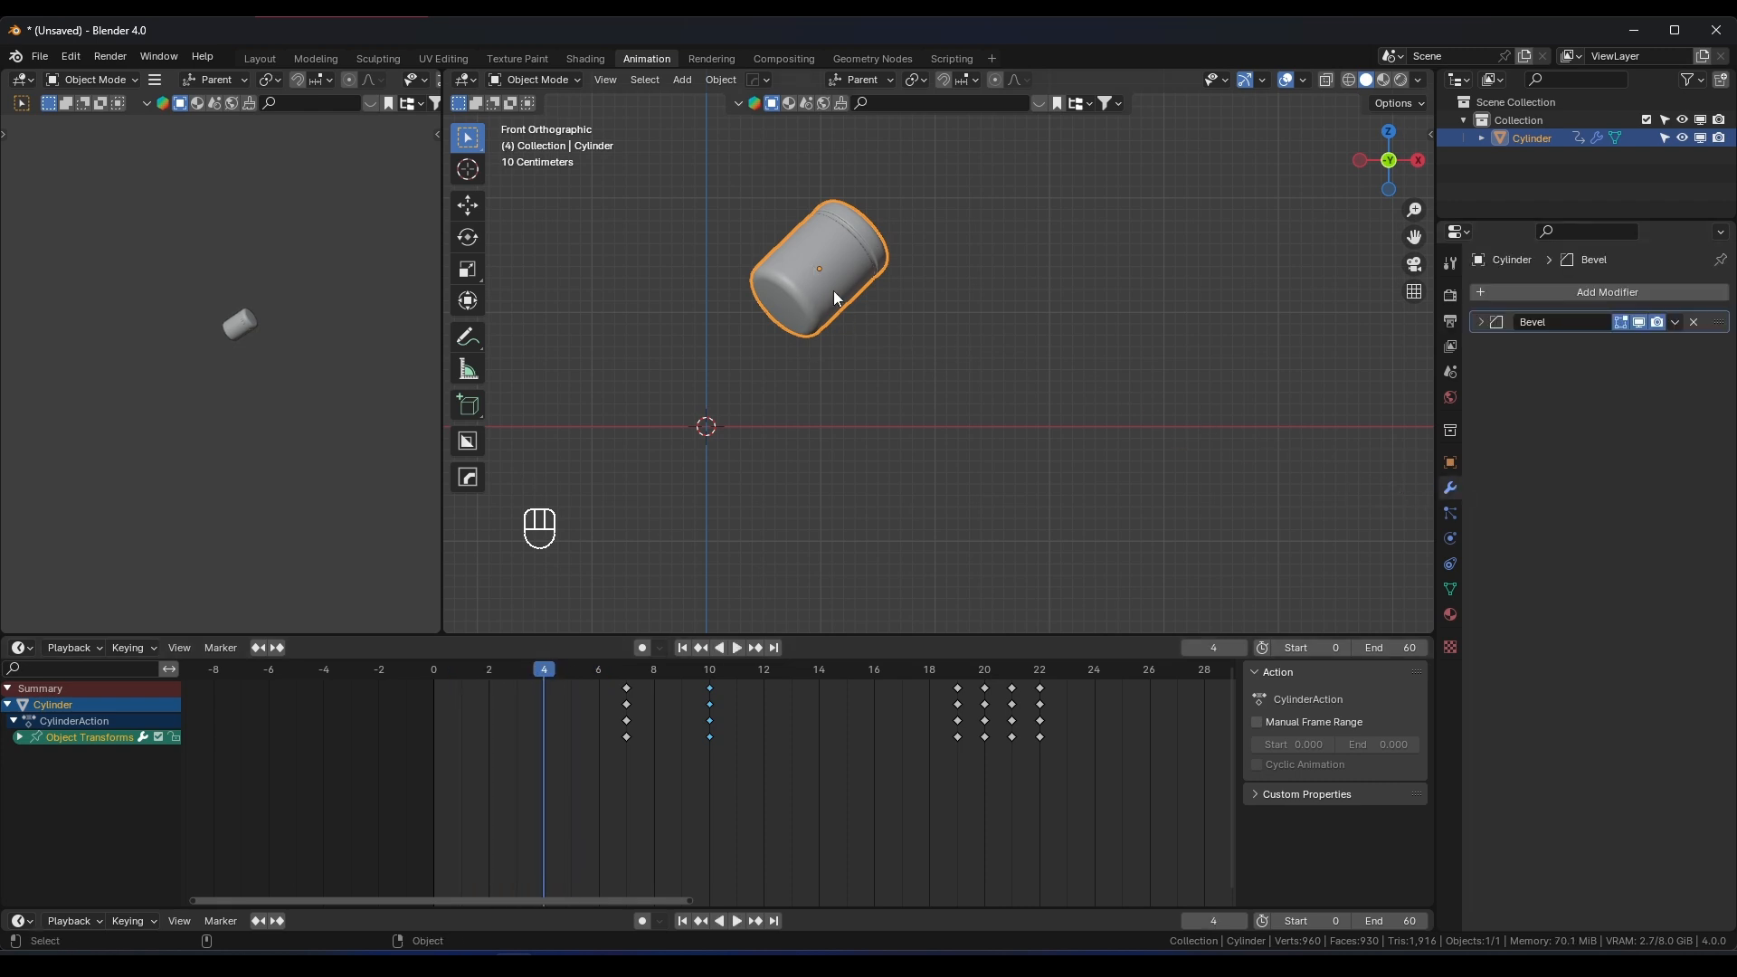
key("Tab")
middle_click_drag(883, 279, 927, 361, "shift")
scroll(926, 361, "up", 2)
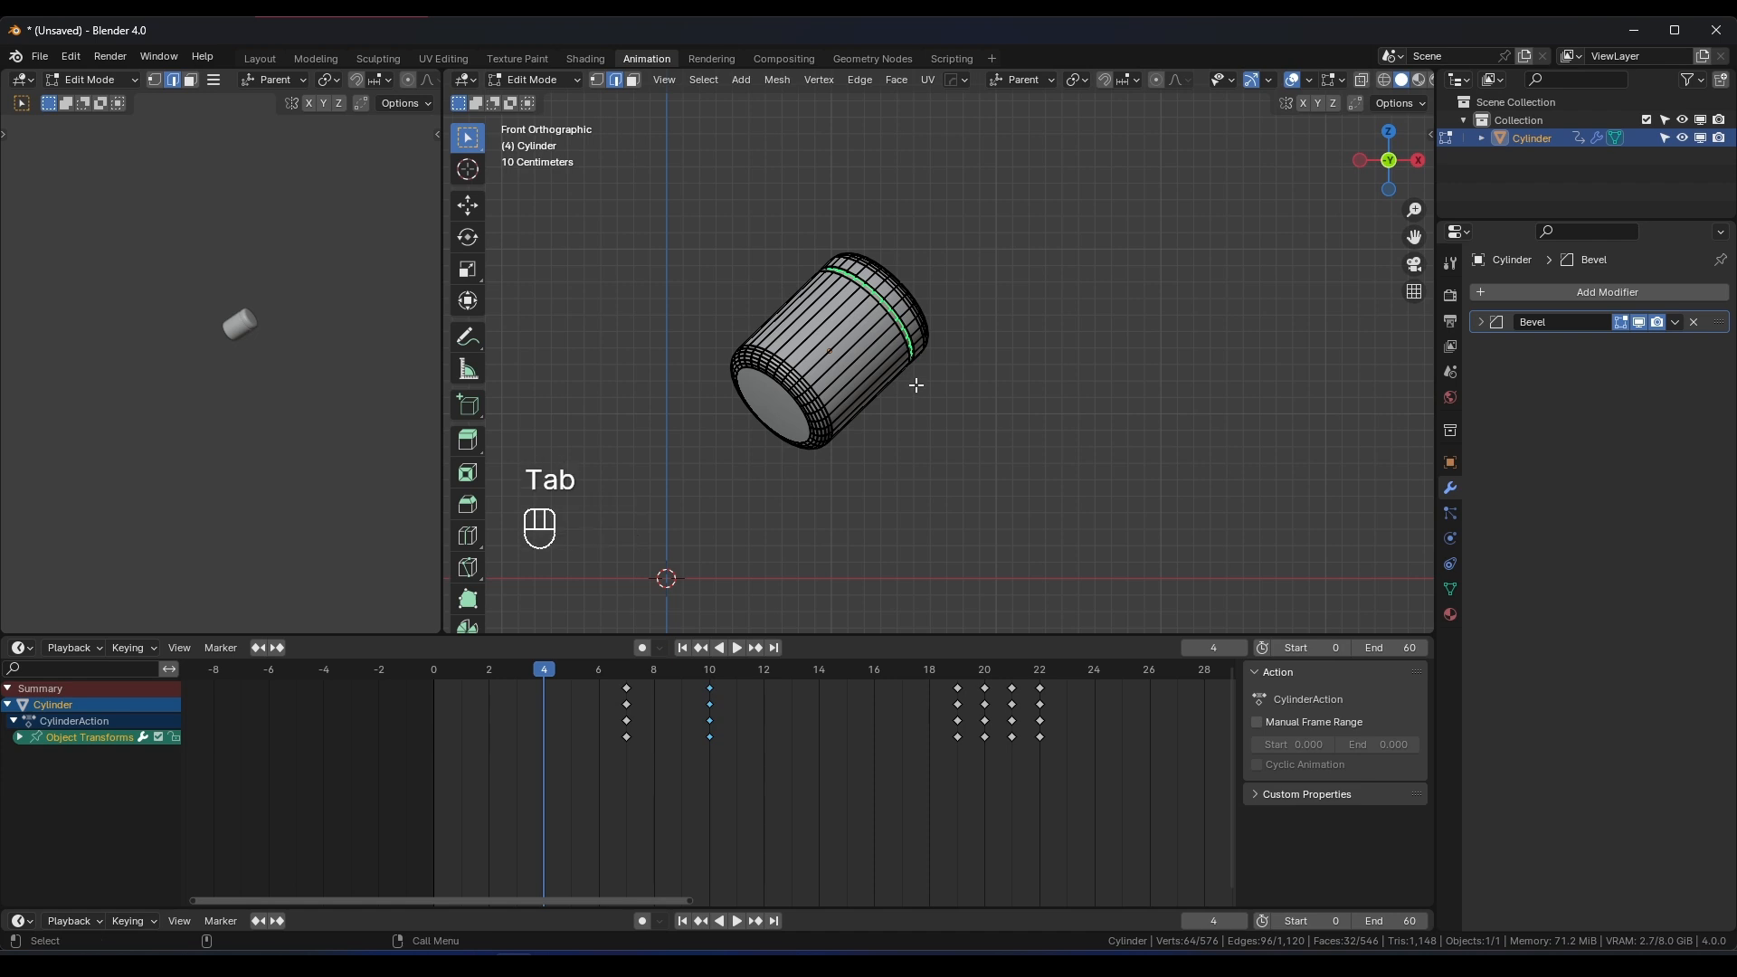
key("a")
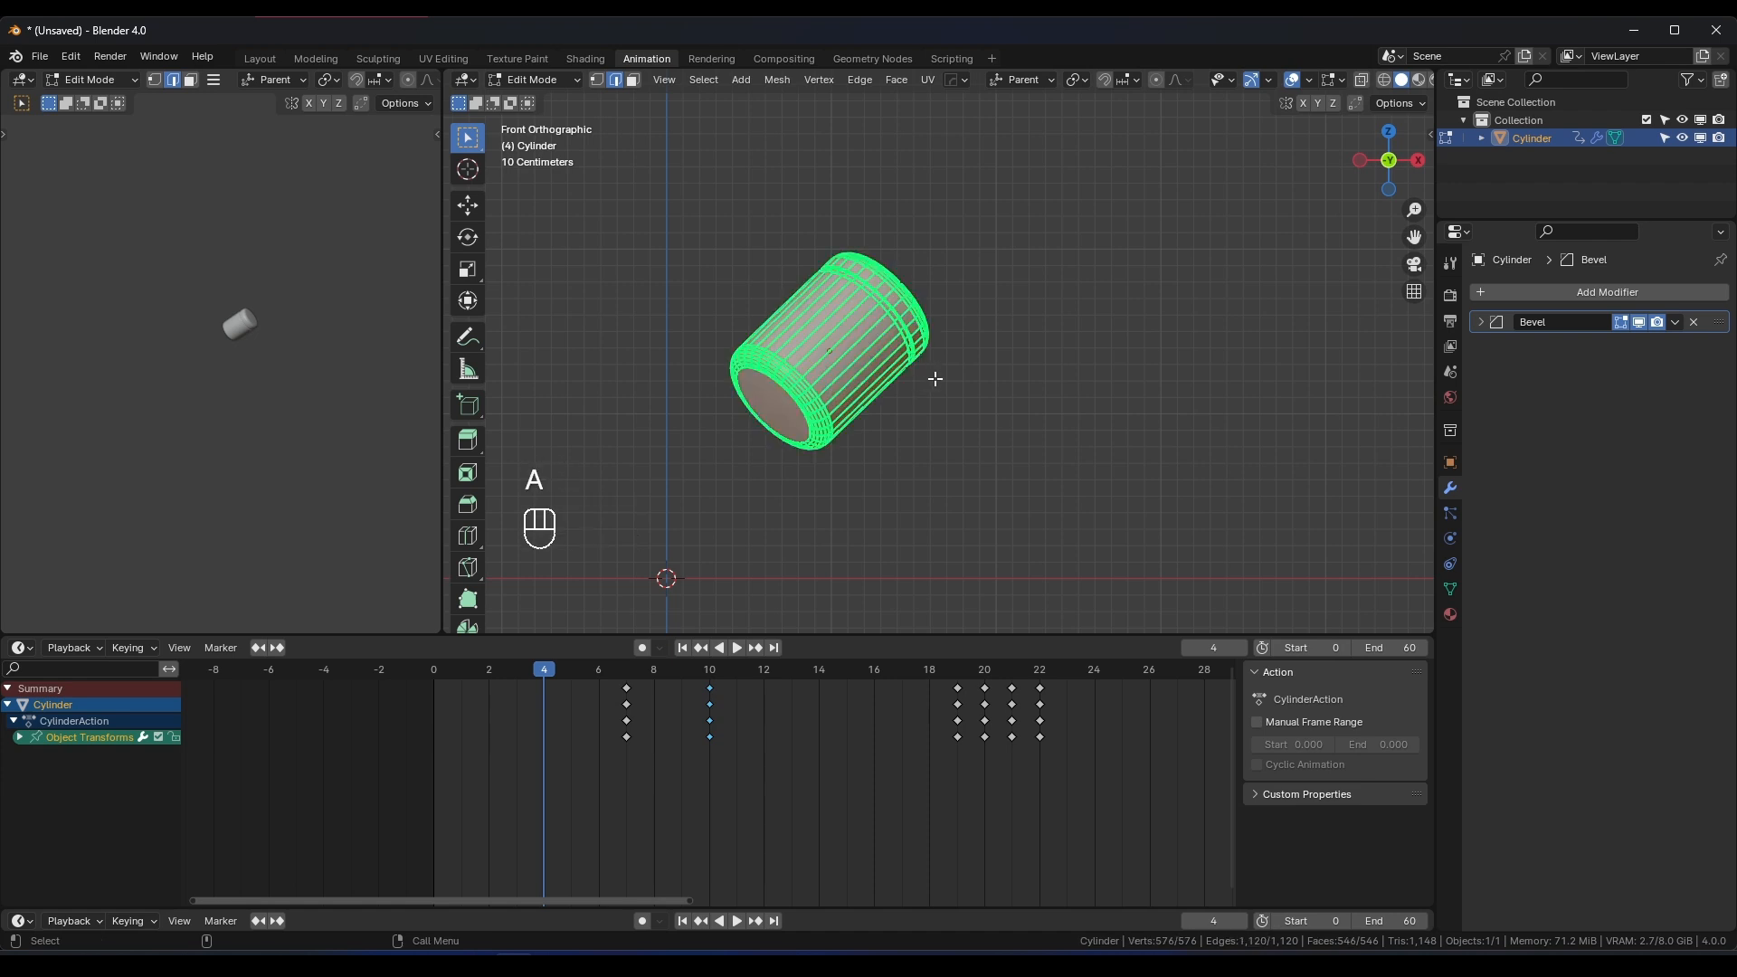
left_click(1451, 590)
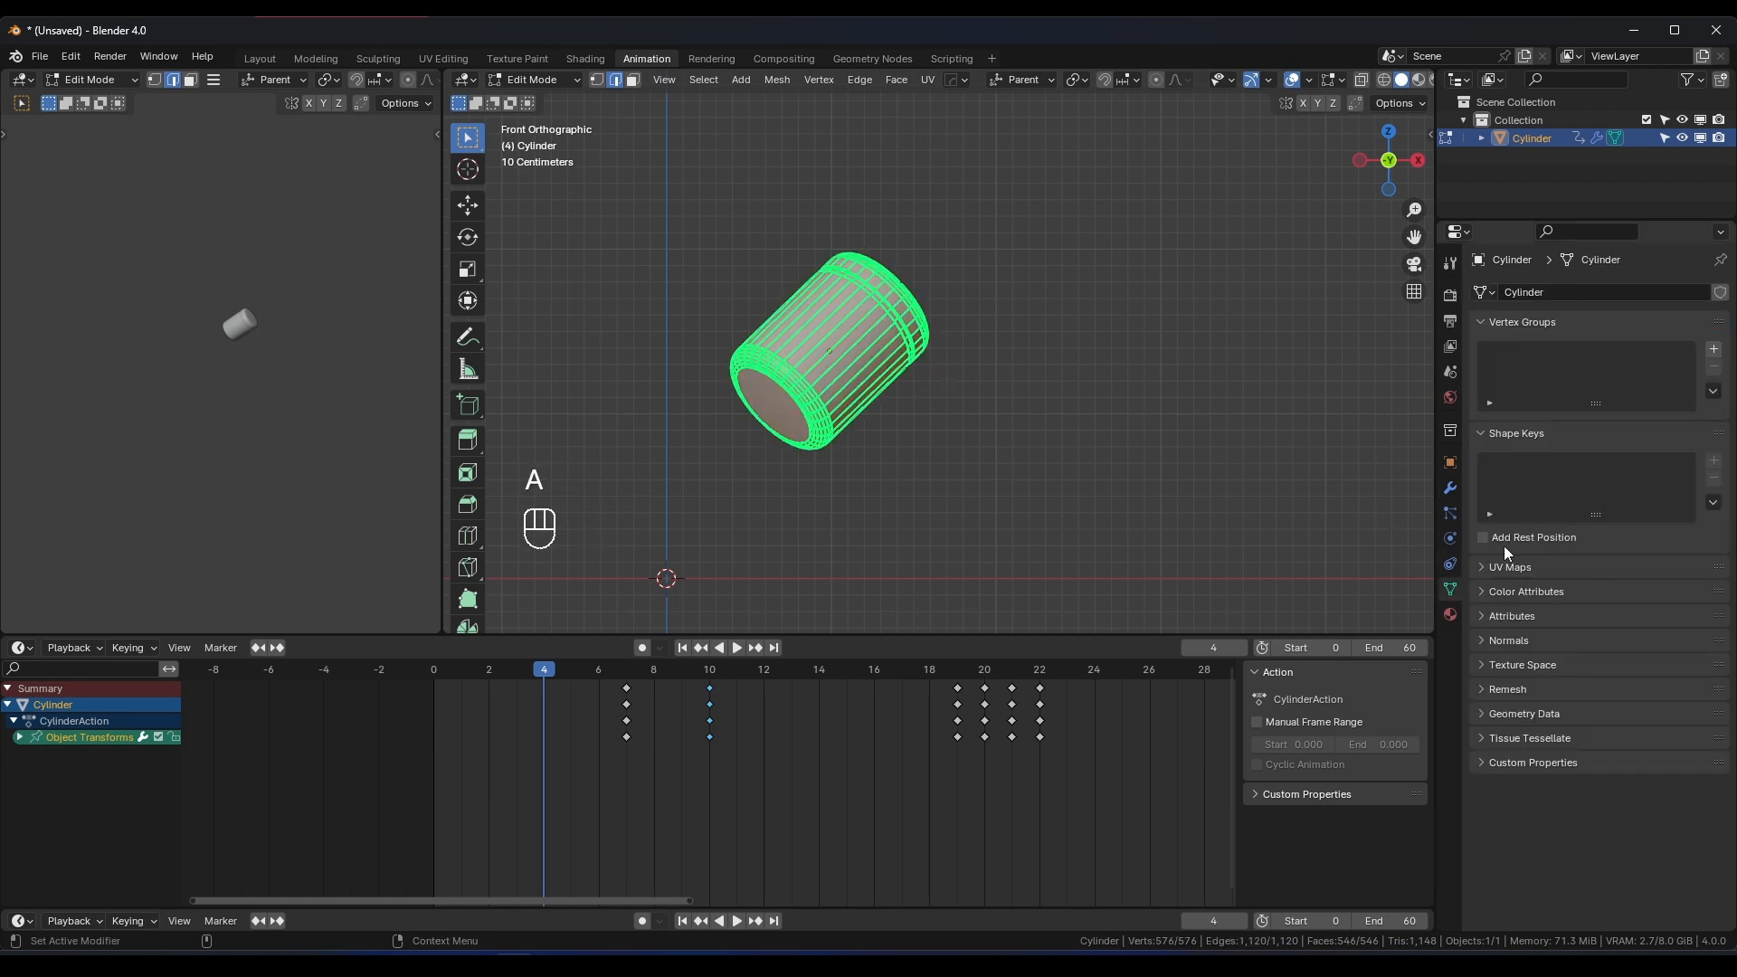
left_click(1714, 352)
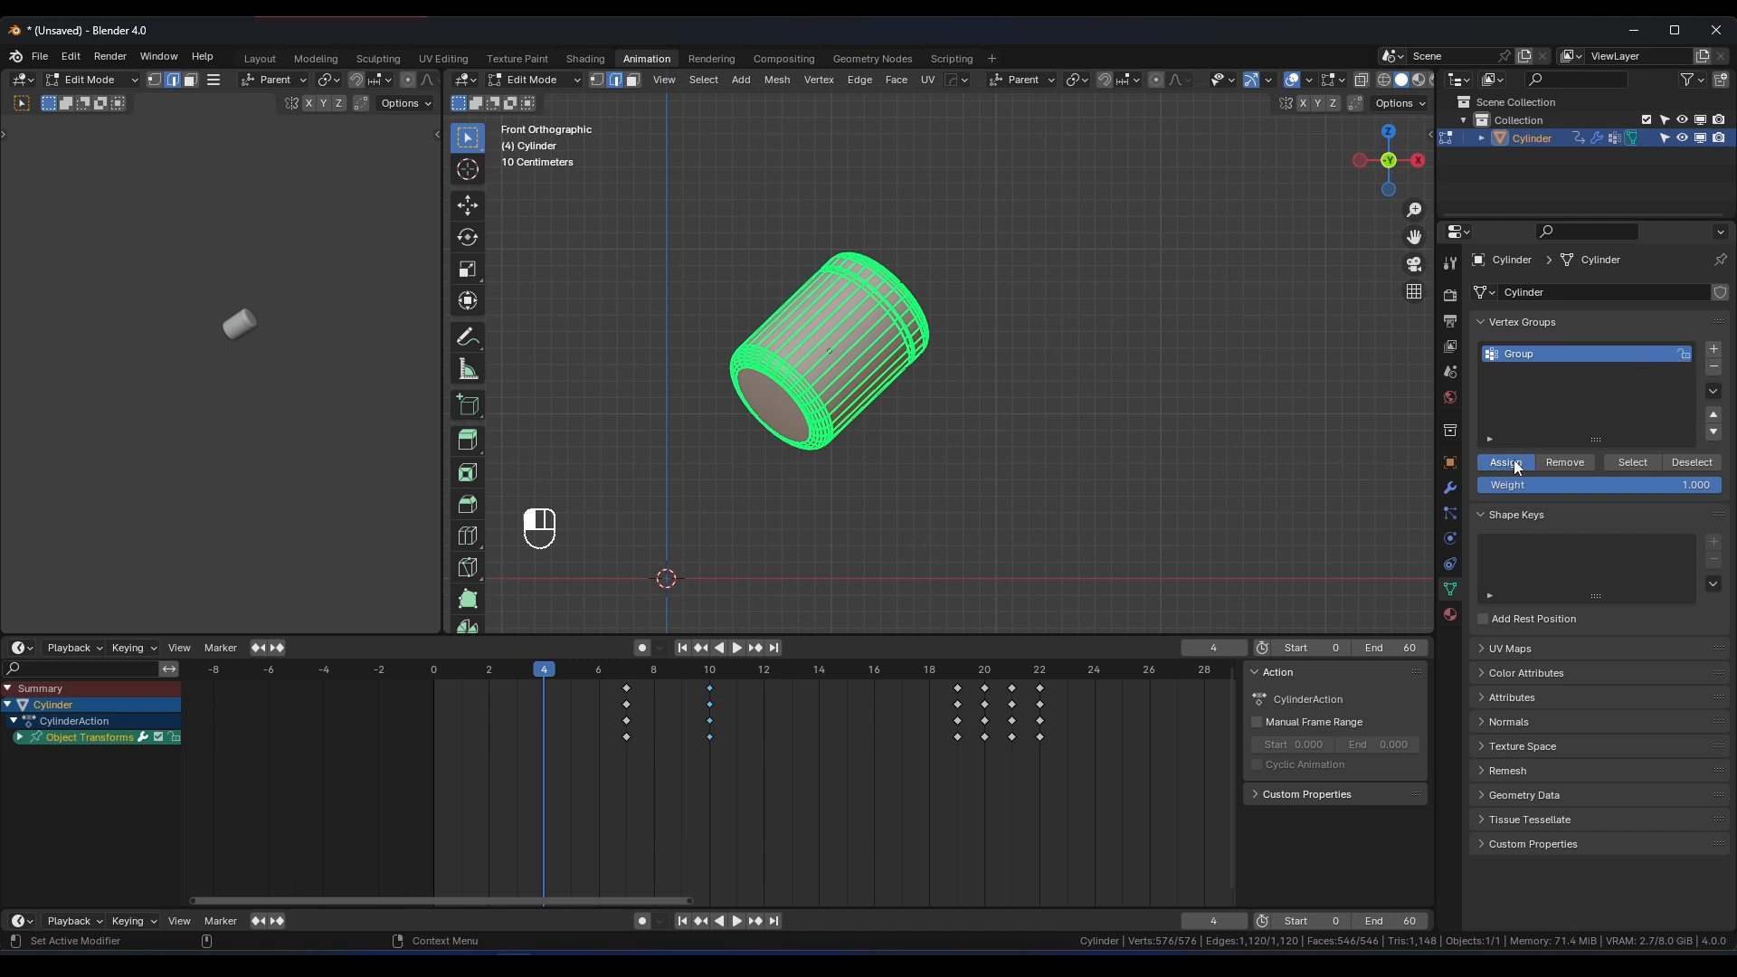
key("Tab")
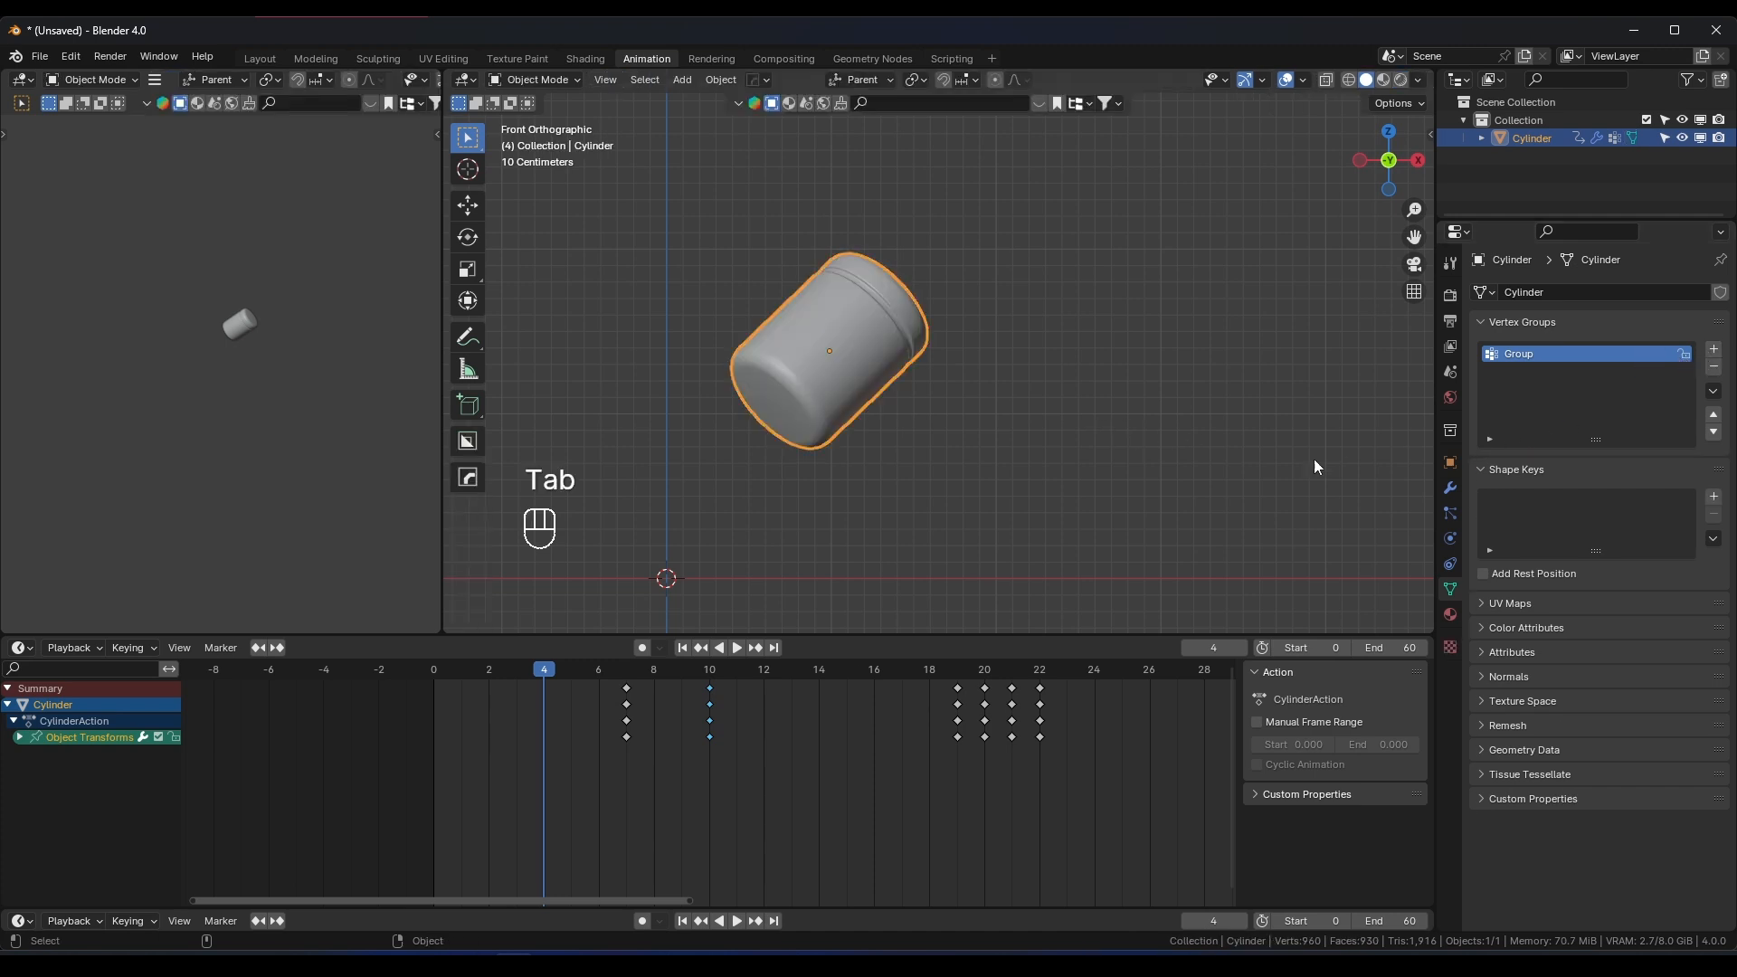
Add a Mask modifier using the vertex group Group, and test its Threshold at 1.000 before restoring 0.000
left_click(1450, 489)
left_click(1511, 297)
mouse_move(1425, 356)
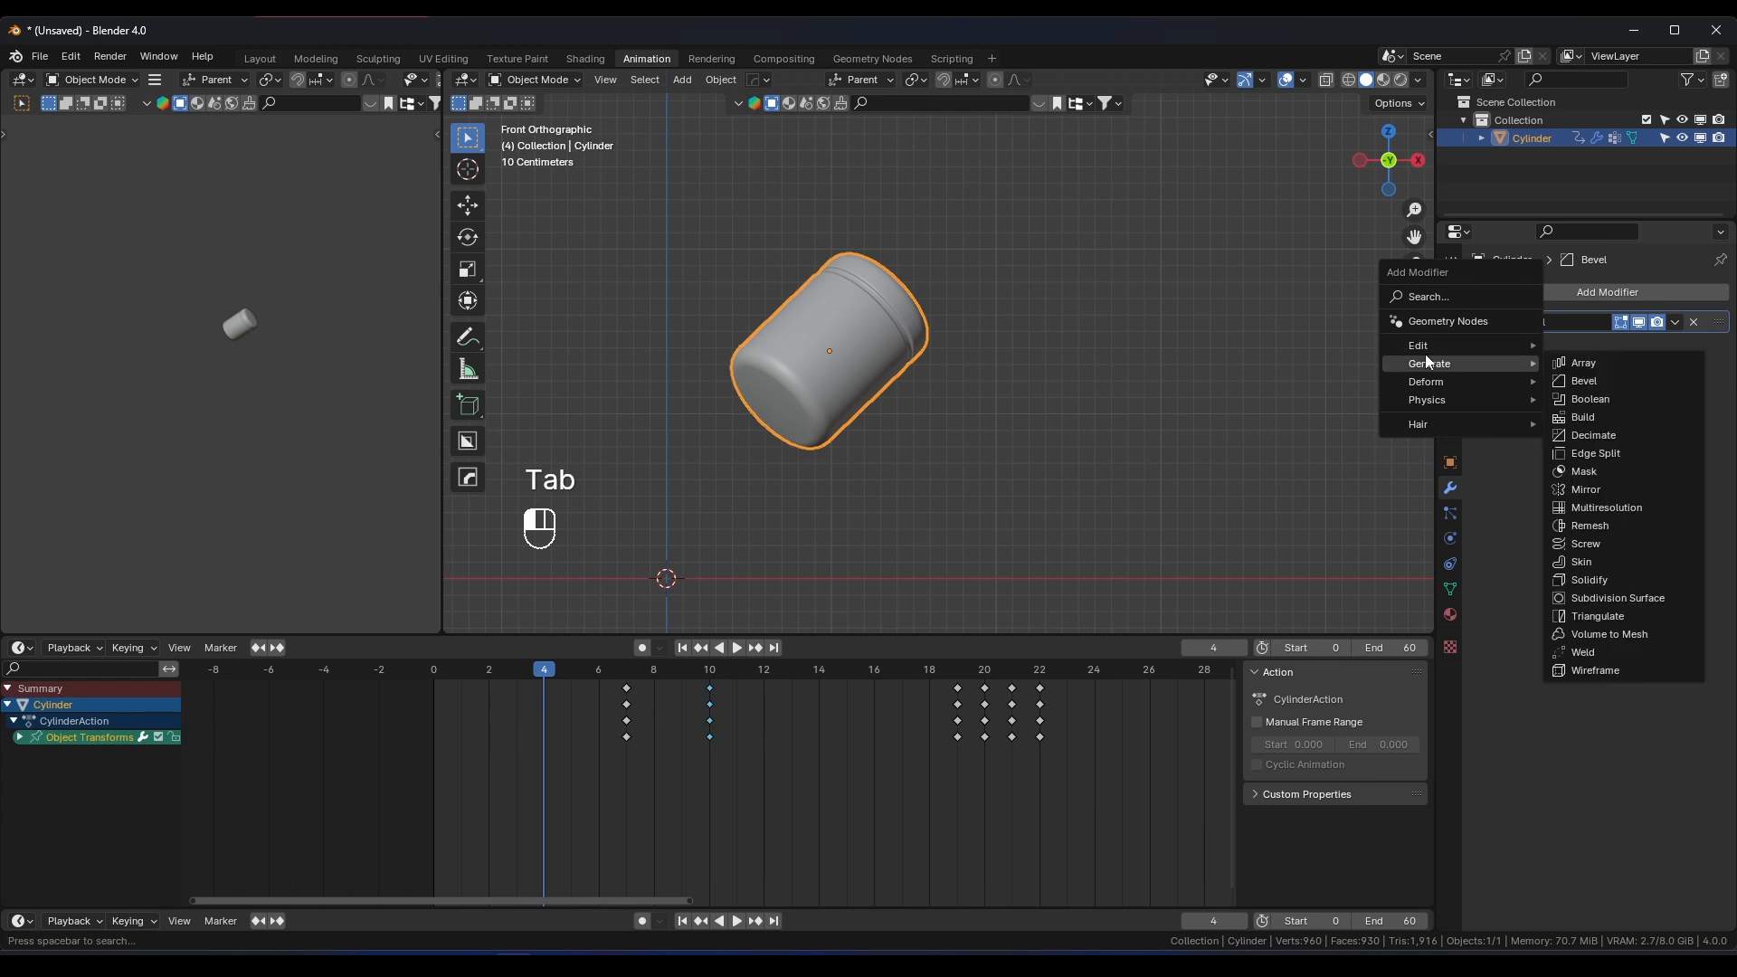
left_click(1594, 474)
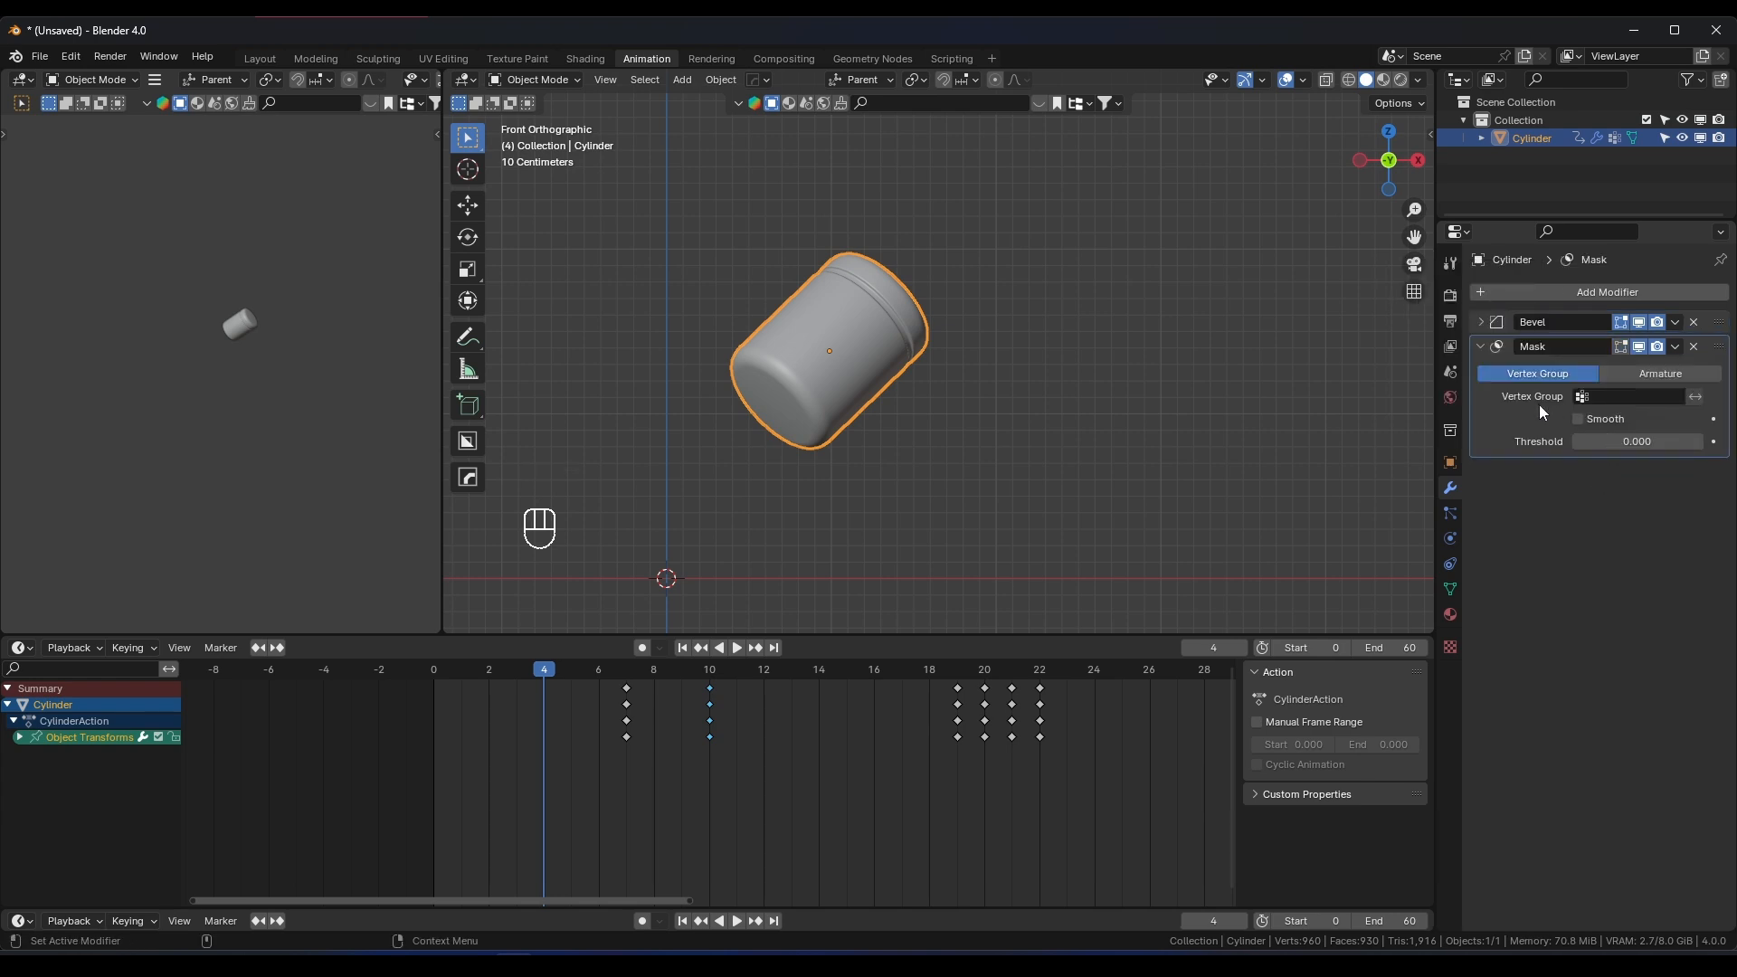
left_click(1624, 397)
left_click(1576, 426)
left_click_drag(1605, 444, 1703, 444)
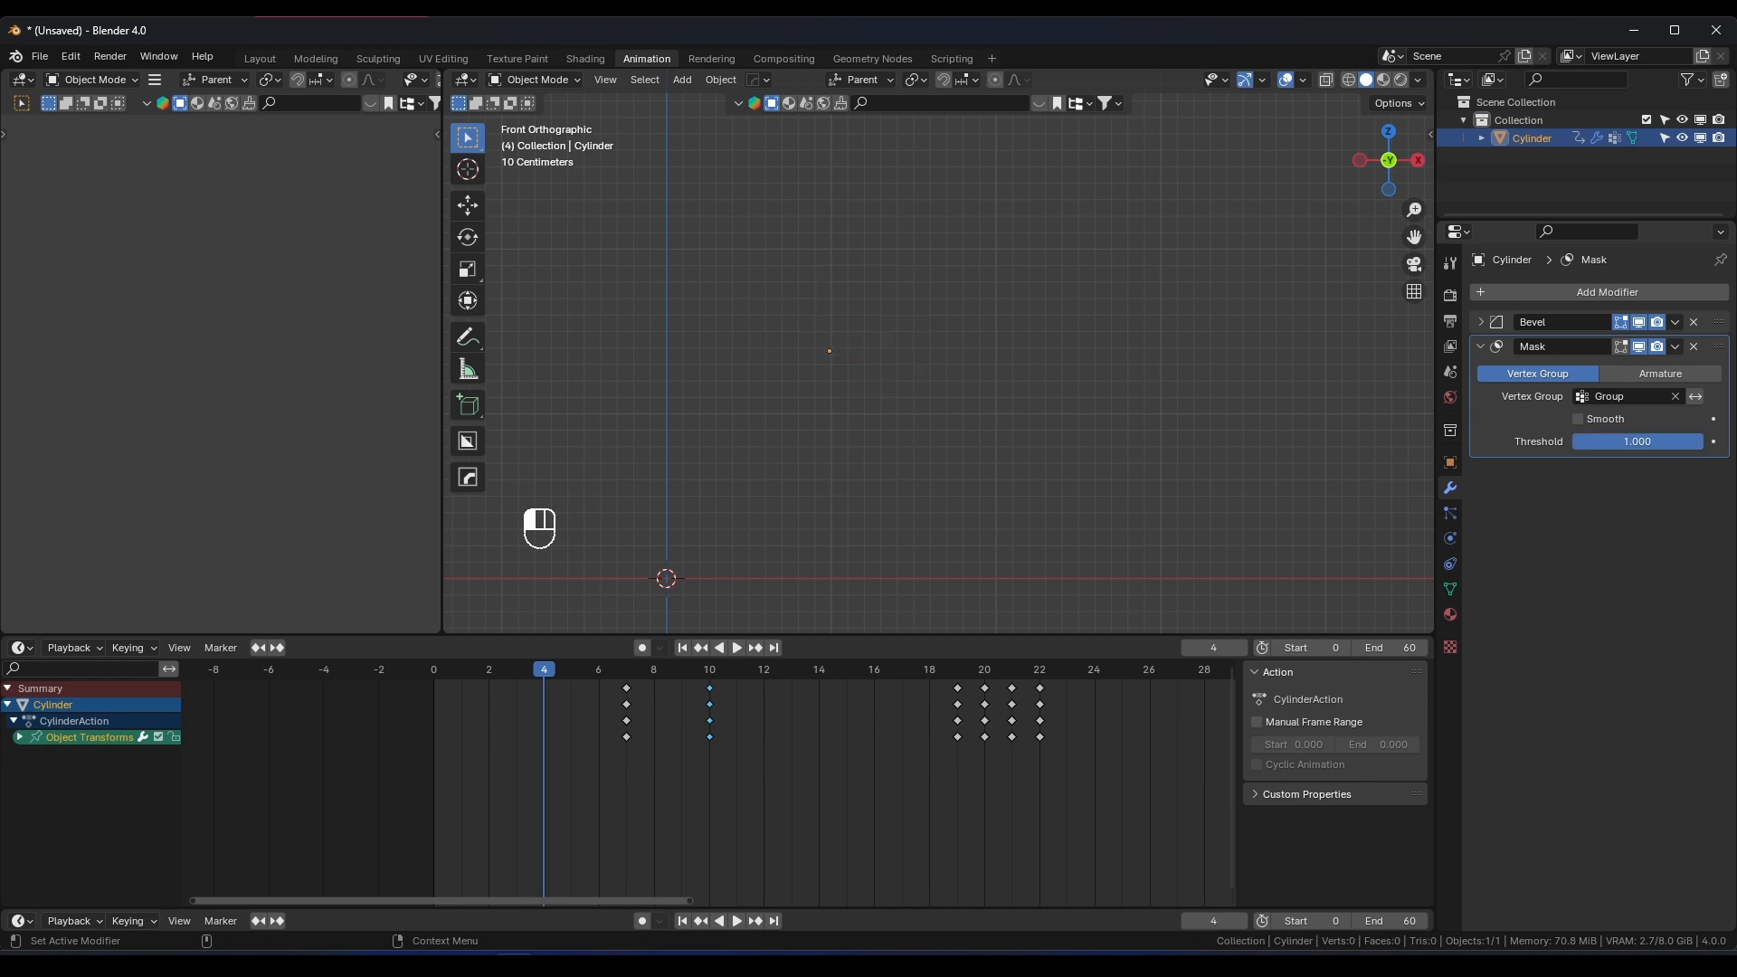
right_click(1703, 441)
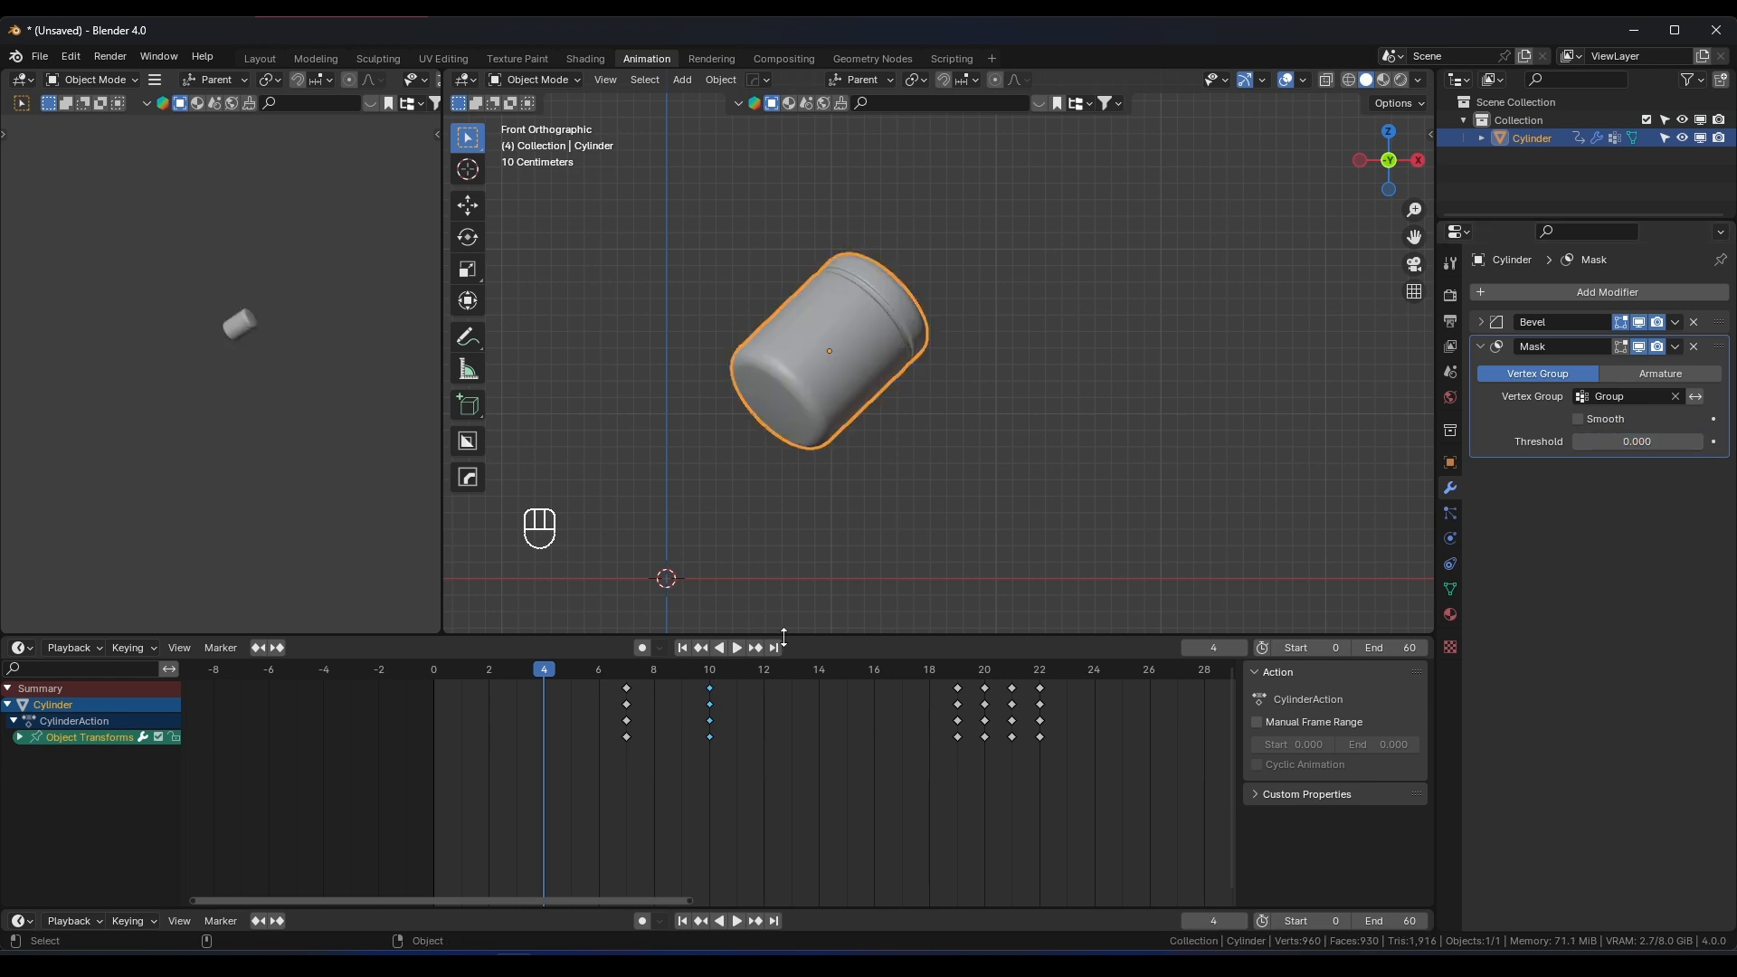
Keyframe the Mask modifier's Threshold at 0.000 on frame 6 and at 1.000 on frame 5
left_click(594, 673)
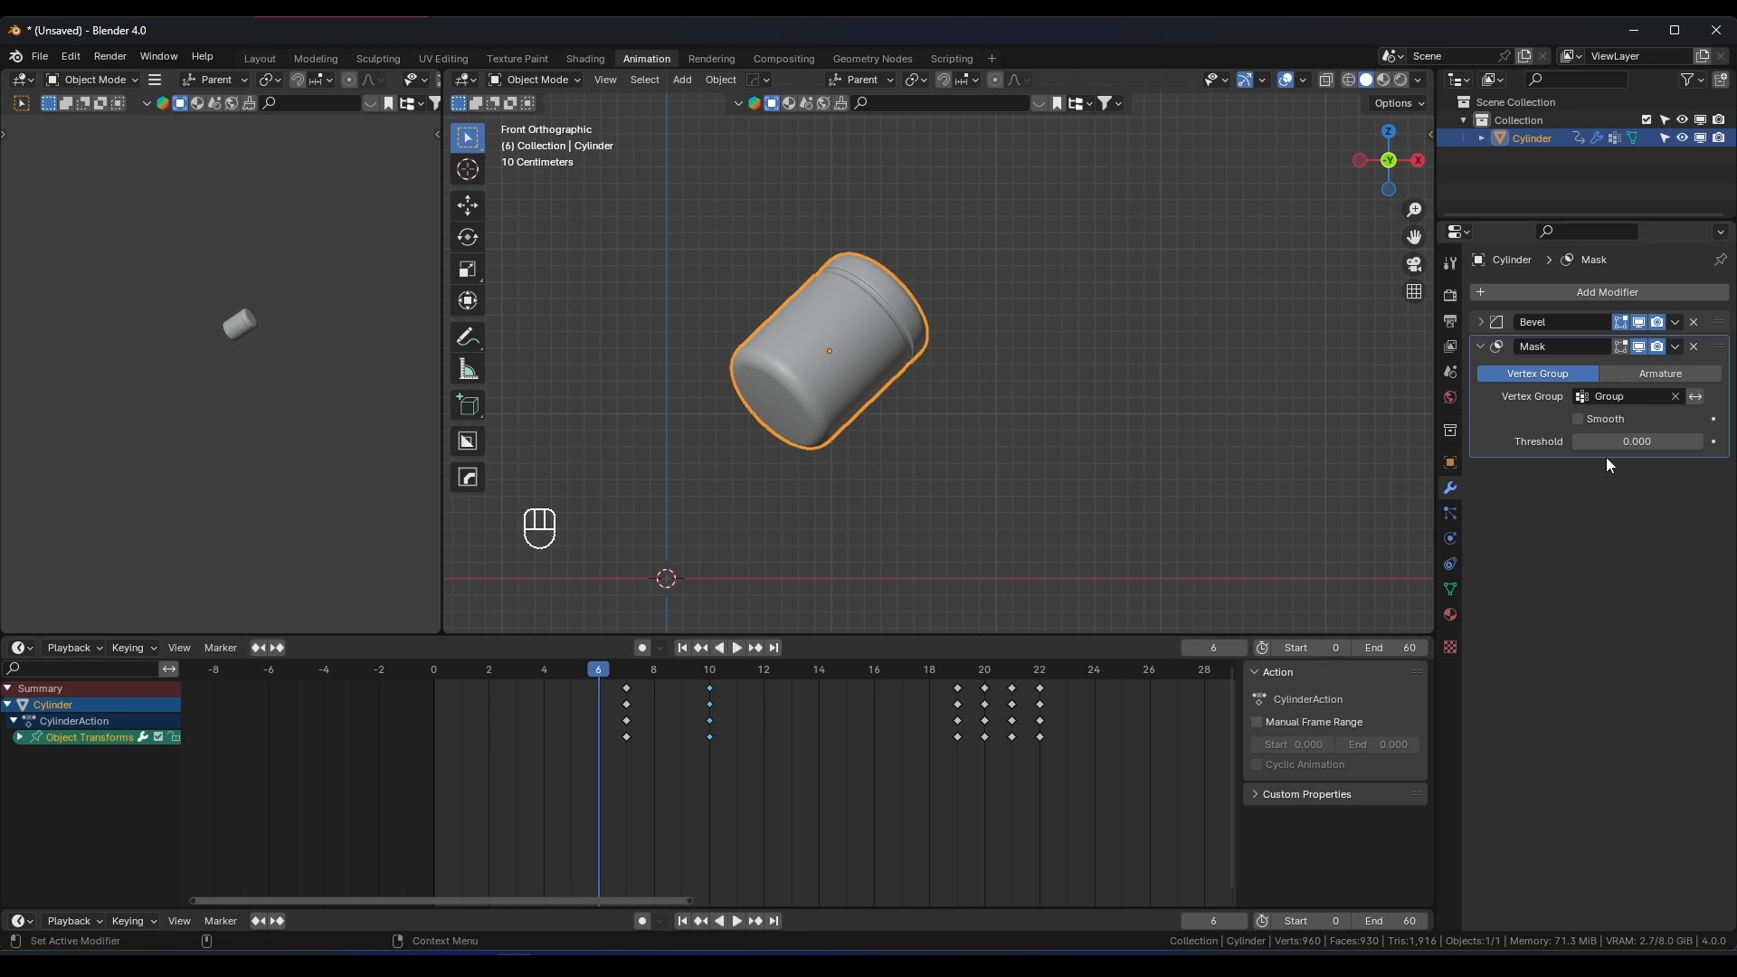
left_click(1713, 442)
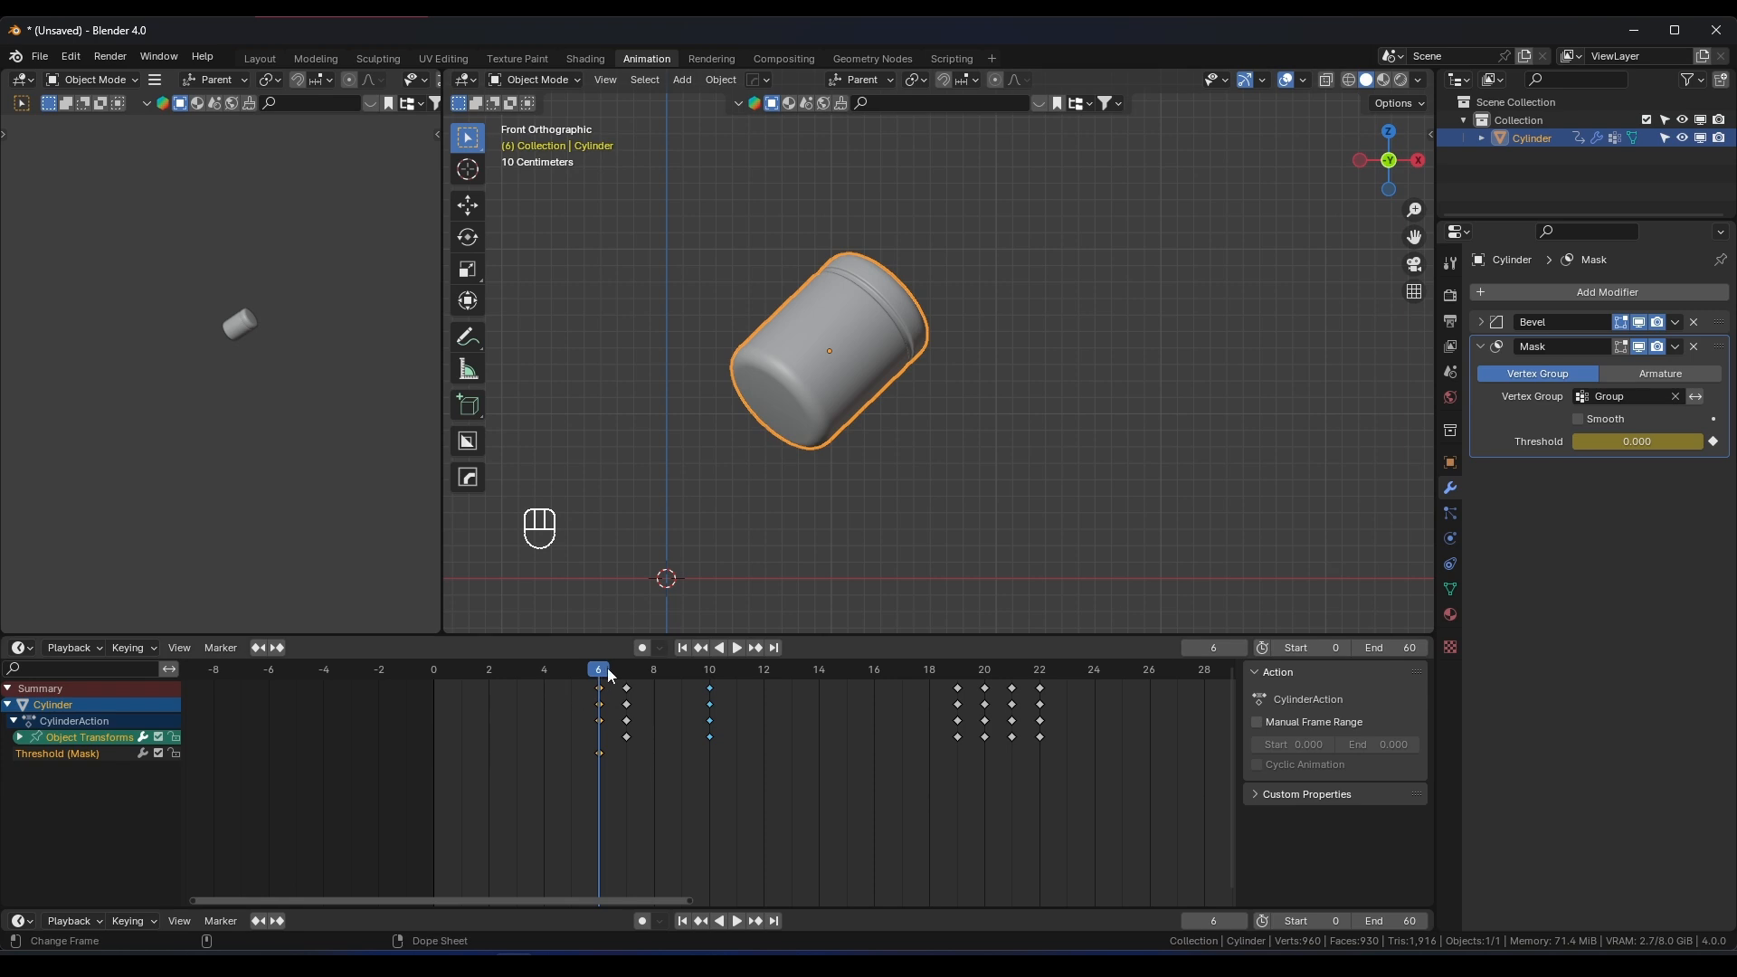
left_click_drag(589, 677, 581, 675)
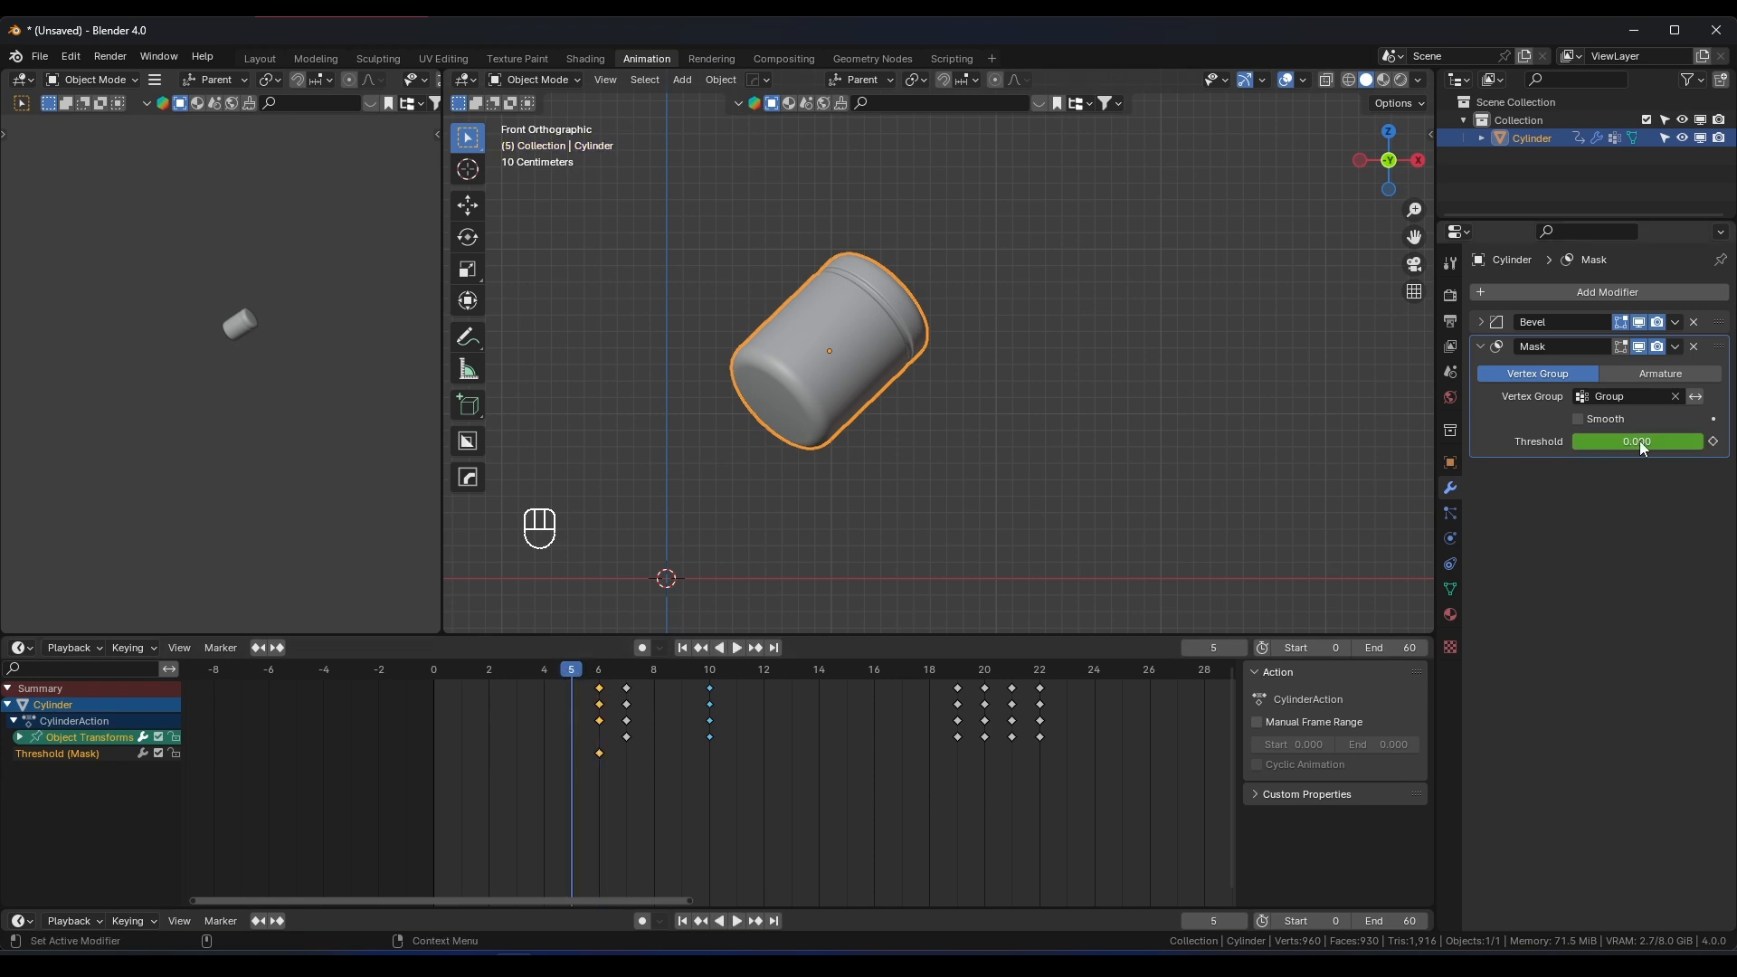
left_click_drag(1642, 449, 1683, 449)
left_click(1713, 441)
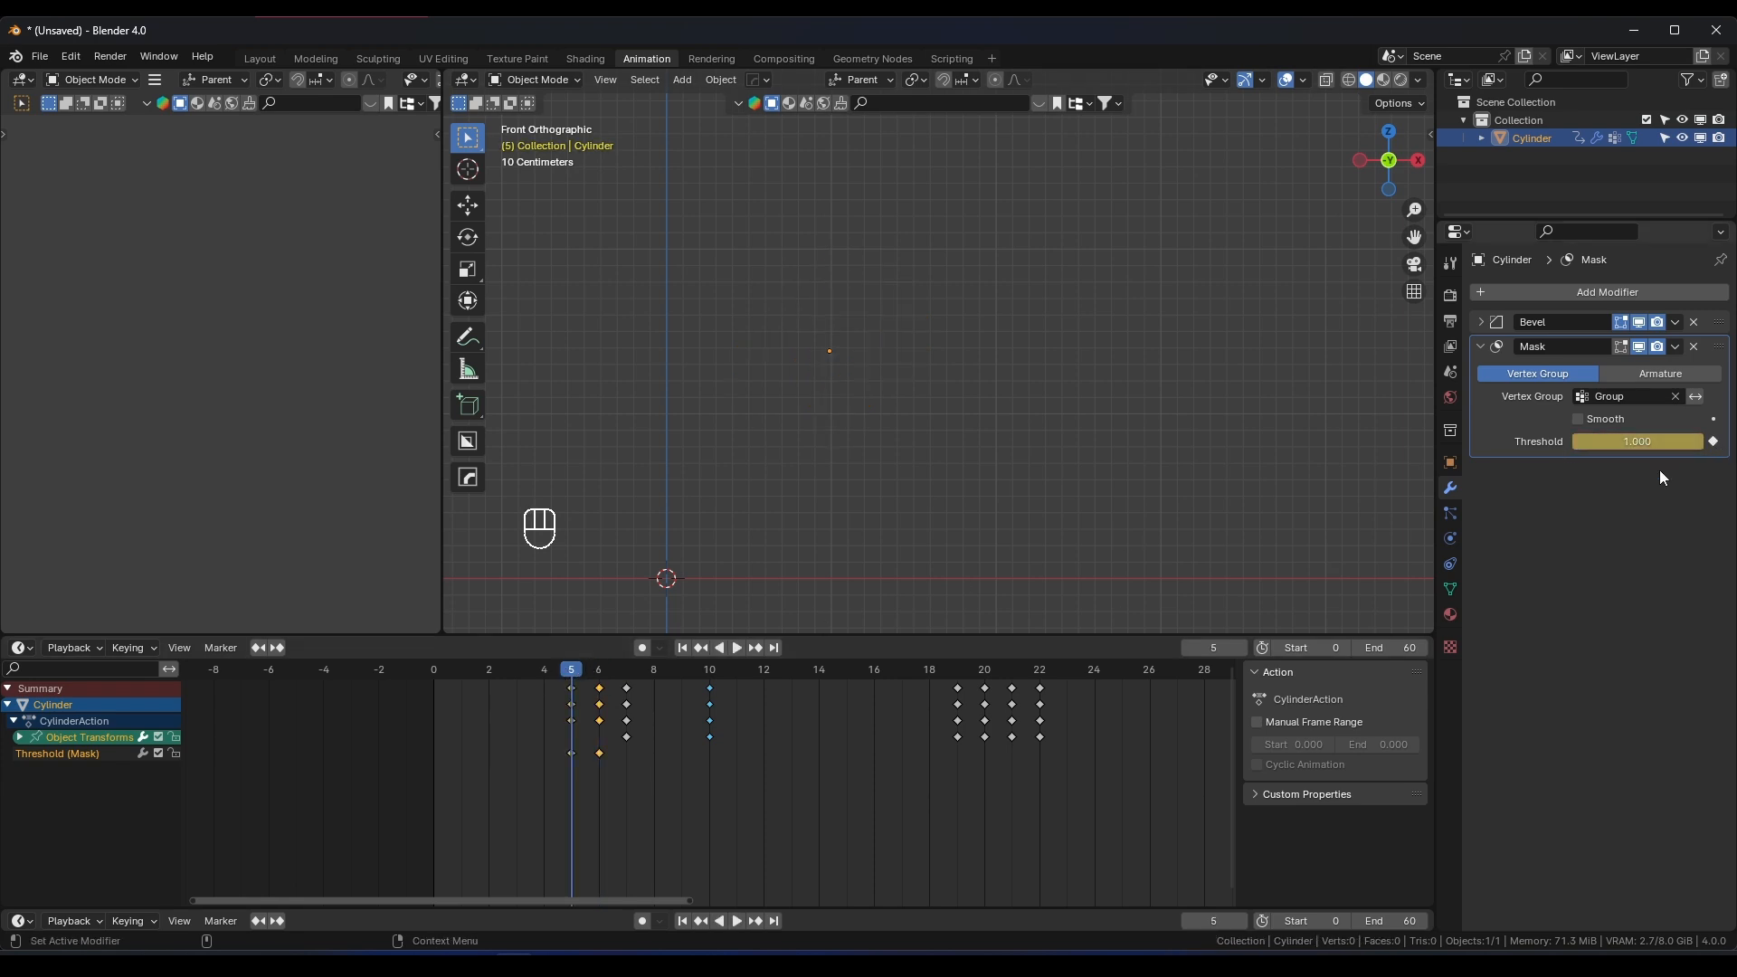
Play the animation repeatedly from frame 0 to check when the jar appears and how it lands
left_click(436, 672)
scroll(855, 408, "down", 3)
key("space")
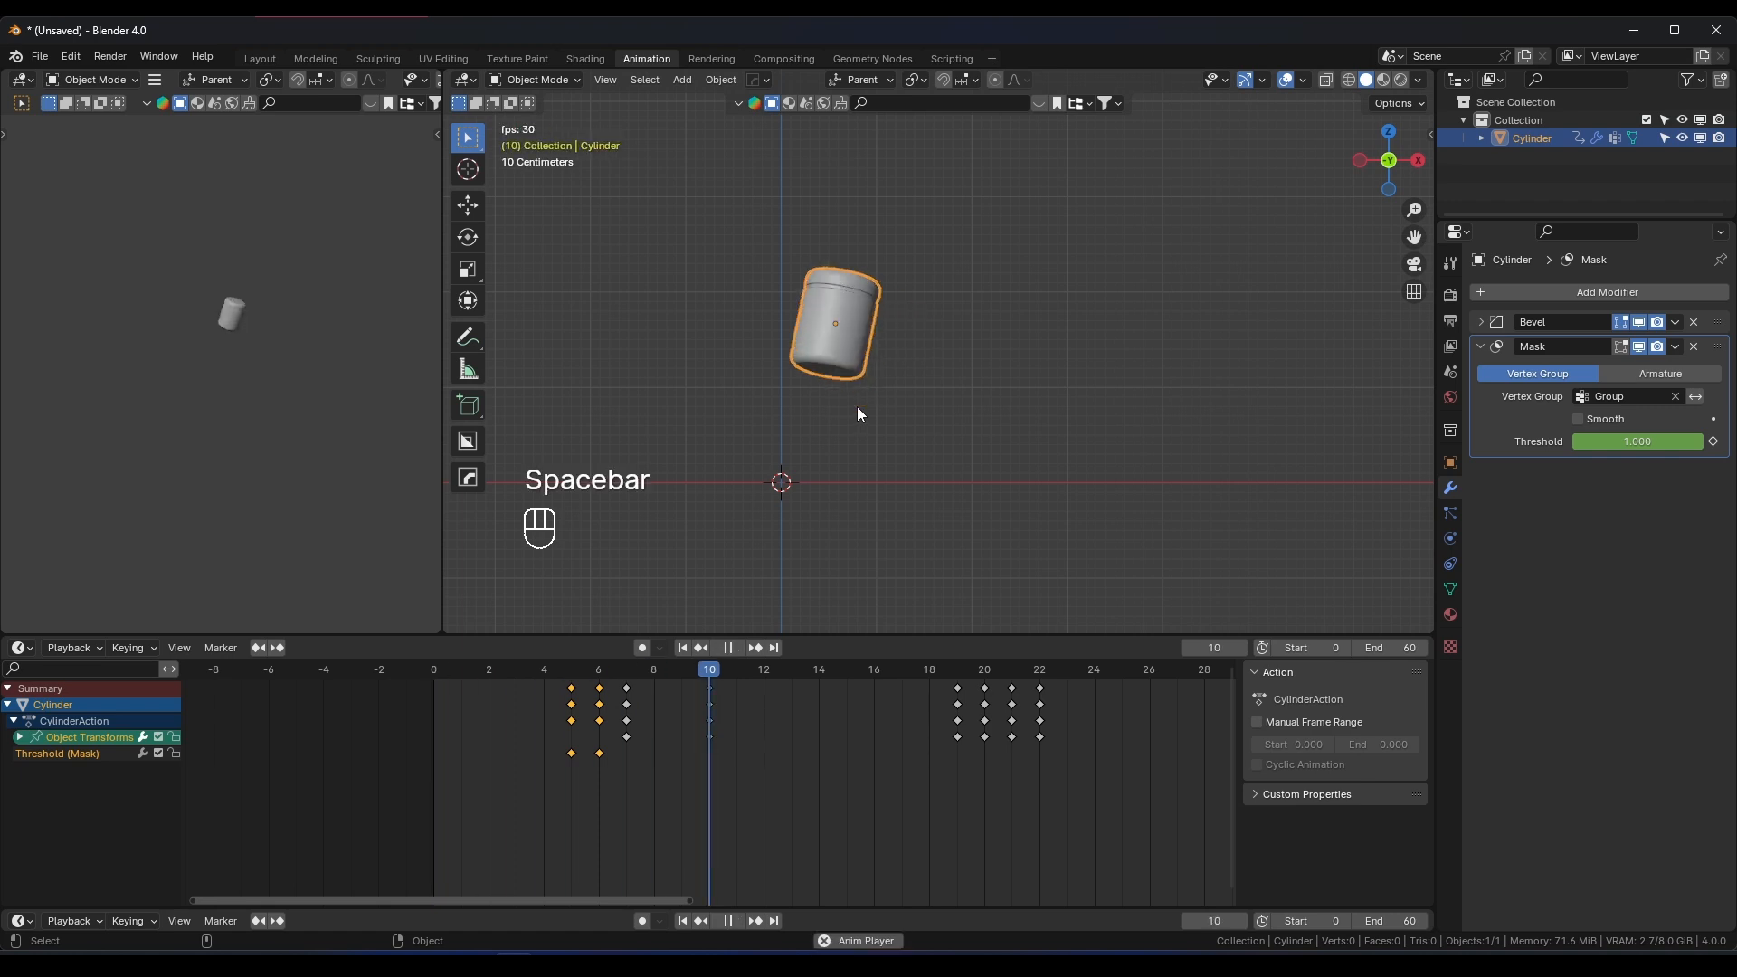
key("space")
left_click(422, 666)
key("space")
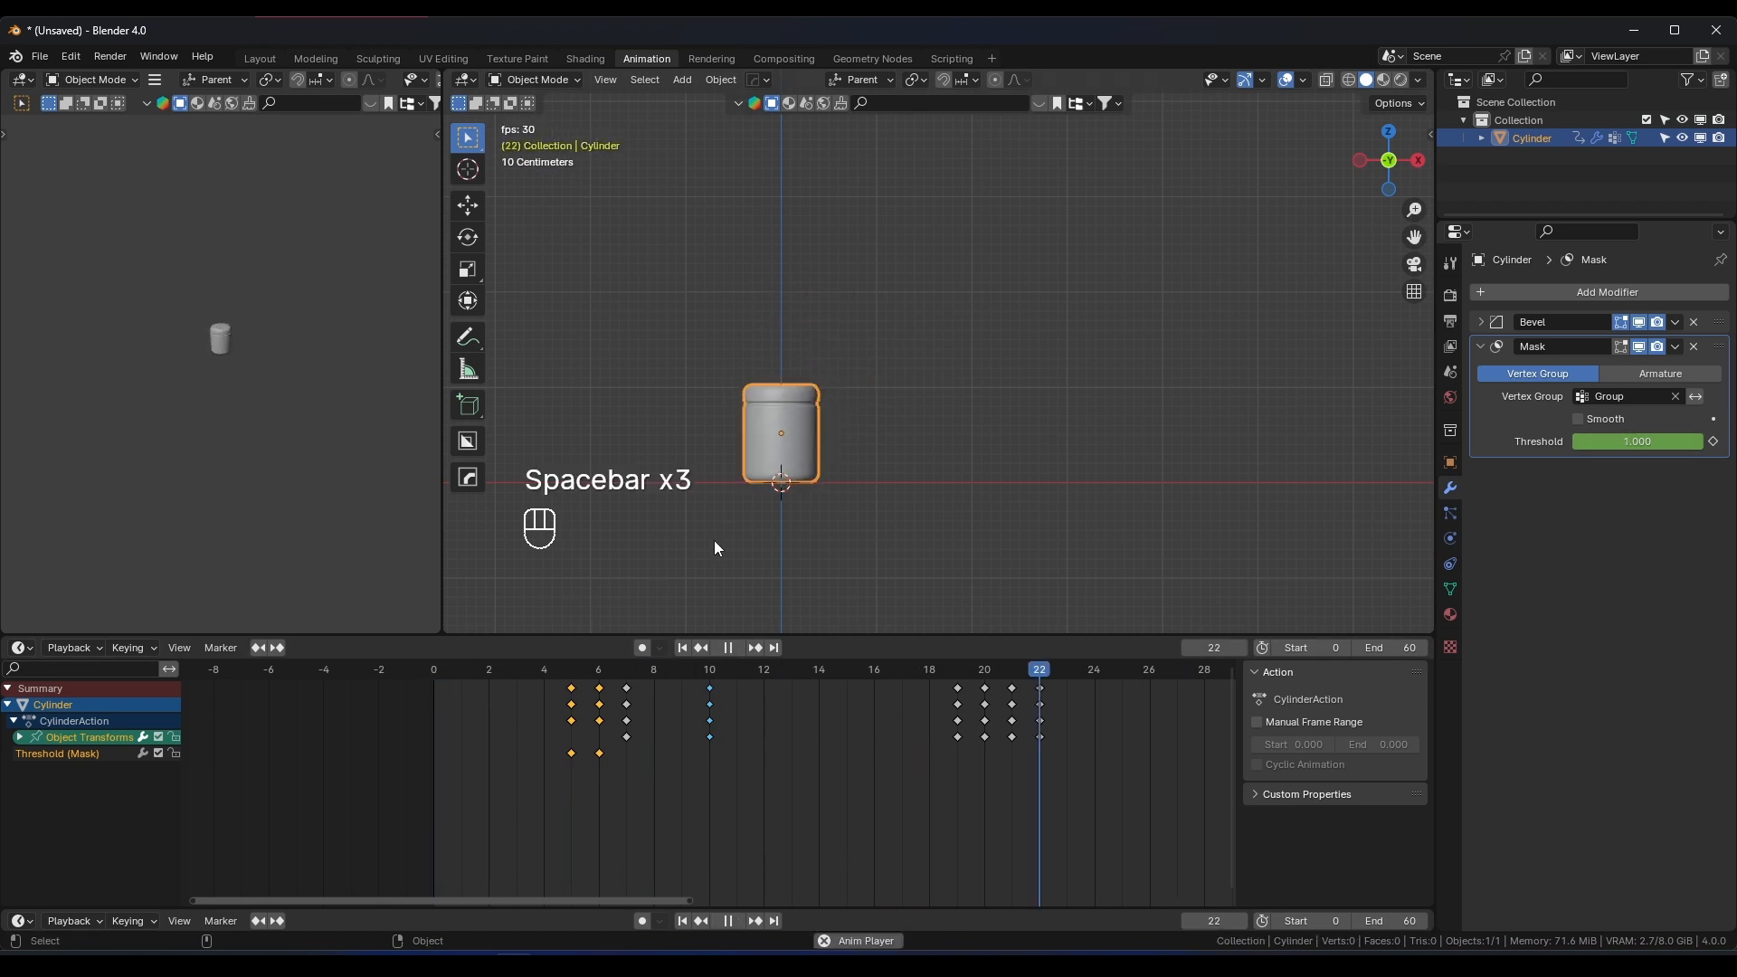
key("space")
left_click(407, 671)
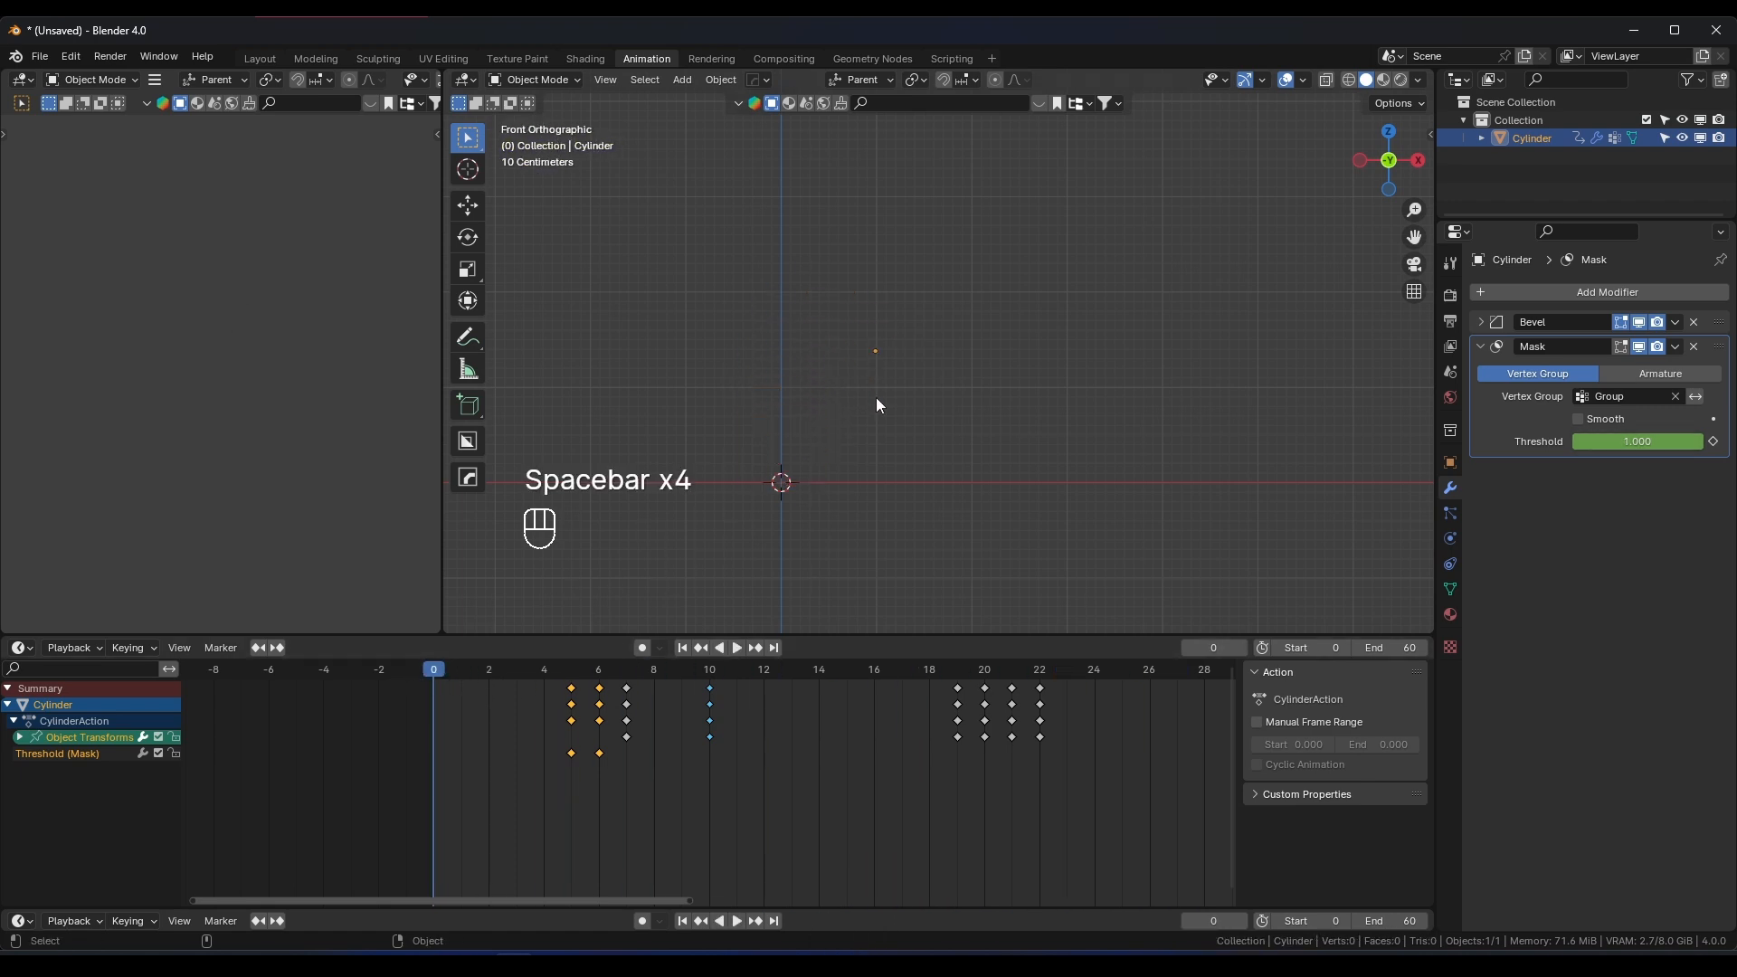
key("space")
key("space")
key("space")
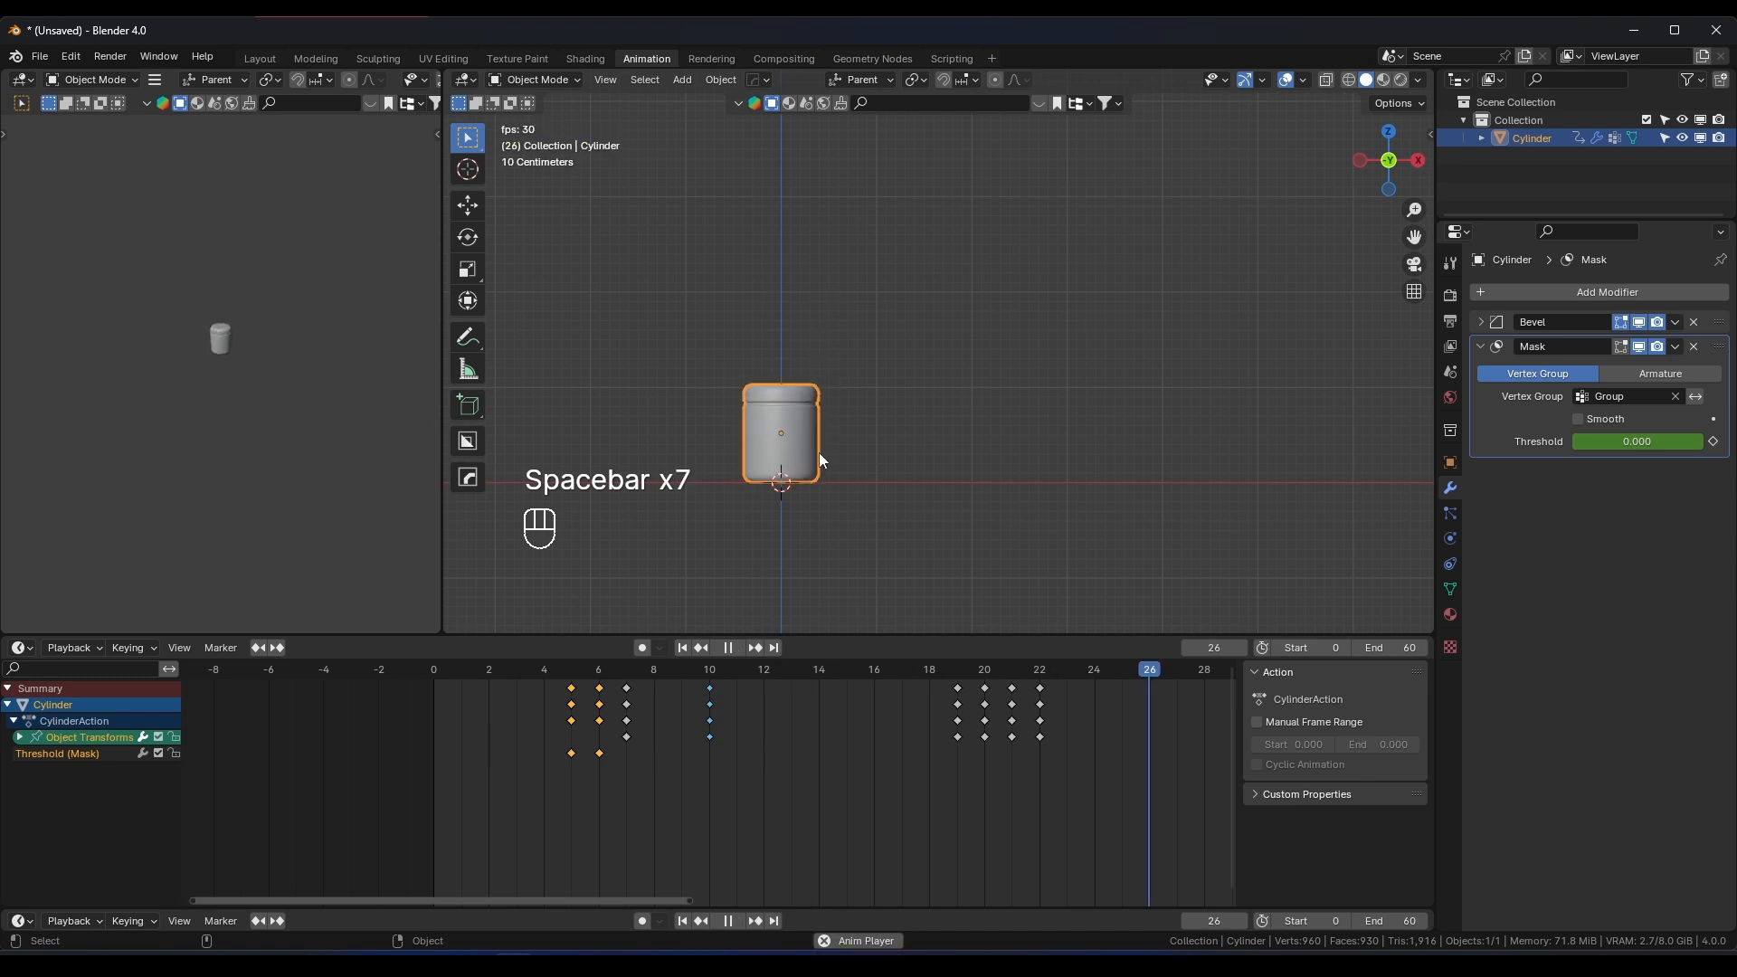
key("space")
In front view, add a Plain Axes Empty at the world origin under the landed jar
middle_click_drag(903, 452, 1004, 418, "shift")
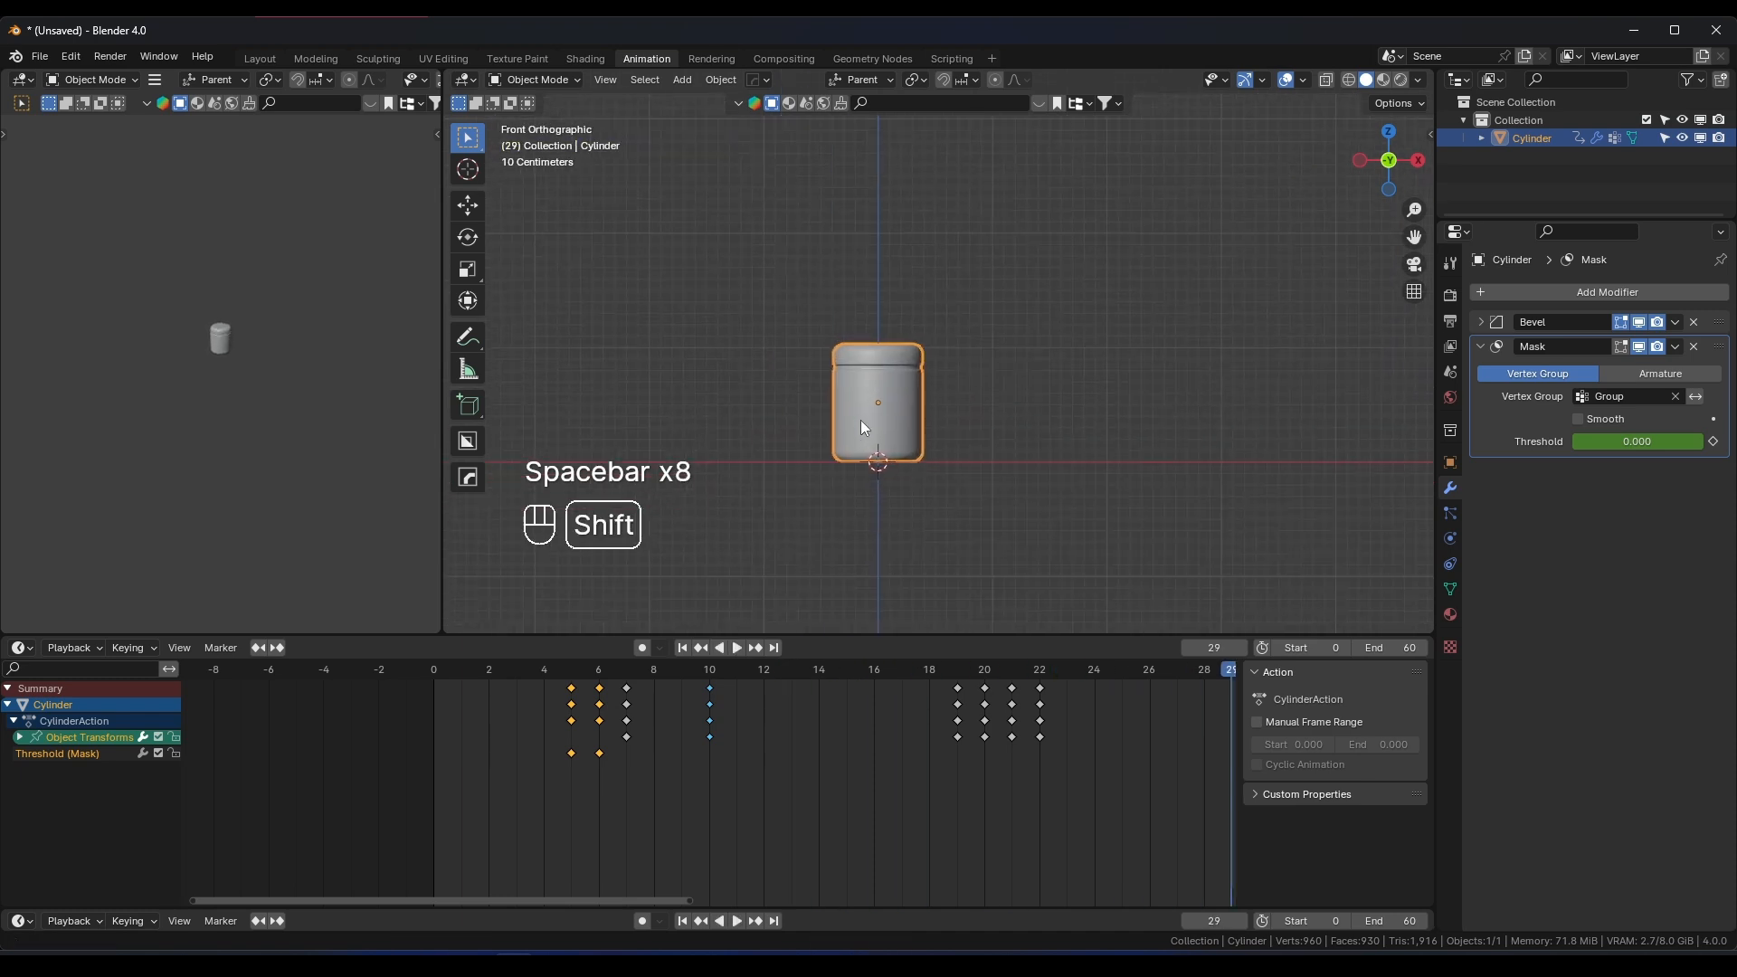
left_click_drag(997, 414, 937, 460)
middle_click_drag(967, 449, 873, 458)
left_click(878, 453)
key("KP_1")
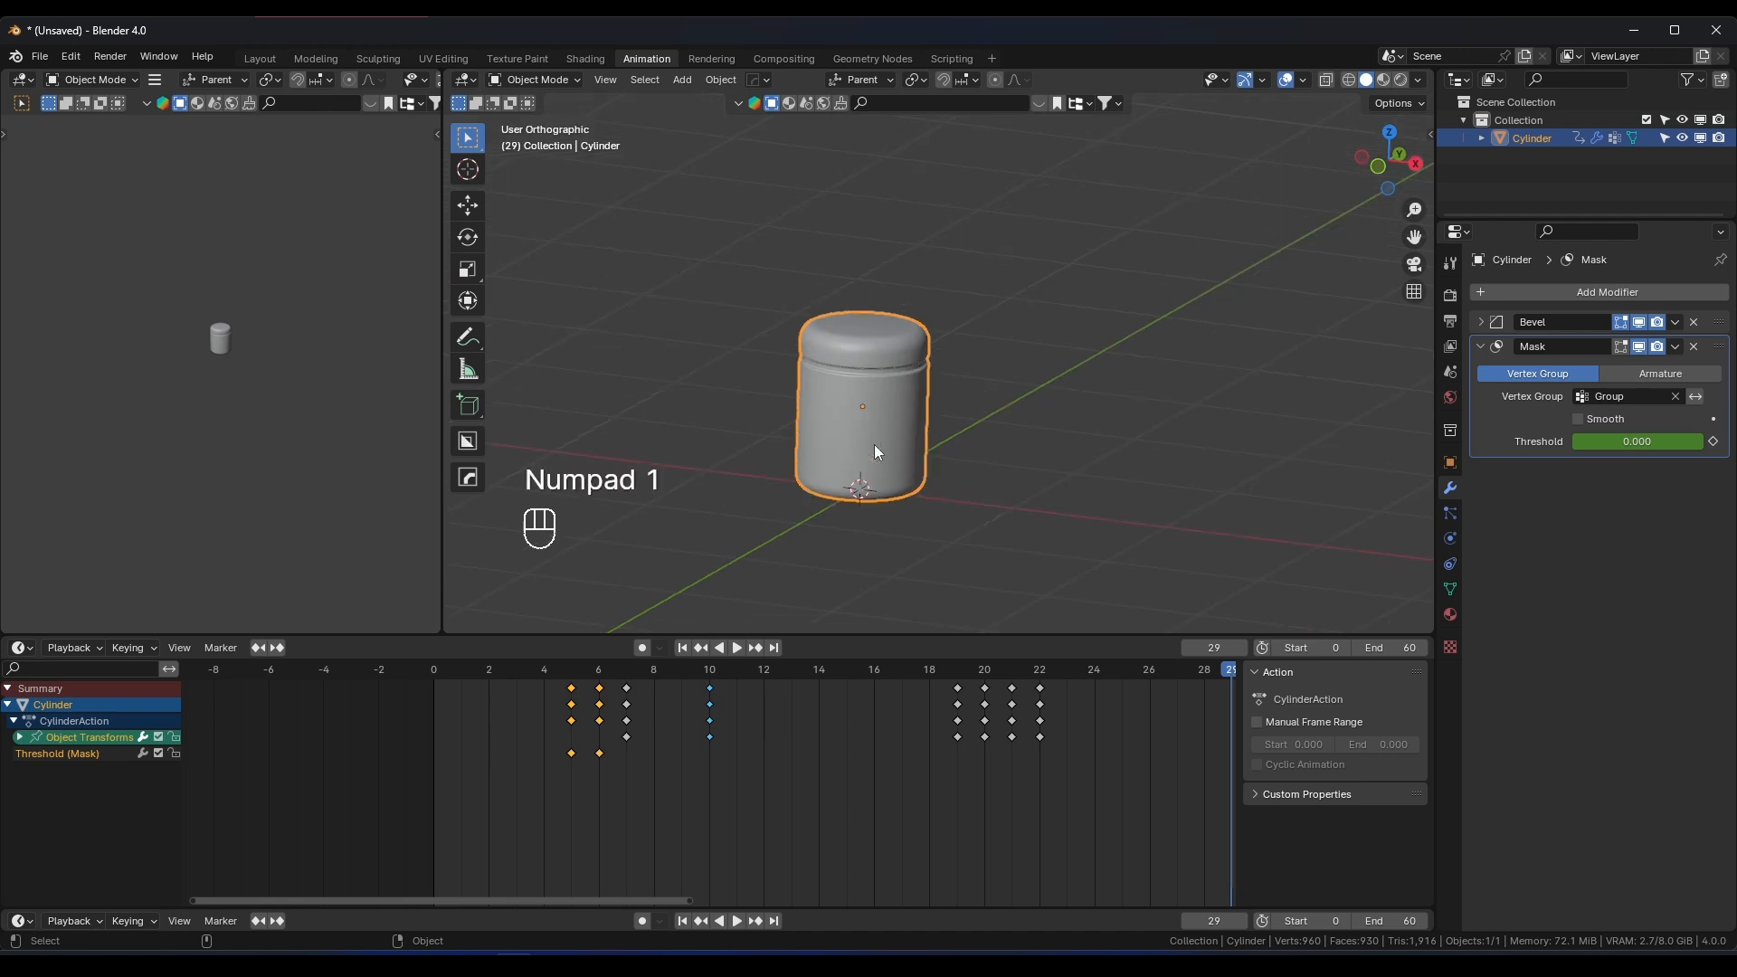
left_click_drag(818, 634, 794, 717)
middle_click_drag(972, 606, 901, 521, "shift")
key("shift+a")
mouse_move(901, 521)
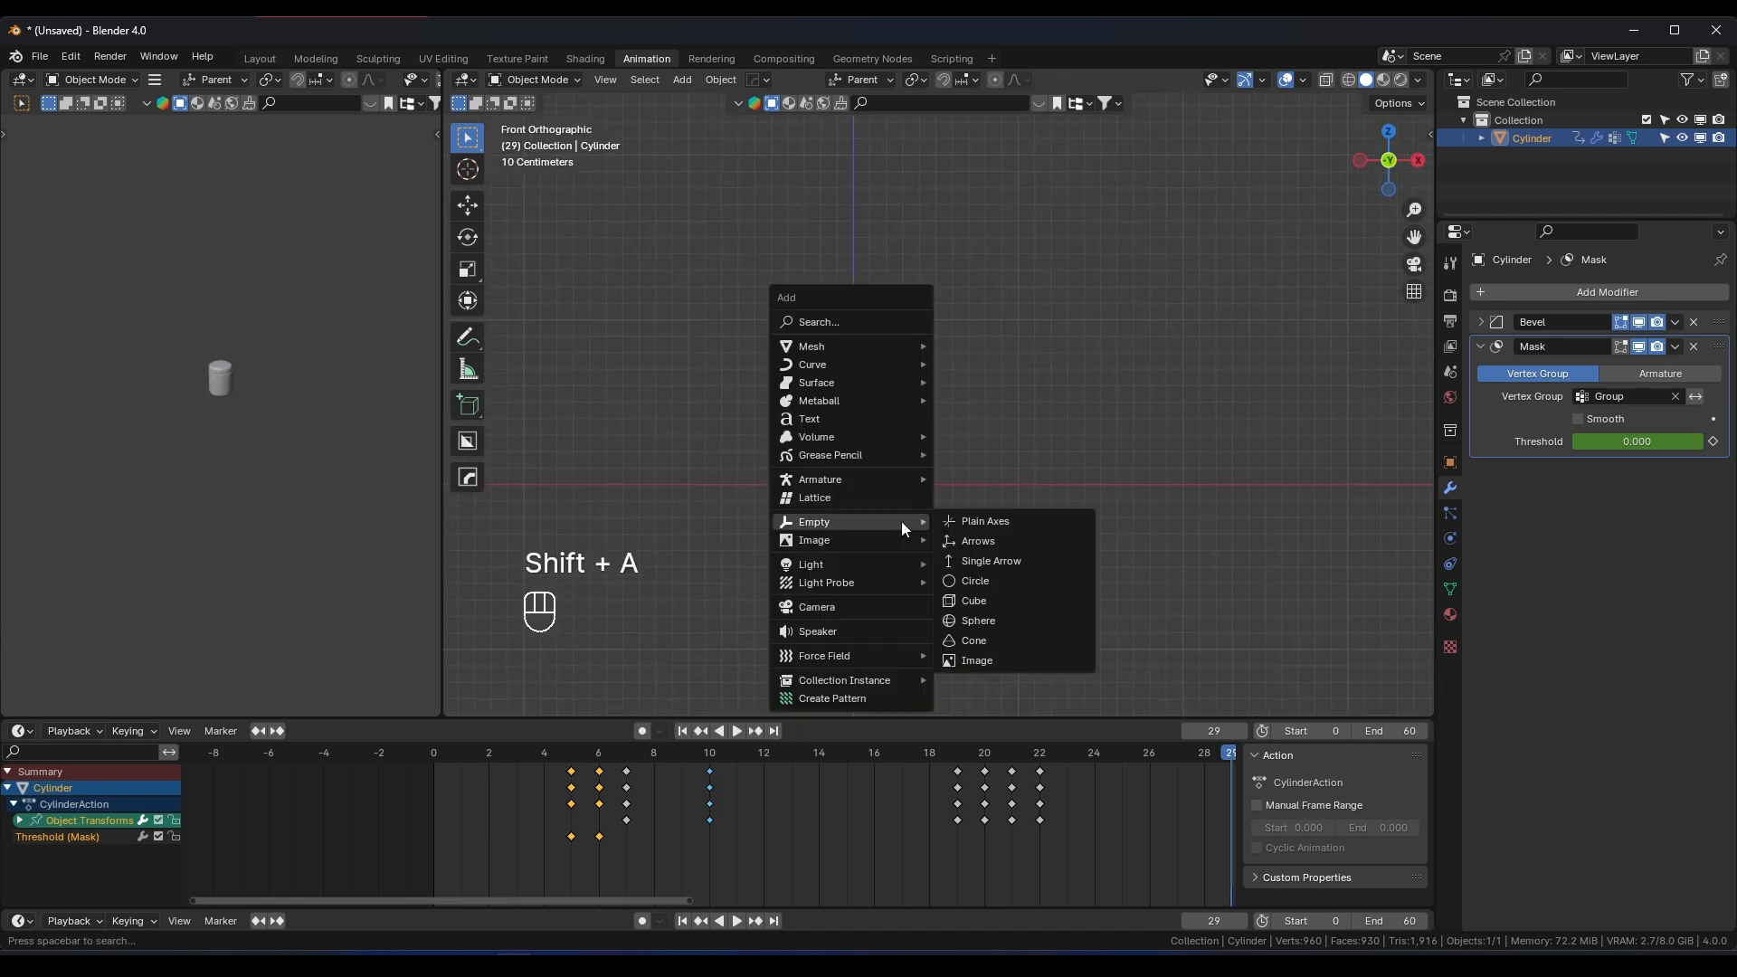
left_click(959, 523)
key("s")
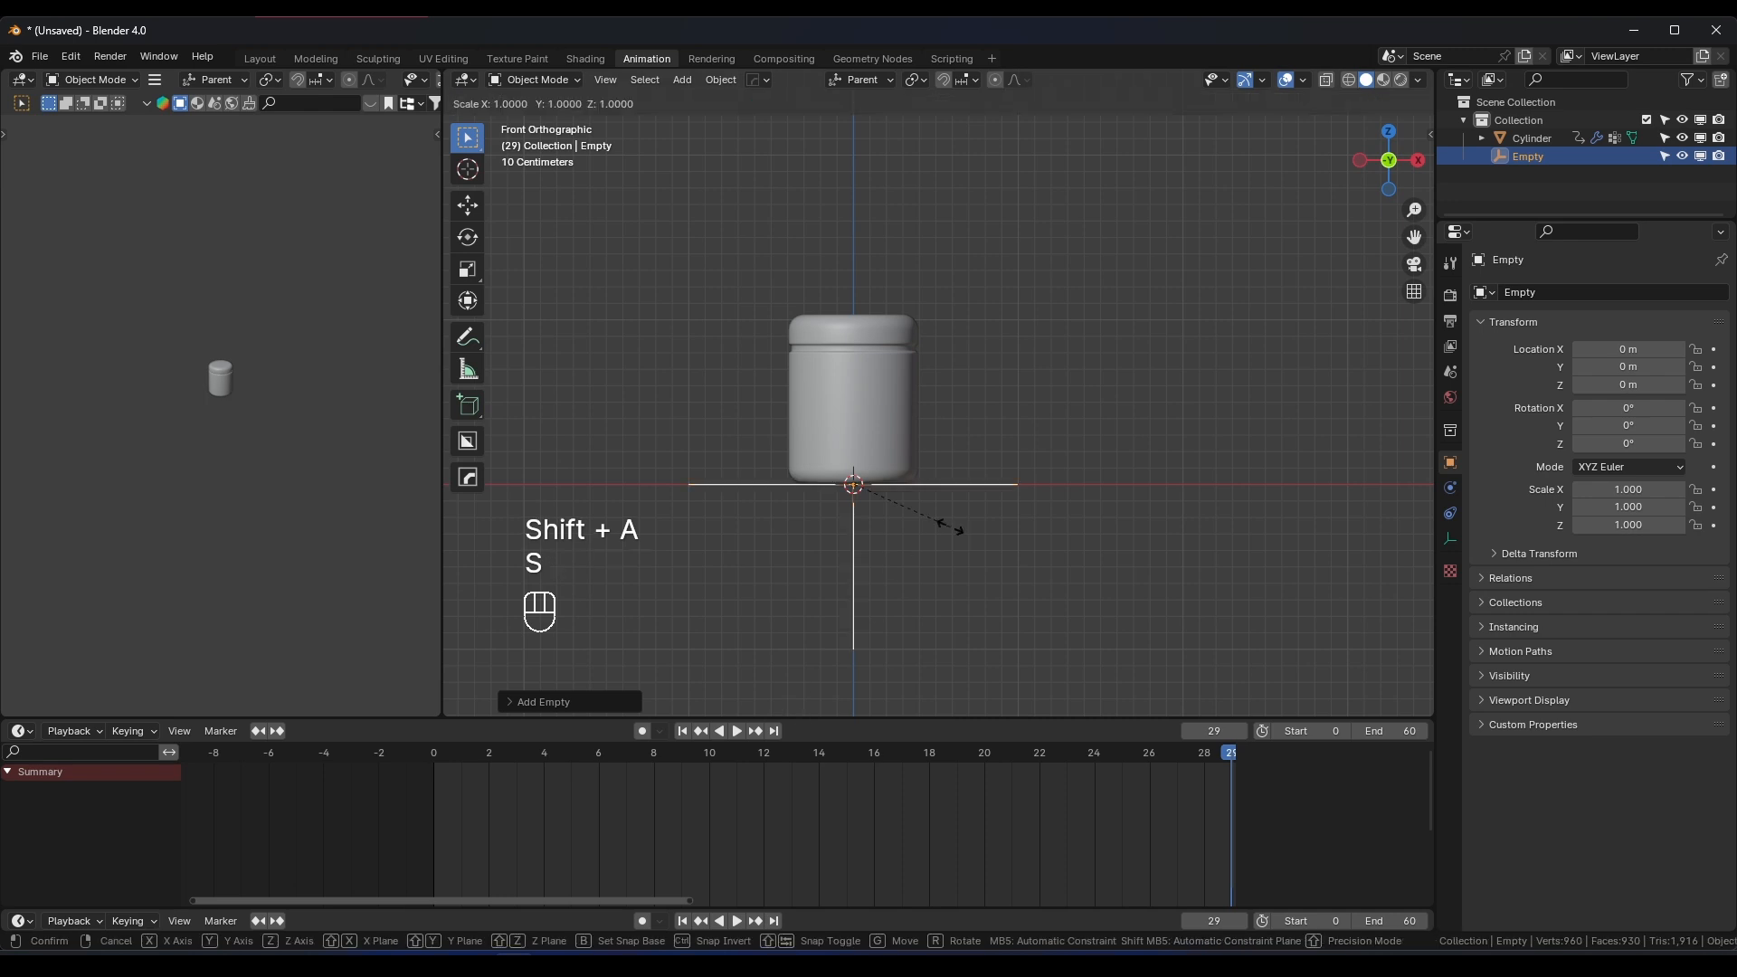
Parent the jar to the new Empty using the Object option
left_click(893, 364)
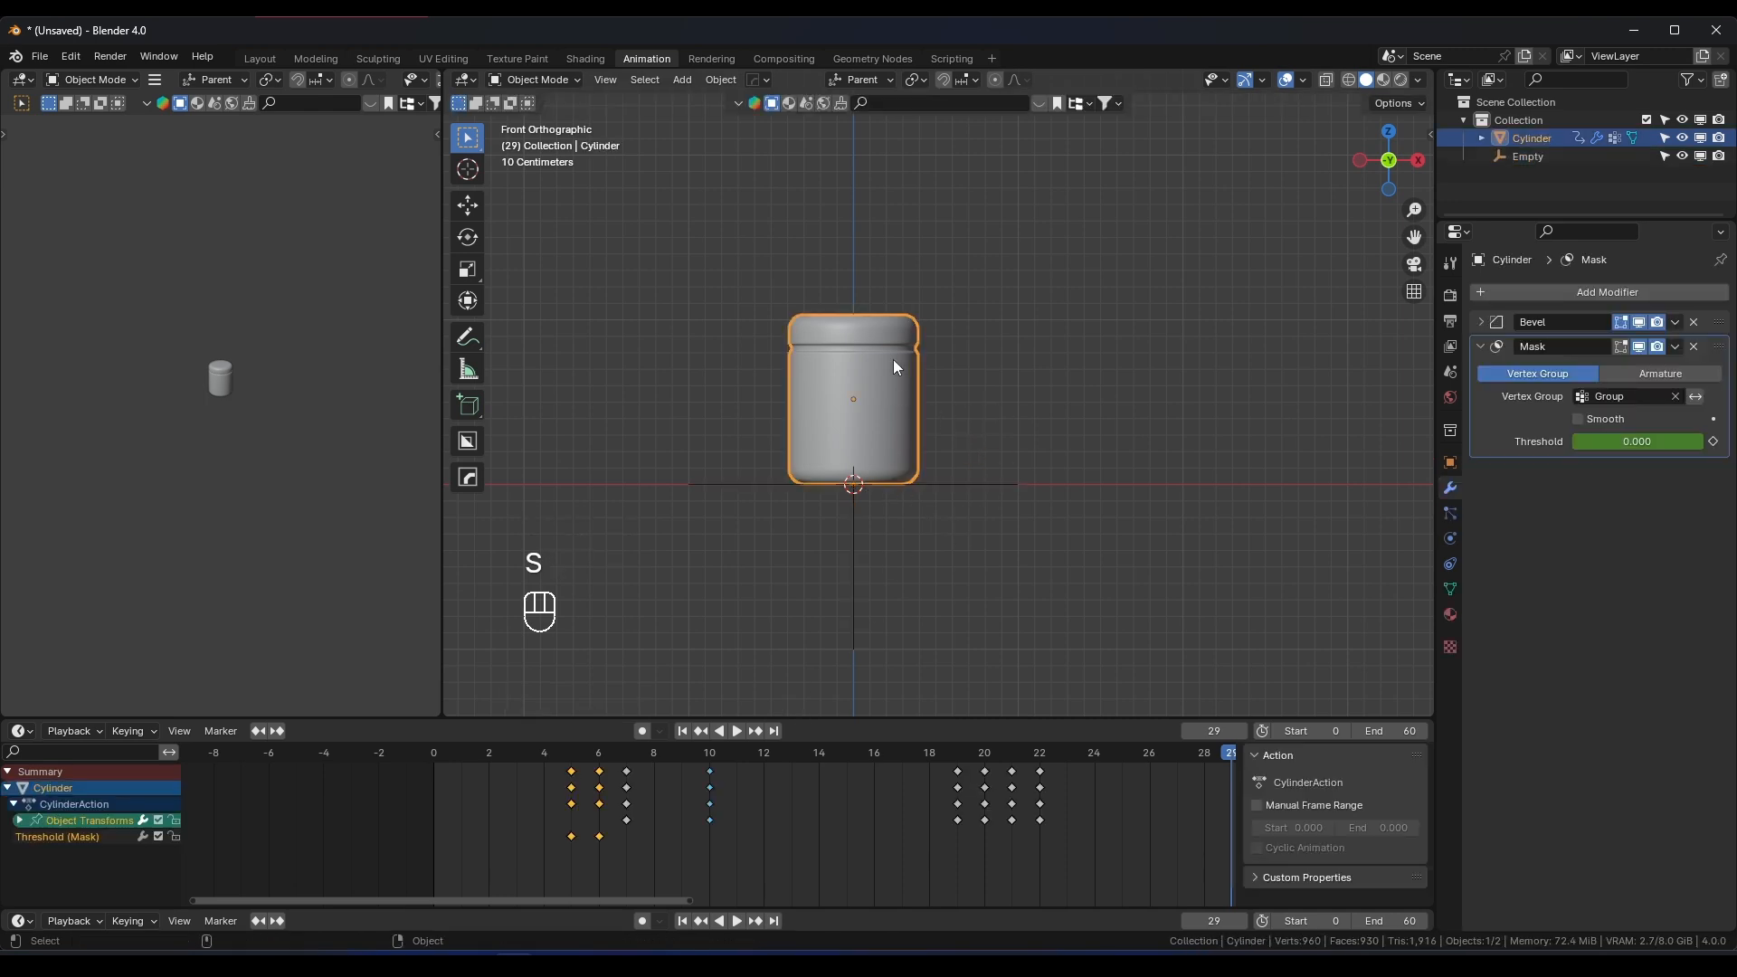
left_click(986, 479, "shift")
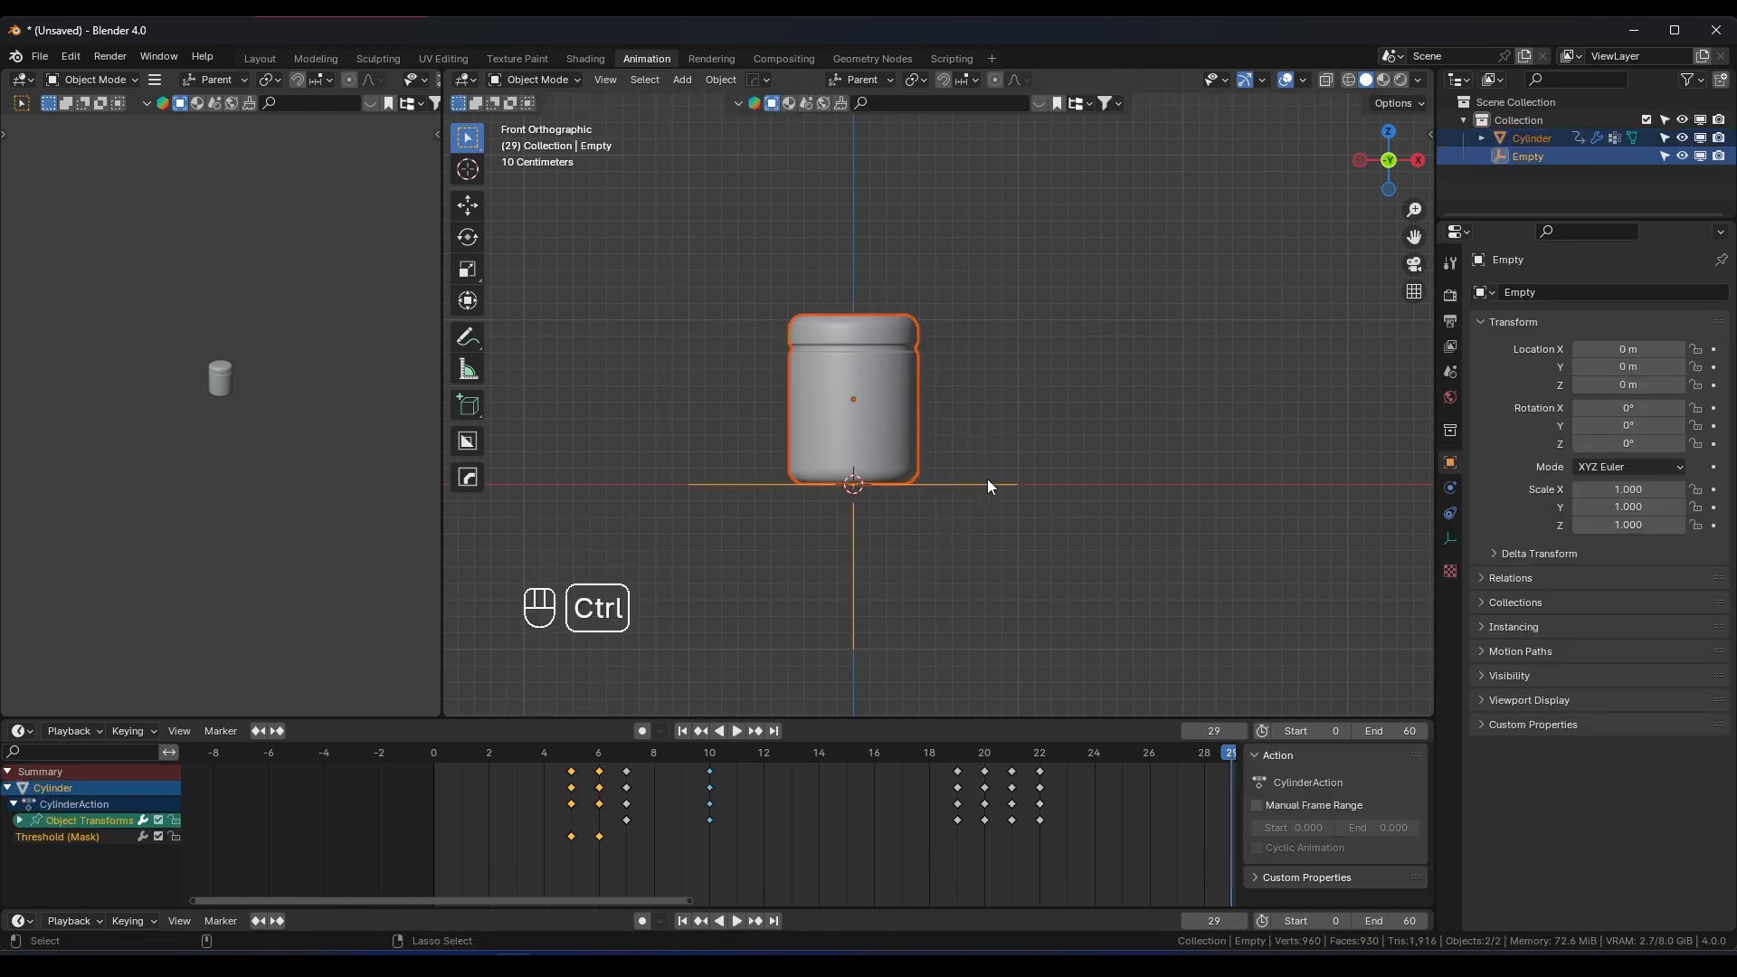
key("ctrl+p")
left_click(986, 480)
Duplicate the jar together with its Empty twice along the X axis, spacing the copies about 0.95 m apart
left_click_drag(1039, 372, 783, 529)
middle_click_drag(784, 529, 746, 471, "shift")
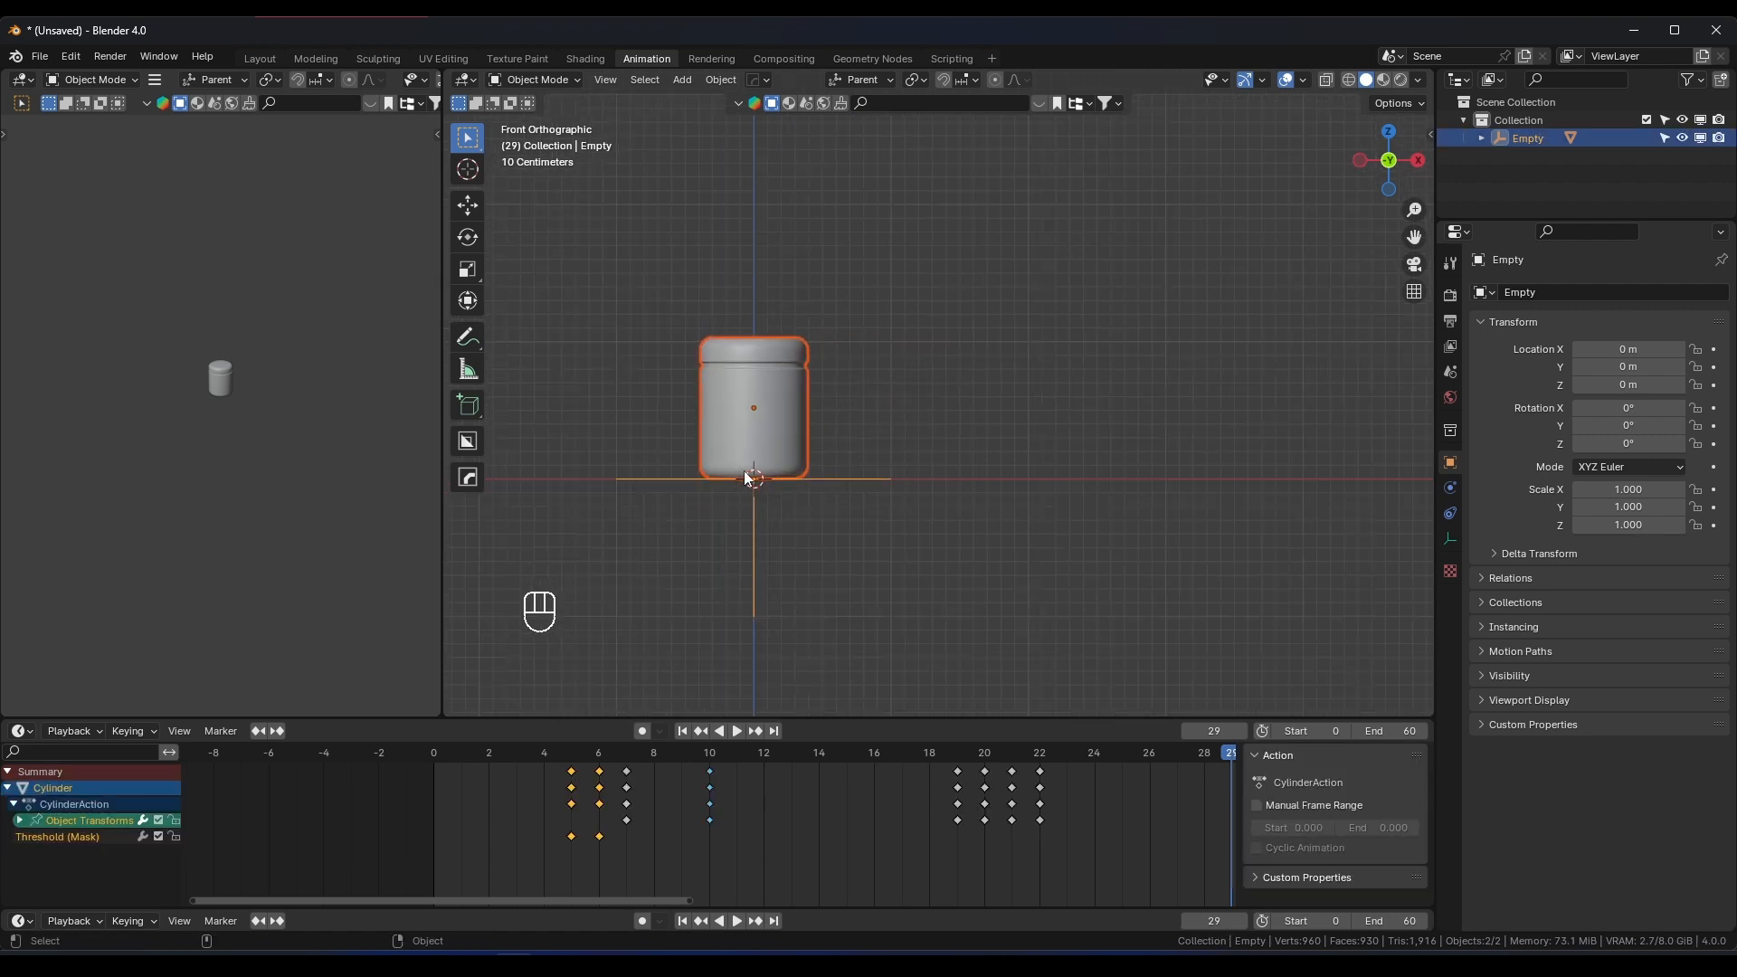
key("shift+d")
key("x")
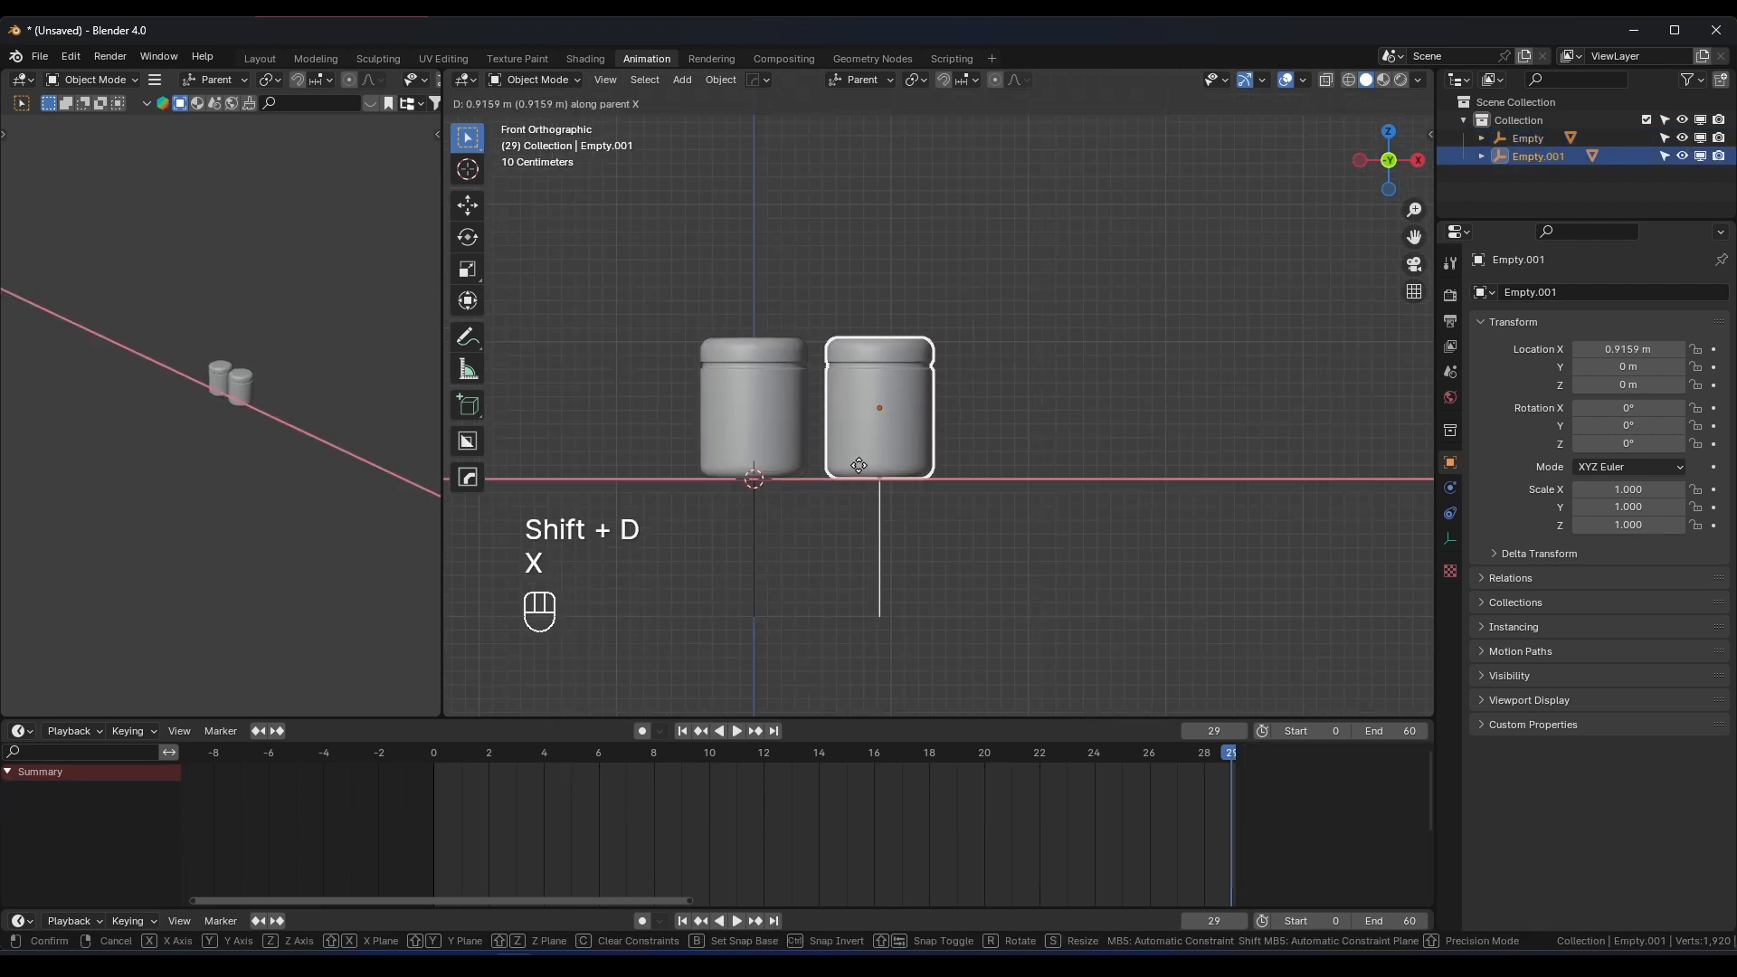
left_click(870, 466)
key("shift+d")
key("x")
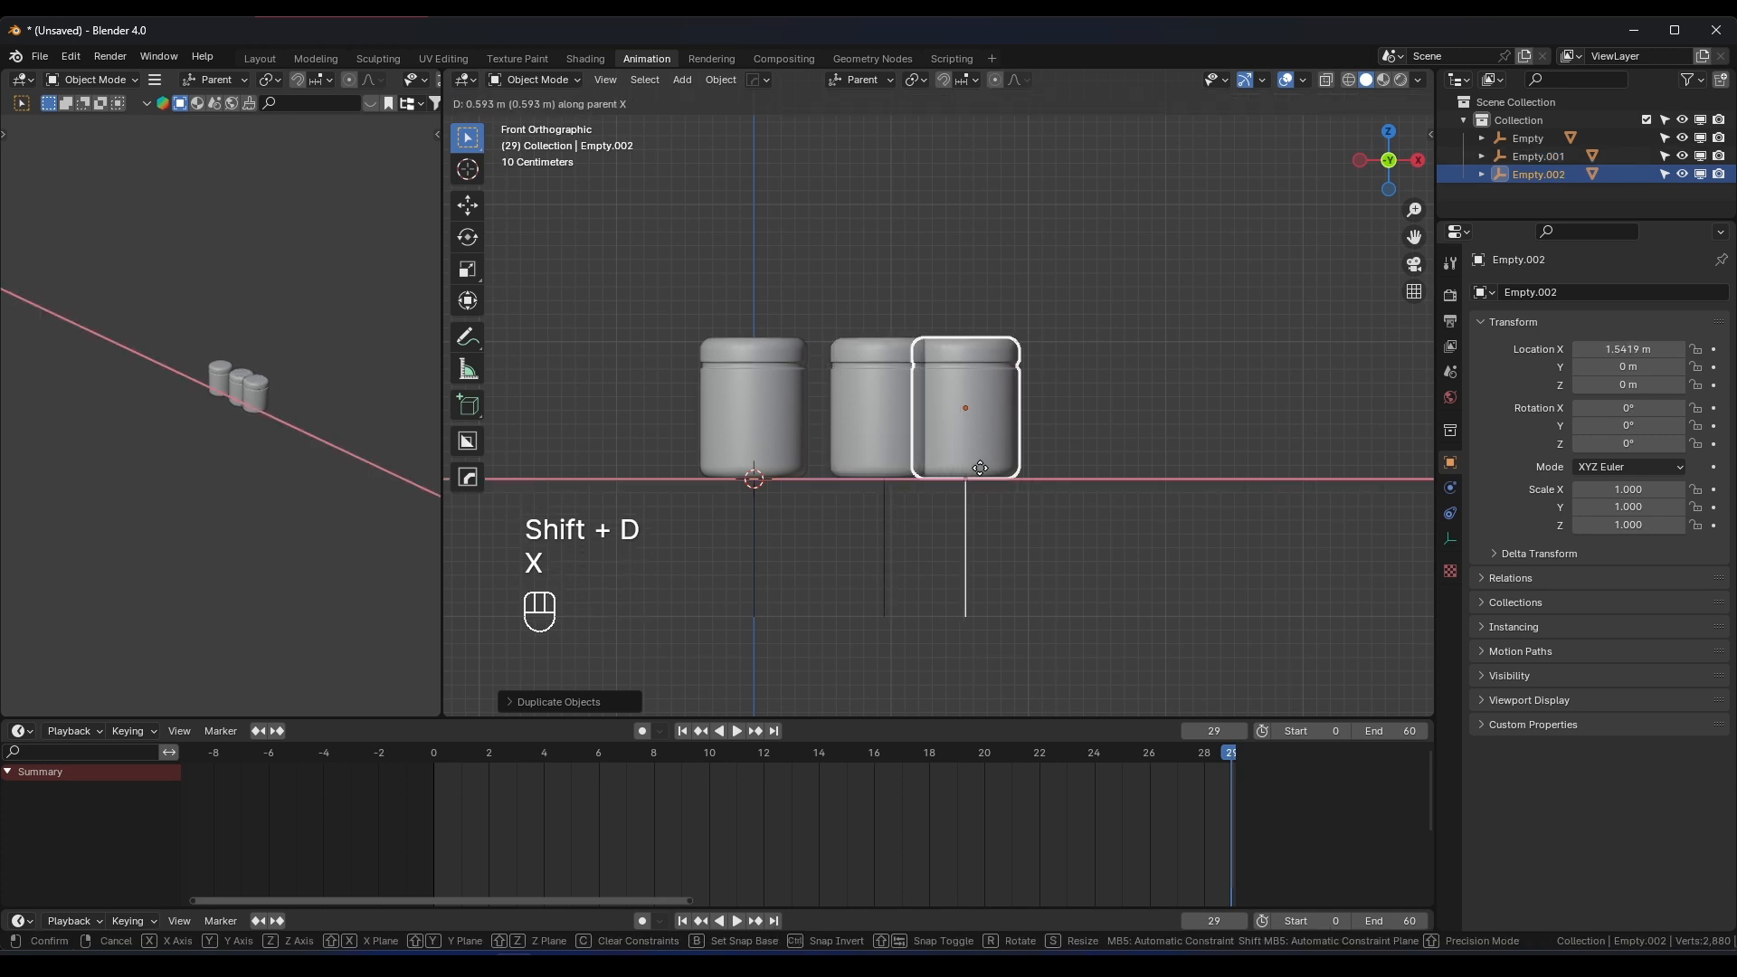
left_click(1022, 469)
Duplicate the last jar and Empty three more times along X, evenly spaced, placing the final Empty at about 4.73 m
middle_click_drag(1024, 469, 865, 474, "shift")
key("shift+d")
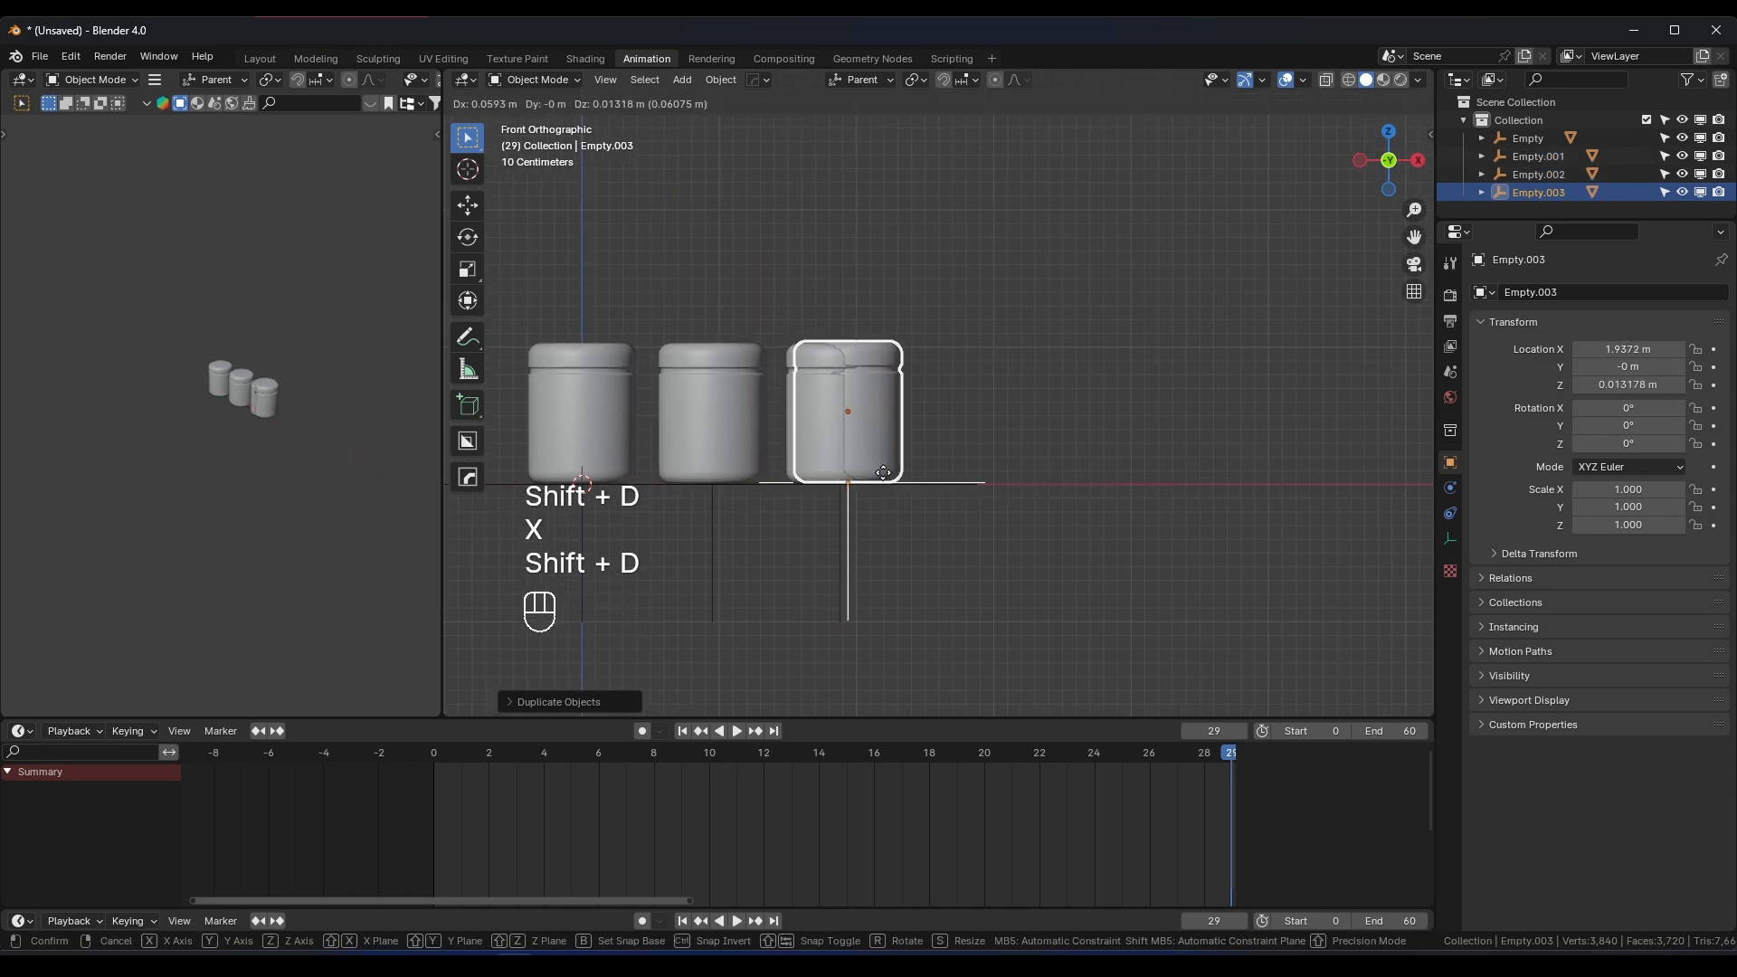
key("x")
left_click(994, 474)
key("shift+d")
key("x")
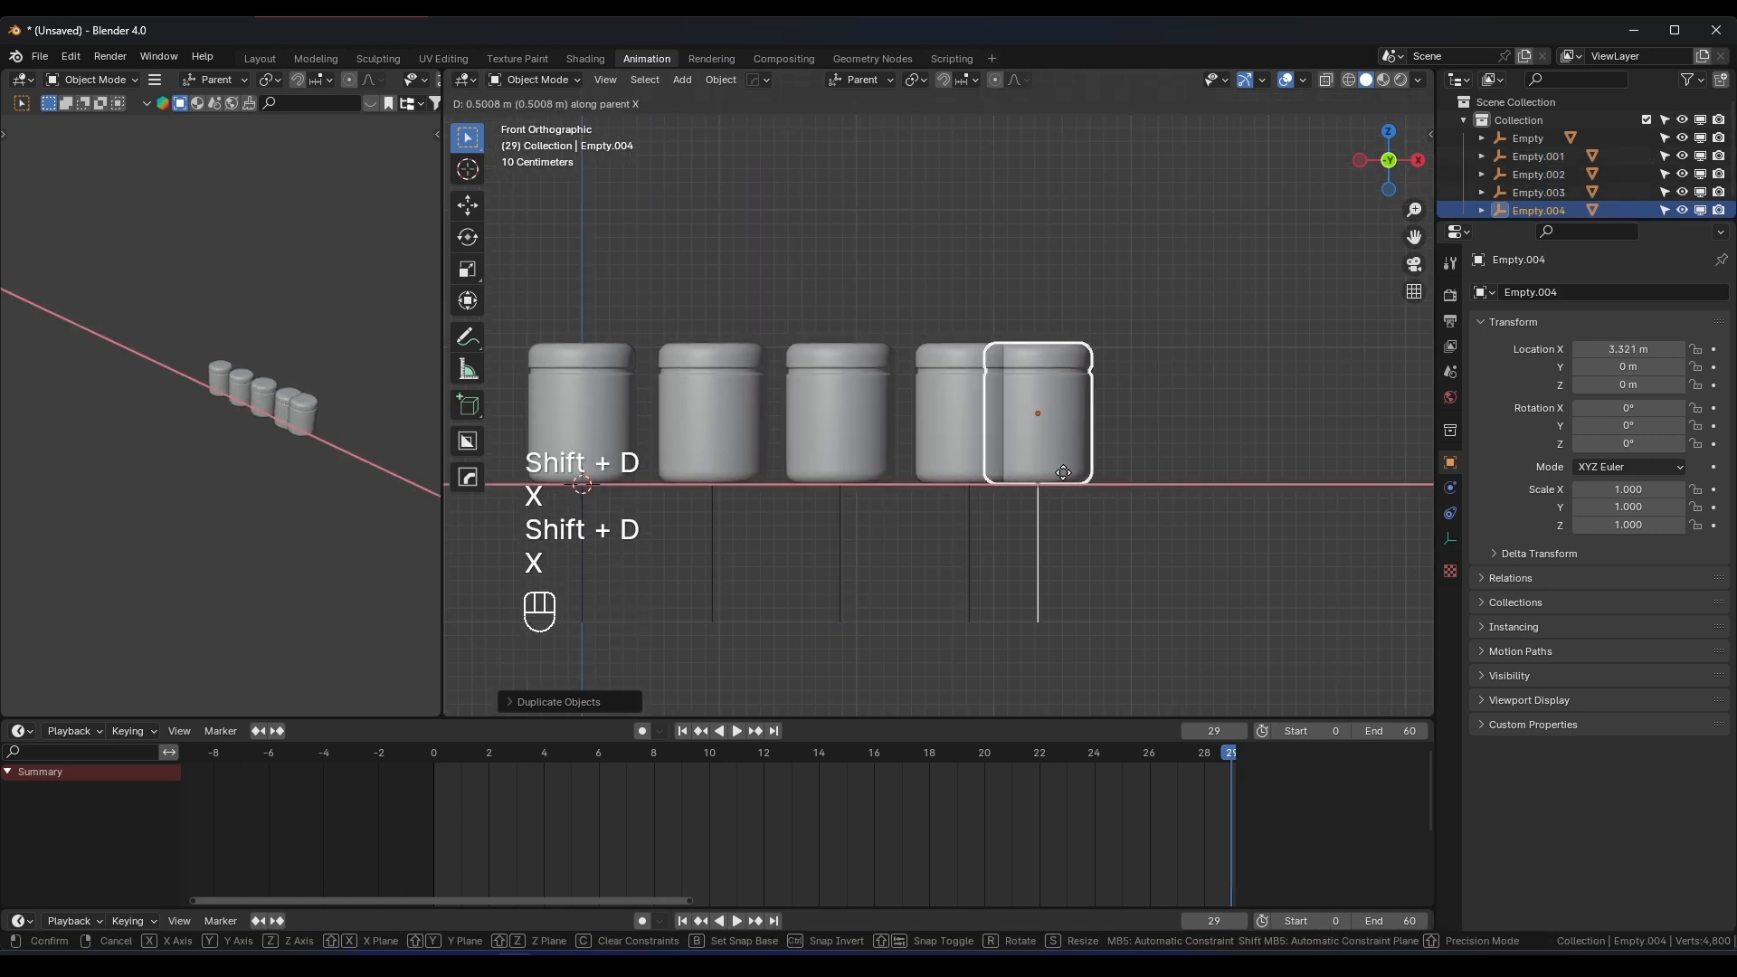
left_click(1120, 472)
key("shift+d")
key("x")
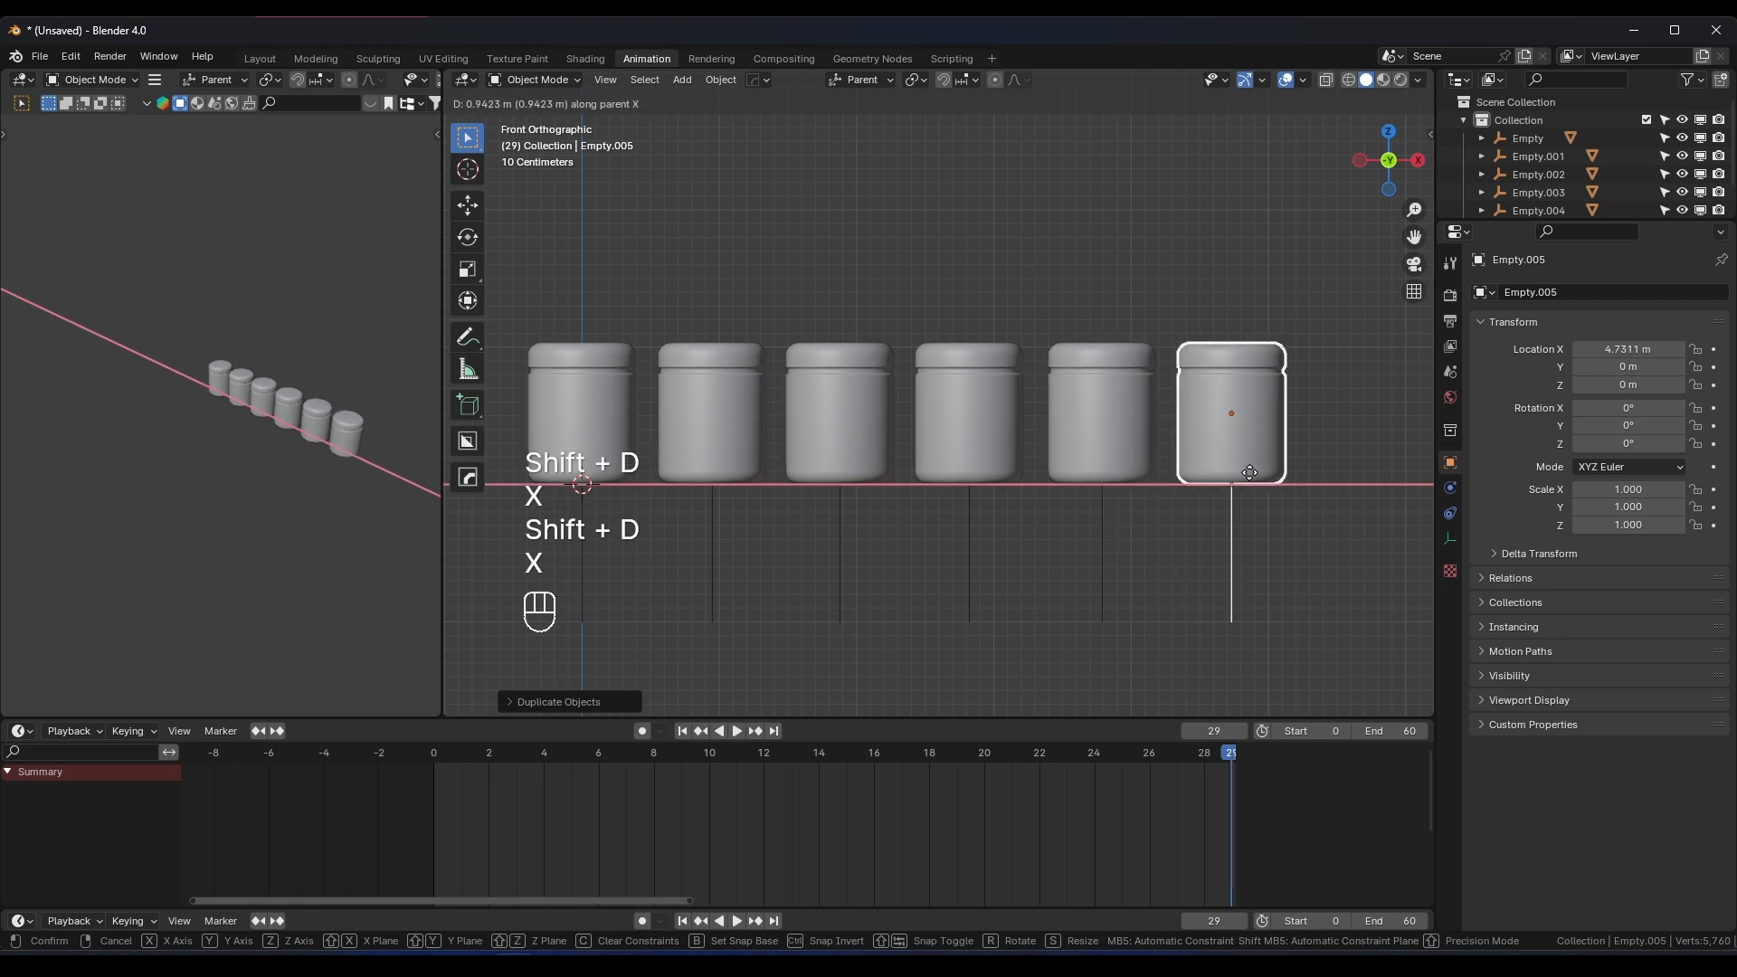
left_click(1207, 470)
Play the animation from frame 0 to check how the row of six jars appears and lands
scroll(1075, 486, "down", 4)
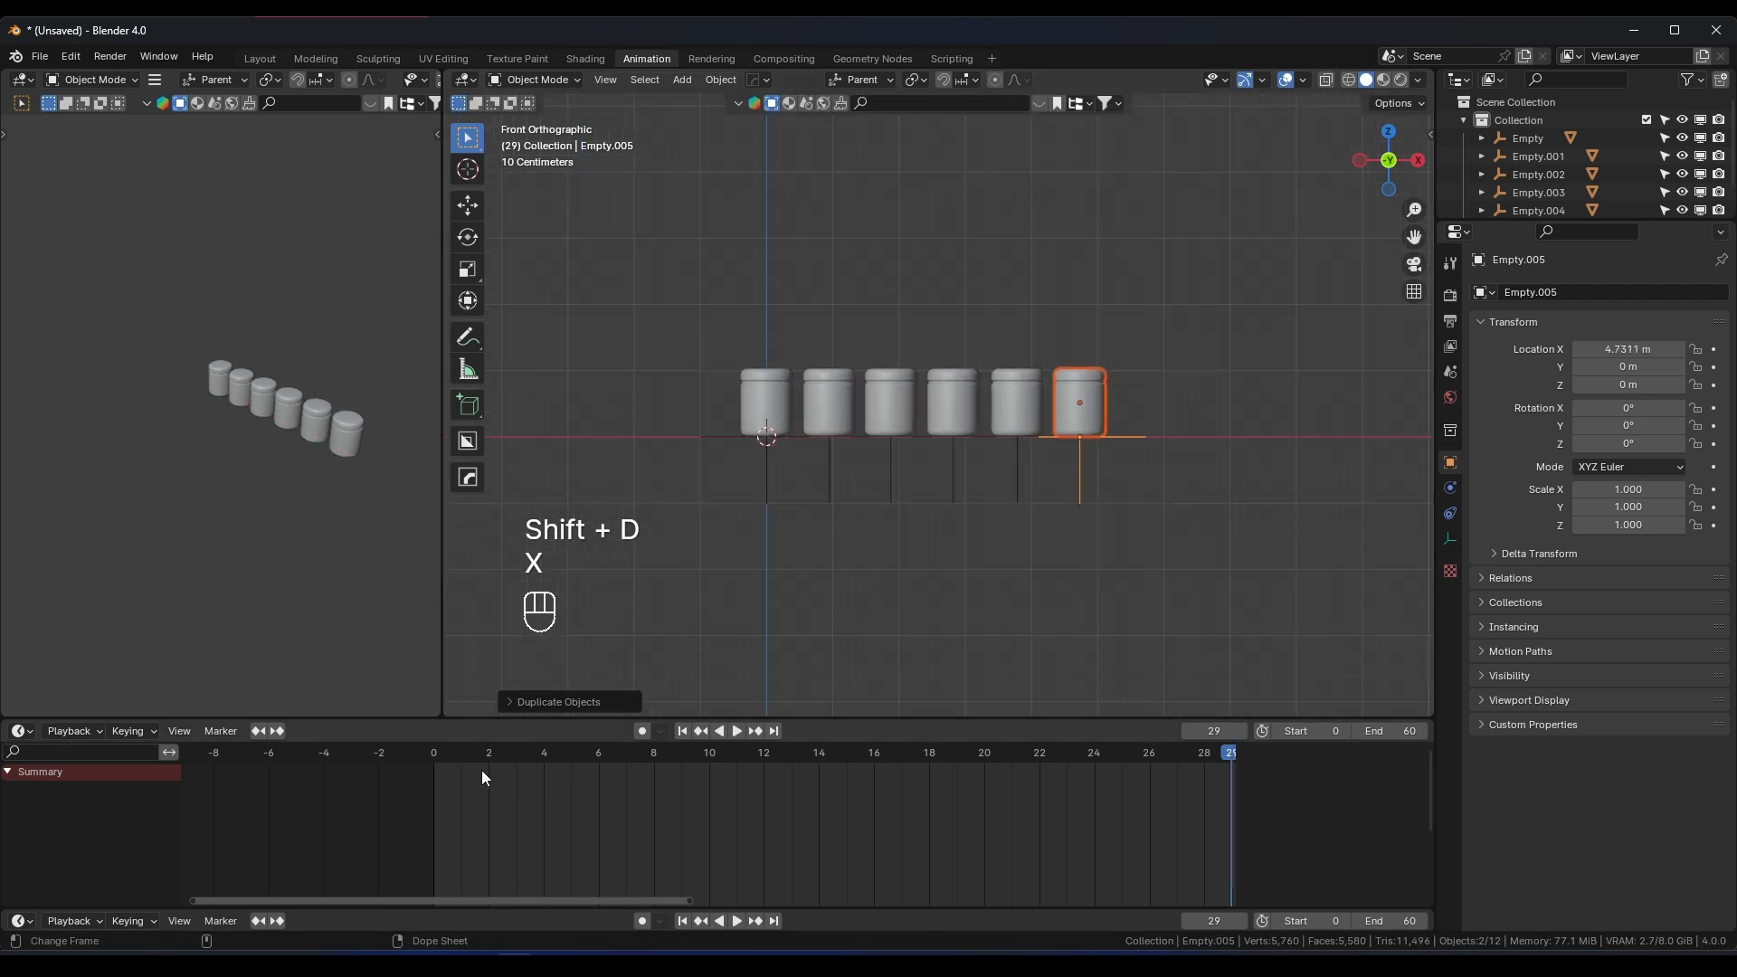
left_click(422, 753)
scroll(846, 422, "up", 1)
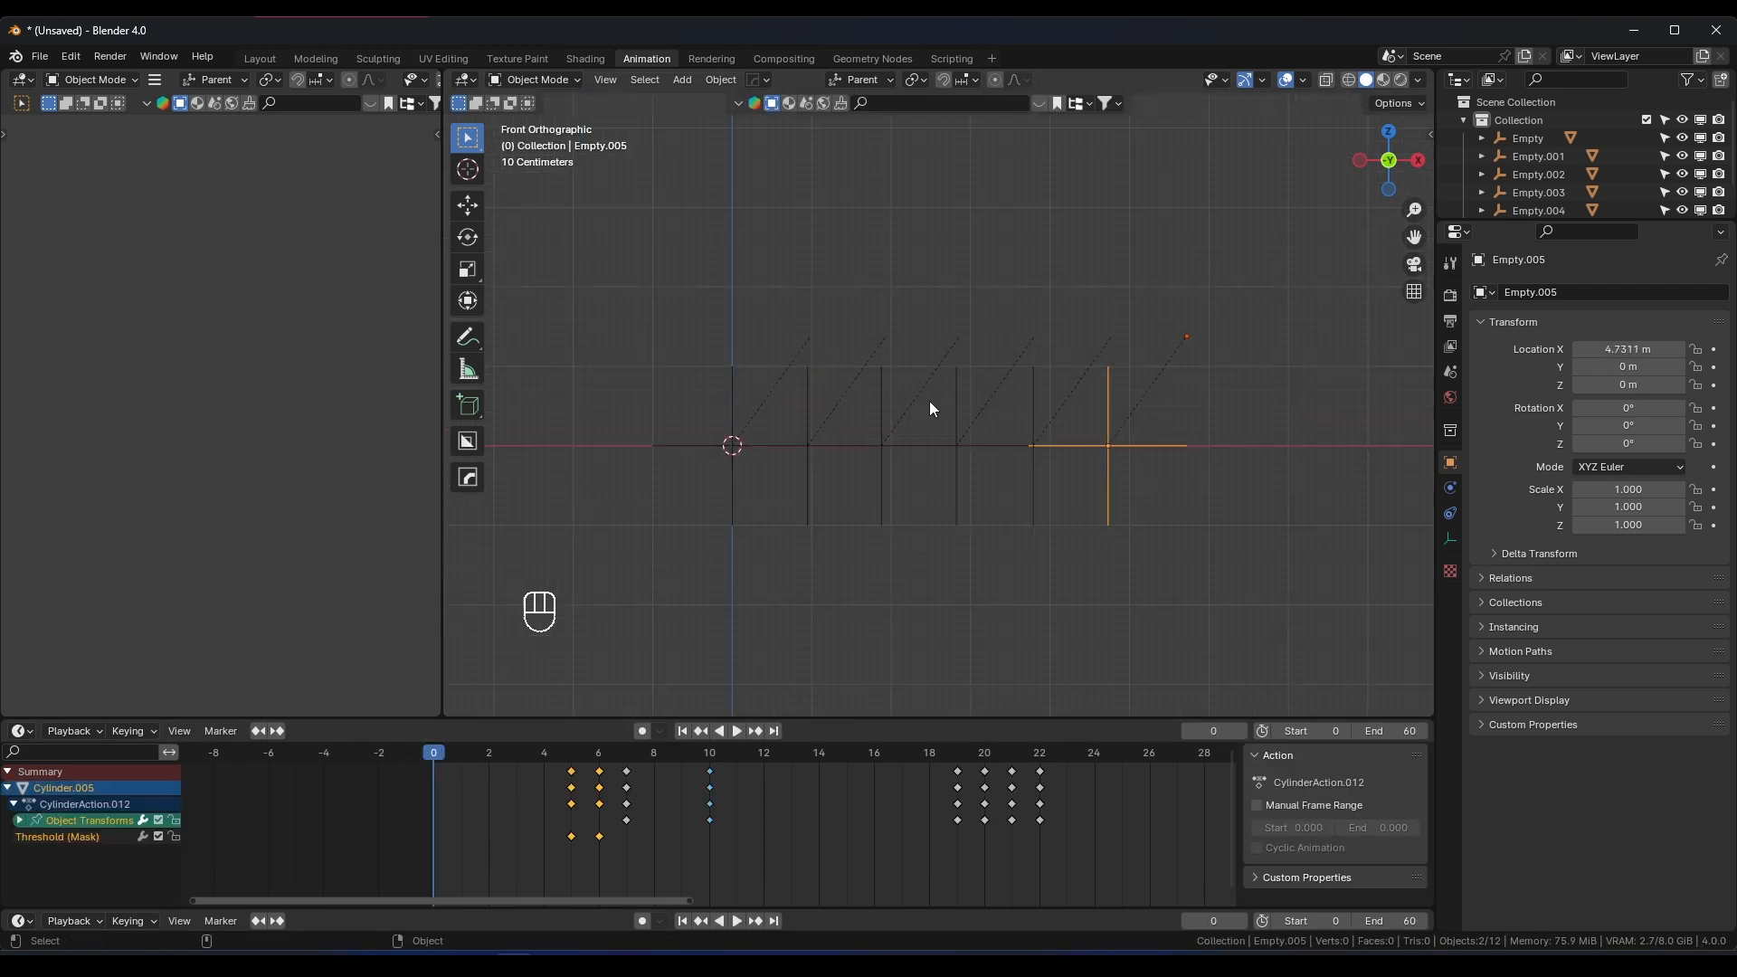
key("space")
key("space")
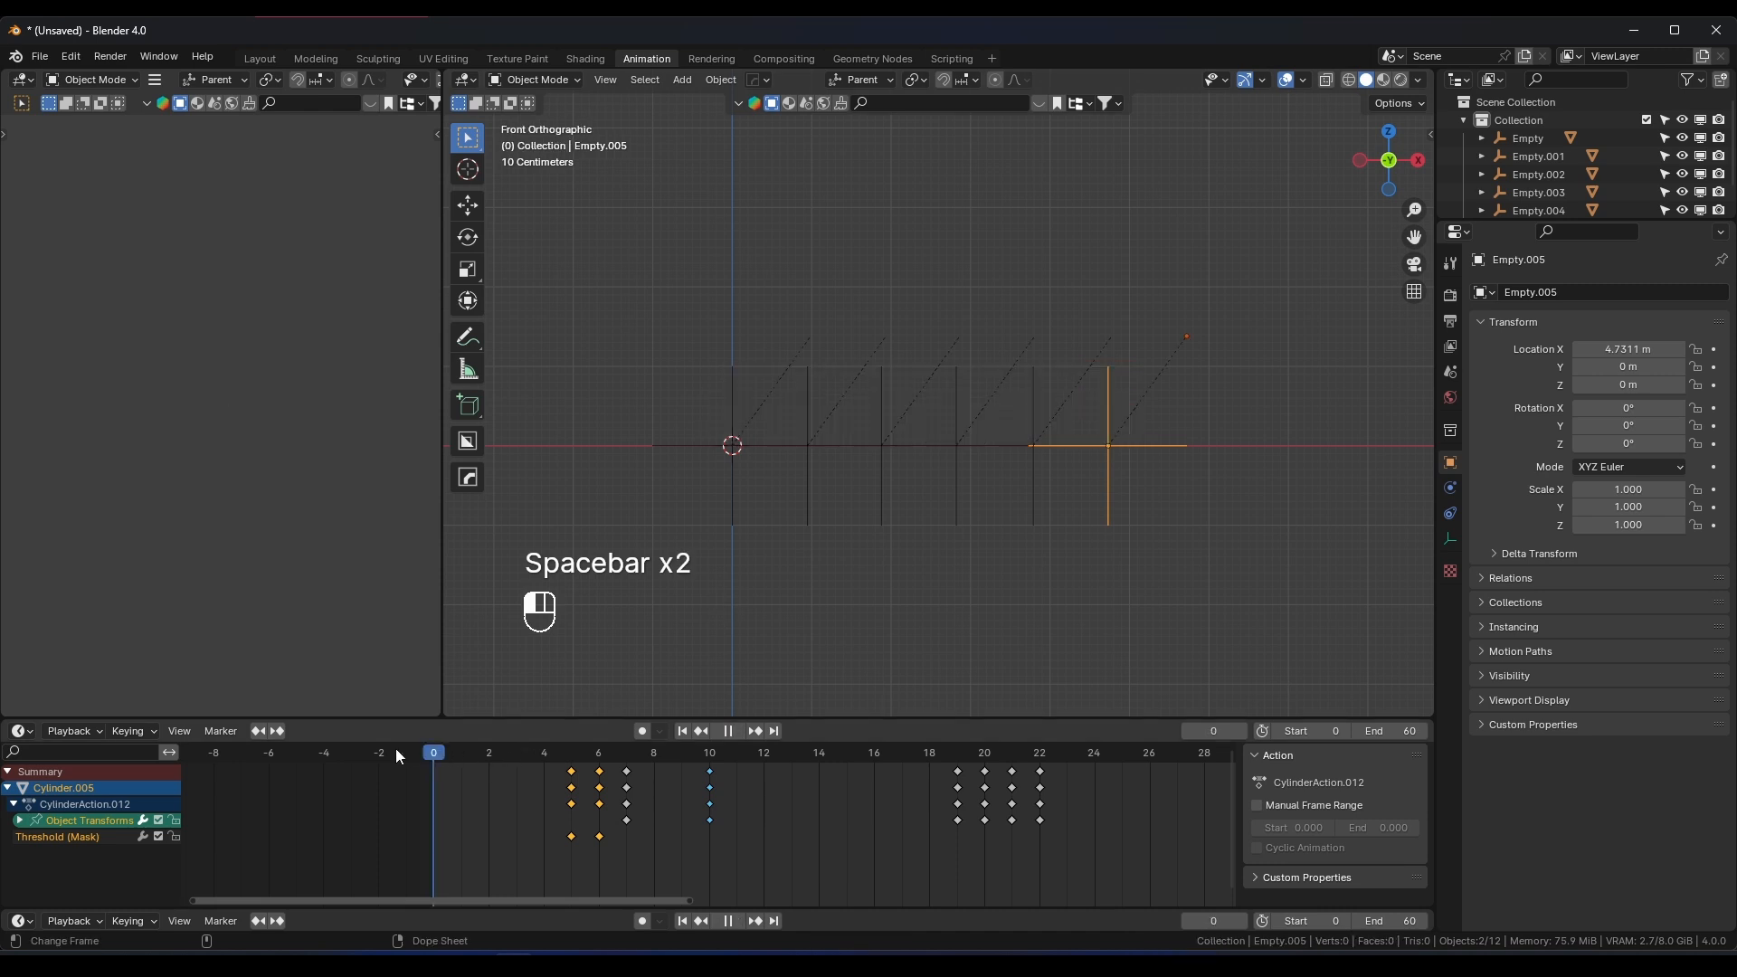
key("space")
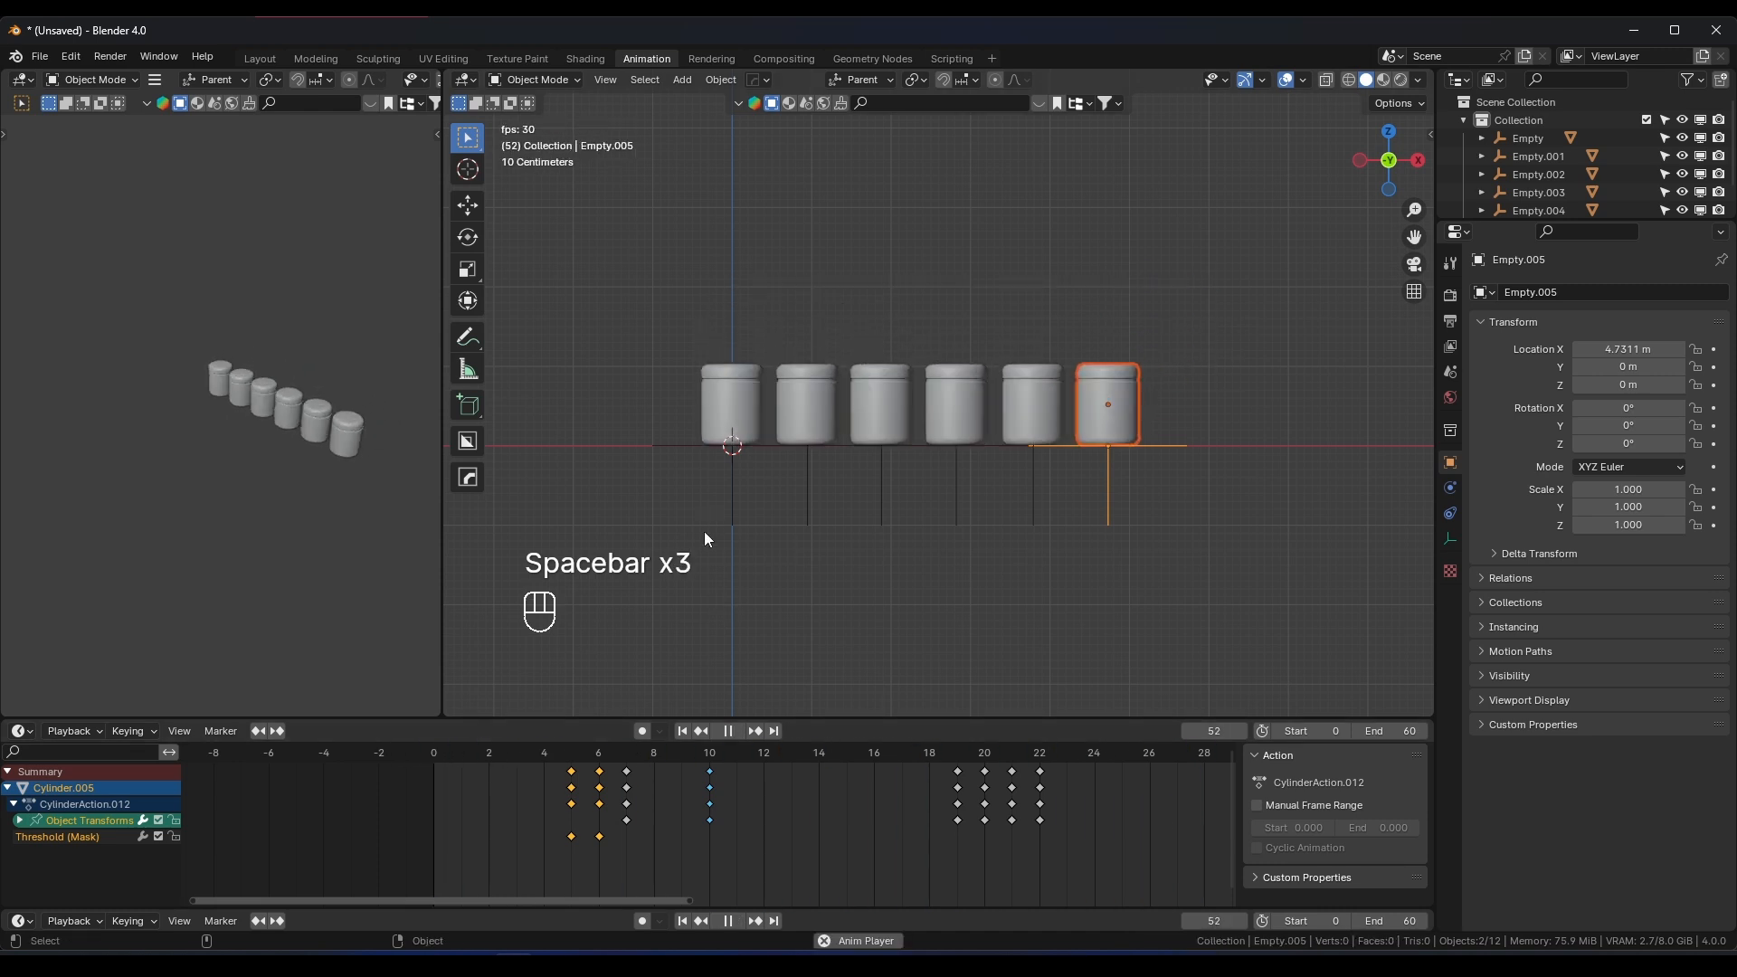
key("space")
Go to frame 6 and select the five duplicated jars with their Empties, leaving out the first jar
left_click(485, 758)
left_click_drag(420, 757, 491, 753)
mouse_move(601, 758)
left_mouse_down()
mouse_move(1010, 758)
mouse_move(366, 747)
mouse_move(680, 765)
mouse_move(434, 755)
mouse_move(601, 755)
left_mouse_up()
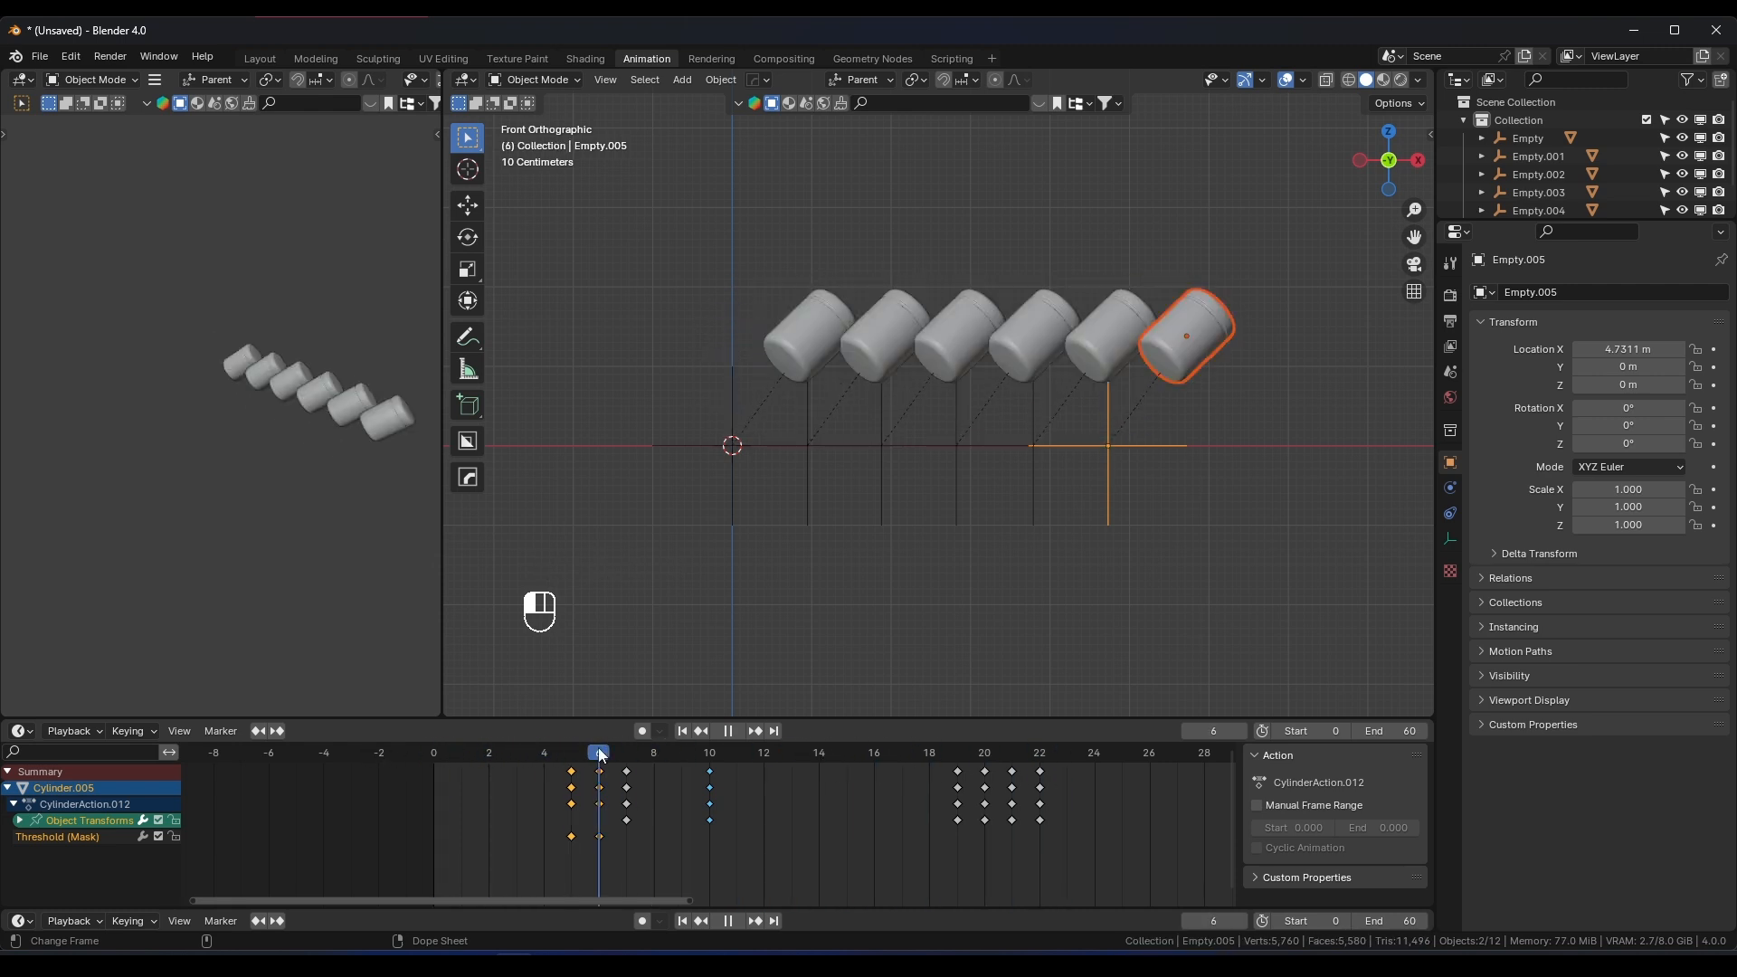
scroll(996, 496, "up", 2)
scroll(1226, 503, "down", 1)
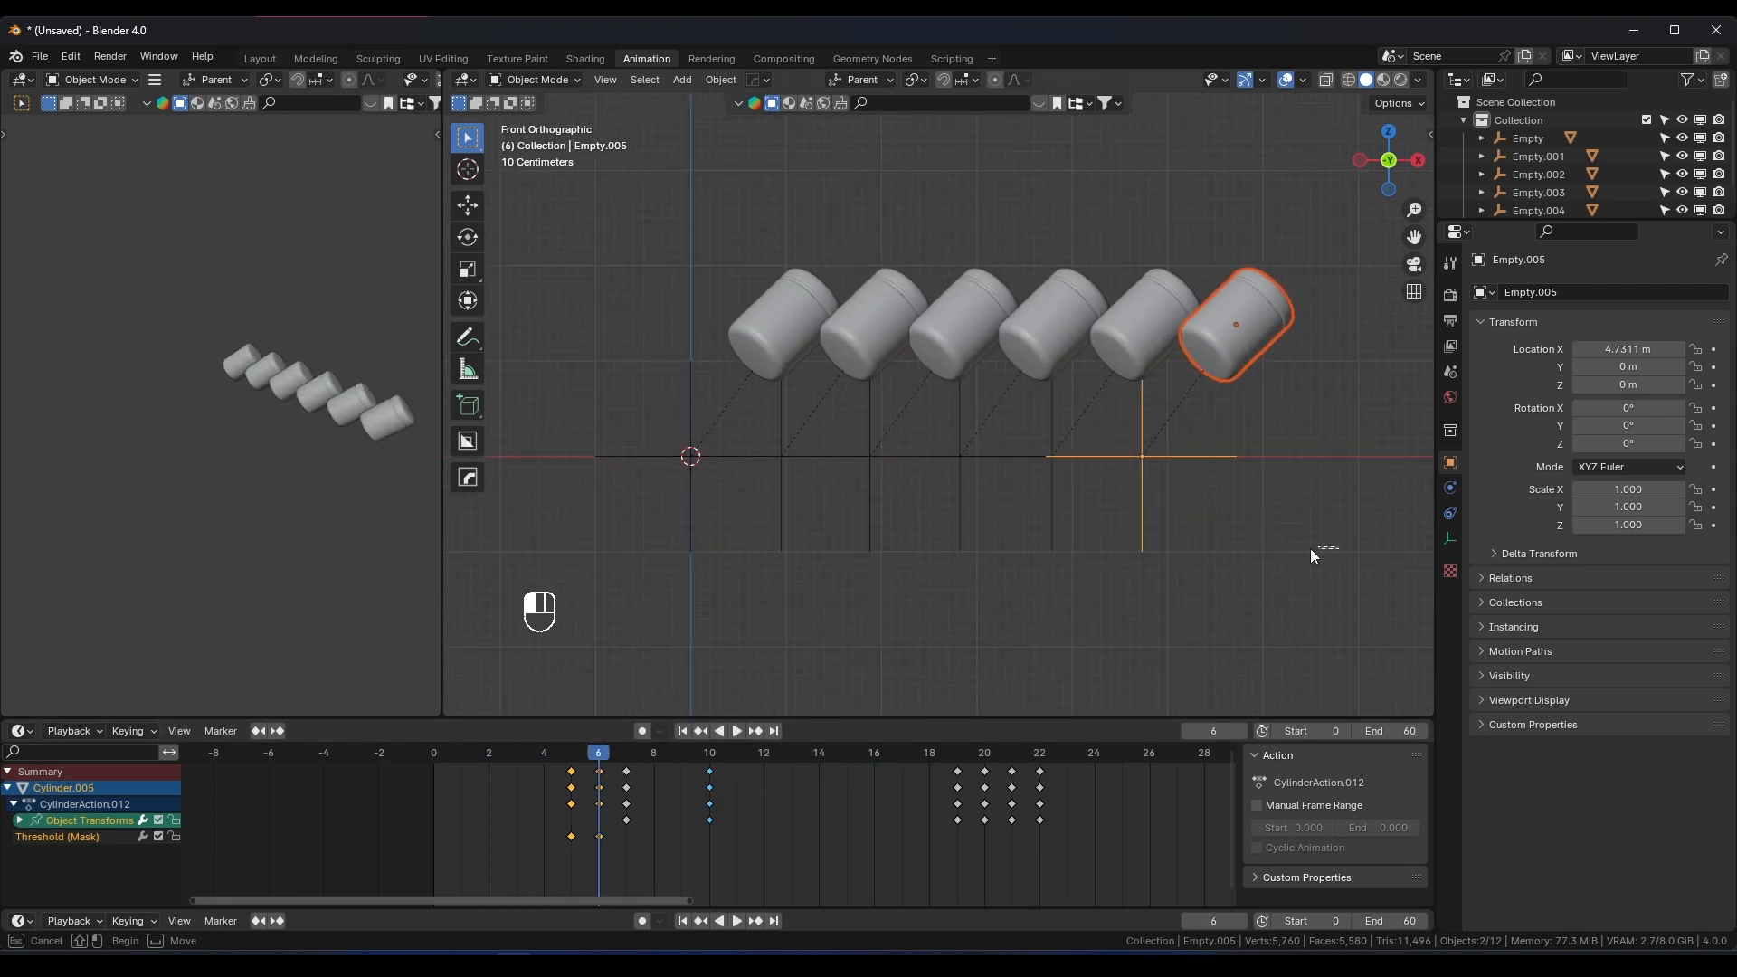
left_click_drag(1338, 547, 865, 314)
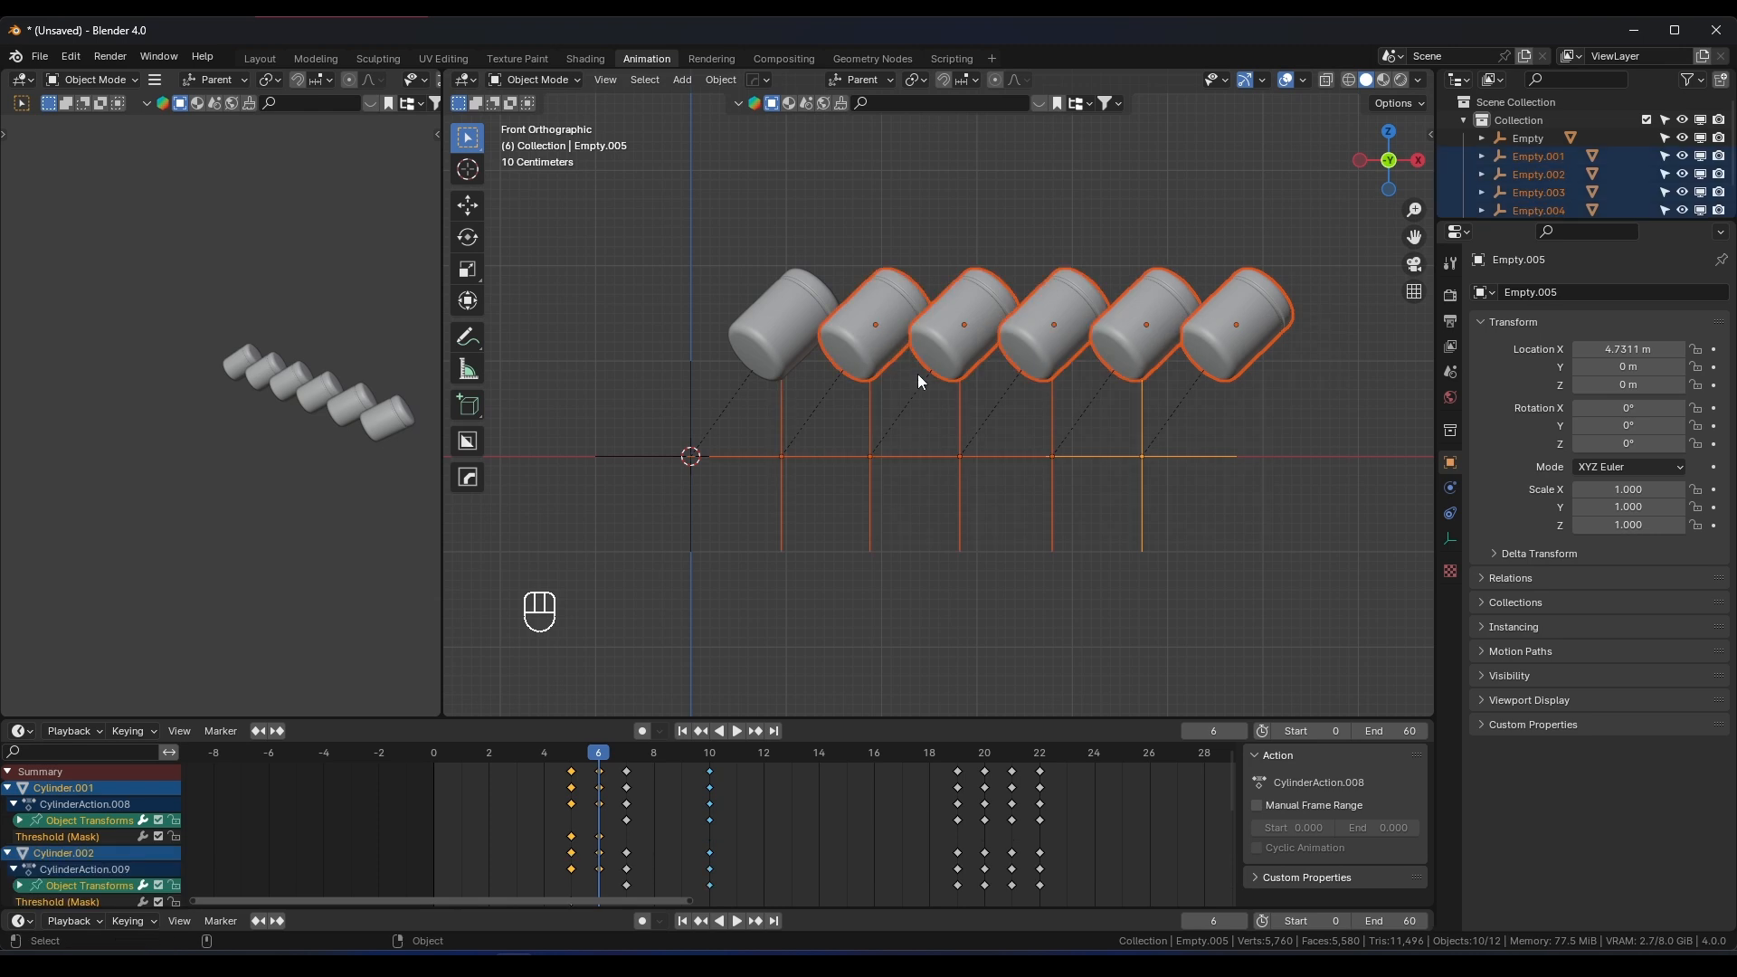
middle_click_drag(920, 380, 857, 407, "shift")
left_click(721, 493, "shift")
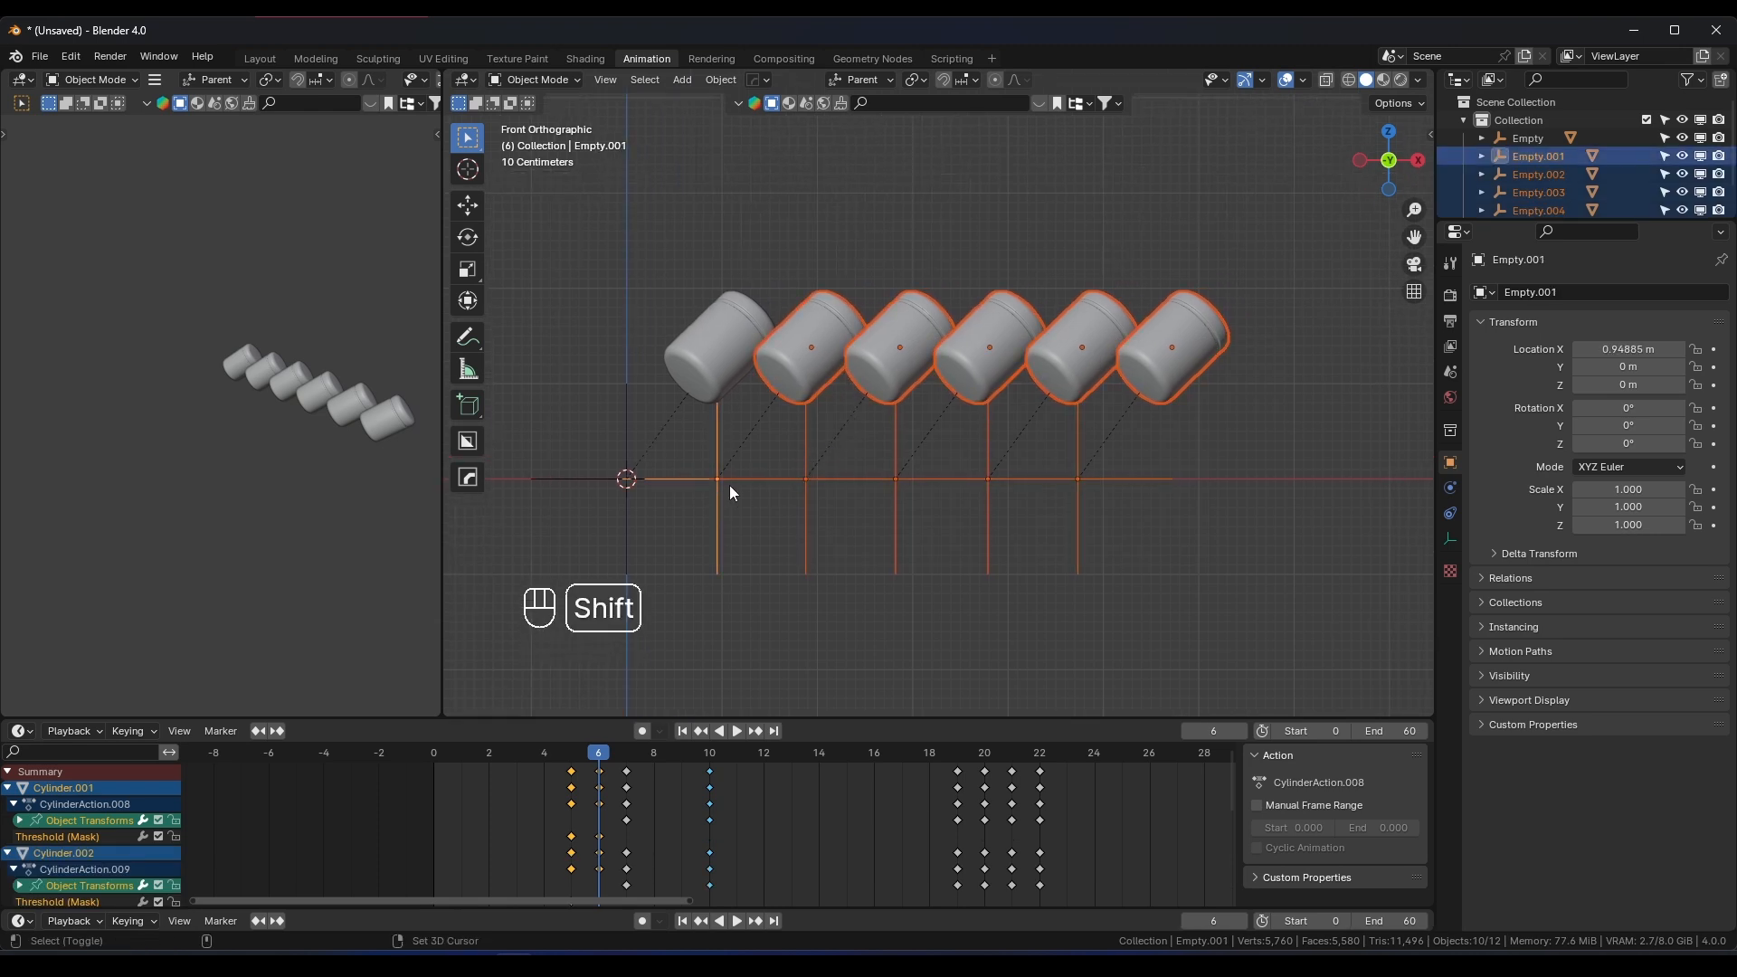
left_click(1076, 513)
mouse_move(1218, 580)
left_mouse_down()
mouse_move(1022, 371)
mouse_move(787, 334)
left_mouse_up()
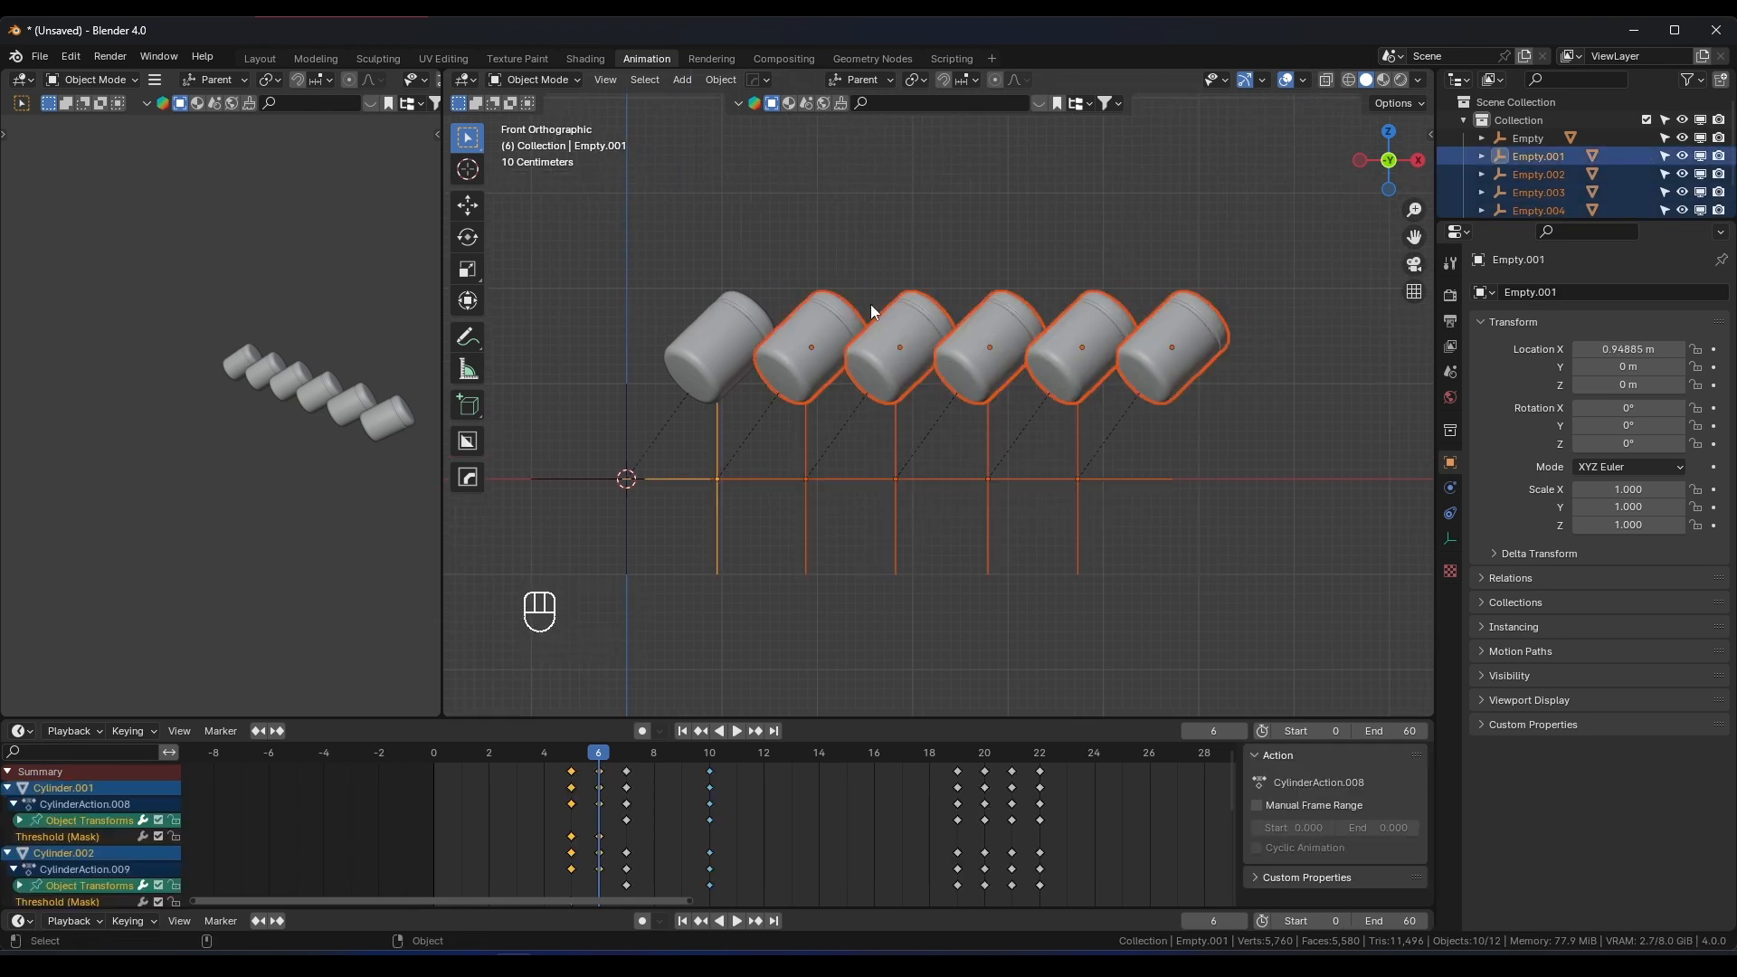
Shift all keyframes of the five selected jars forward by 5 frames and scrub to frame 15 to check the offset
scroll(749, 796, "down", 3)
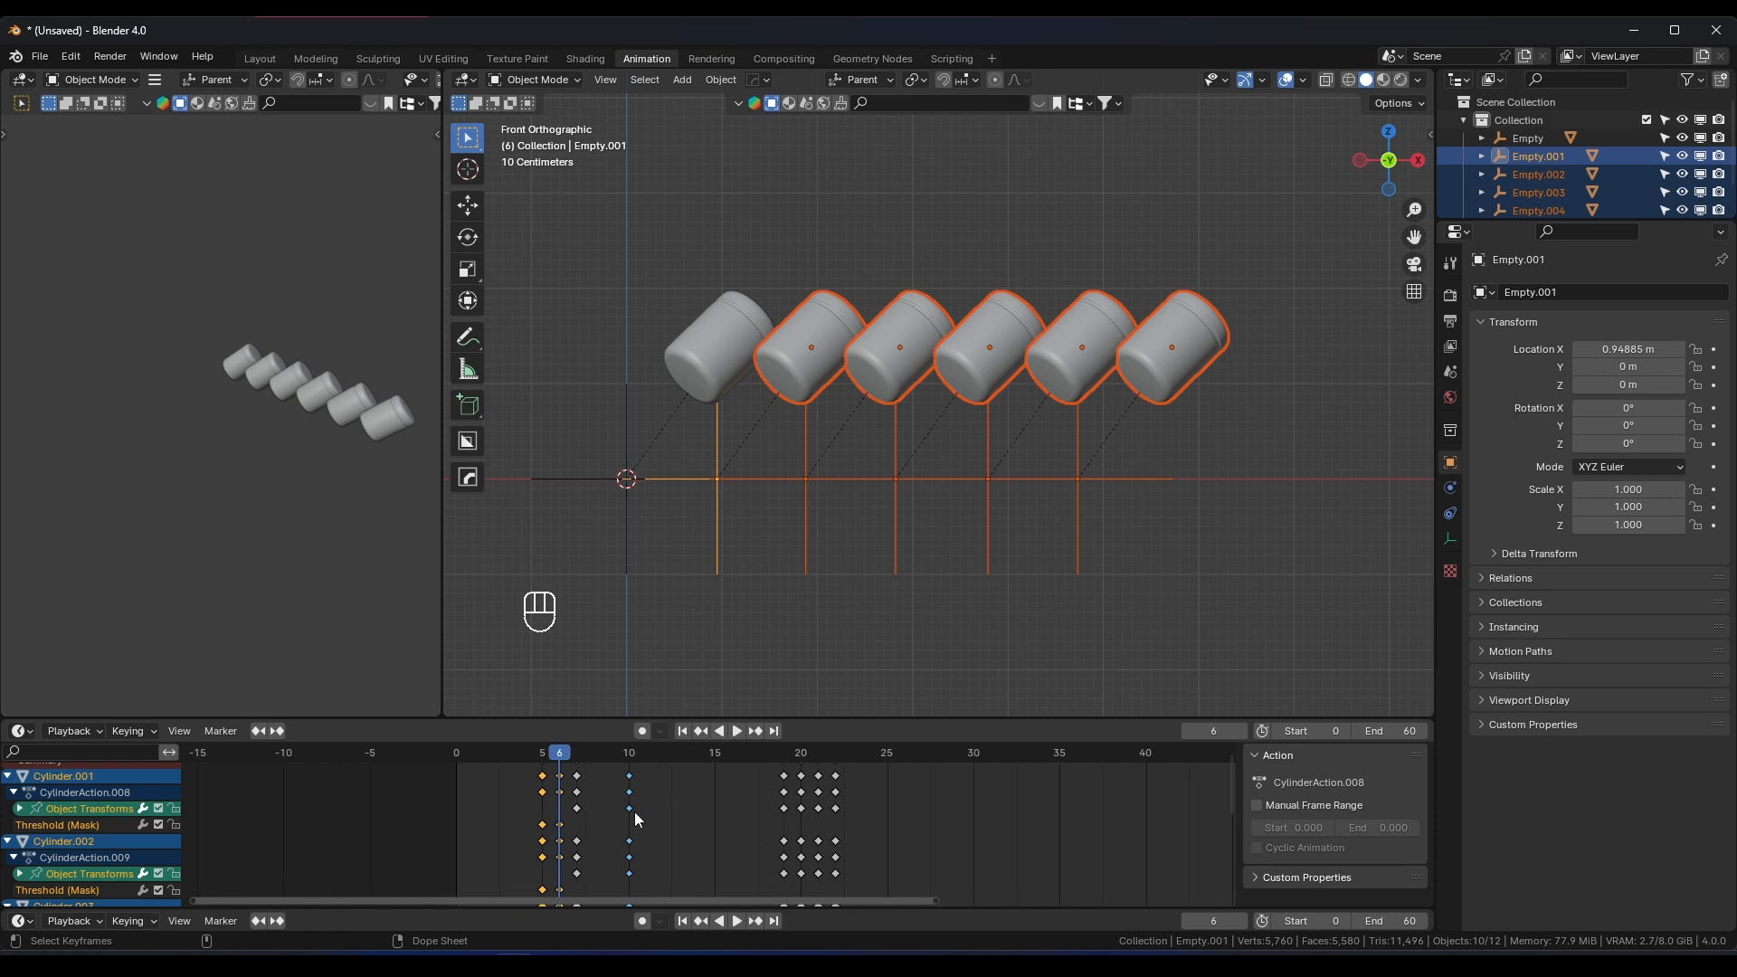
scroll(633, 812, "up", 1)
key("a")
scroll(615, 799, "up", 2)
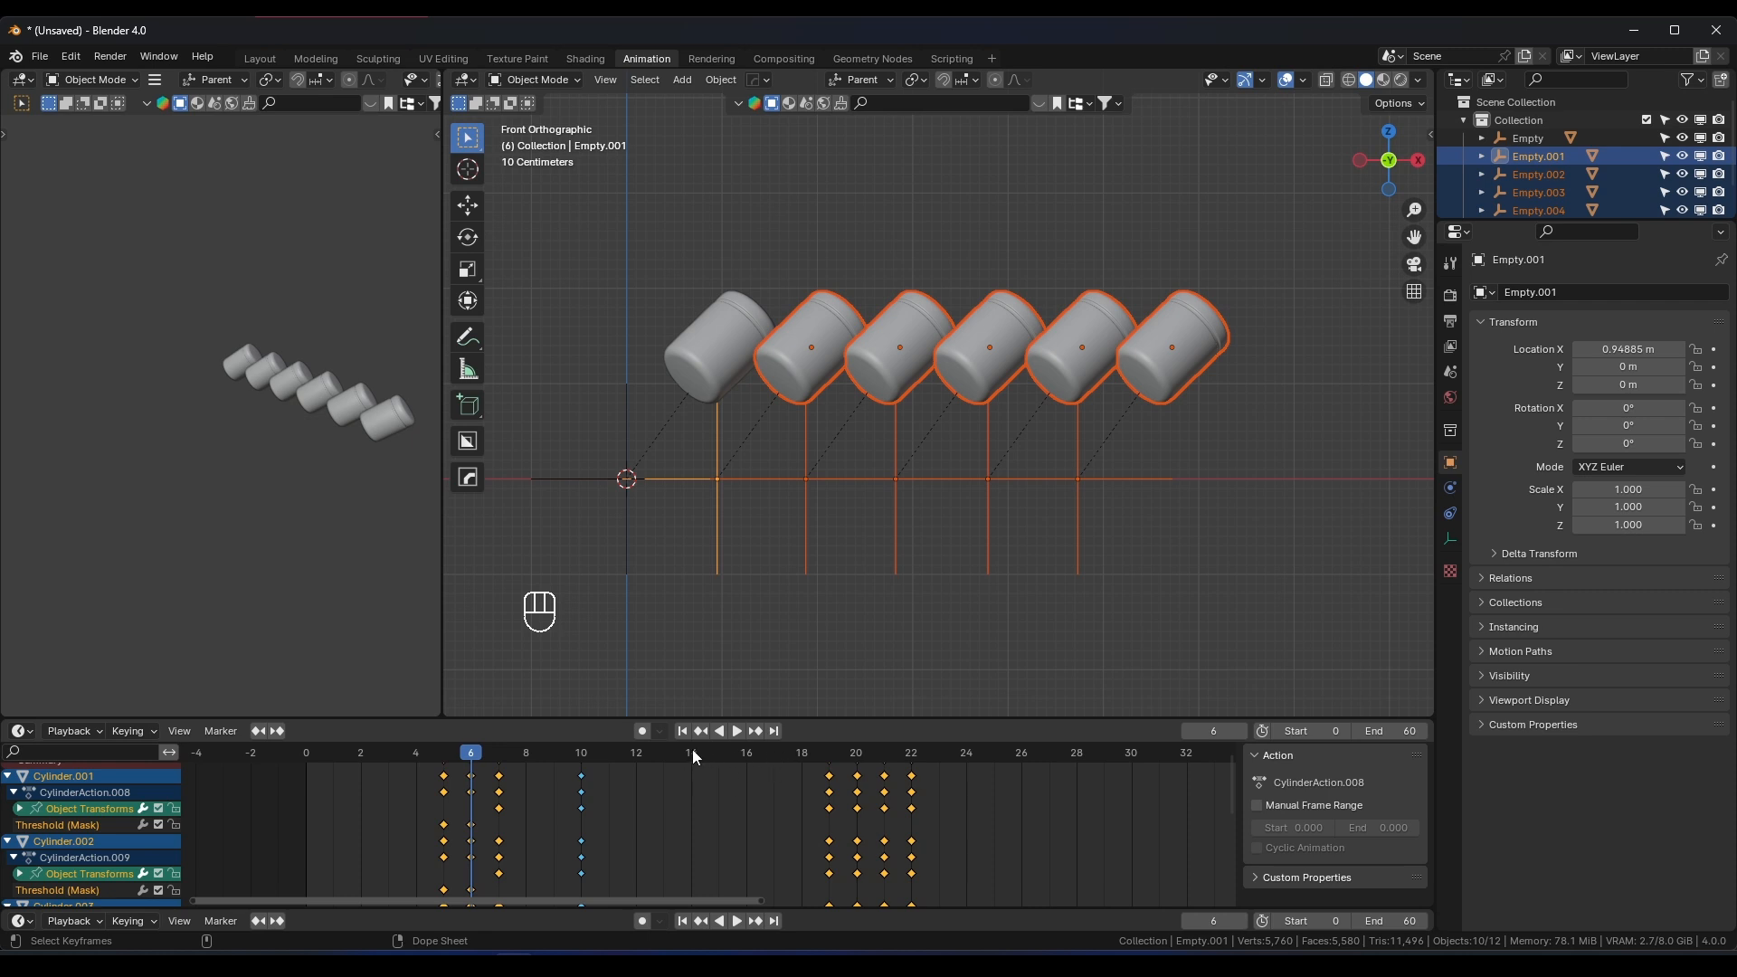
scroll(685, 773, "up", 3)
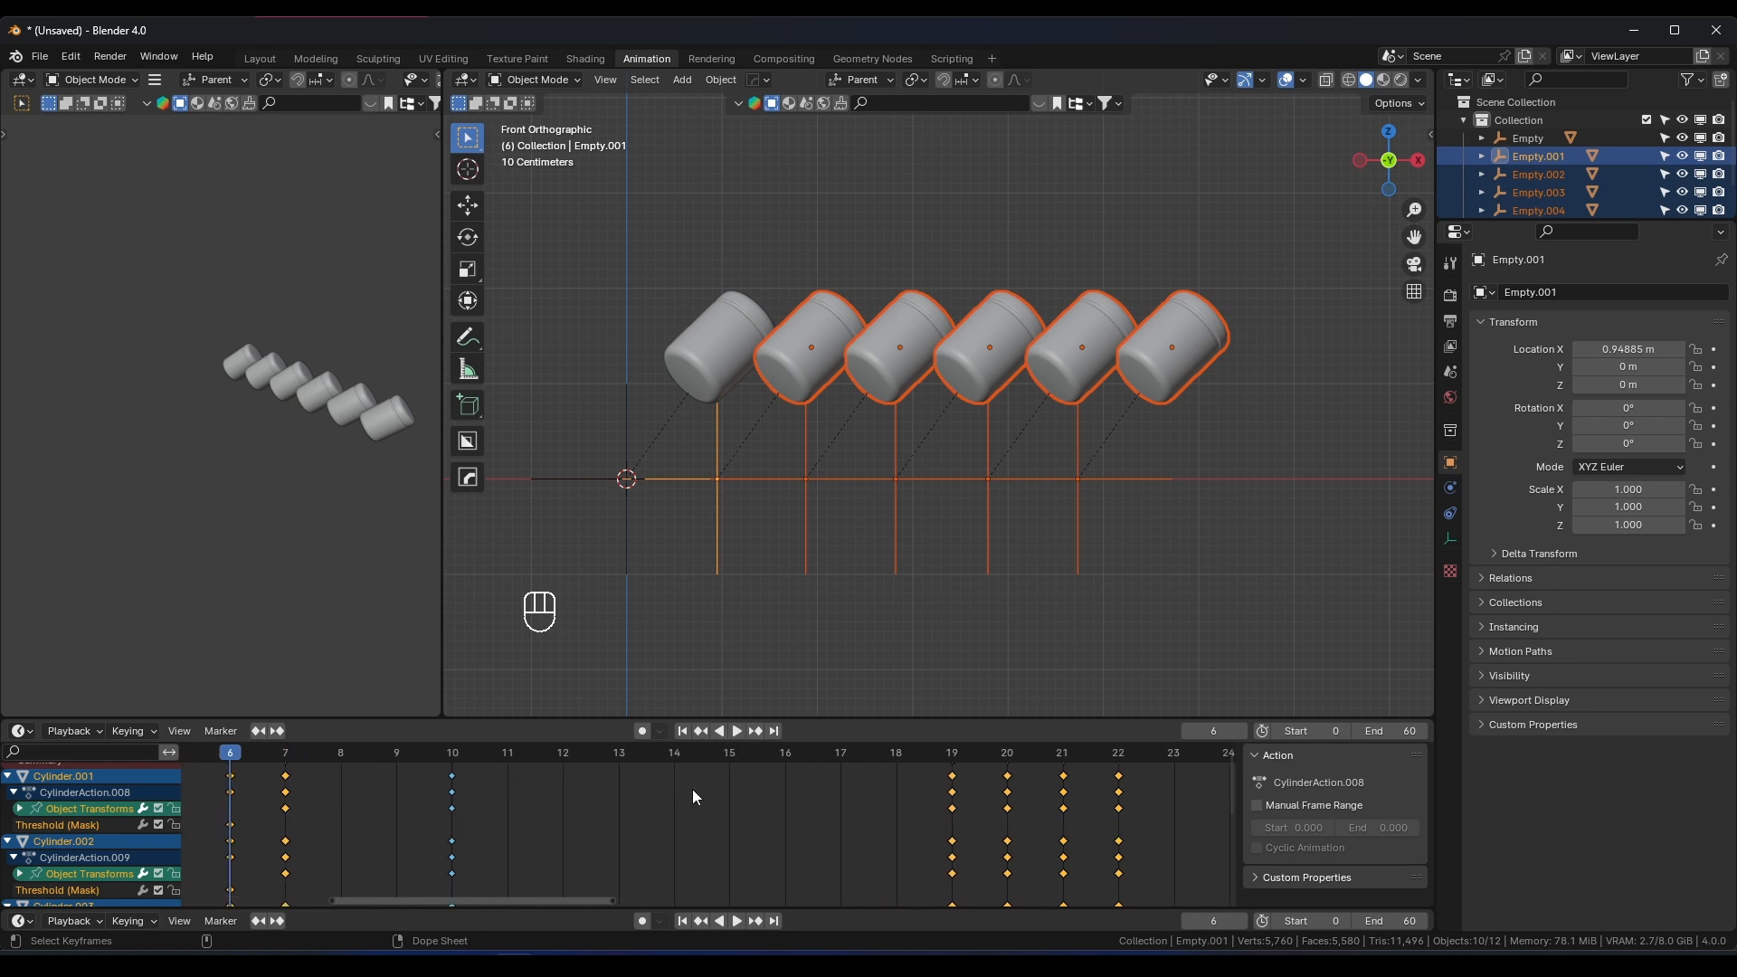
key("g")
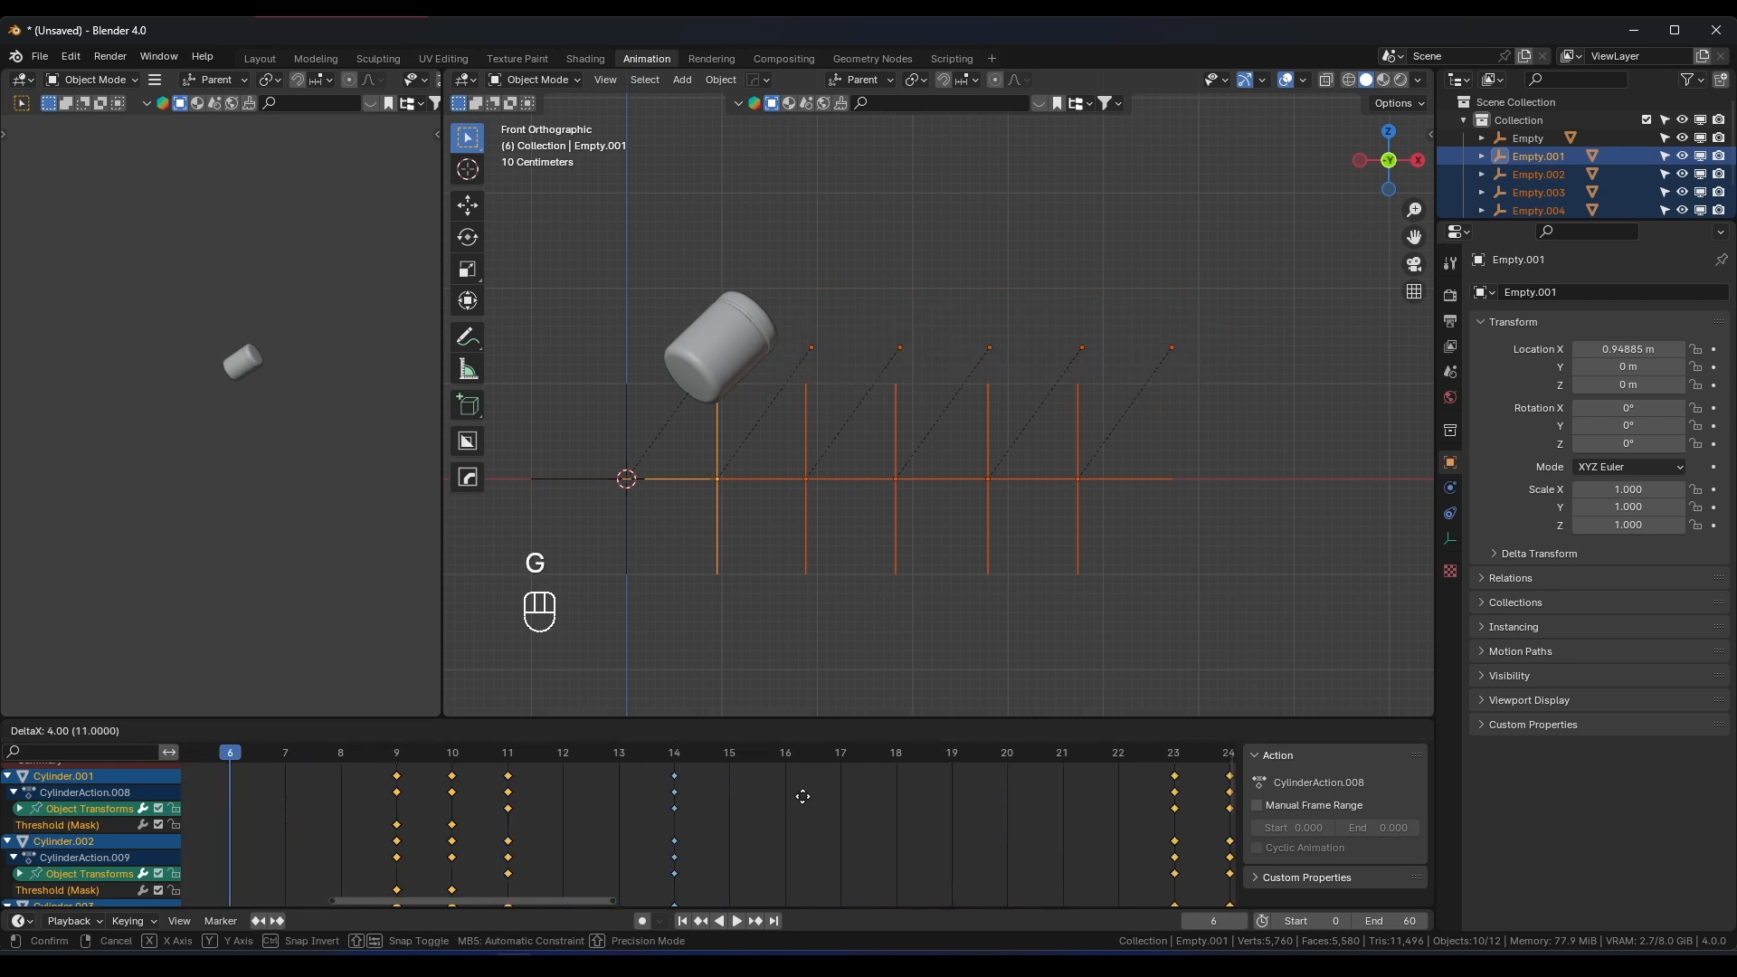
left_click(848, 790)
scroll(939, 392, "down", 3)
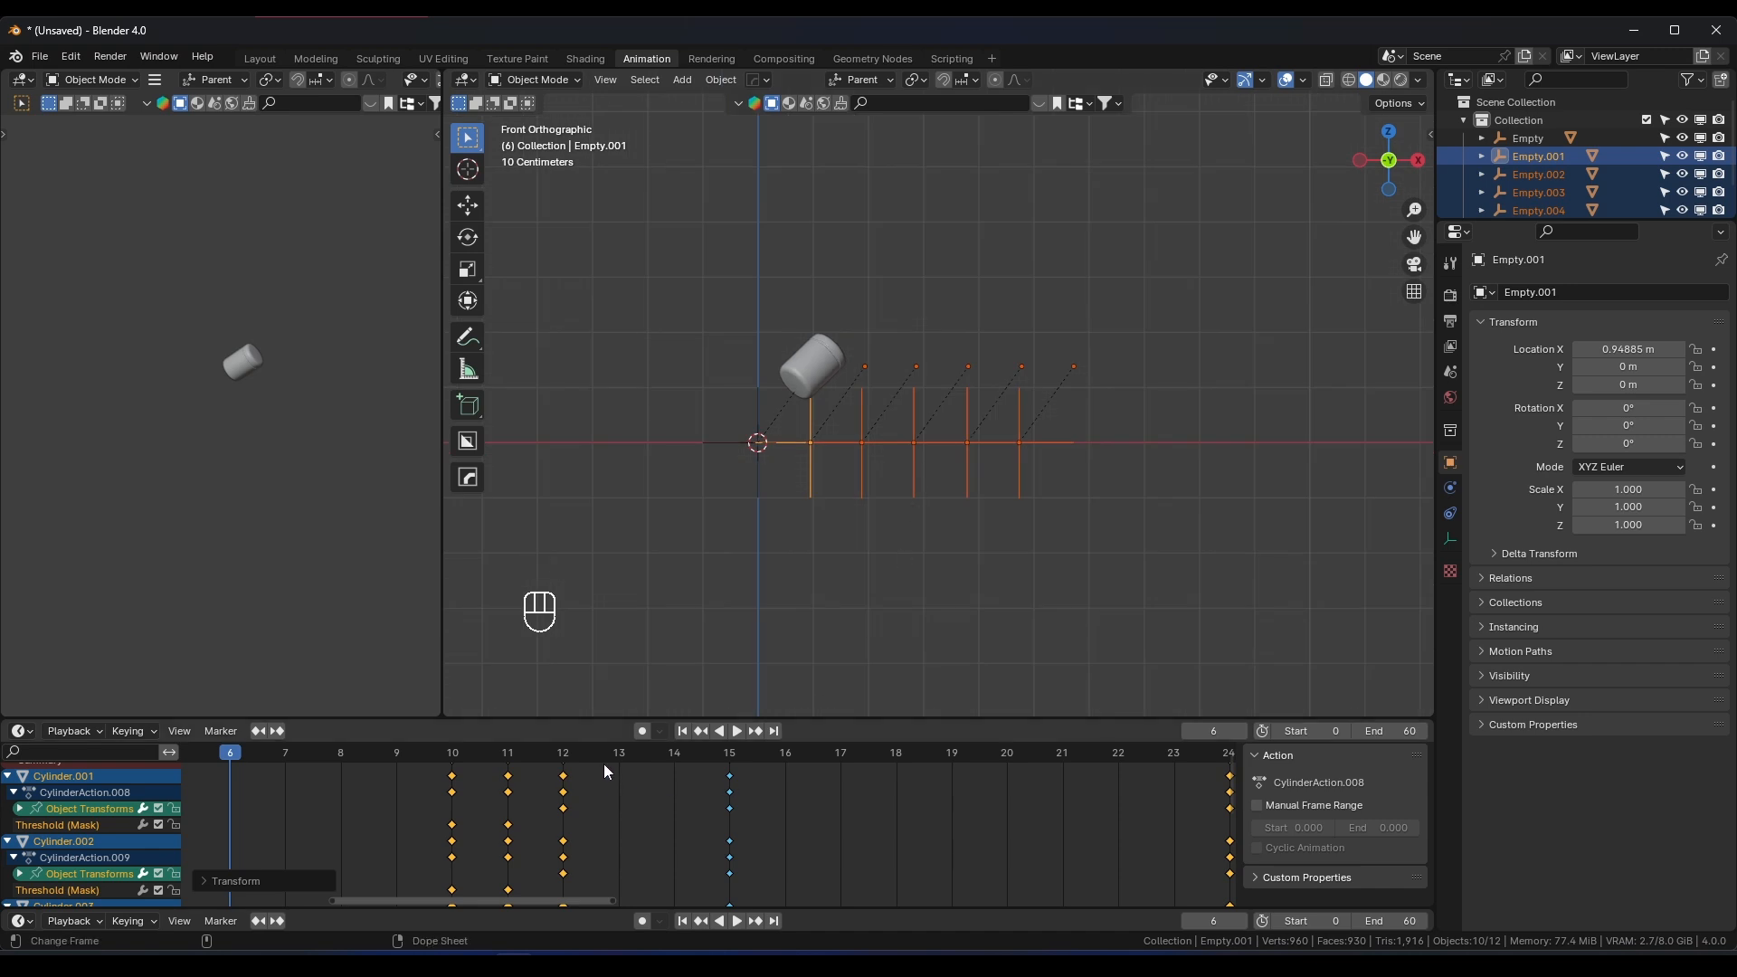
left_click_drag(606, 772, 736, 730)
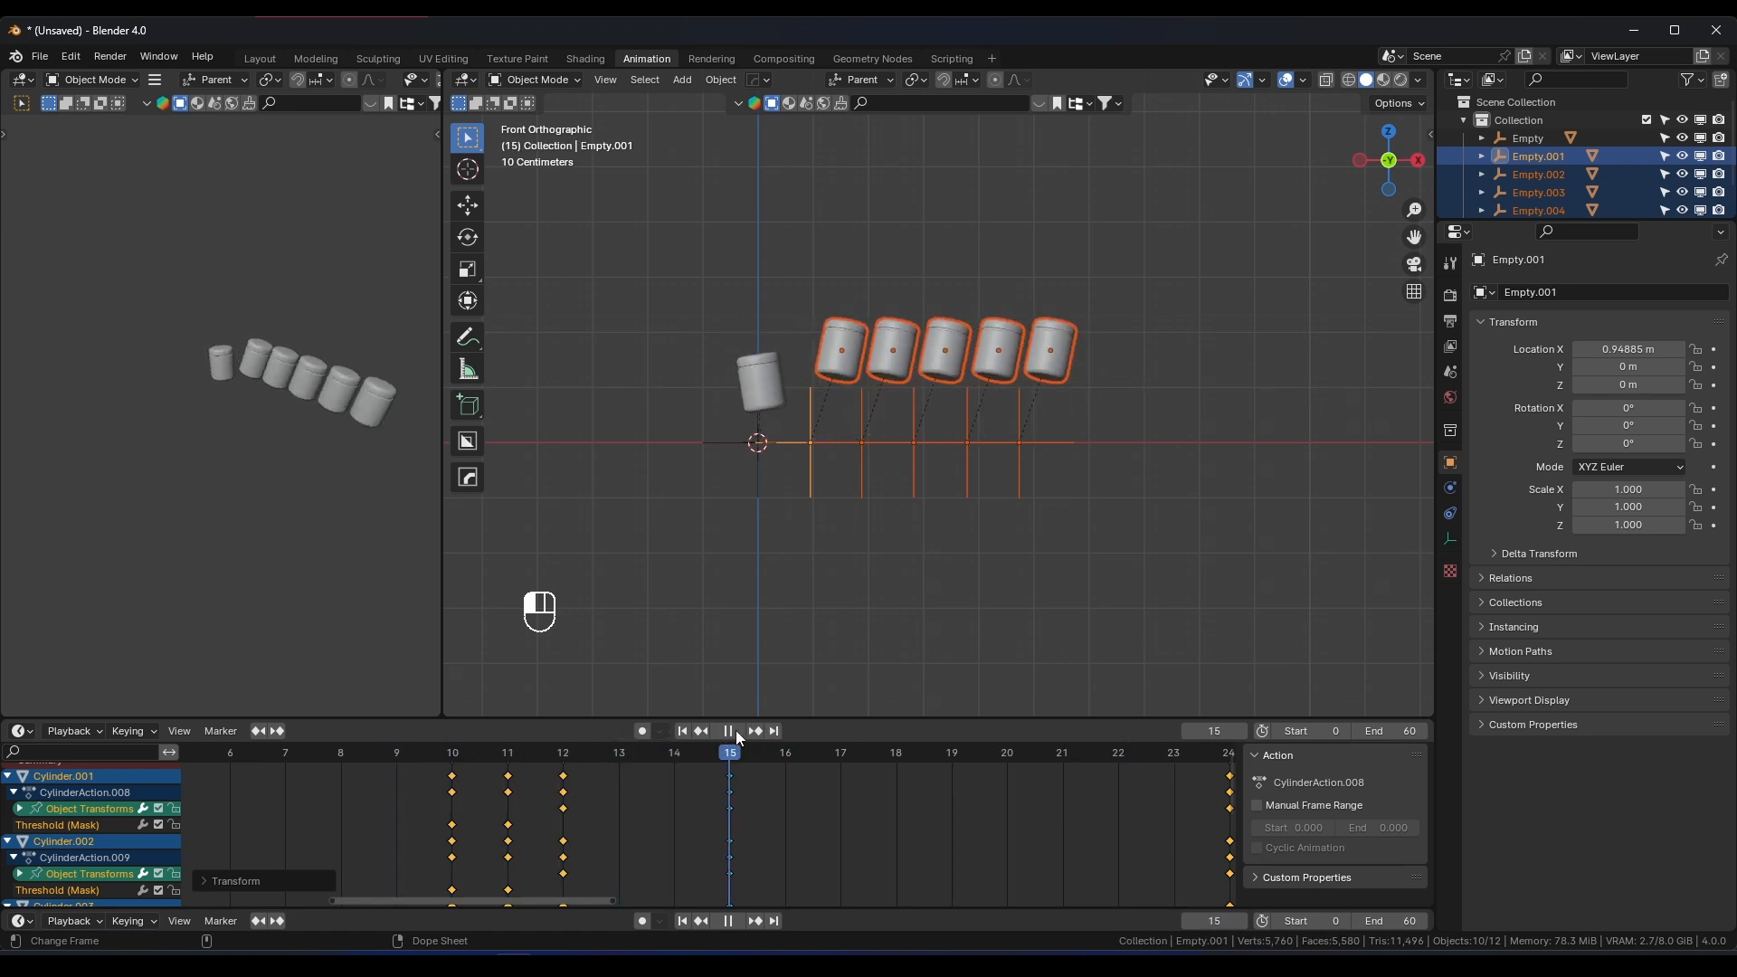
Remove the second jar and its Empty from the selection and shift the remaining four jars' keyframes forward by 5 frames
scroll(844, 407, "up", 4)
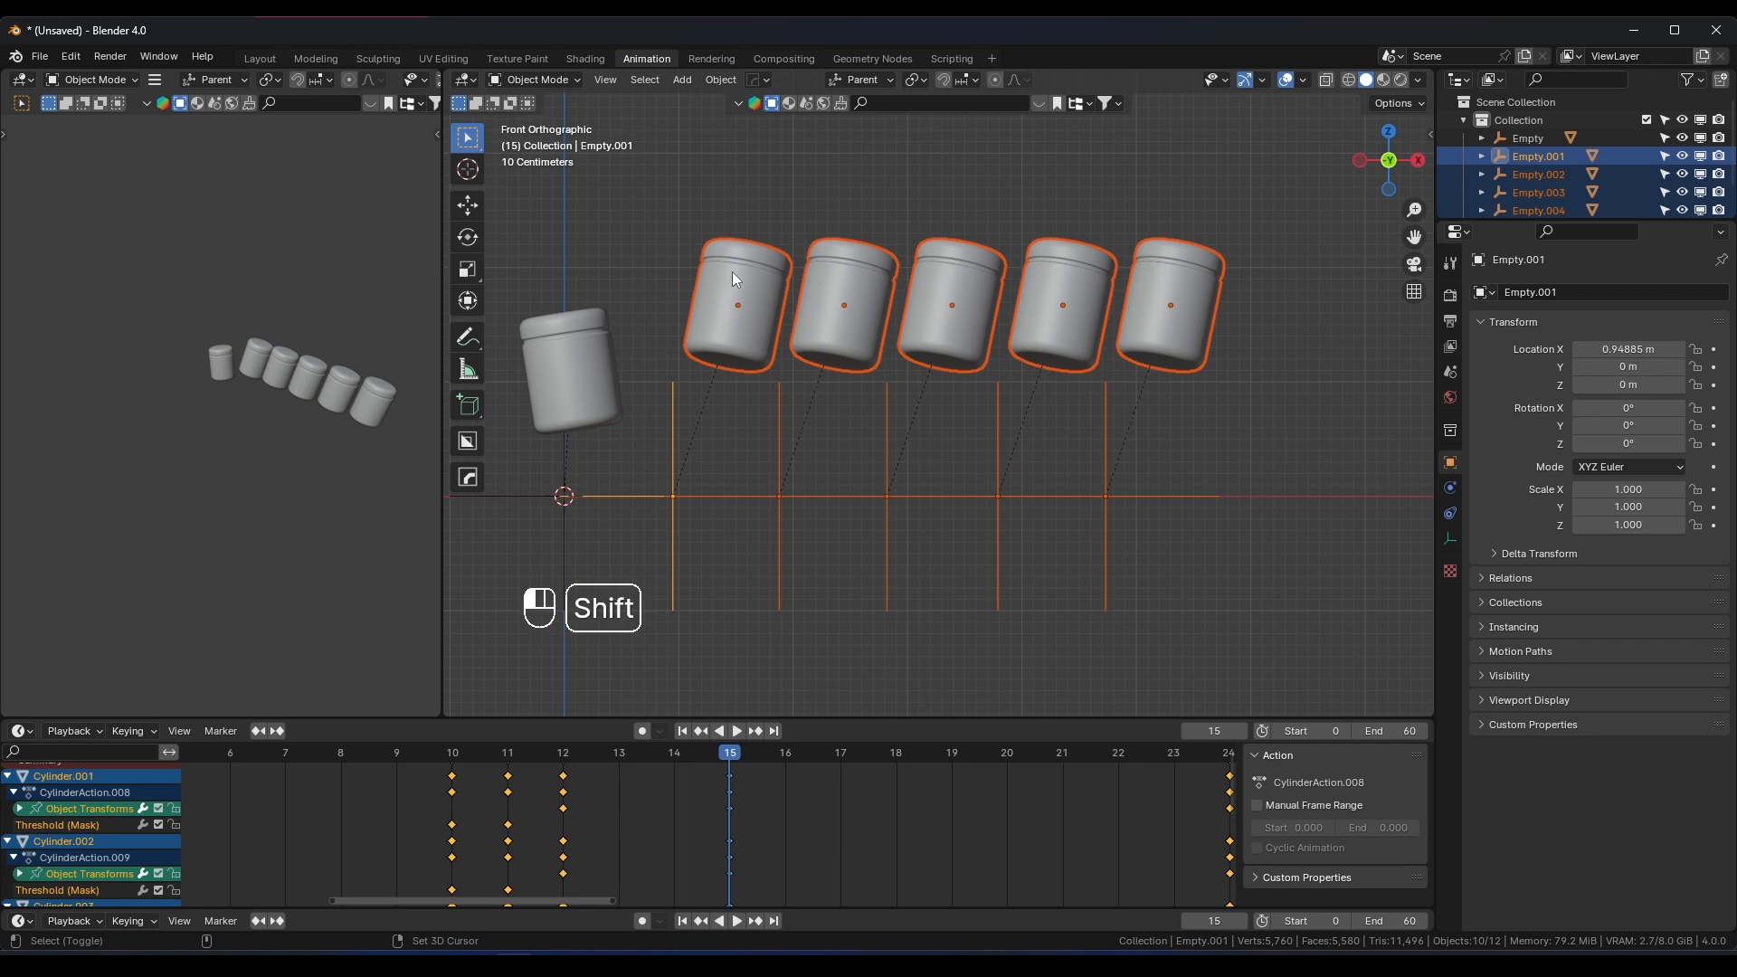
left_click(733, 278, "shift")
left_click(713, 312, "shift")
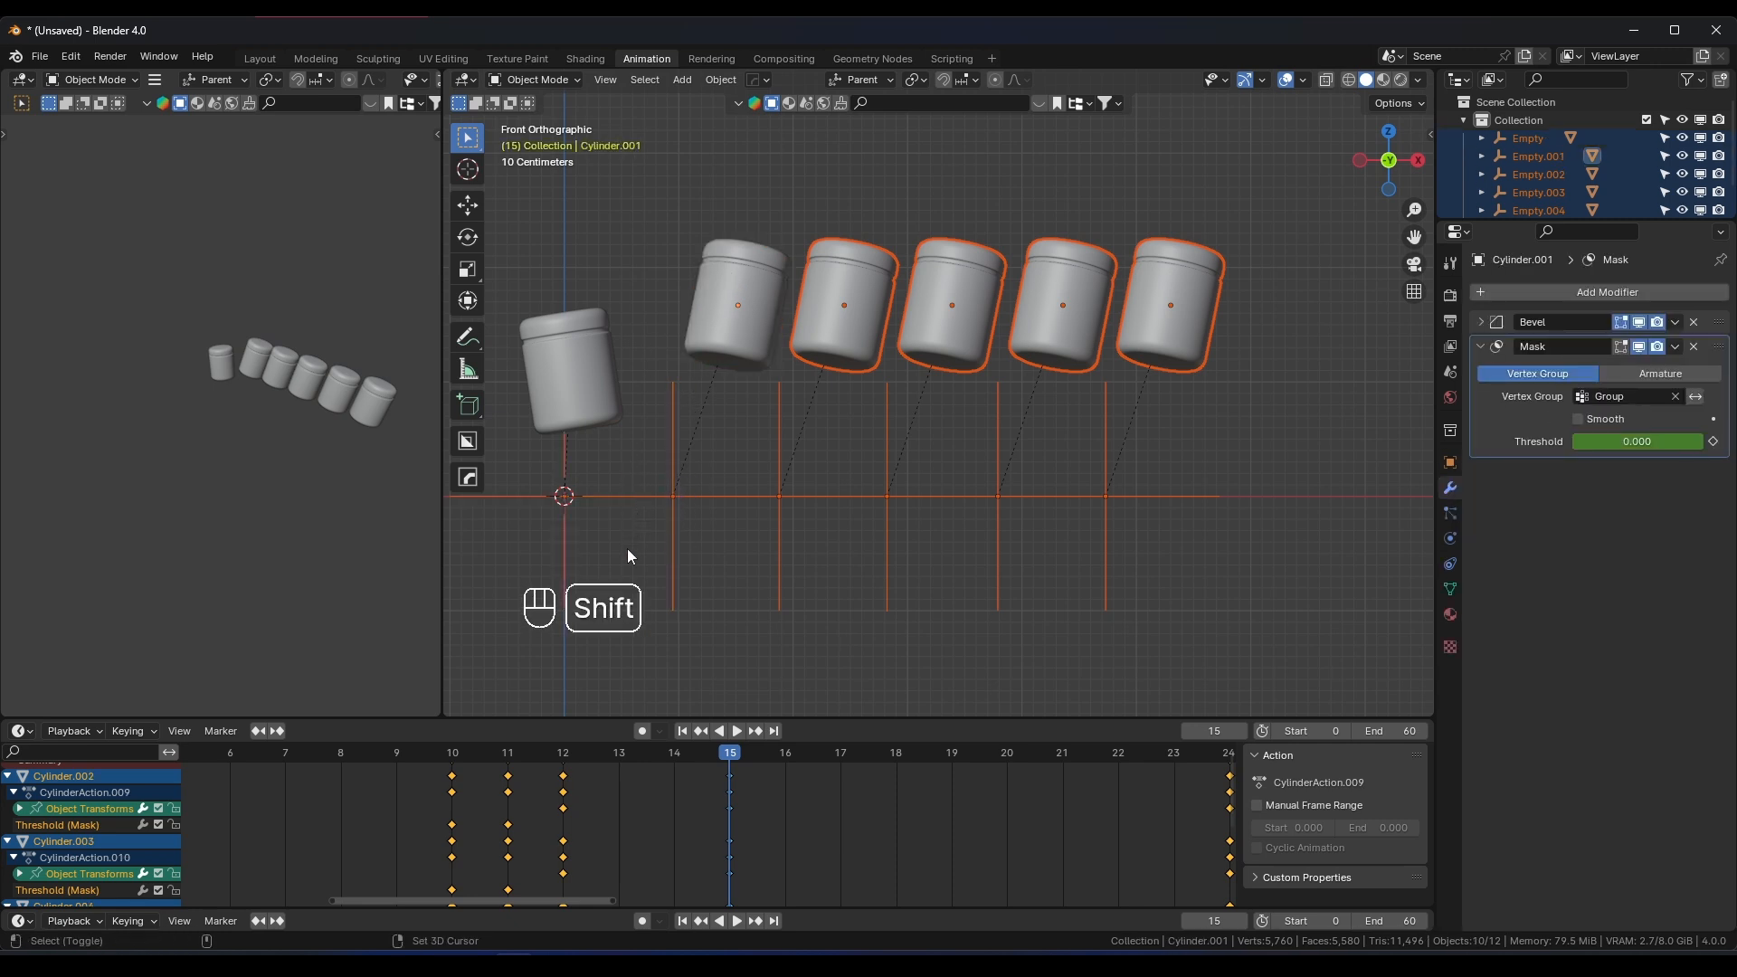
left_click_drag(692, 470, 566, 541, "ctrl")
scroll(903, 413, "down", 2)
middle_click_drag(906, 413, 786, 419, "shift")
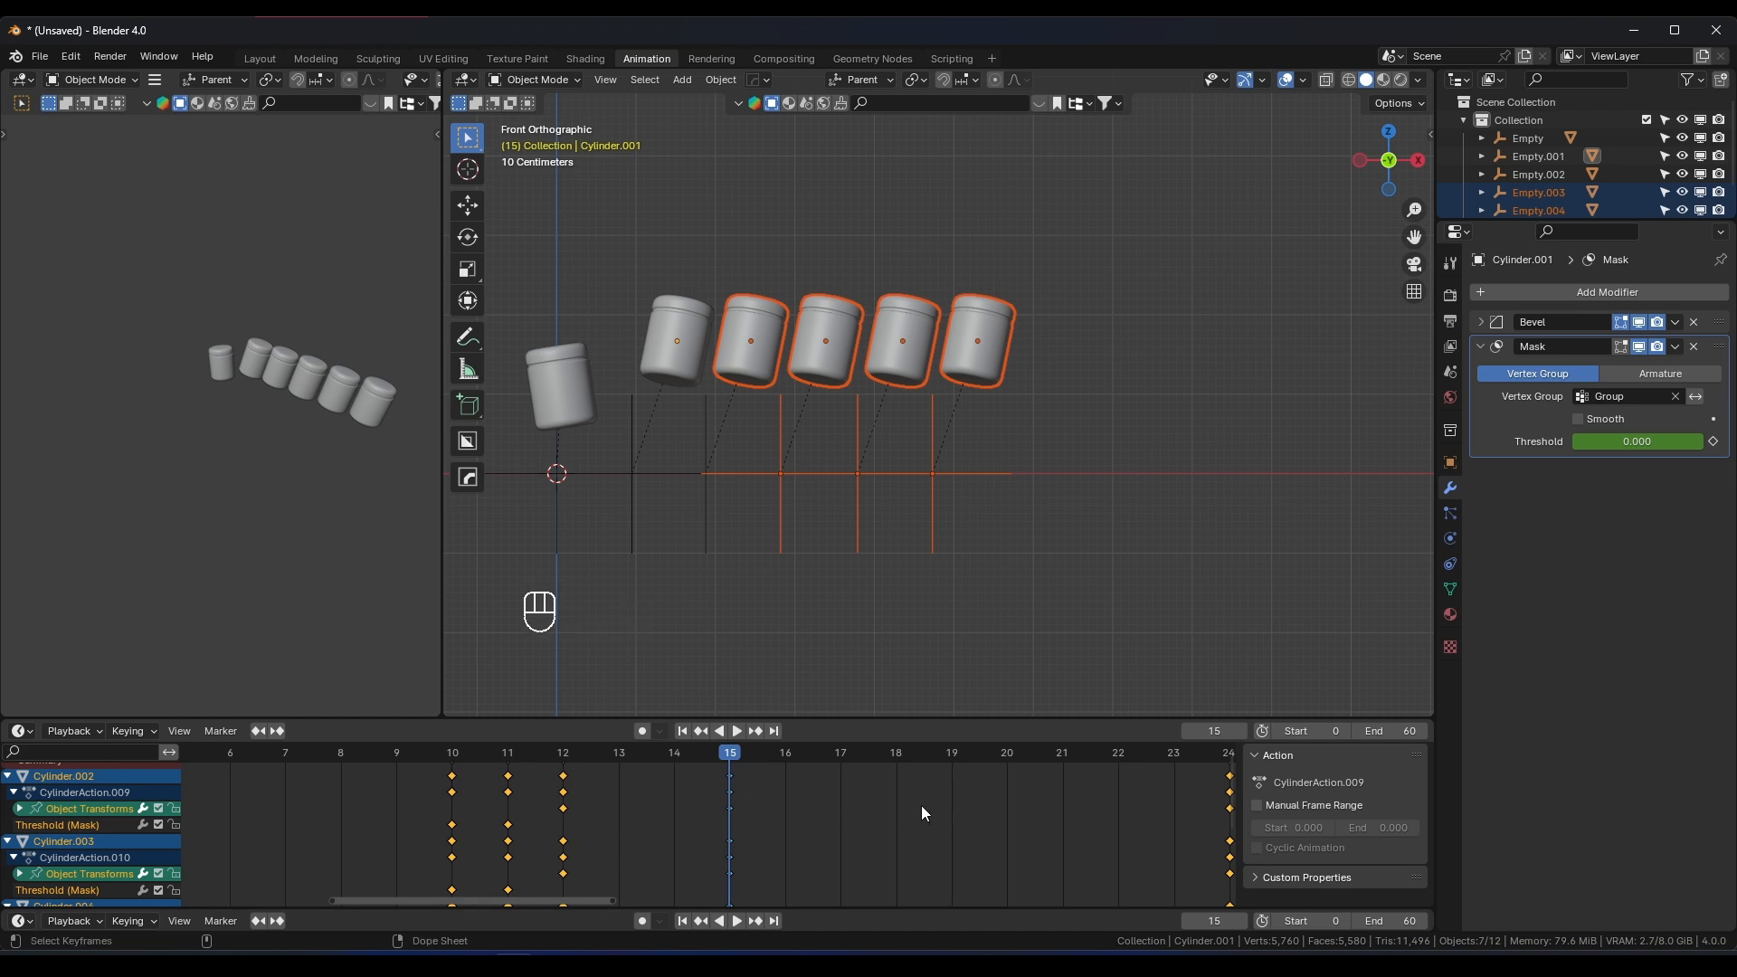
middle_click_drag(972, 789, 752, 800, "shift")
scroll(714, 799, "down", 2)
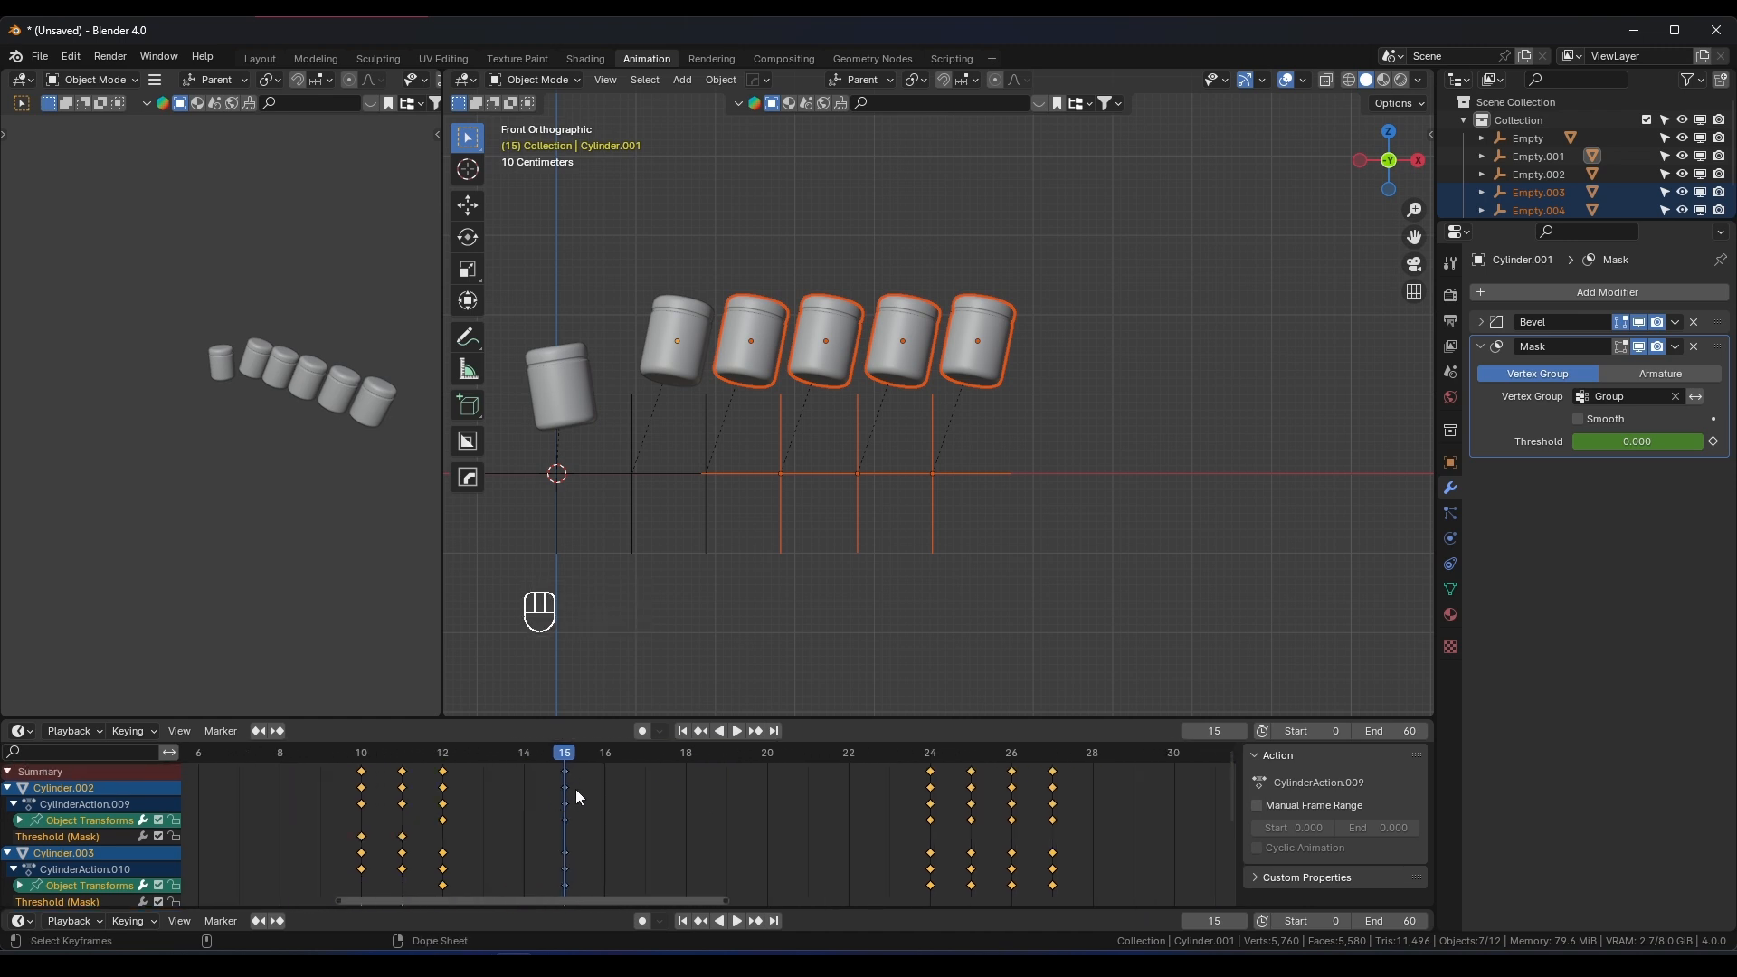
scroll(722, 763, "up", 1)
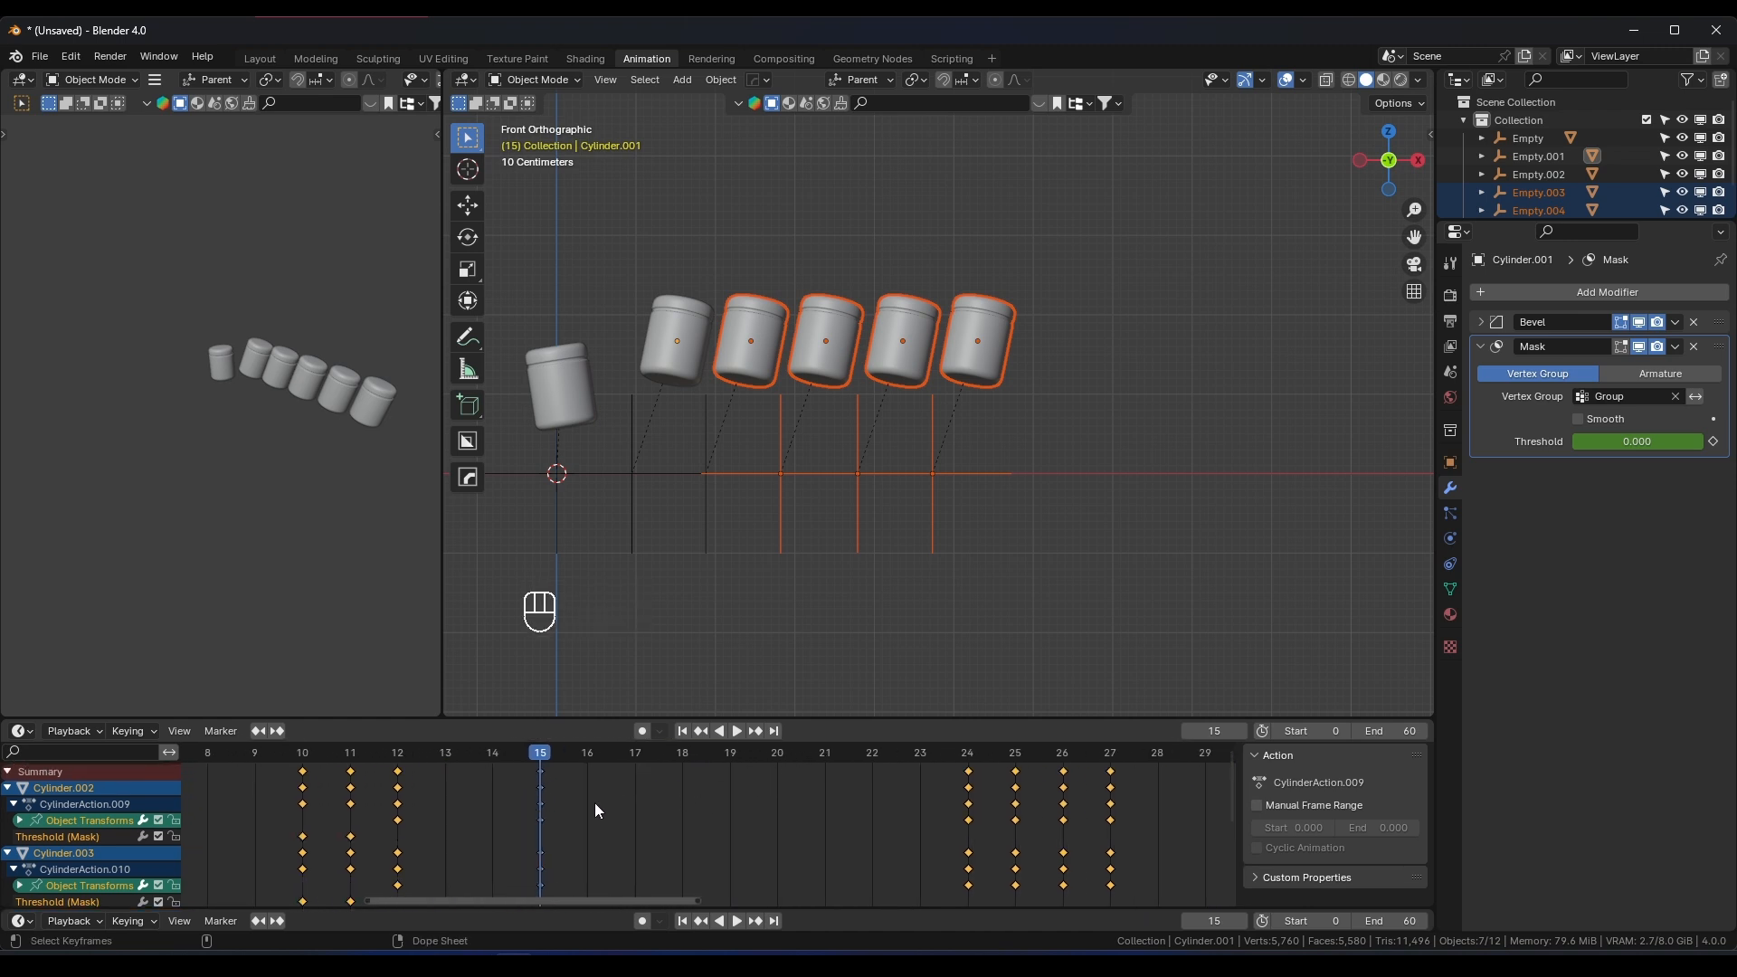
key("g")
left_click(818, 791)
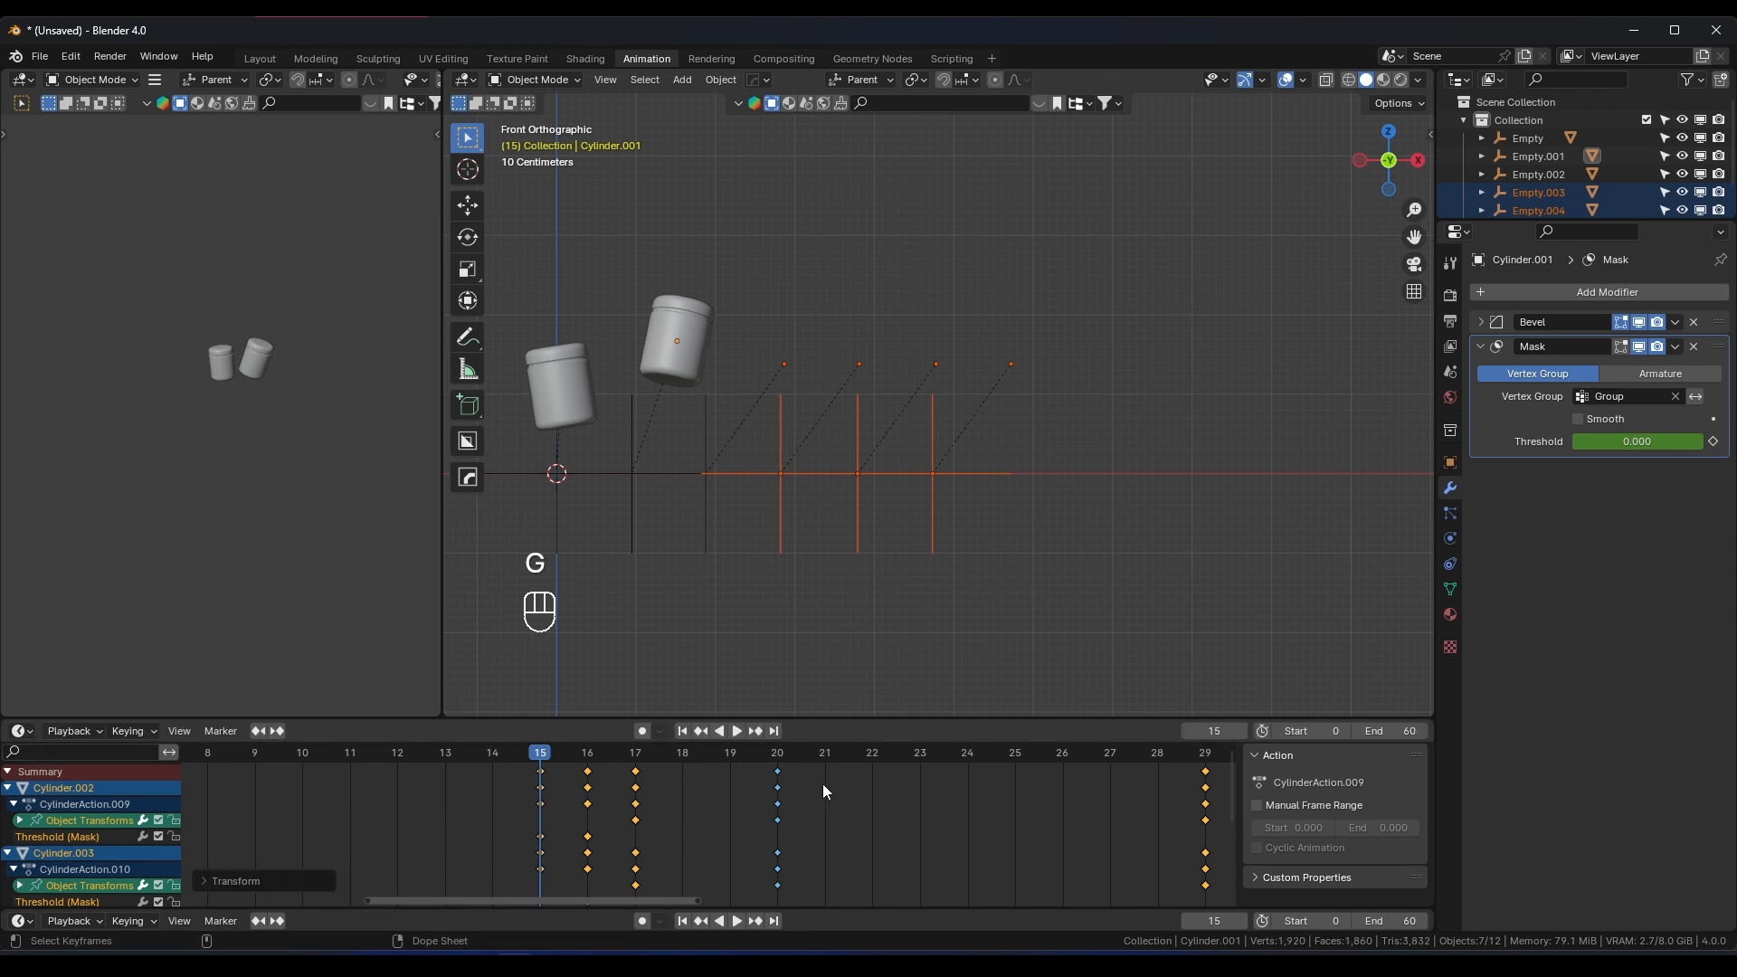
Take the third jar out of the selection and shift the last three jars' keyframes forward by 5 frames
key("space")
key("space")
middle_click_drag(703, 512, 892, 501, "shift")
left_click_drag(756, 370, 729, 435, "ctrl")
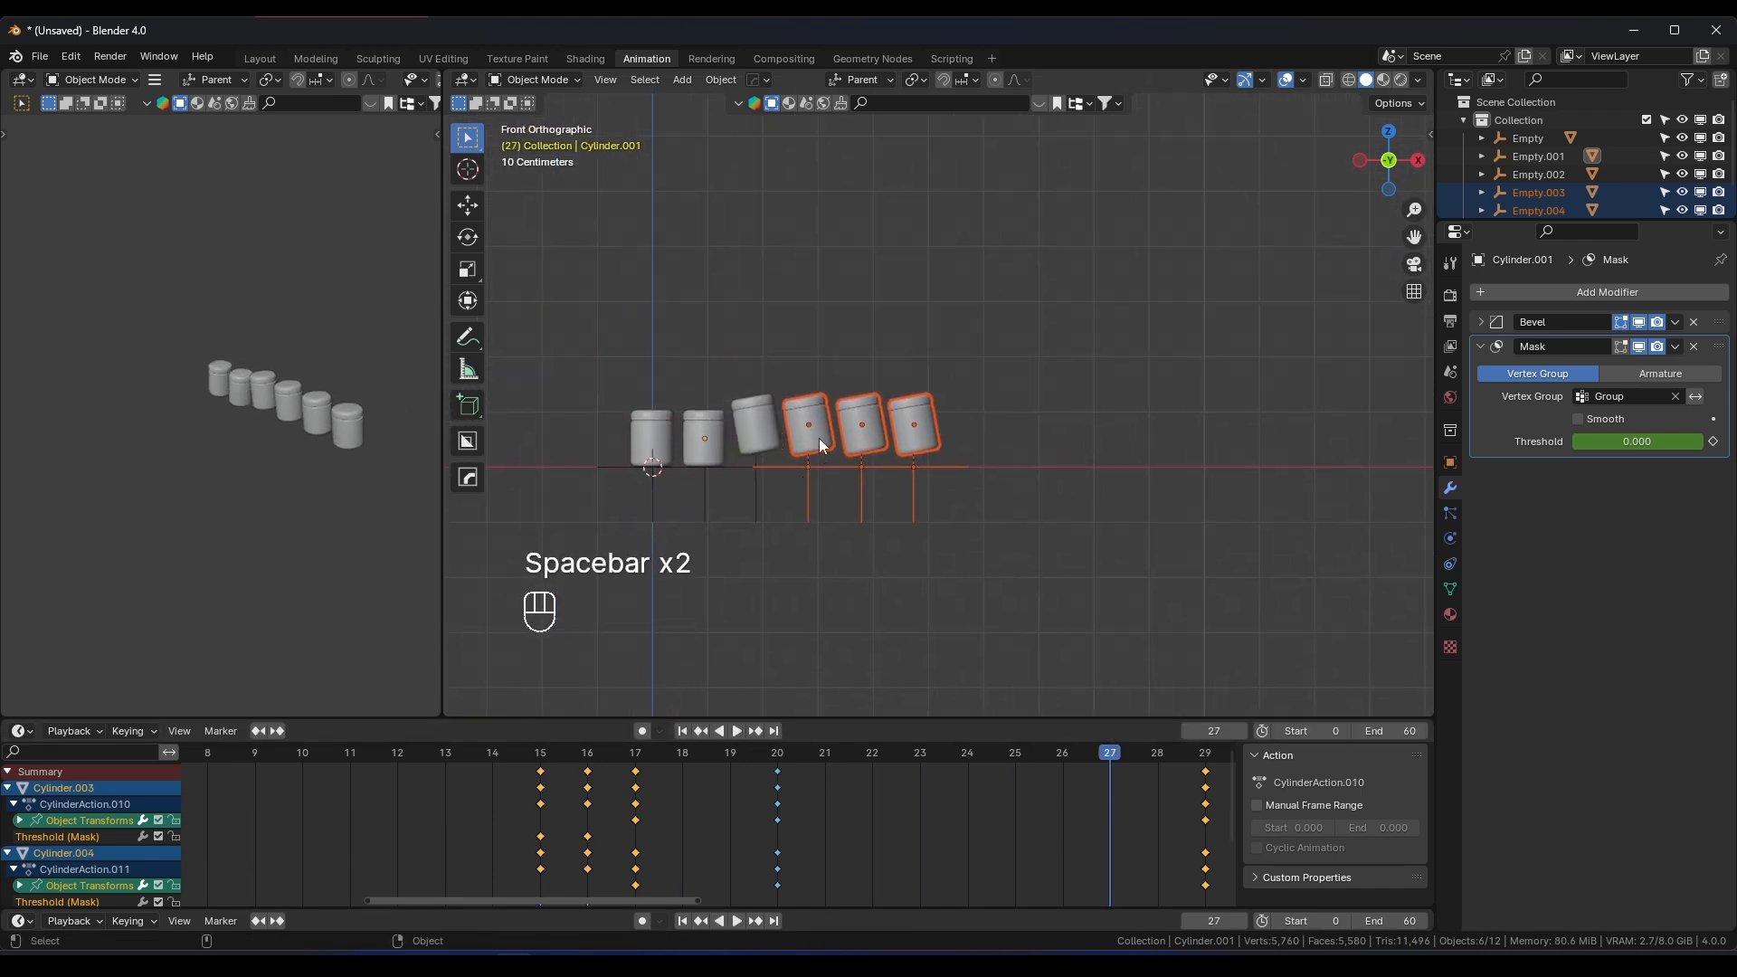
scroll(800, 808, "right", 5, "shift")
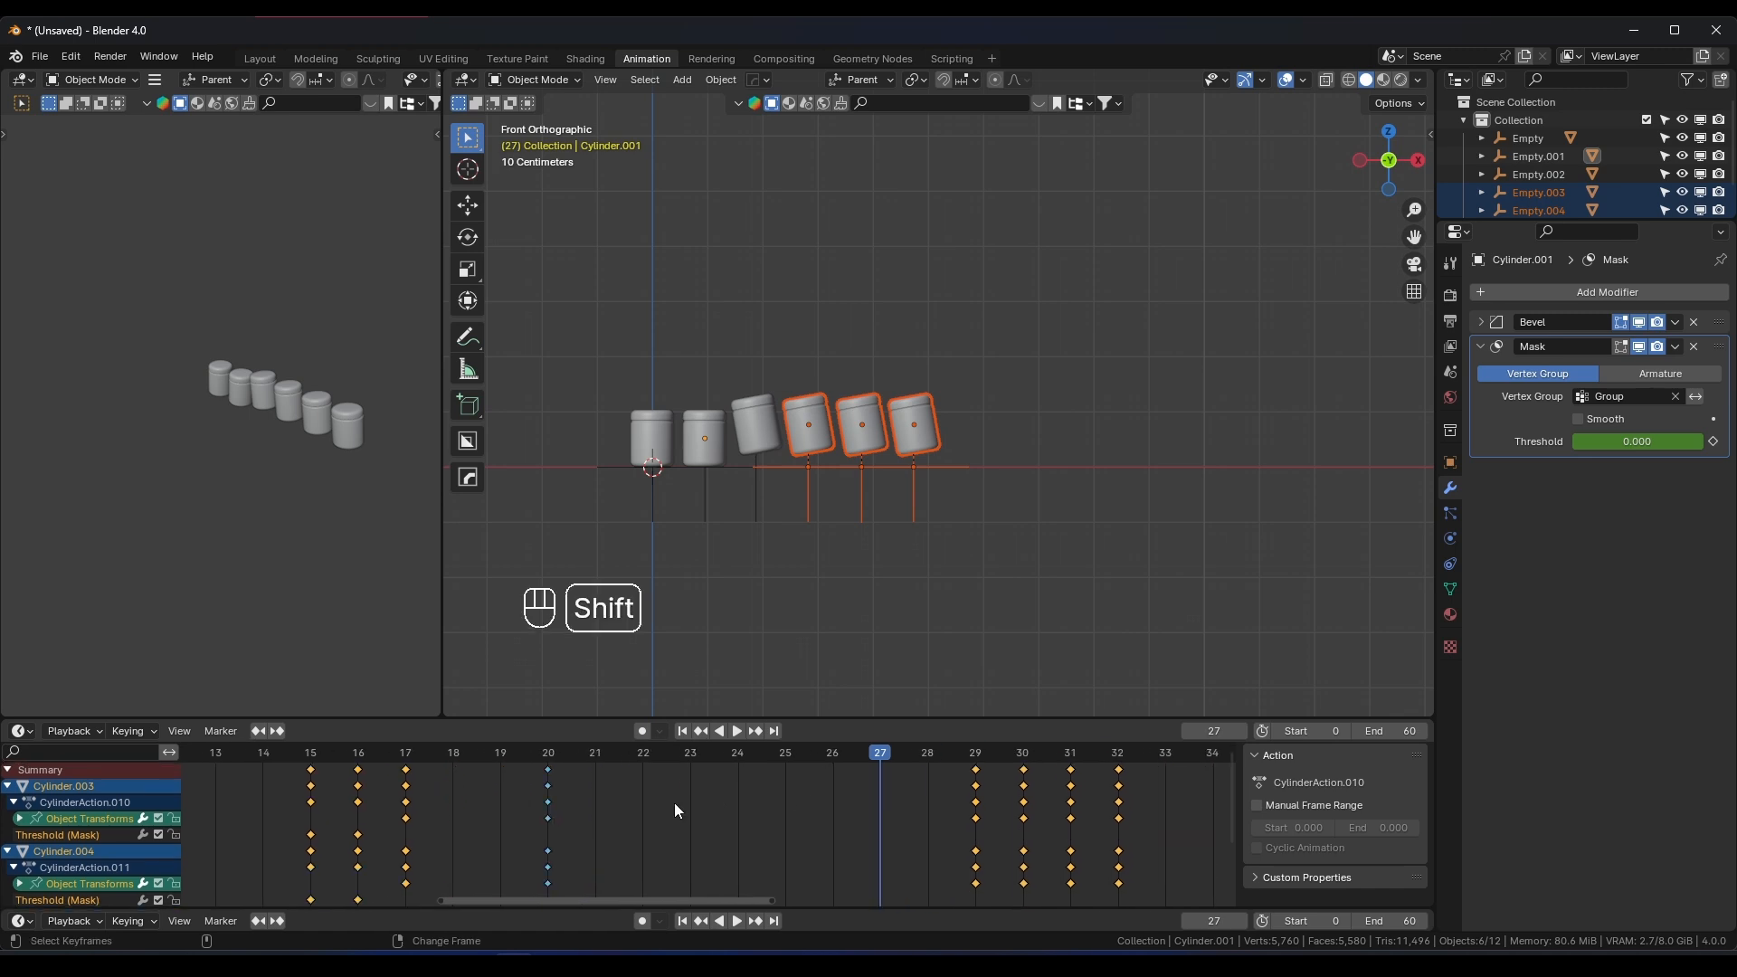
key("g")
left_click(837, 796)
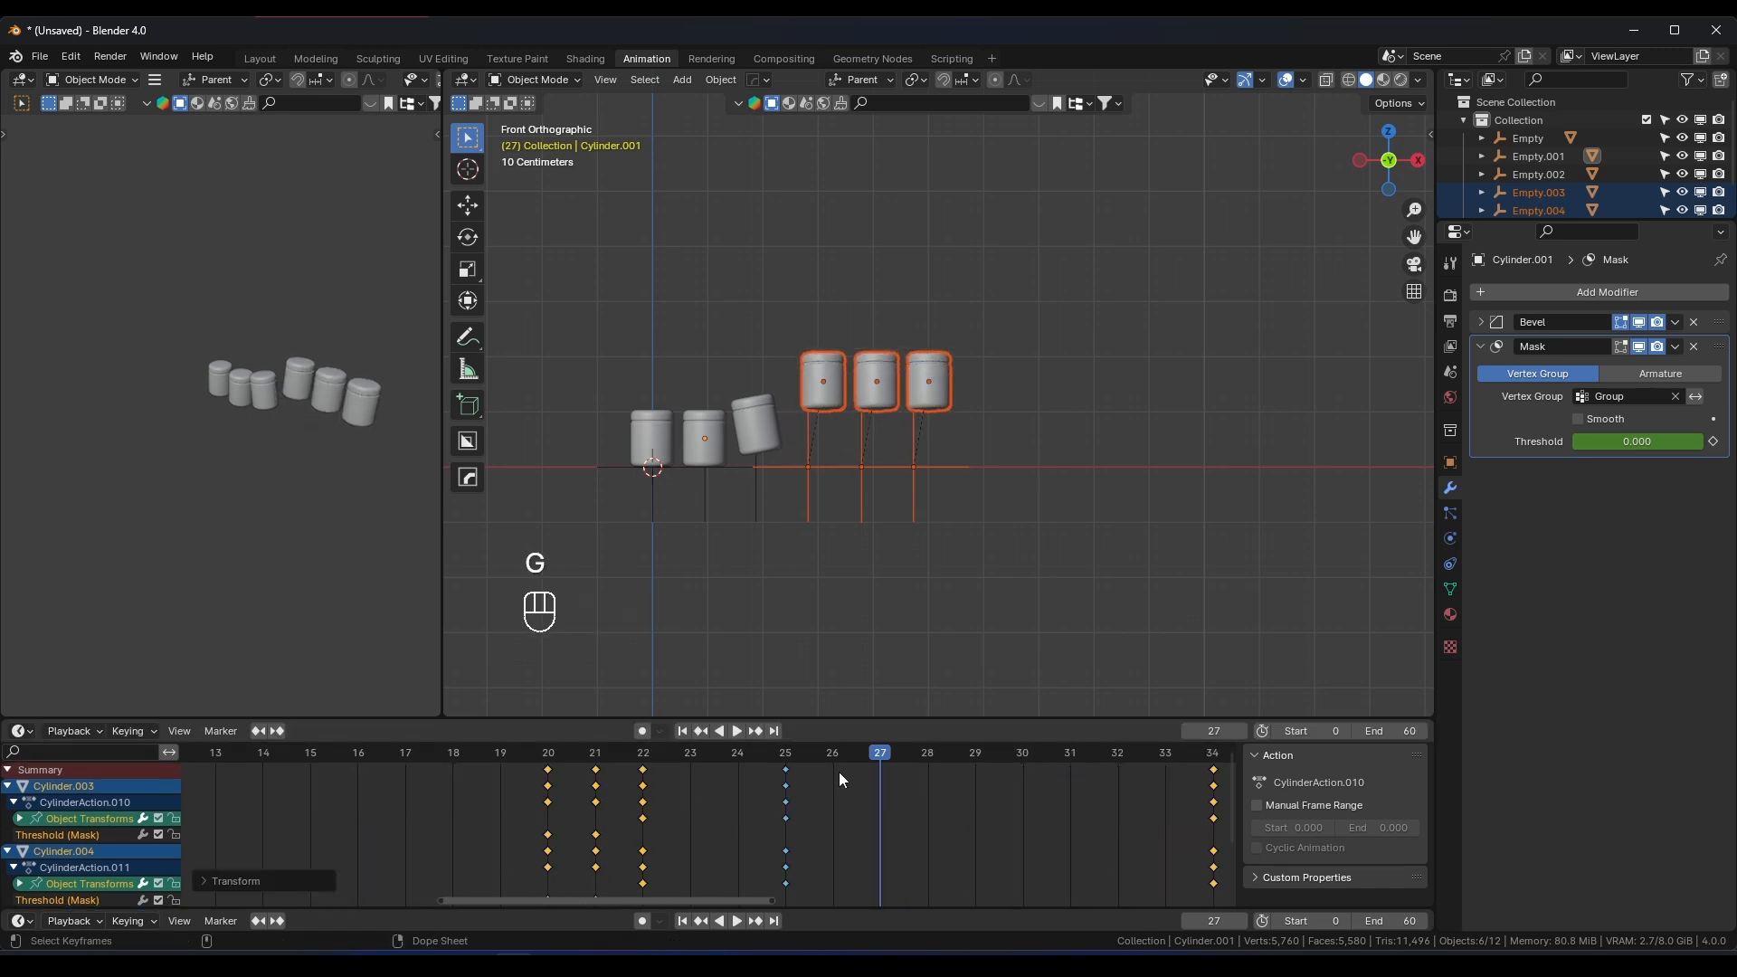
Deselect the fourth jar and move the keyframes of the last two jars 5 frames later, starting at frame 25
middle_click_drag(861, 526, 731, 535, "shift")
scroll(731, 536, "up", 3)
middle_click_drag(616, 518, 812, 512, "shift")
left_click_drag(647, 337, 670, 430, "ctrl")
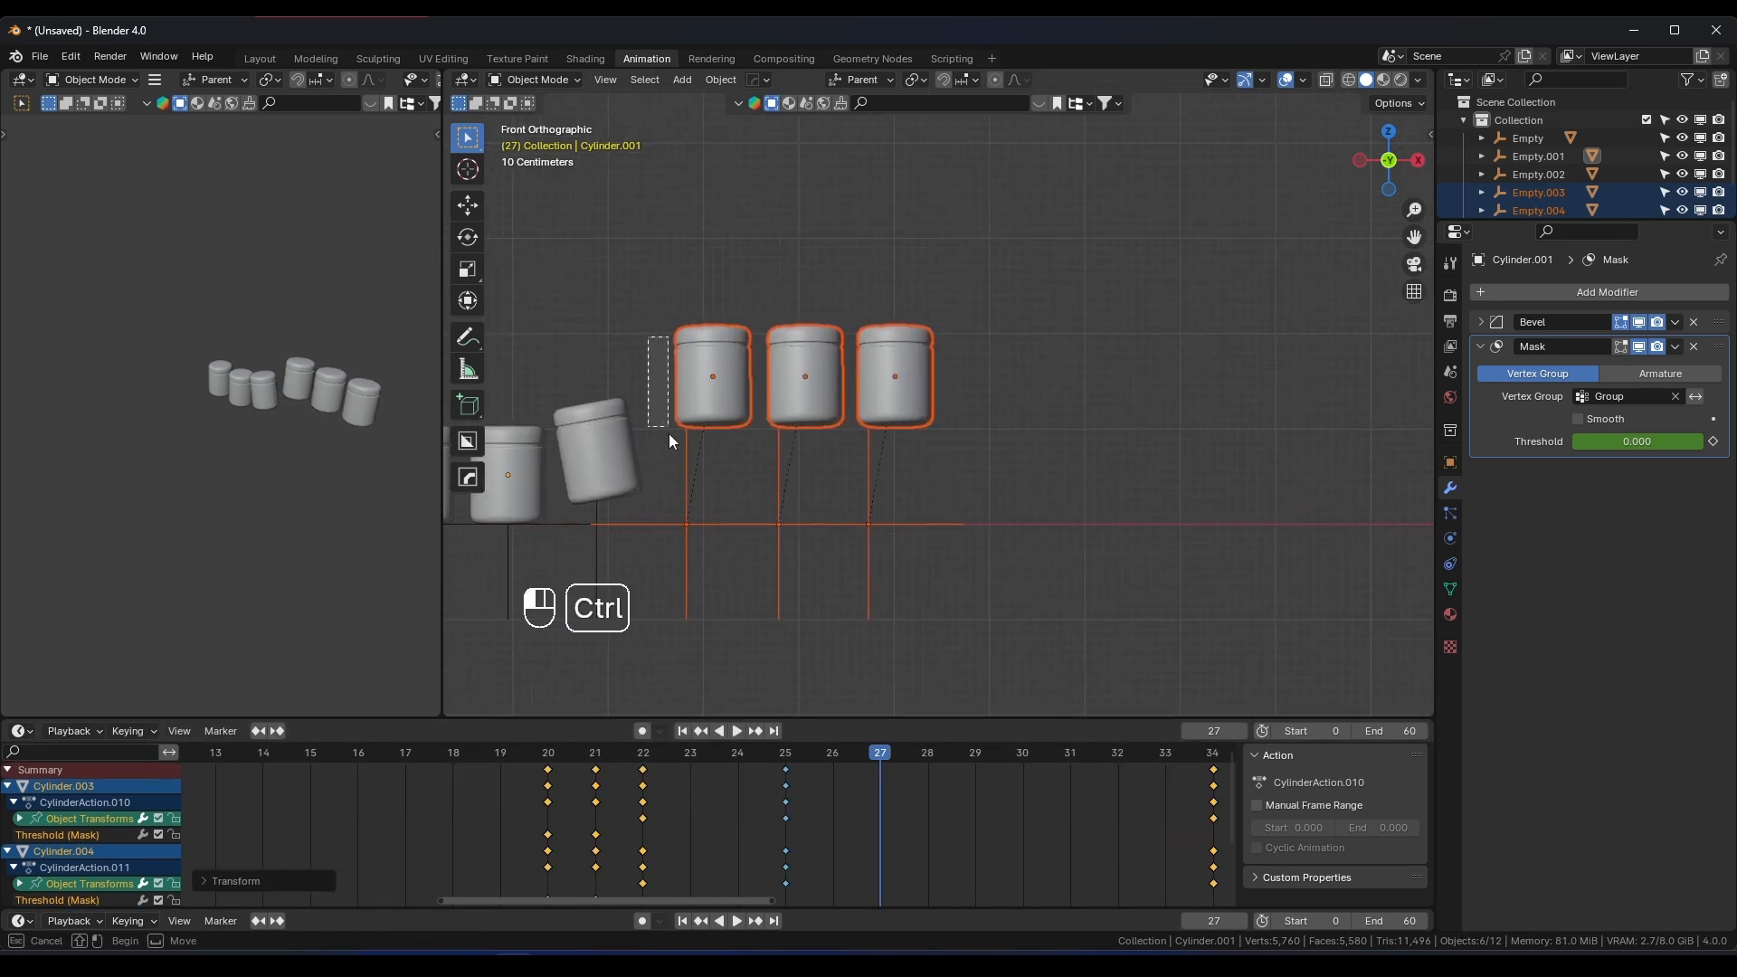
left_click_drag(702, 556, 704, 557, "ctrl")
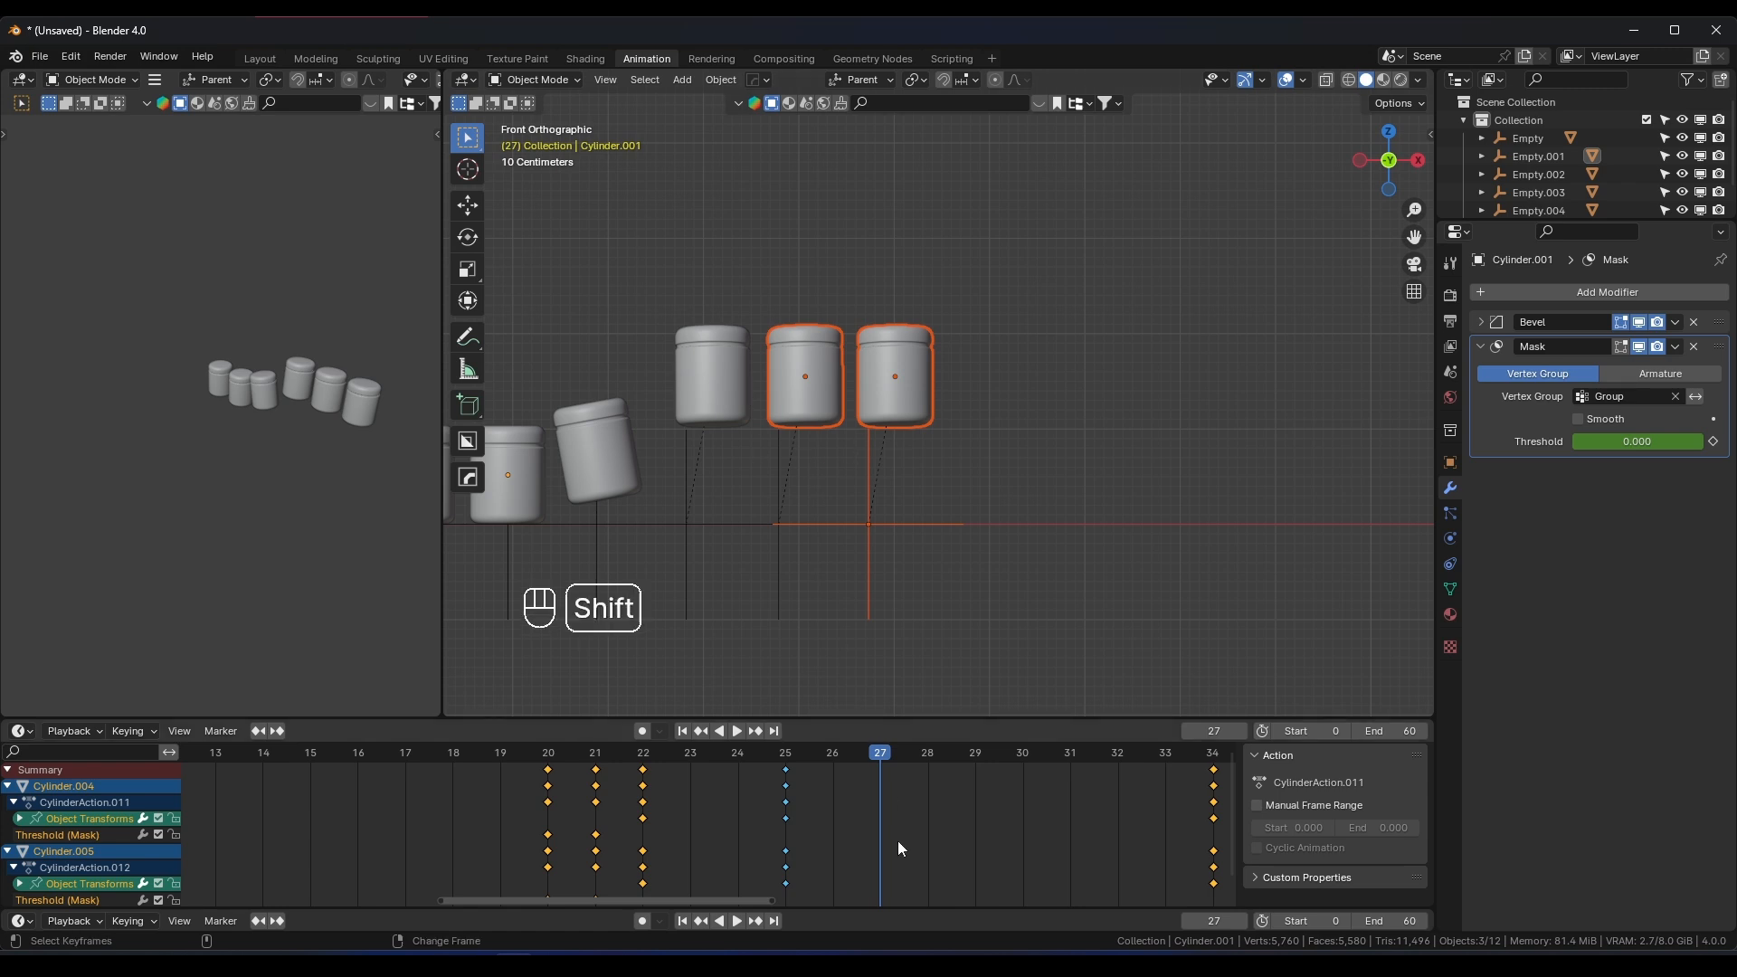
middle_click_drag(897, 839, 804, 841, "shift")
key("g")
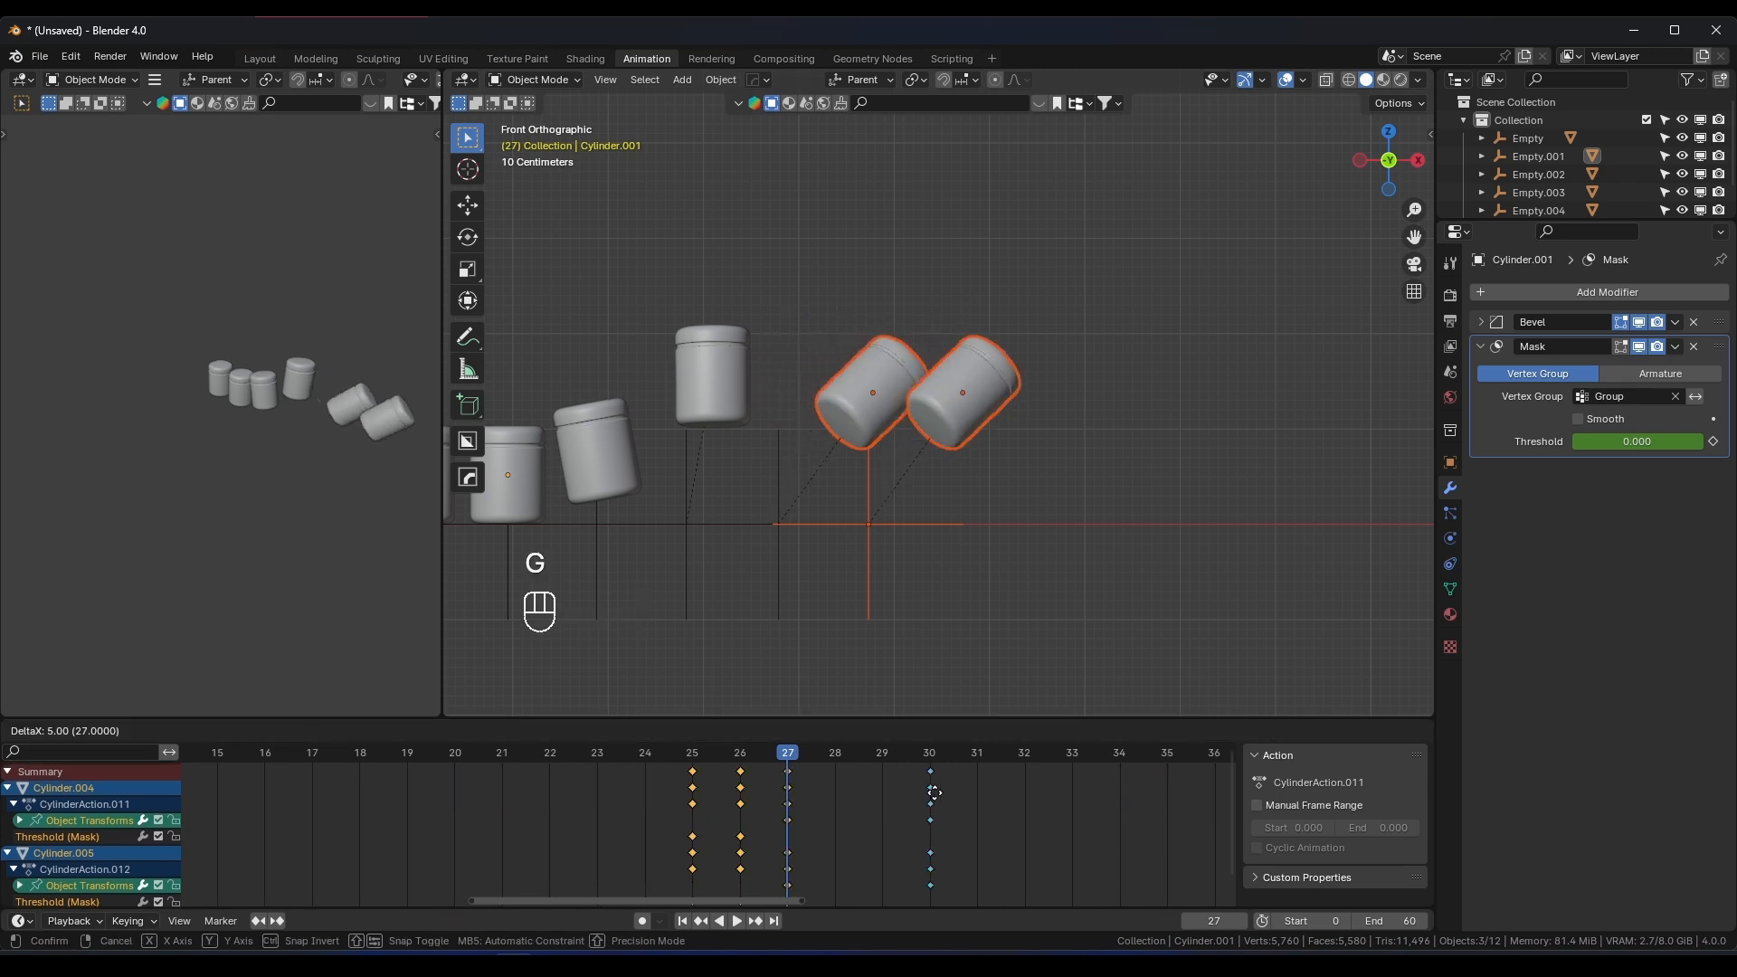
left_click(963, 790)
Keep only the sixth jar selected and shift its keyframes forward by 5 frames, starting at frame 30
scroll(1019, 471, "down", 2)
middle_click_drag(1018, 470, 854, 479)
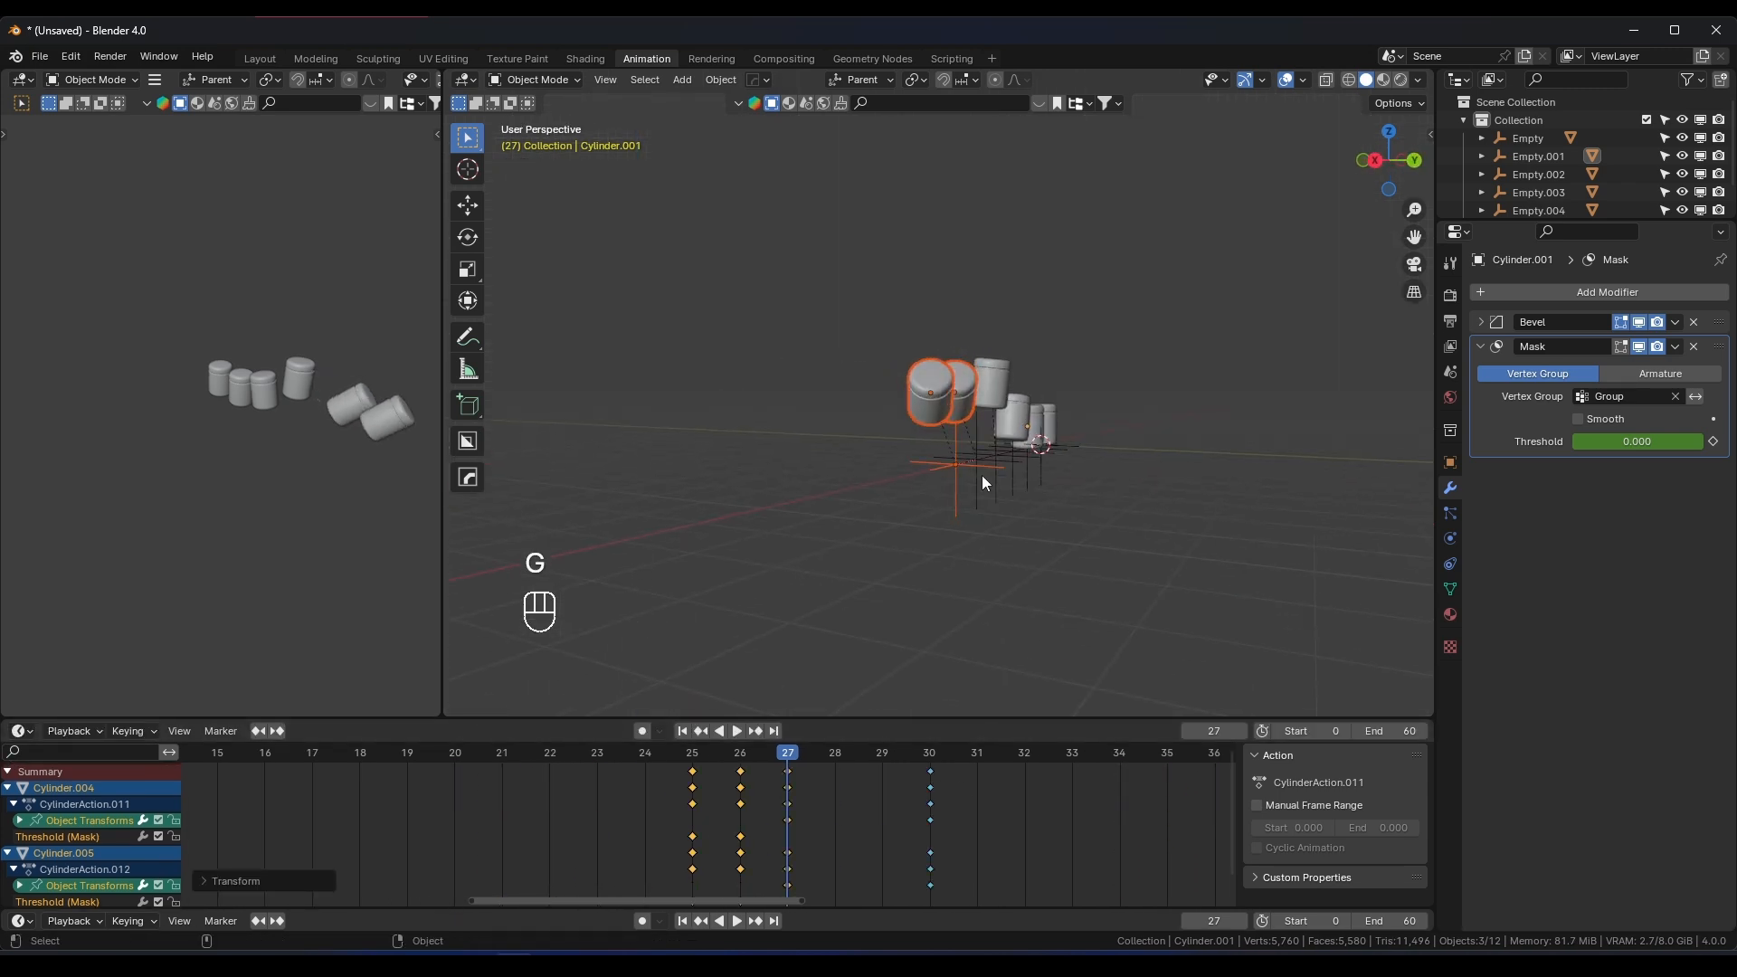
key("KP_1")
middle_click_drag(1015, 456, 870, 447, "shift")
scroll(964, 784, "down", 4)
middle_click_drag(980, 798, 684, 803, "shift")
scroll(780, 442, "up", 1)
right_click_drag(680, 358, 681, 414, "ctrl")
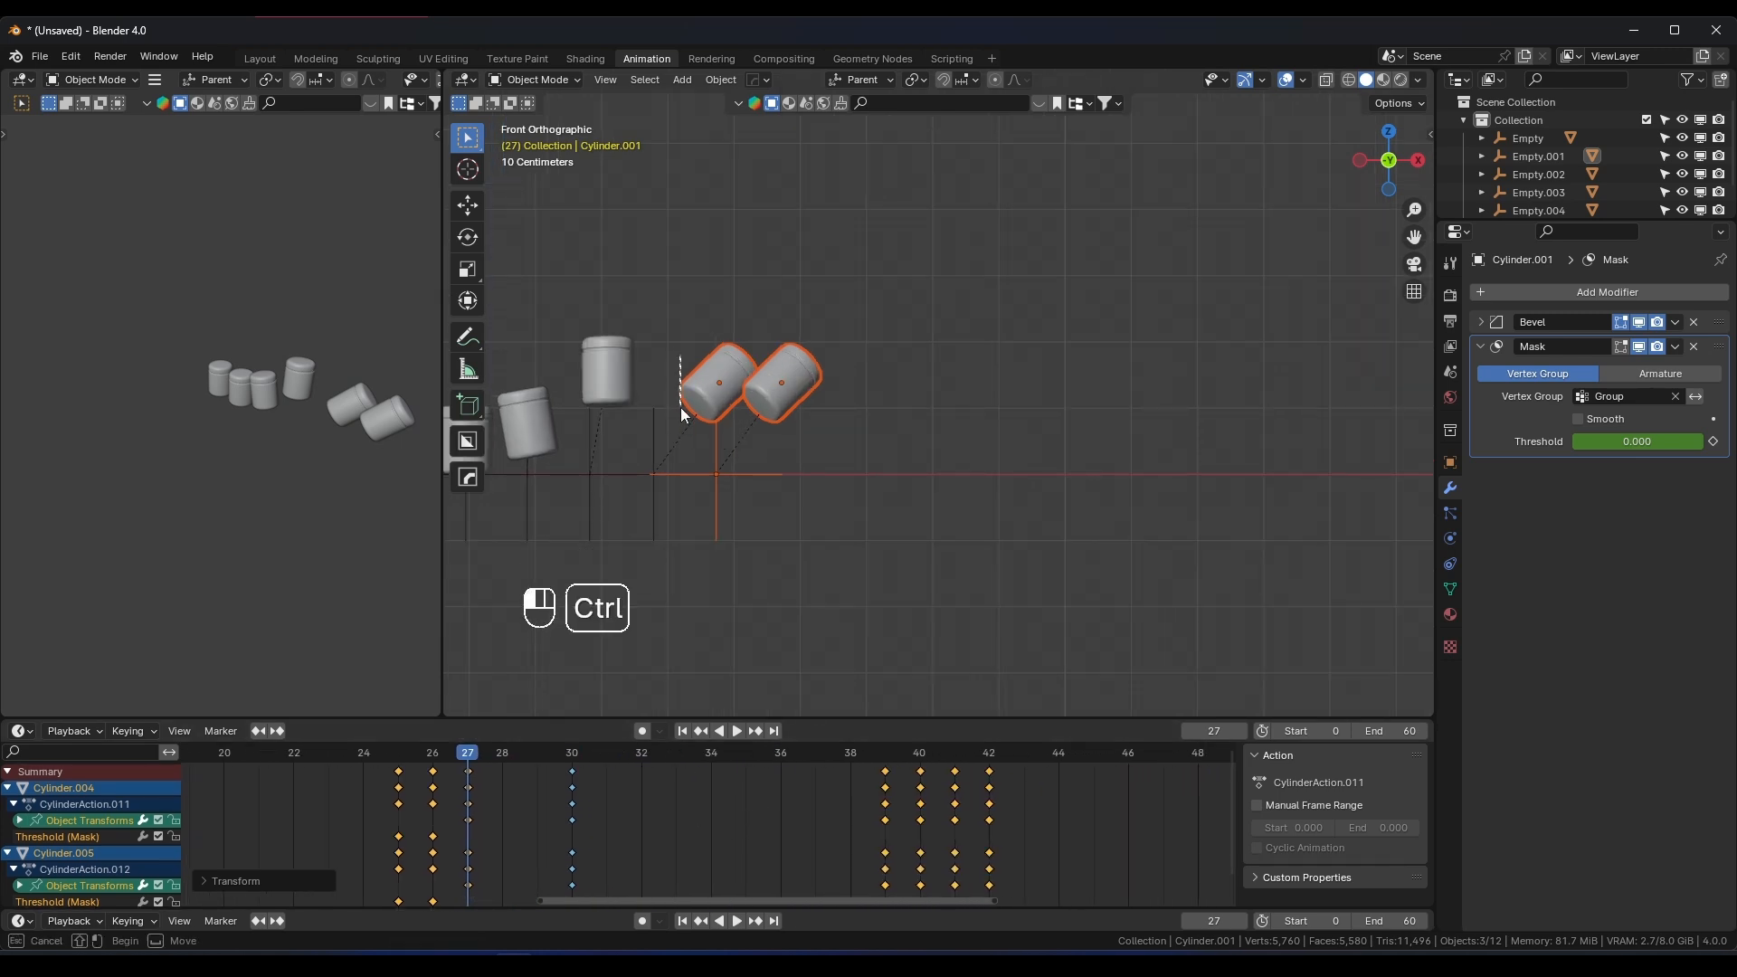
right_click_drag(719, 507, 720, 507, "ctrl")
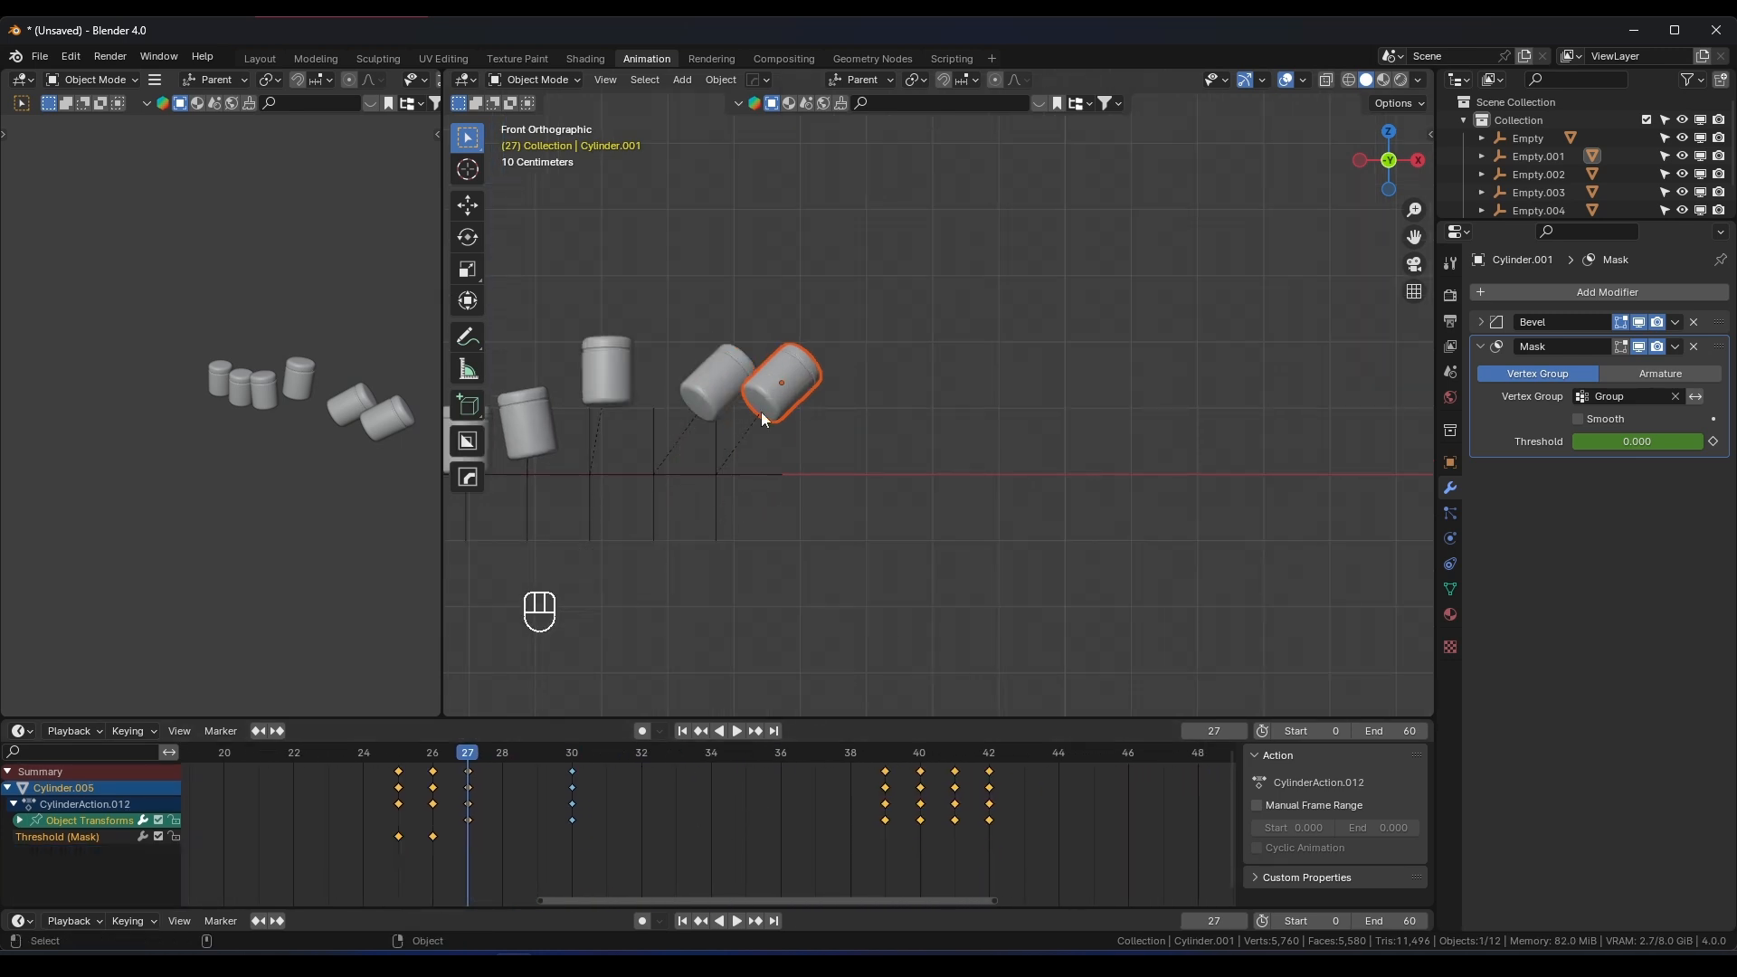
key("g")
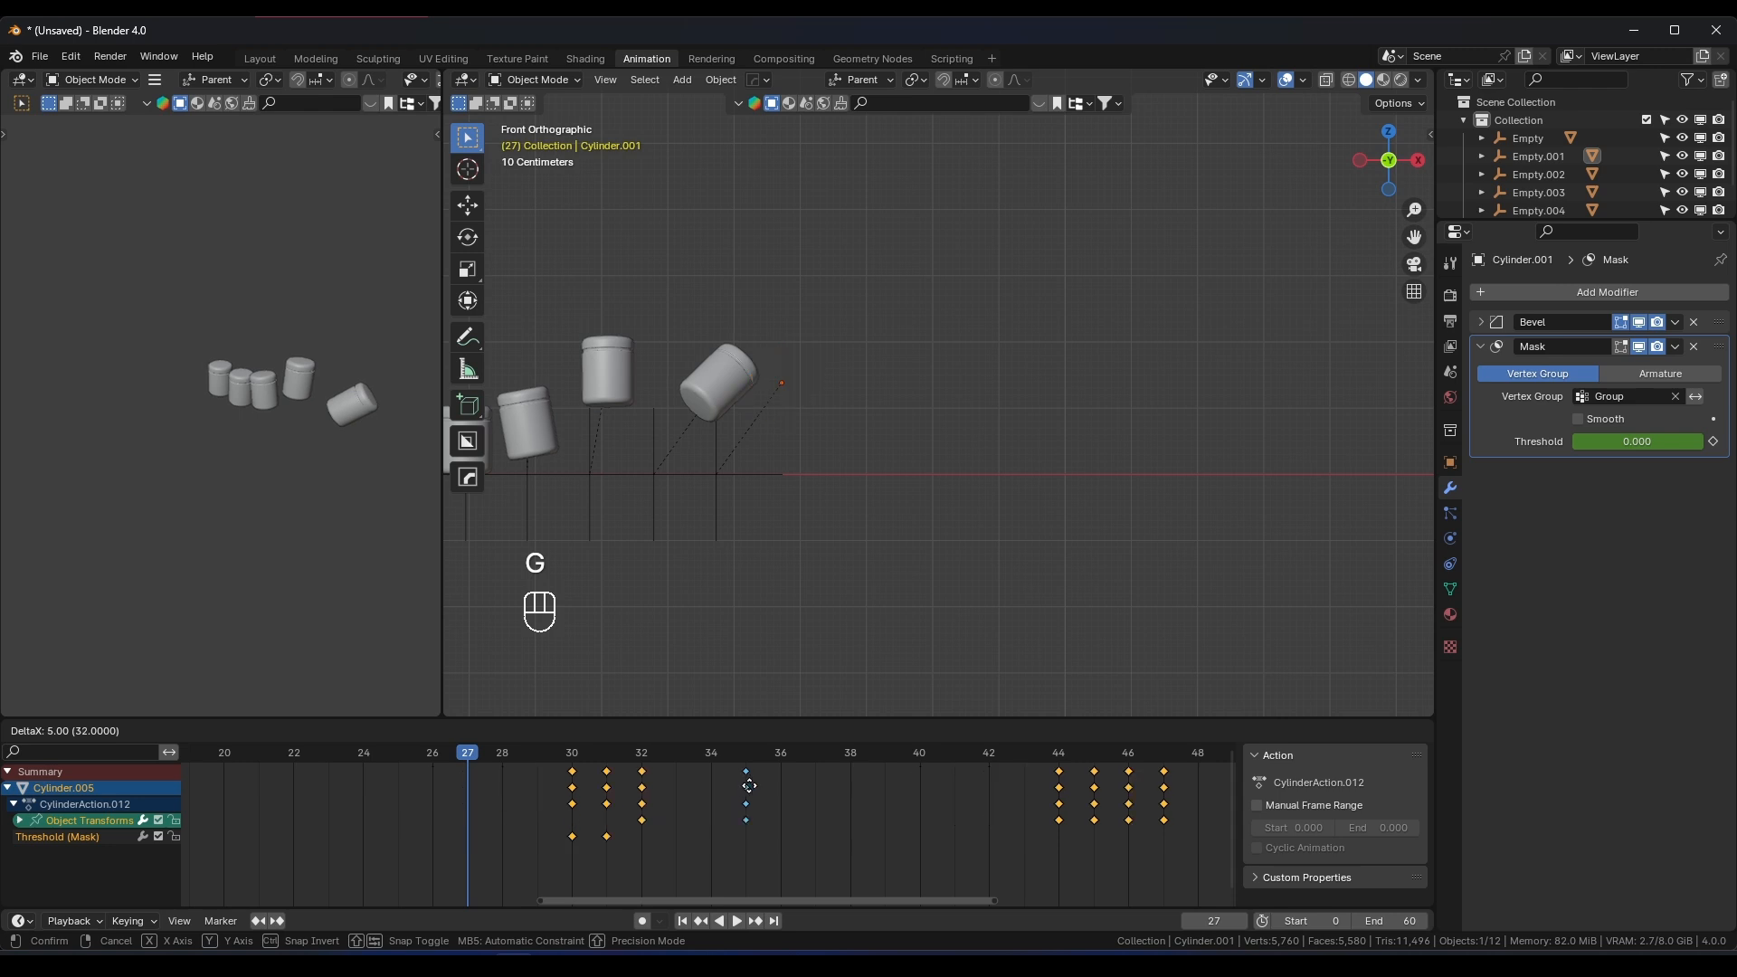
left_click(749, 785)
Play the animation from the start to check that the six jars appear and land one after another
scroll(776, 483, "down", 4)
scroll(346, 785, "down", 2)
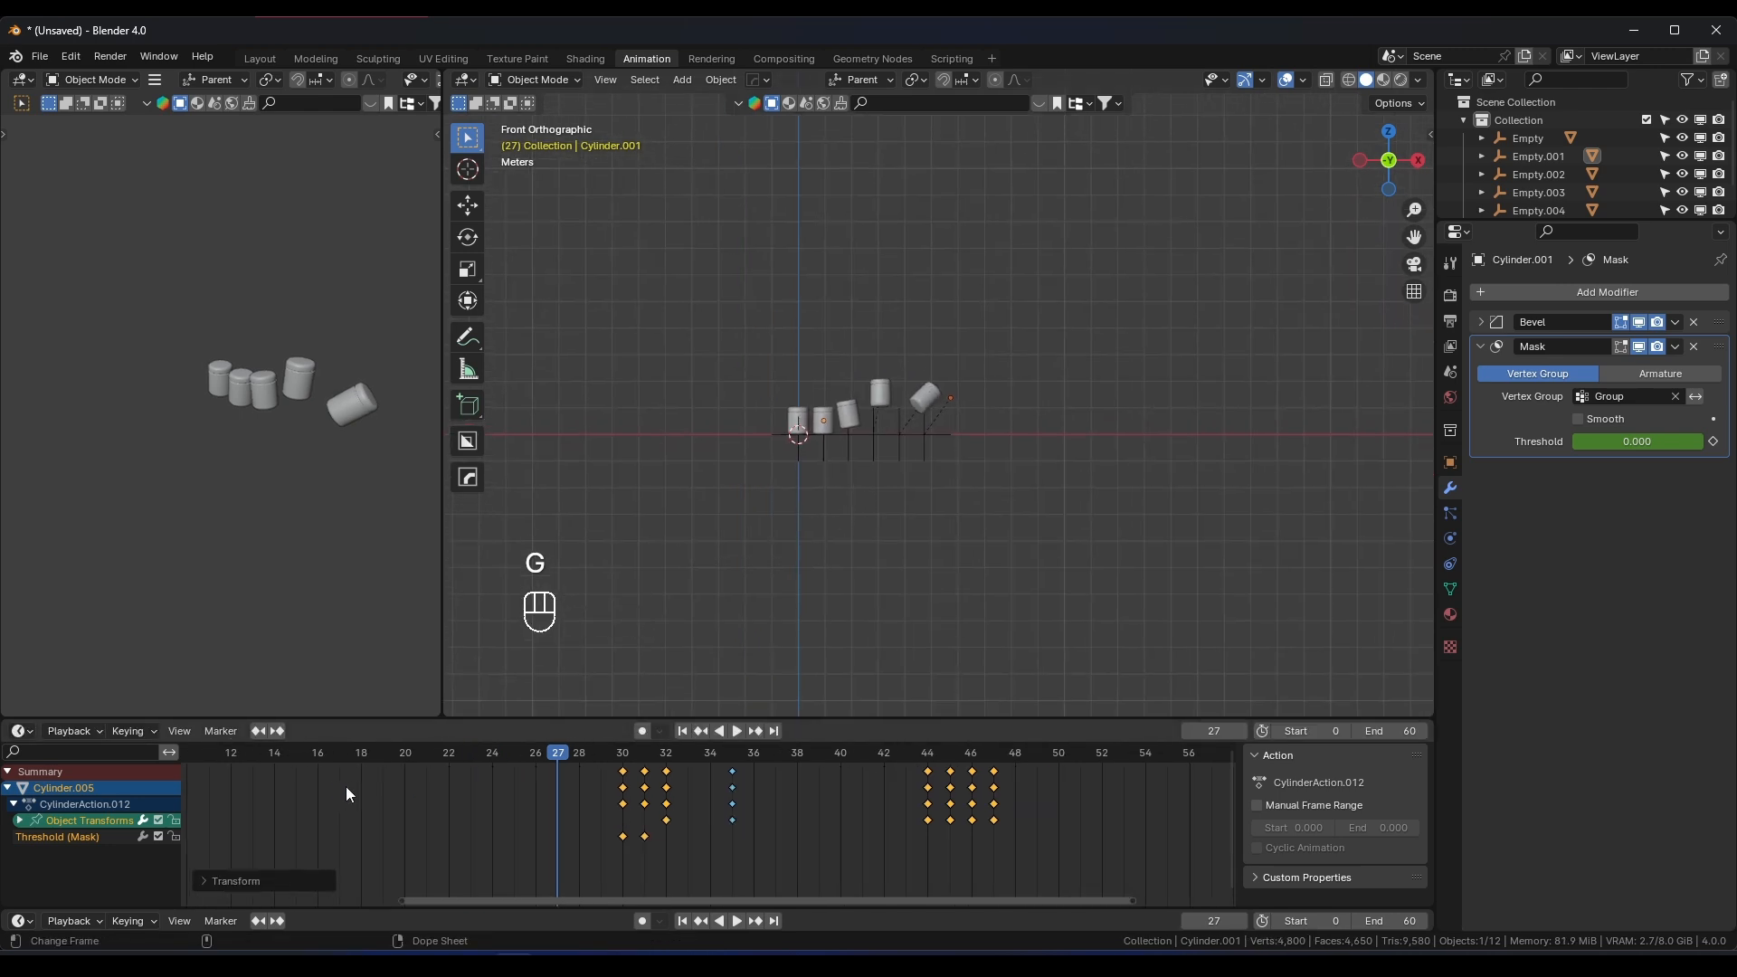
scroll(346, 787, "down", 2)
left_click(323, 755)
scroll(778, 528, "up", 2)
key("space")
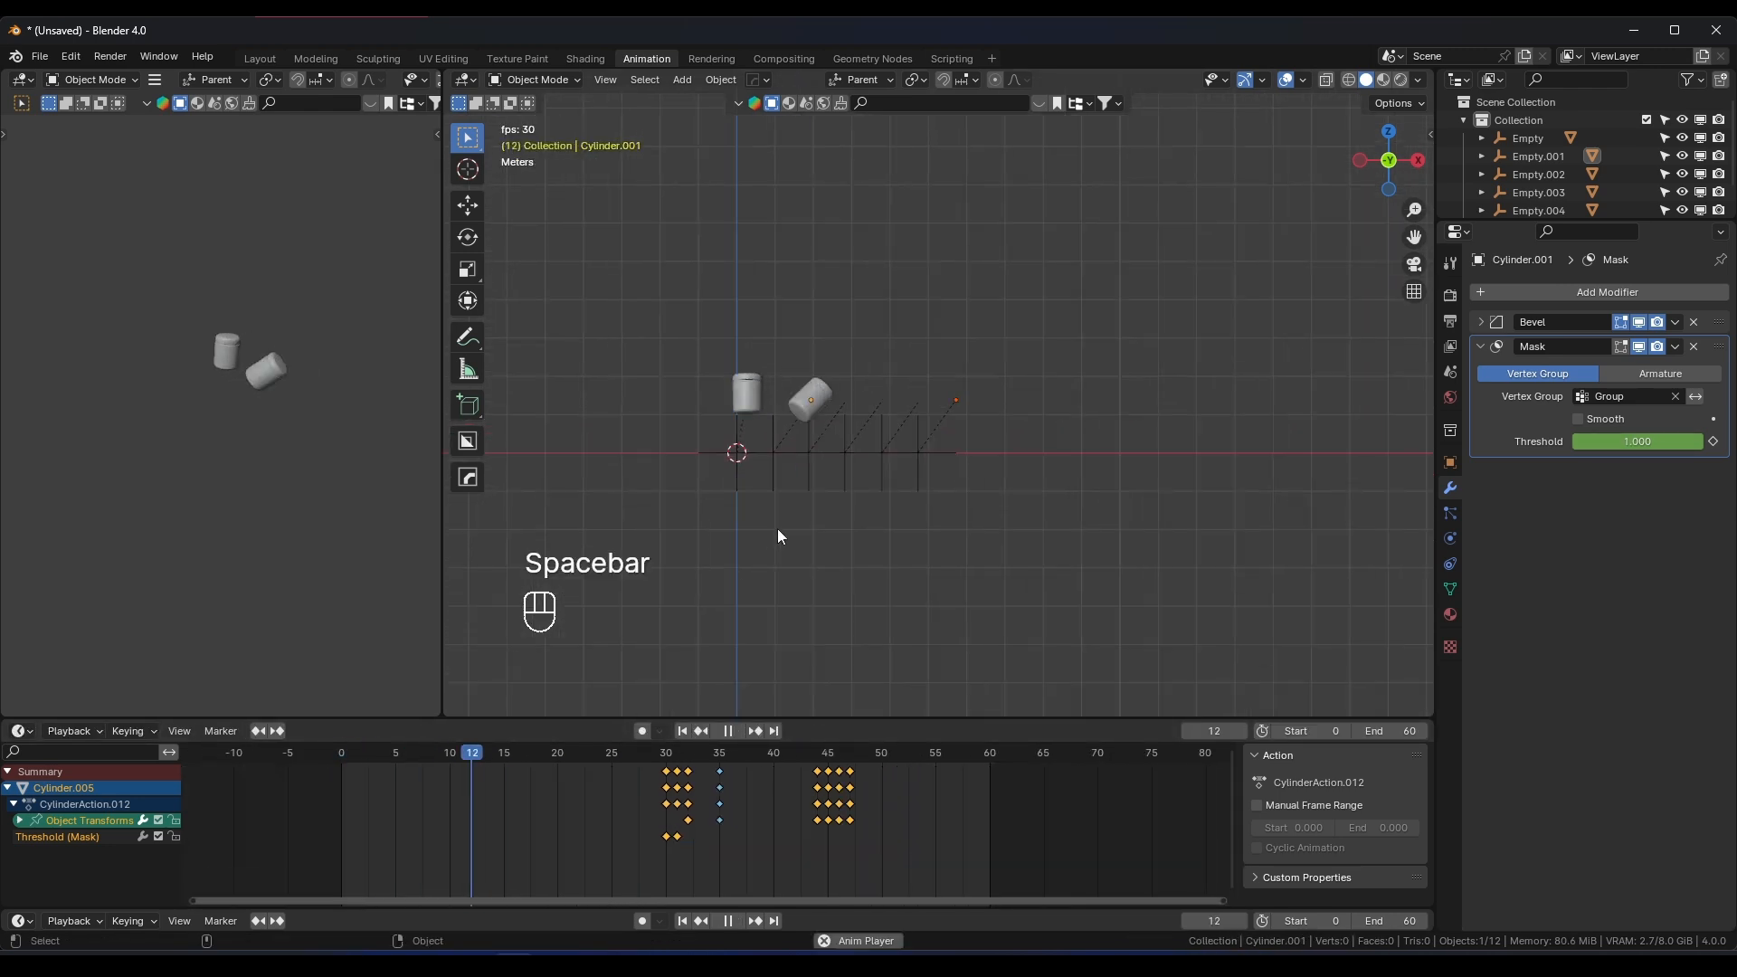
scroll(790, 497, "up", 3)
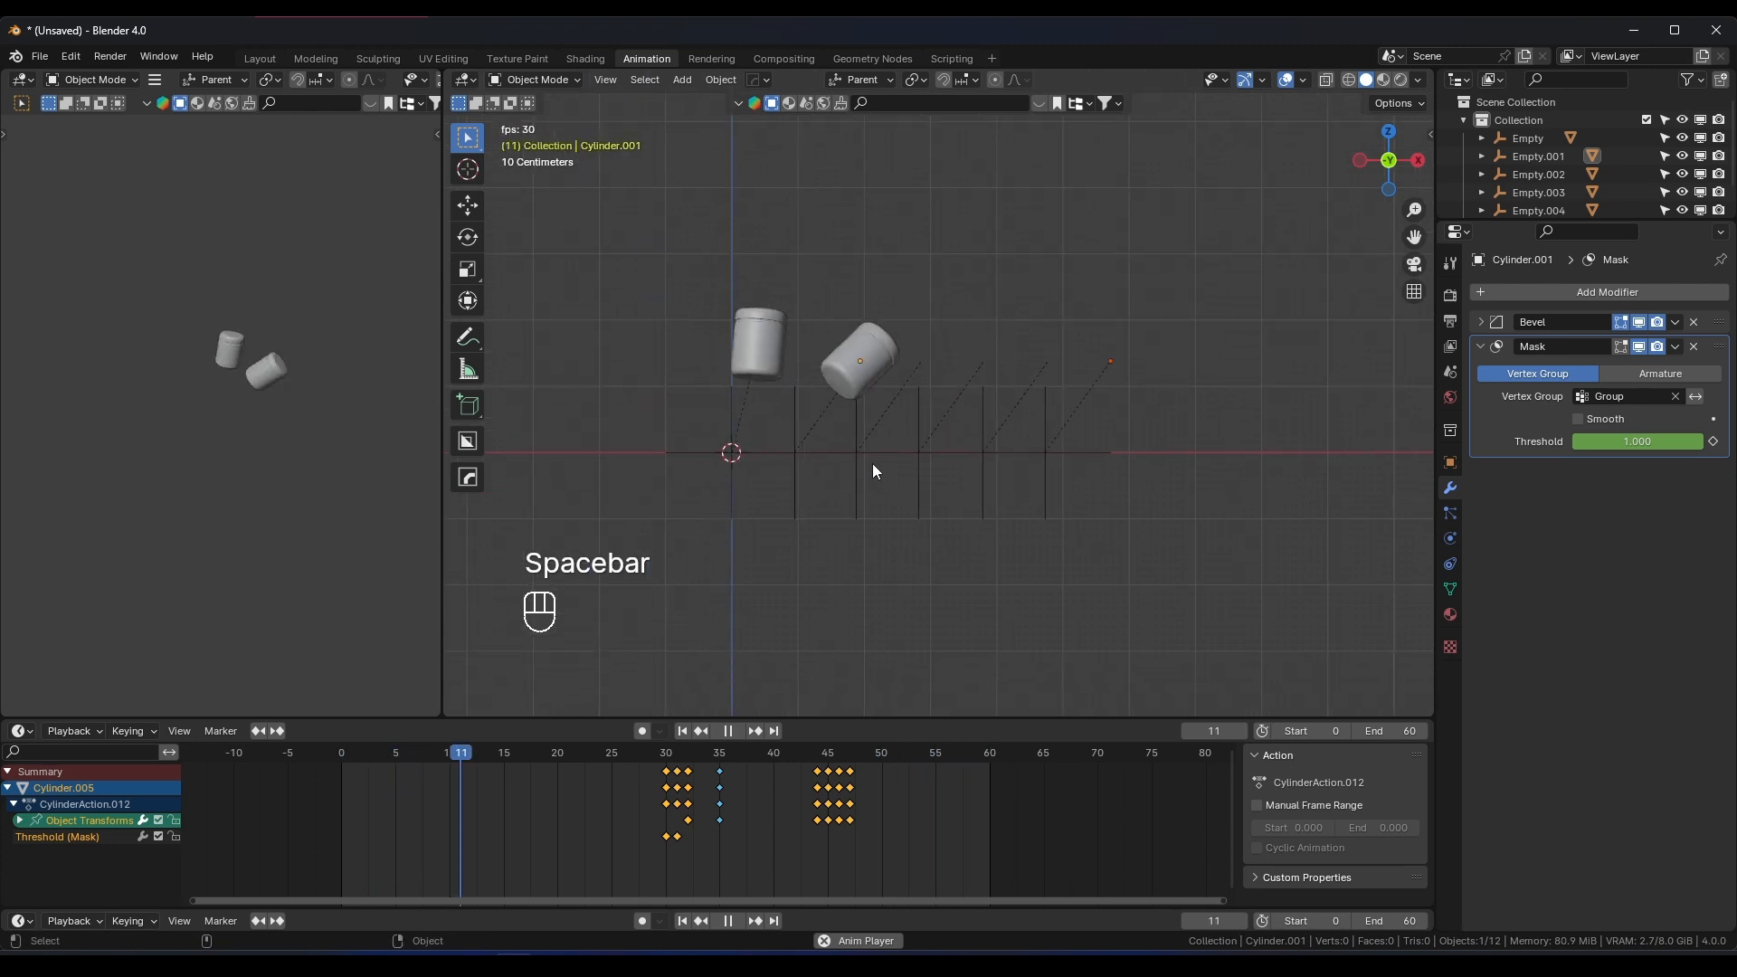
key("space")
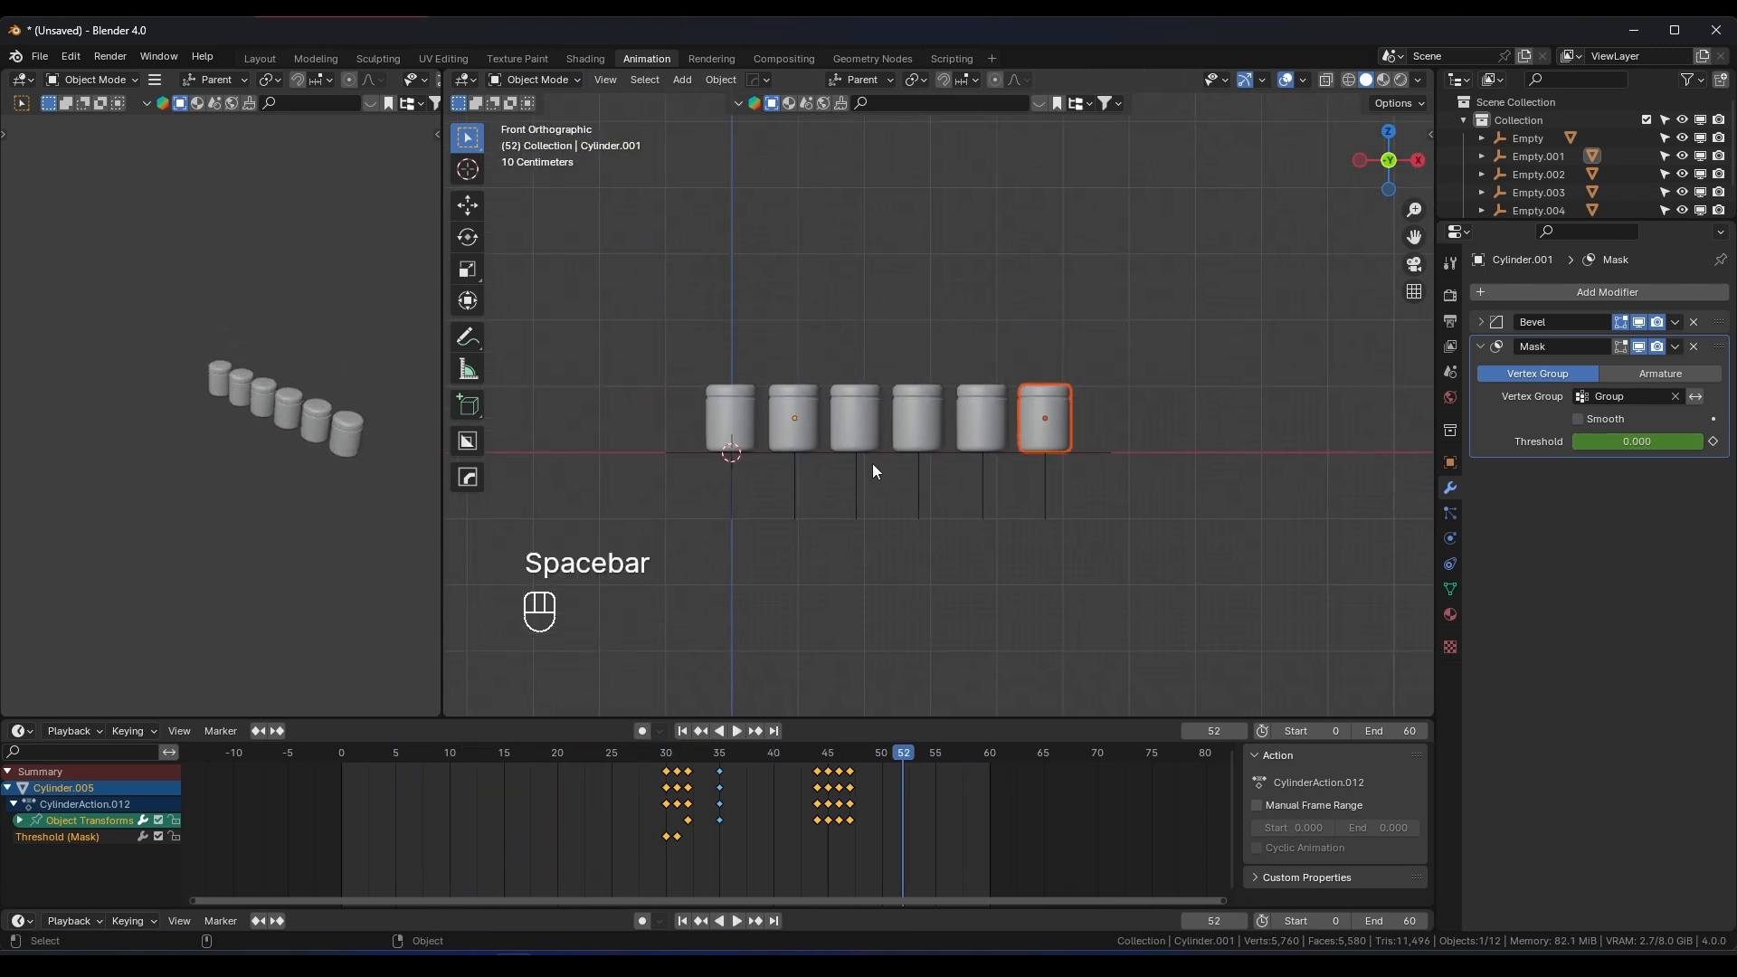
scroll(872, 464, "up", 2)
middle_click_drag(816, 490, 956, 448, "shift")
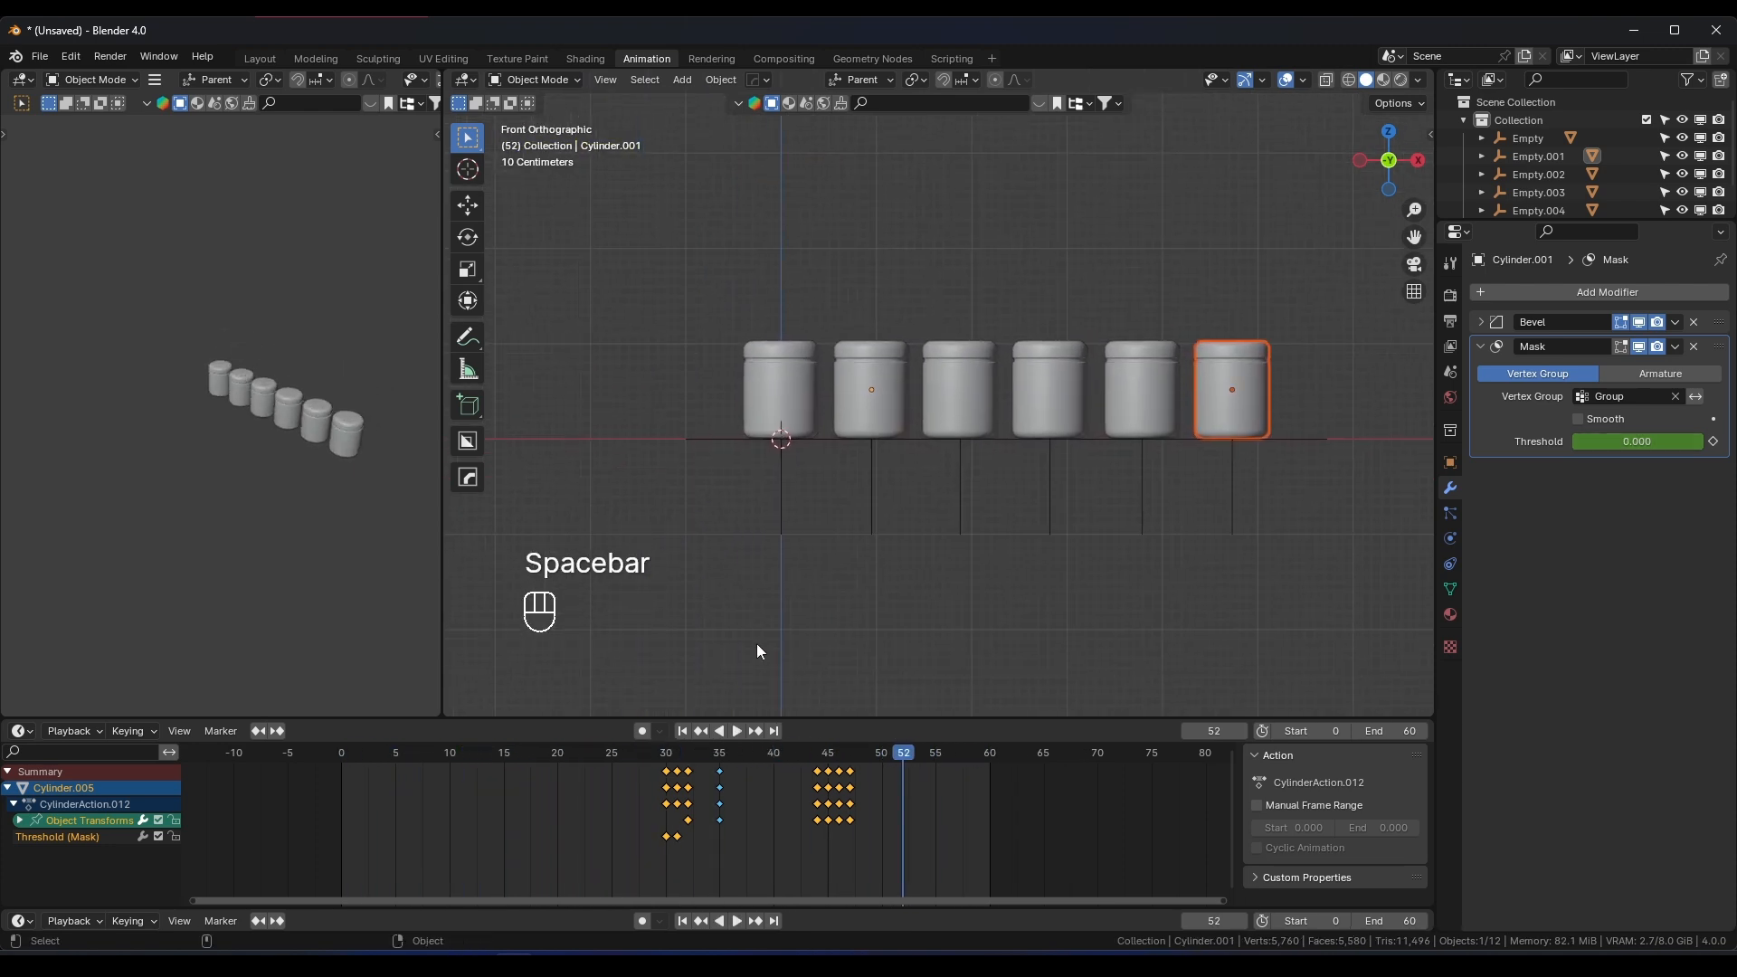
Replay the staggered animation closer up to review each jar's tumble and the last jar's landing
left_click(335, 759)
scroll(930, 427, "up", 2)
key("space")
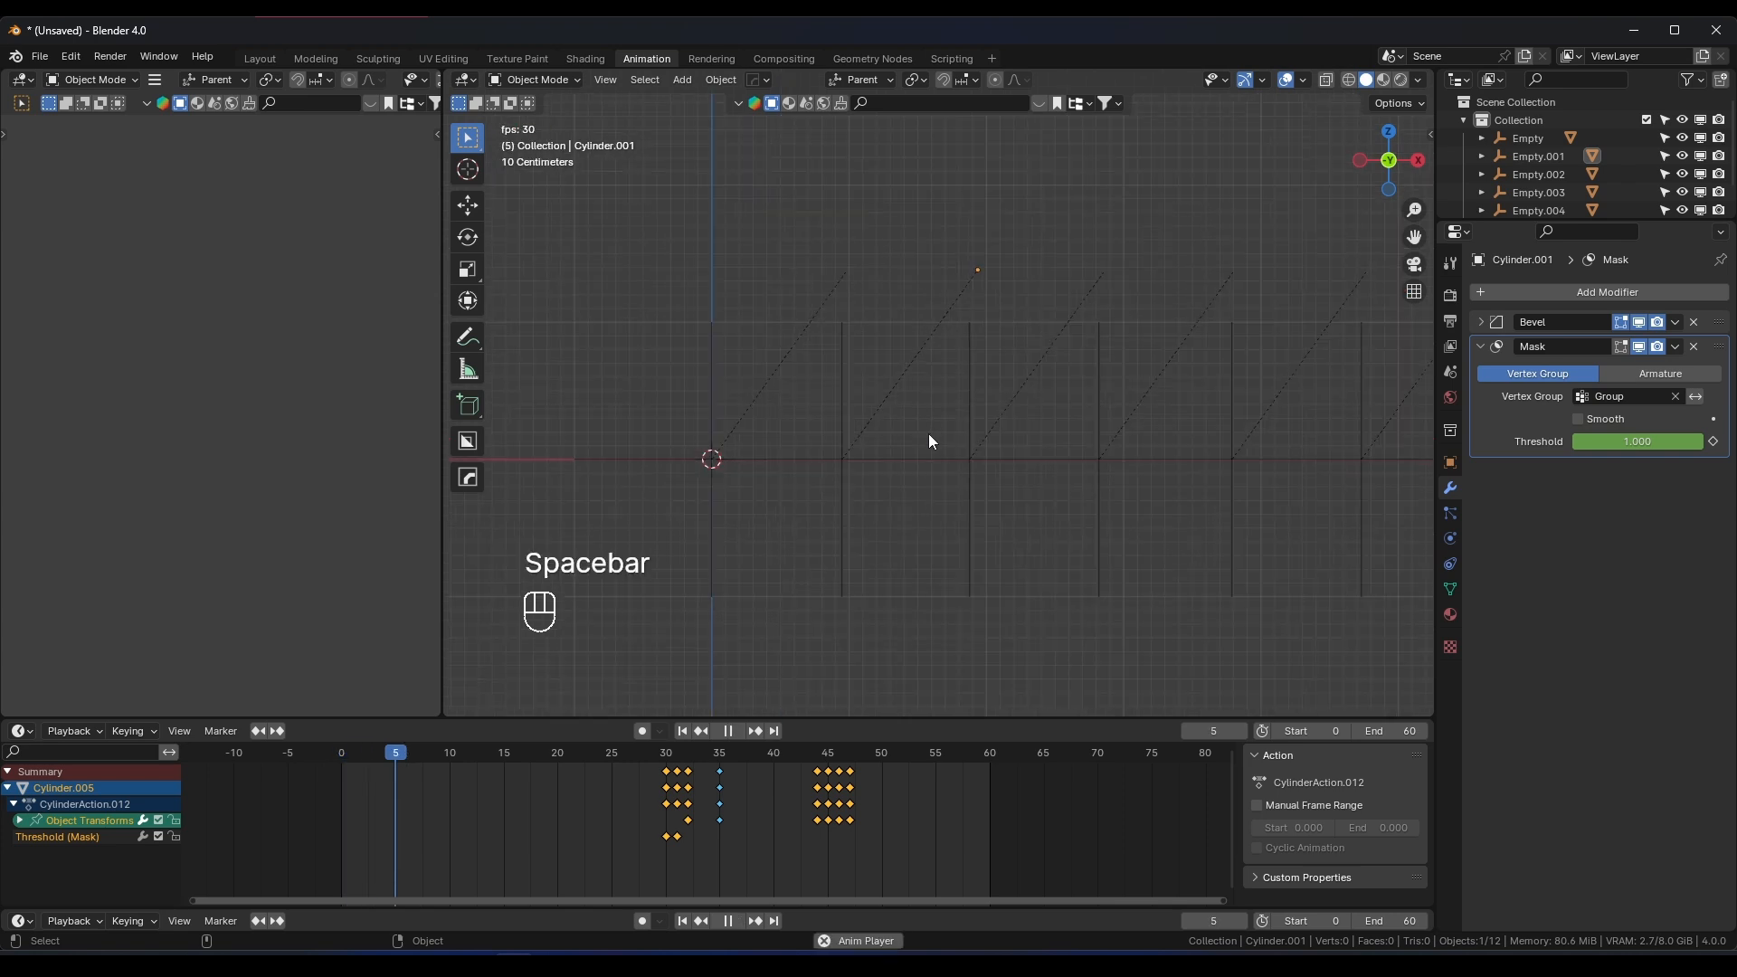
key("space")
scroll(1083, 426, "down", 2)
middle_click_drag(1084, 426, 972, 458, "shift")
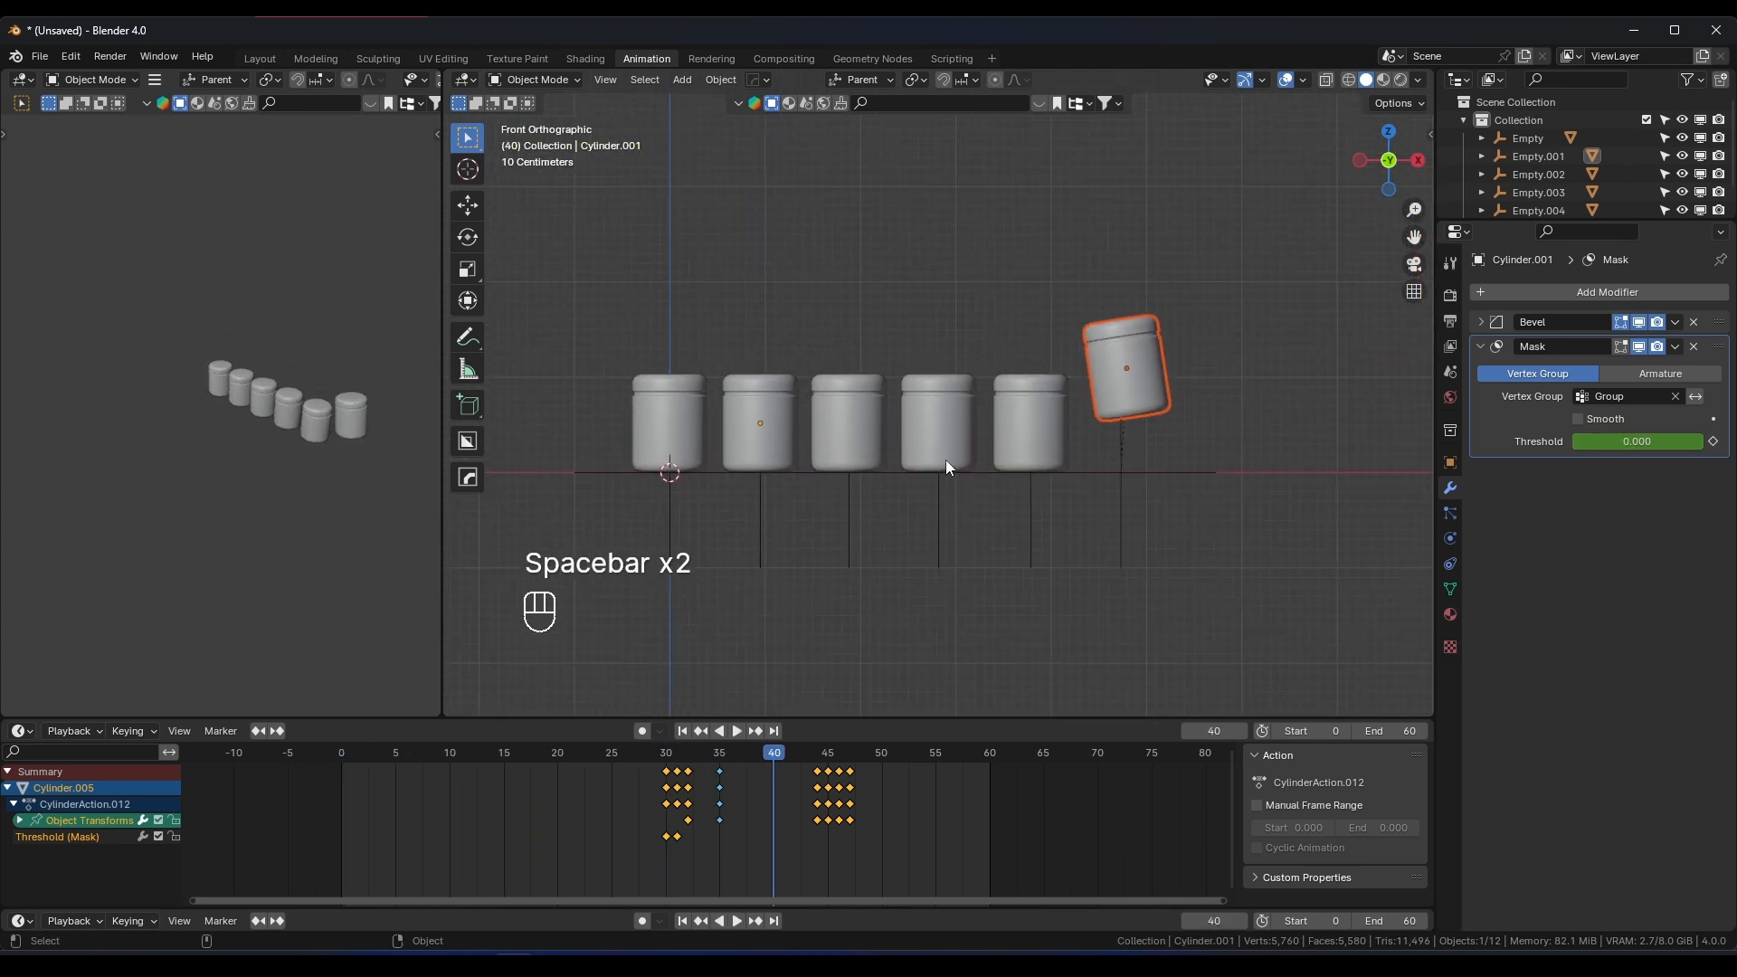
key("space")
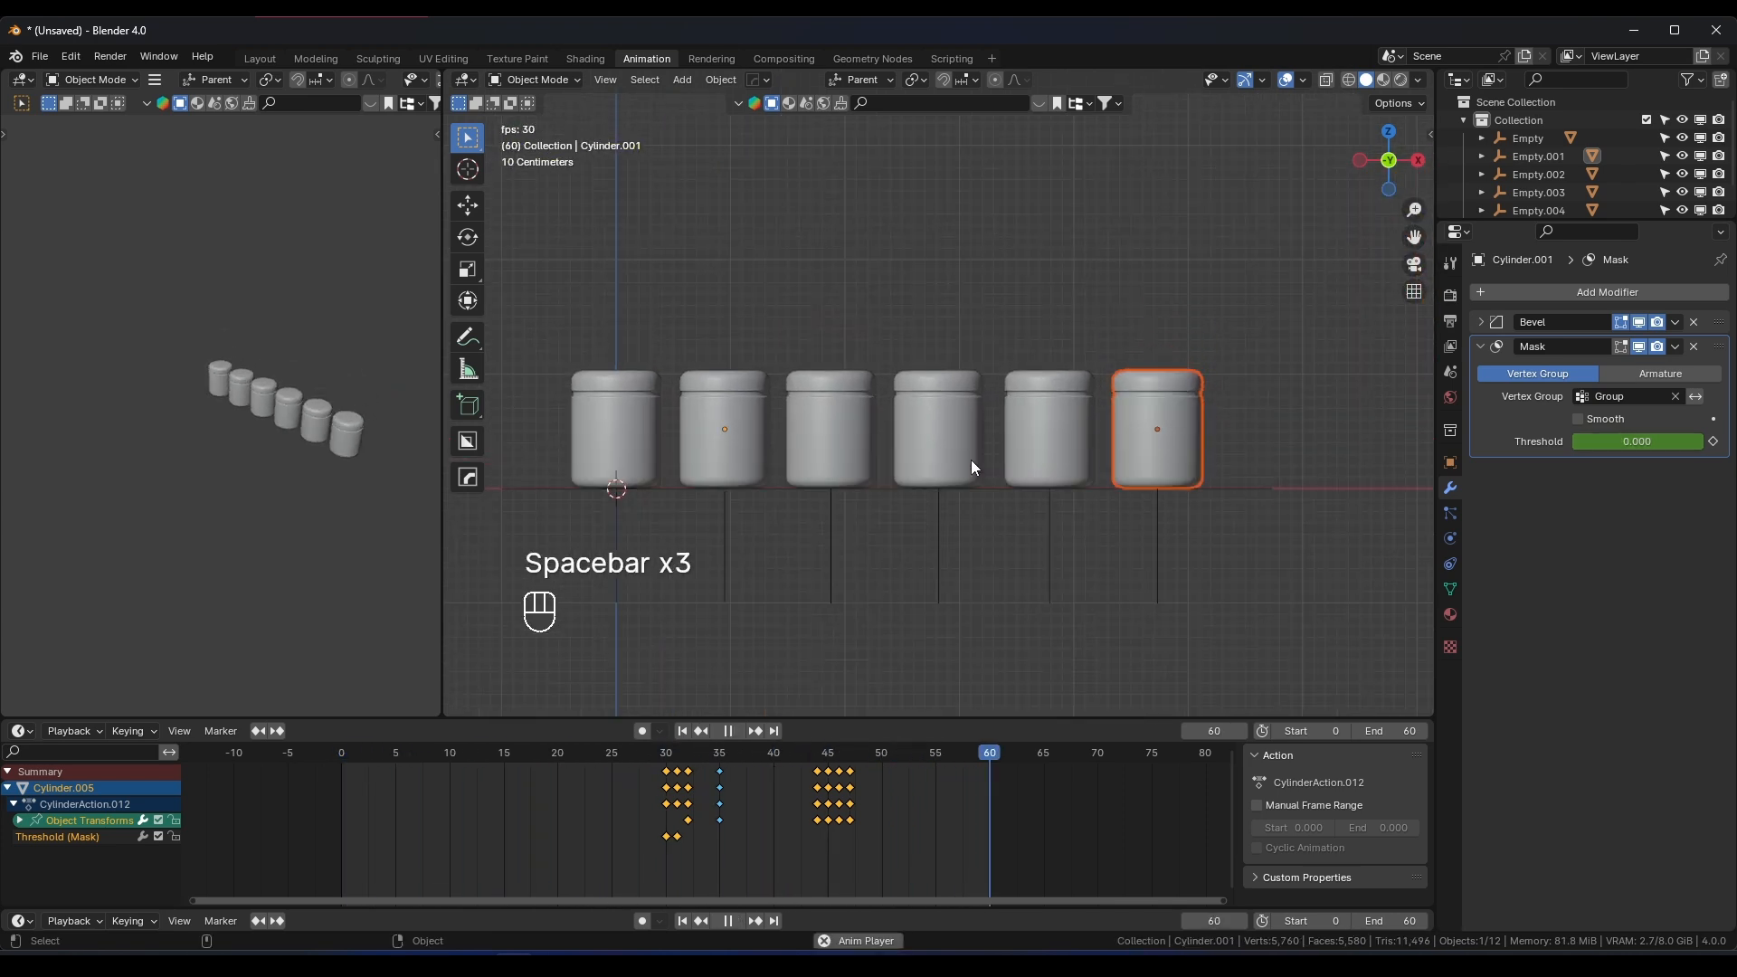
scroll(969, 459, "up", 1)
key("space")
scroll(905, 461, "down", 4)
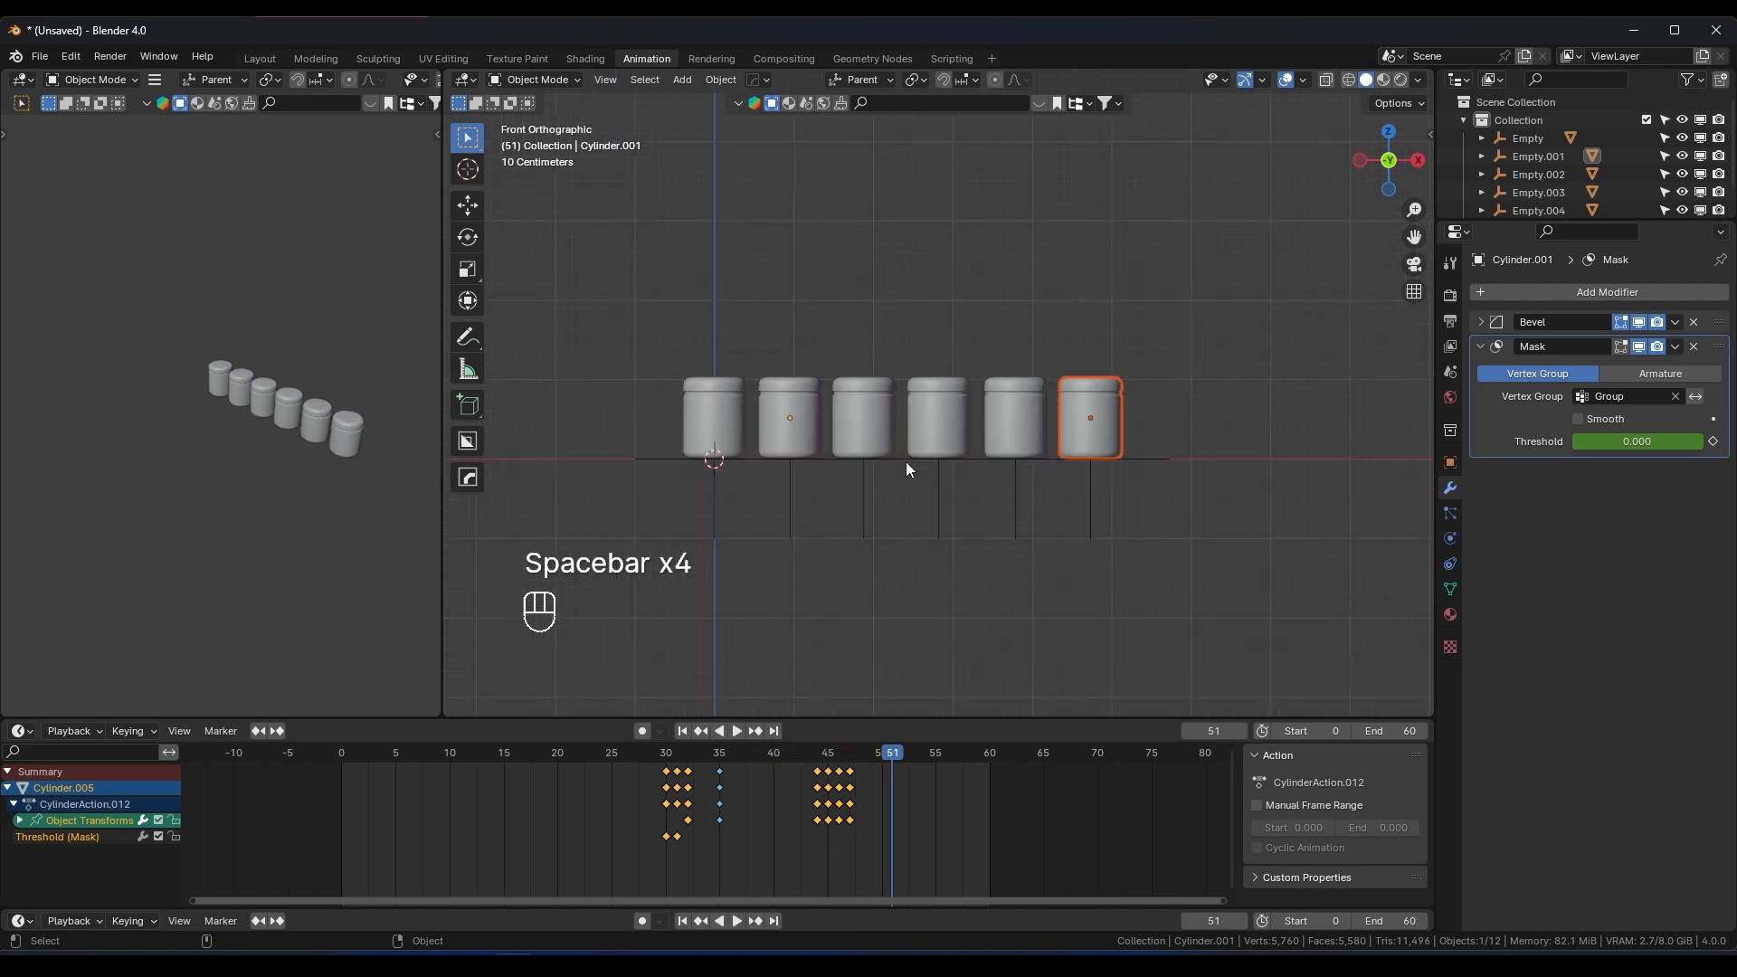
Add a Sphere Empty and move it along X to about -2.72 m, beside the first jar
left_click(1031, 533)
middle_click_drag(652, 466, 811, 453, "shift")
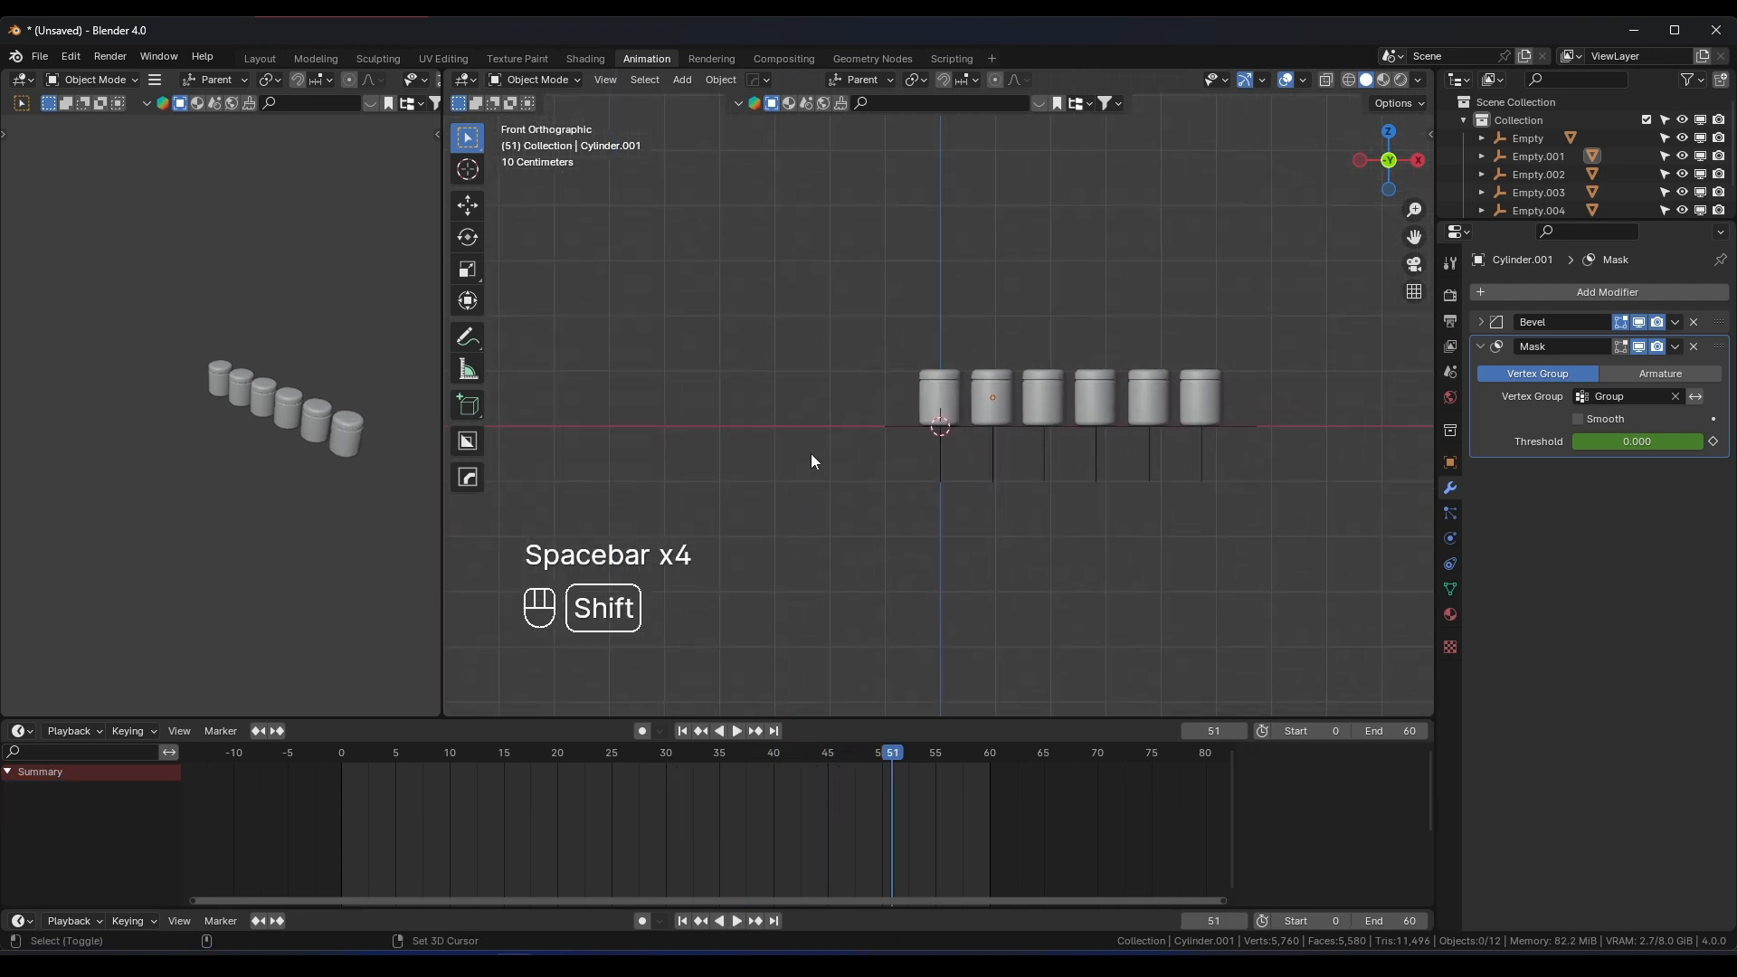
key("shift+a")
mouse_move(760, 400)
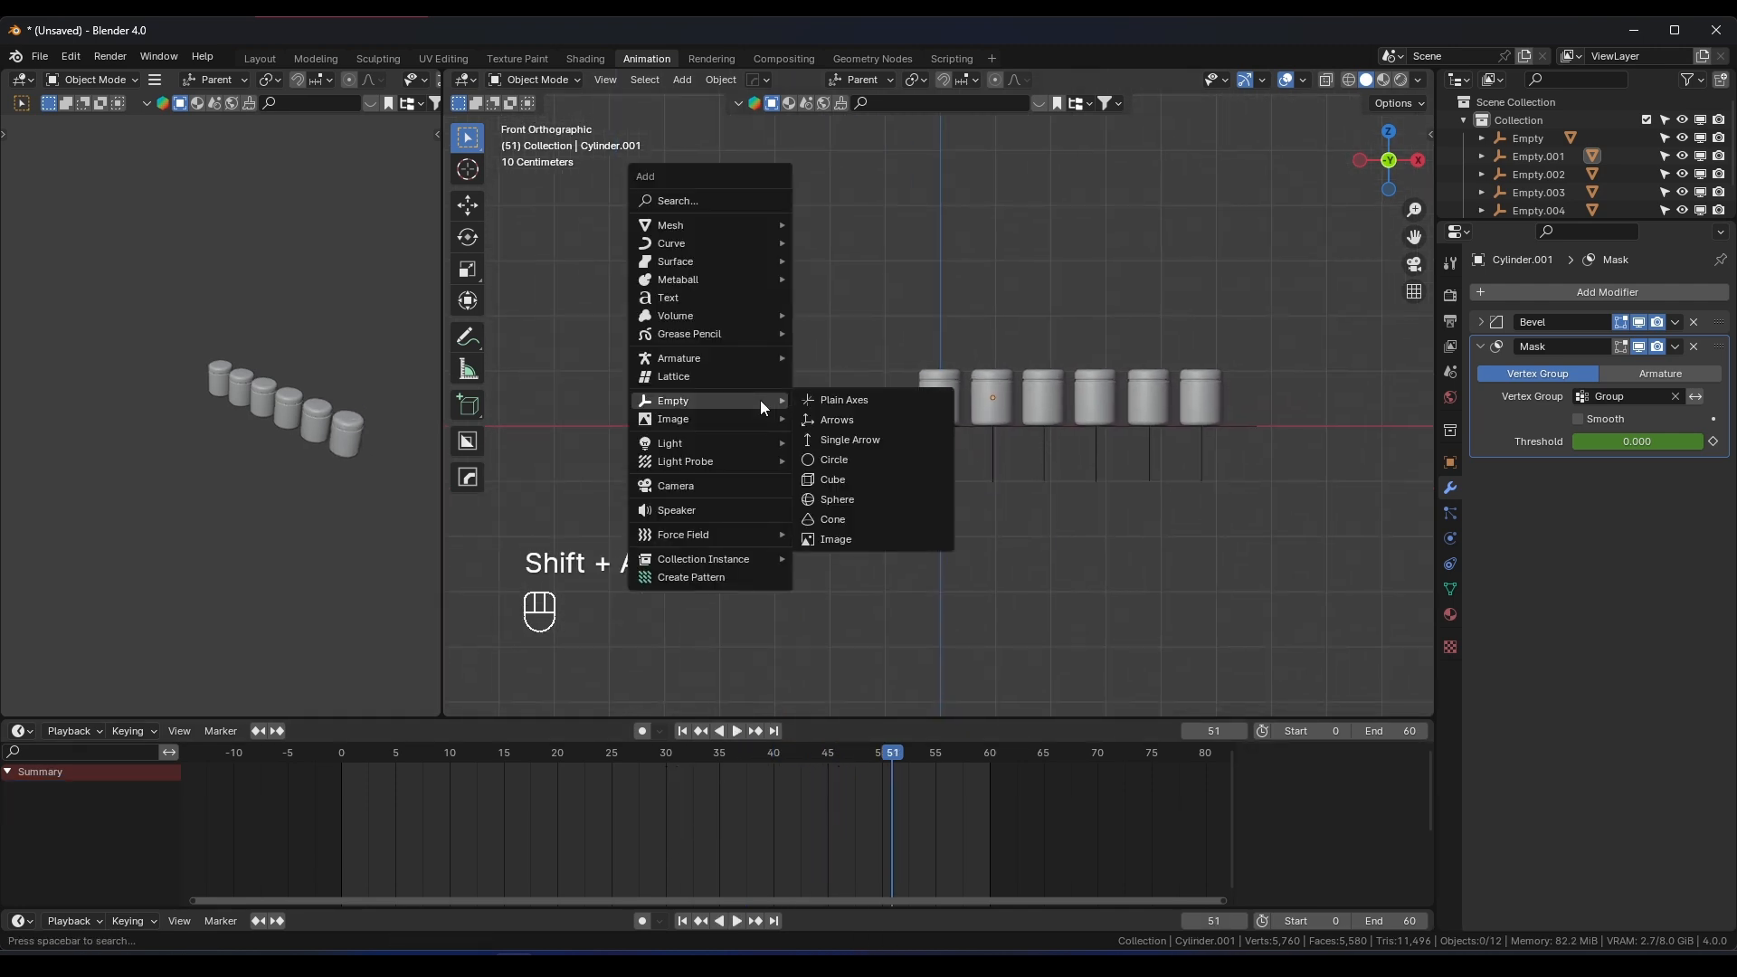
left_click(837, 501)
key("g")
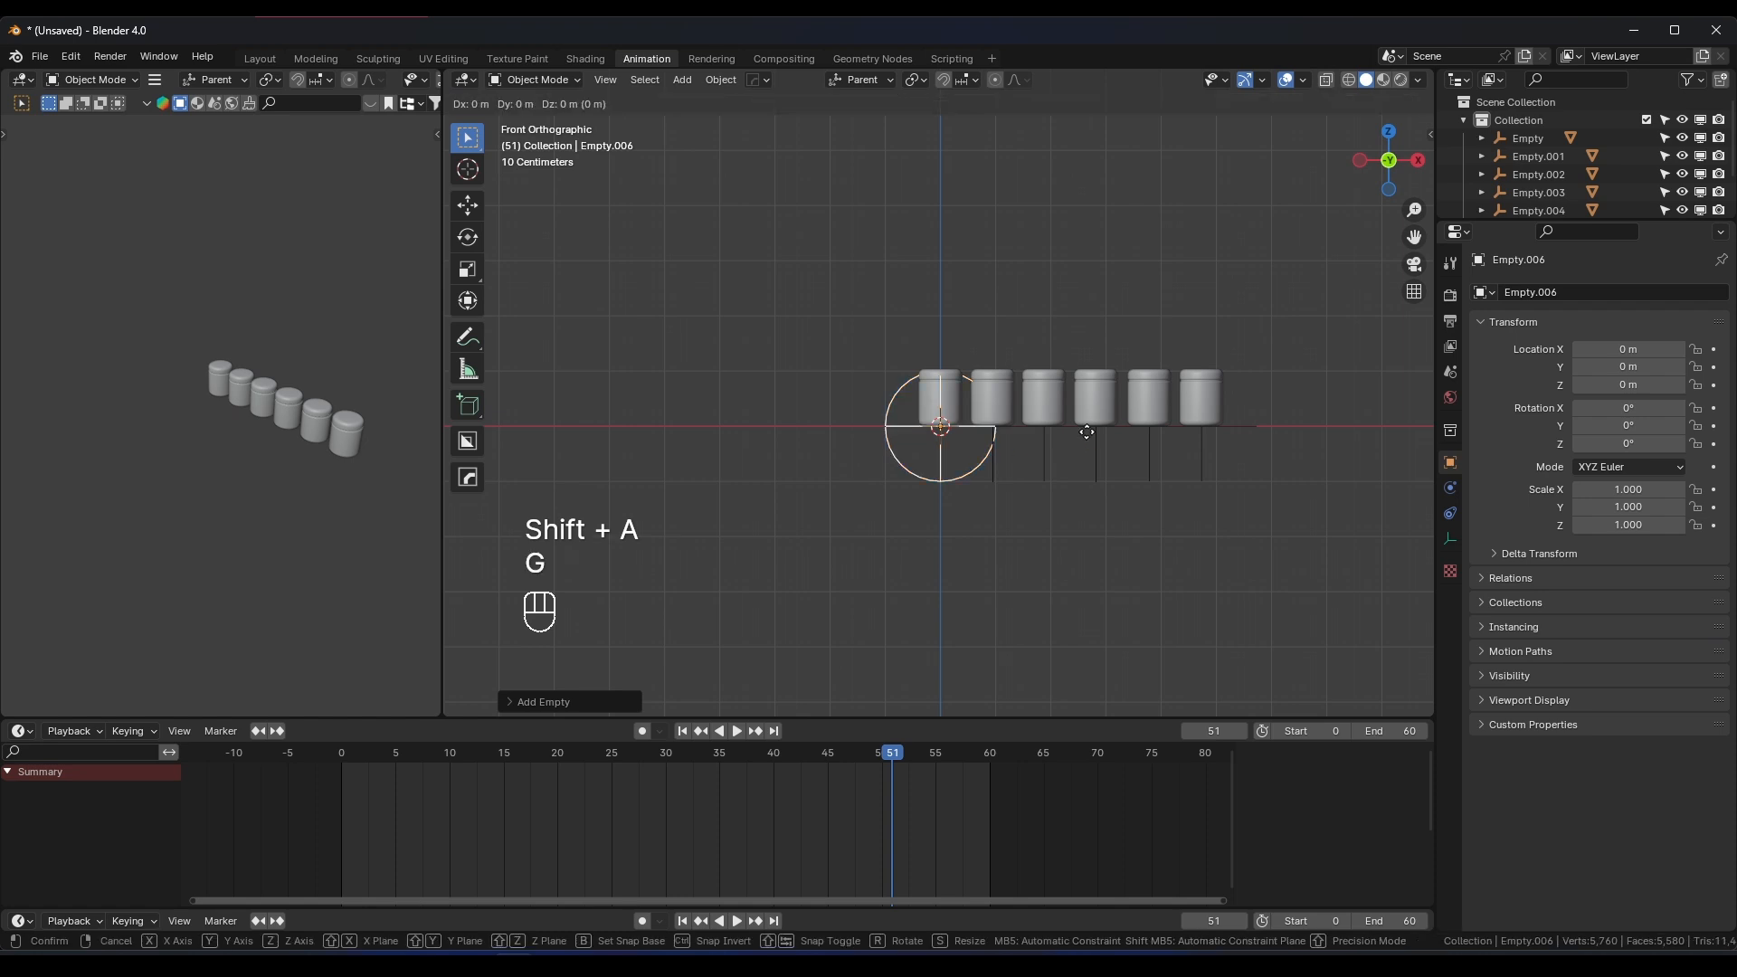
key("x")
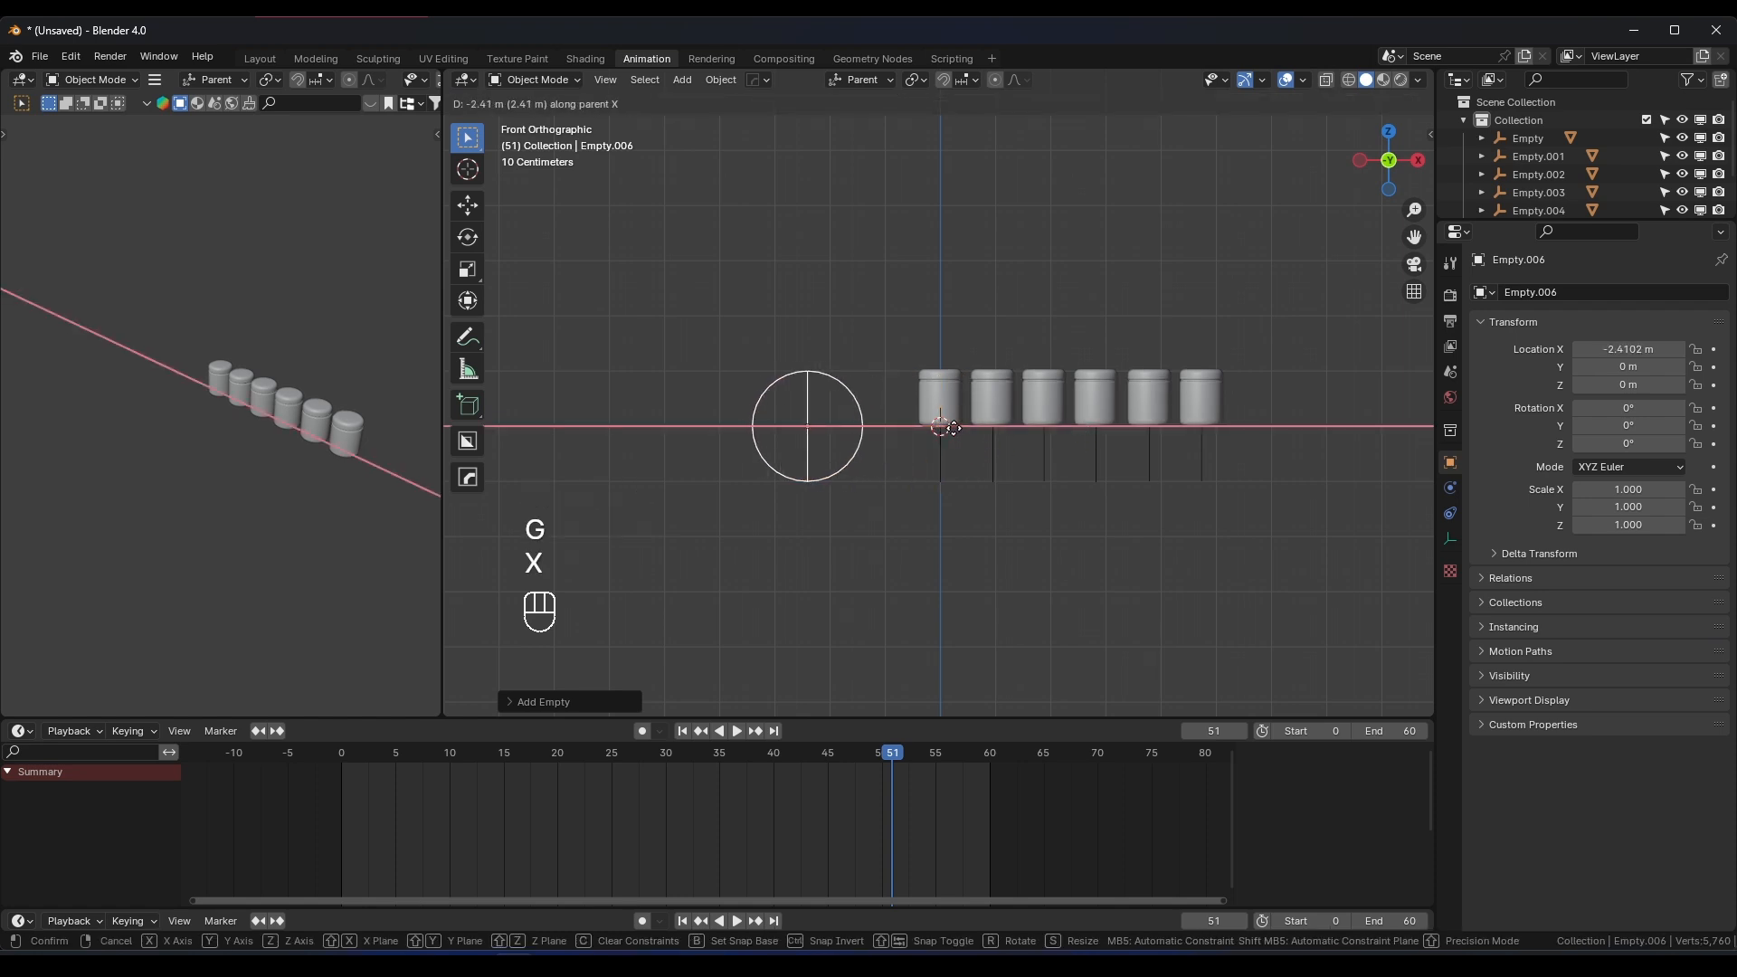
left_click(952, 436)
scroll(1062, 545, "up", 2)
Parent the six jar Empties to the Sphere Empty with Object (Keep Transform) and test-move it to check the link
left_click(1258, 554)
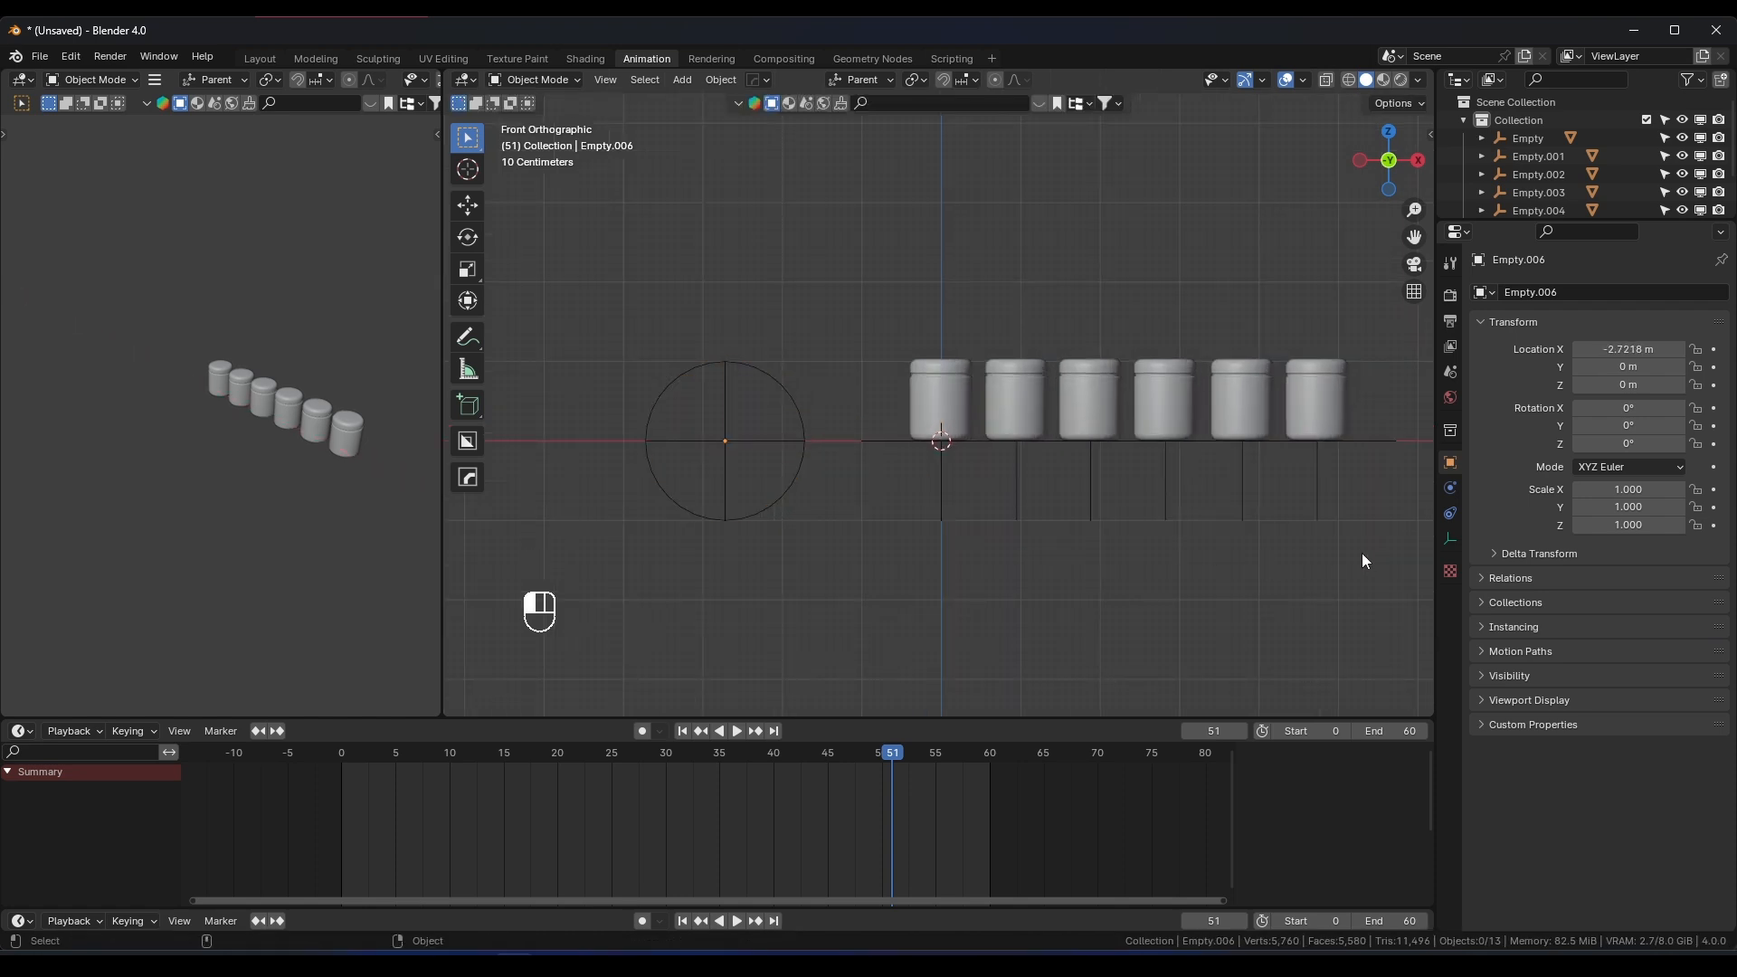
left_click_drag(1362, 555, 898, 481)
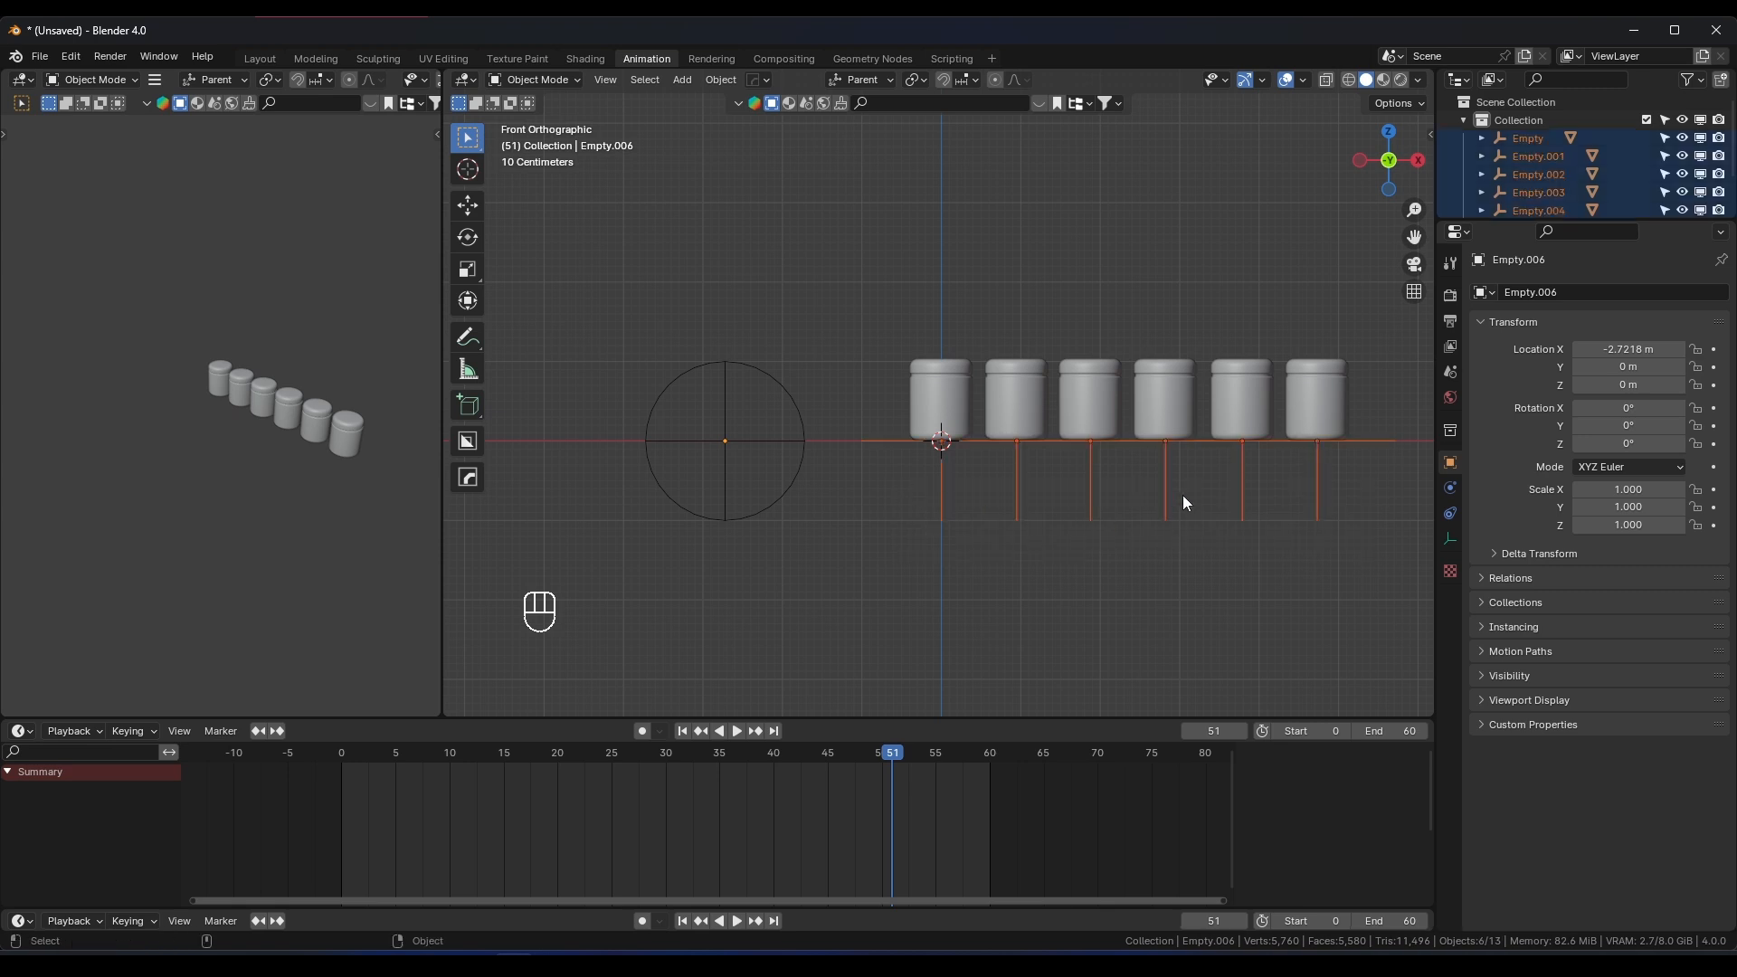
left_click(780, 510, "shift")
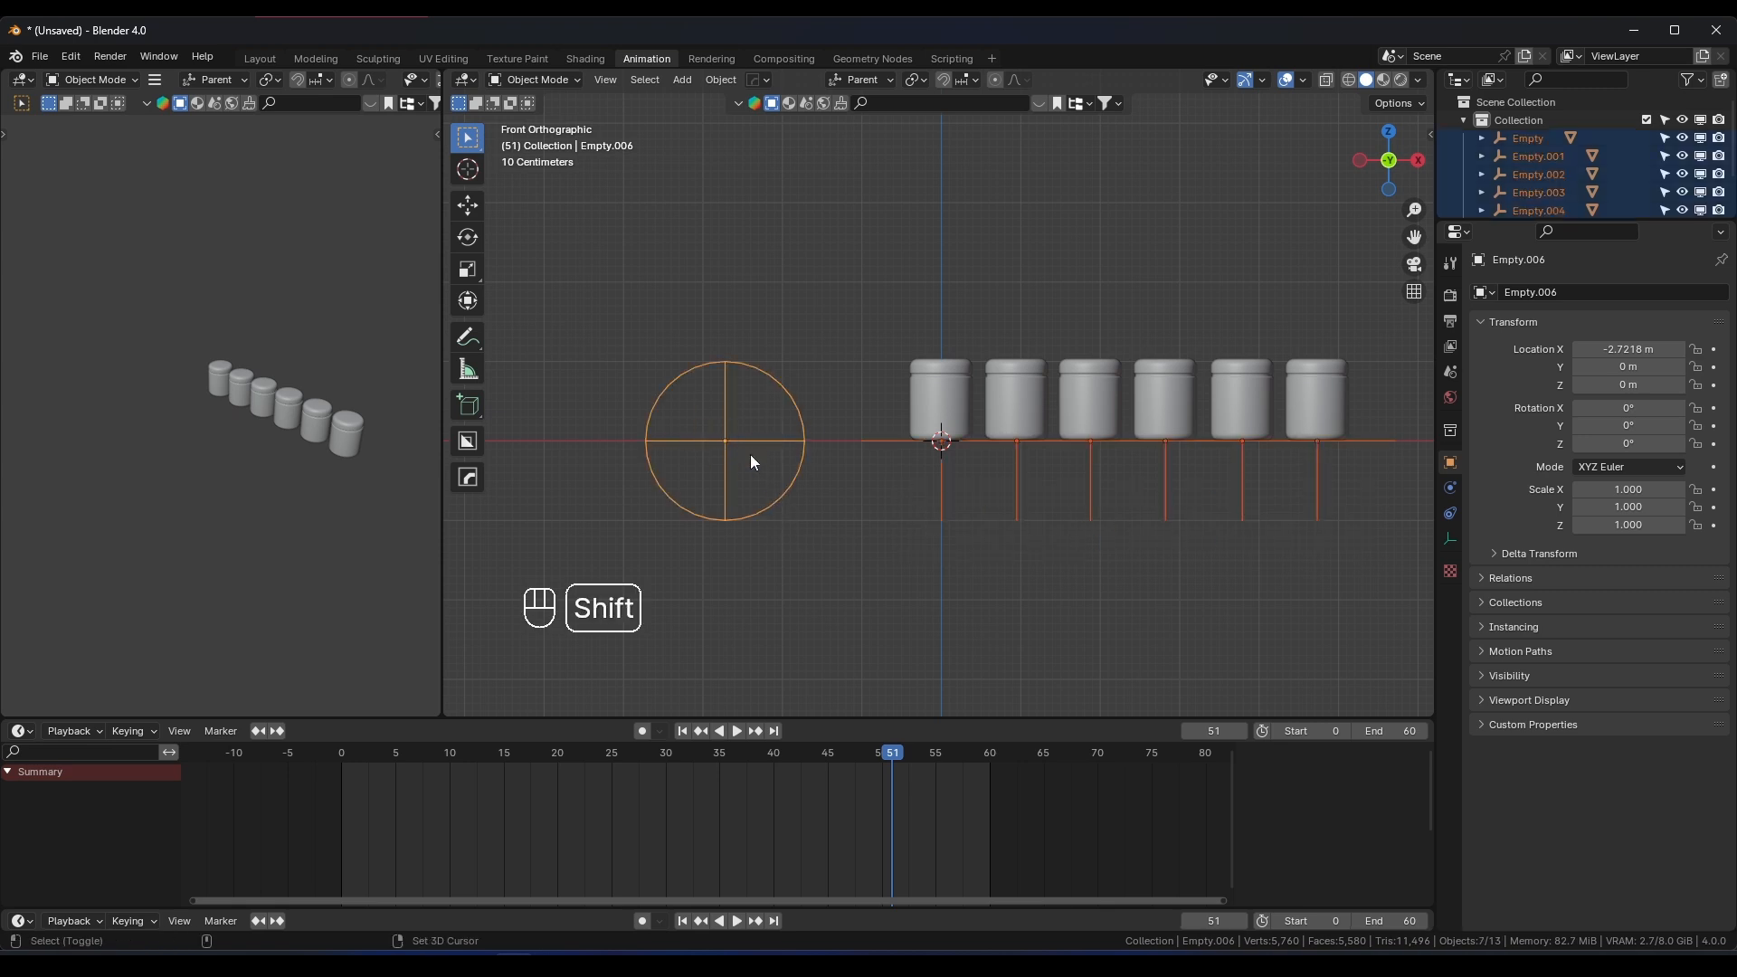
key("ctrl+p")
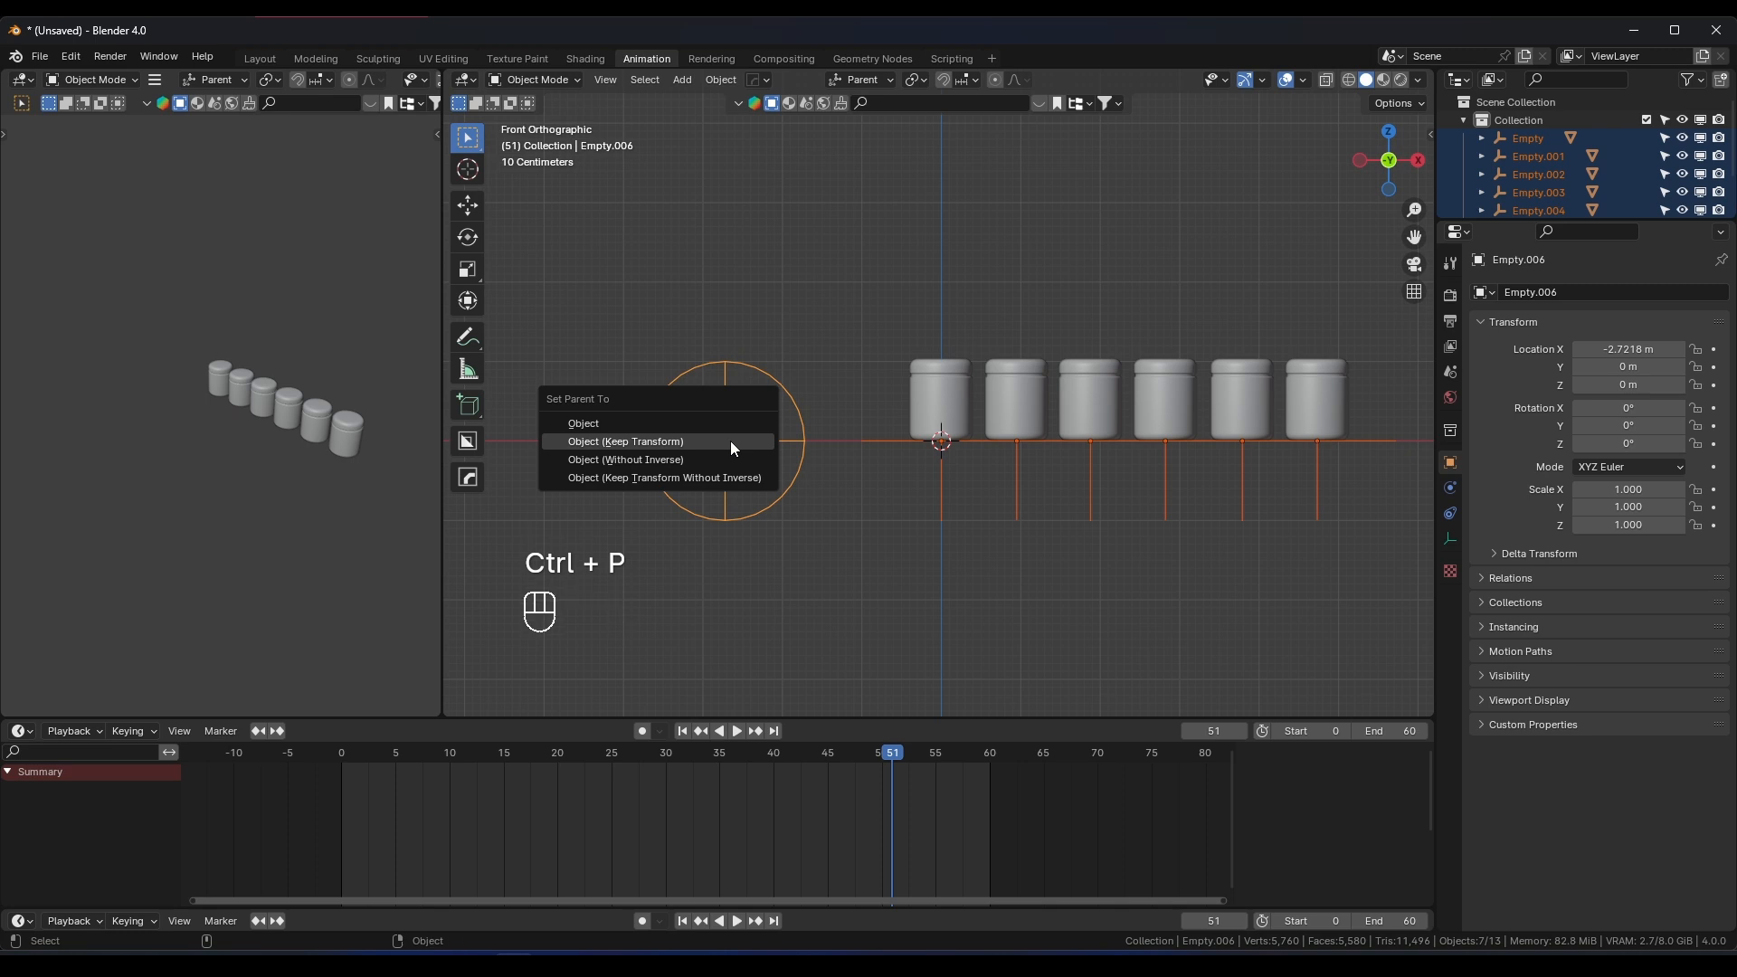
left_click(730, 442)
key("g")
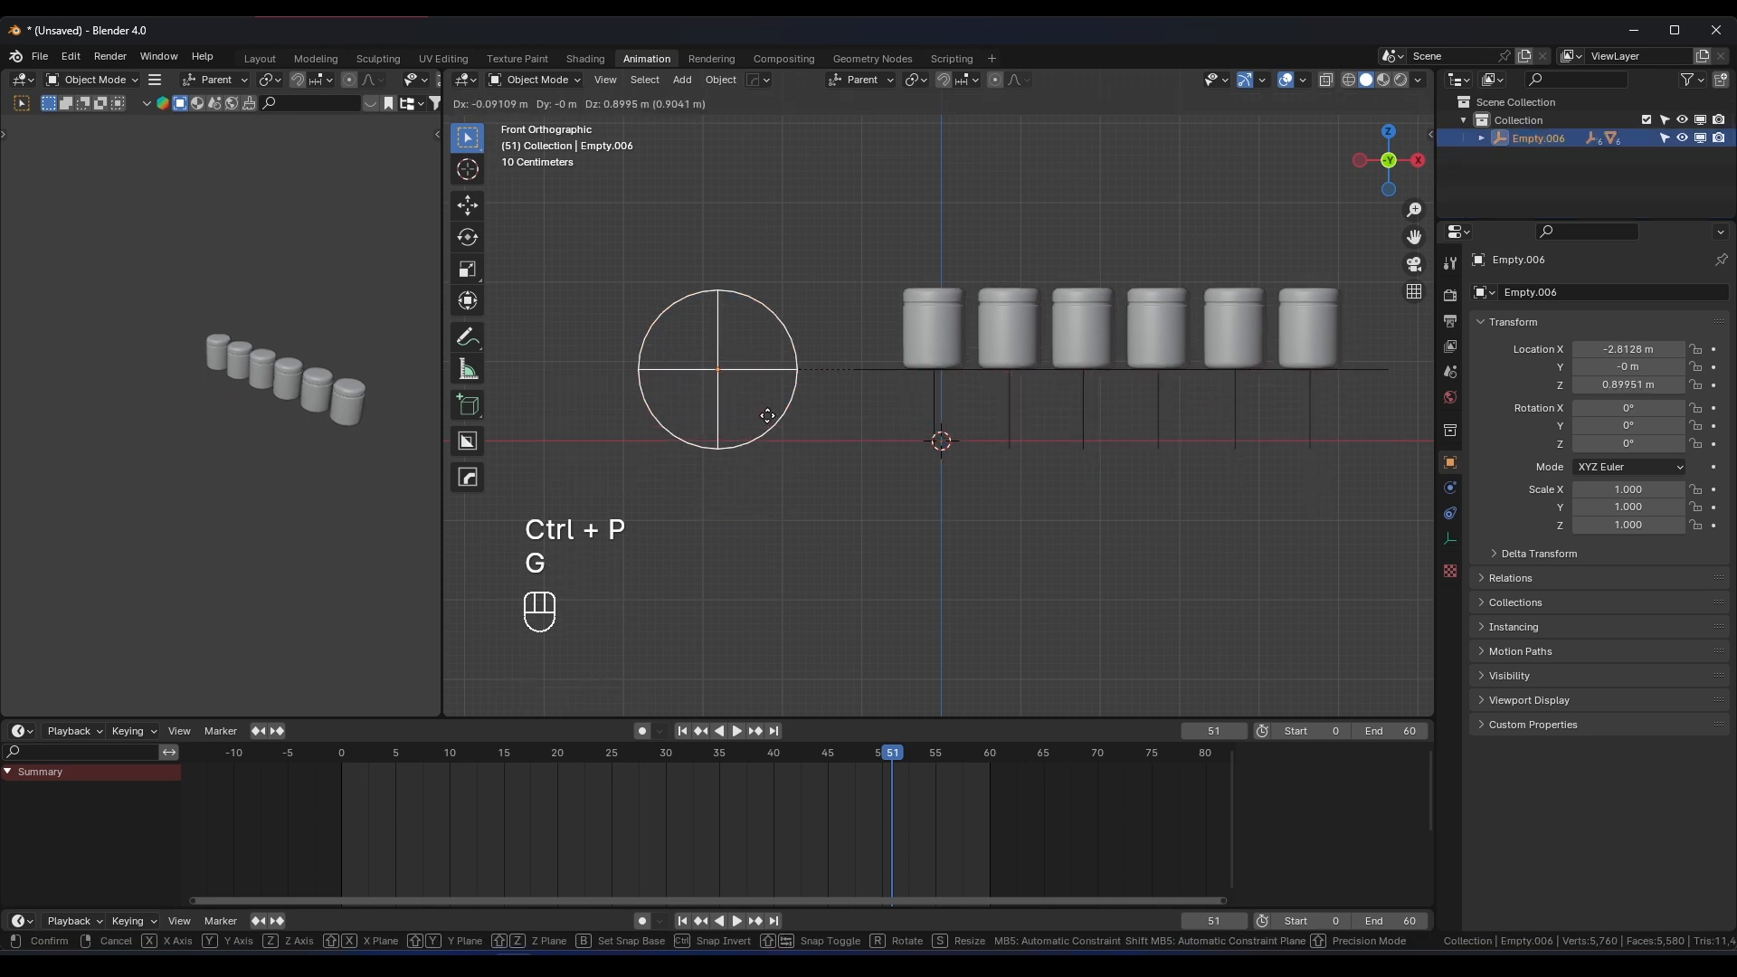
right_click(718, 471)
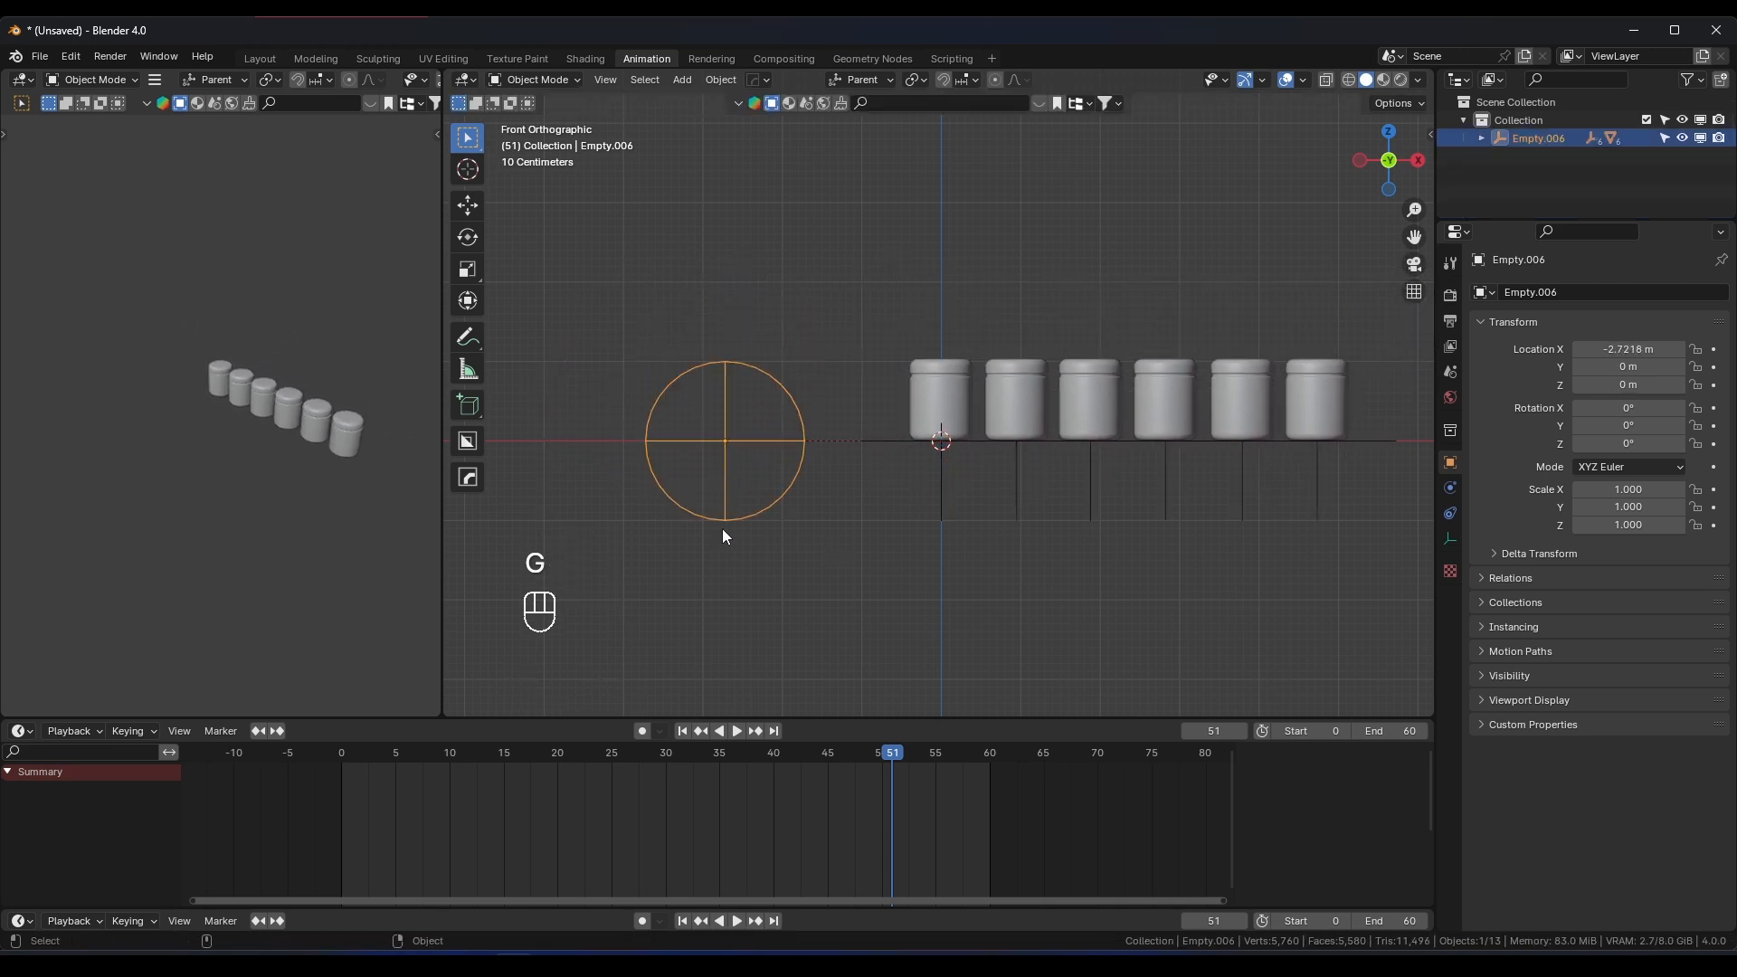
Go back to frame 0, add a Camera and move it along Y to about -18.5 m, in front of the jars
left_click_drag(474, 767, 318, 753)
scroll(944, 430, "down", 6)
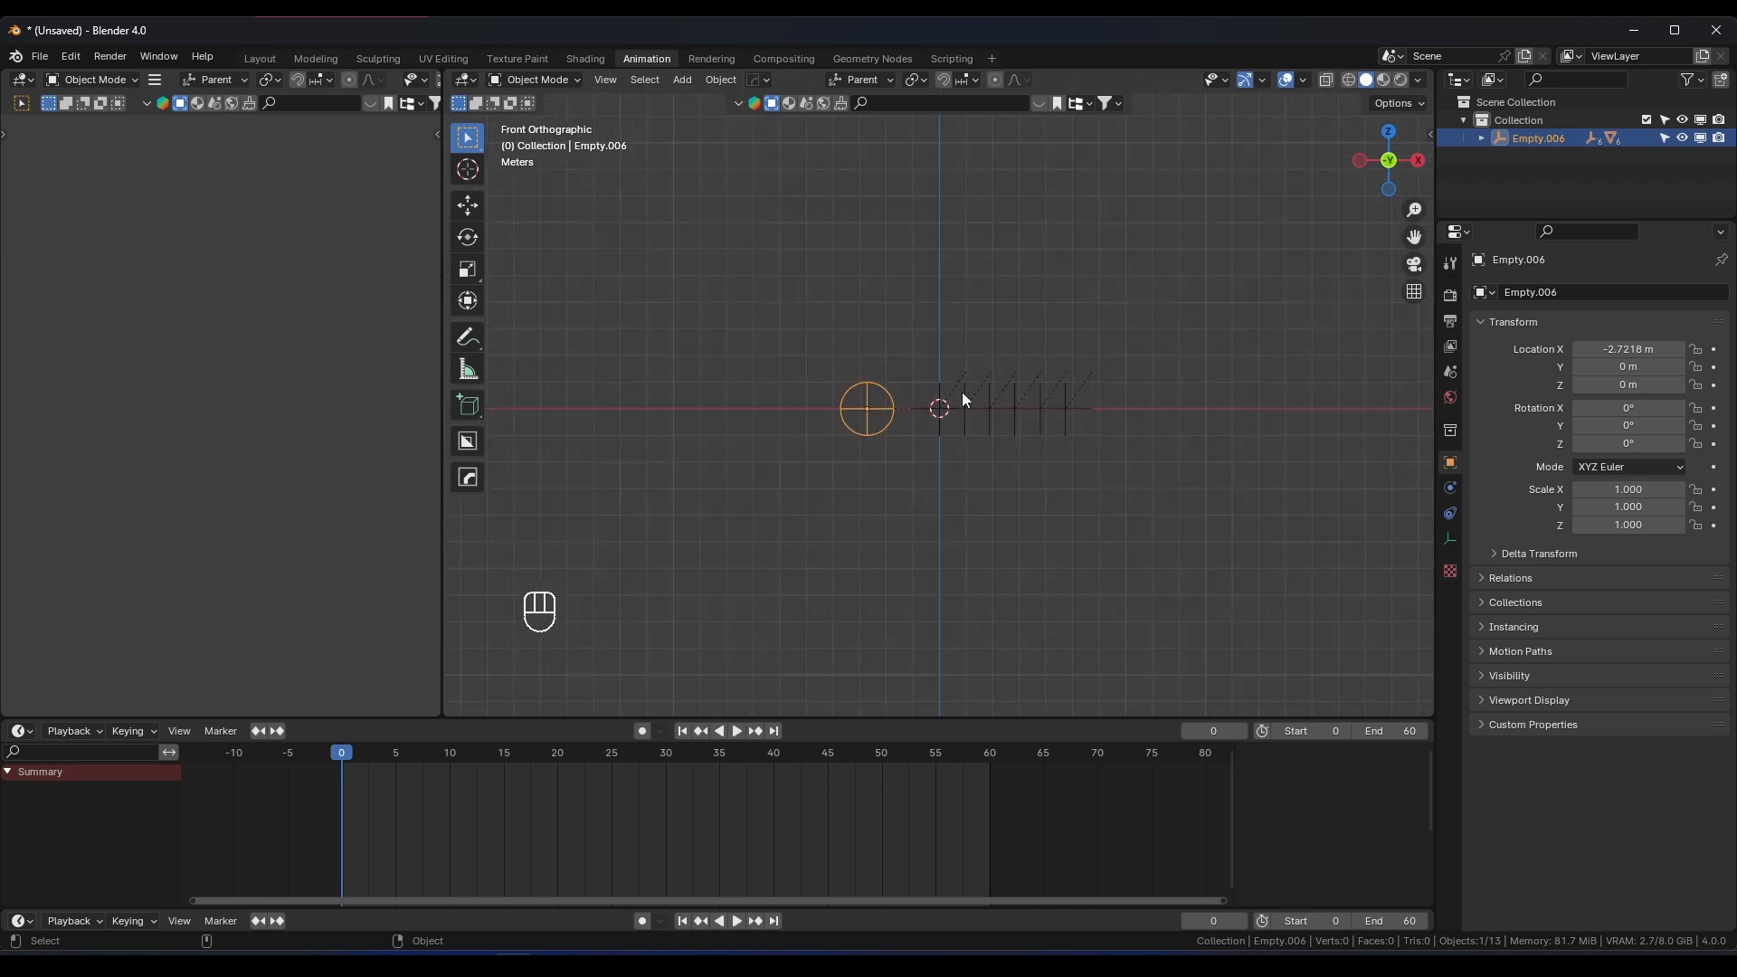
key("shift+a")
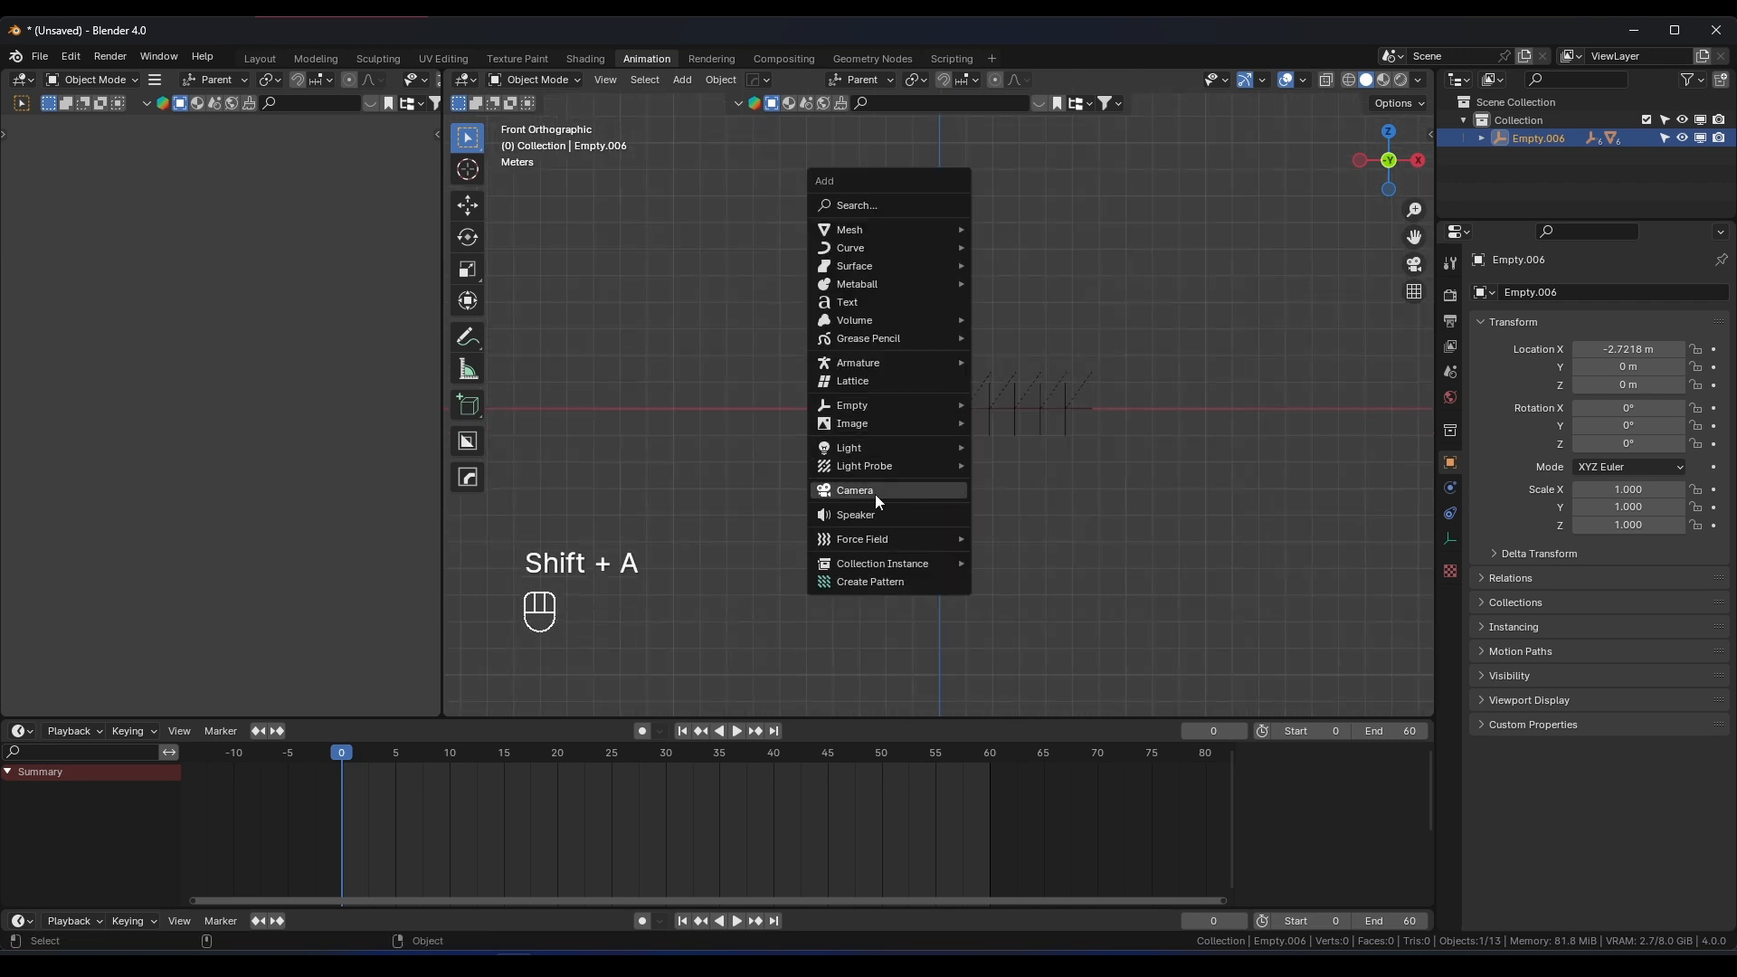
left_click(876, 494)
middle_click_drag(991, 363, 995, 398)
key("g")
key("y")
left_click(648, 497)
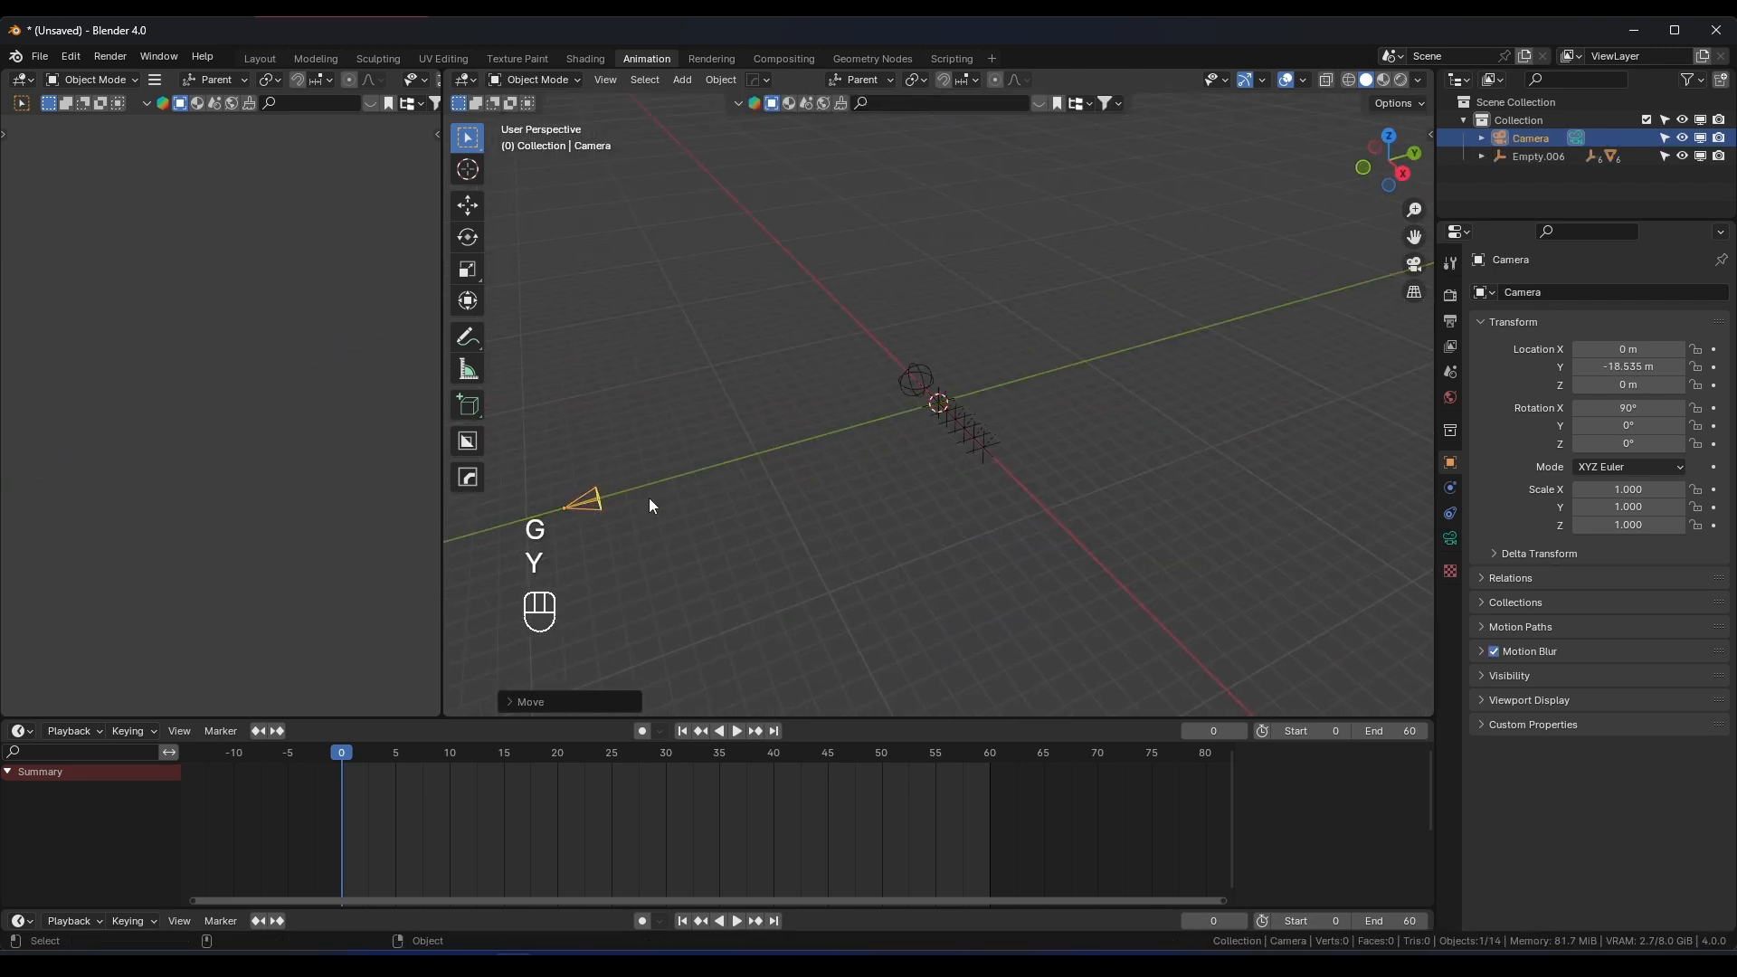
Show the camera view in the second viewport, set the camera's Passepartout to 1.000 and widen that viewport
scroll(817, 465, "up", 2)
left_click(1450, 540)
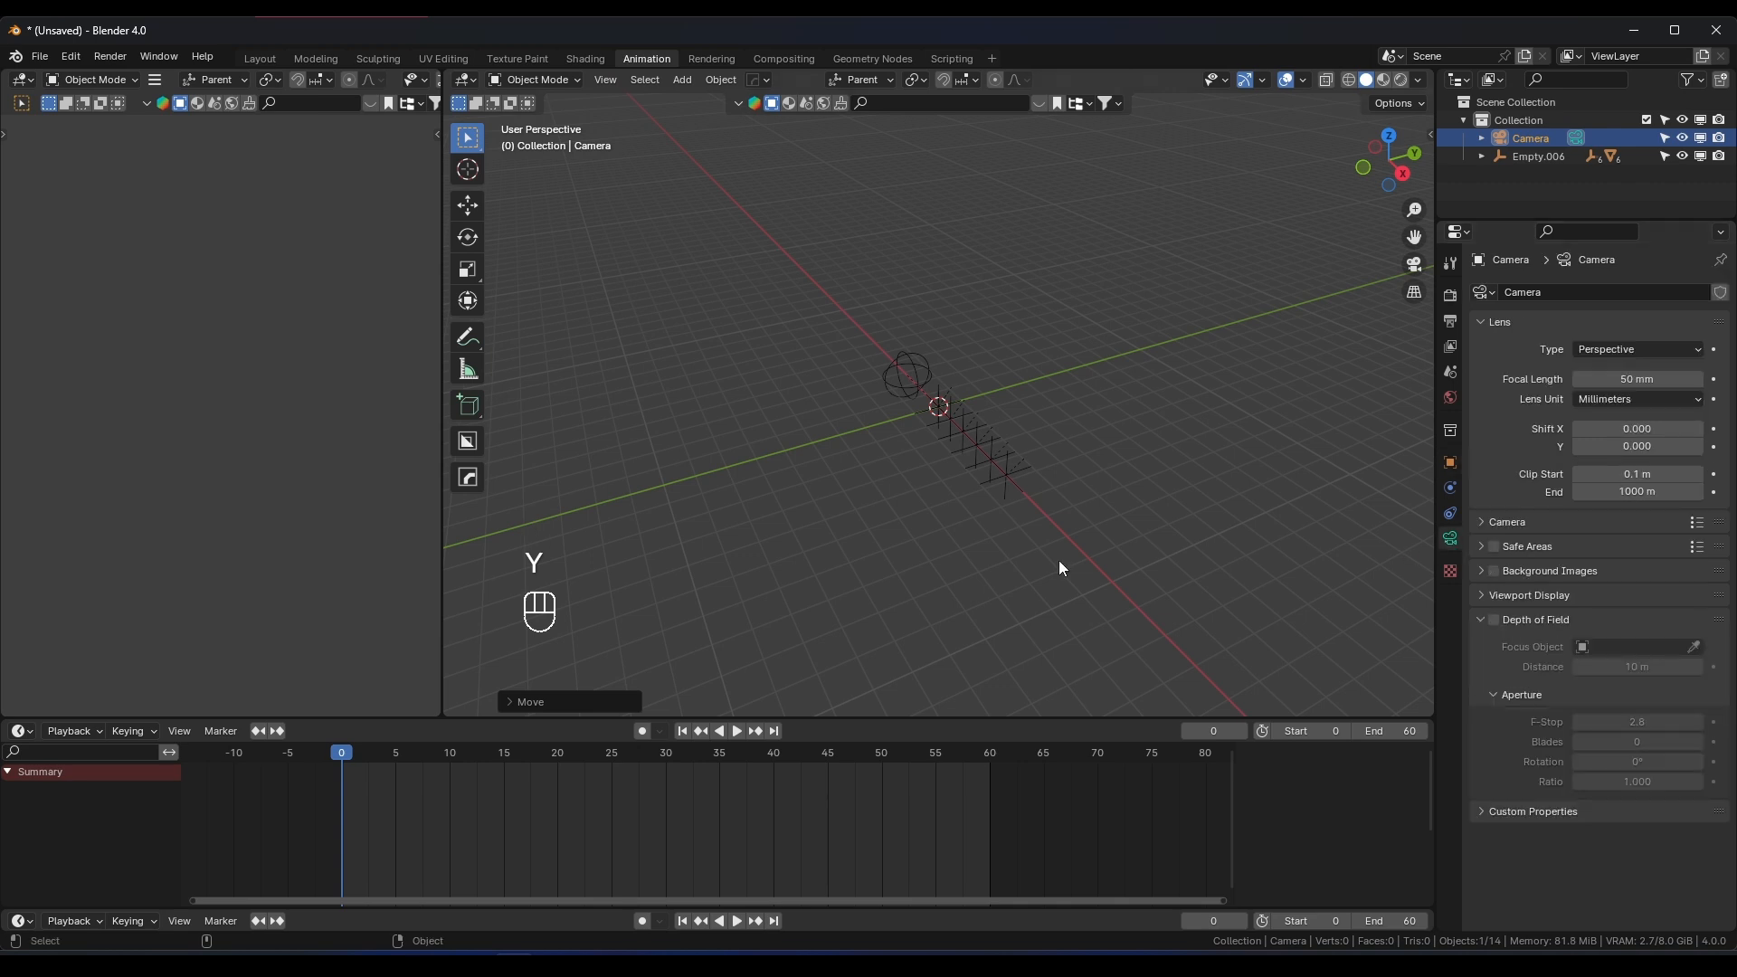
key("KP_0")
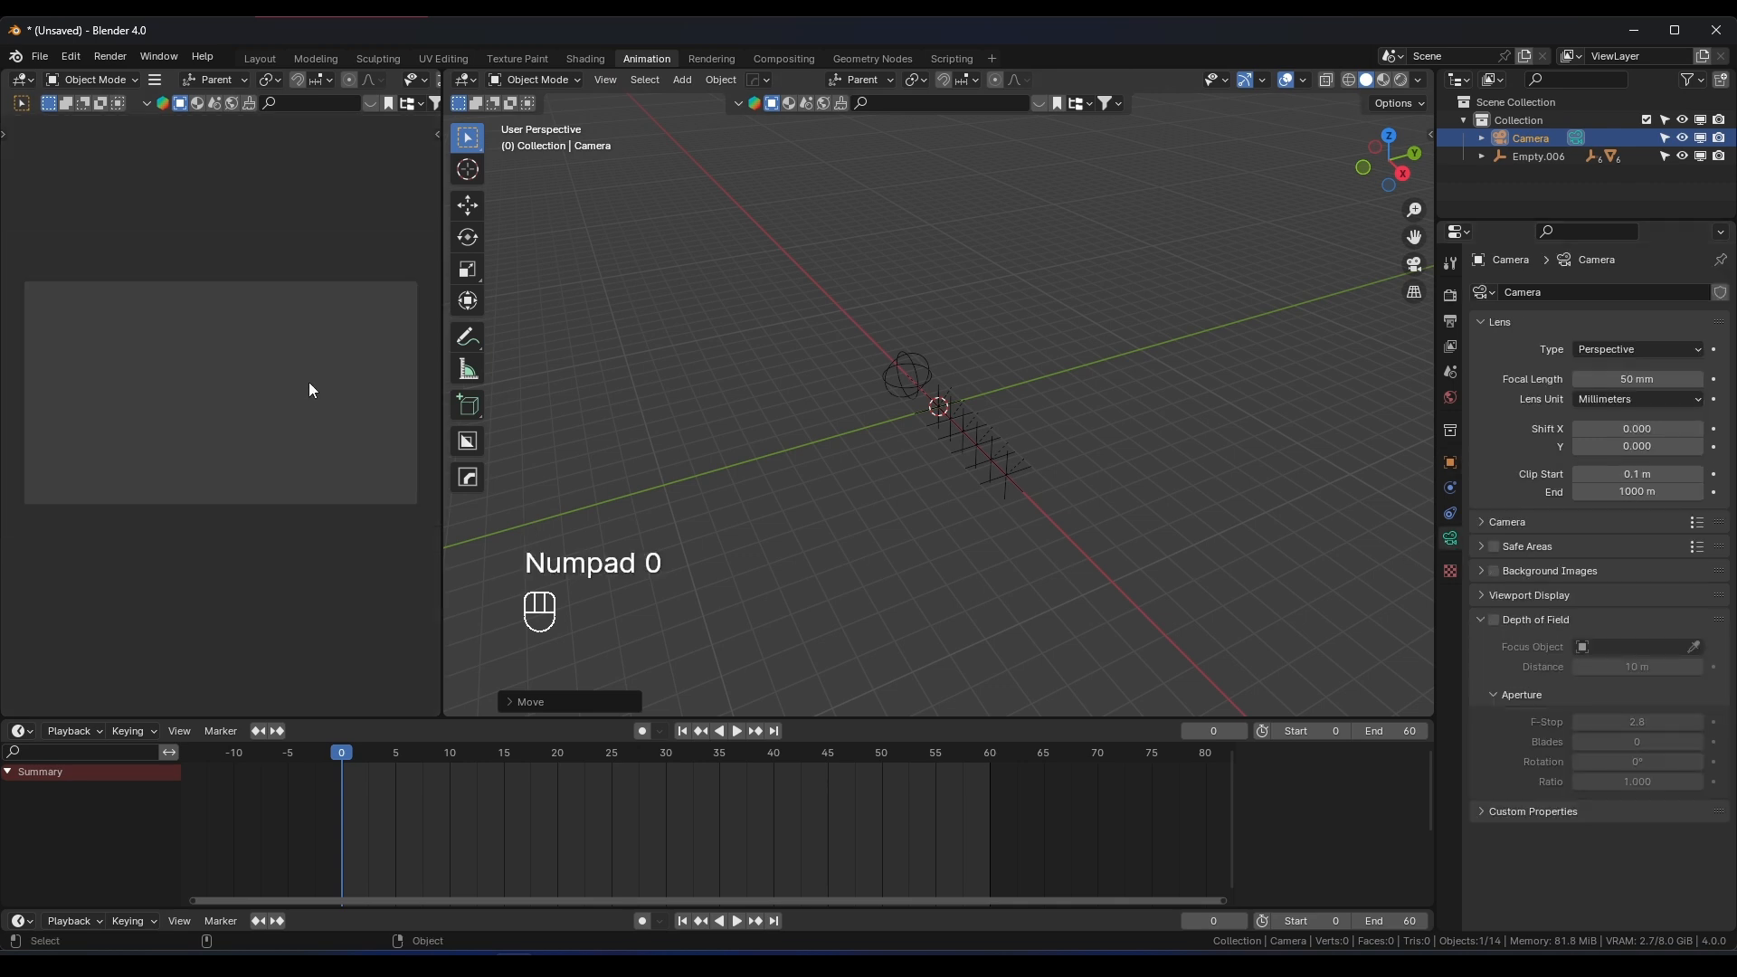
left_click(1519, 595)
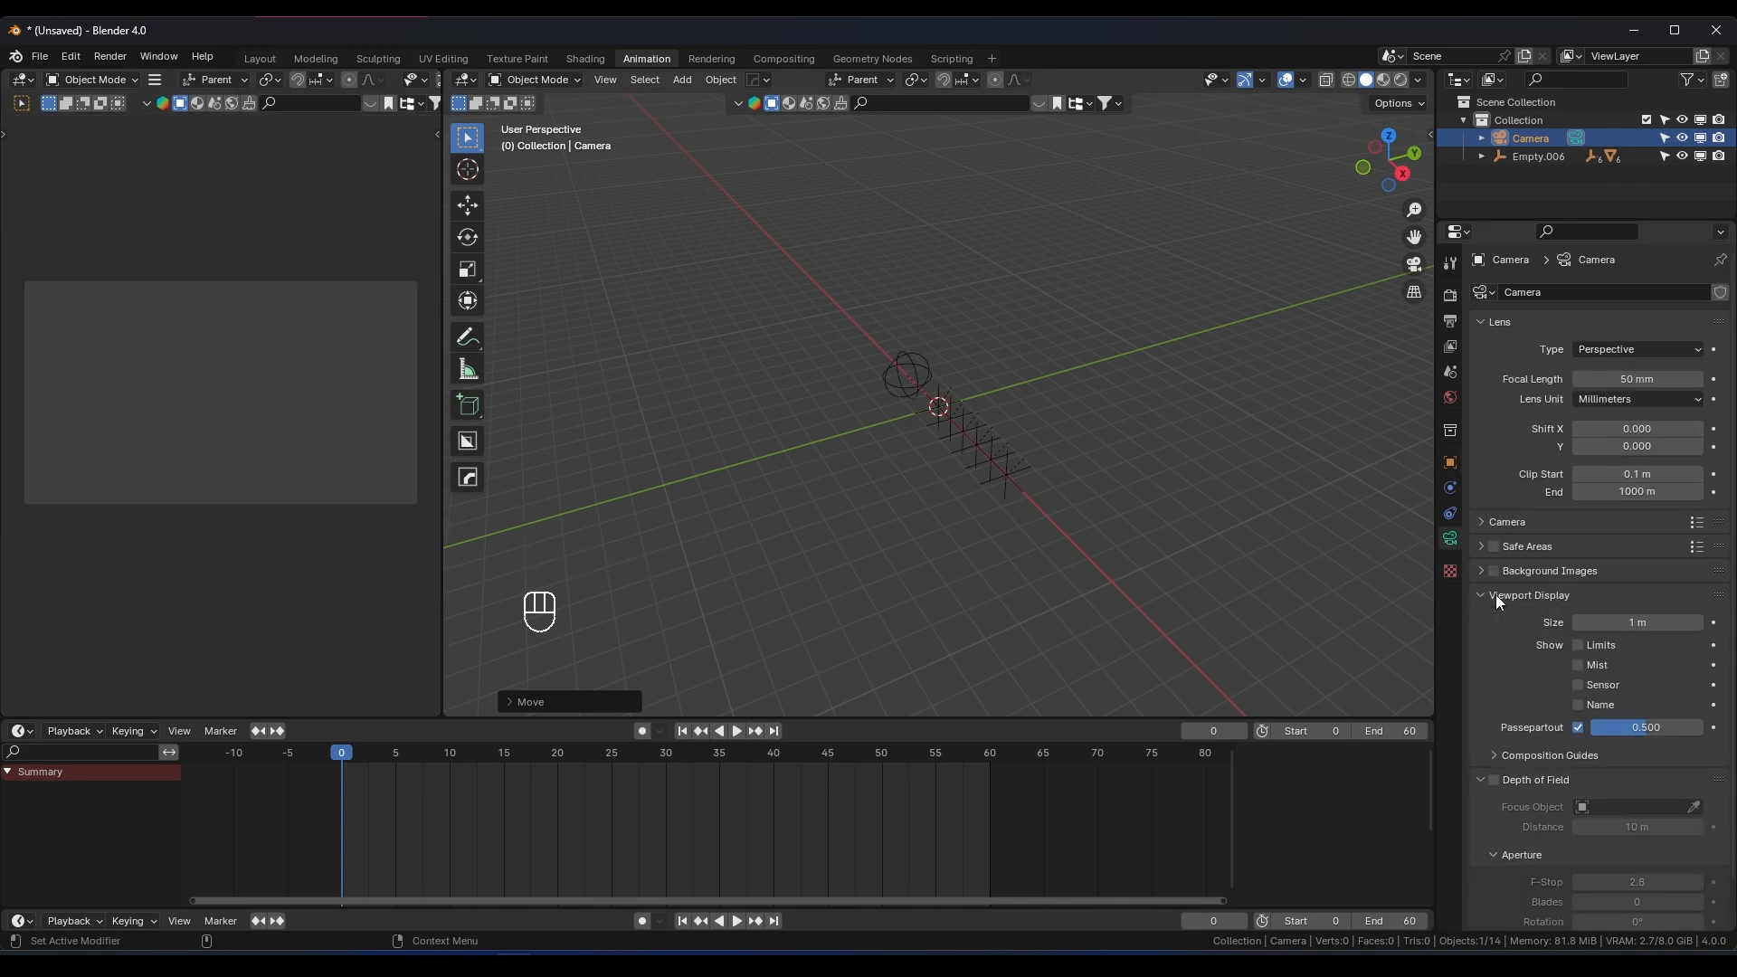
left_click_drag(1634, 727, 1700, 728)
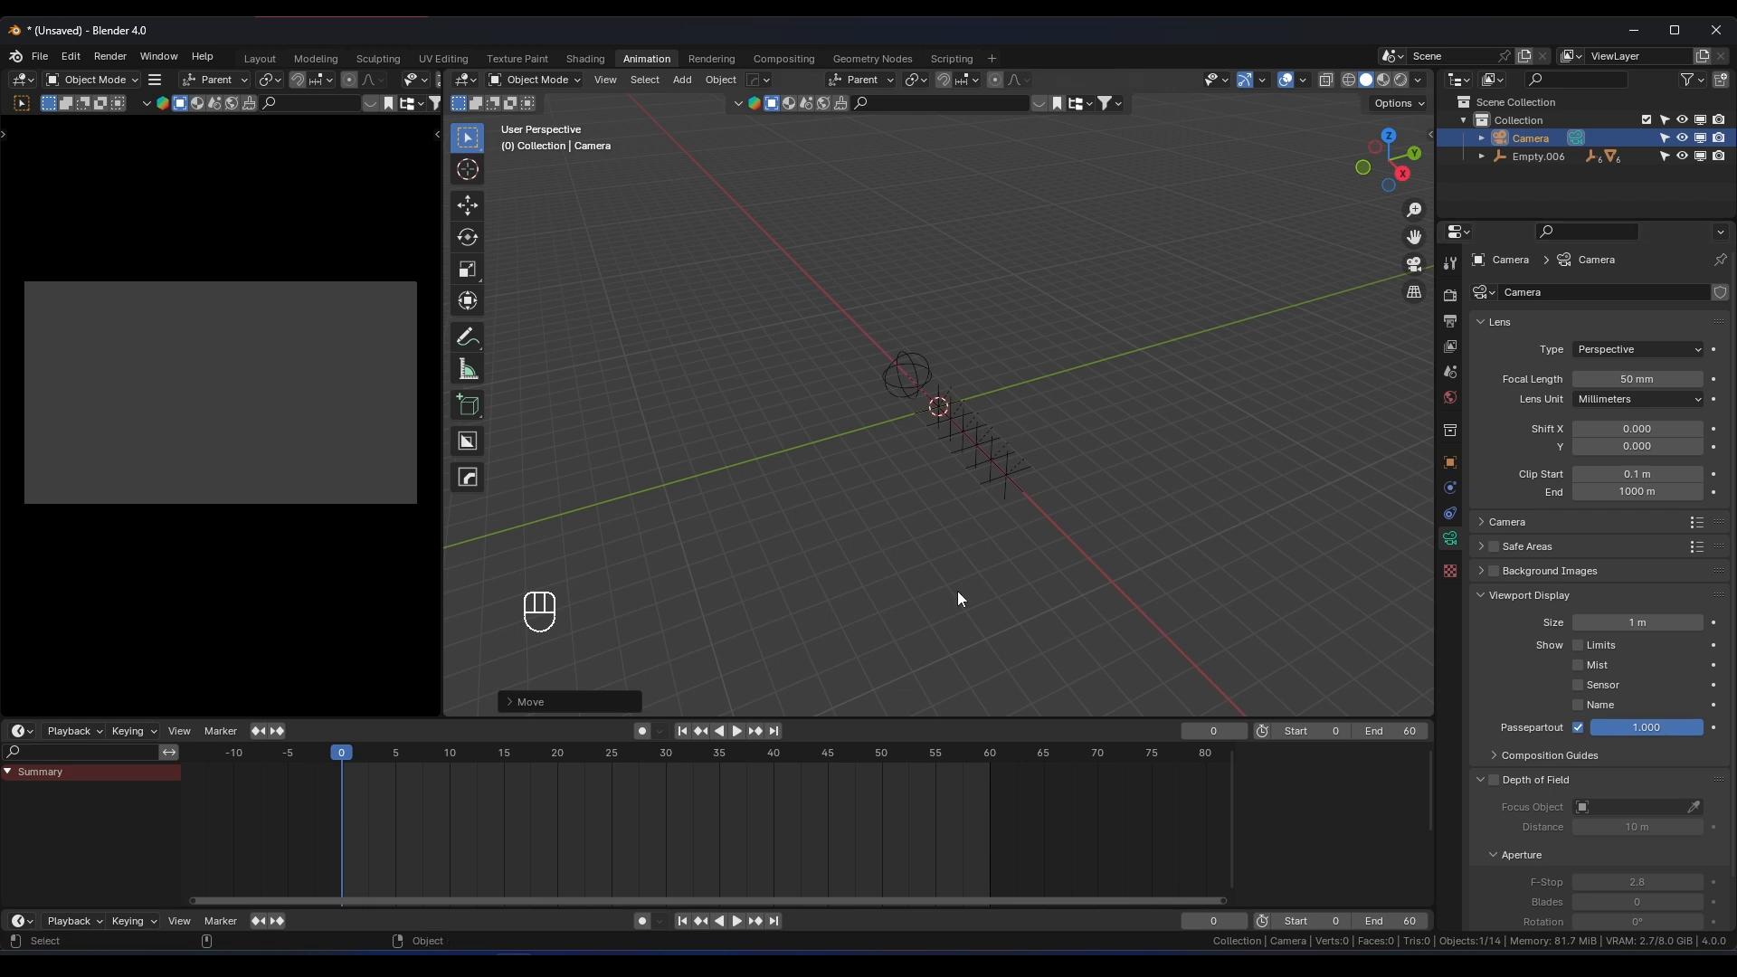
left_click_drag(444, 388, 543, 412)
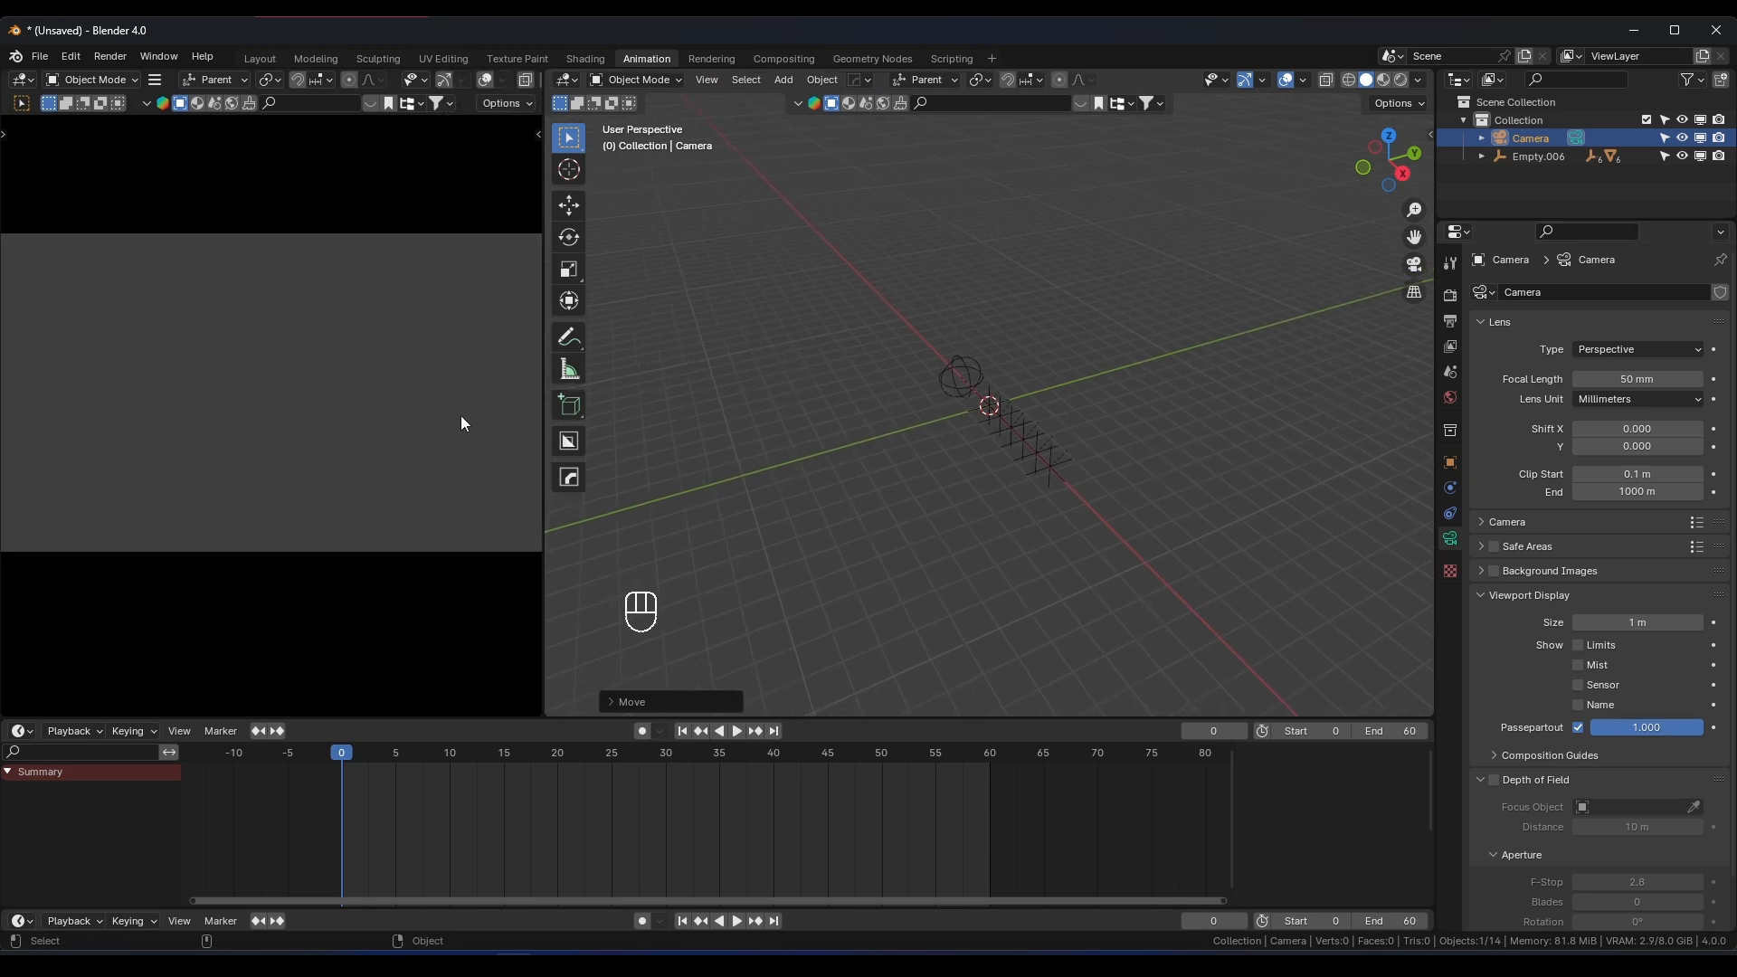
middle_click_drag(843, 496, 490, 372)
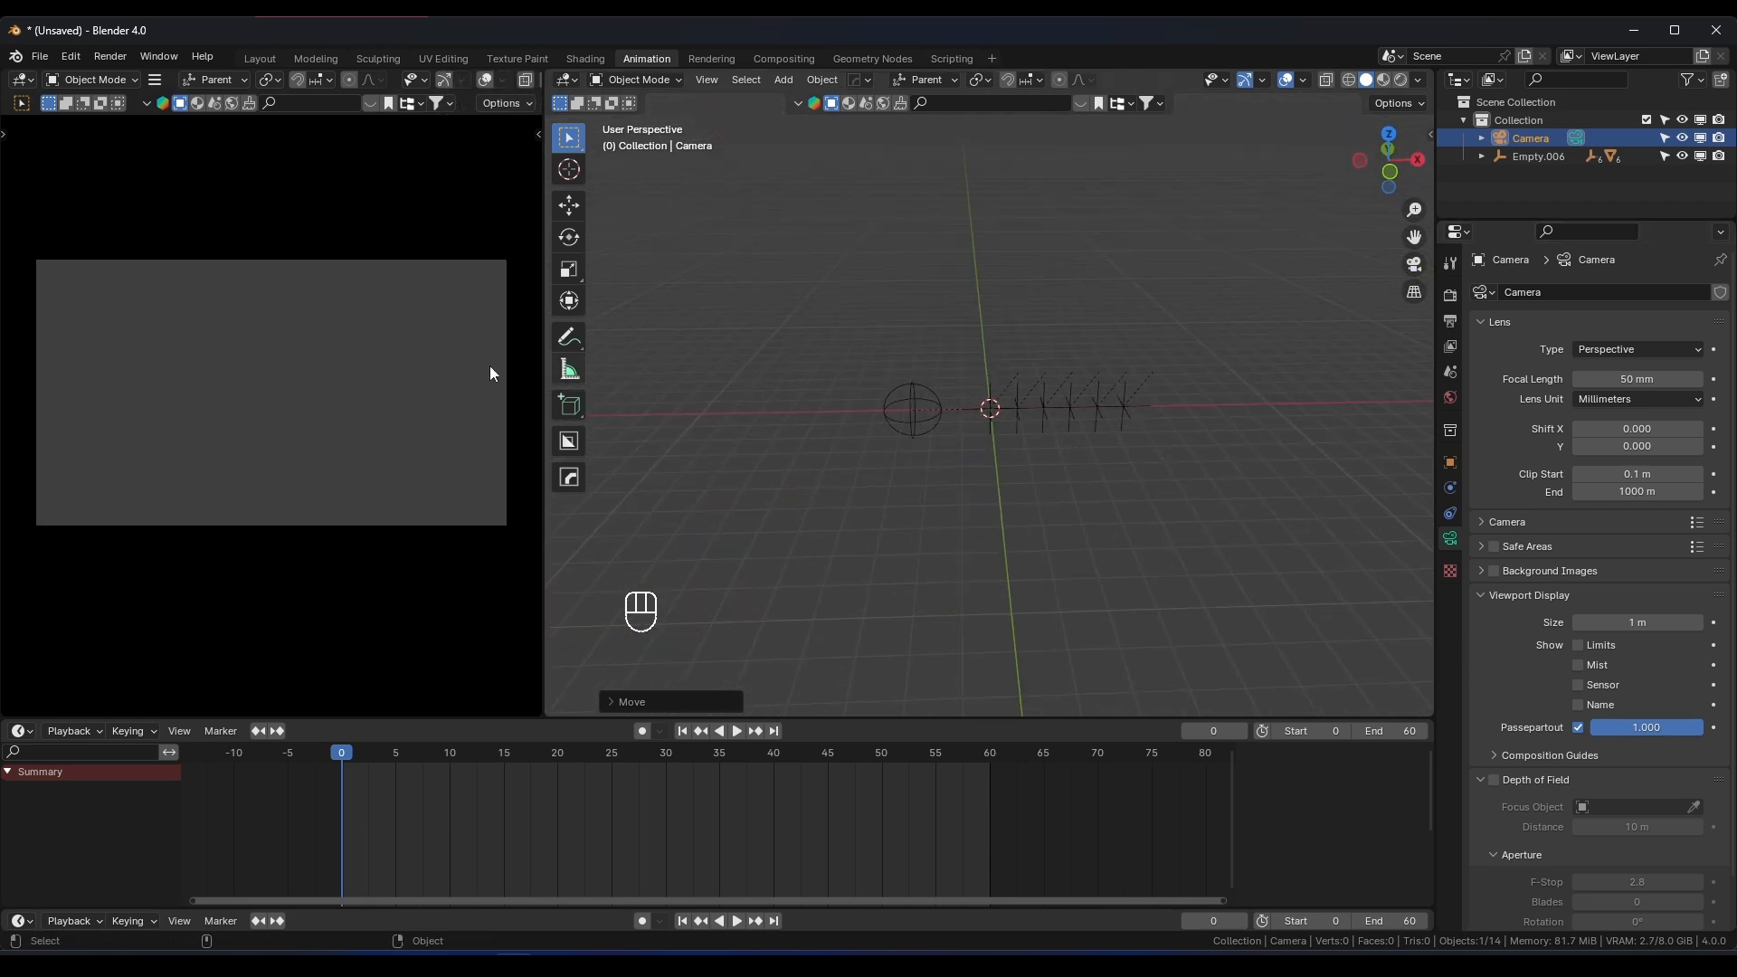
Preview the jars' landing through the camera up to frame 52 and move the camera along Y closer to them
key("space")
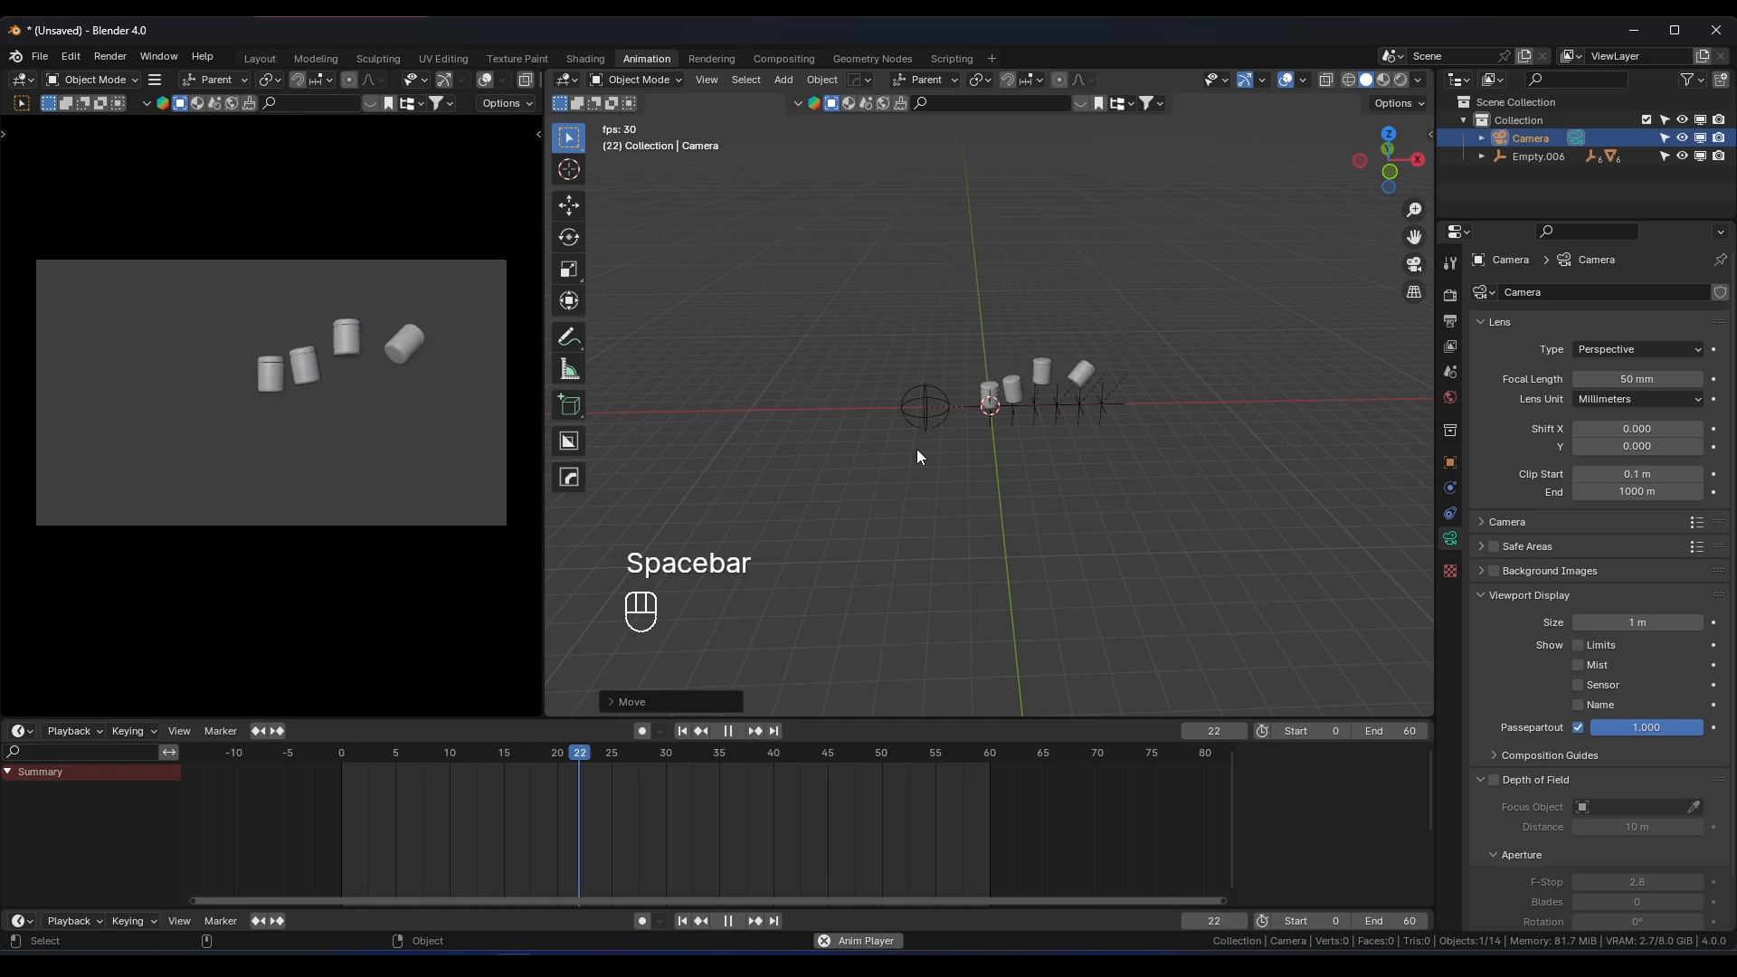
key("space")
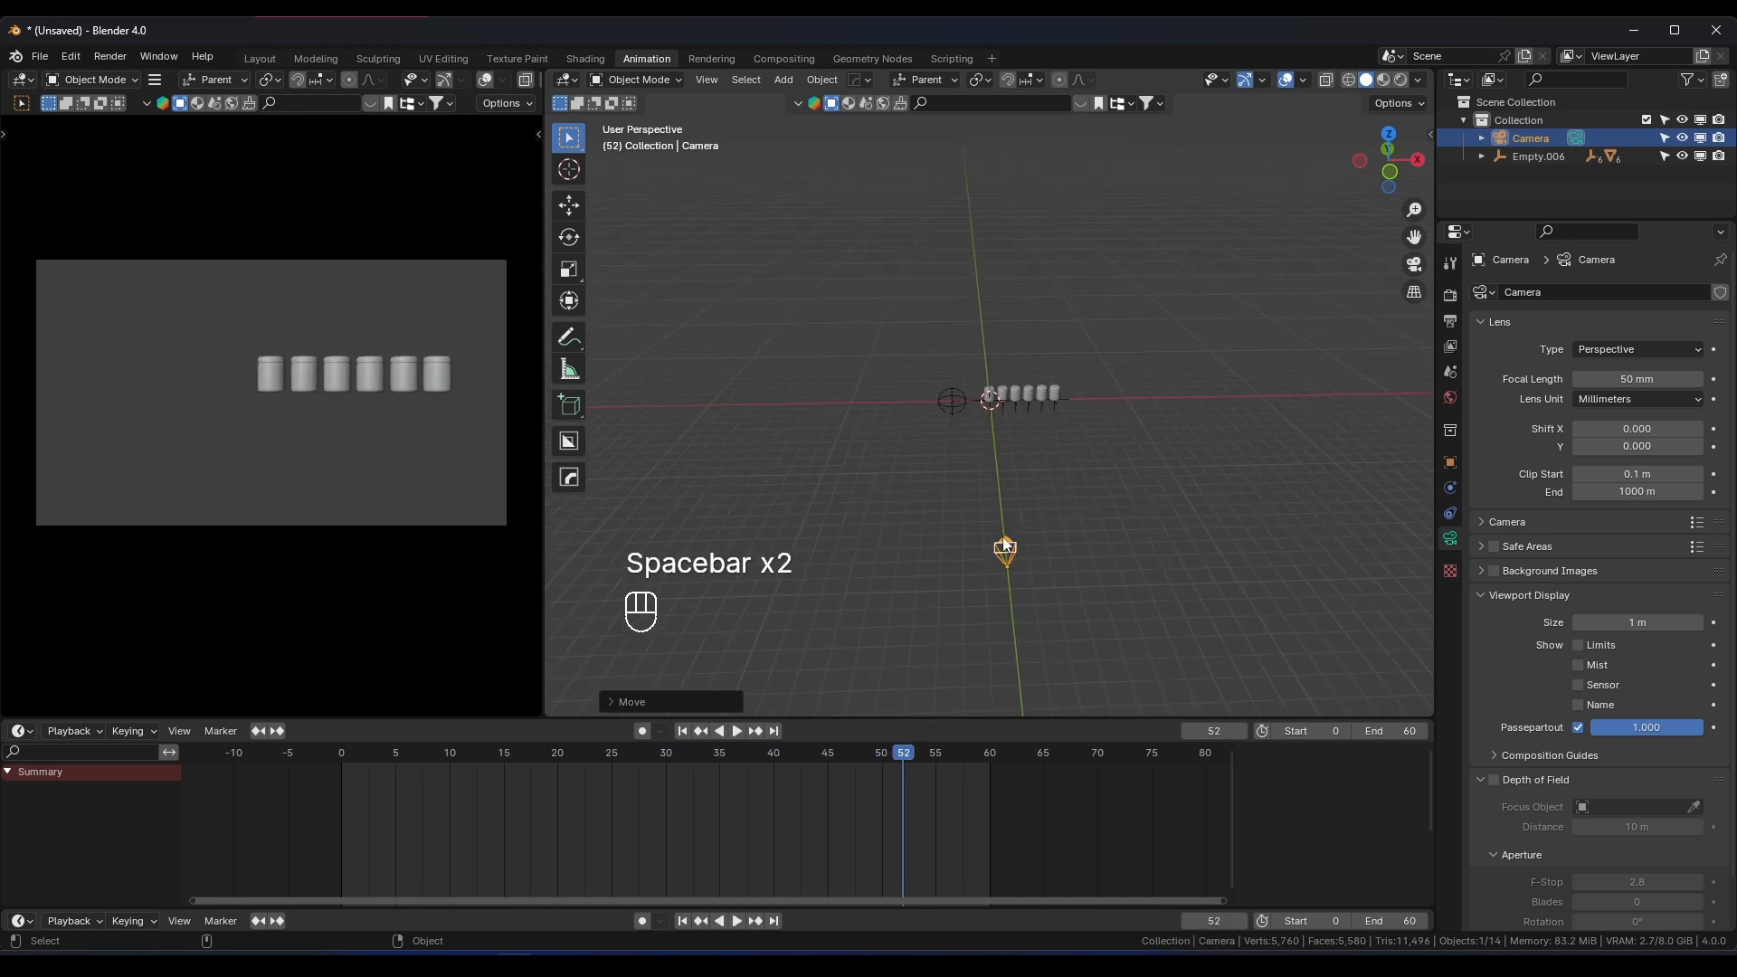
scroll(1042, 513, "down", 2)
key("g")
key("y")
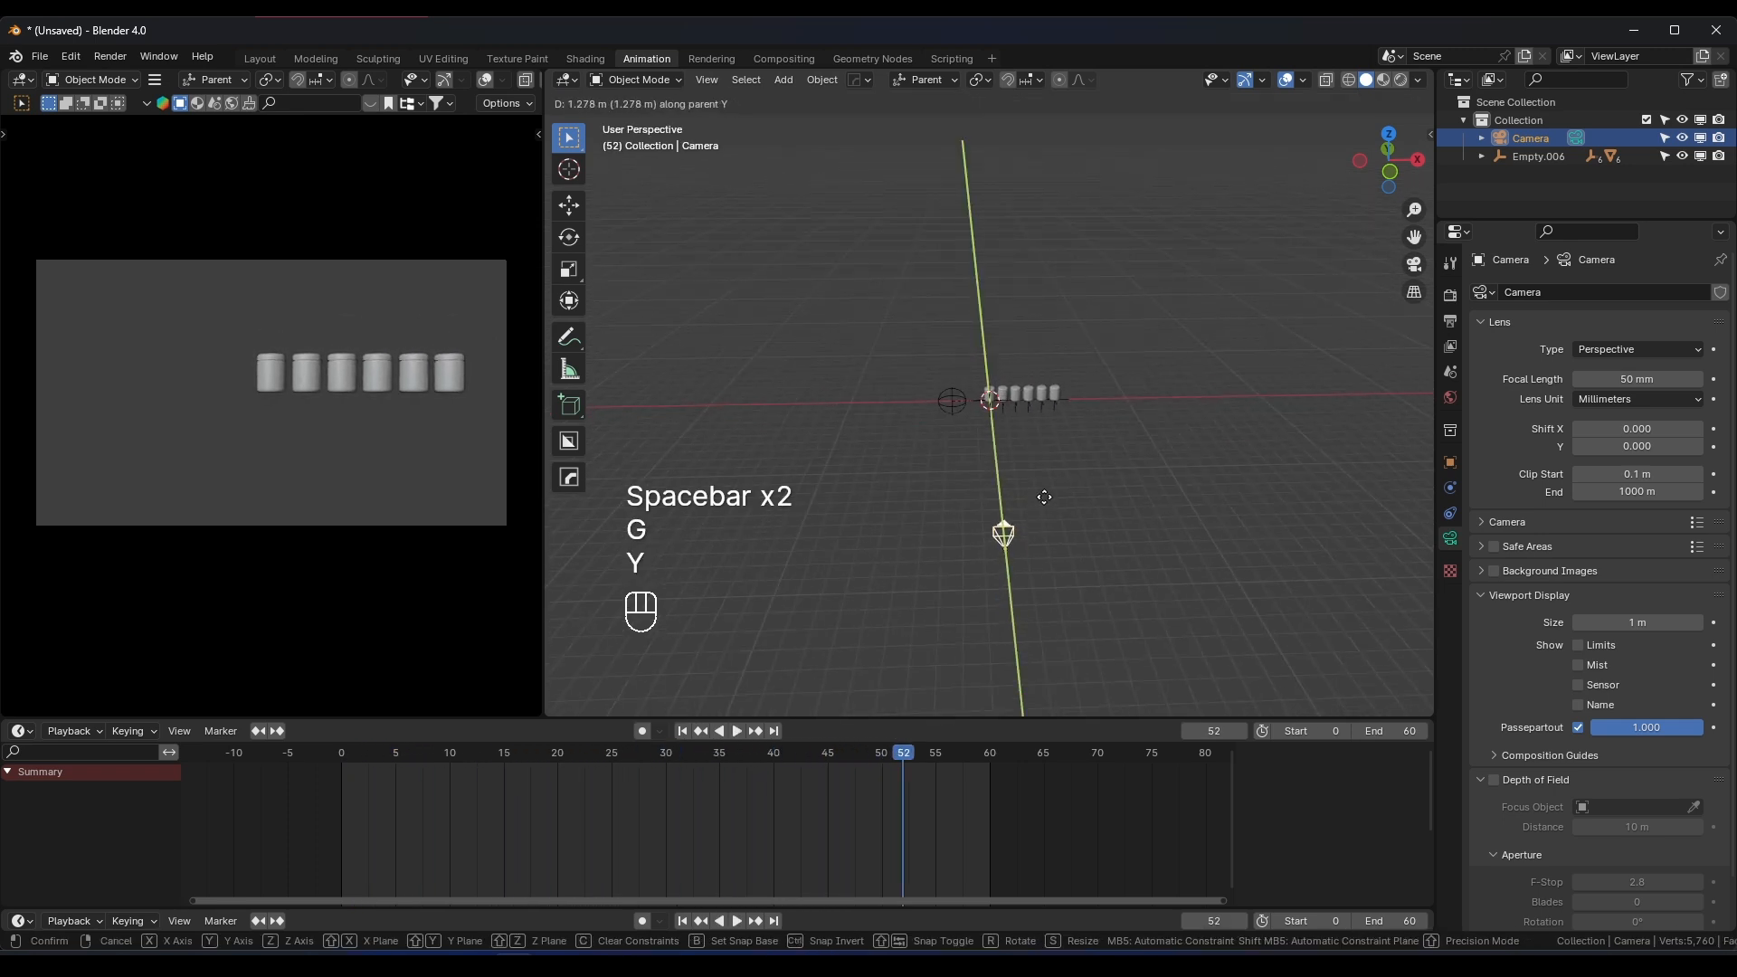
left_click(1049, 420)
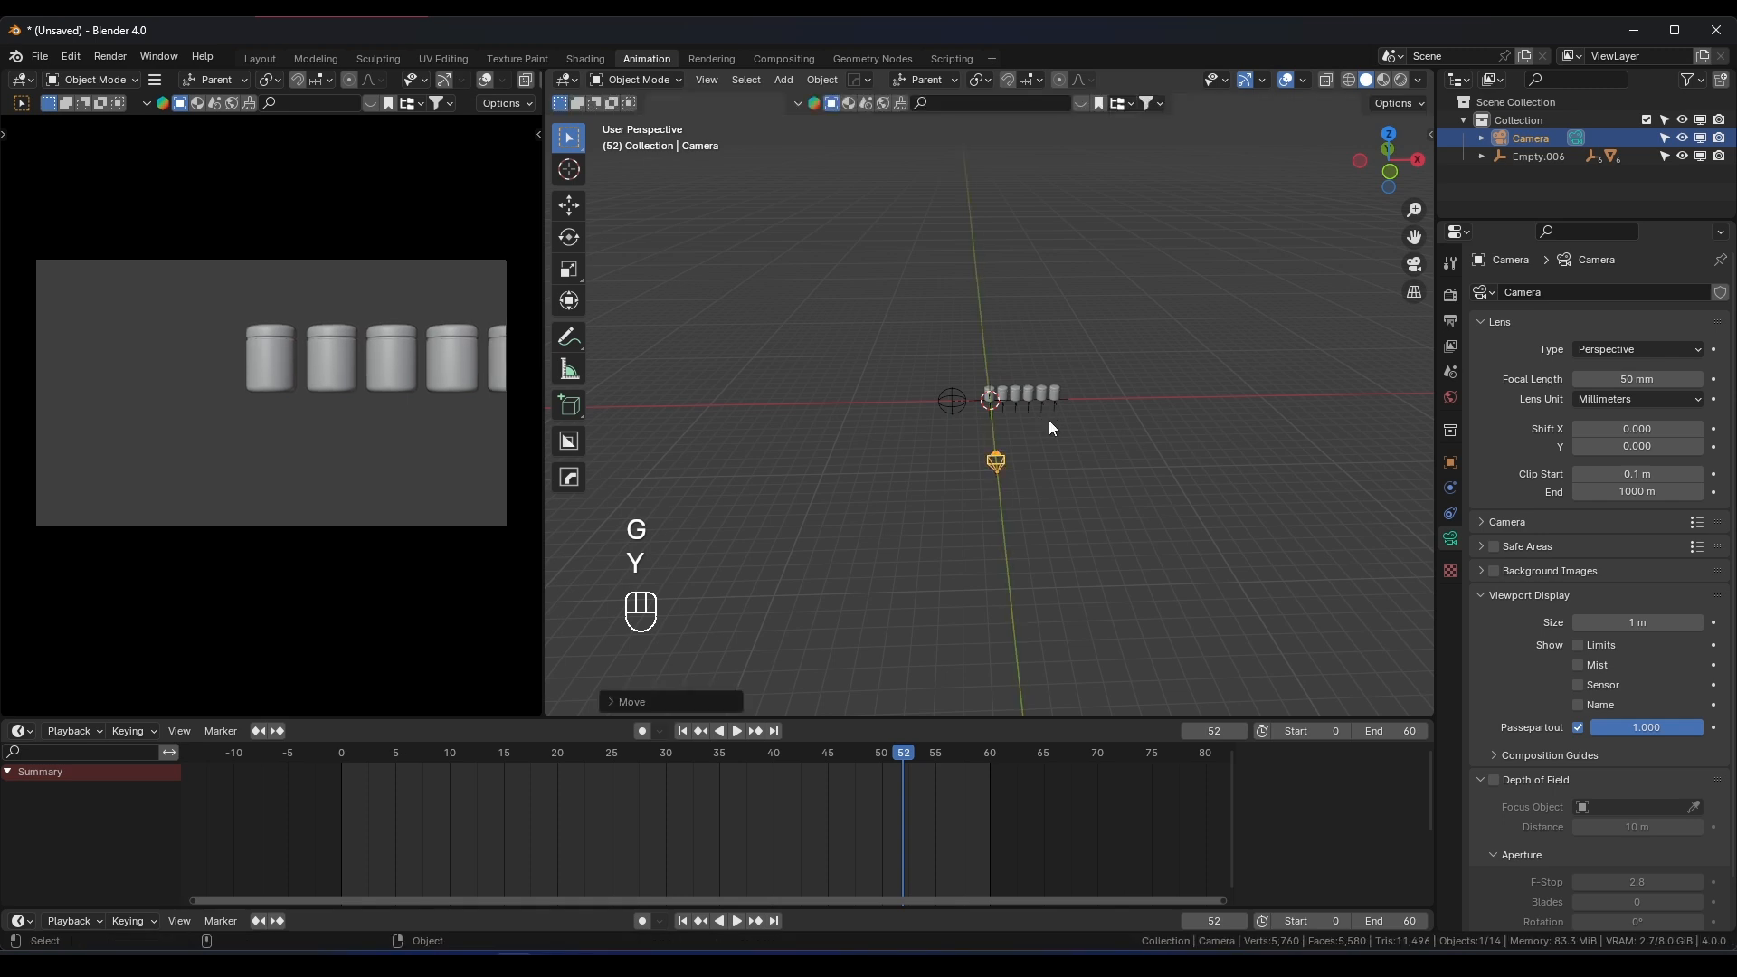
Raise the camera about 0.39 m along Z, deselect it and frame the jars and the camera in the viewport
key("g")
key("z")
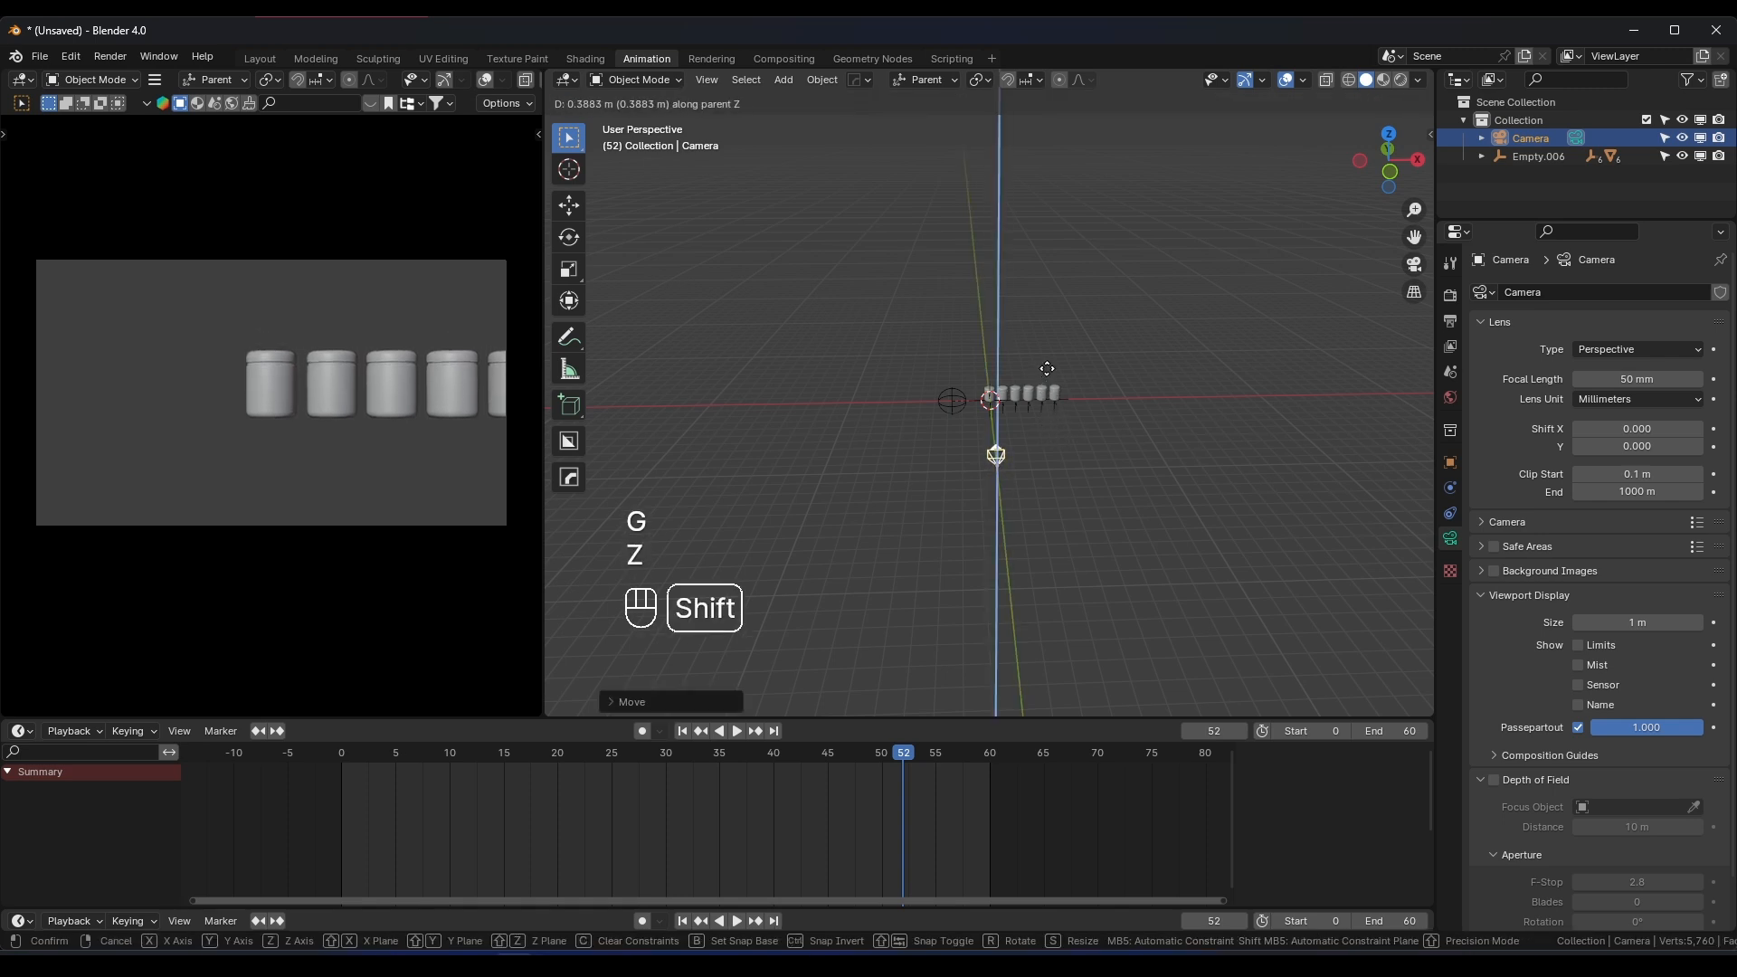
left_click(1133, 416)
left_click(1133, 415)
scroll(1104, 417, "up", 2)
middle_click_drag(1080, 418, 1002, 459, "shift")
scroll(951, 457, "up", 2)
middle_click_drag(842, 491, 953, 451, "shift")
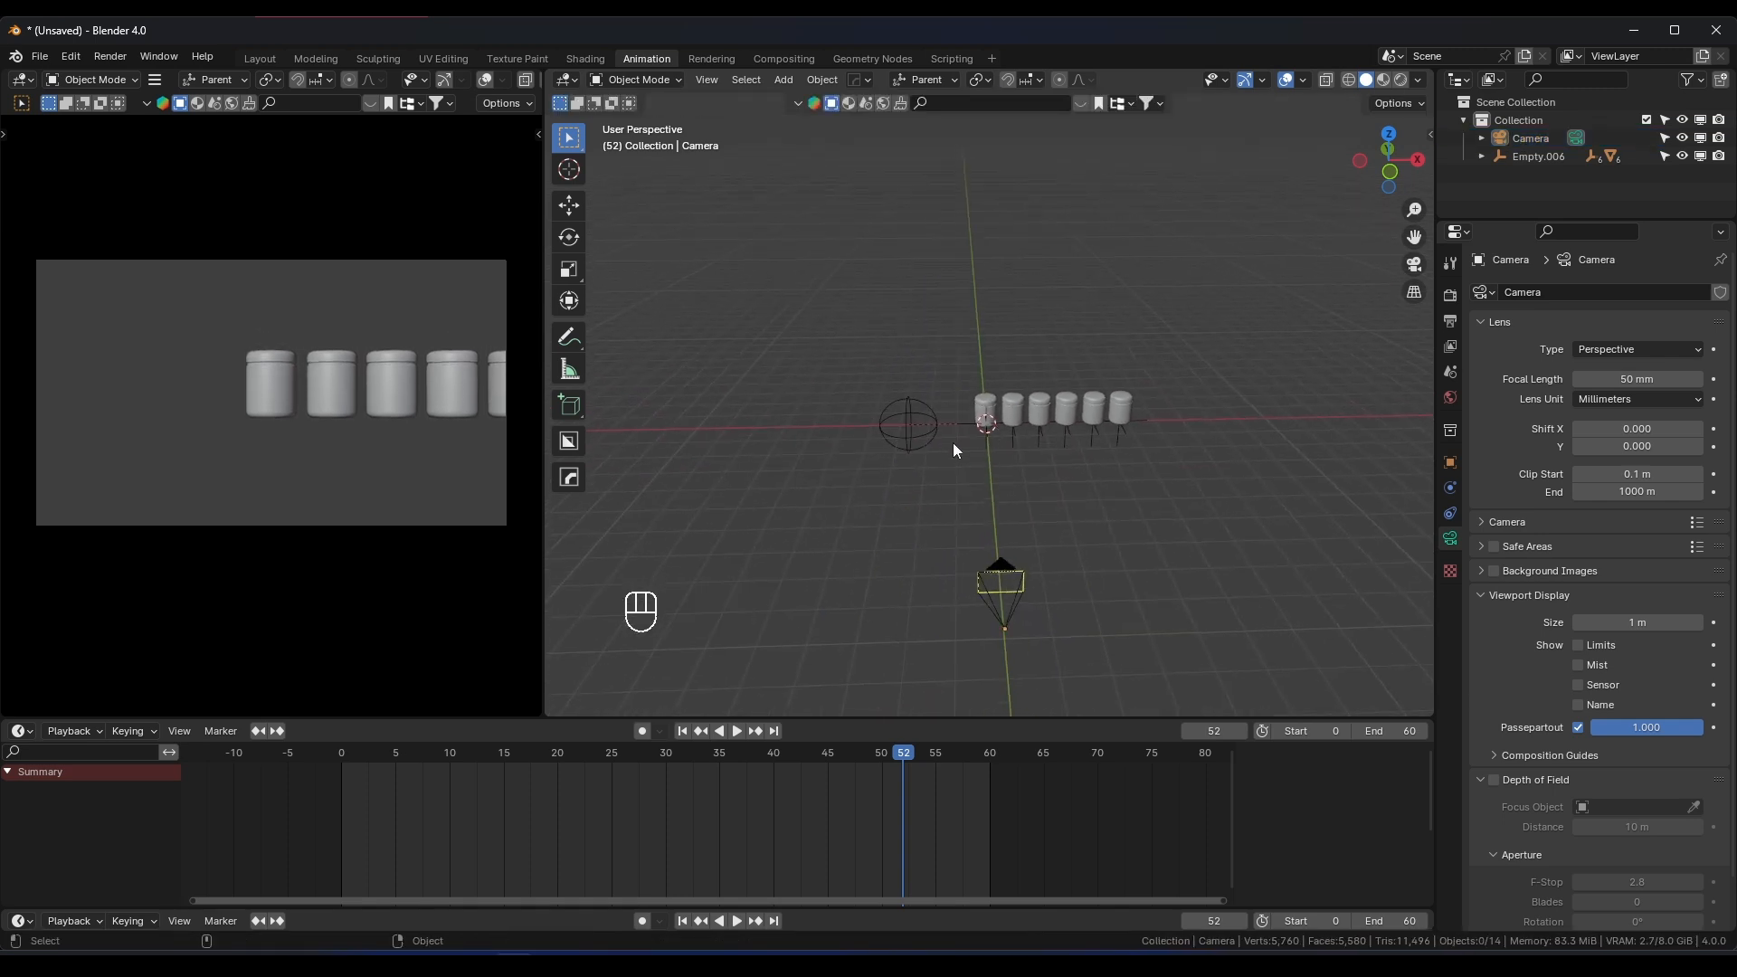
At frame 0, turn on Auto Keying and key the Sphere Empty's starting position with a move constrained to X
key("space")
left_click(333, 758)
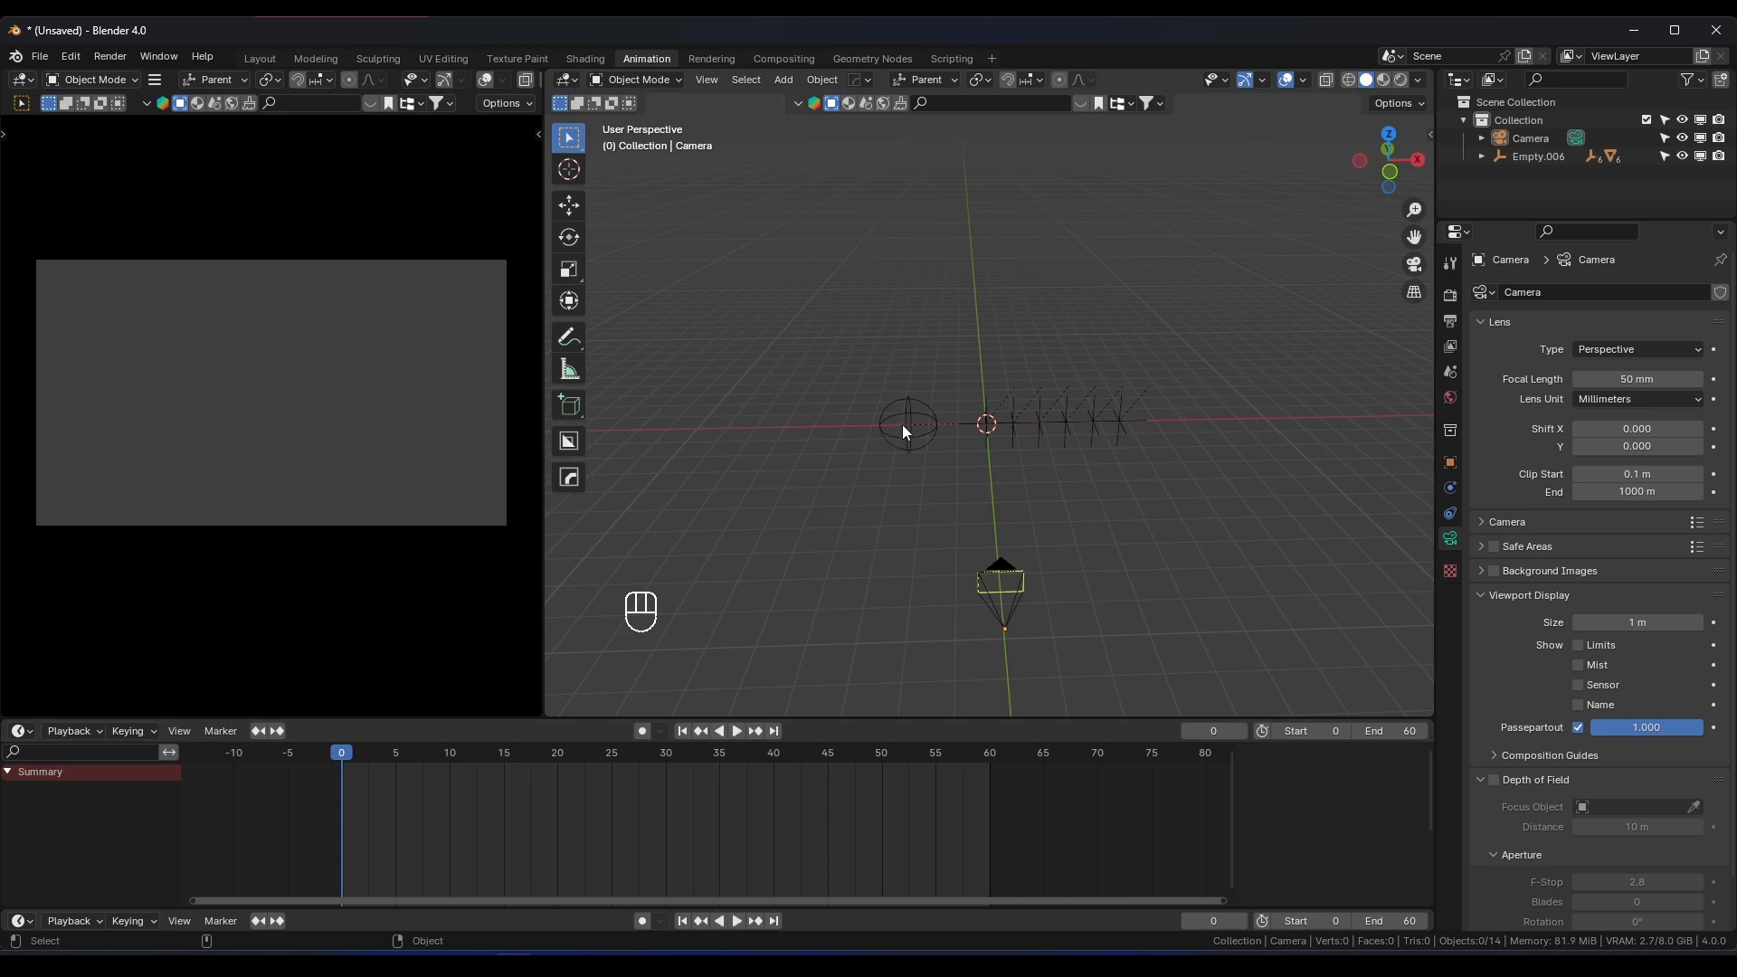
left_click(907, 432)
key("g")
key("x")
right_click(762, 682)
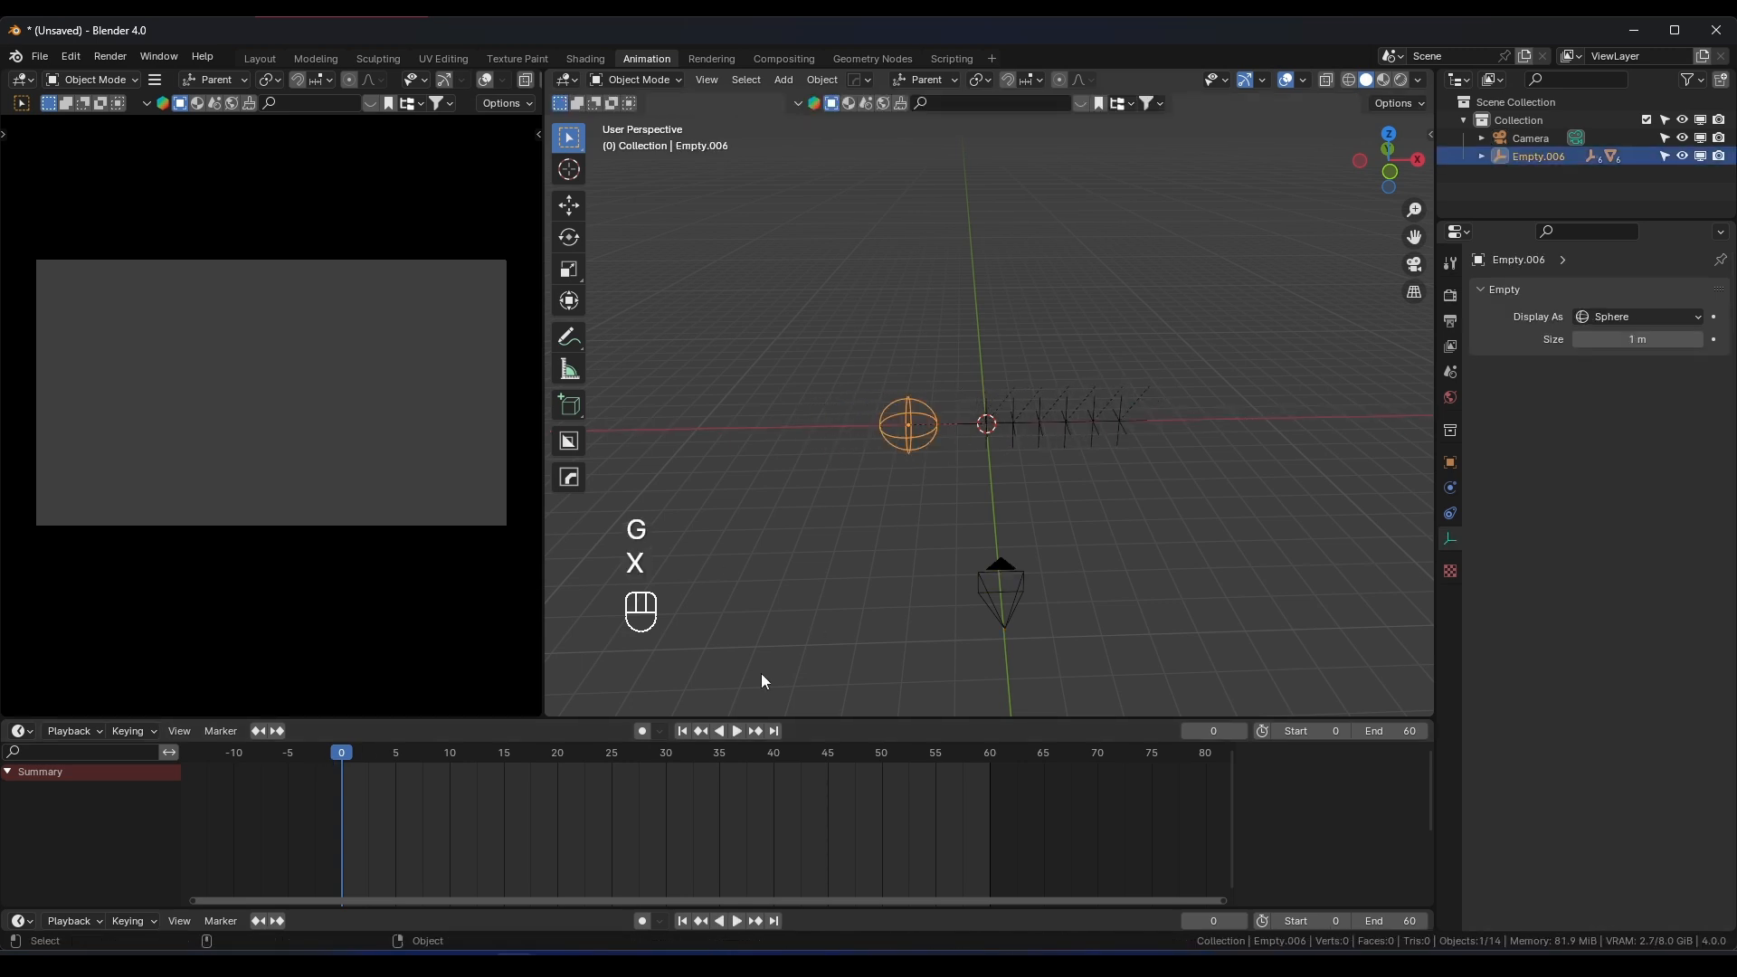
key("g")
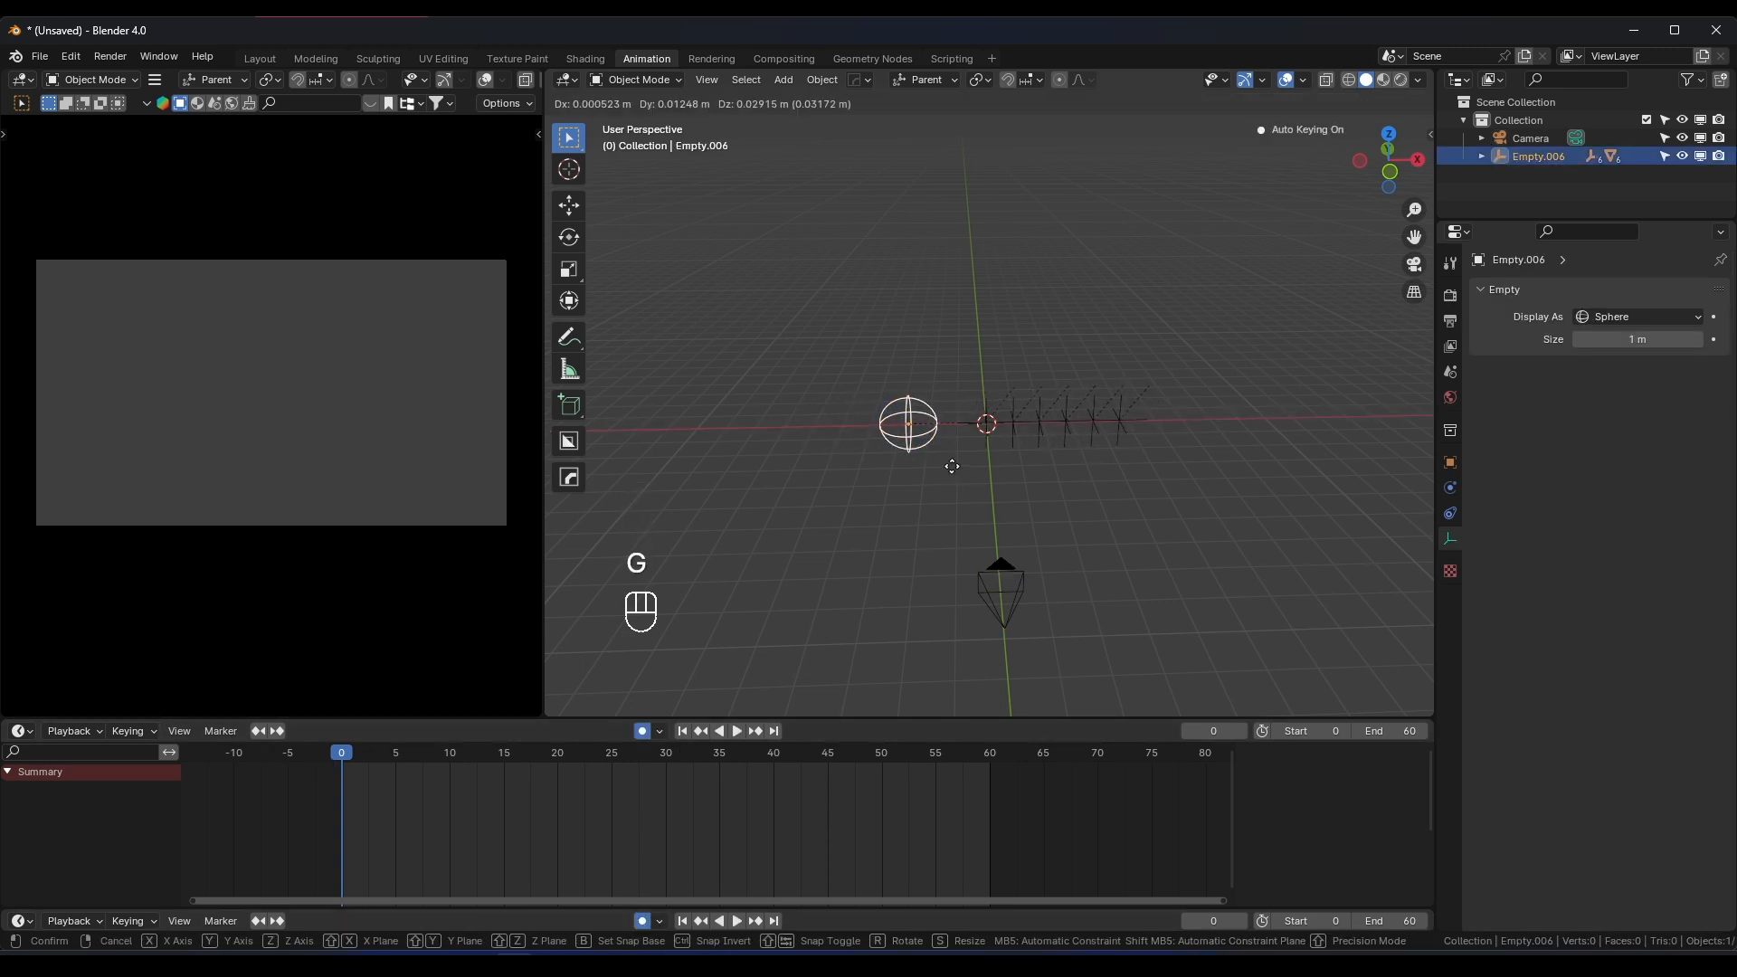
key("x")
left_click(908, 530)
At frame 45, move the Sphere Empty about -4.68 m along X to key its end position
left_click_drag(375, 766, 828, 755)
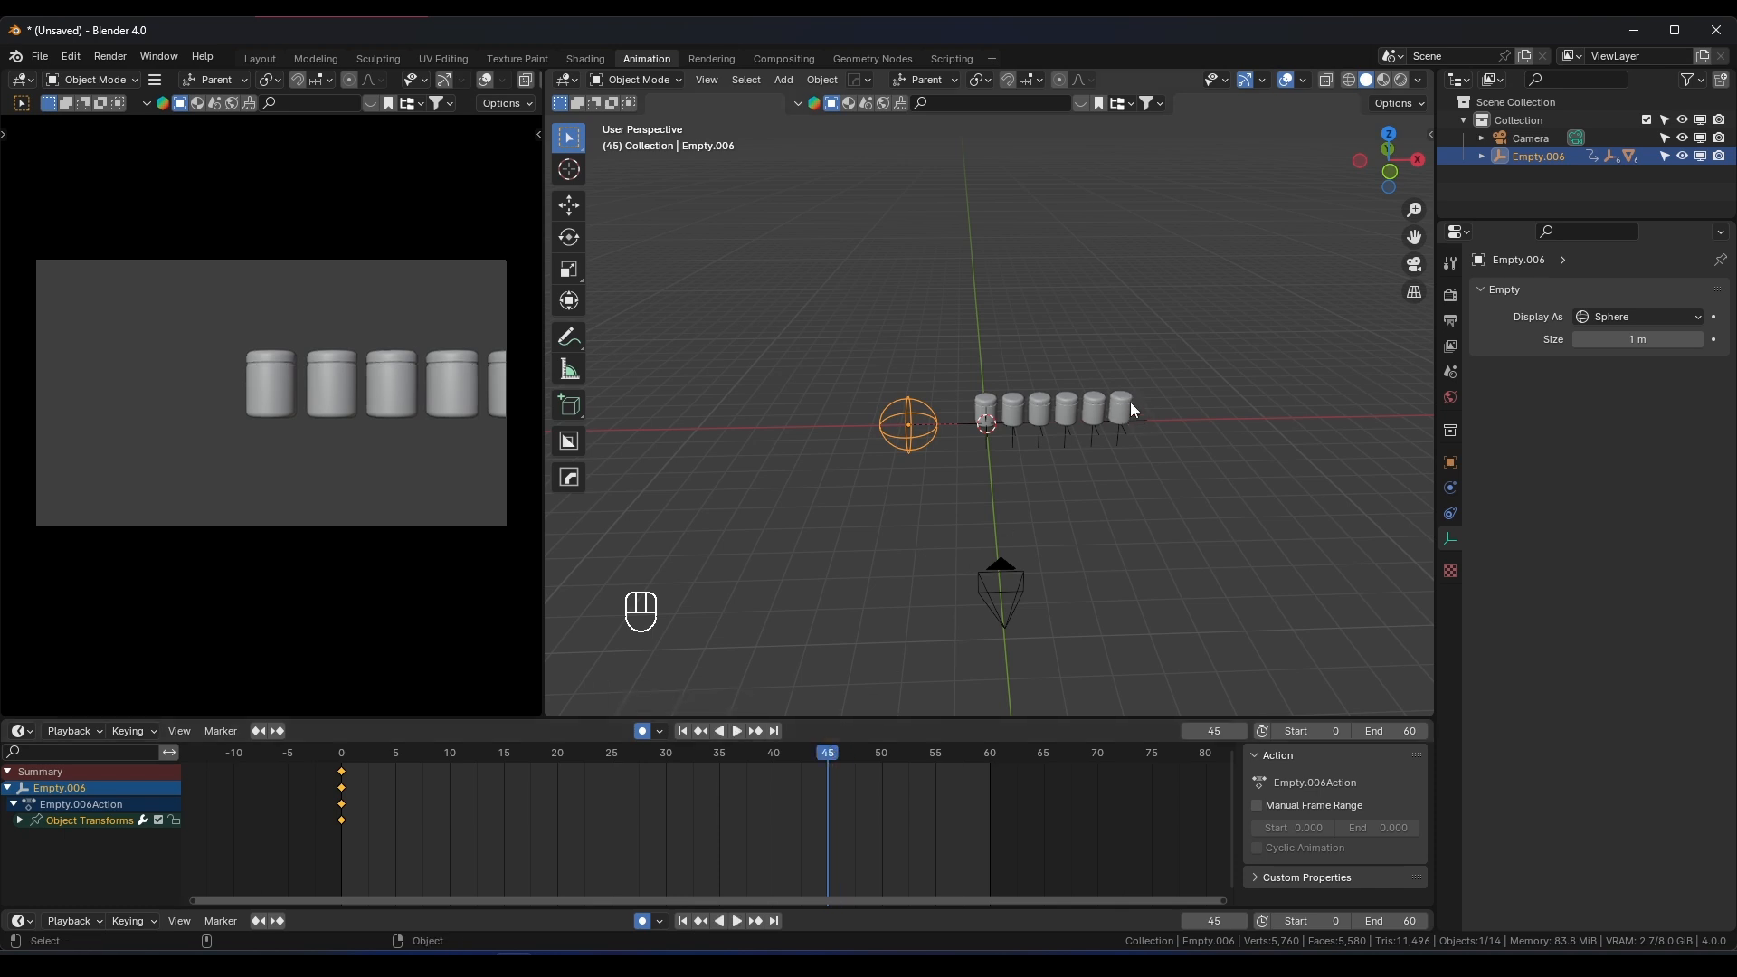
middle_click_drag(1131, 402, 1056, 393, "shift")
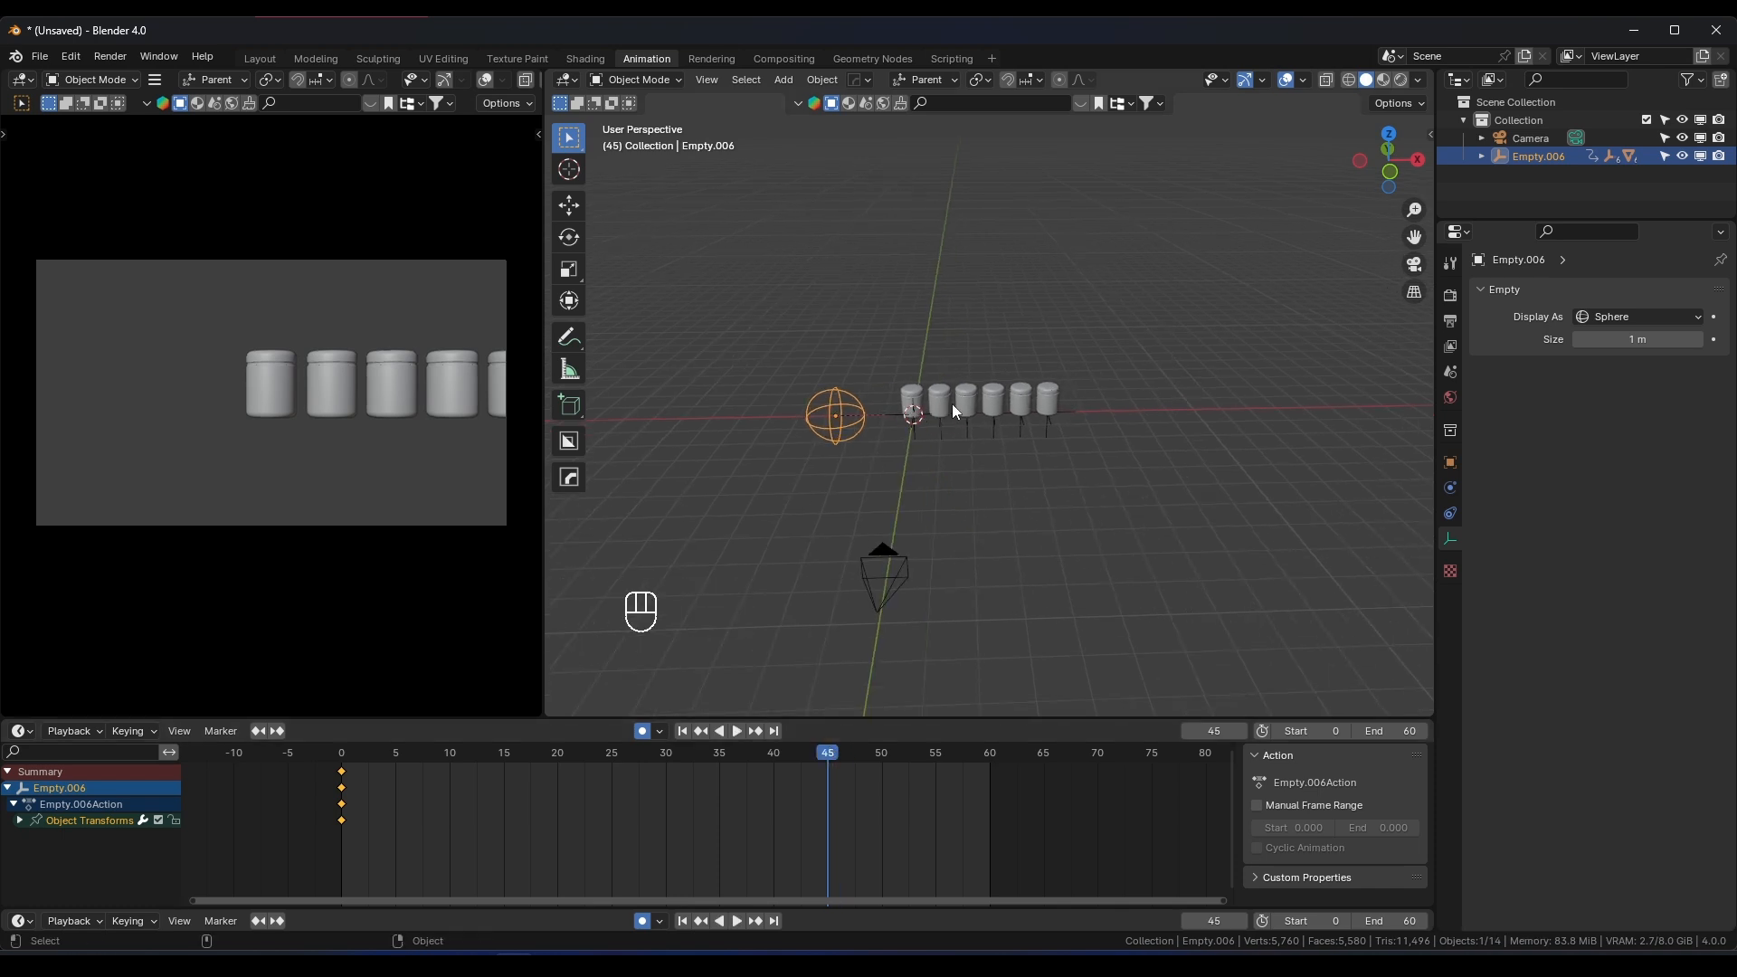
key("g")
key("x")
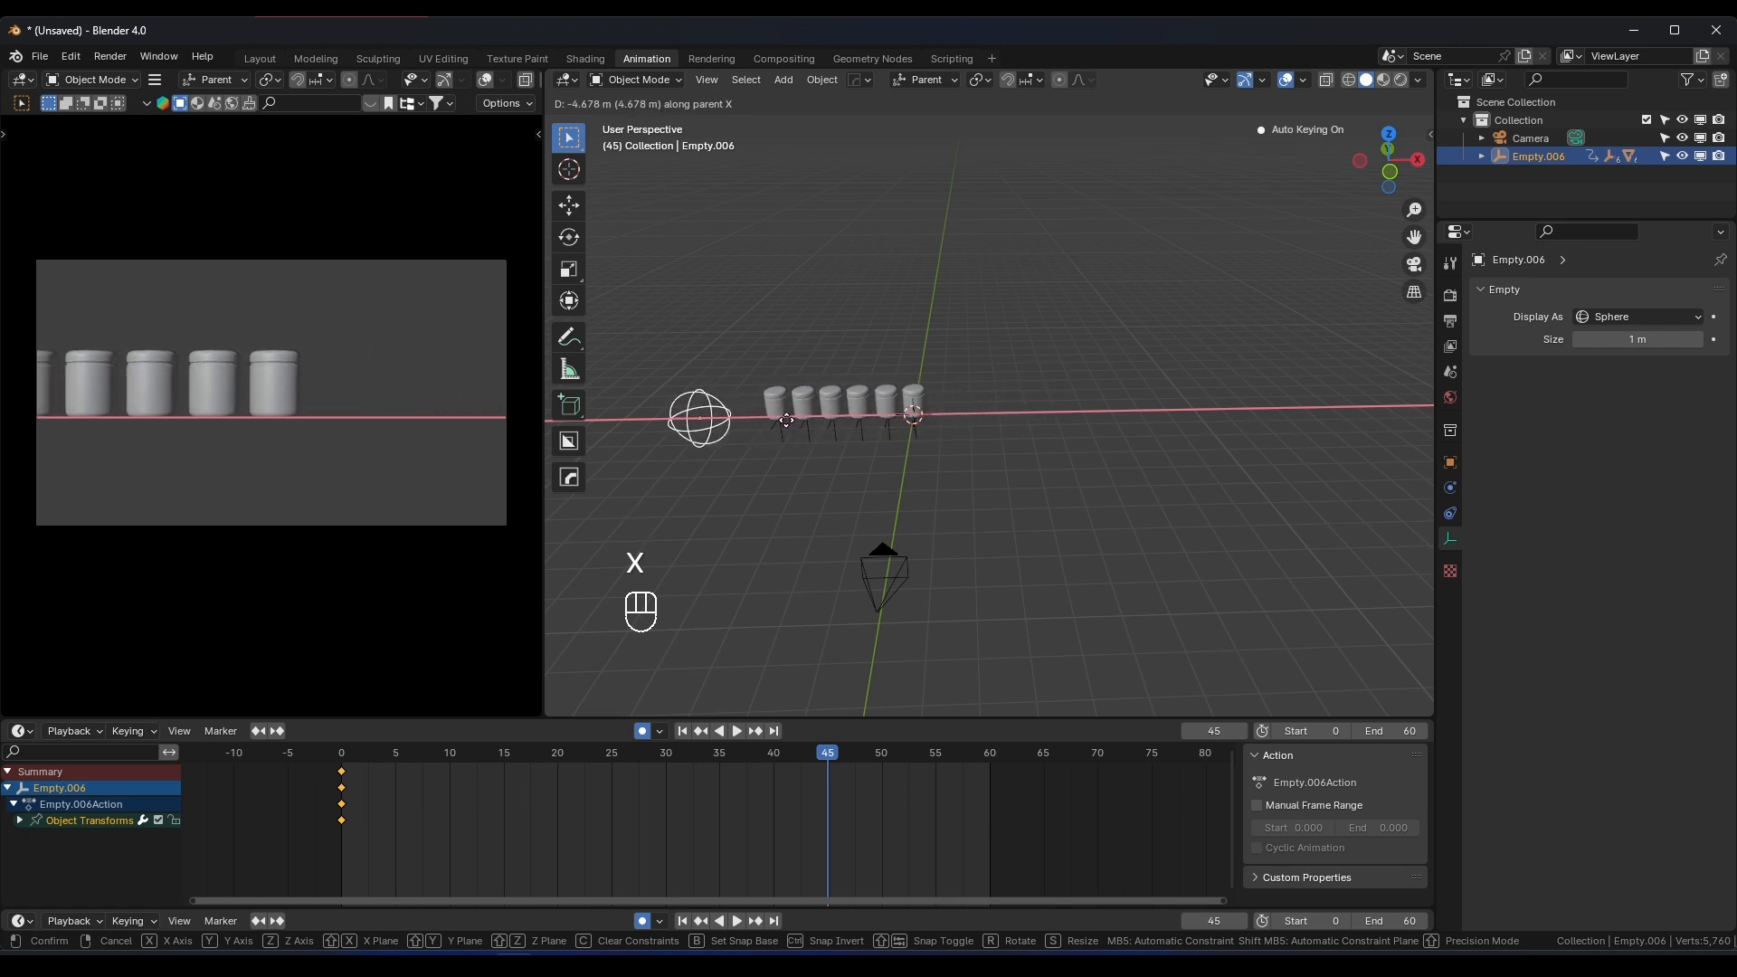
left_click(746, 628)
Set the Sphere Empty's keyframes to Linear interpolation and play the animation from the start to check the sliding row
left_click_drag(885, 838, 318, 772)
right_click(326, 774)
mouse_move(340, 773)
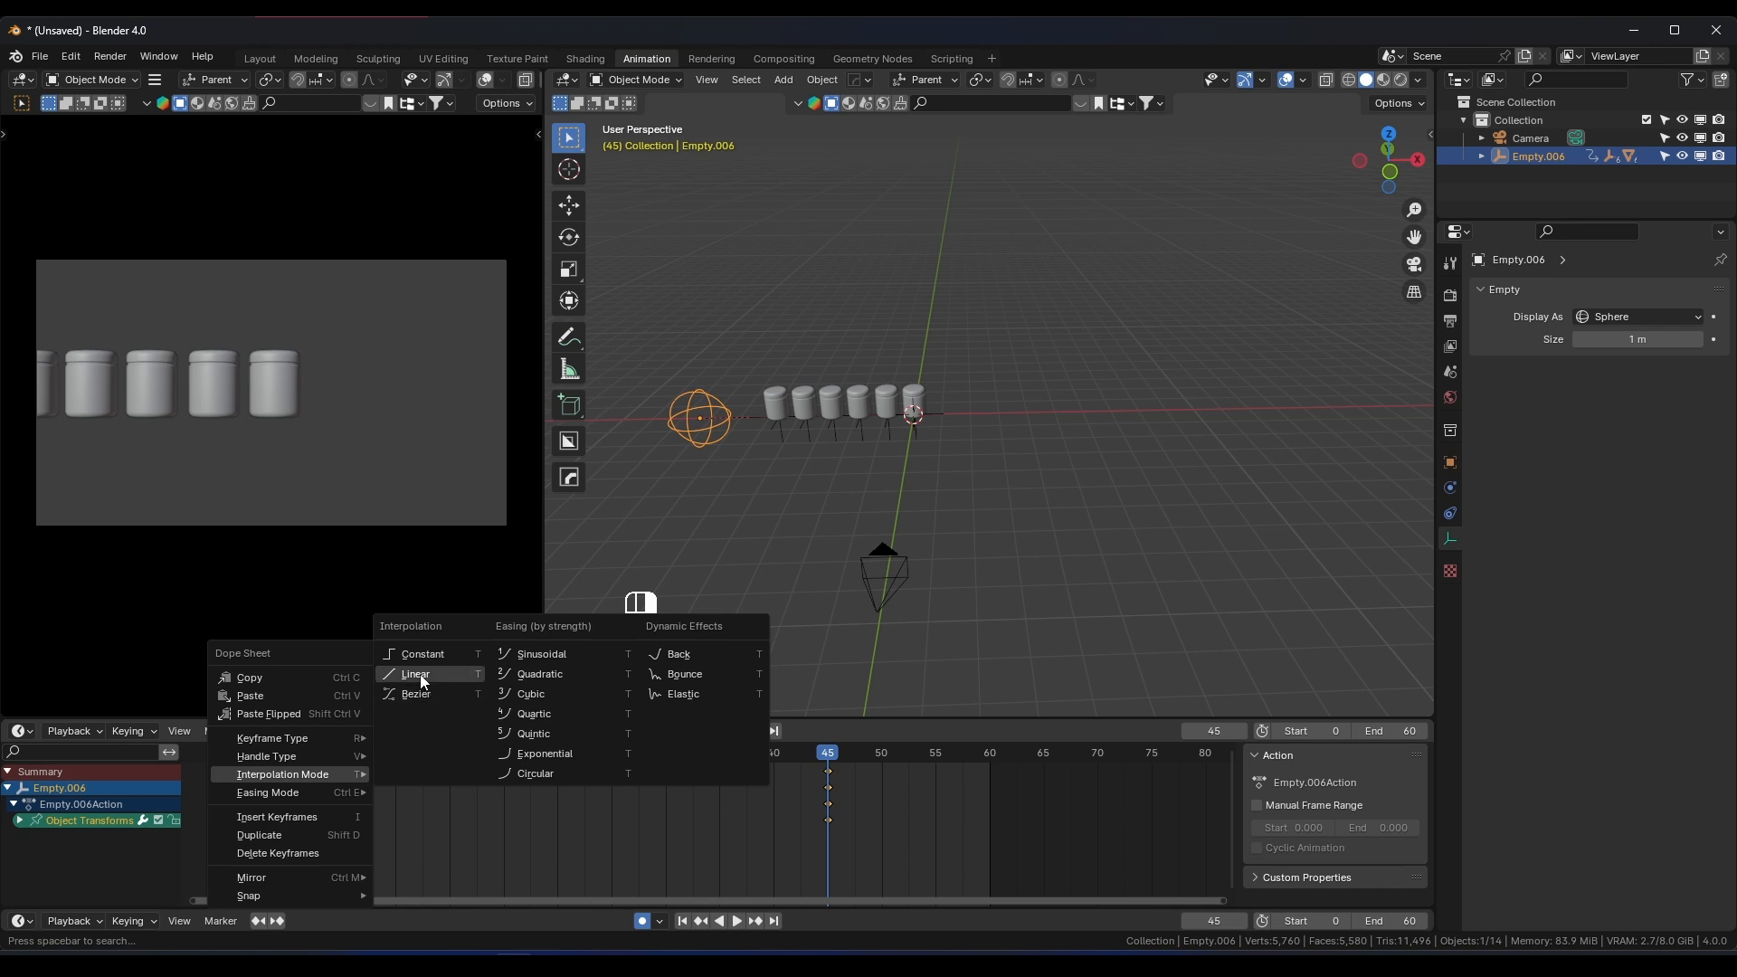
left_click(420, 674)
left_click(340, 756)
key("space")
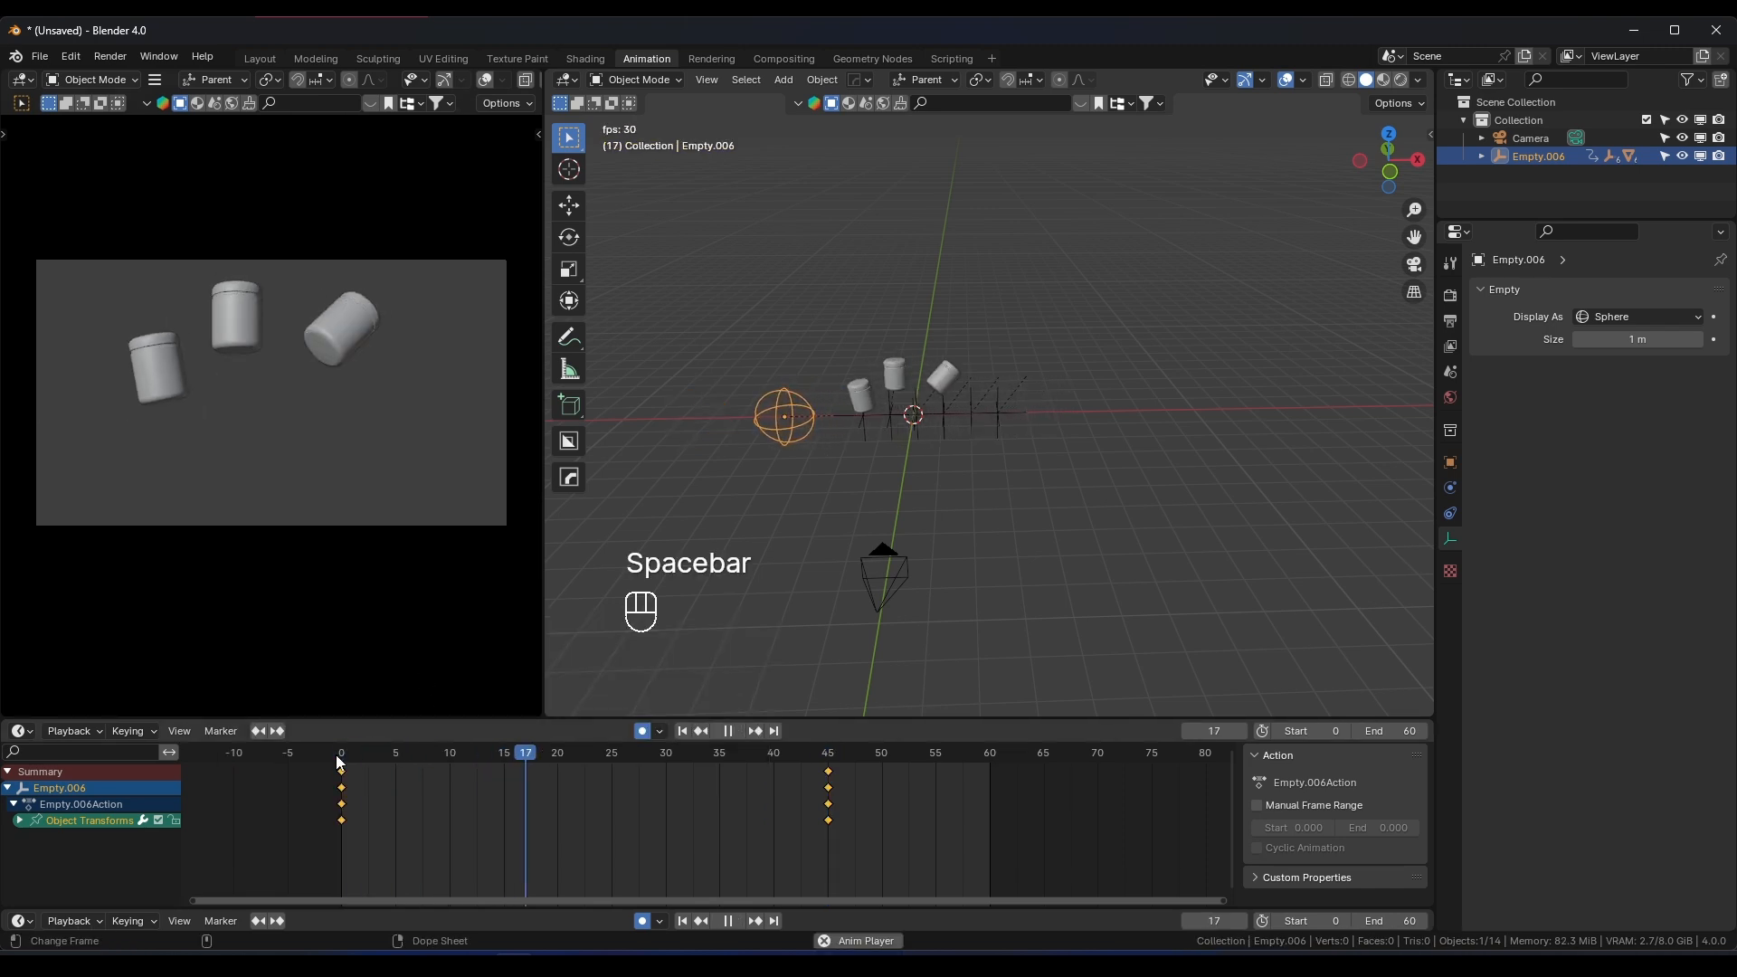
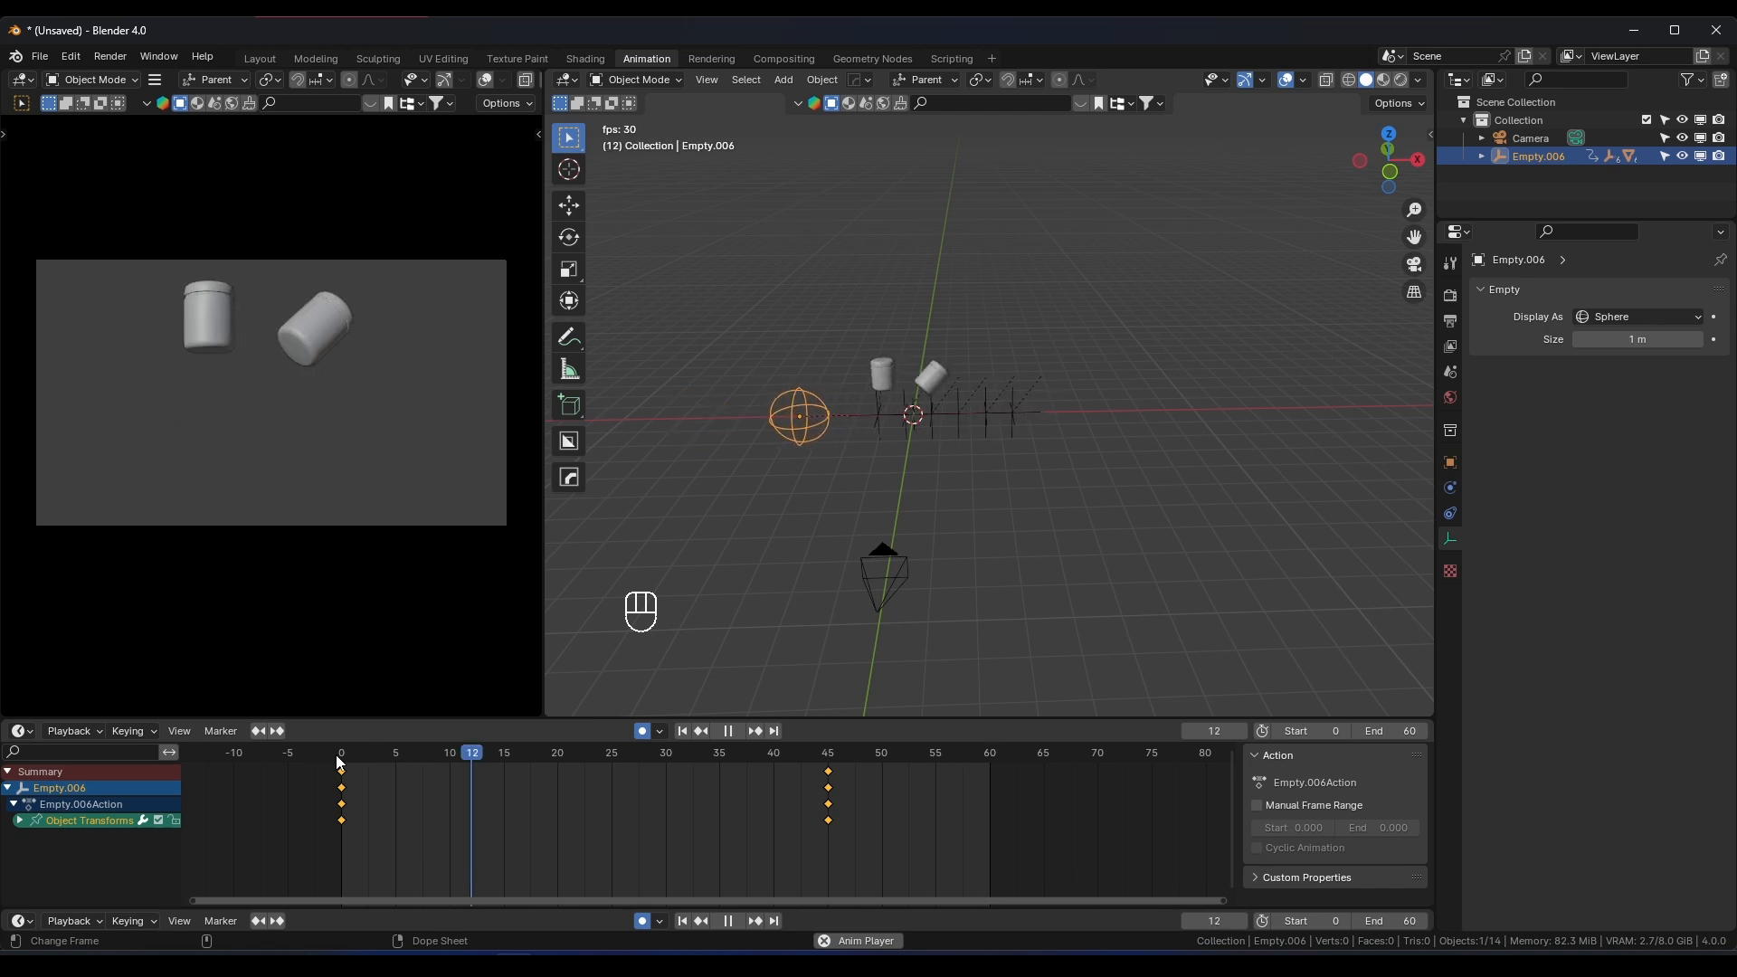
key("space")
Save the project as tutorial.blend in the cables folder
key("ctrl+s")
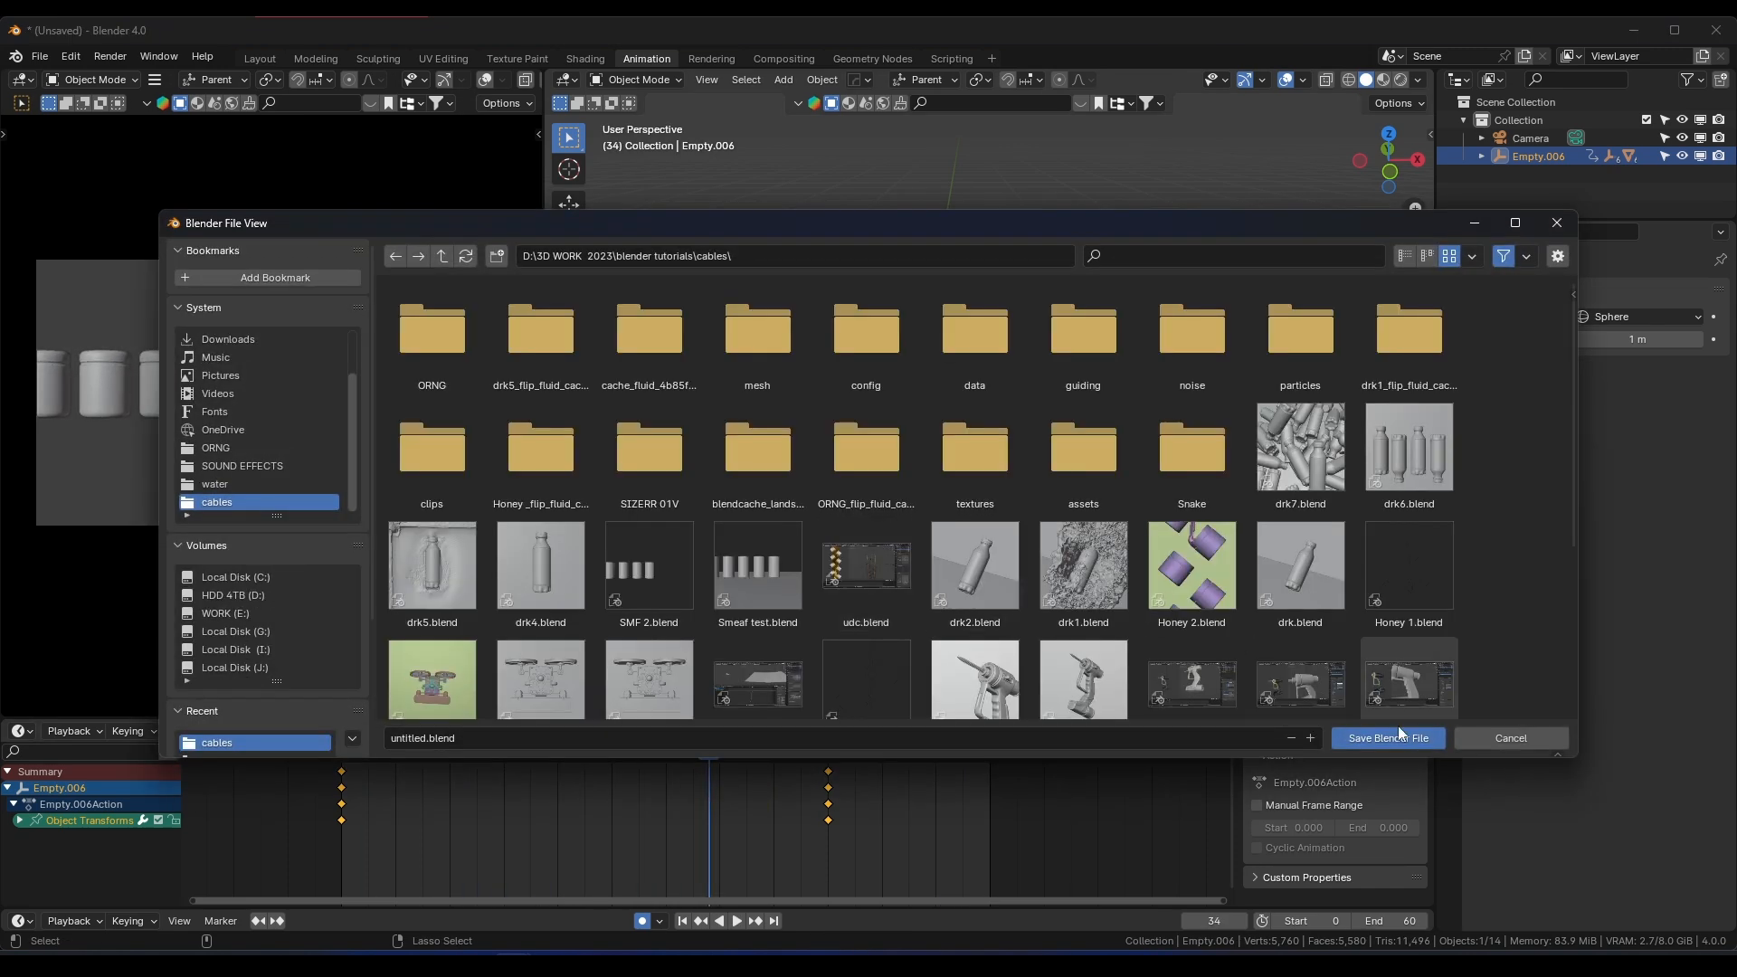
left_click(841, 737)
key("Return")
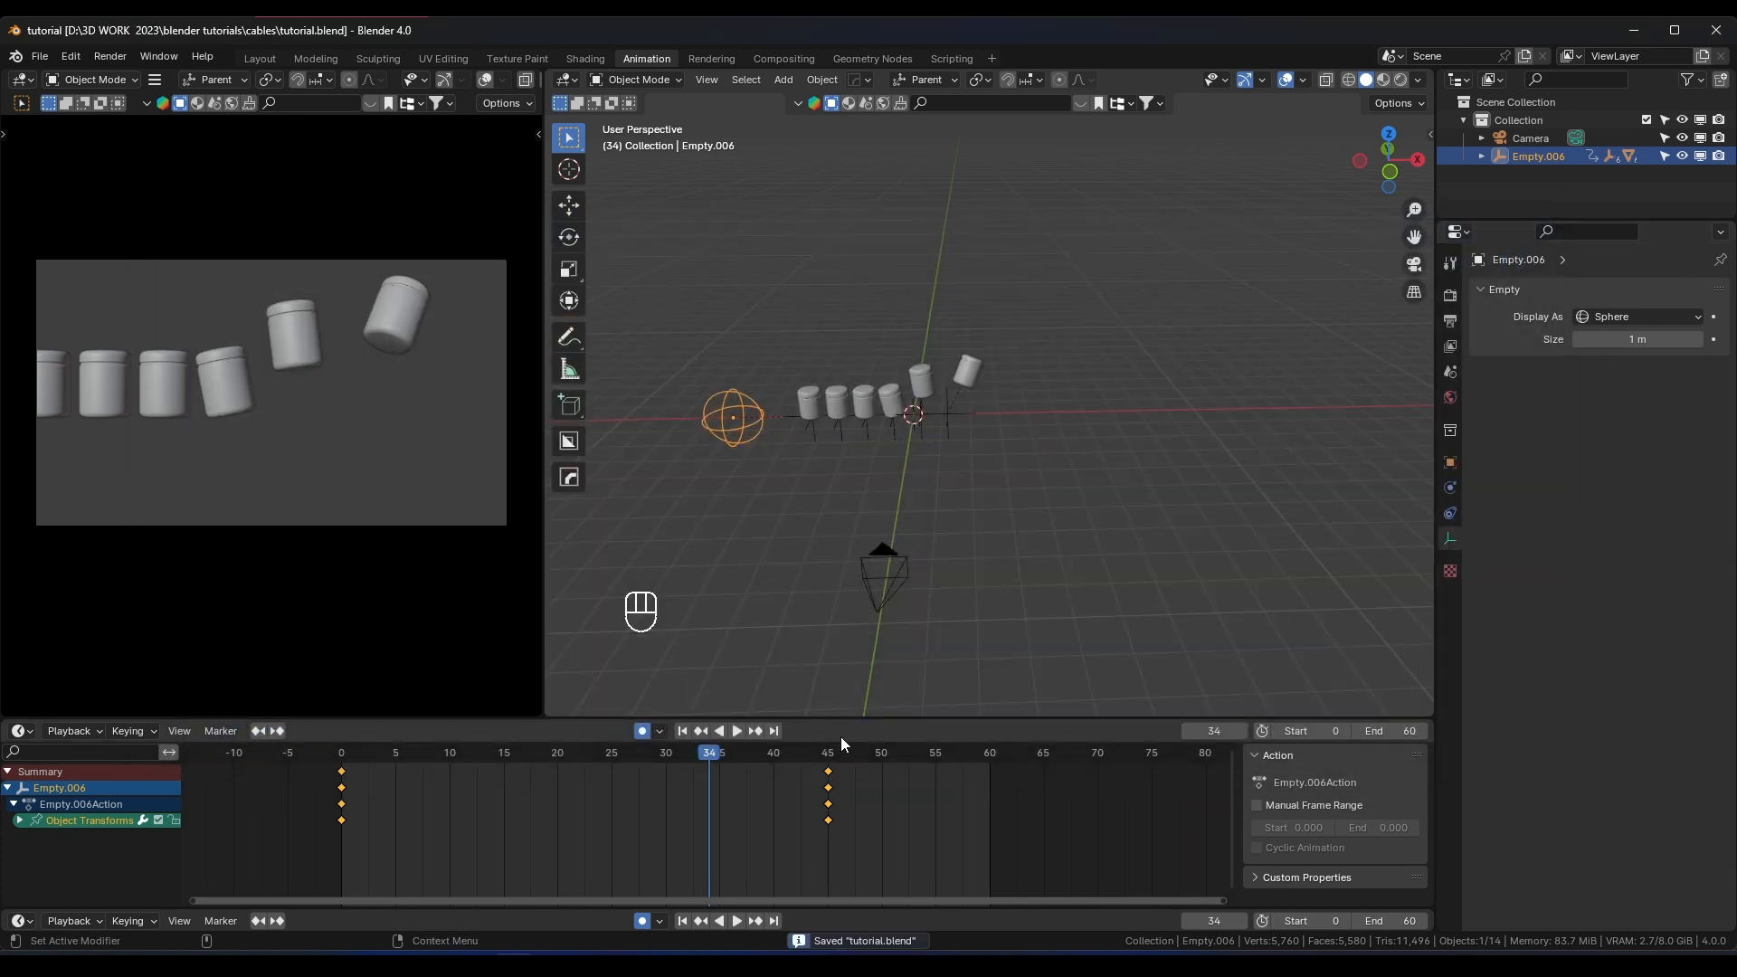
Turn off Auto Keying, select the camera and raise it about 0.34 m along Z
scroll(779, 445, "up", 1)
scroll(810, 638, "down", 2)
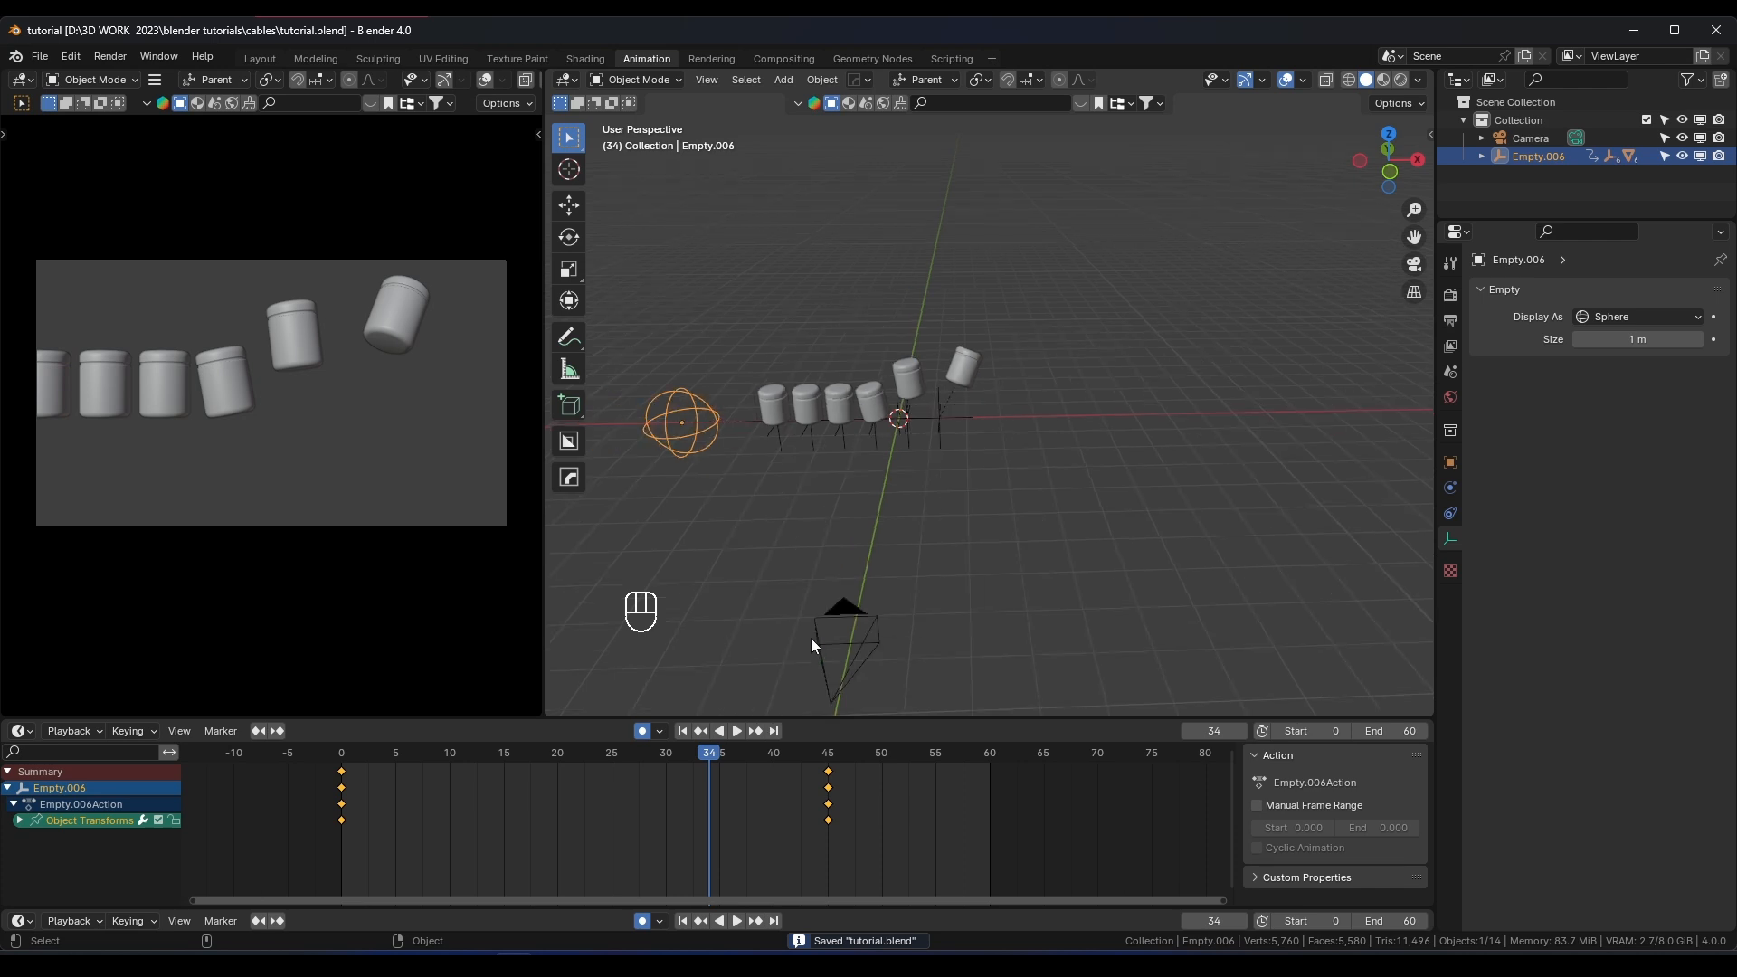
left_click(909, 548)
left_click_drag(1620, 379, 1627, 379)
middle_click_drag(944, 543, 921, 474)
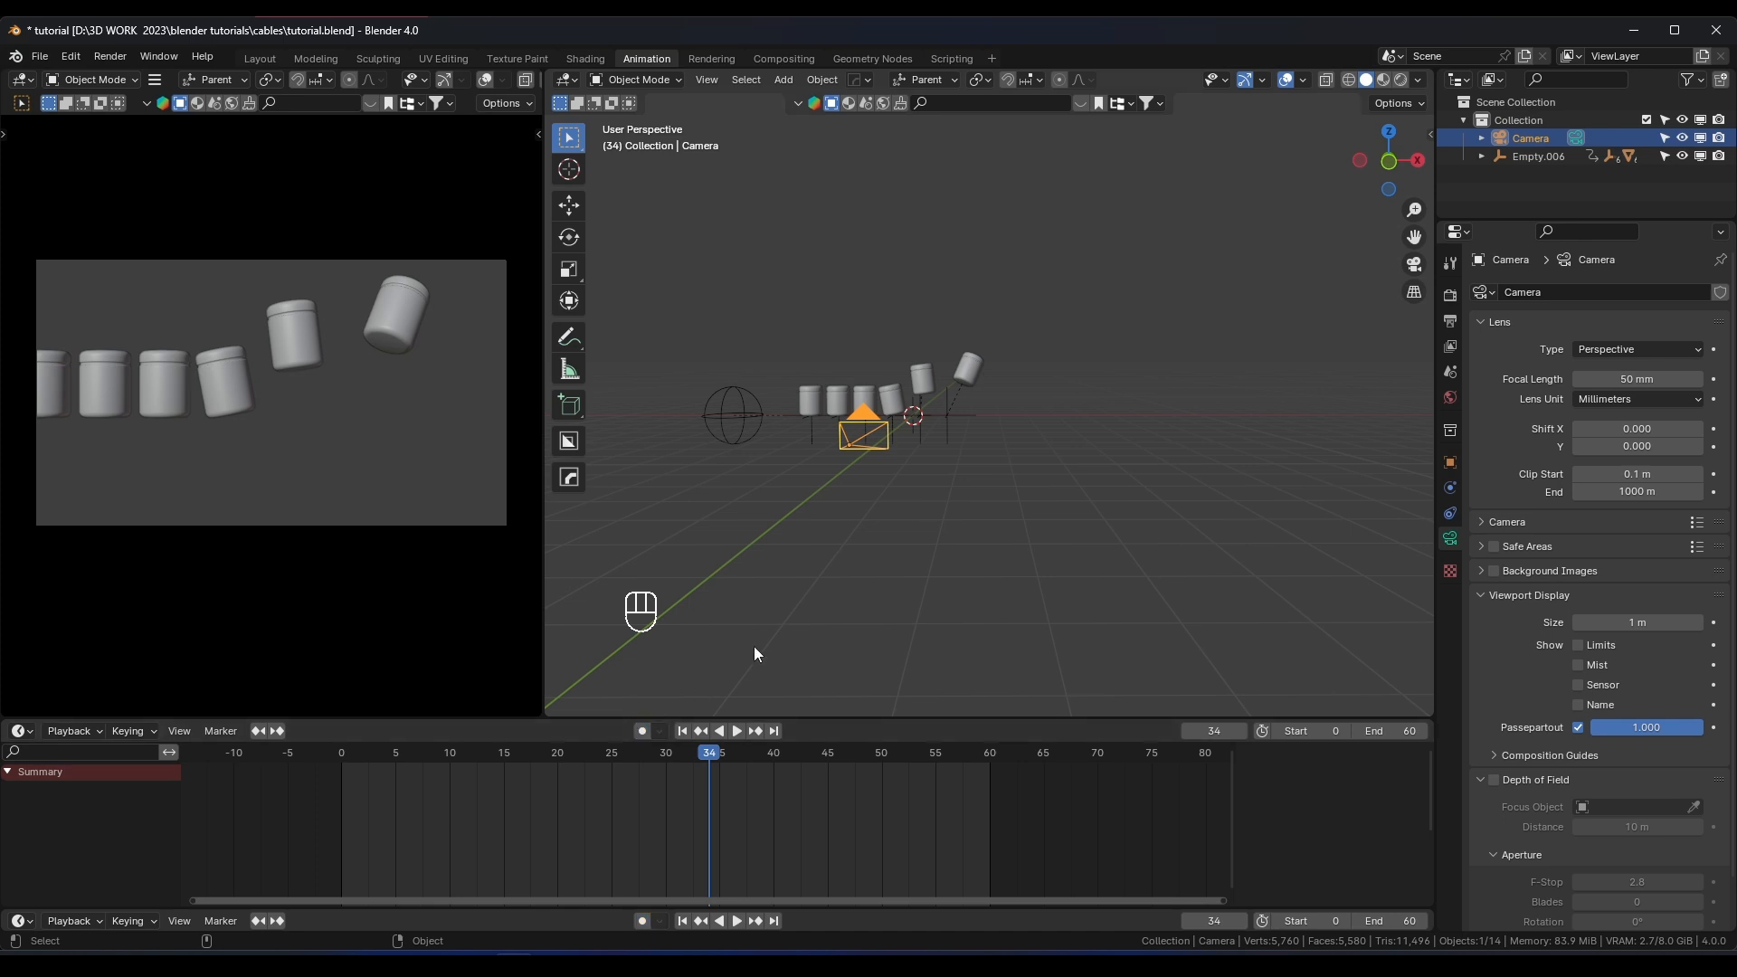
key("g")
key("z")
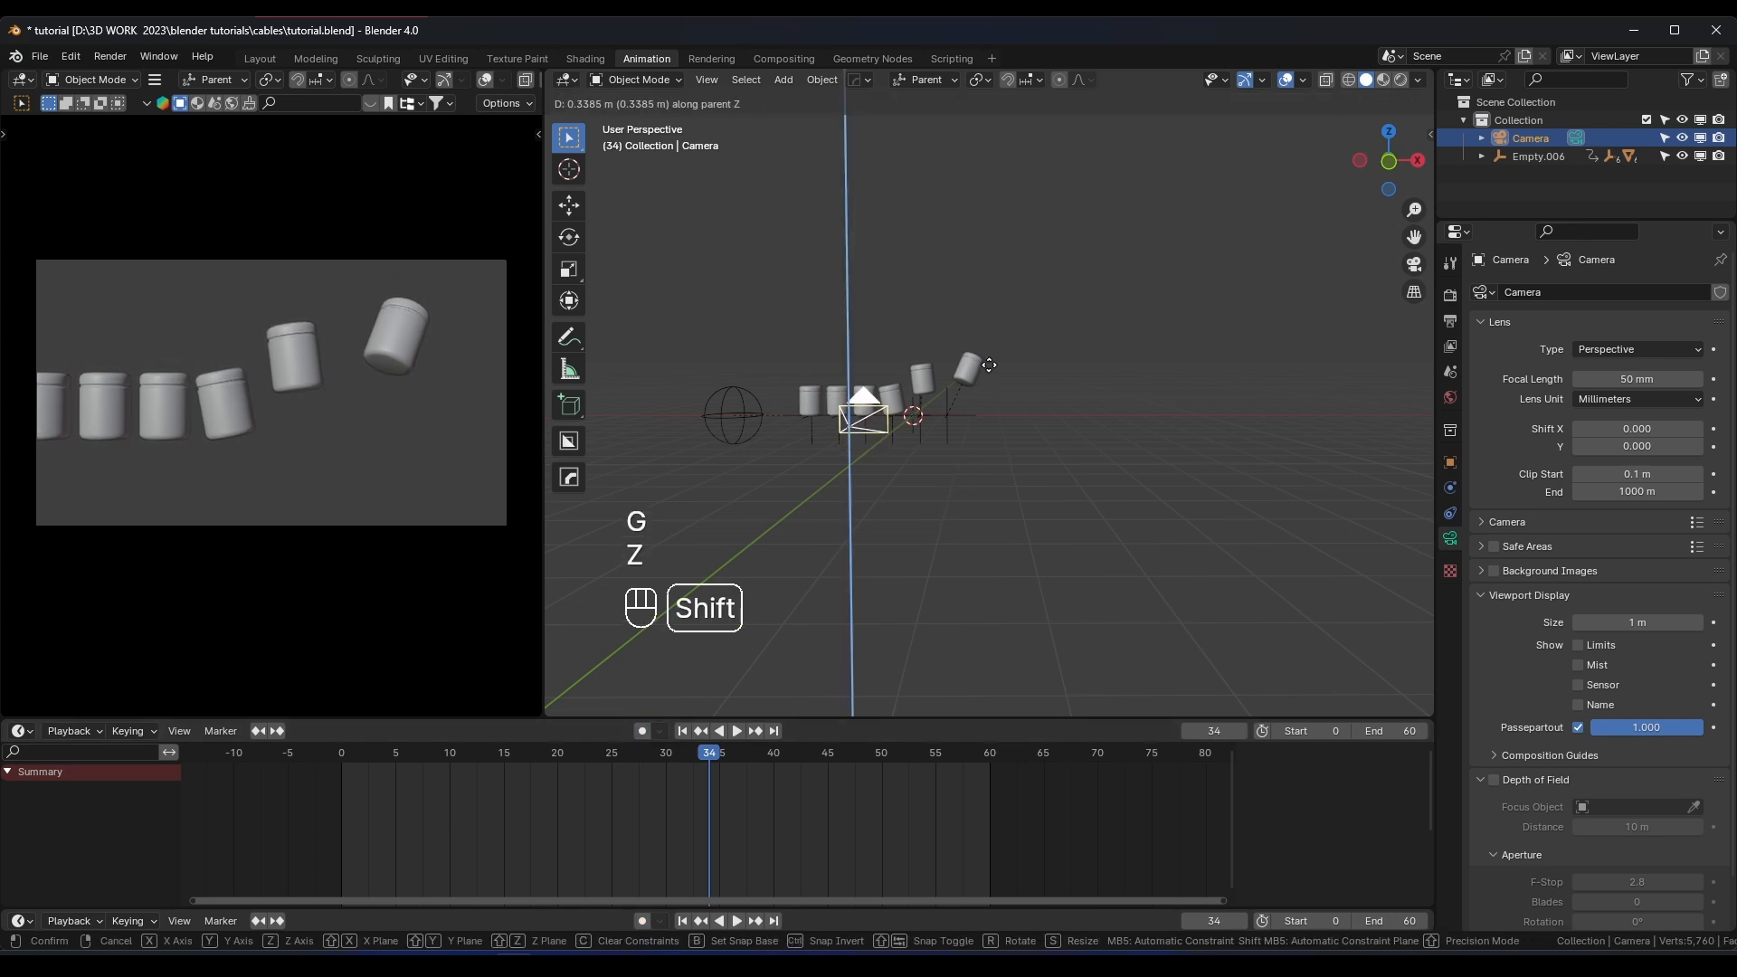
left_click(989, 364)
Set the camera's focal length to 59 mm and replay the animation from the start to check the framing
left_click_drag(1630, 379, 1657, 379)
left_click(351, 750)
key("space")
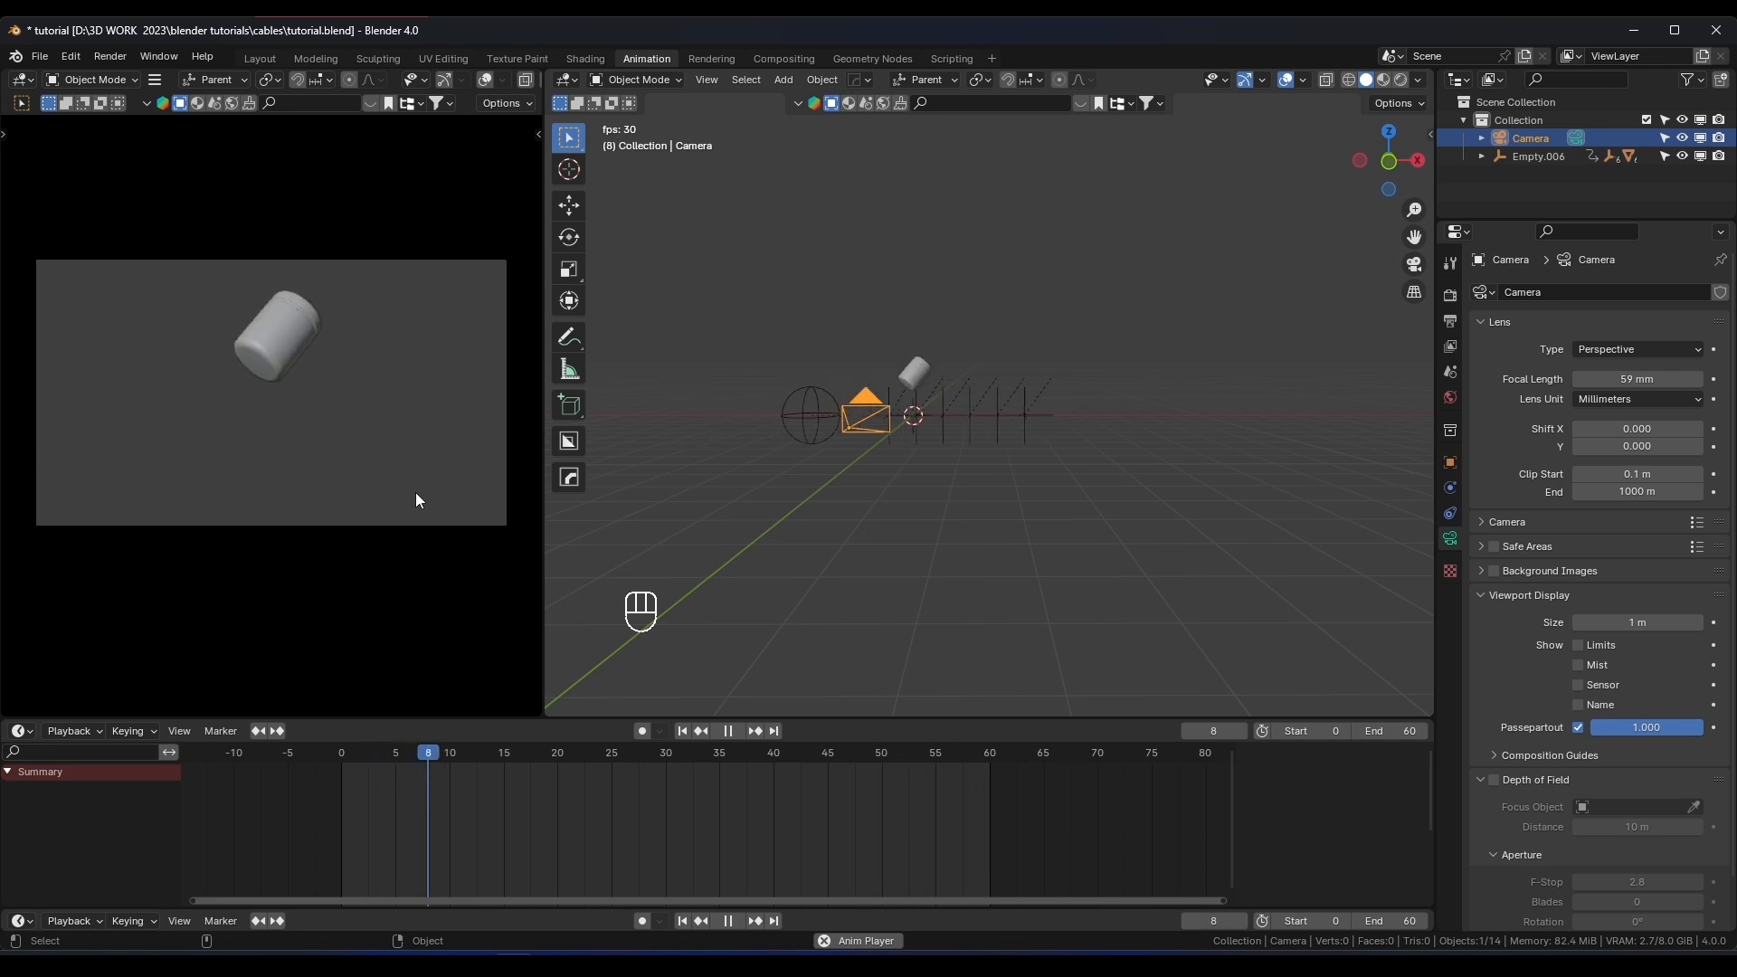
key("space")
Add a Cube at the world origin and stretch it along X into a long block
middle_click_drag(926, 508, 855, 480)
key("shift+a")
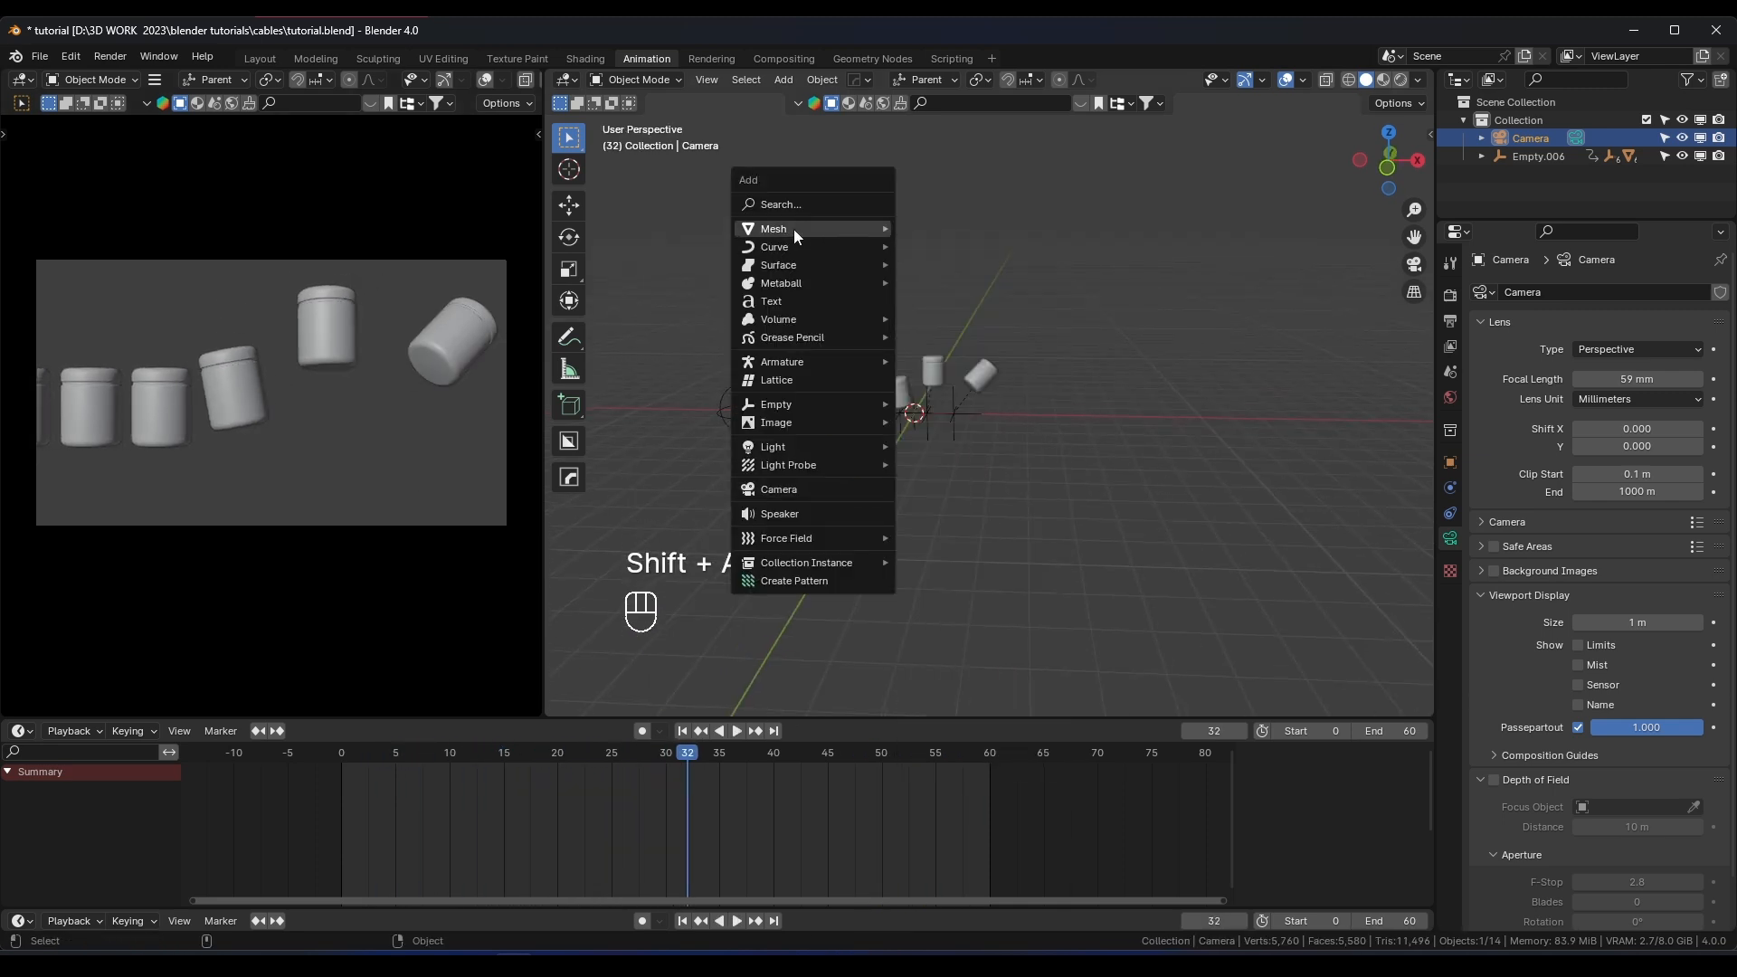
mouse_move(795, 230)
left_click(920, 252)
key("s")
key("z")
key("s")
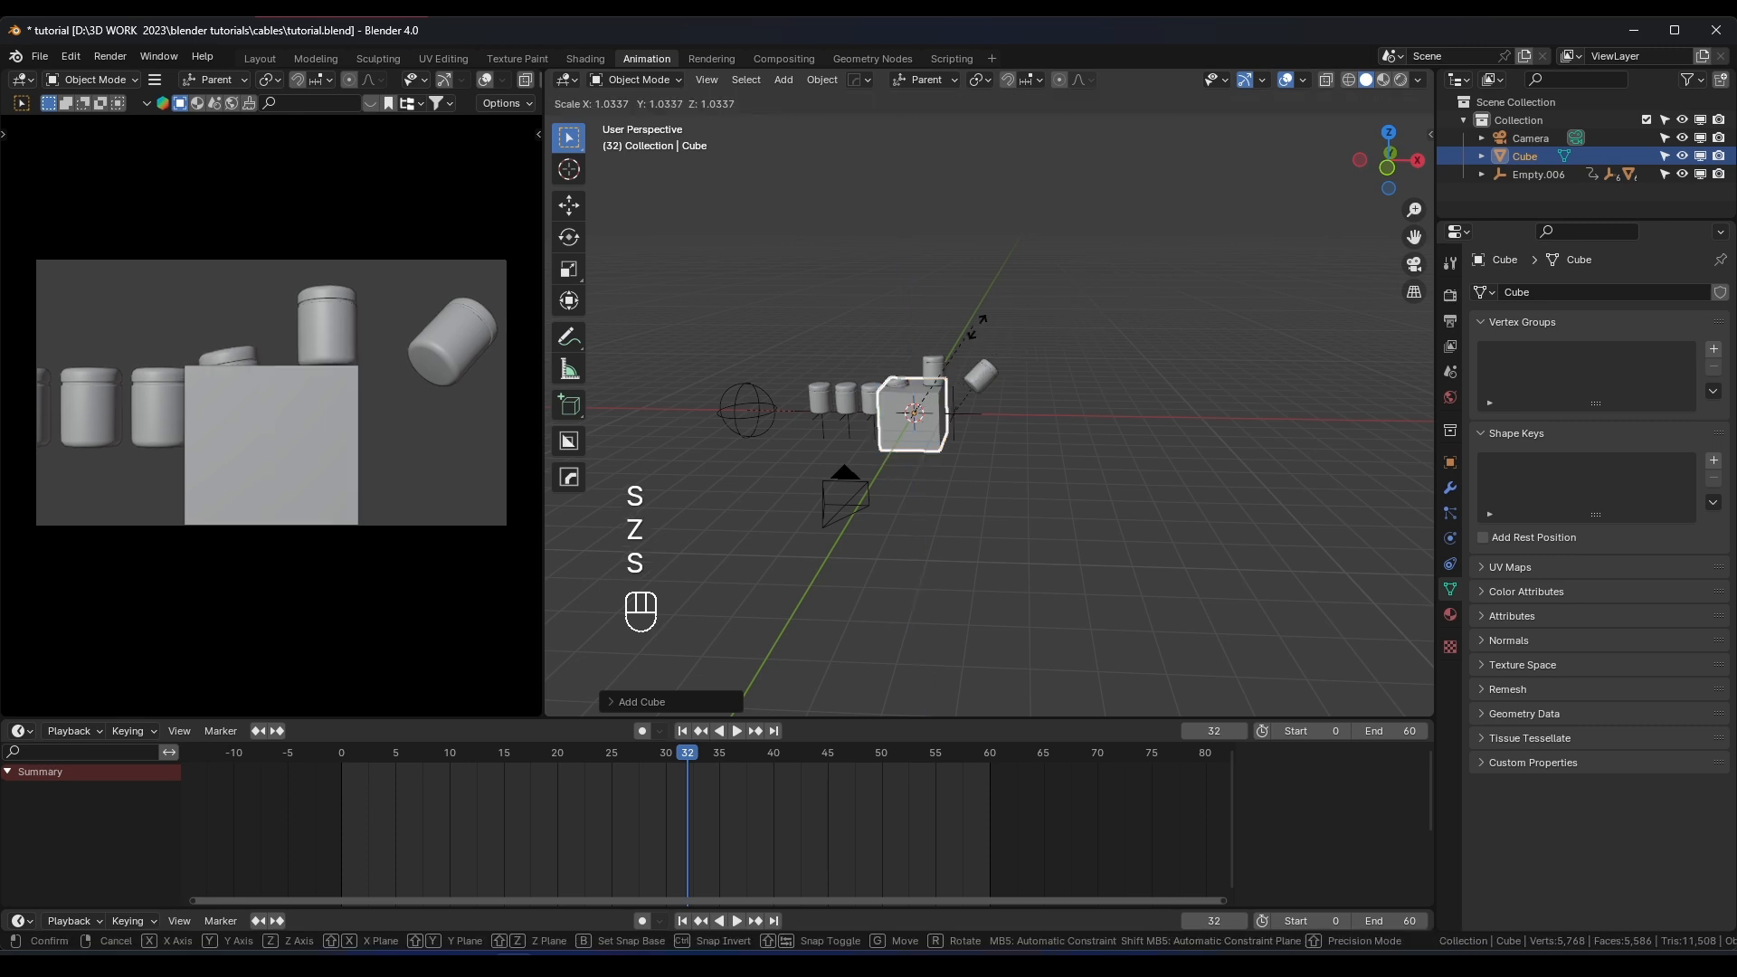
key("x")
left_click(1130, 362)
Lower the block about 1.03 m along Z so that it sits under the jars as a platform
key("g")
key("z")
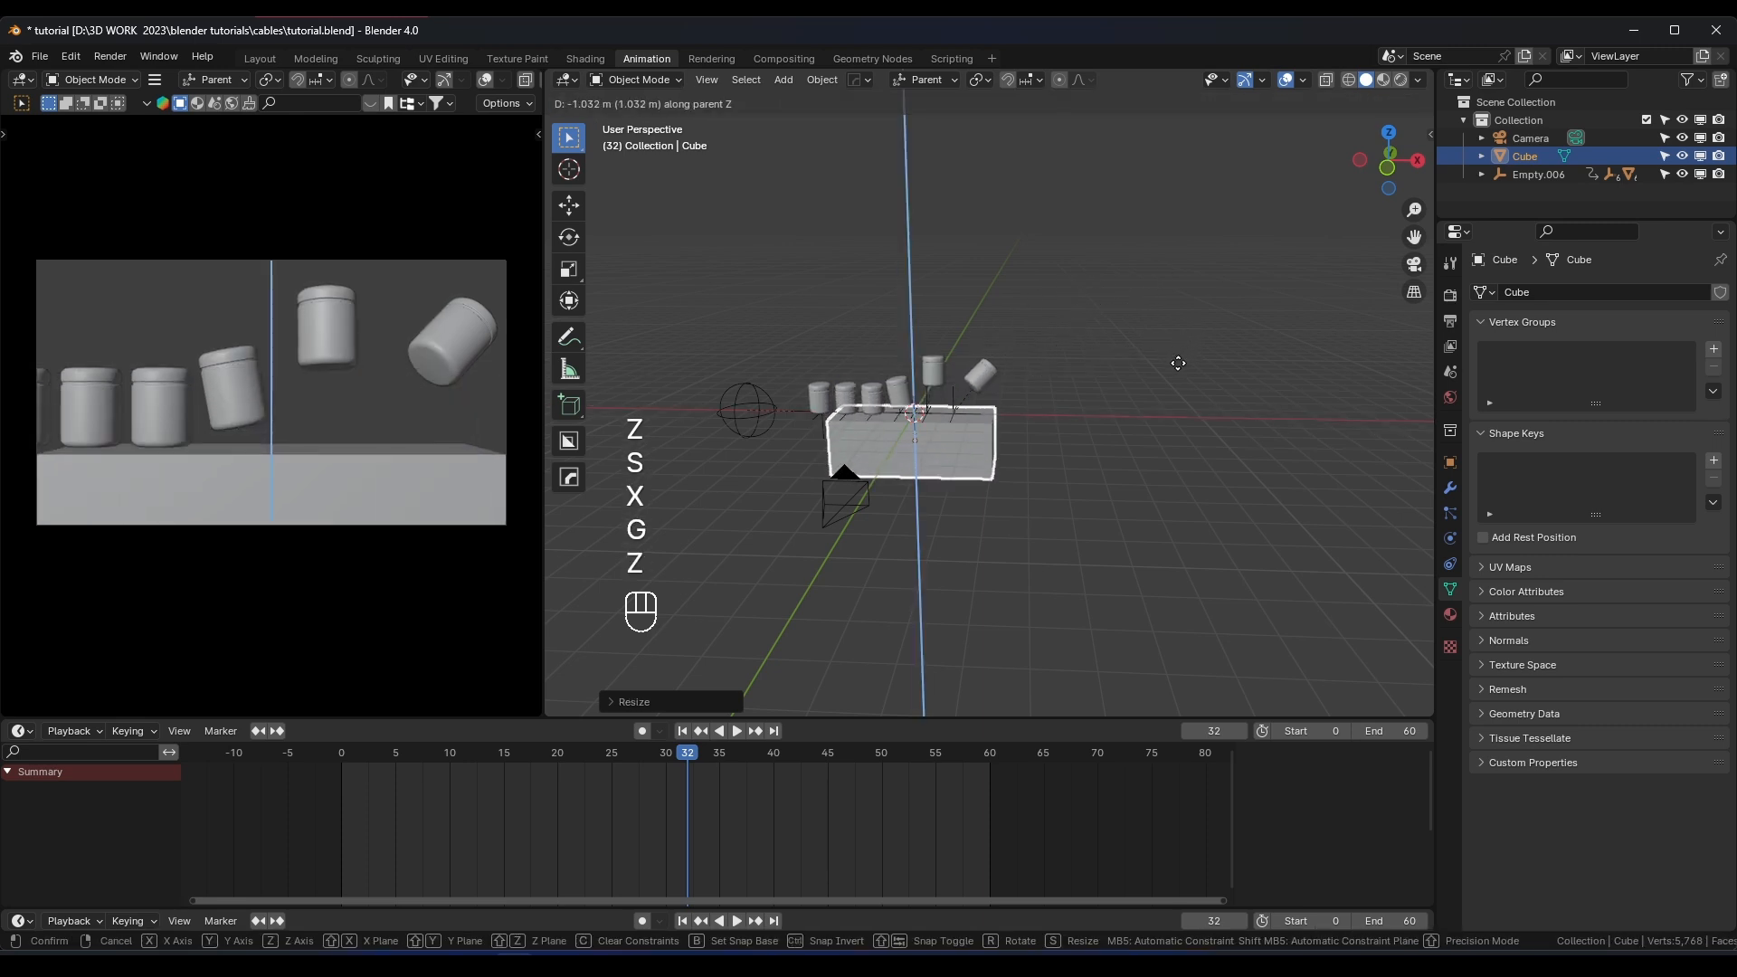
left_click(1178, 362)
Lengthen the platform along X and shift it so that it spans the full width of the camera view
key("s")
key("x")
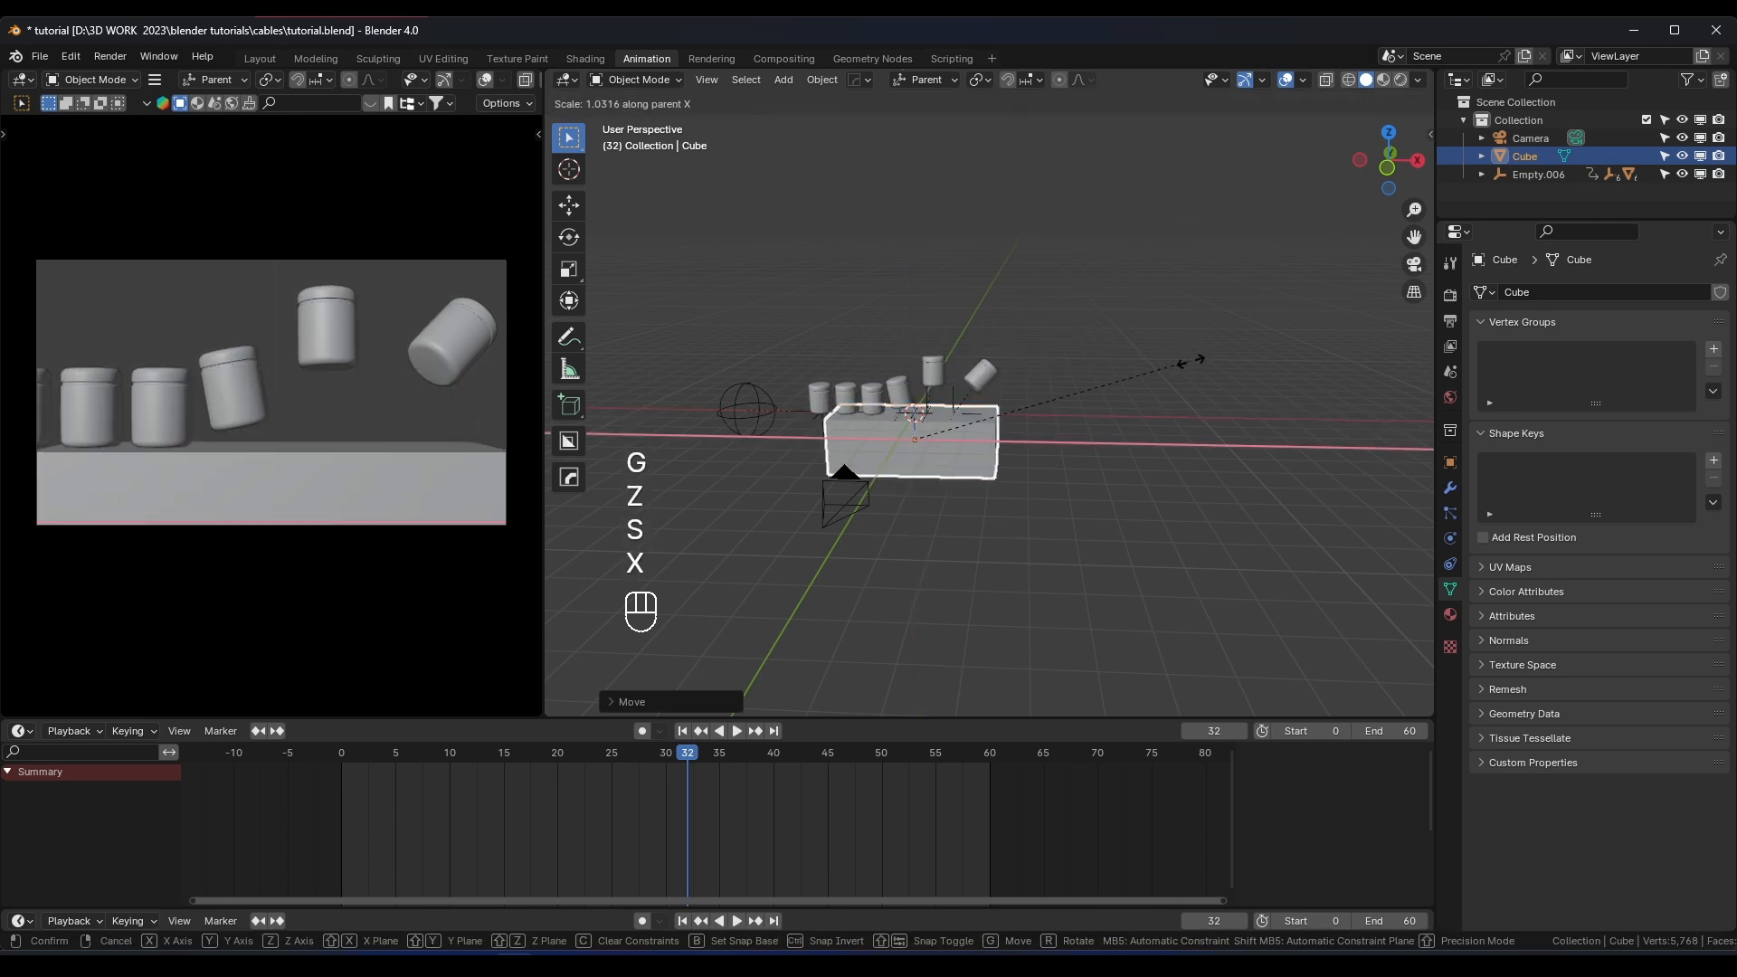
left_click(1268, 372)
key("g")
key("x")
key("s")
key("x")
left_click(1327, 375)
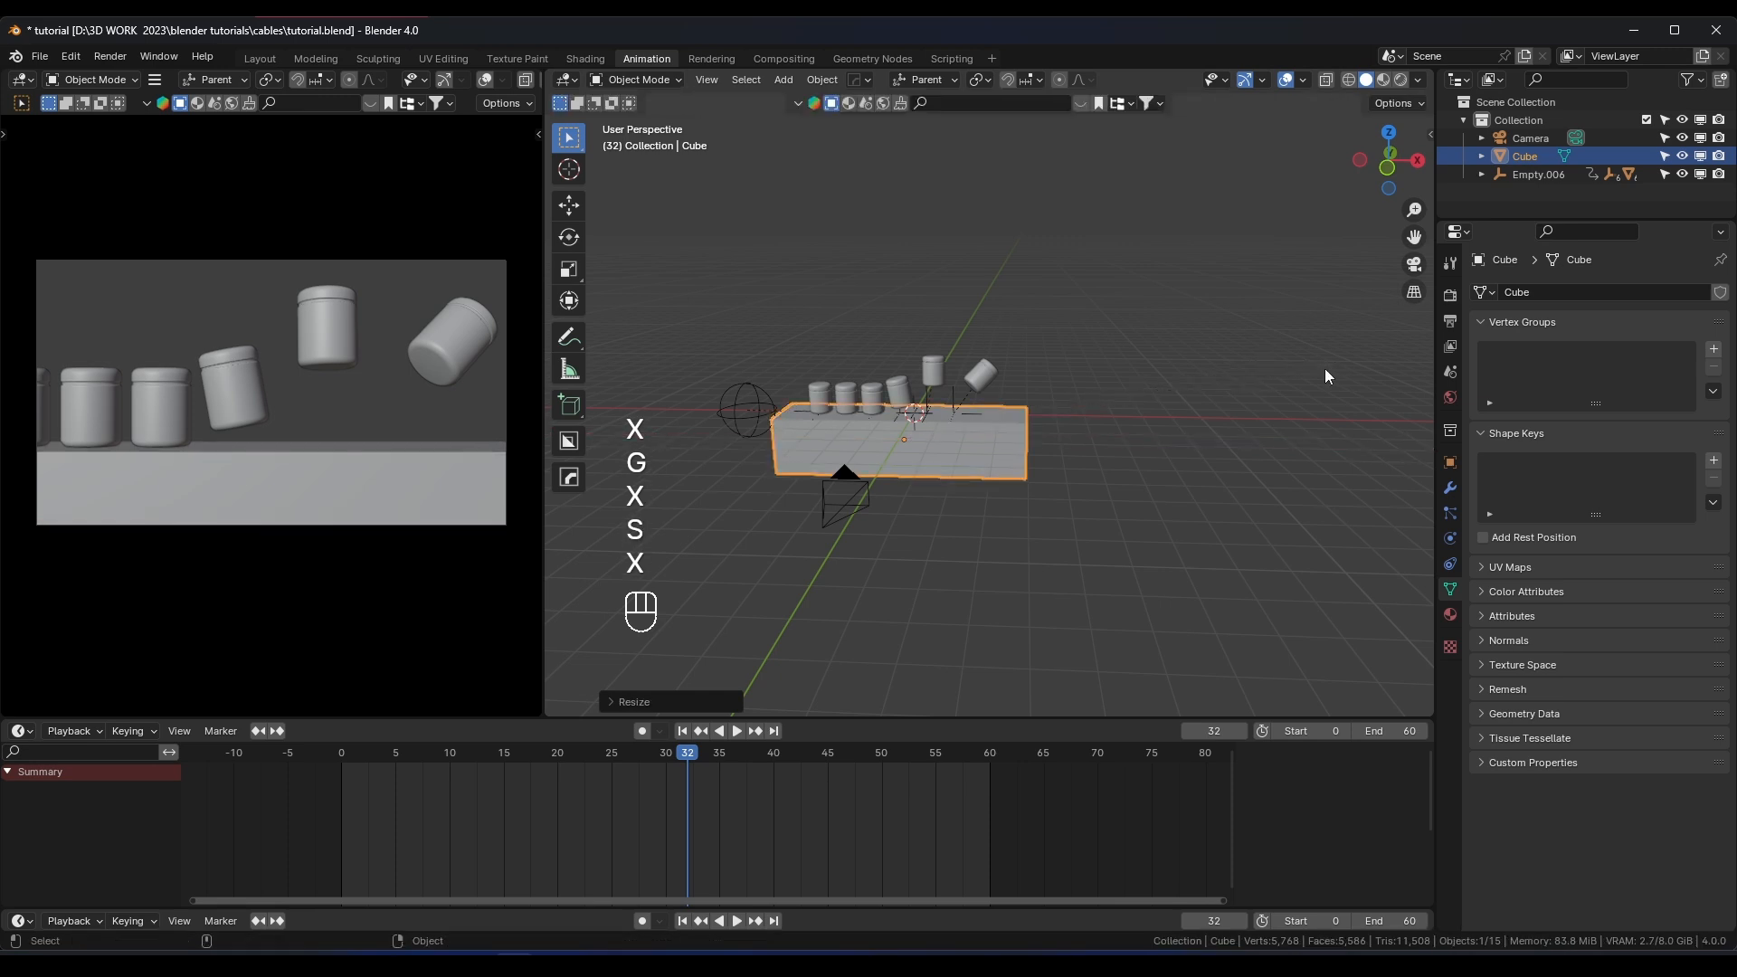
Scale the platform block along the Y axis to adjust its depth under the jars
middle_click_drag(1151, 374, 985, 411)
key("s")
key("y")
left_click(1117, 387)
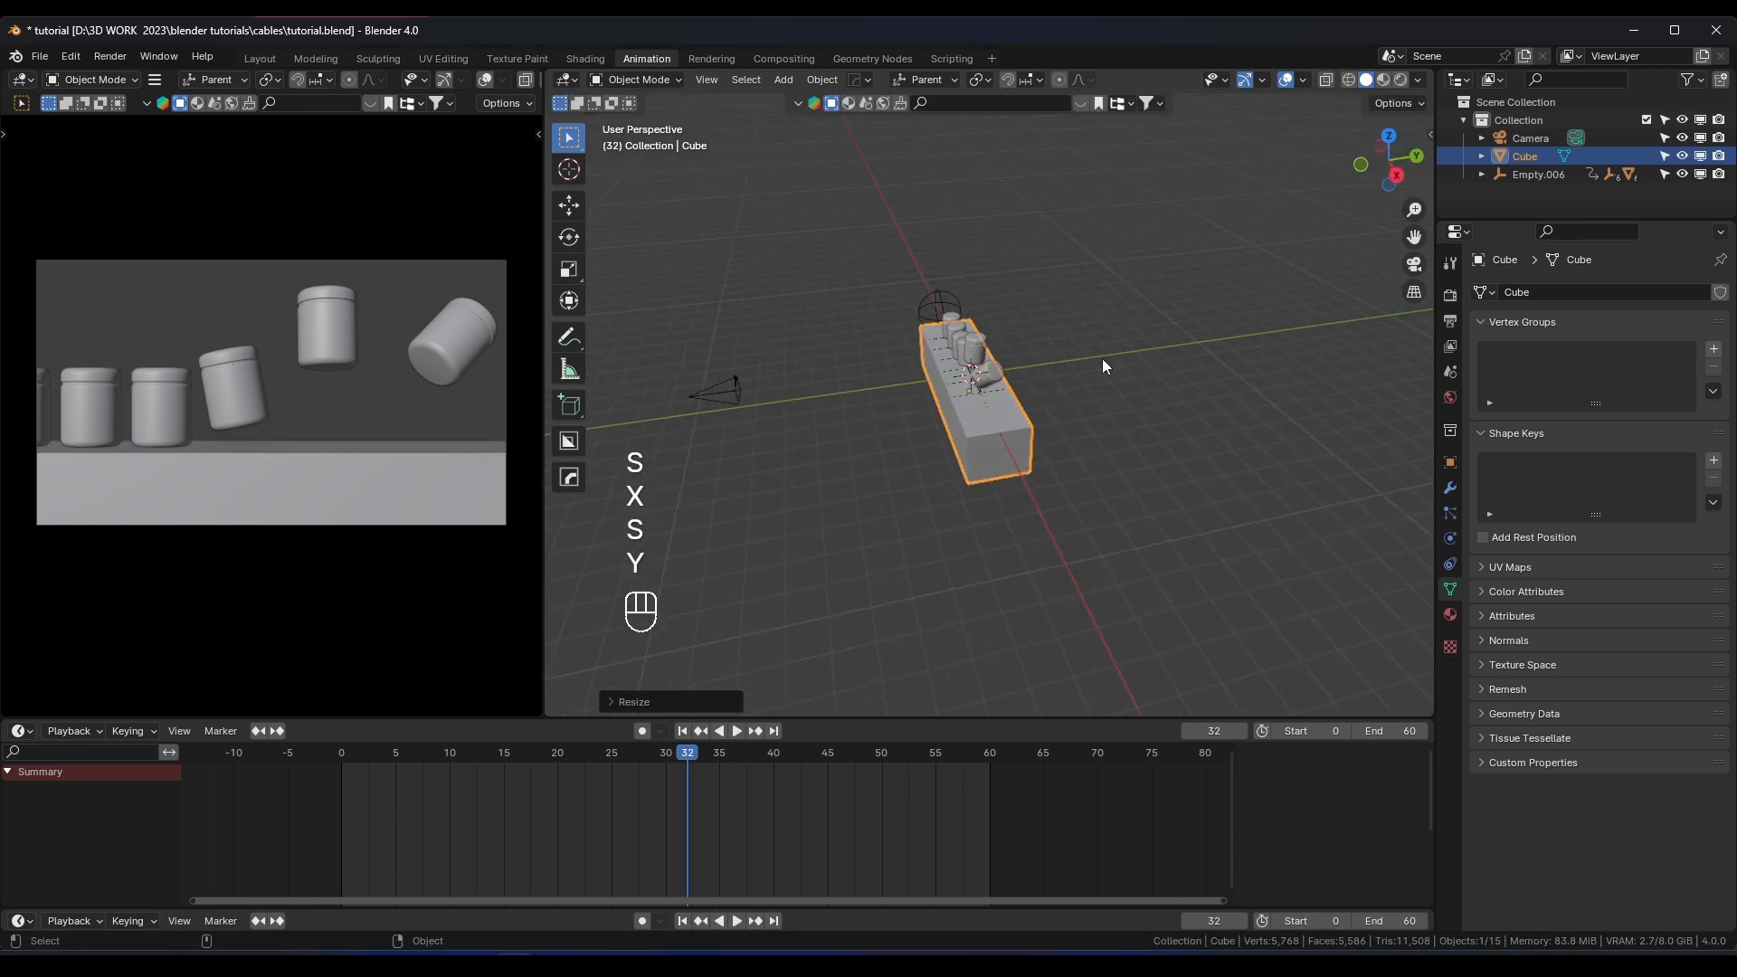
Create a new collection named cam and move the Camera out of Collection, leaving the cam collection active
left_click_drag(1540, 231, 1540, 390)
right_click(1532, 248)
left_click(1533, 247)
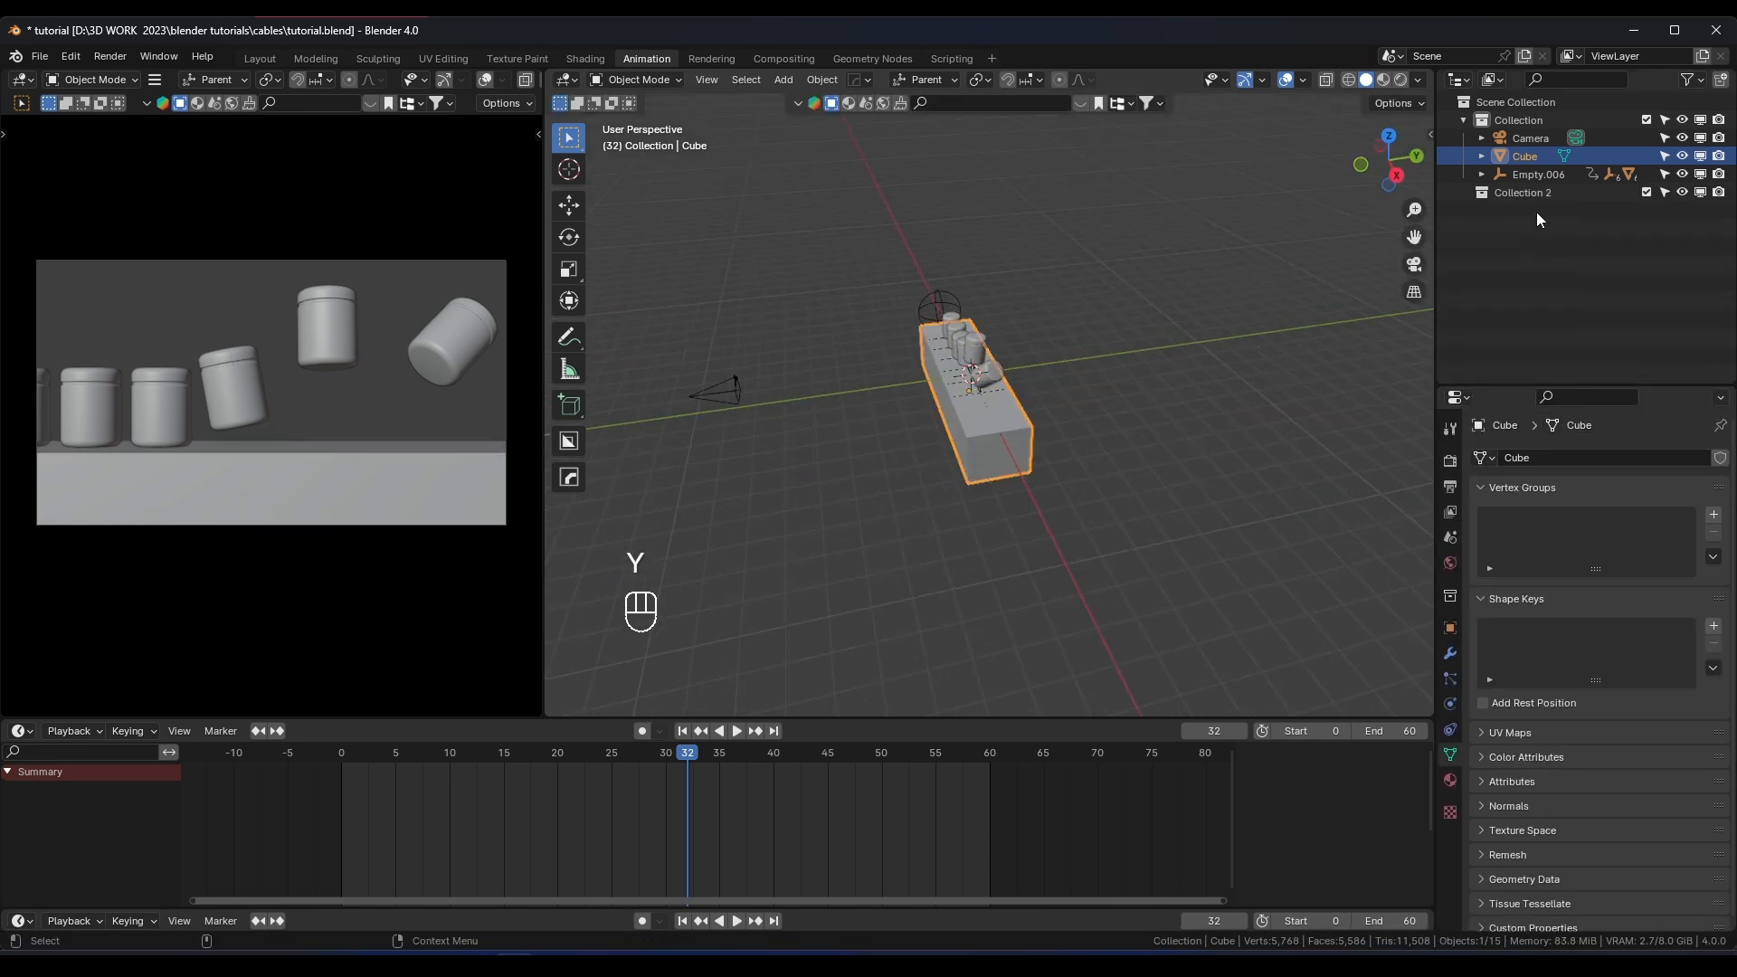
double_click(1533, 193)
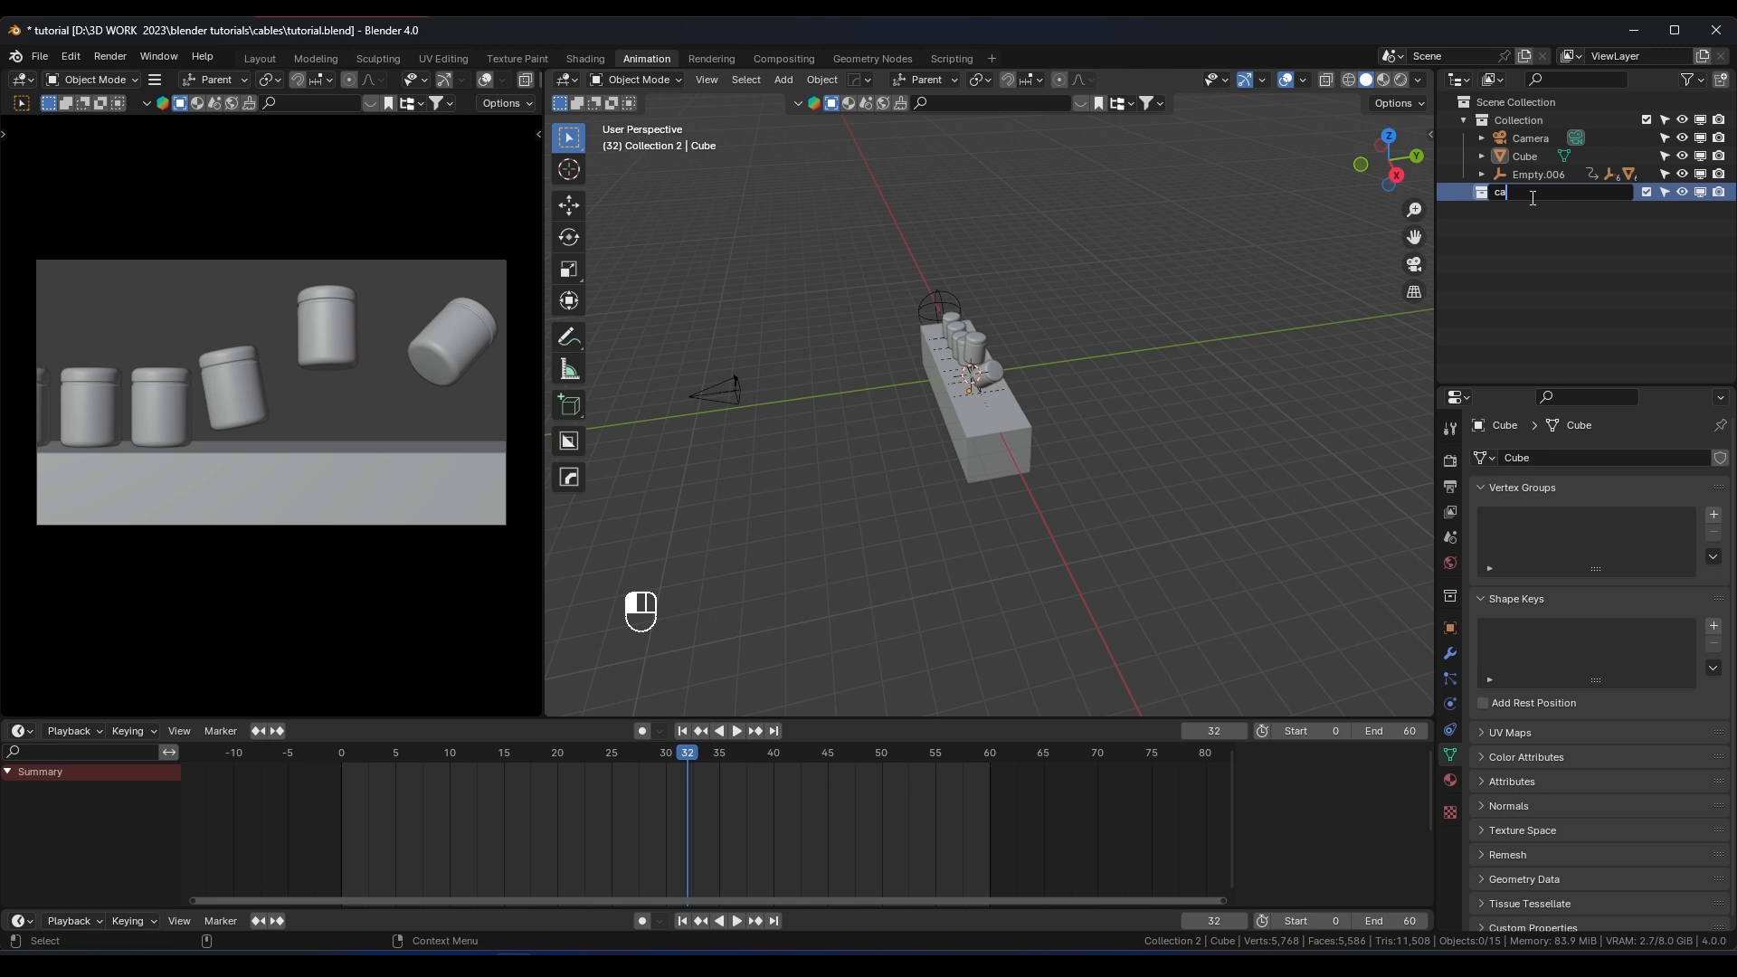
type("cam")
key("Return")
left_click_drag(1503, 139, 1516, 203)
left_click(1492, 178)
Switch the camera view to rendered shading, add a Plane at the world origin and rotate it 90° about X
middle_click_drag(987, 418, 1149, 387)
key("z")
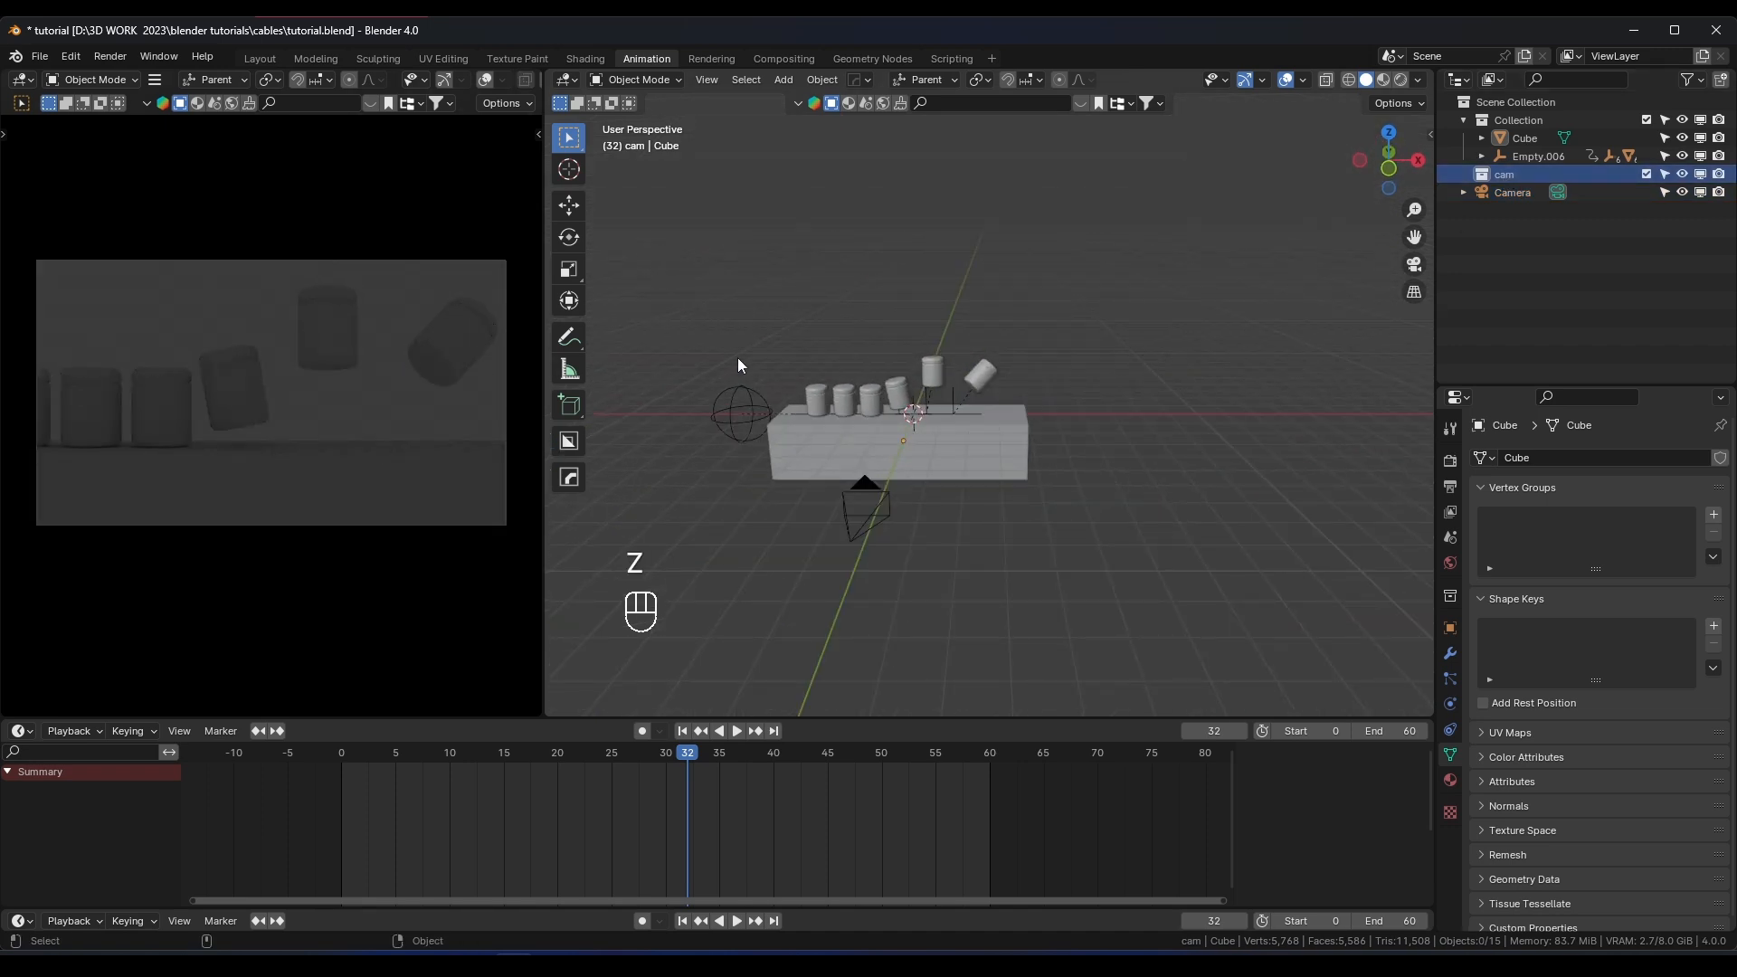
key("shift+a")
mouse_move(864, 427)
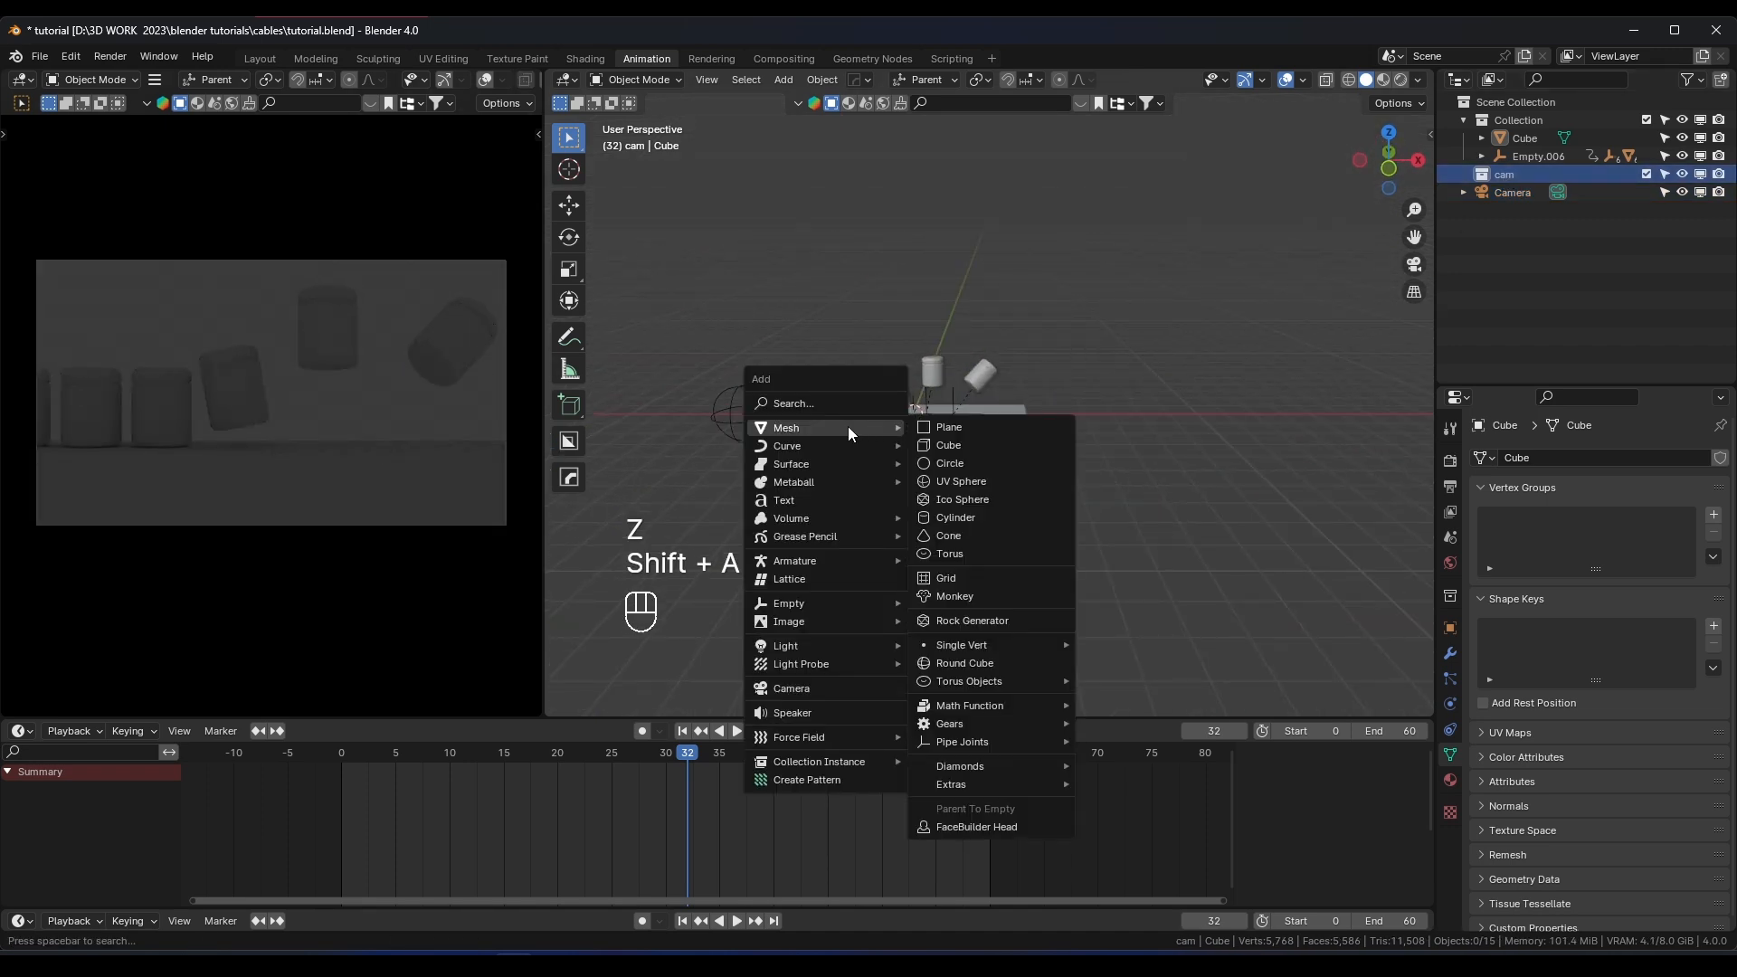
left_click(936, 428)
key("r")
key("x")
key("KP_9")
key("KP_0")
key("KP_Enter")
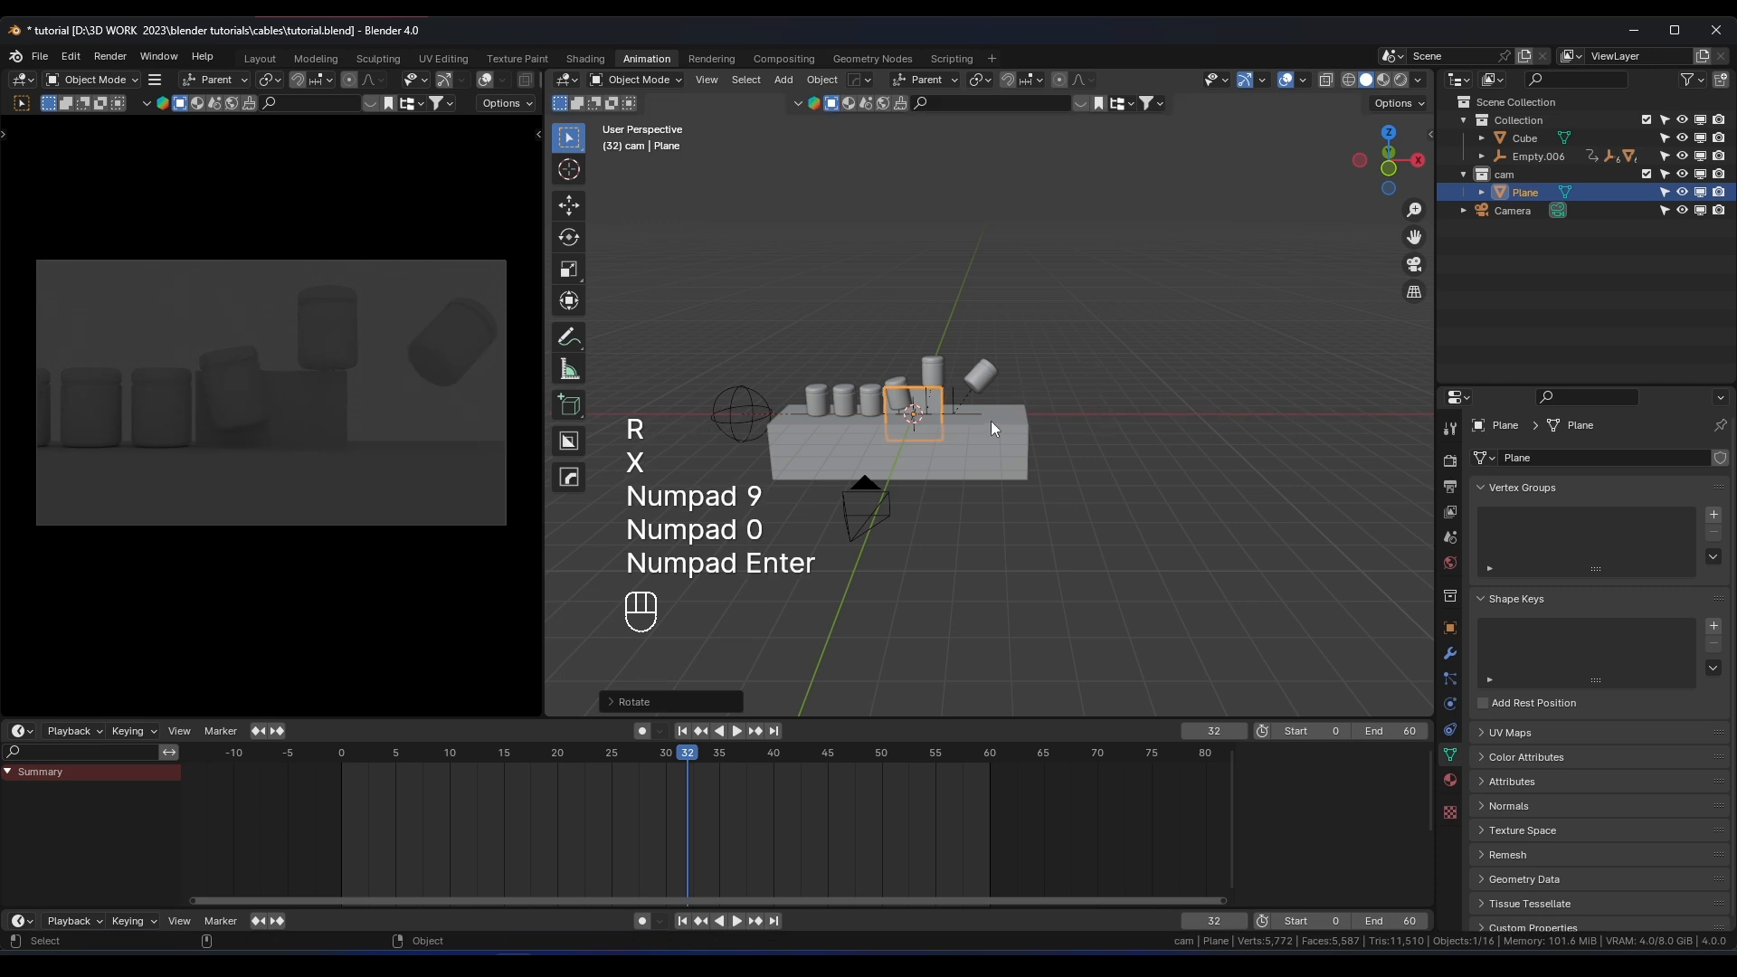
Enlarge the upright plane and move it back along Y so that it forms a backdrop behind the platform
key("s")
left_click(1228, 401)
key("s")
key("g")
key("y")
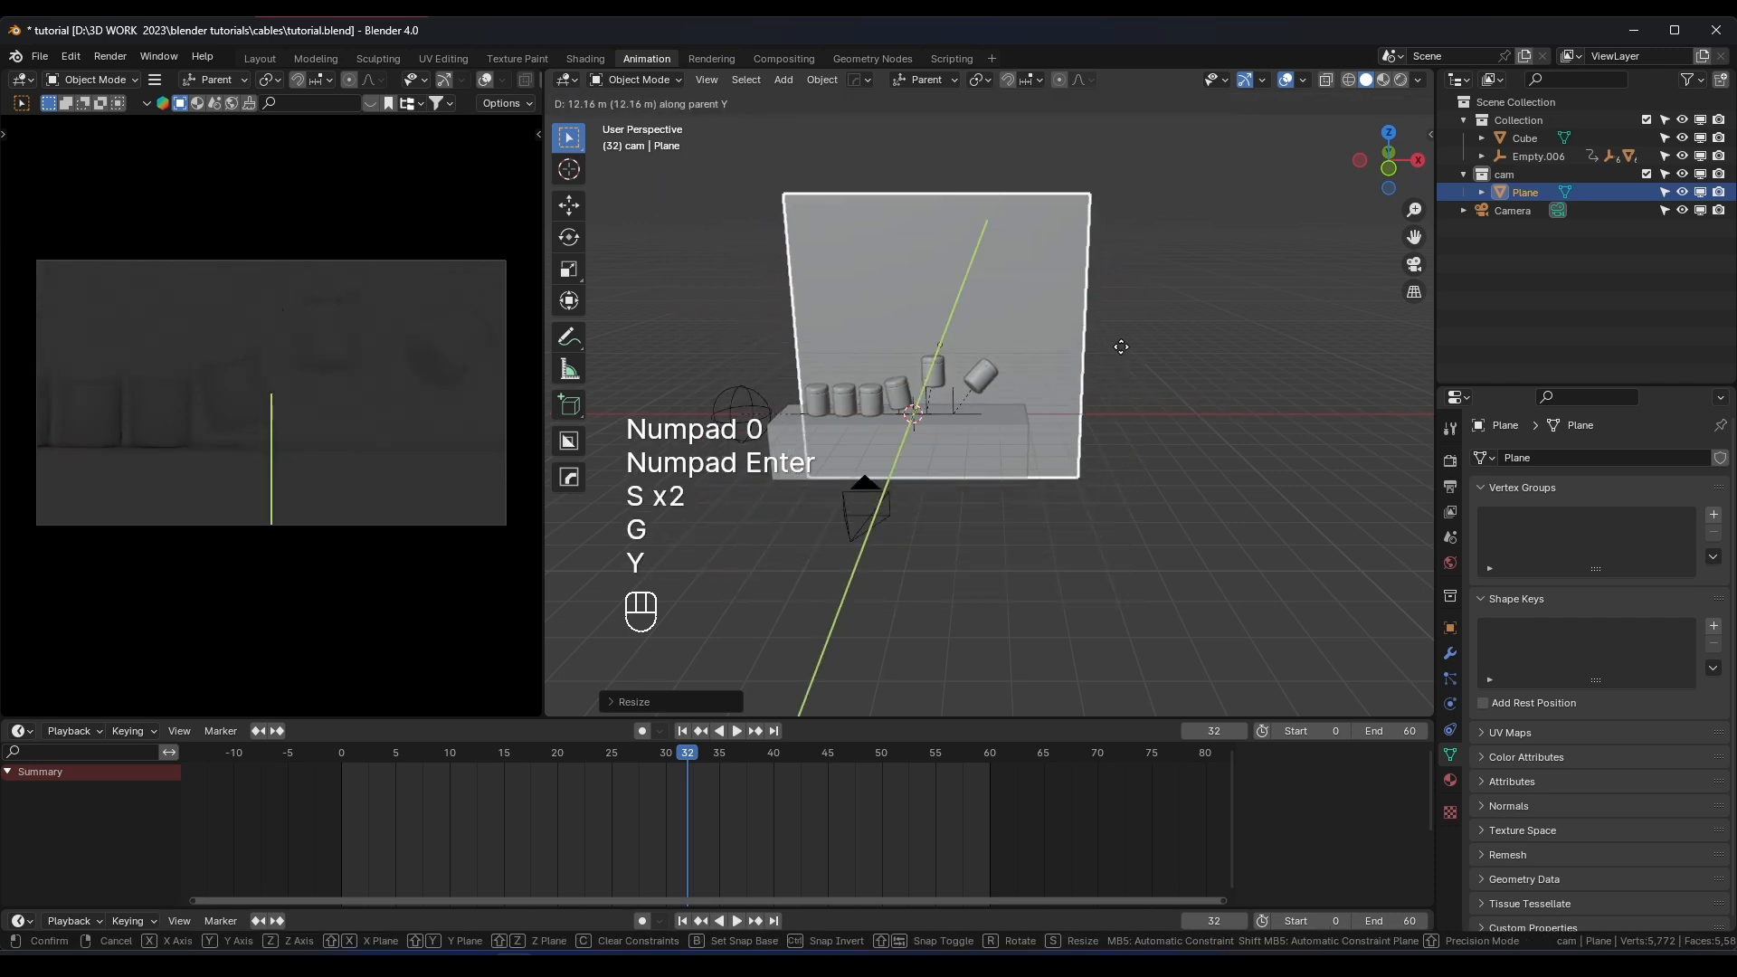
left_click(1099, 360)
key("s")
key("s")
left_click(1153, 372)
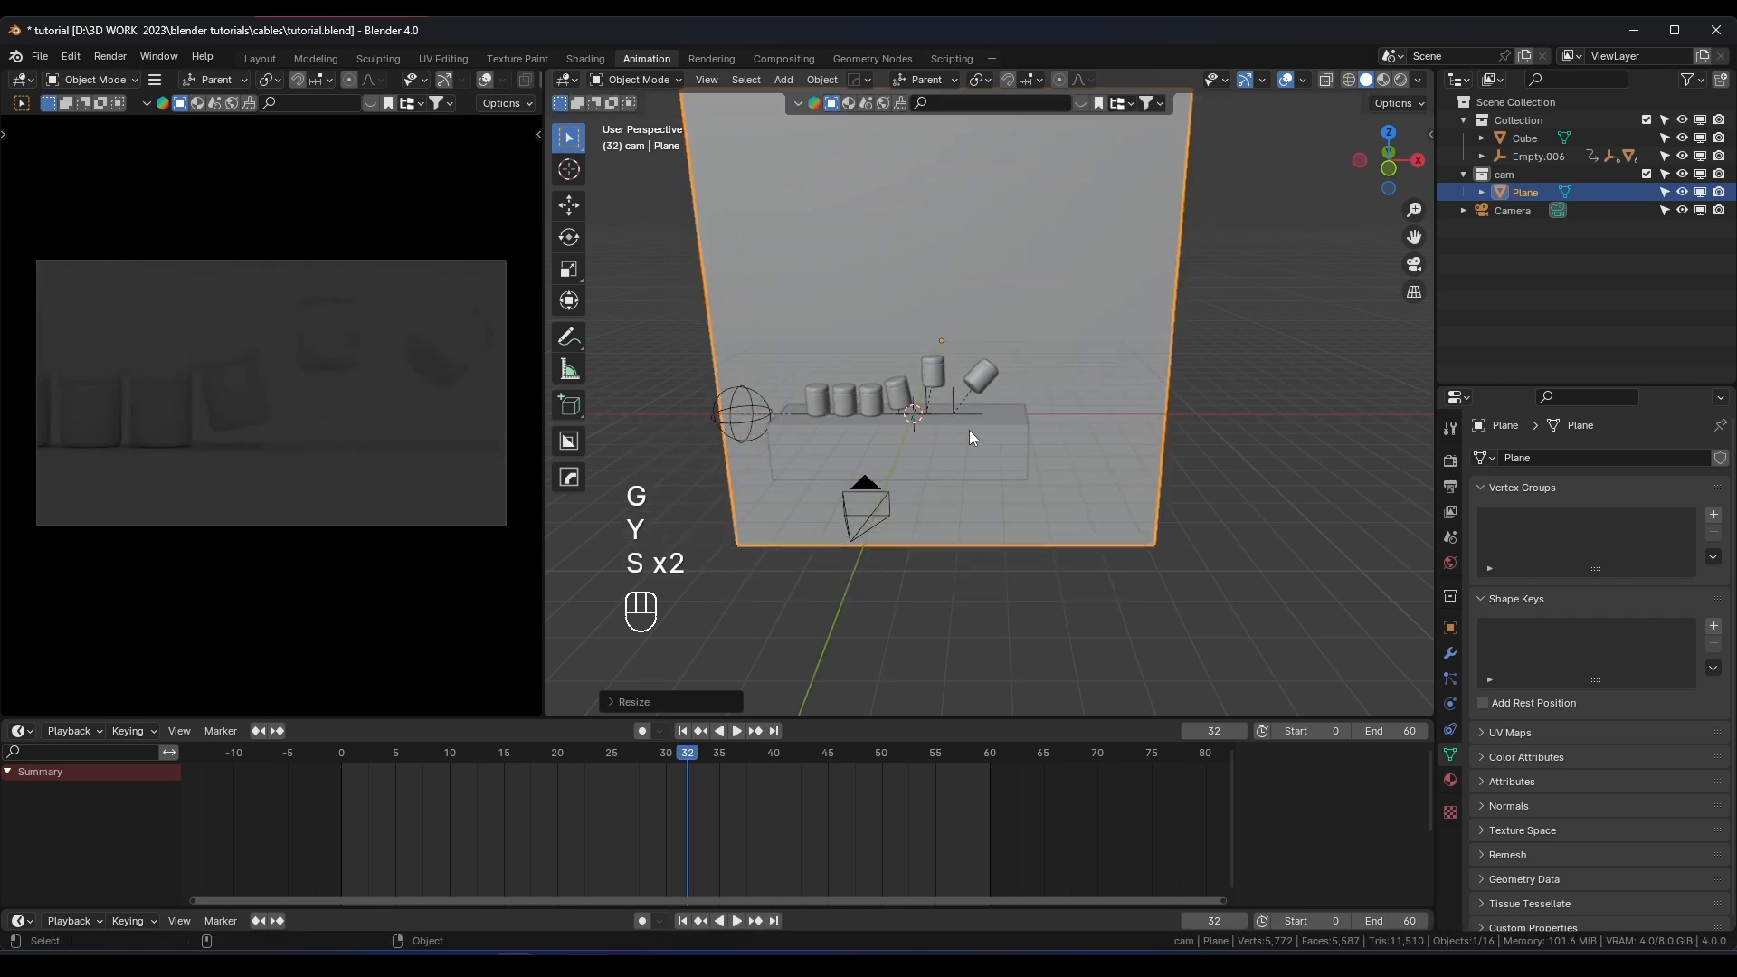
Add an Area light and raise it along Z above the jars
middle_click_drag(969, 431, 1035, 478)
key("shift+a")
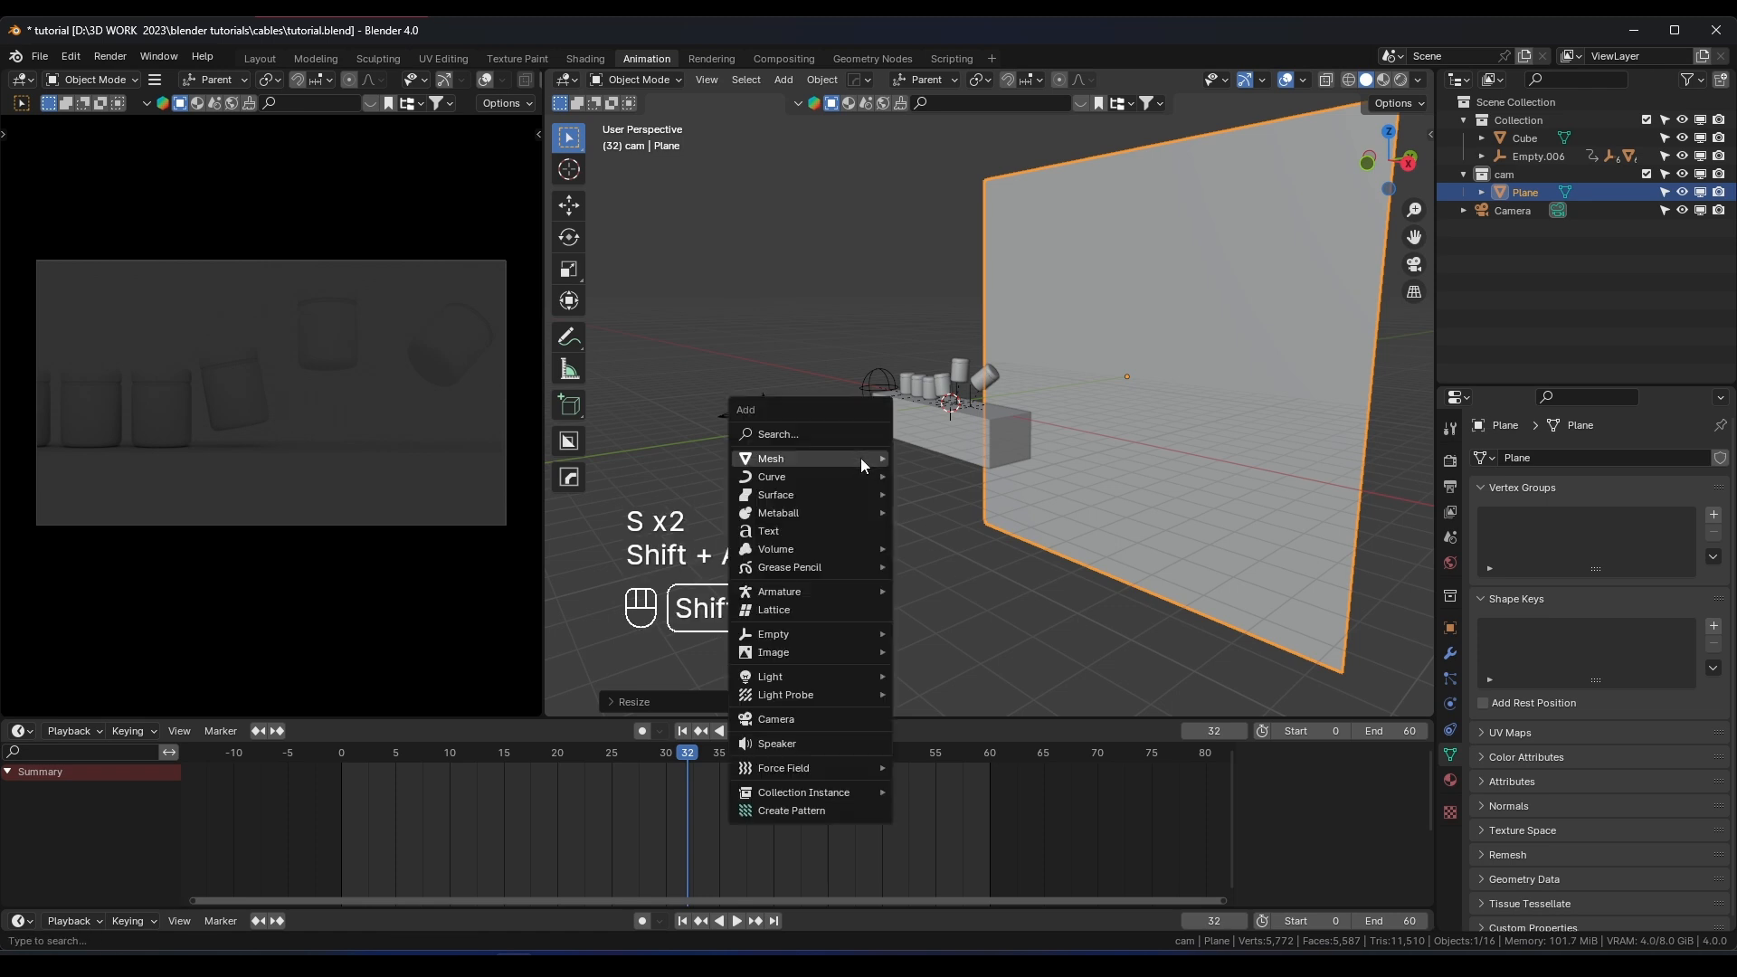
mouse_move(768, 680)
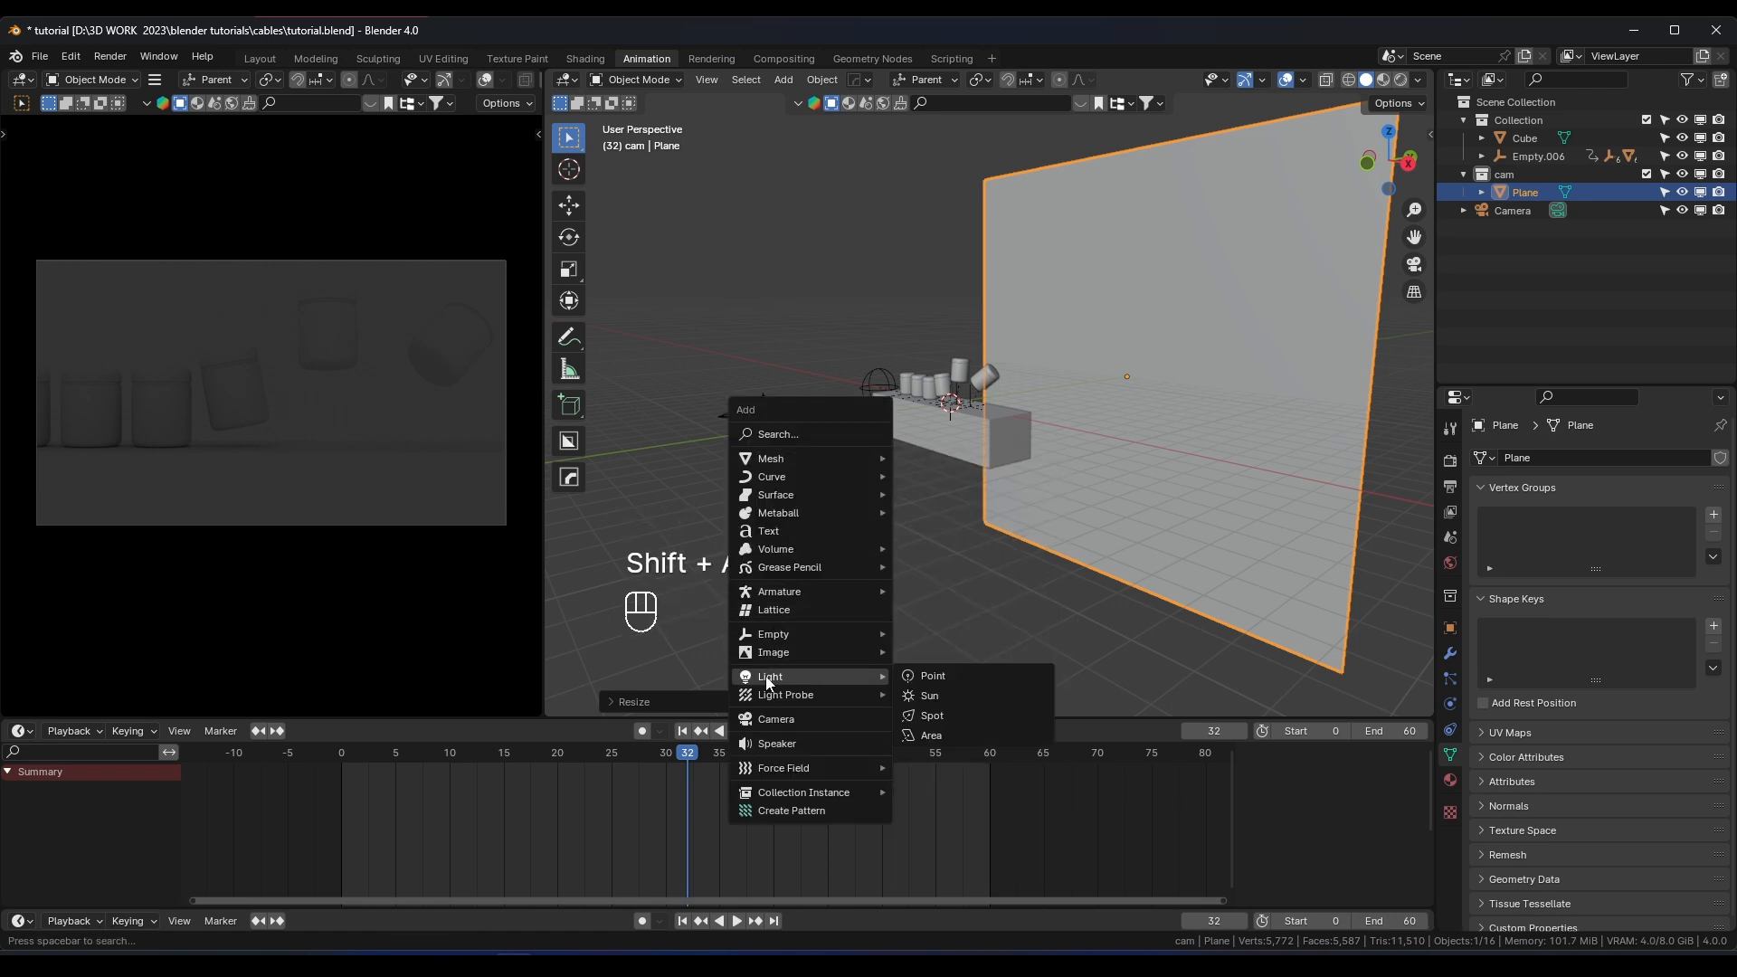
left_click(915, 736)
key("g")
key("z")
left_click(962, 389)
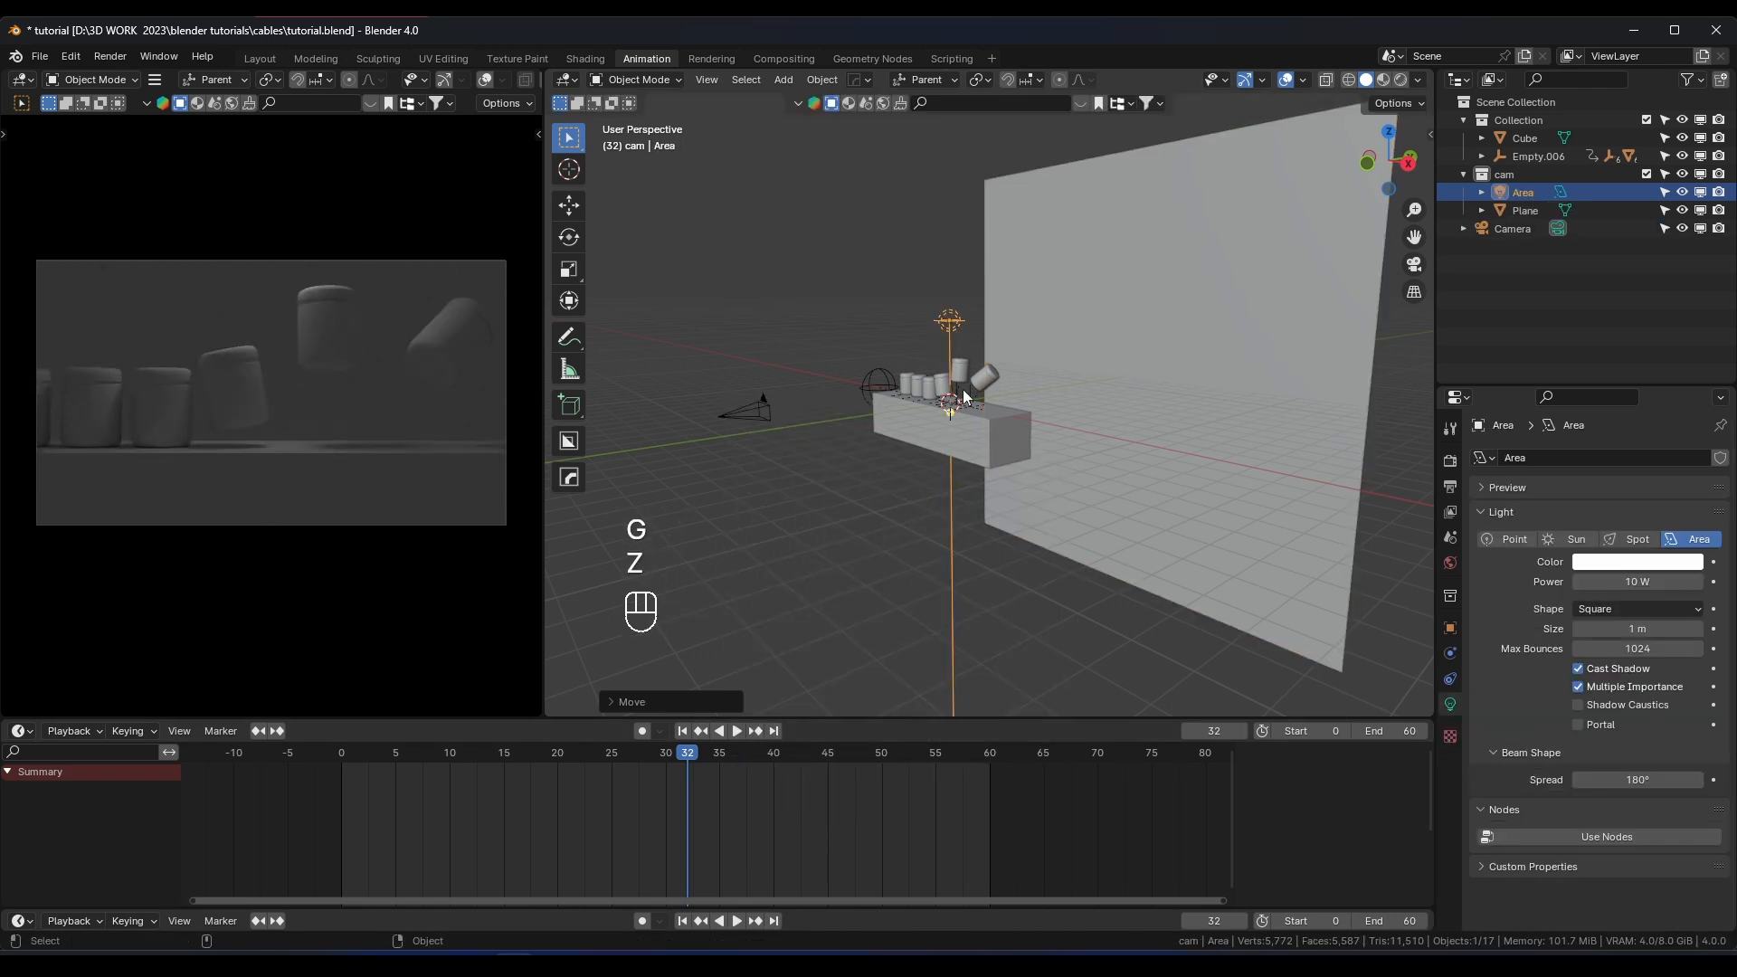
Enlarge the area light until it extends beyond the platform and set its power to 2000 W
key("s")
left_click(1225, 474)
key("s")
left_click(1086, 412)
middle_click_drag(1031, 402, 1102, 451)
key("s")
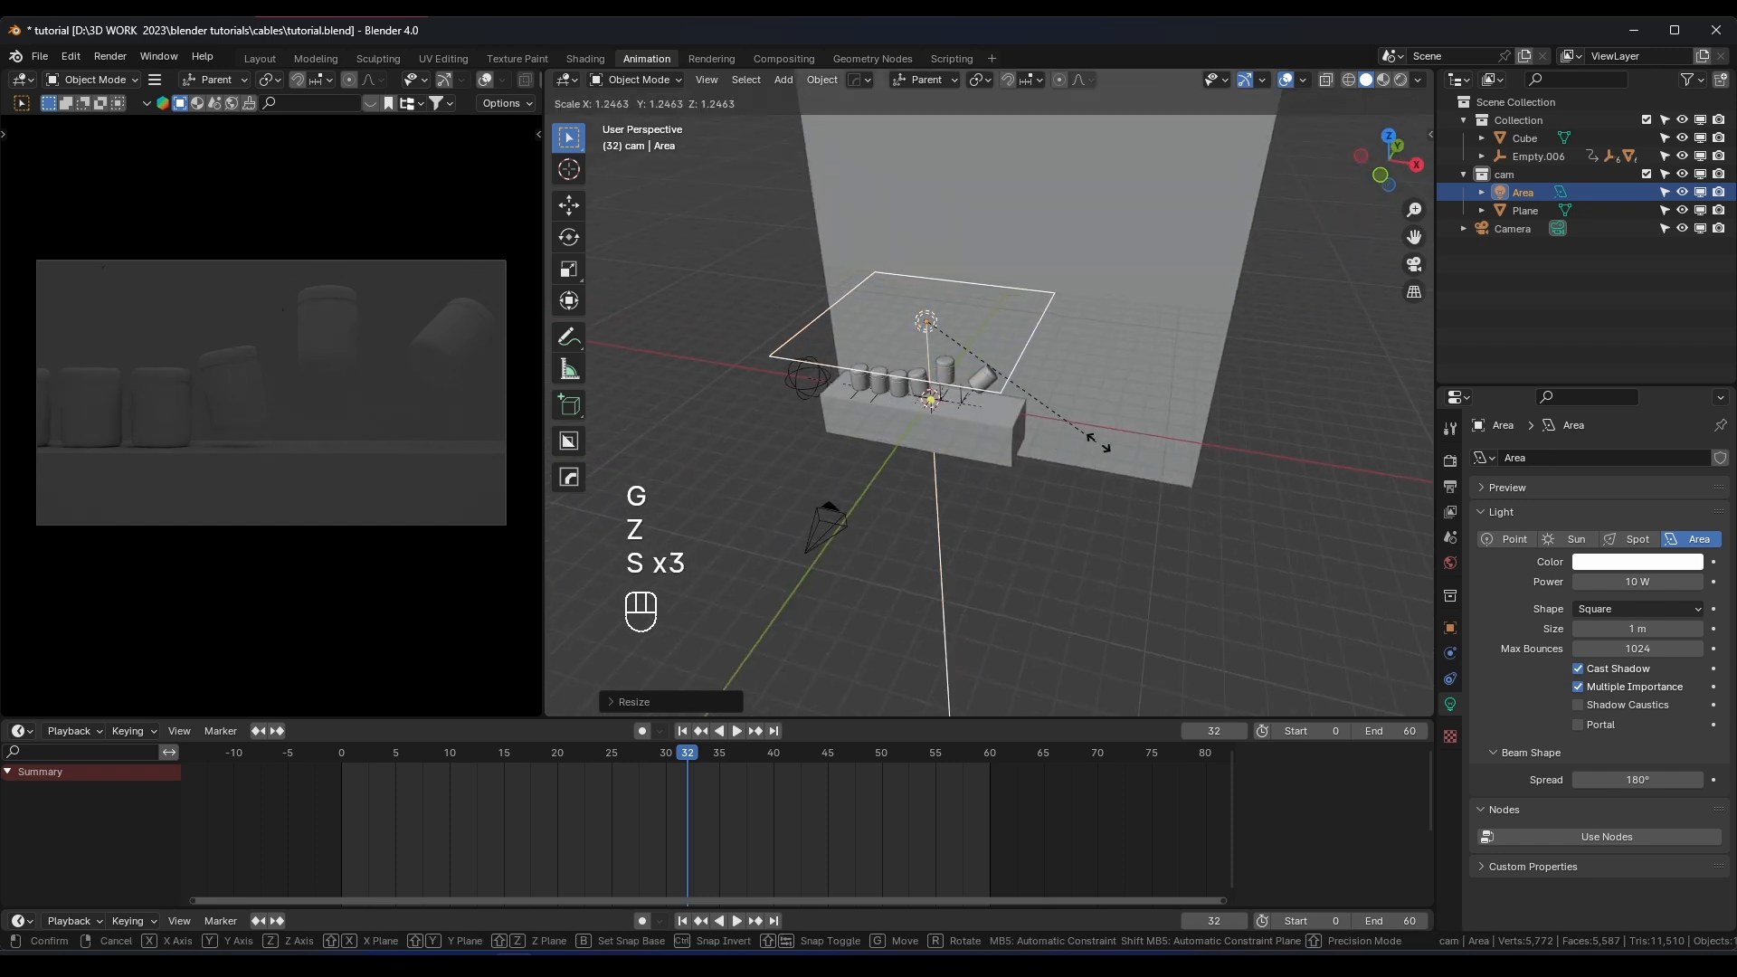
left_click(1152, 462)
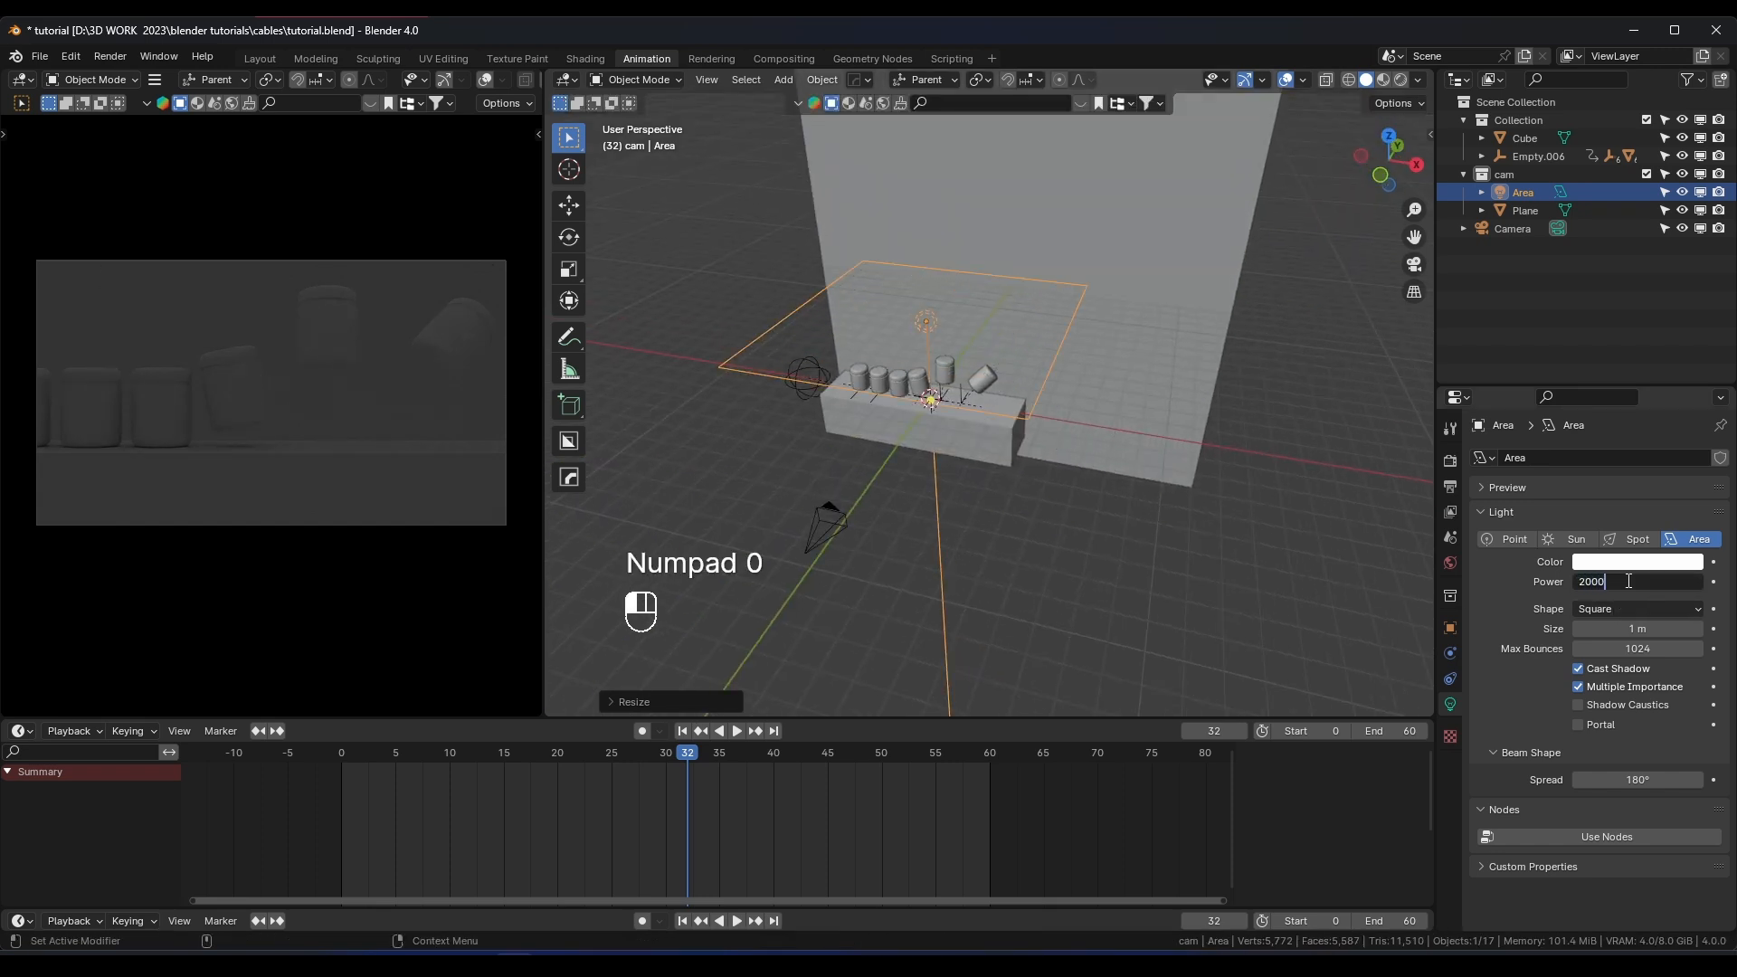
key("Return")
Raise the area light further along Z and tilt it about -11.5° around X
middle_click_drag(1028, 364, 979, 347)
key("g")
key("z")
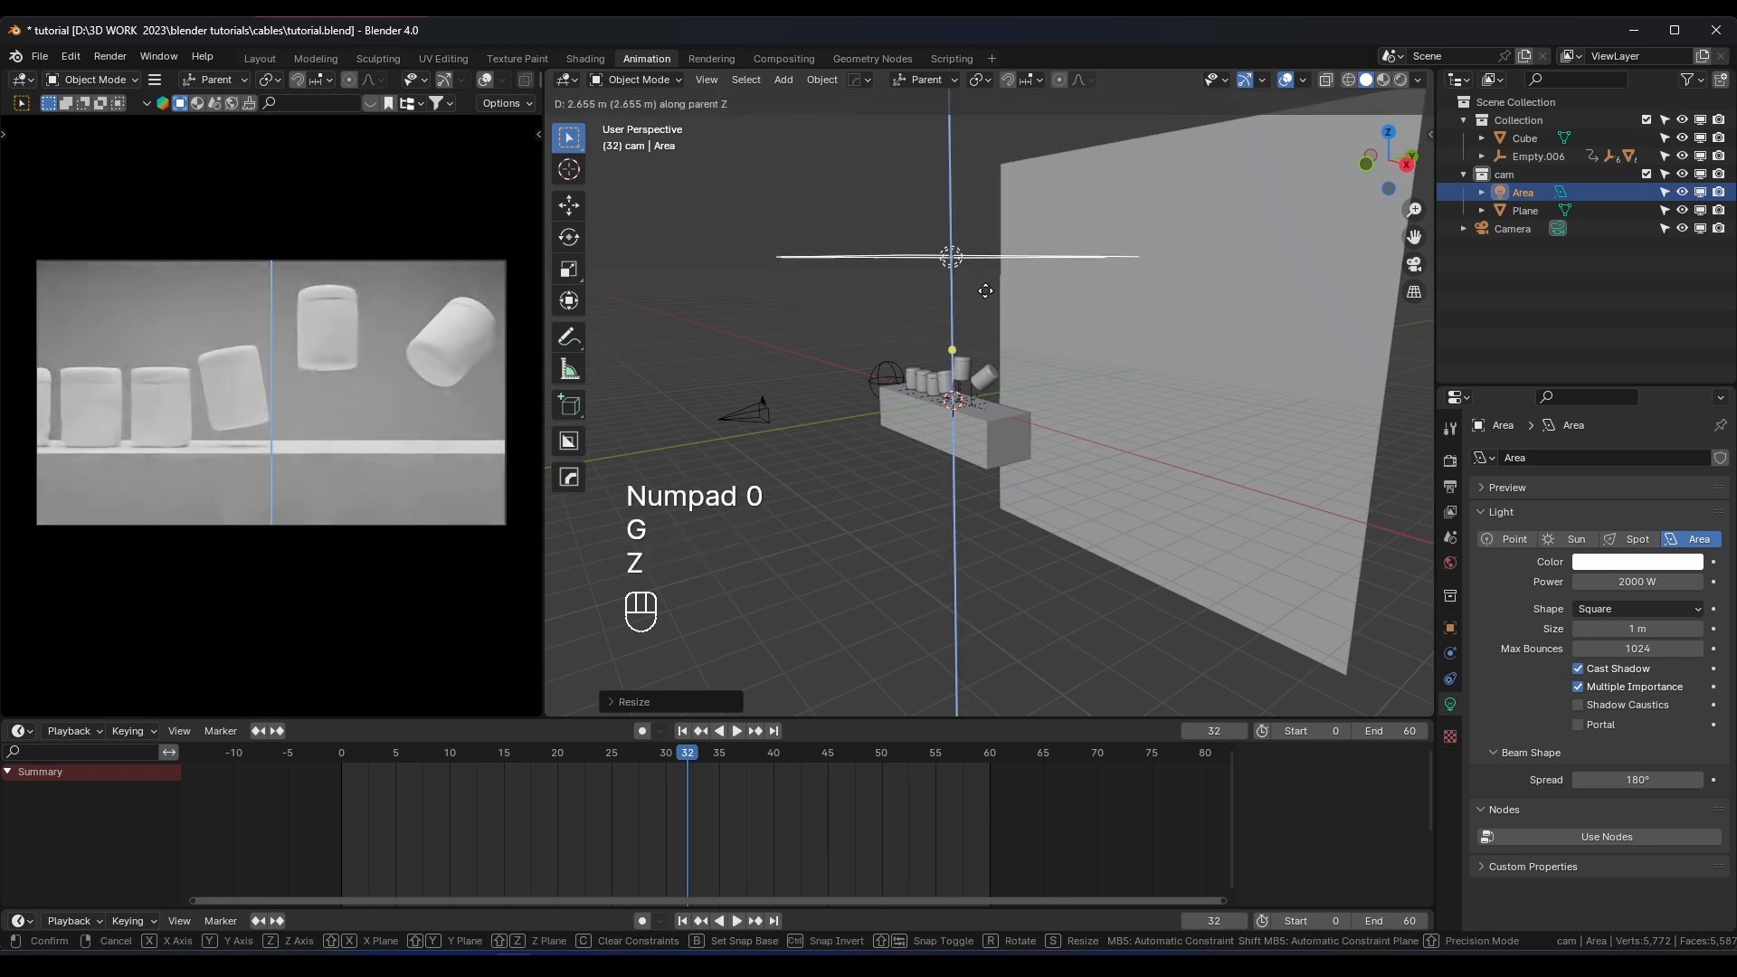
left_click(1017, 291)
key("g")
key("z")
left_click(1099, 306)
key("r")
key("x")
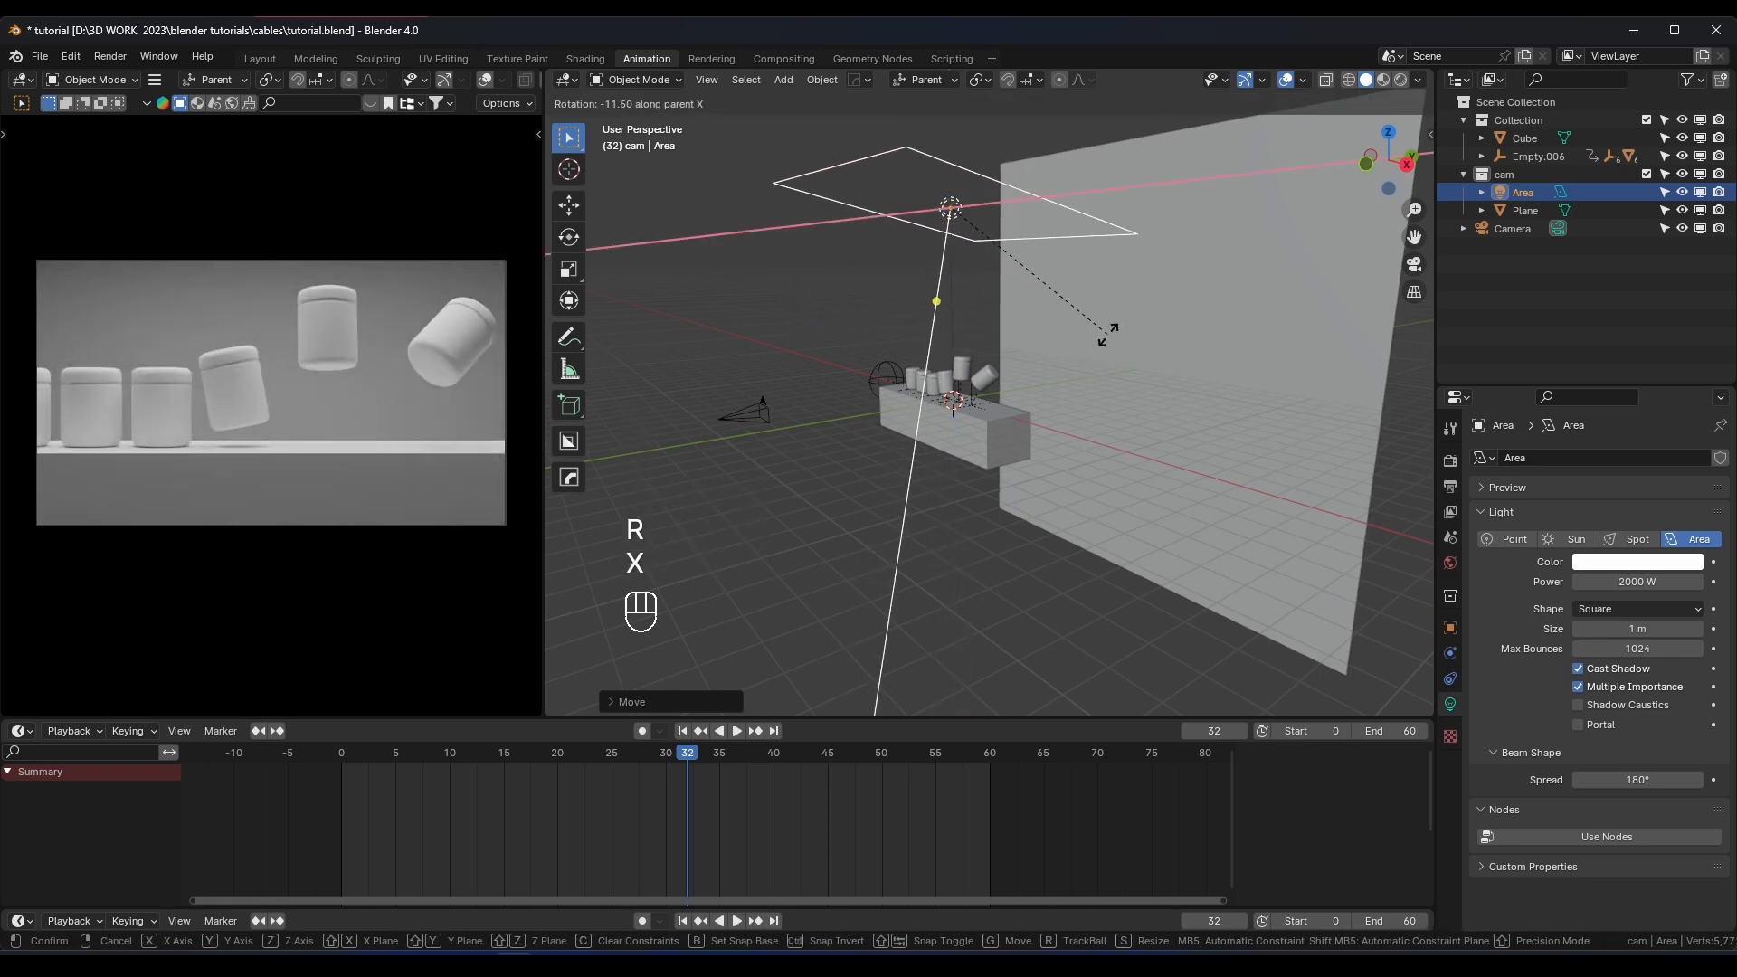
left_click(1107, 333)
Play the animation in the rendered camera view to check the lighting on the tumbling jars
scroll(324, 409, "up", 2)
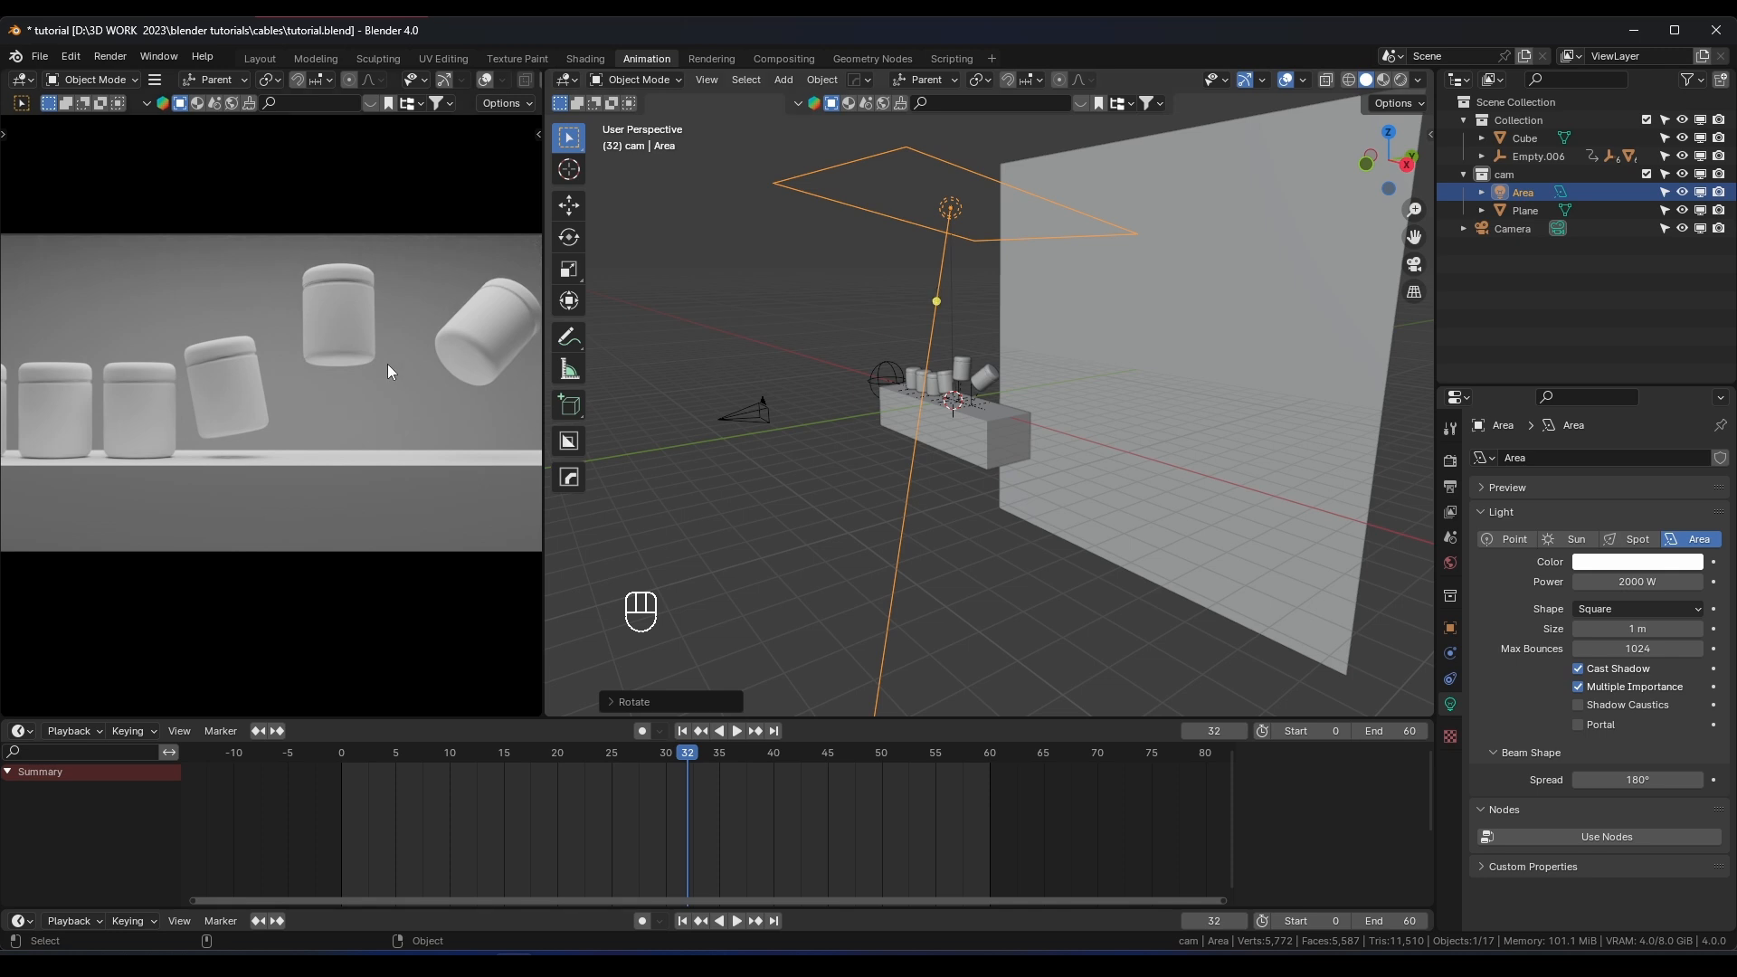
key("space")
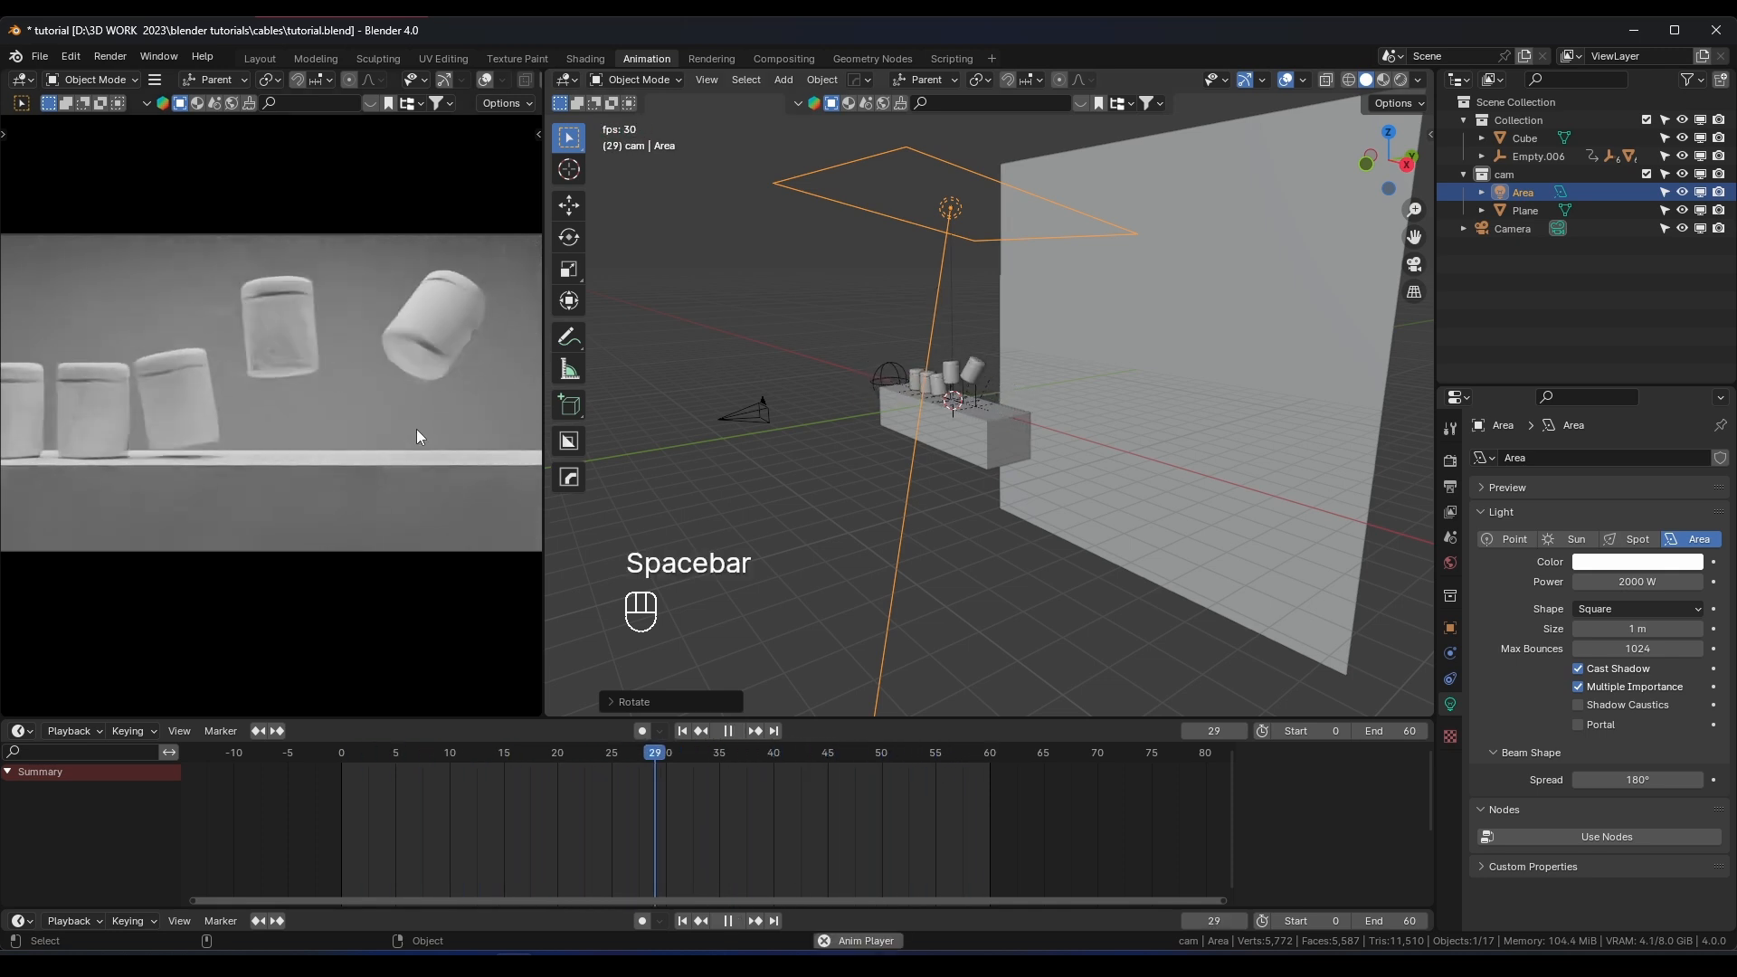
key("space")
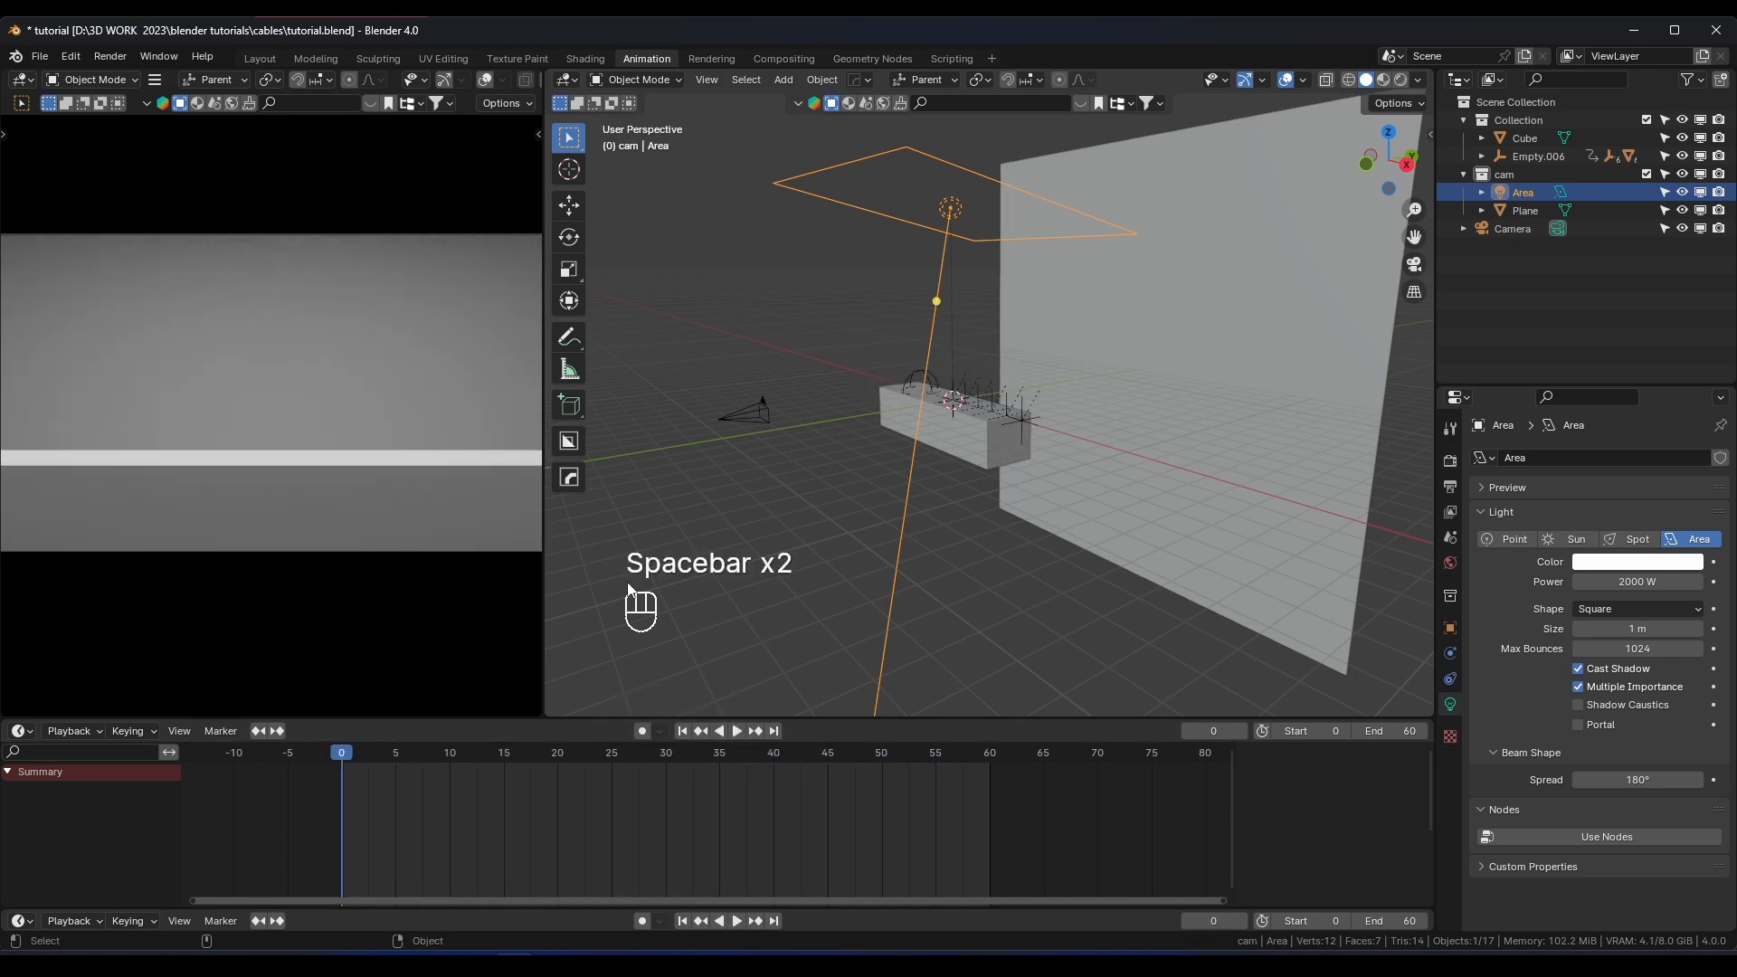
key("space")
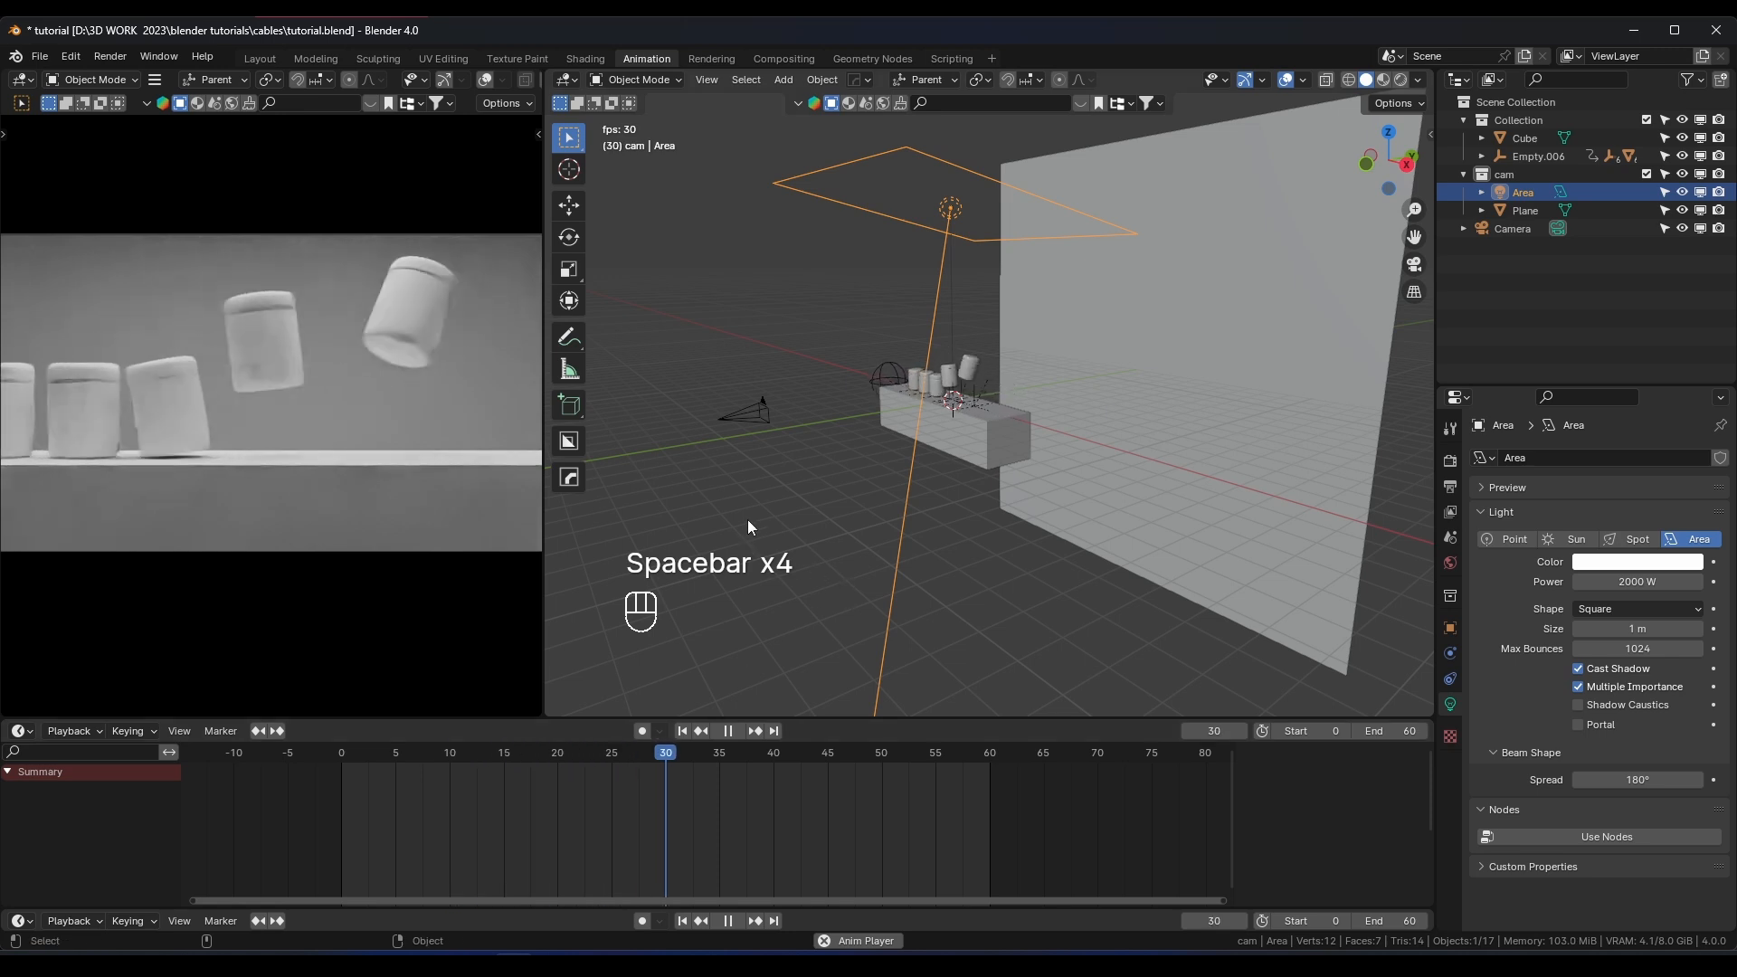
key("space")
Add a new material to the first jar in the row and set its base color to yellow
middle_click_drag(888, 416, 1111, 404)
scroll(901, 410, "up", 4)
left_click(834, 362)
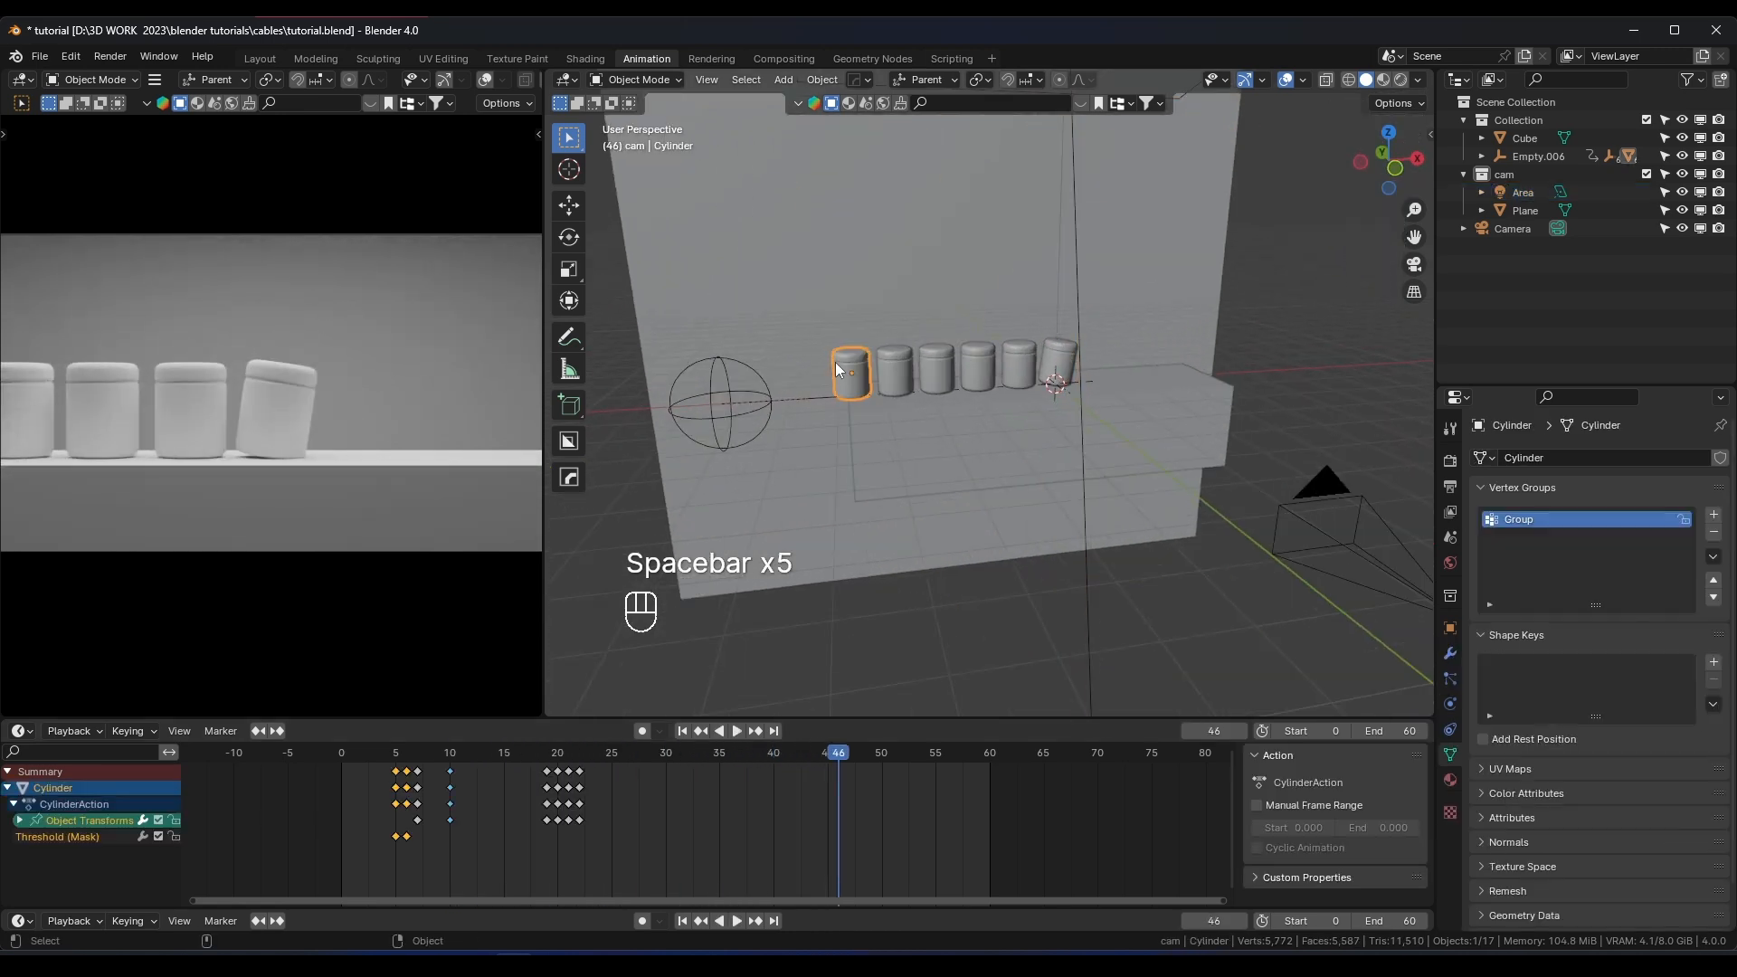
key("KP_1")
key("KP_Decimal")
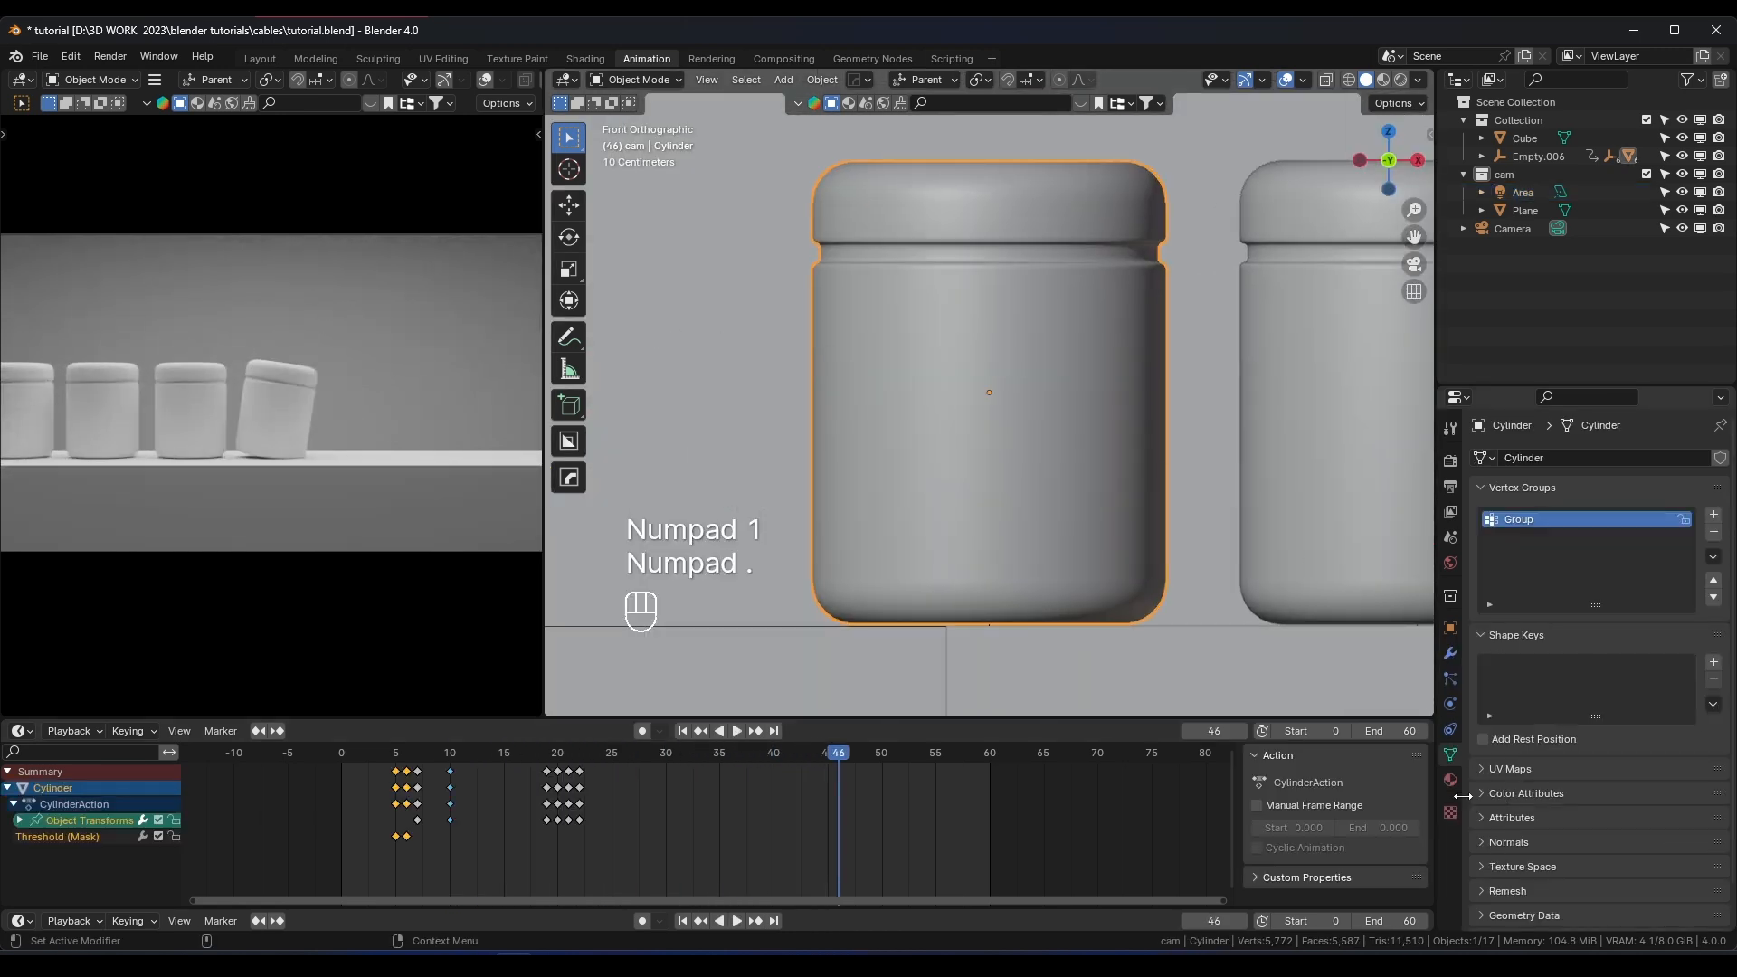
left_click(1455, 782)
left_click(1636, 534)
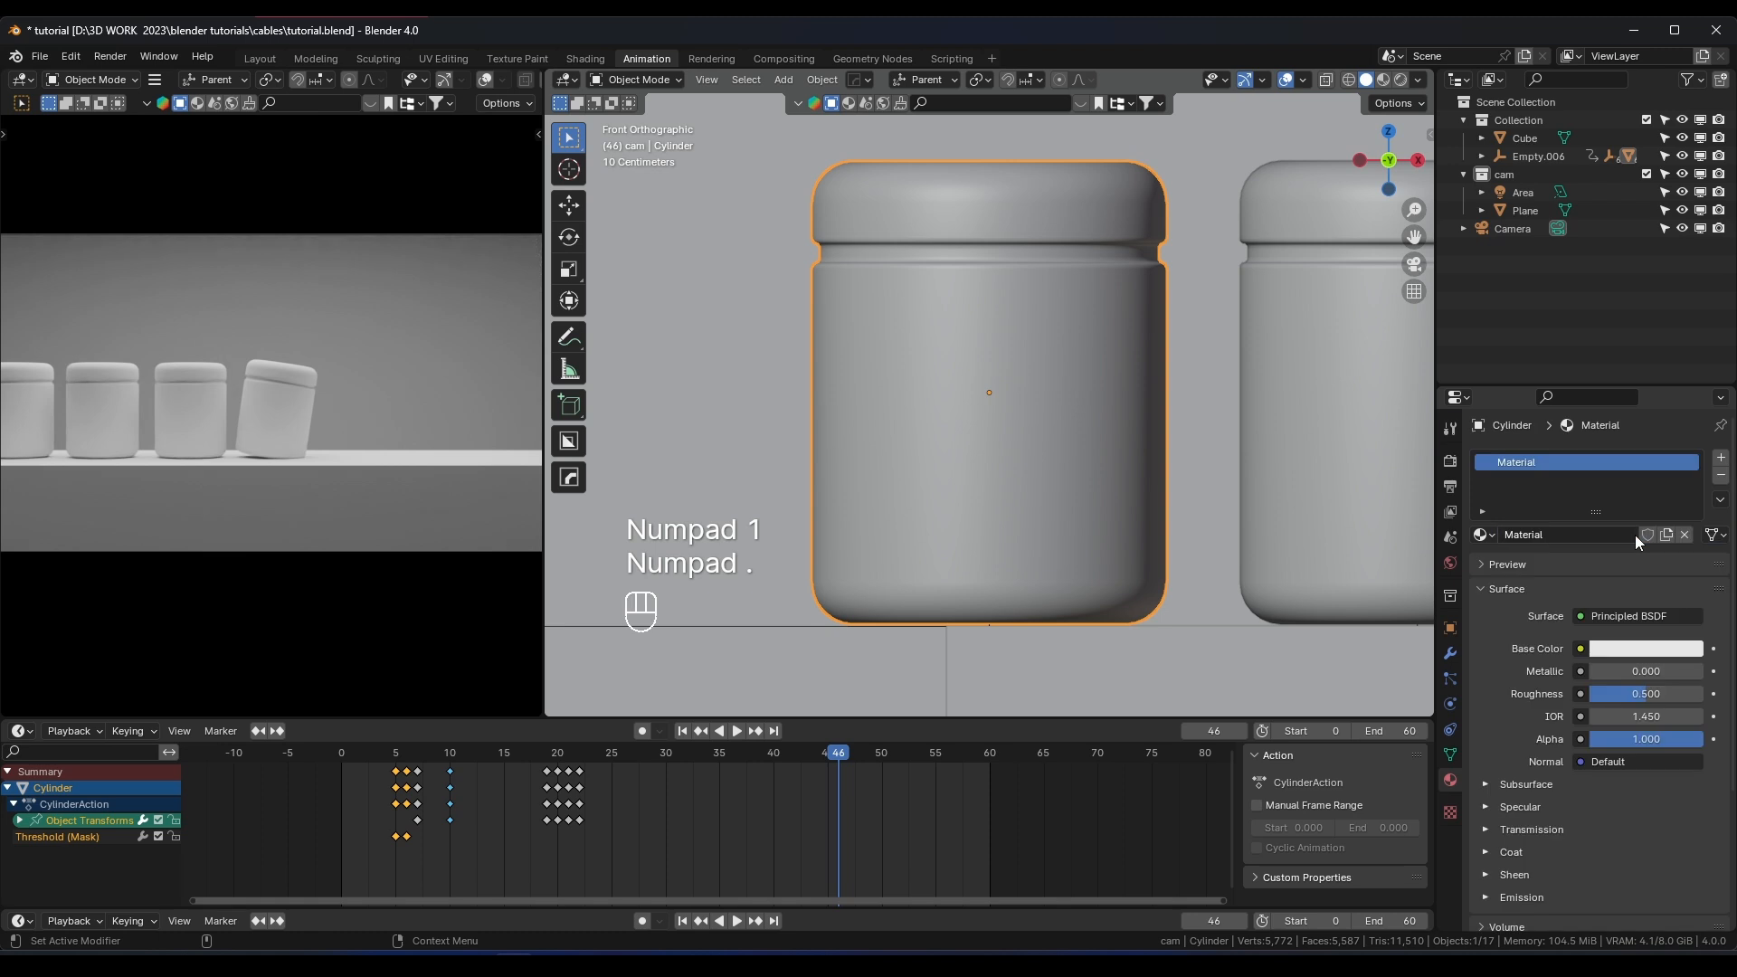
left_click(1636, 649)
left_click_drag(1578, 454, 1560, 468)
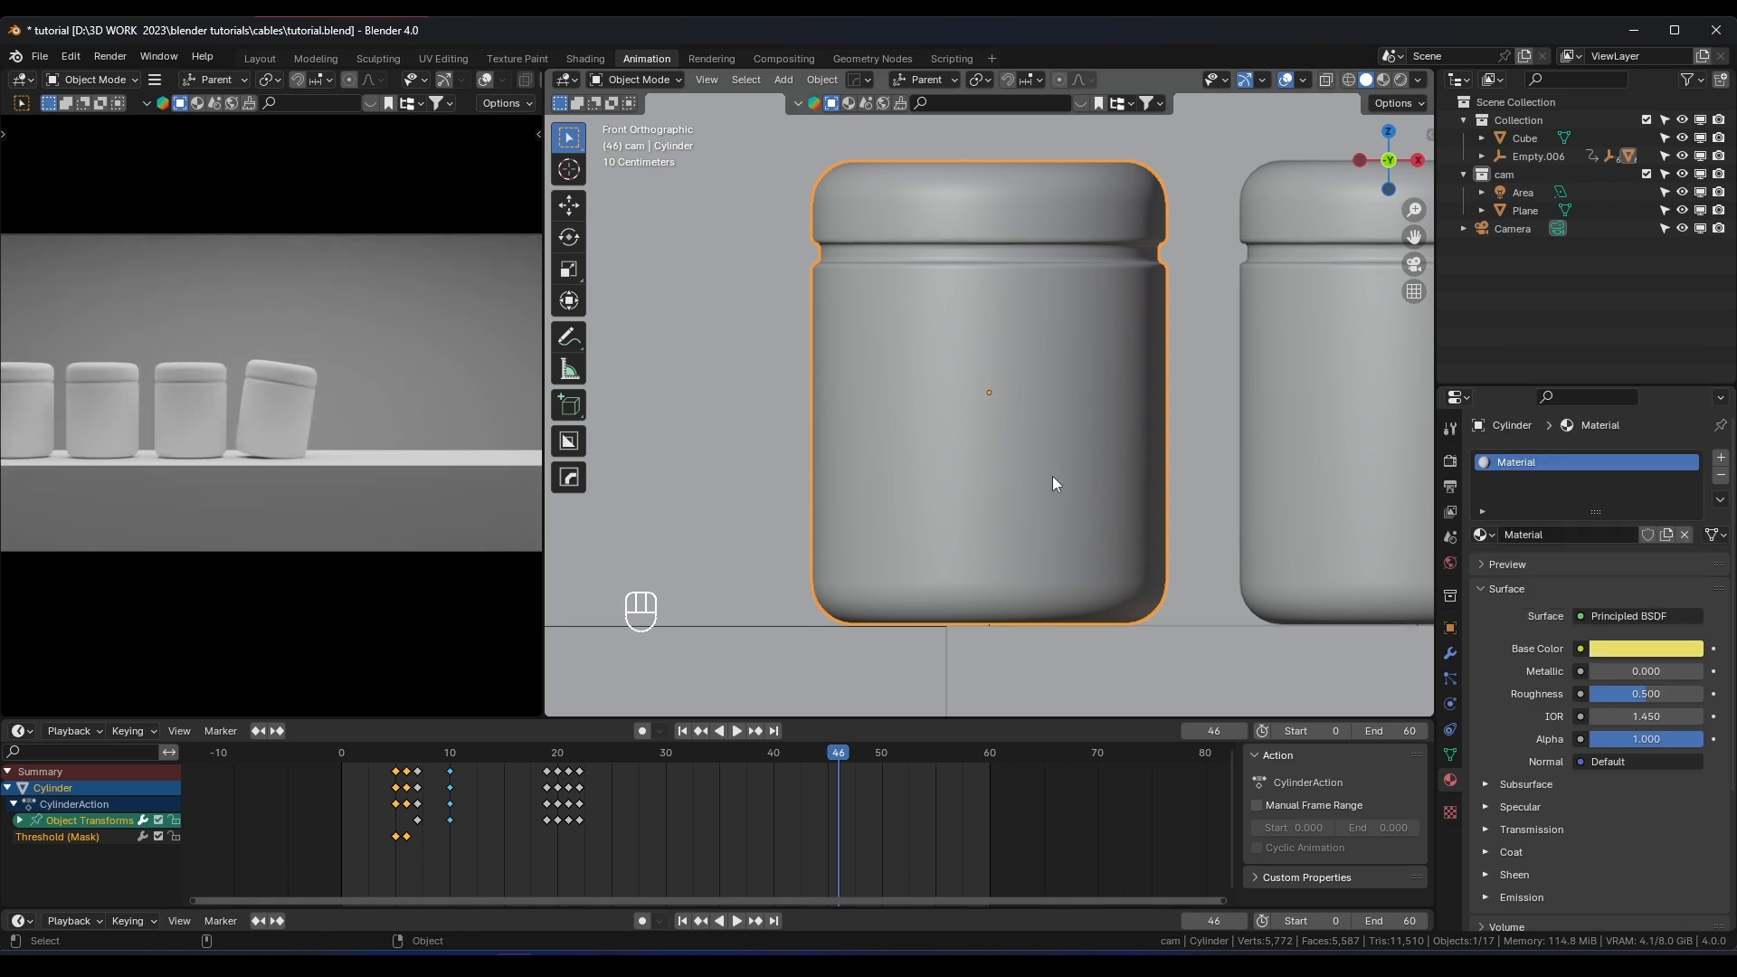
Set the yellow material's Metallic value to 0.614 and examine the jar up close in the rendered view
scroll(148, 366, "down", 3)
middle_click_drag(148, 367, 380, 407, "shift")
scroll(197, 416, "up", 3)
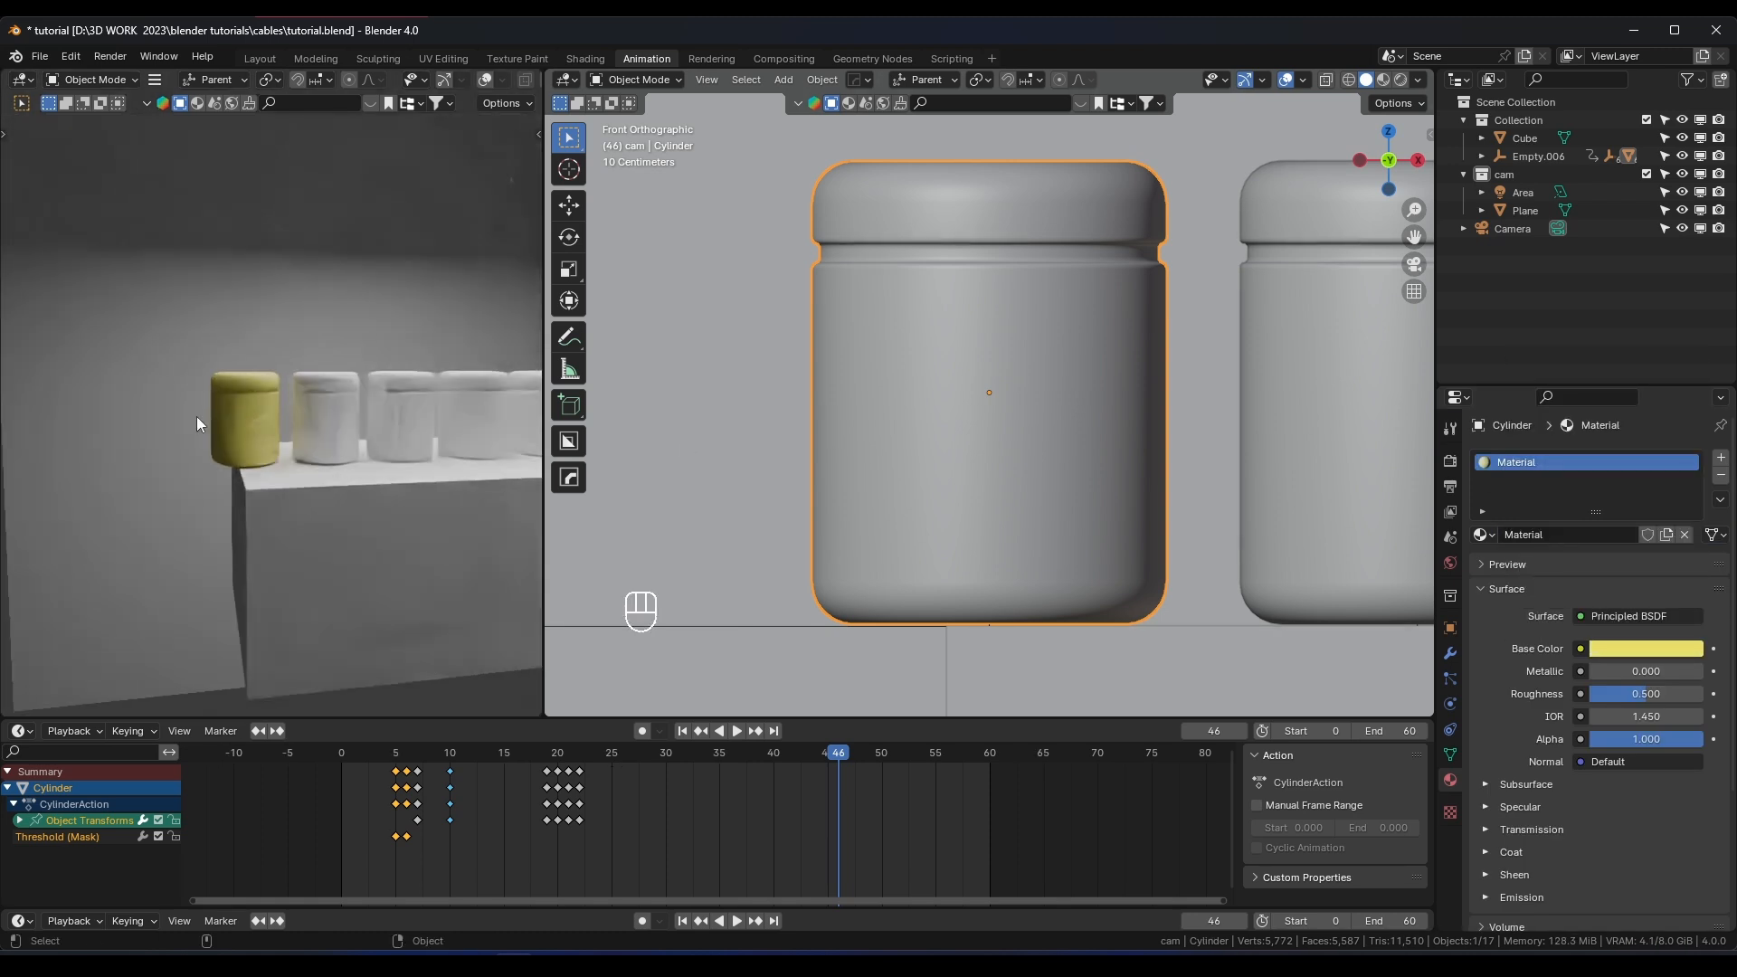
middle_click_drag(198, 416, 302, 415, "shift")
scroll(302, 415, "up", 4)
scroll(302, 415, "up", 1)
middle_click_drag(443, 420, 385, 458, "shift")
scroll(345, 458, "up", 4)
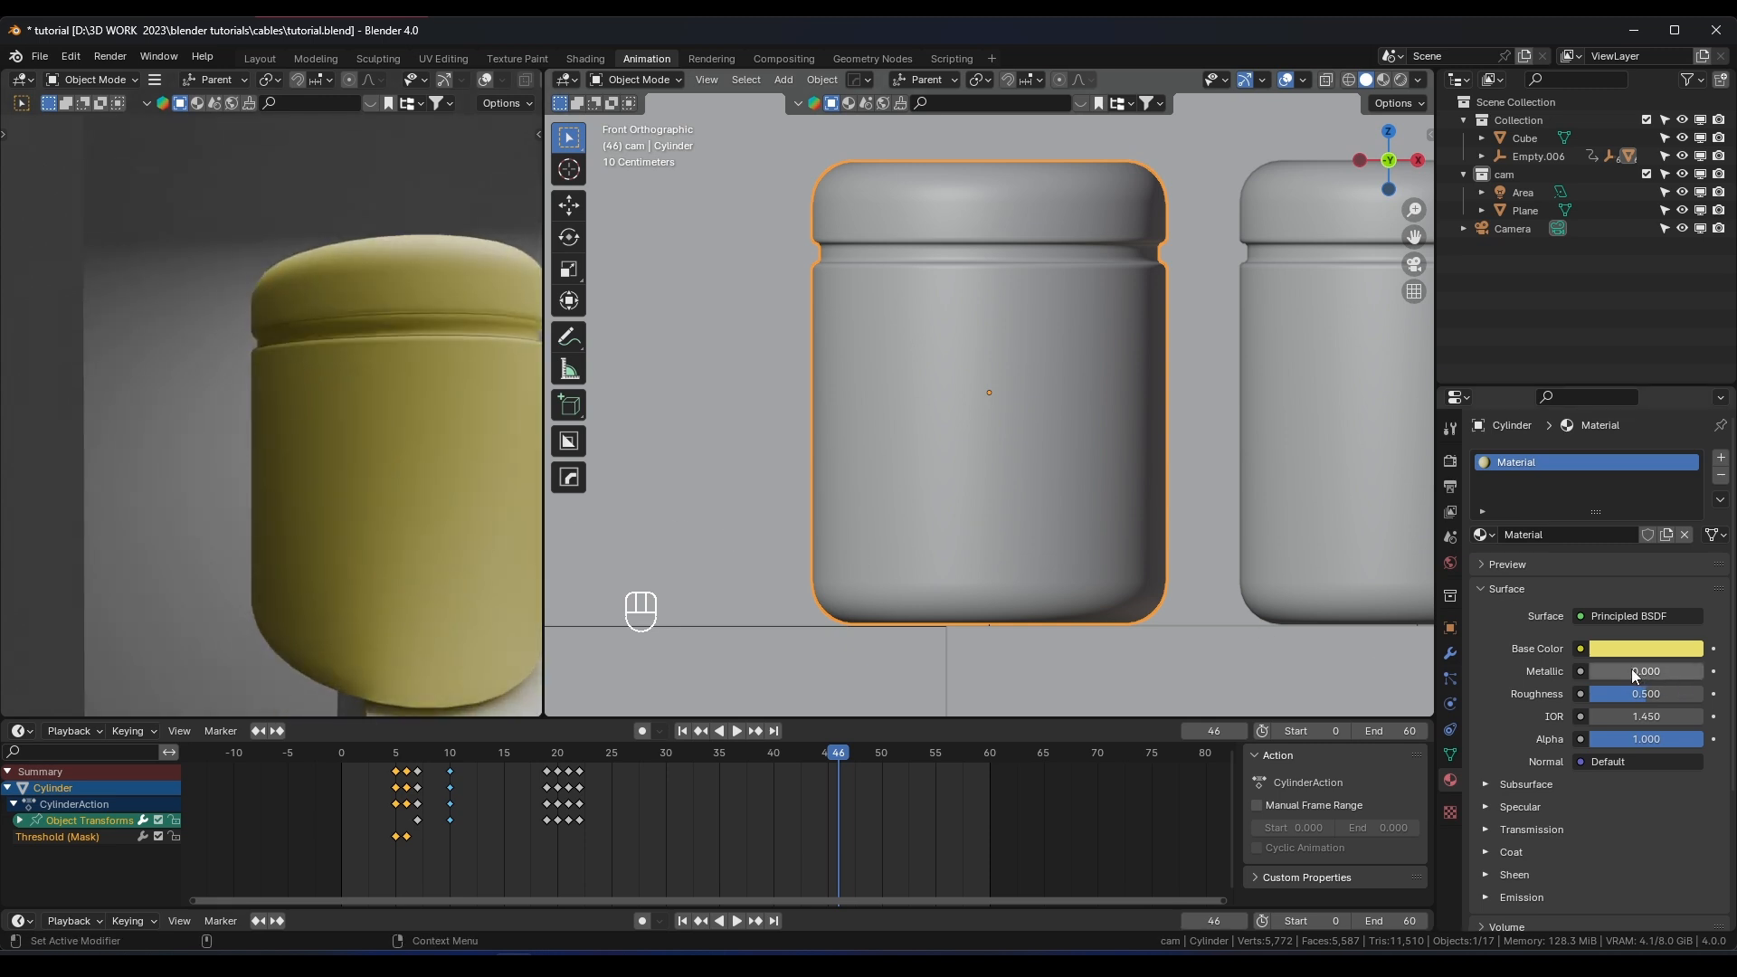
left_click_drag(1633, 674, 1703, 672)
middle_click_drag(429, 439, 407, 475)
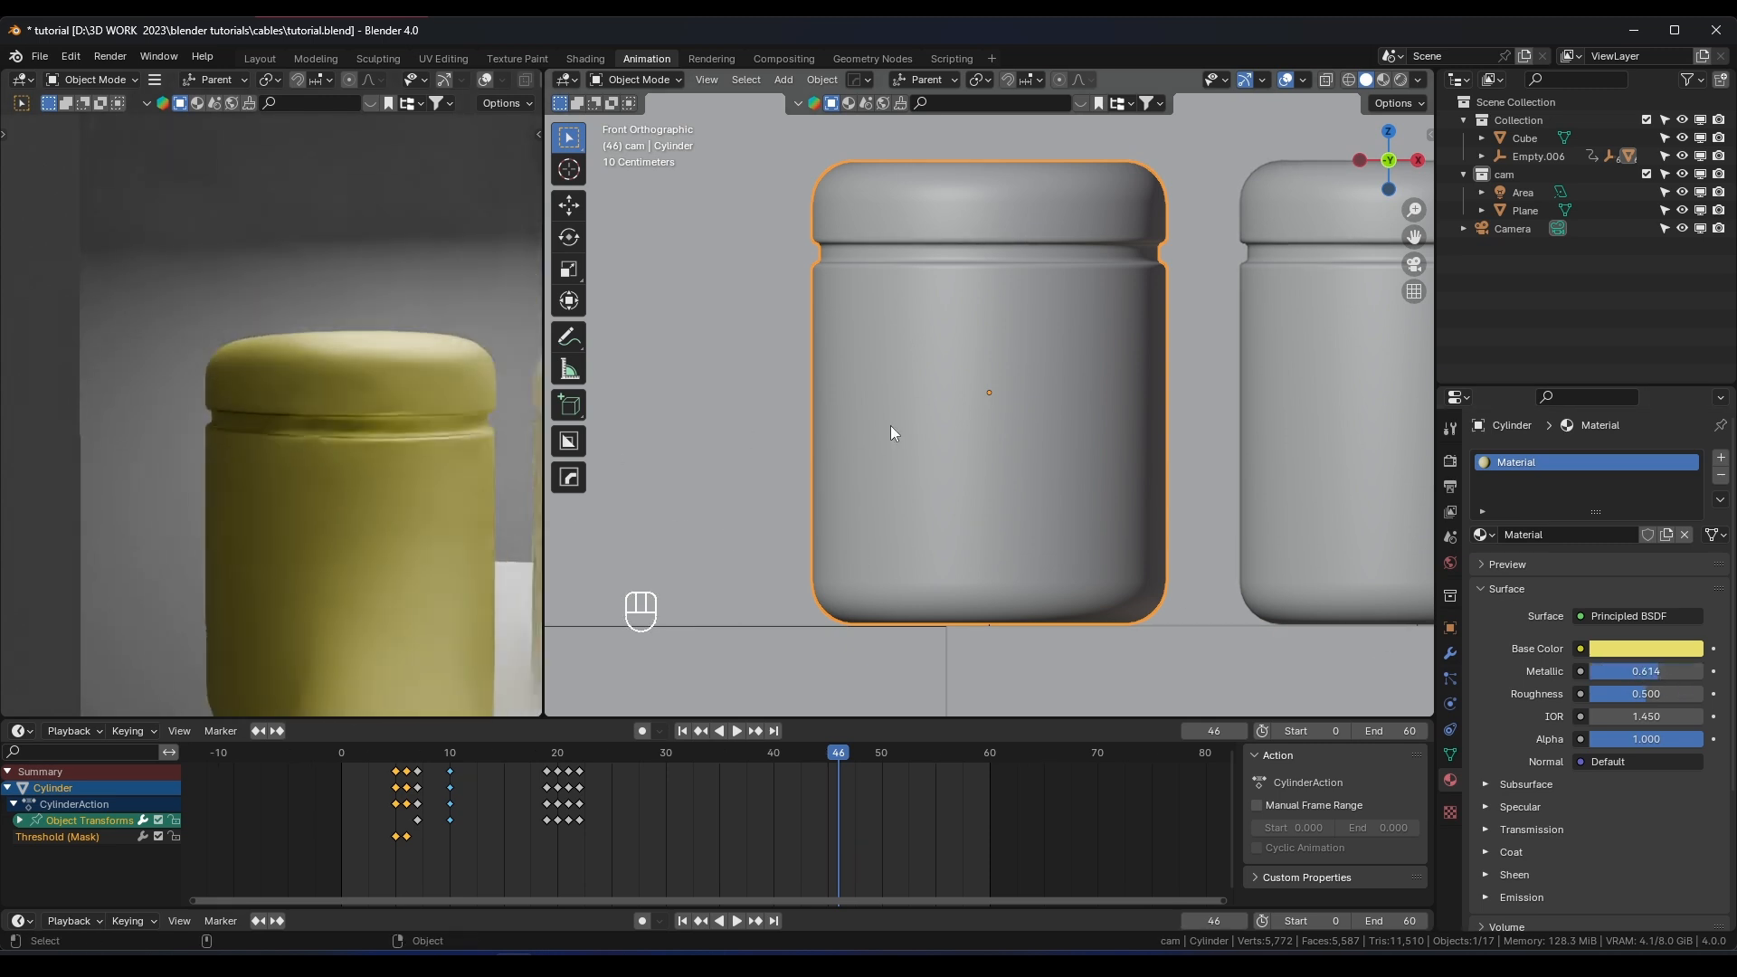
middle_click_drag(890, 425, 851, 432)
scroll(333, 483, "down", 8)
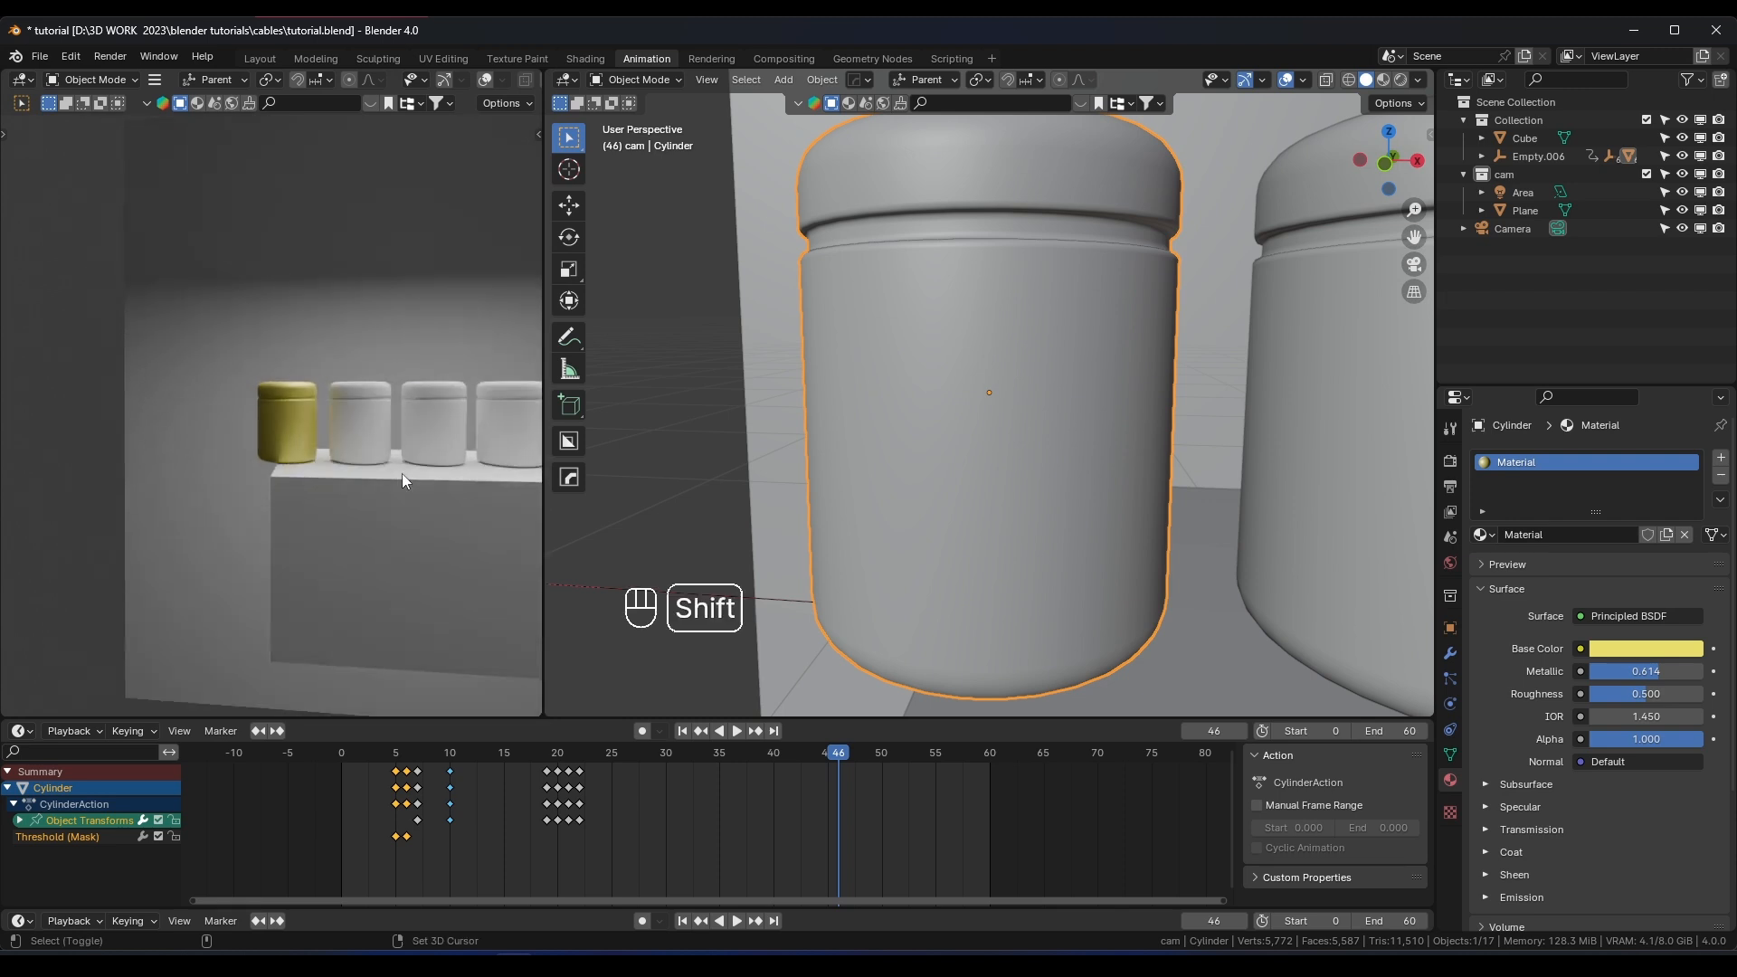
middle_click_drag(401, 475, 338, 469, "shift")
scroll(329, 465, "up", 5)
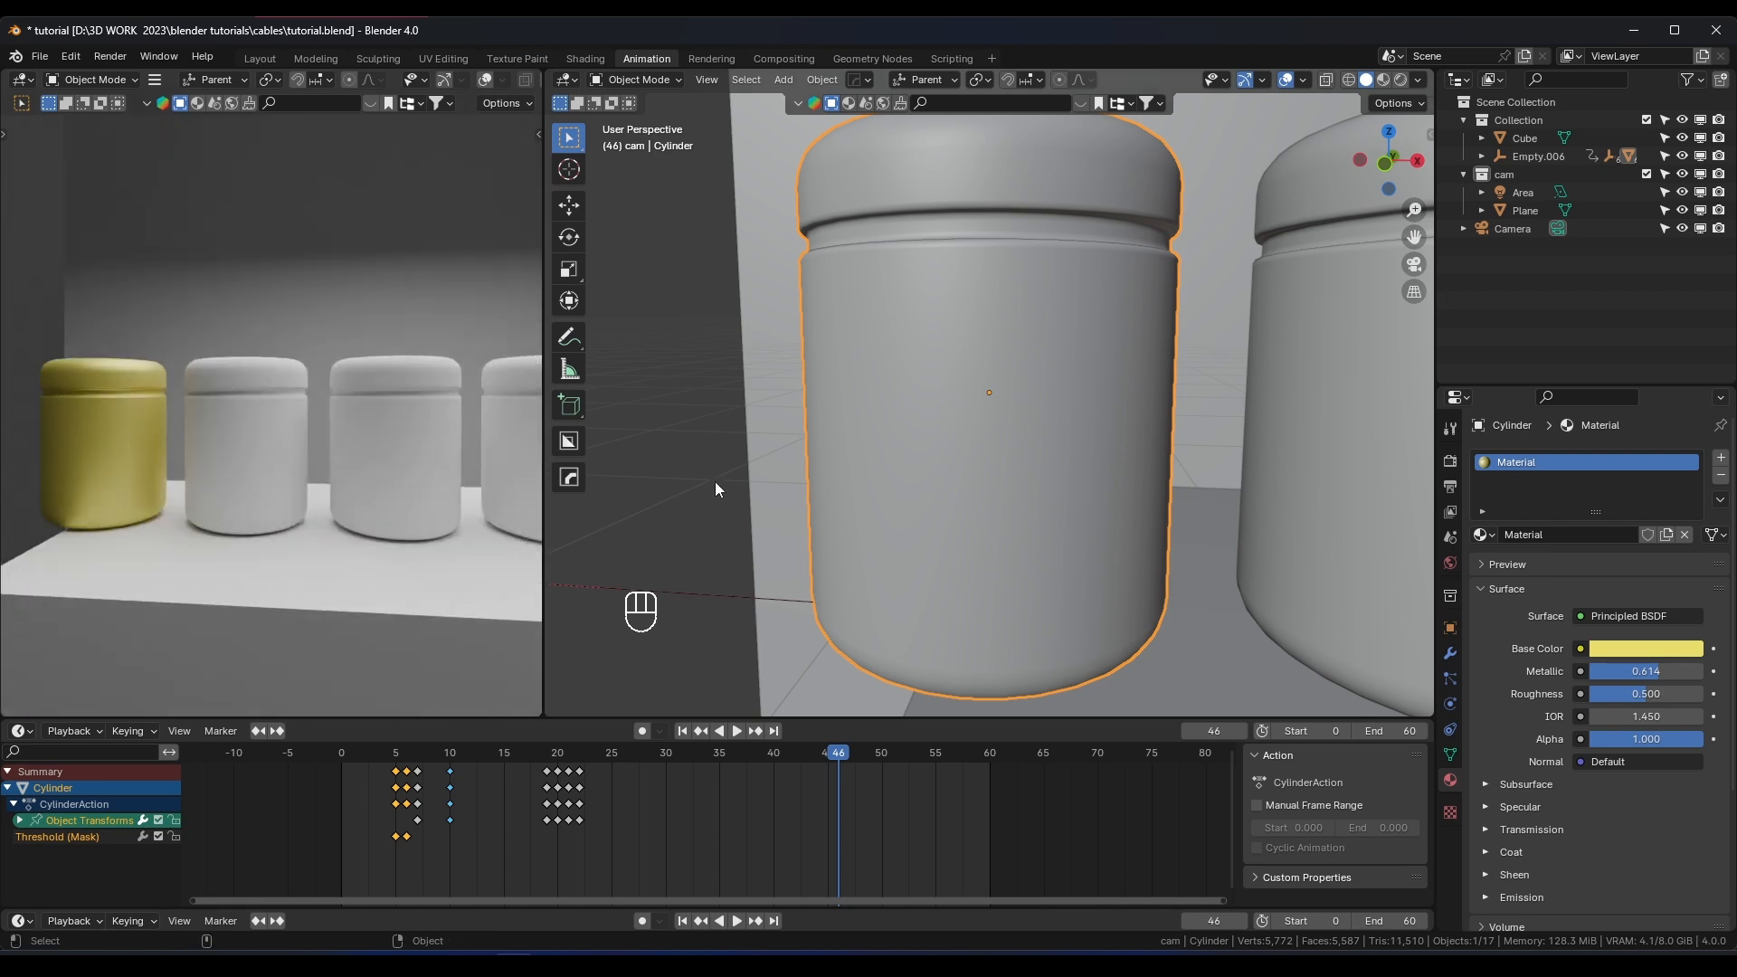
Apply the first jar's yellow material to the other five jars in the row
key("KP_1")
scroll(995, 427, "down", 3)
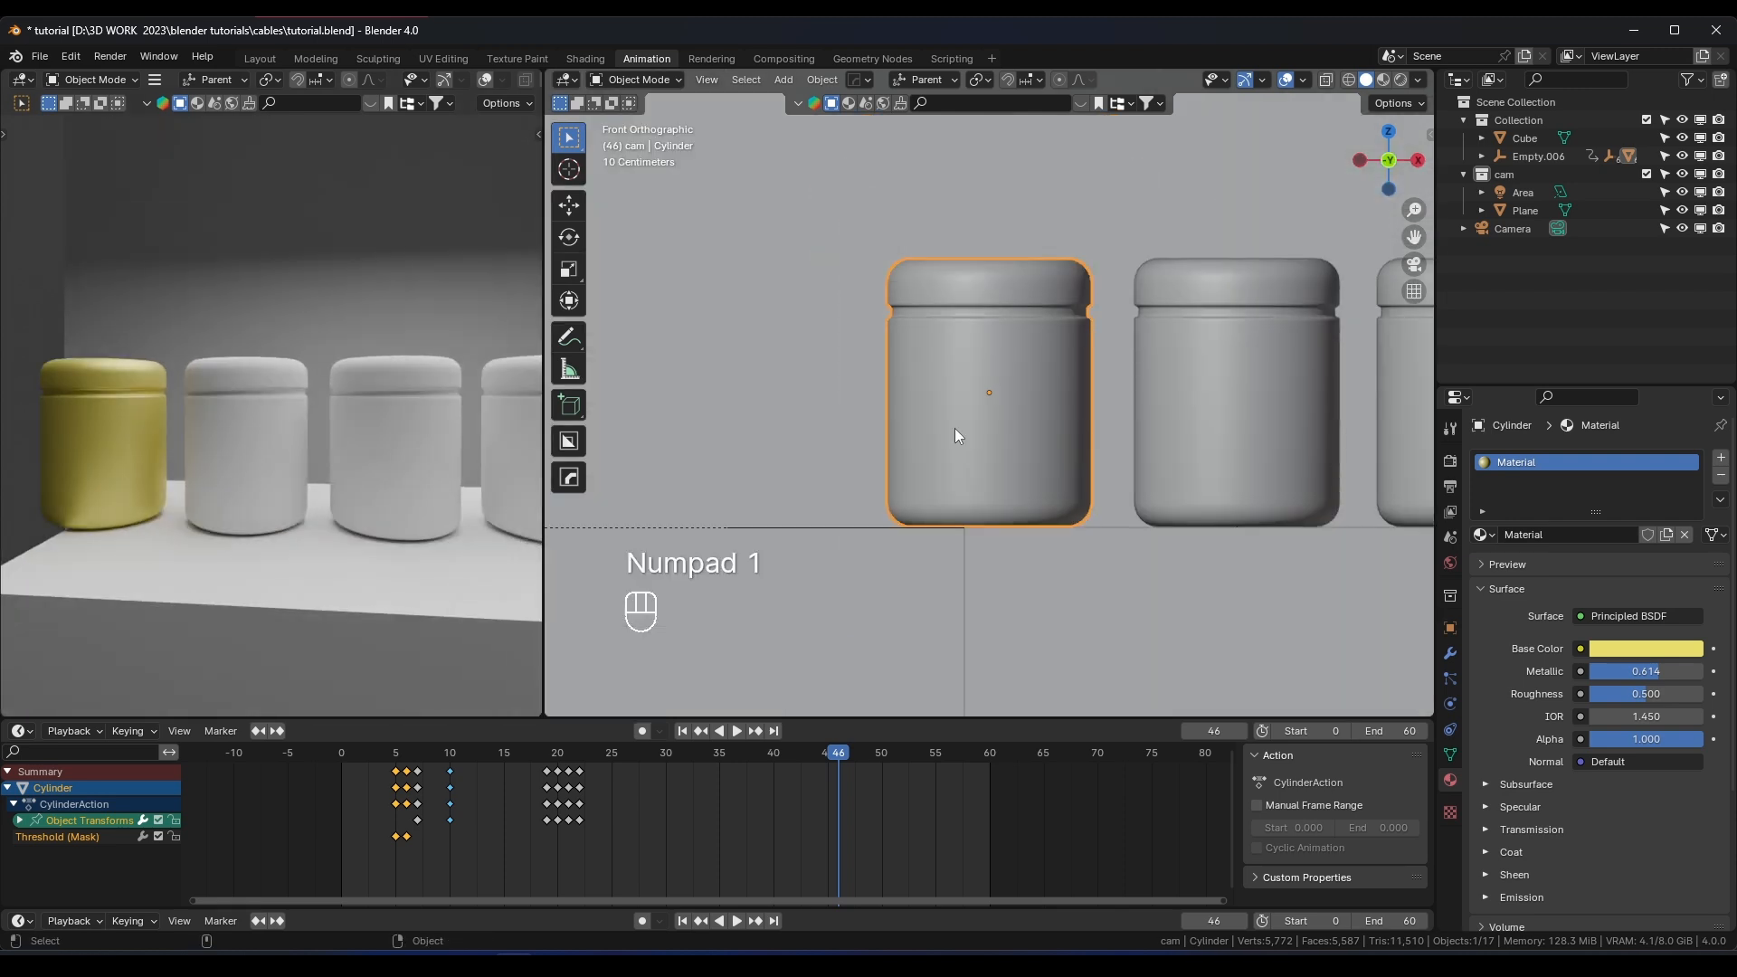
scroll(199, 394, "down", 5)
scroll(199, 395, "down", 2)
middle_click_drag(1053, 410, 1055, 393, "shift")
left_click(1159, 422)
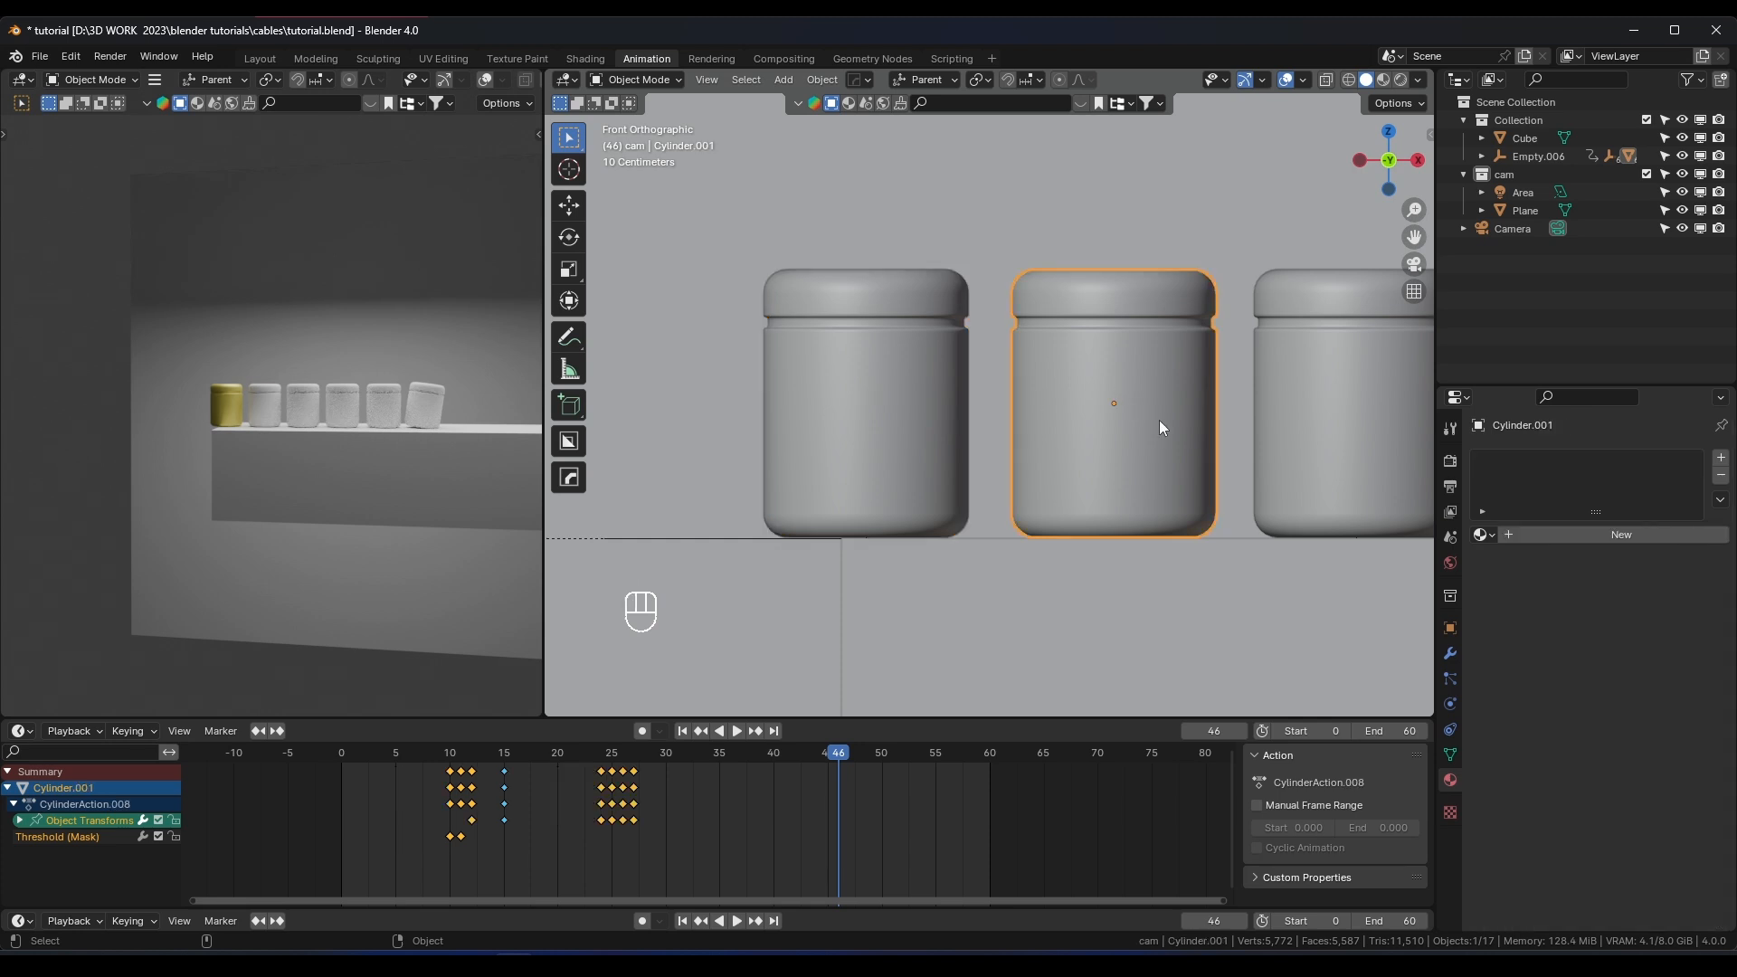
key("ctrl+z")
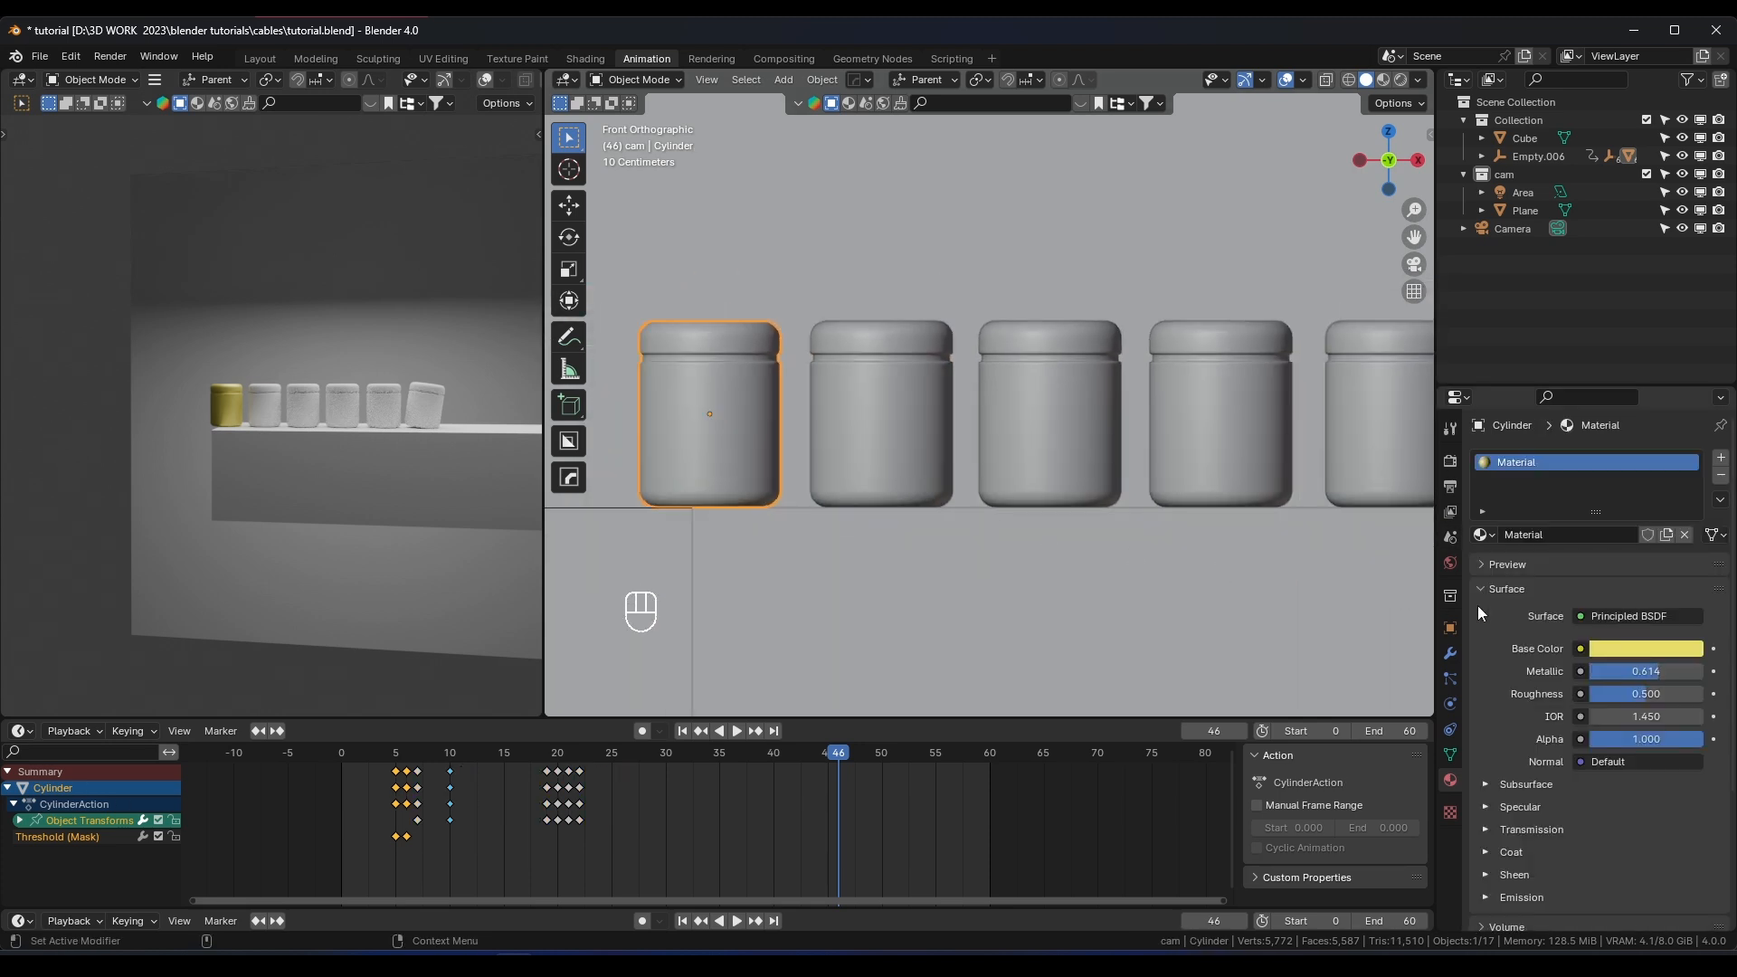
scroll(1489, 543, "down", 1)
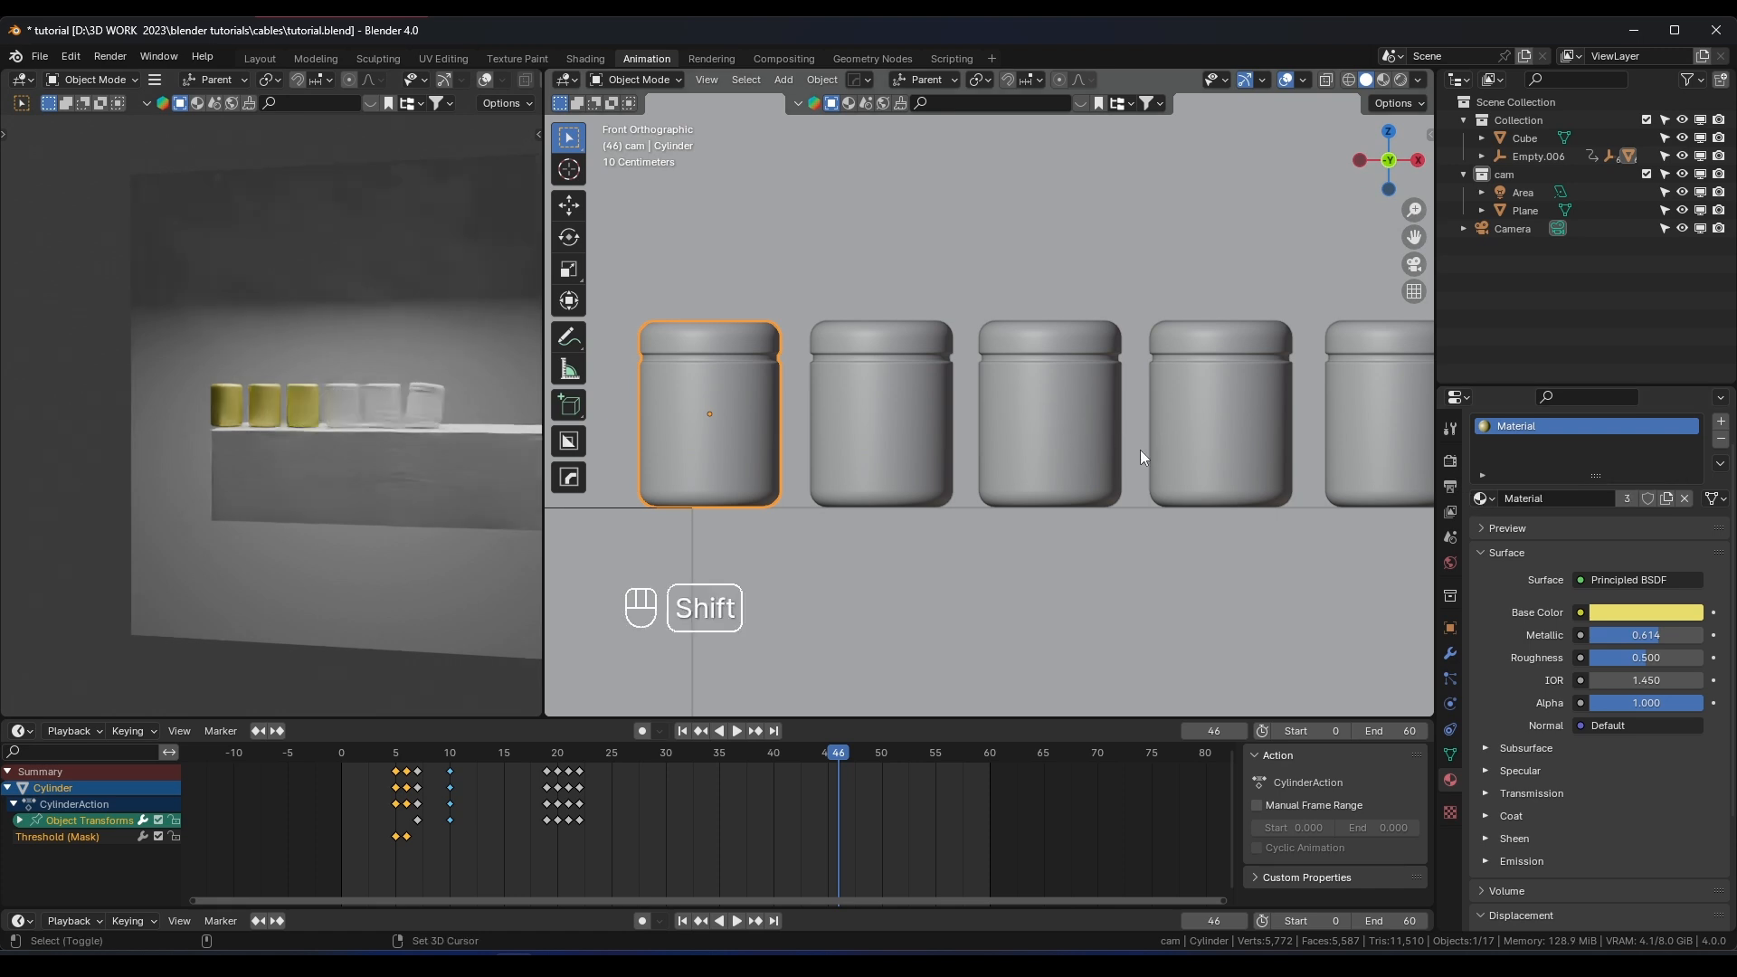
middle_click_drag(1140, 450, 983, 473, "shift")
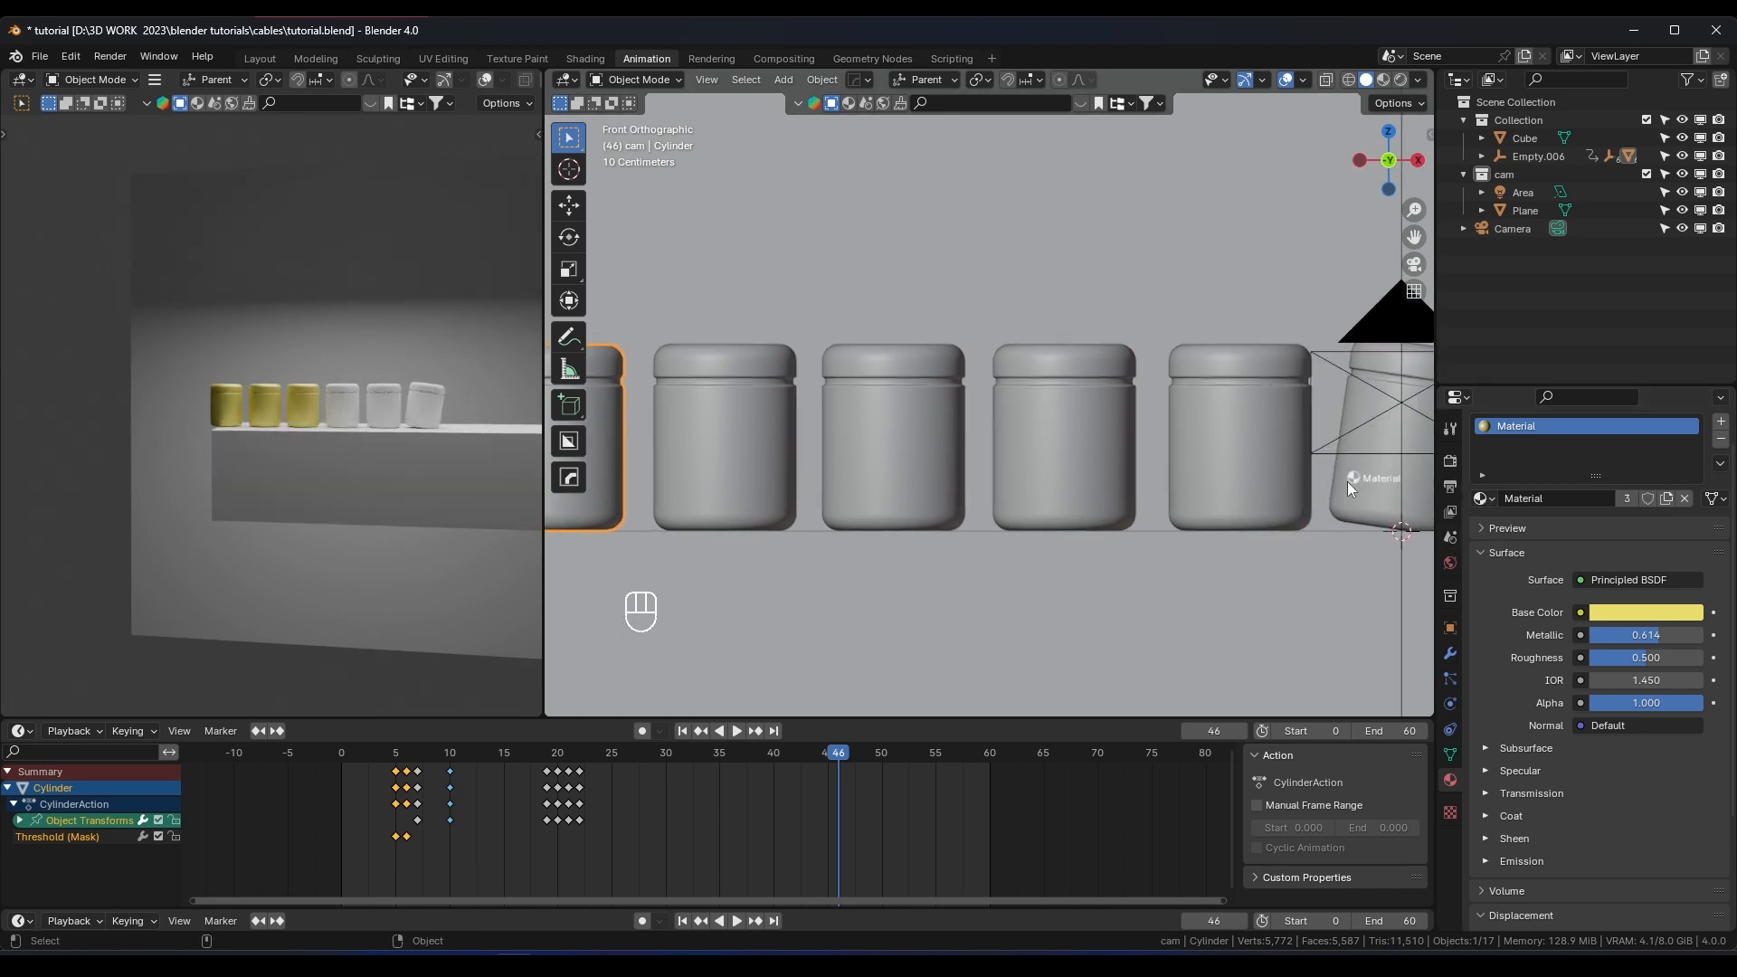
left_click_drag(1240, 432, 1236, 437)
middle_click_drag(1236, 437, 950, 500, "shift")
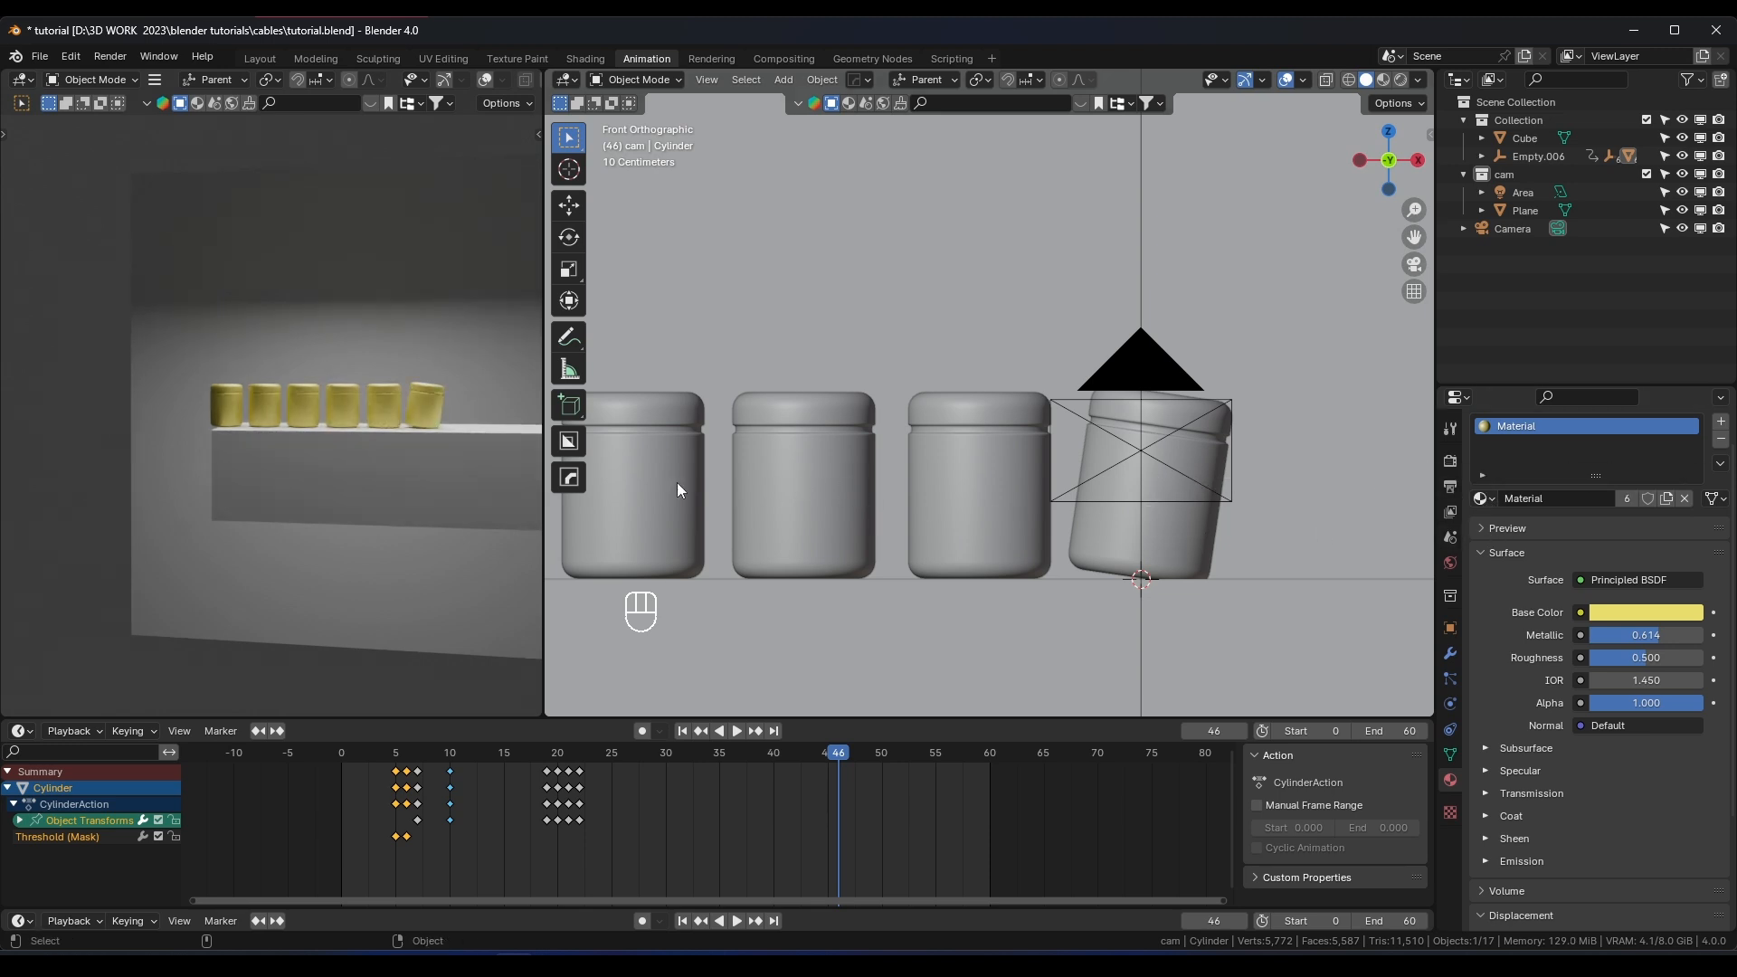
middle_click_drag(679, 489, 986, 516, "shift")
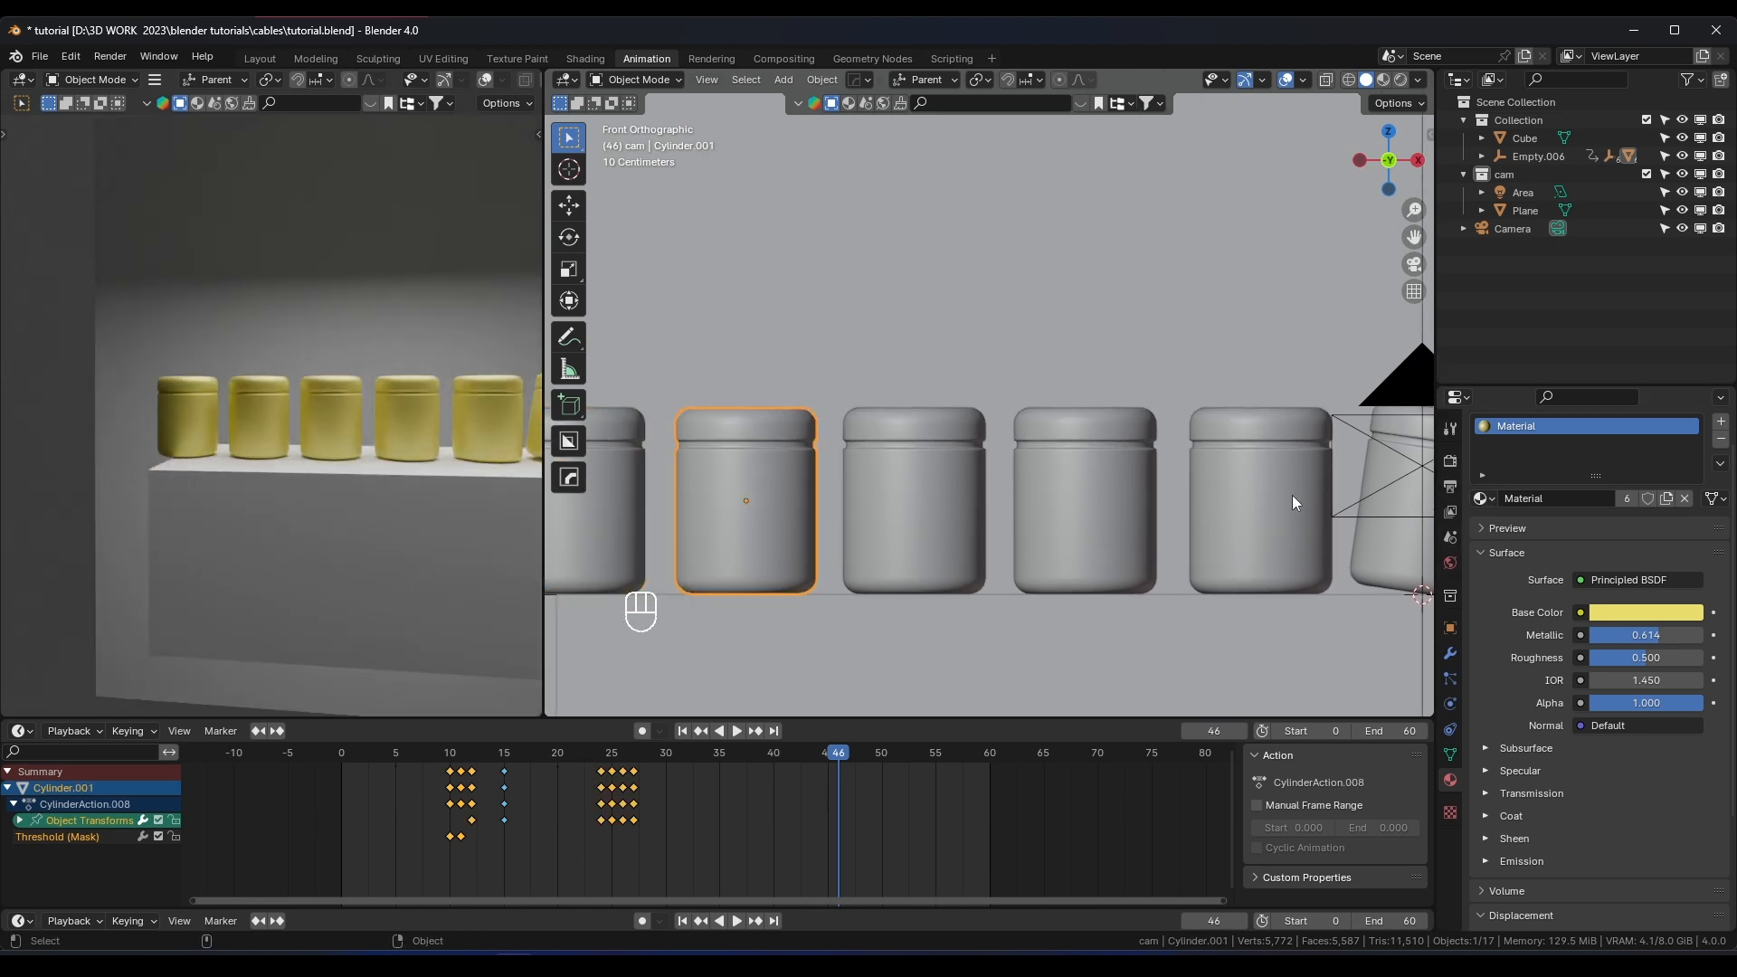
Make the second jar's material single-user with a green base color and the third jar's single-user with a blue one
left_click(1659, 615)
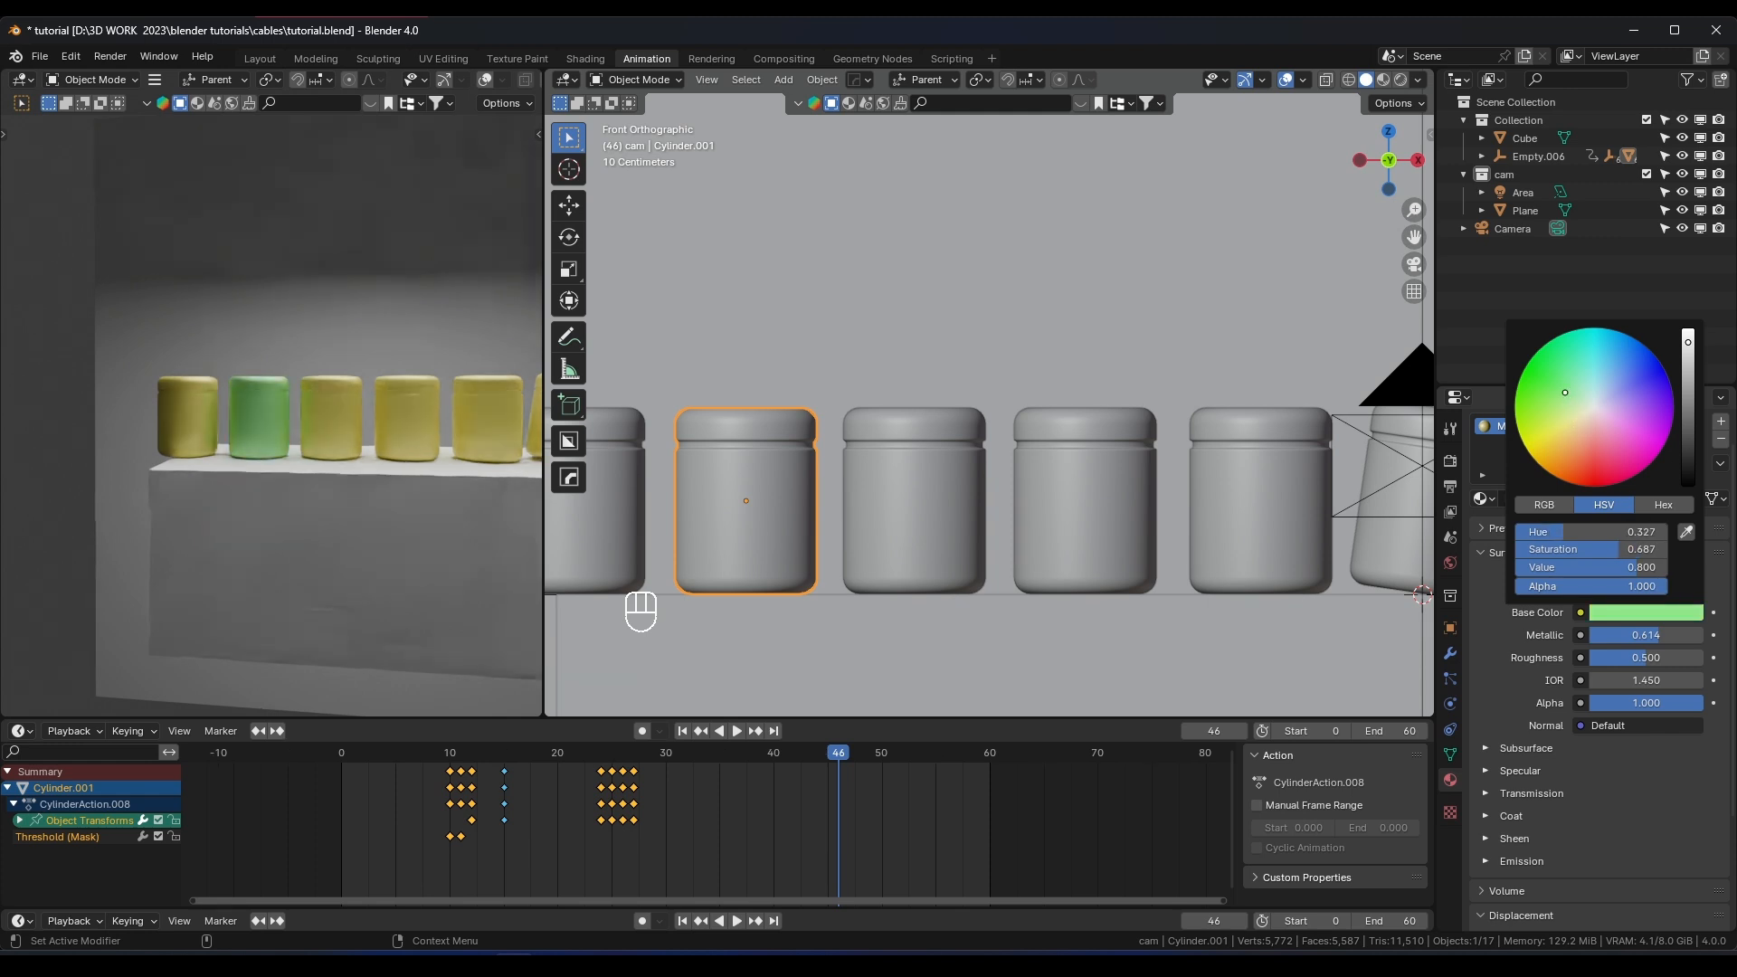
left_click(959, 535)
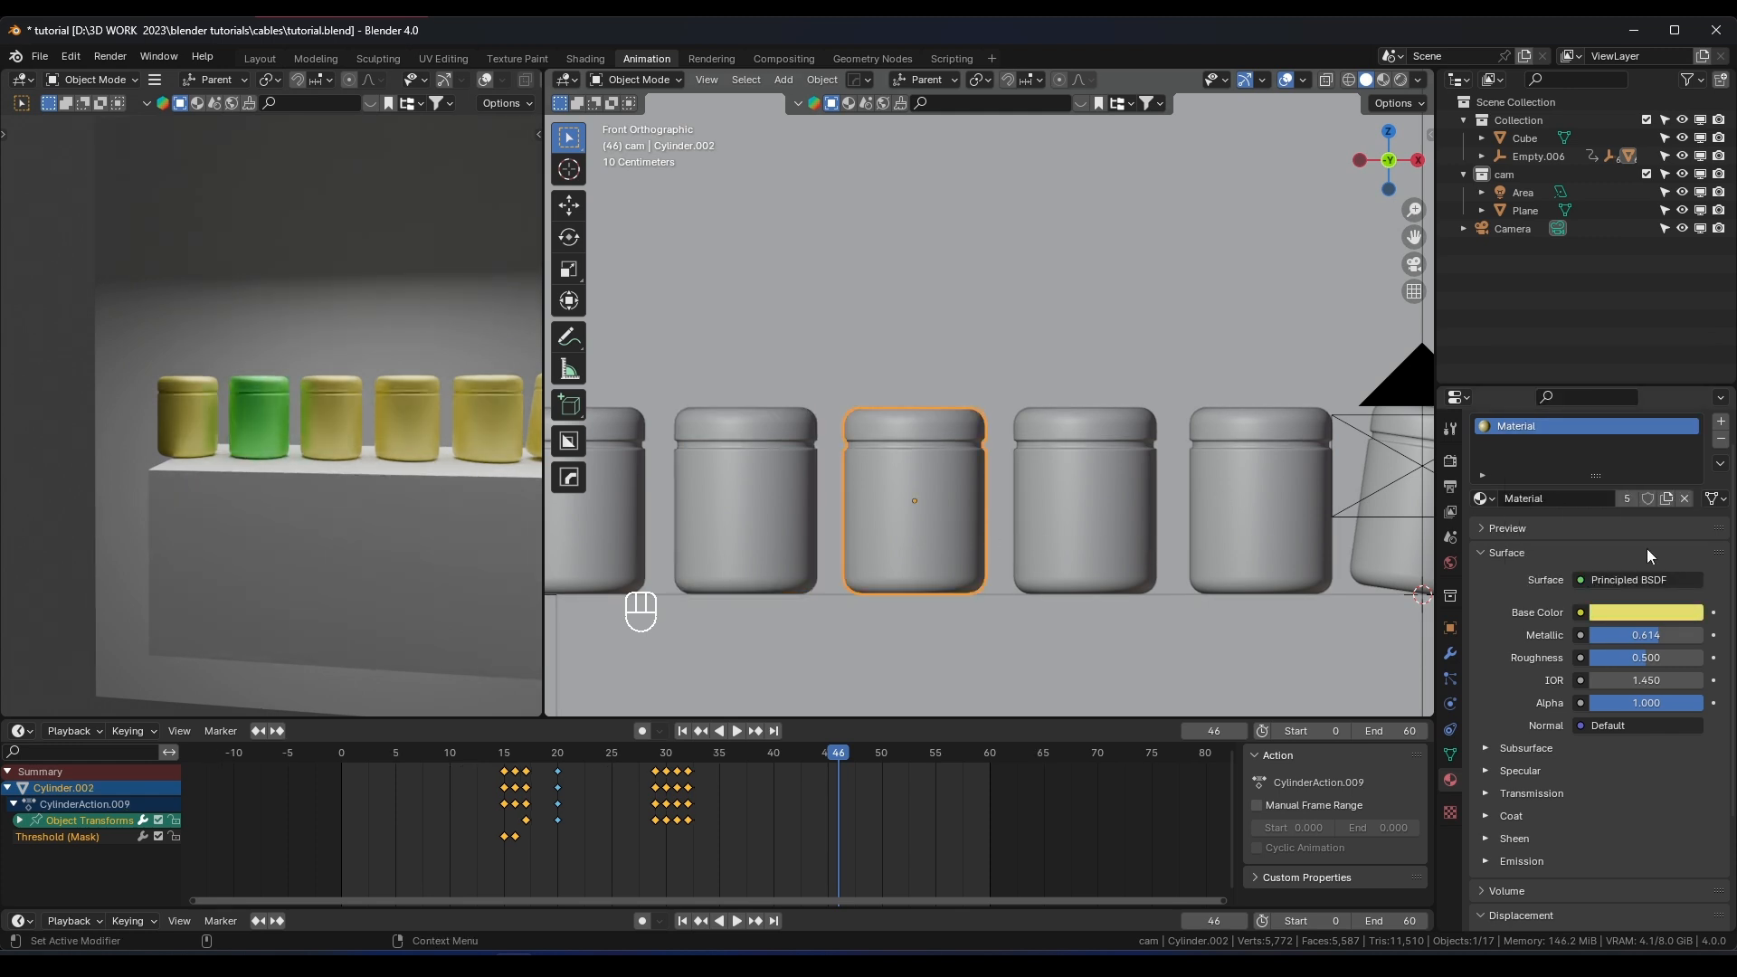
left_click(1635, 617)
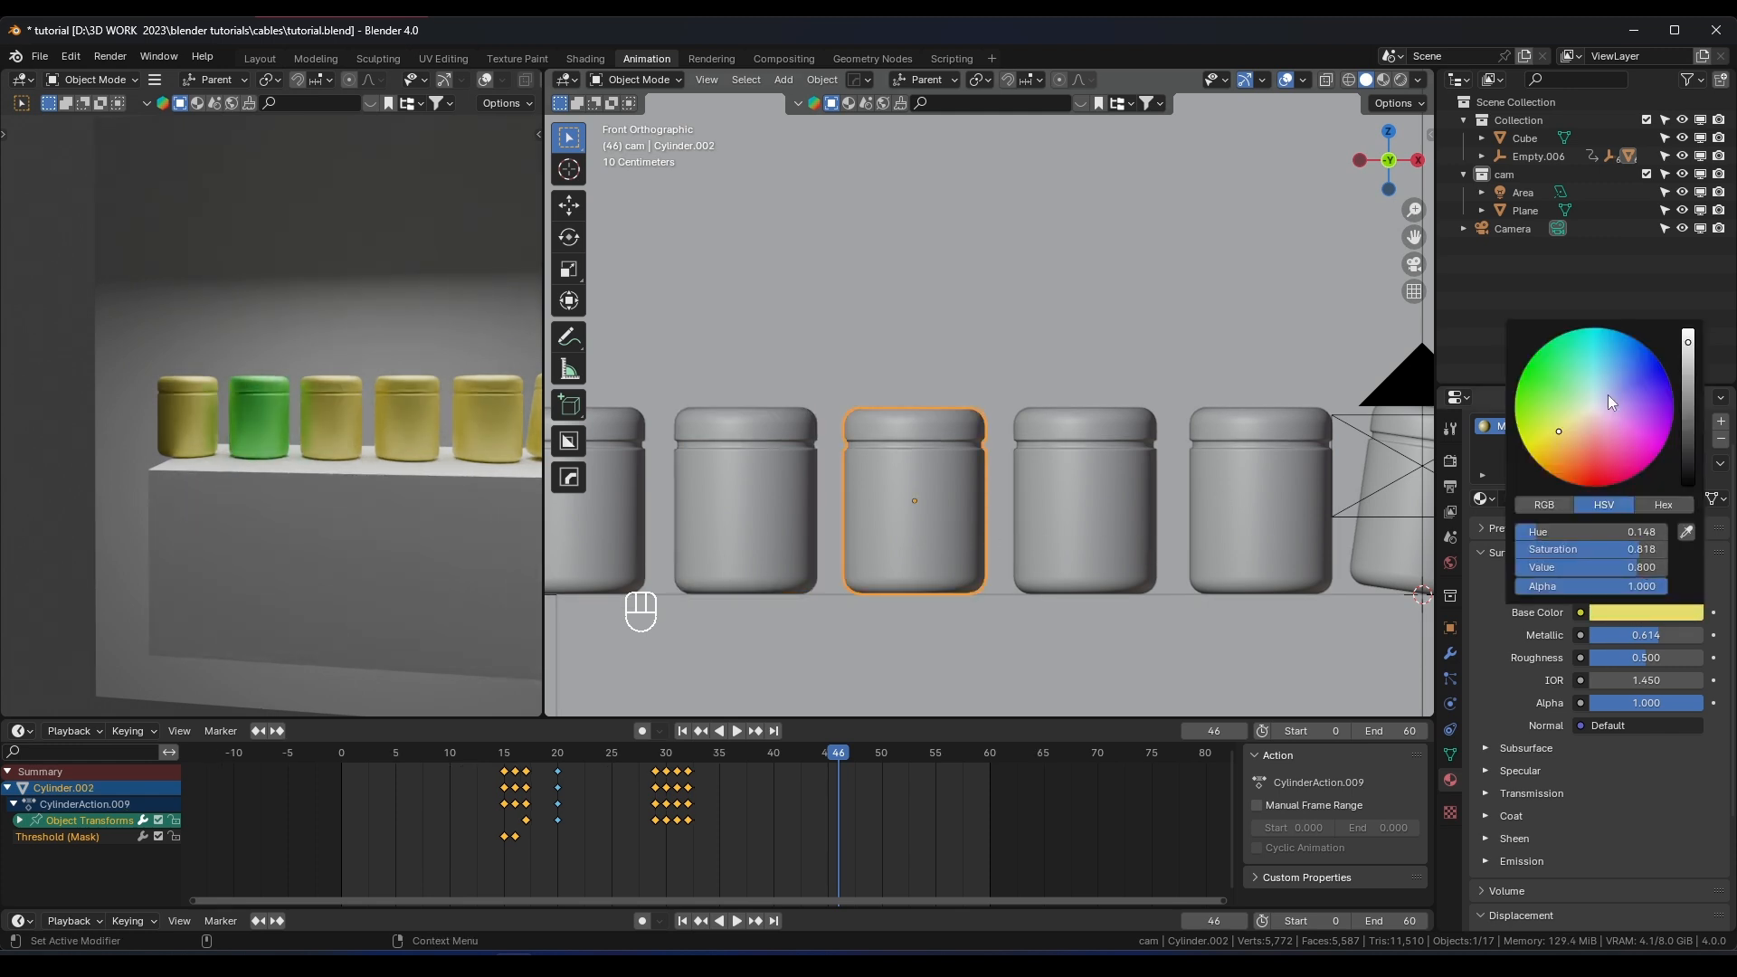
left_click_drag(1607, 395, 1554, 360)
Give the fourth jar its own material copy with a pink base color and the fifth jar one with purple
left_click(1122, 503)
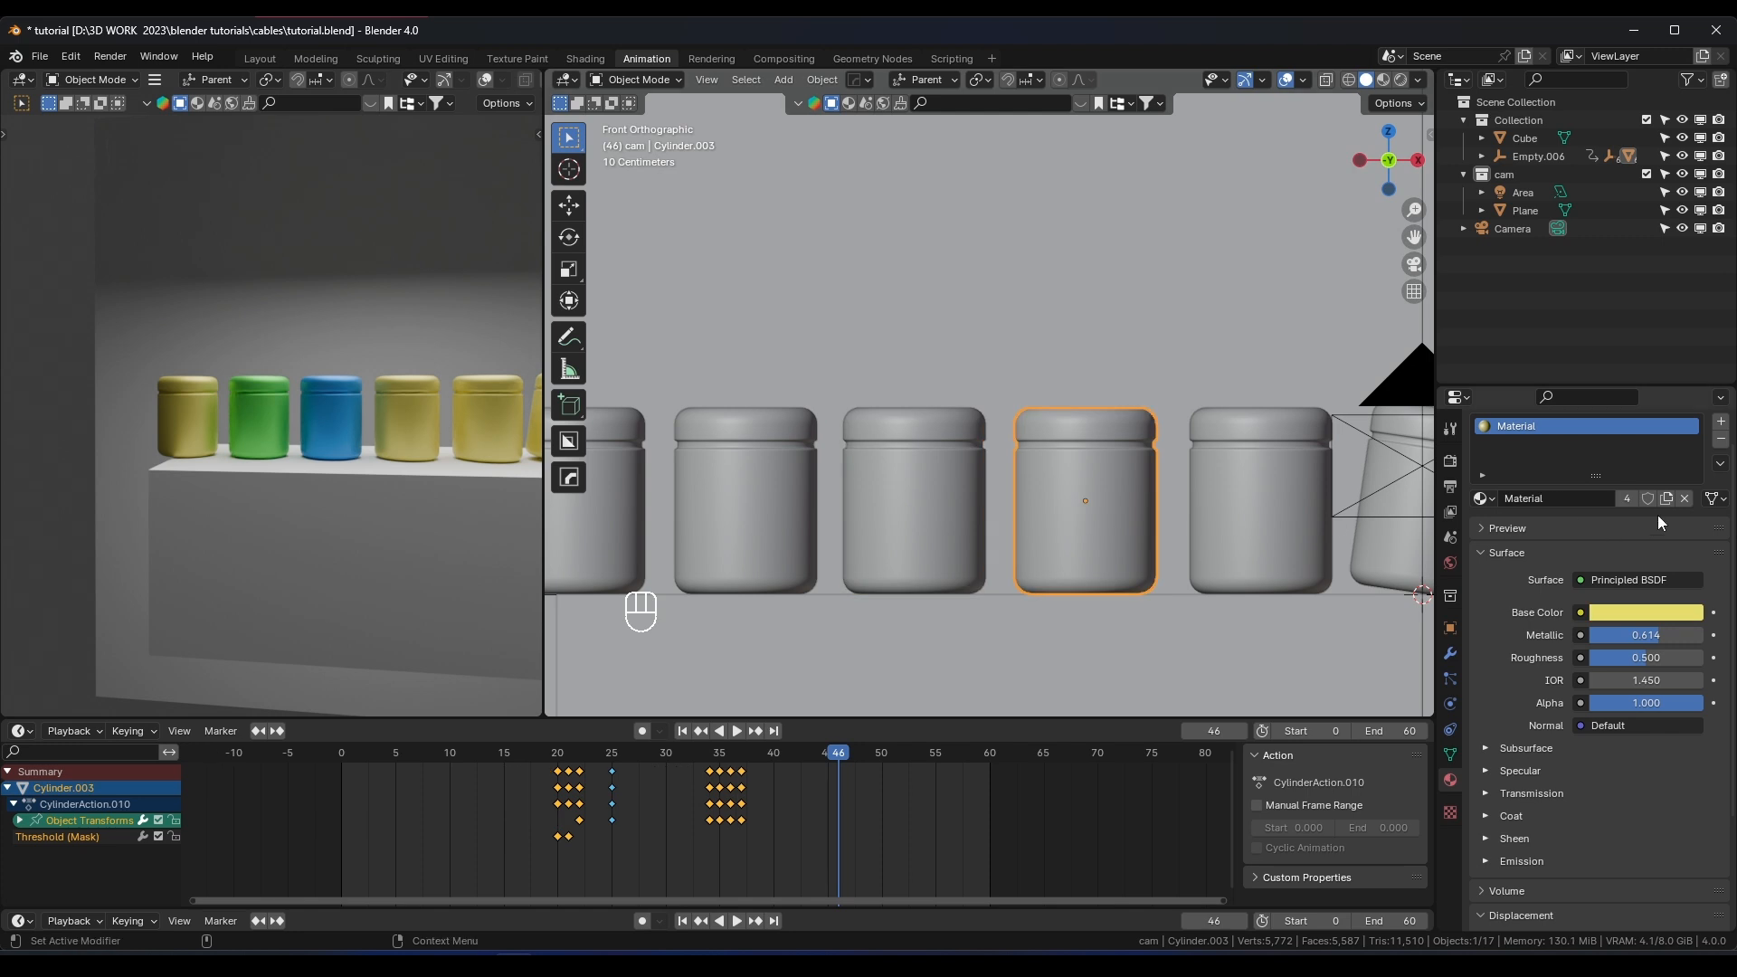
left_click(1645, 613)
left_click(1597, 426)
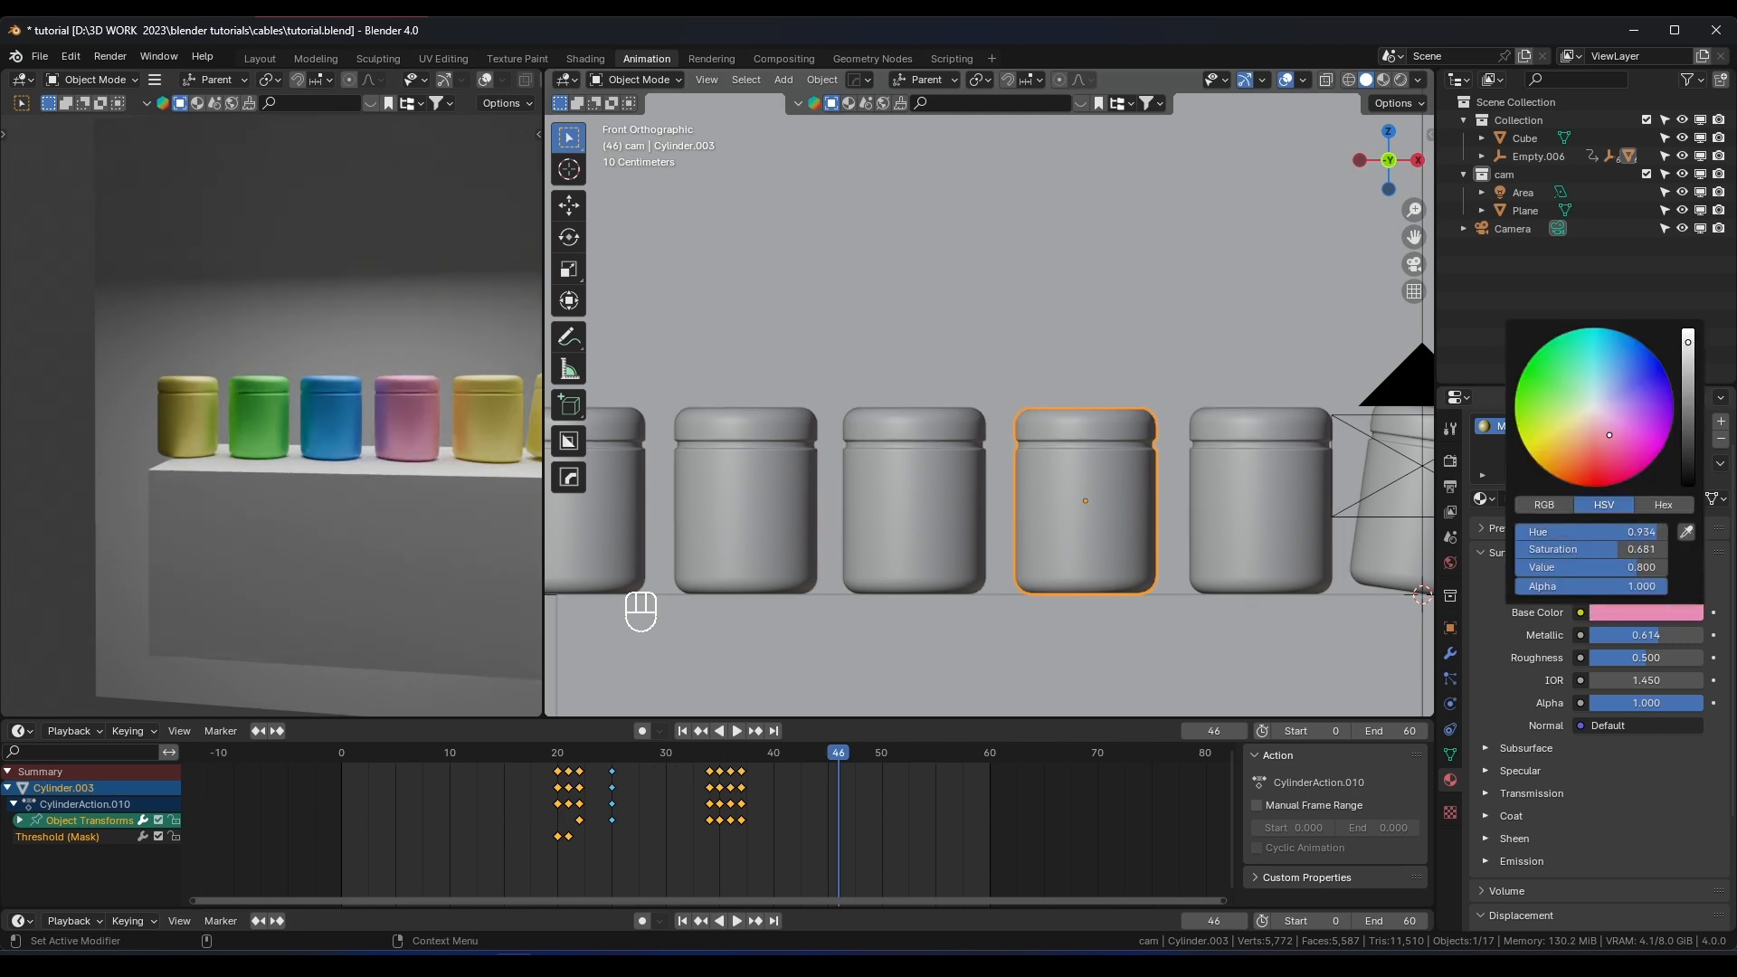
left_click(1092, 519)
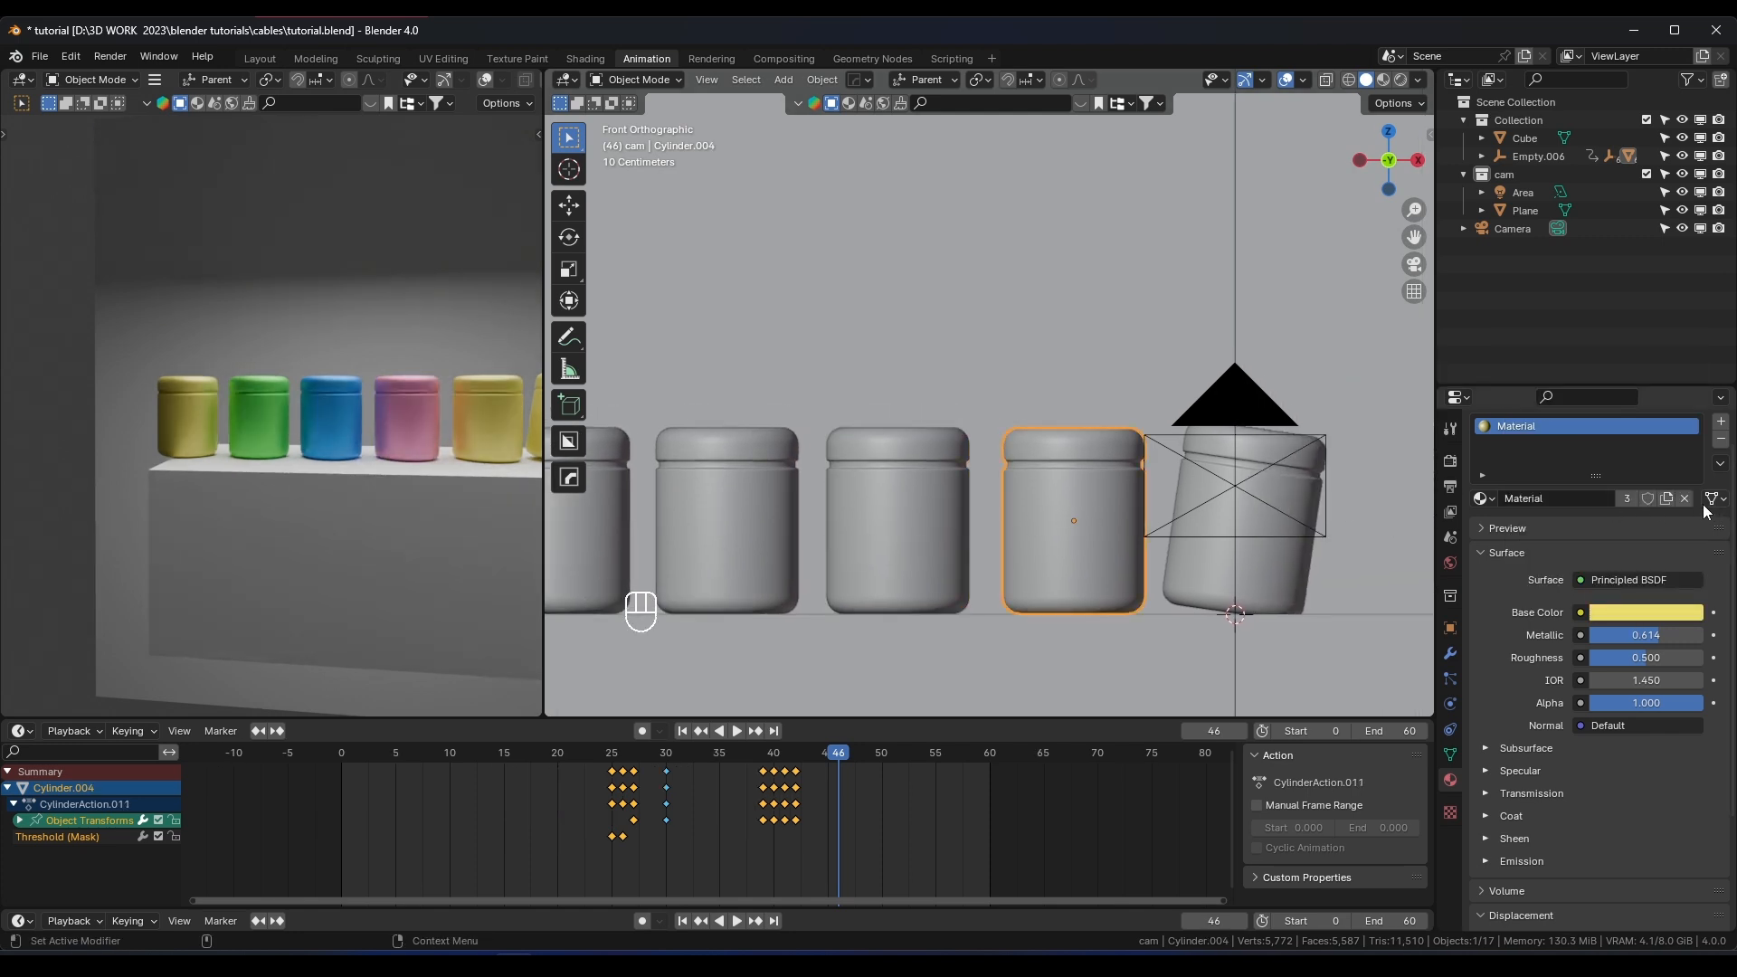
left_click(1655, 612)
mouse_move(1634, 412)
left_mouse_down()
mouse_move(1631, 459)
mouse_move(1574, 480)
mouse_move(1639, 465)
mouse_move(1673, 400)
mouse_move(1606, 336)
mouse_move(1540, 347)
mouse_move(1664, 371)
mouse_move(1669, 433)
left_mouse_up()
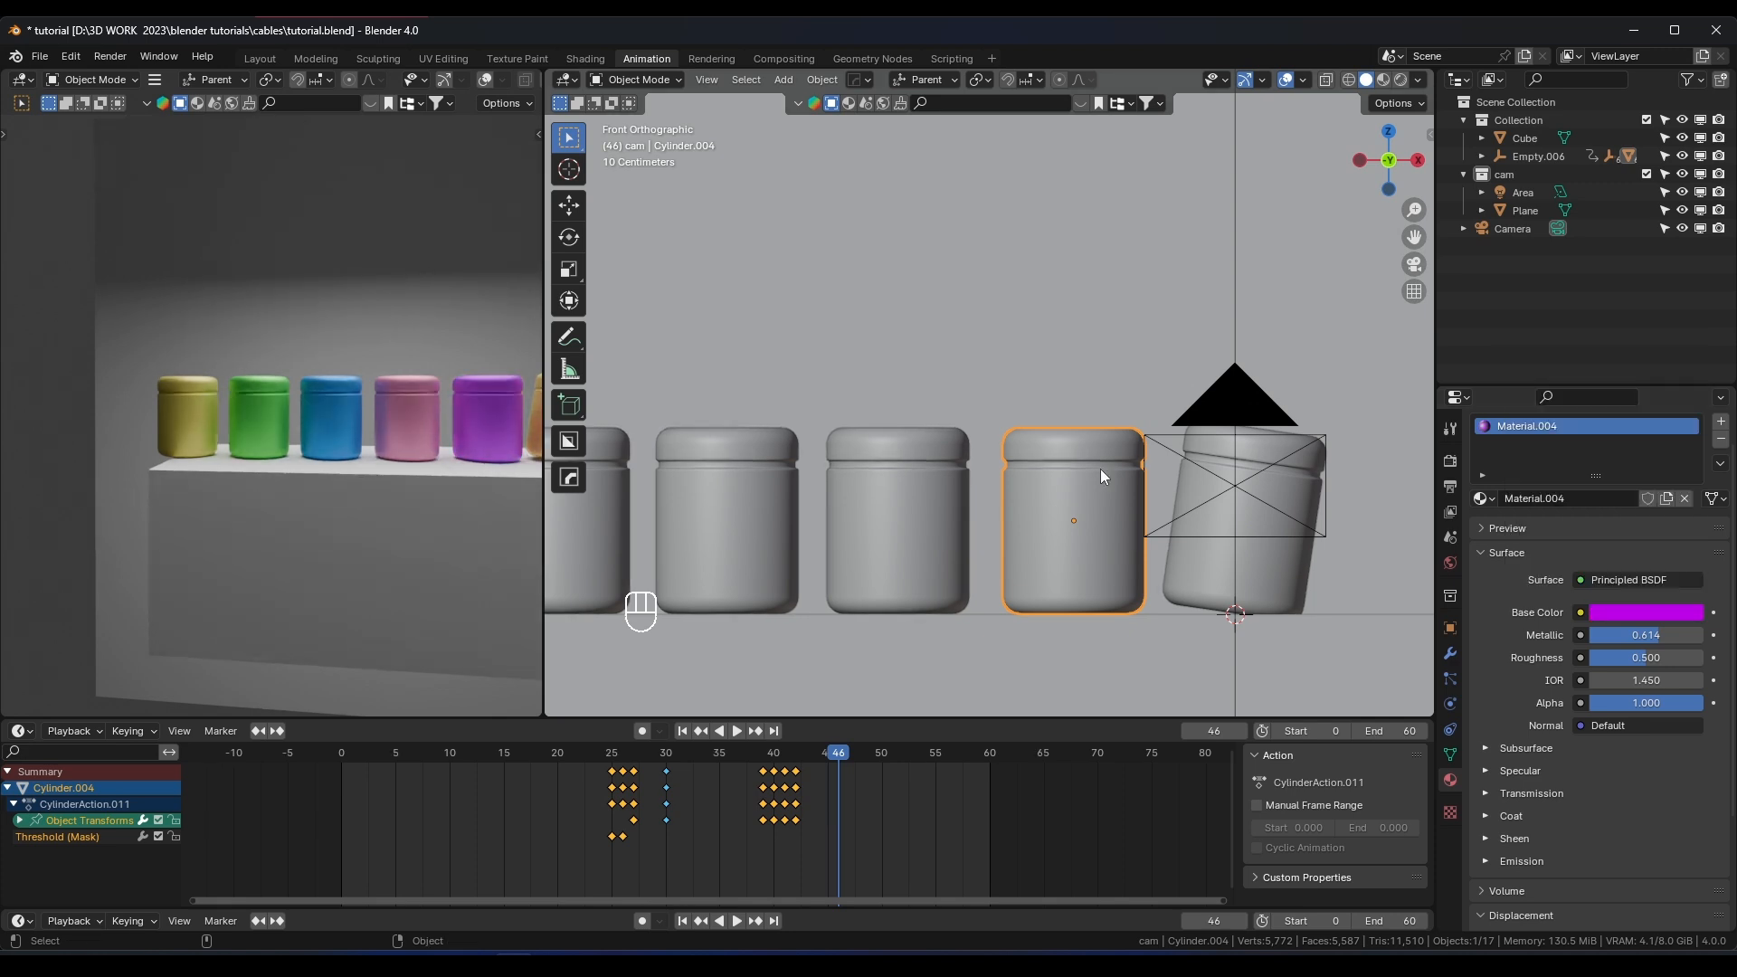
Make the last jar's material single-user and set its base color to orange
scroll(307, 378, "down", 3)
middle_click_drag(307, 378, 213, 387, "shift")
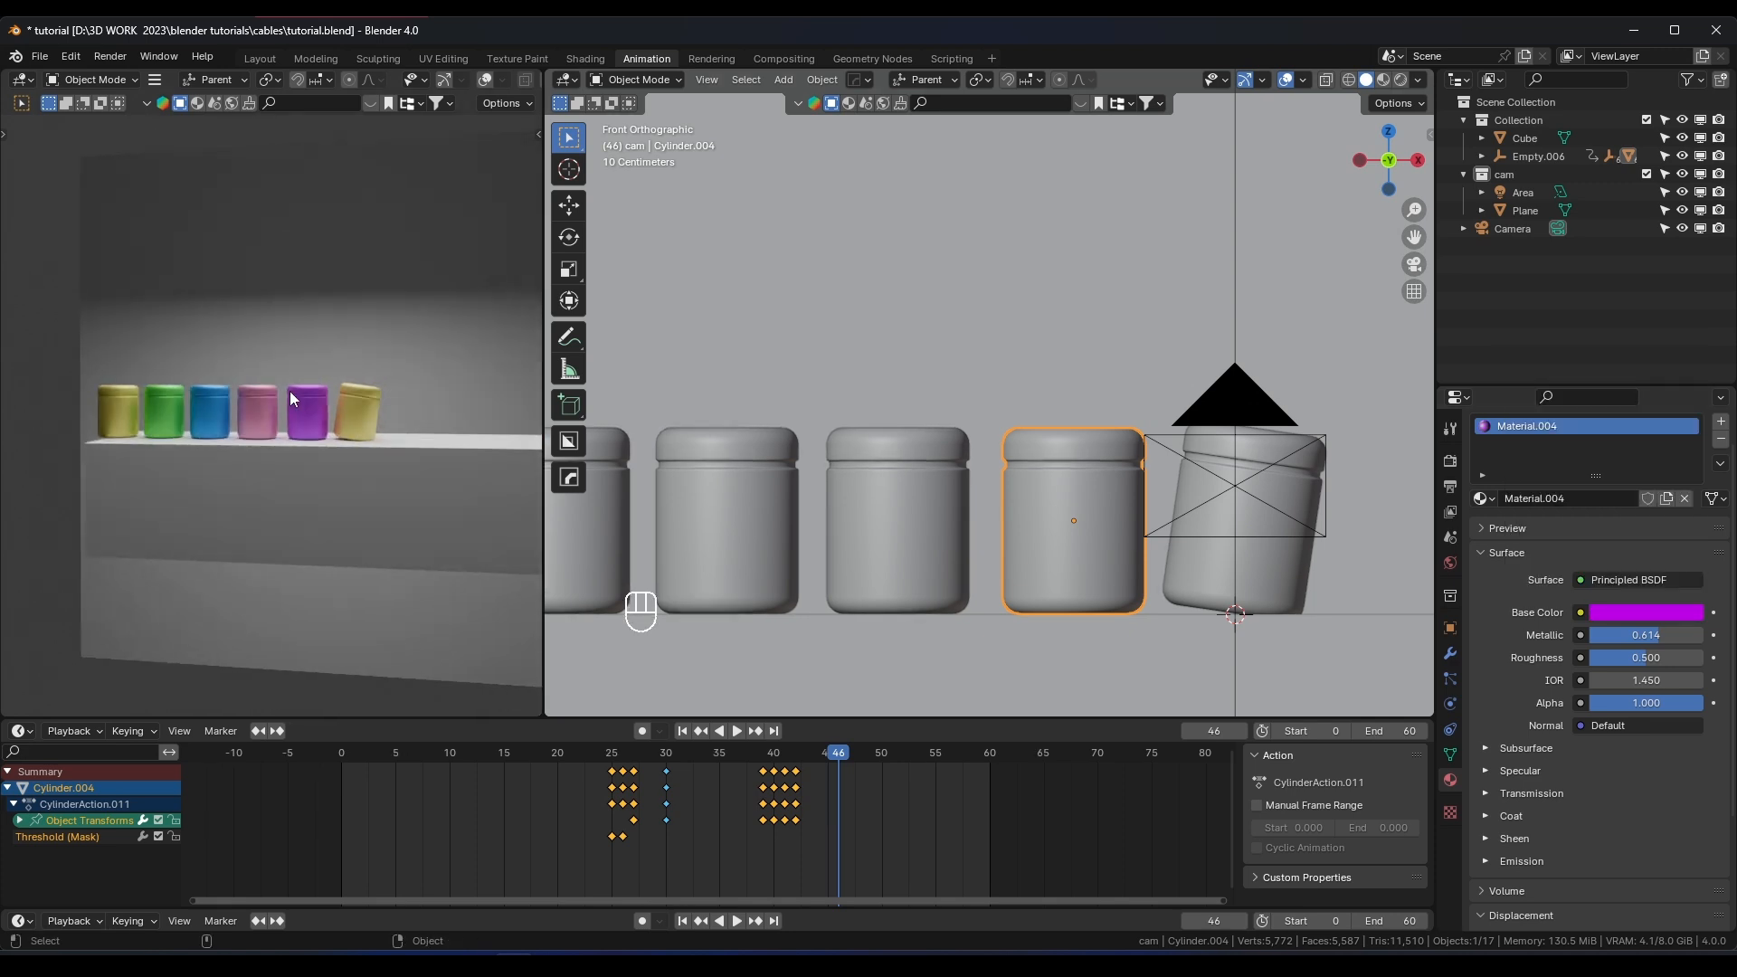
left_click(1284, 580)
left_click(1650, 614)
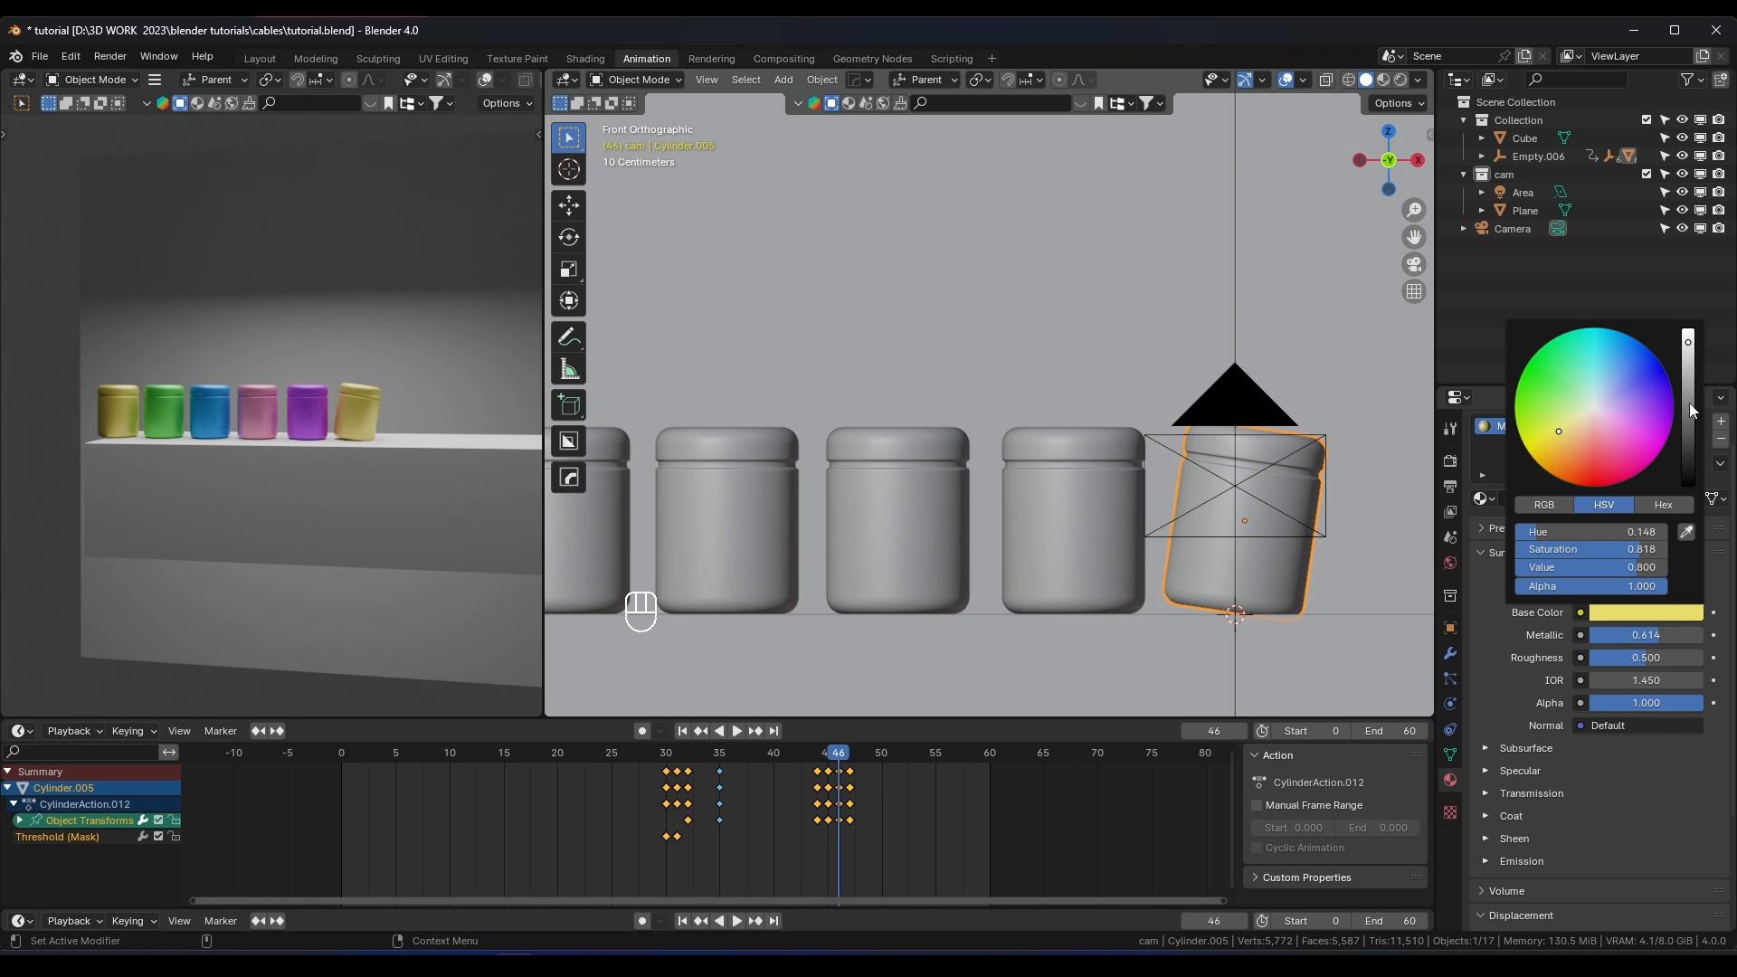
left_click(1651, 614)
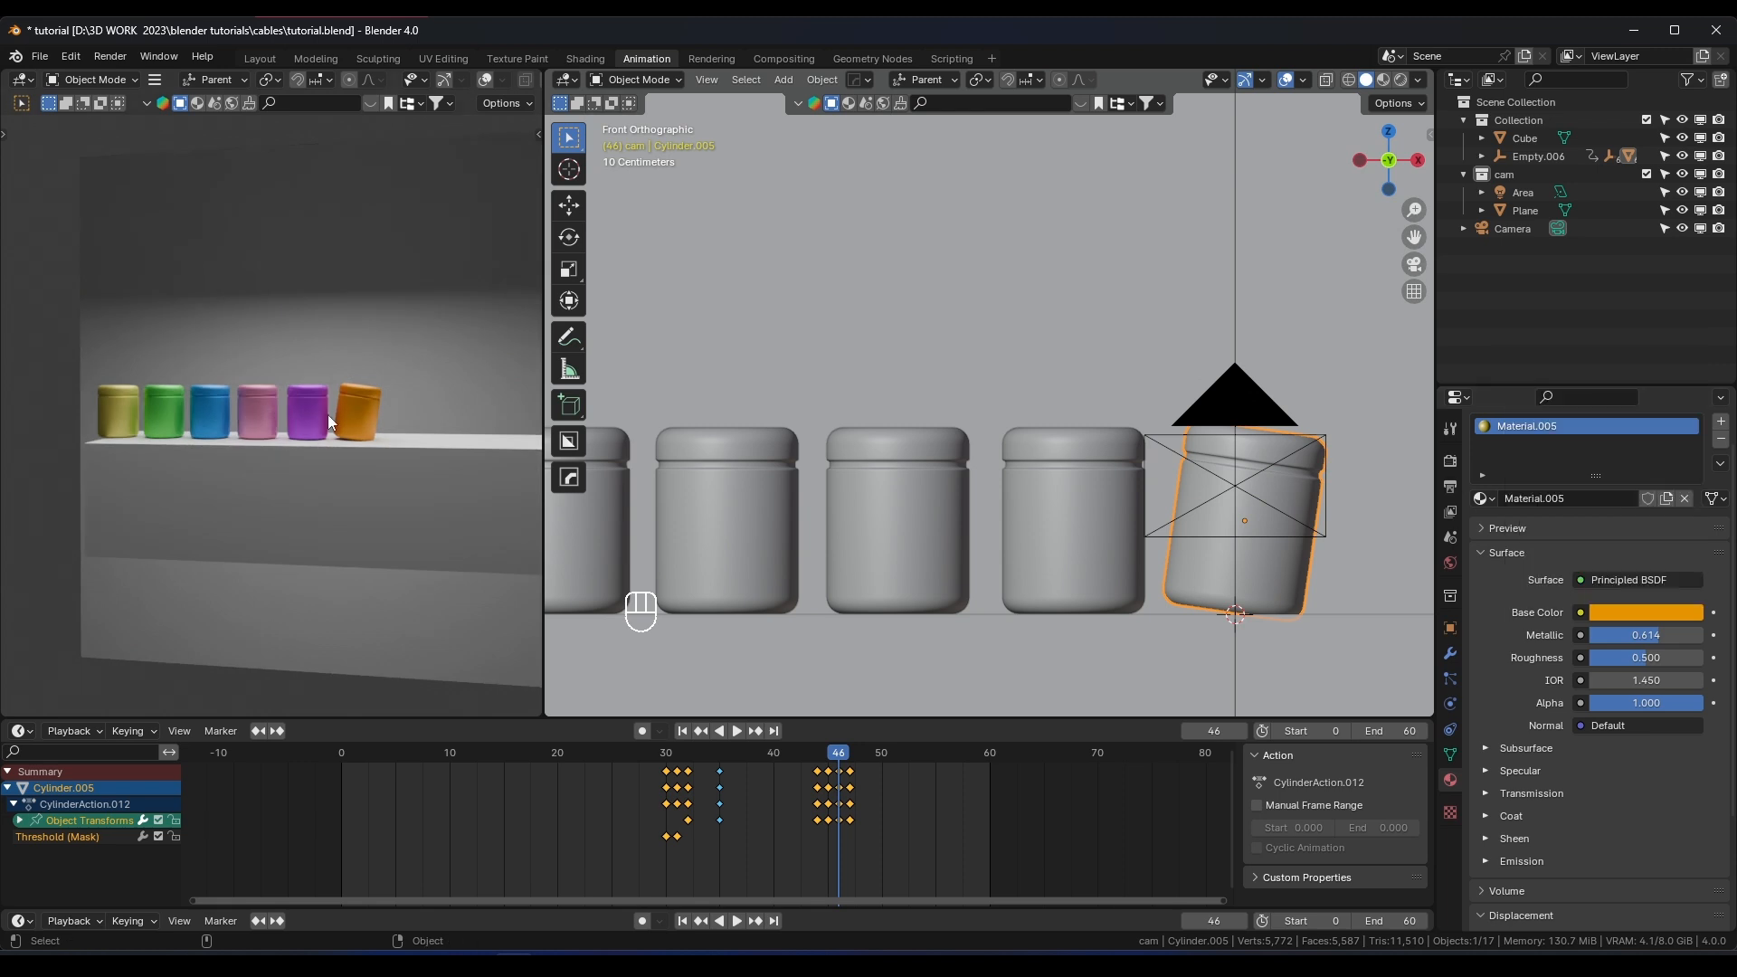
Play the animation from frame 0 in the rendered camera view to check the six jar colors
key("KP_0")
middle_click_drag(424, 372, 244, 354, "shift")
scroll(226, 394, "up", 1)
left_click(339, 752)
key("space")
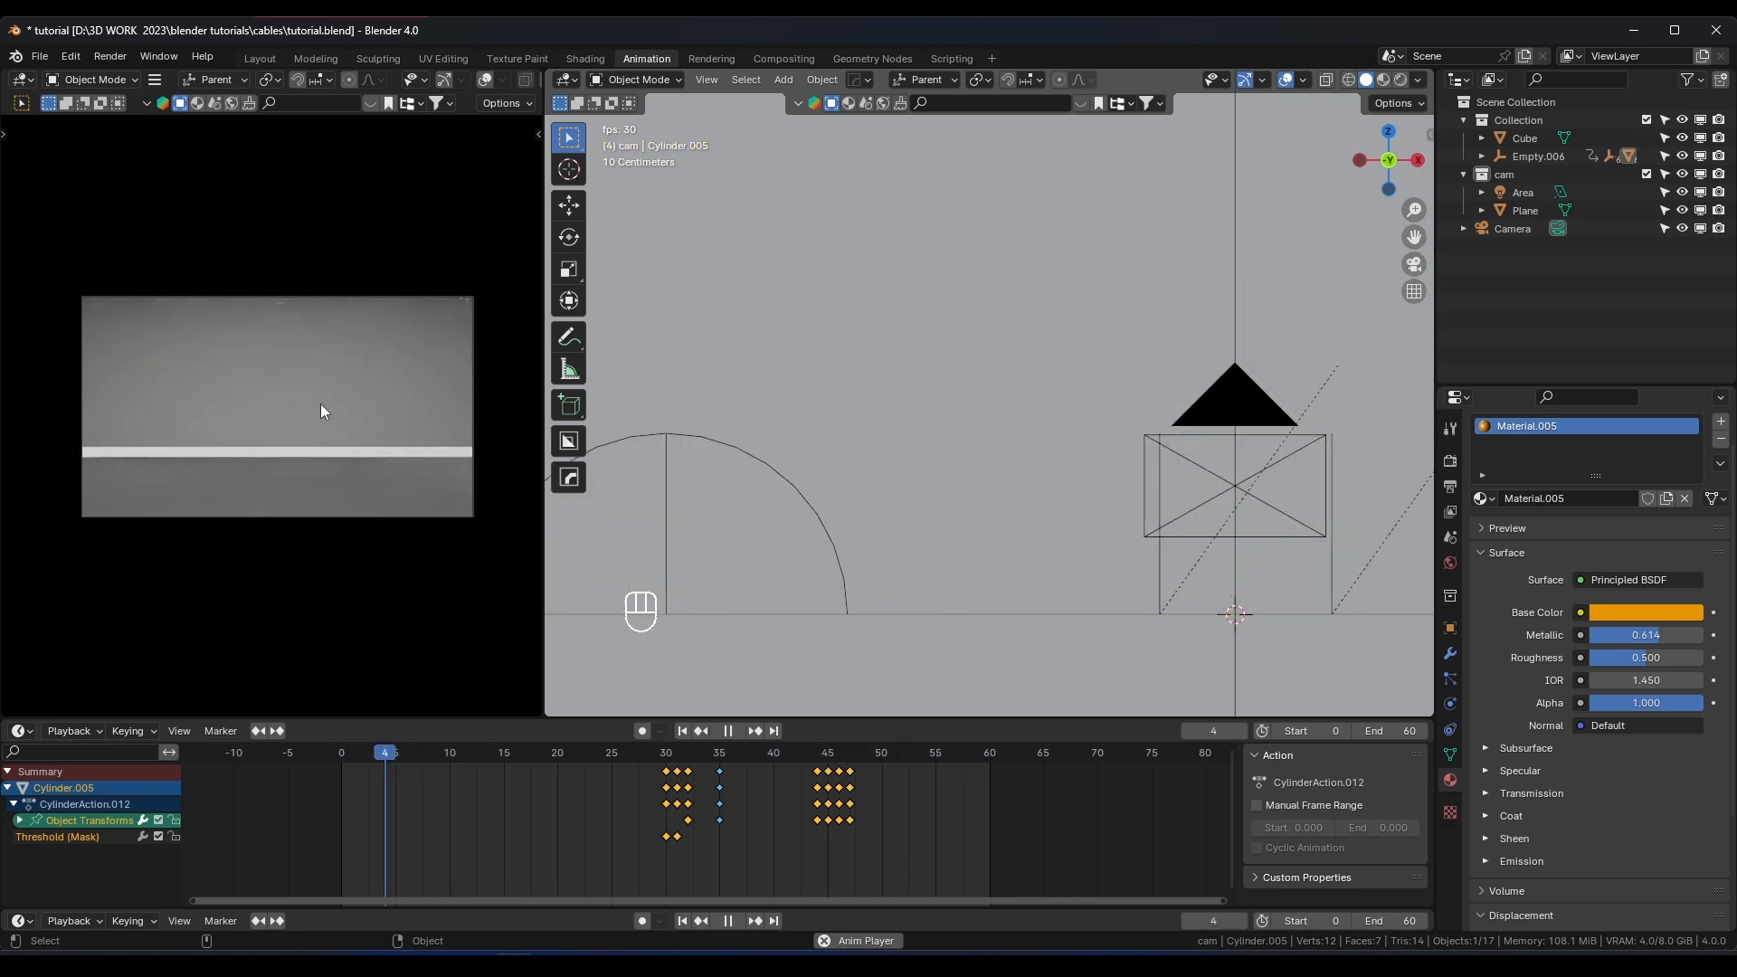
scroll(308, 409, "up", 2)
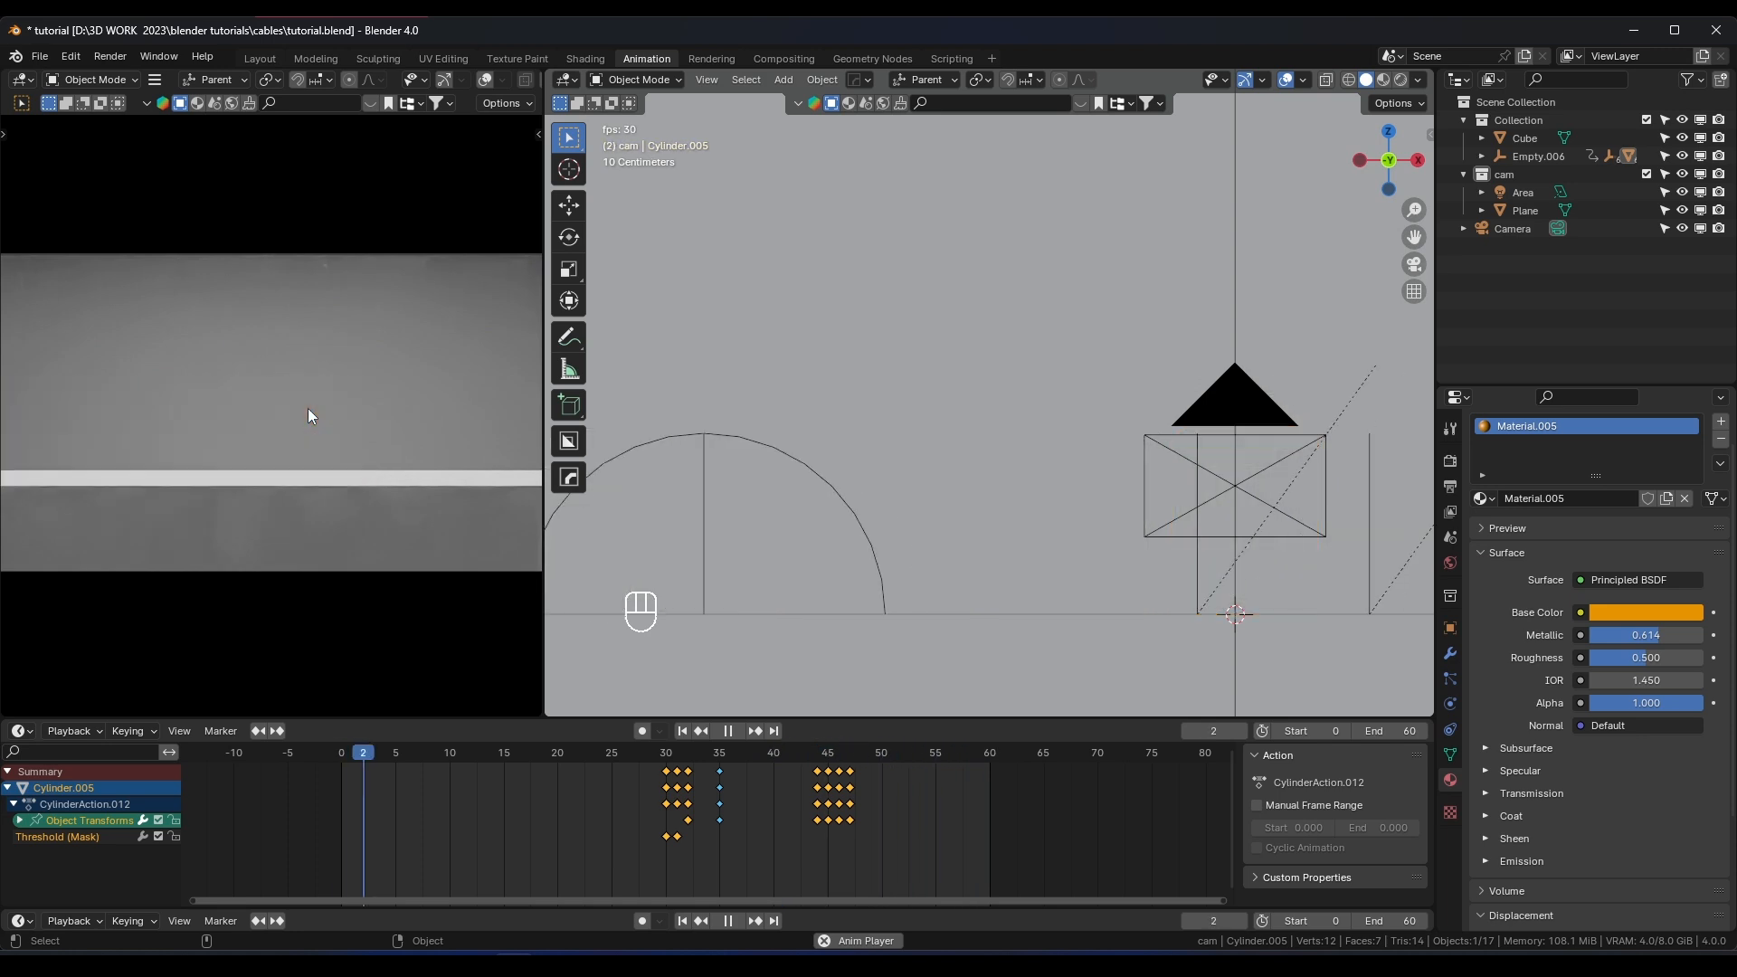
key("space")
scroll(322, 405, "down", 1)
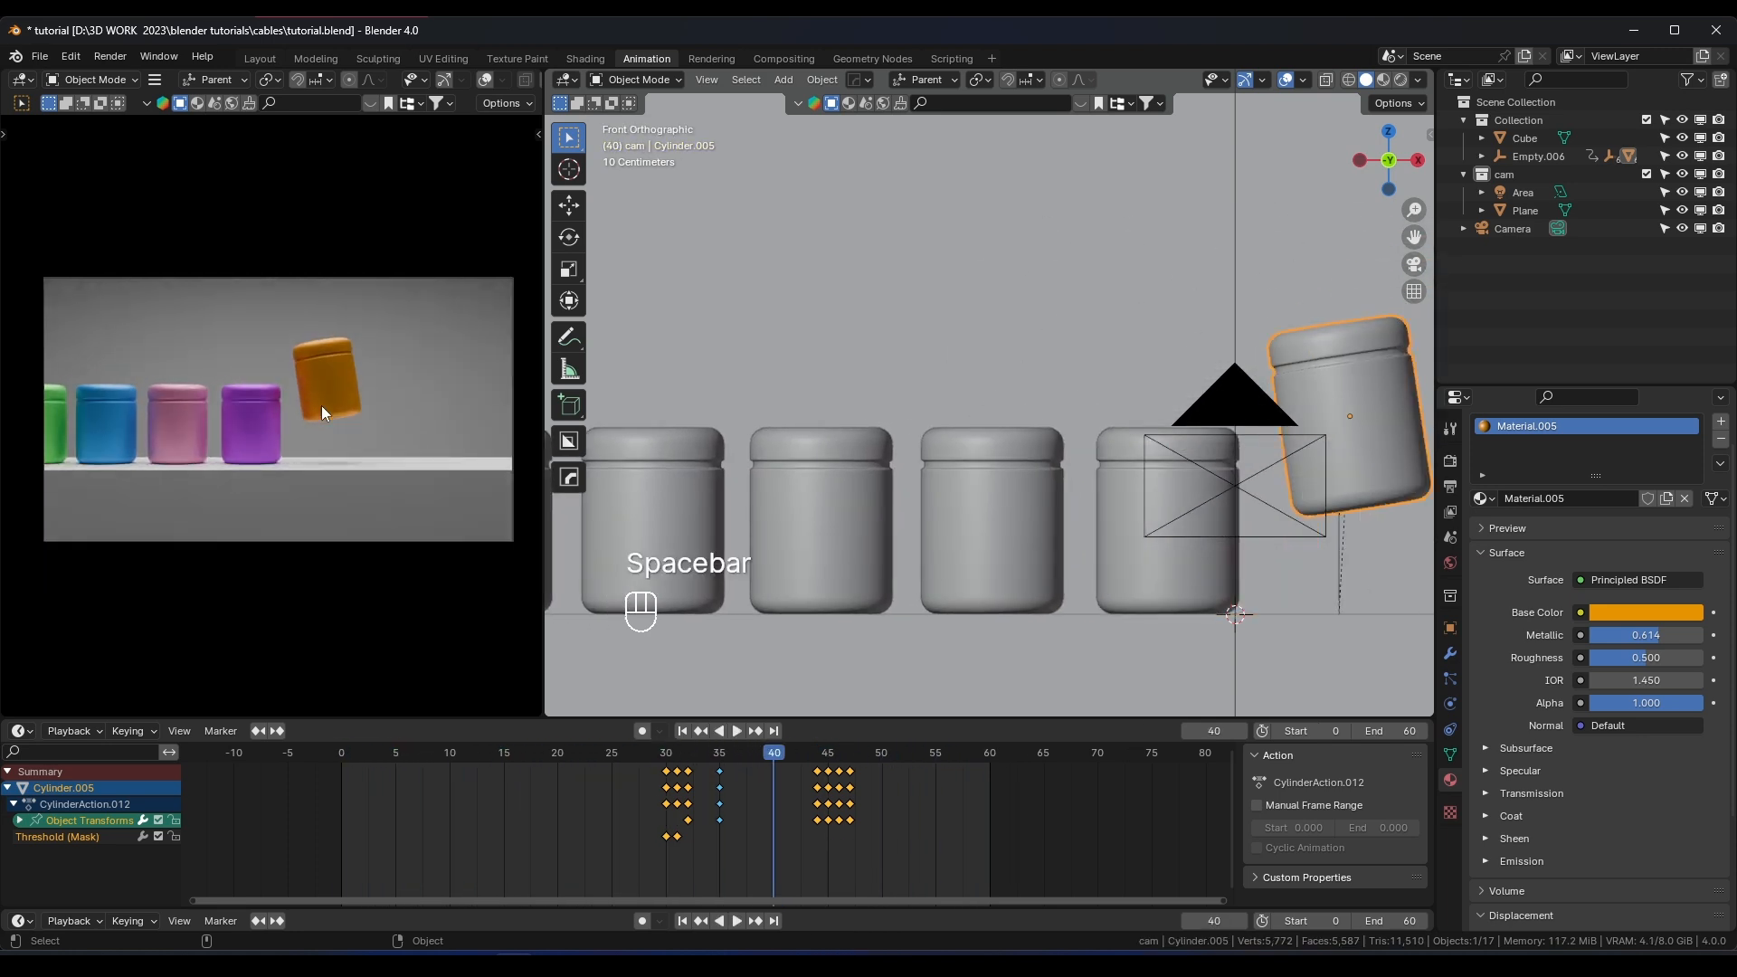
scroll(319, 406, "up", 1)
left_click(275, 416)
scroll(398, 414, "down", 2)
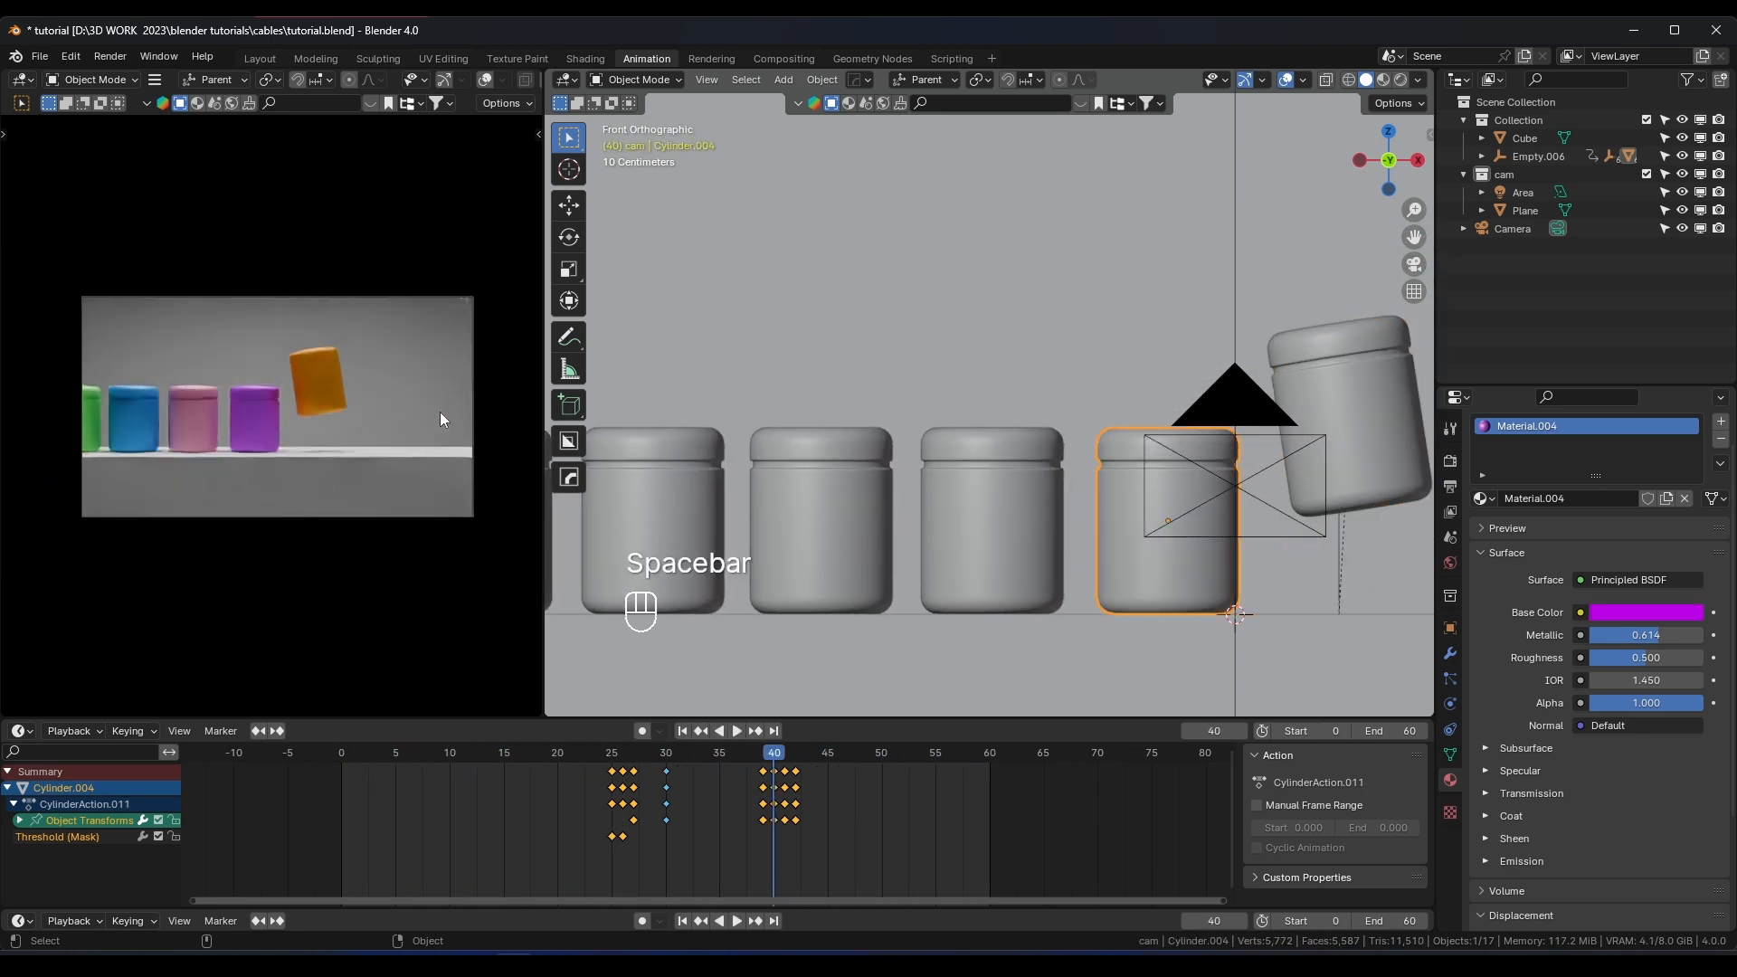
scroll(438, 411, "up", 1)
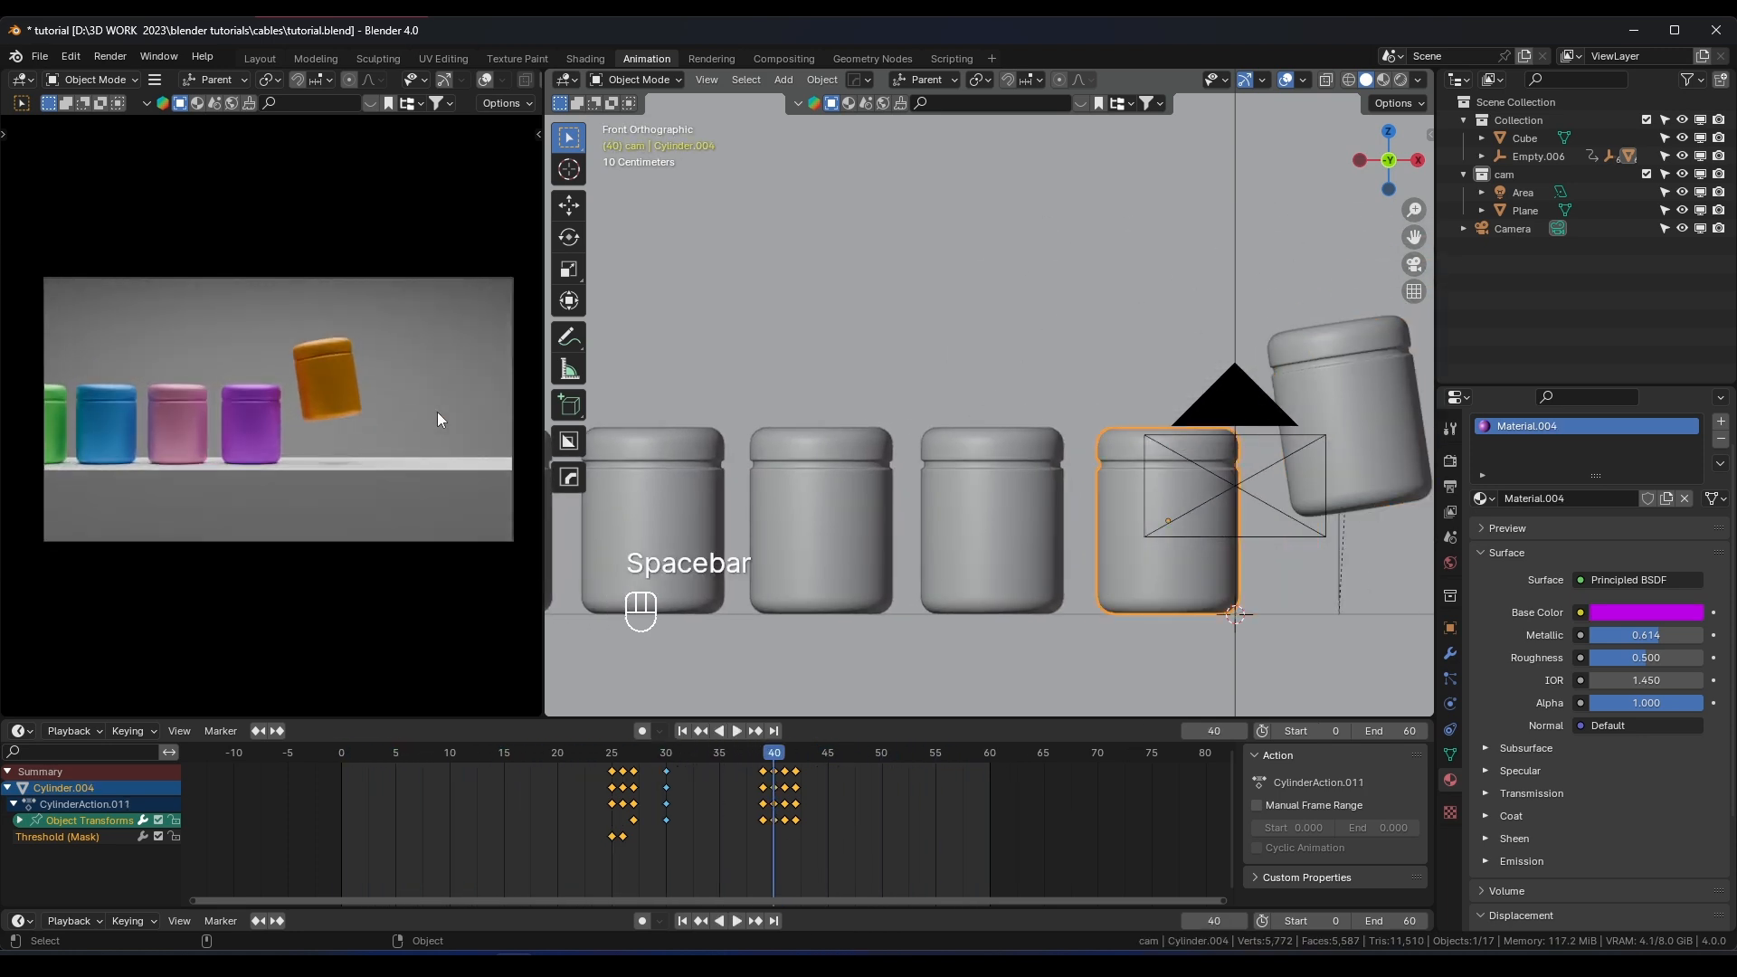
key("space")
key("space")
Select the area light above the platform and change its shape from Square to Disk
scroll(1227, 340, "down", 10)
middle_click_drag(1060, 322, 1029, 217)
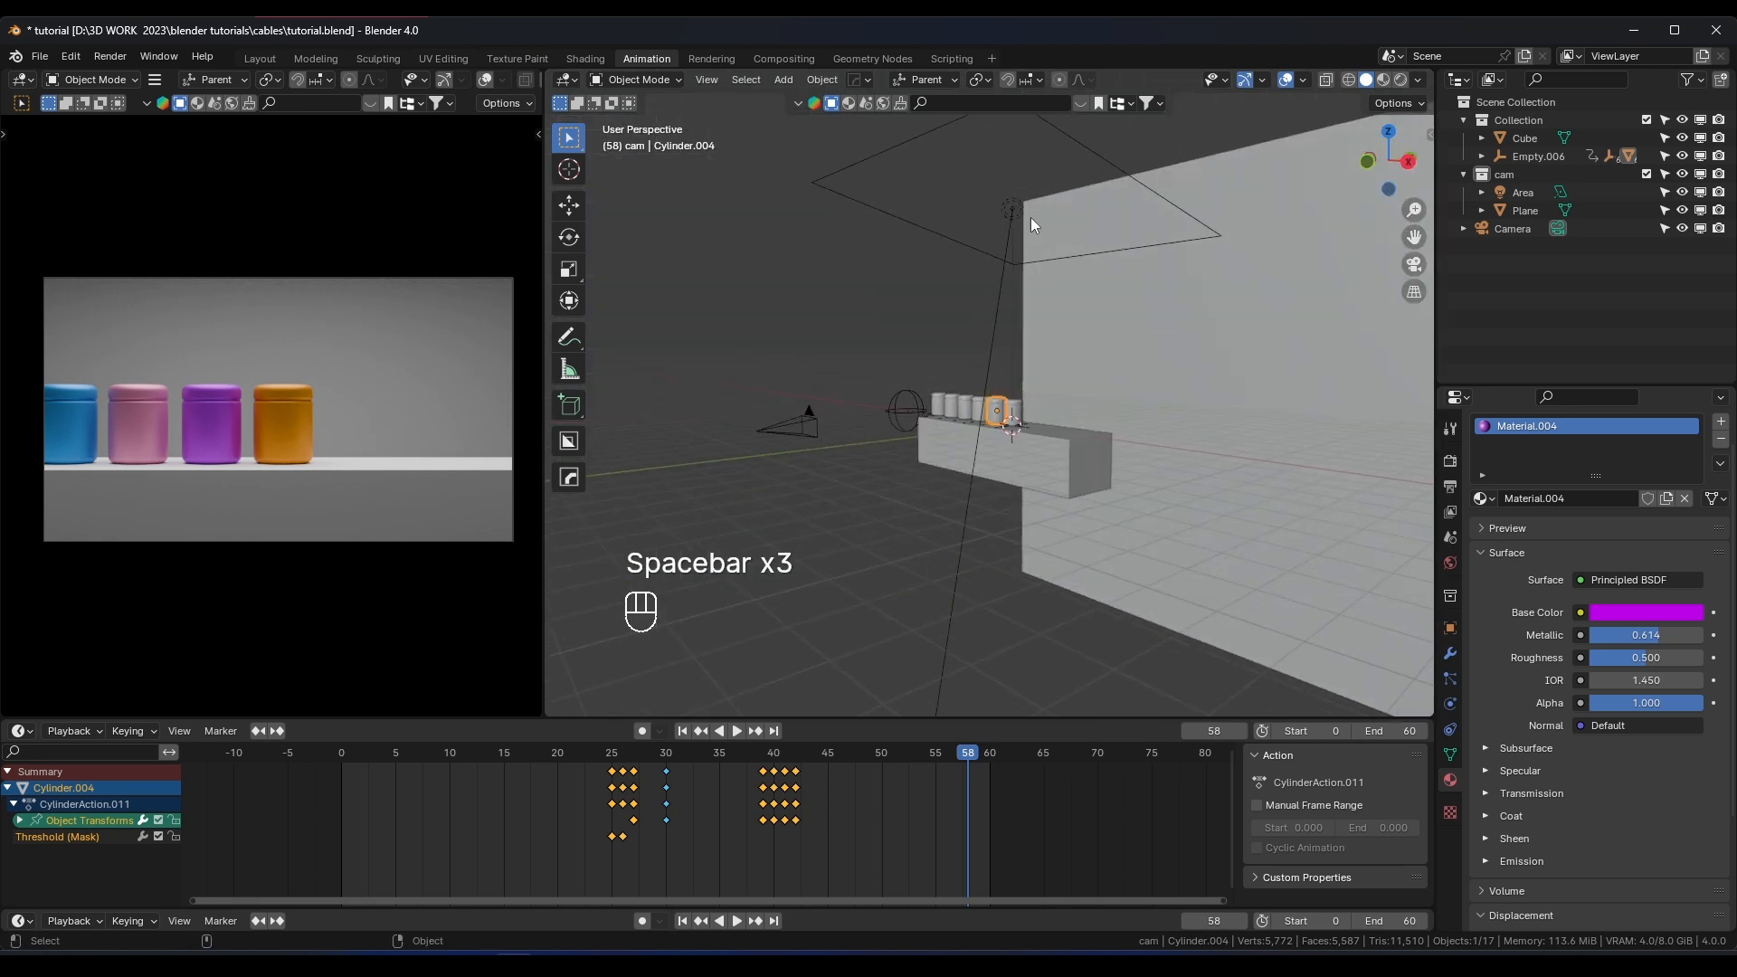
left_click(1013, 210)
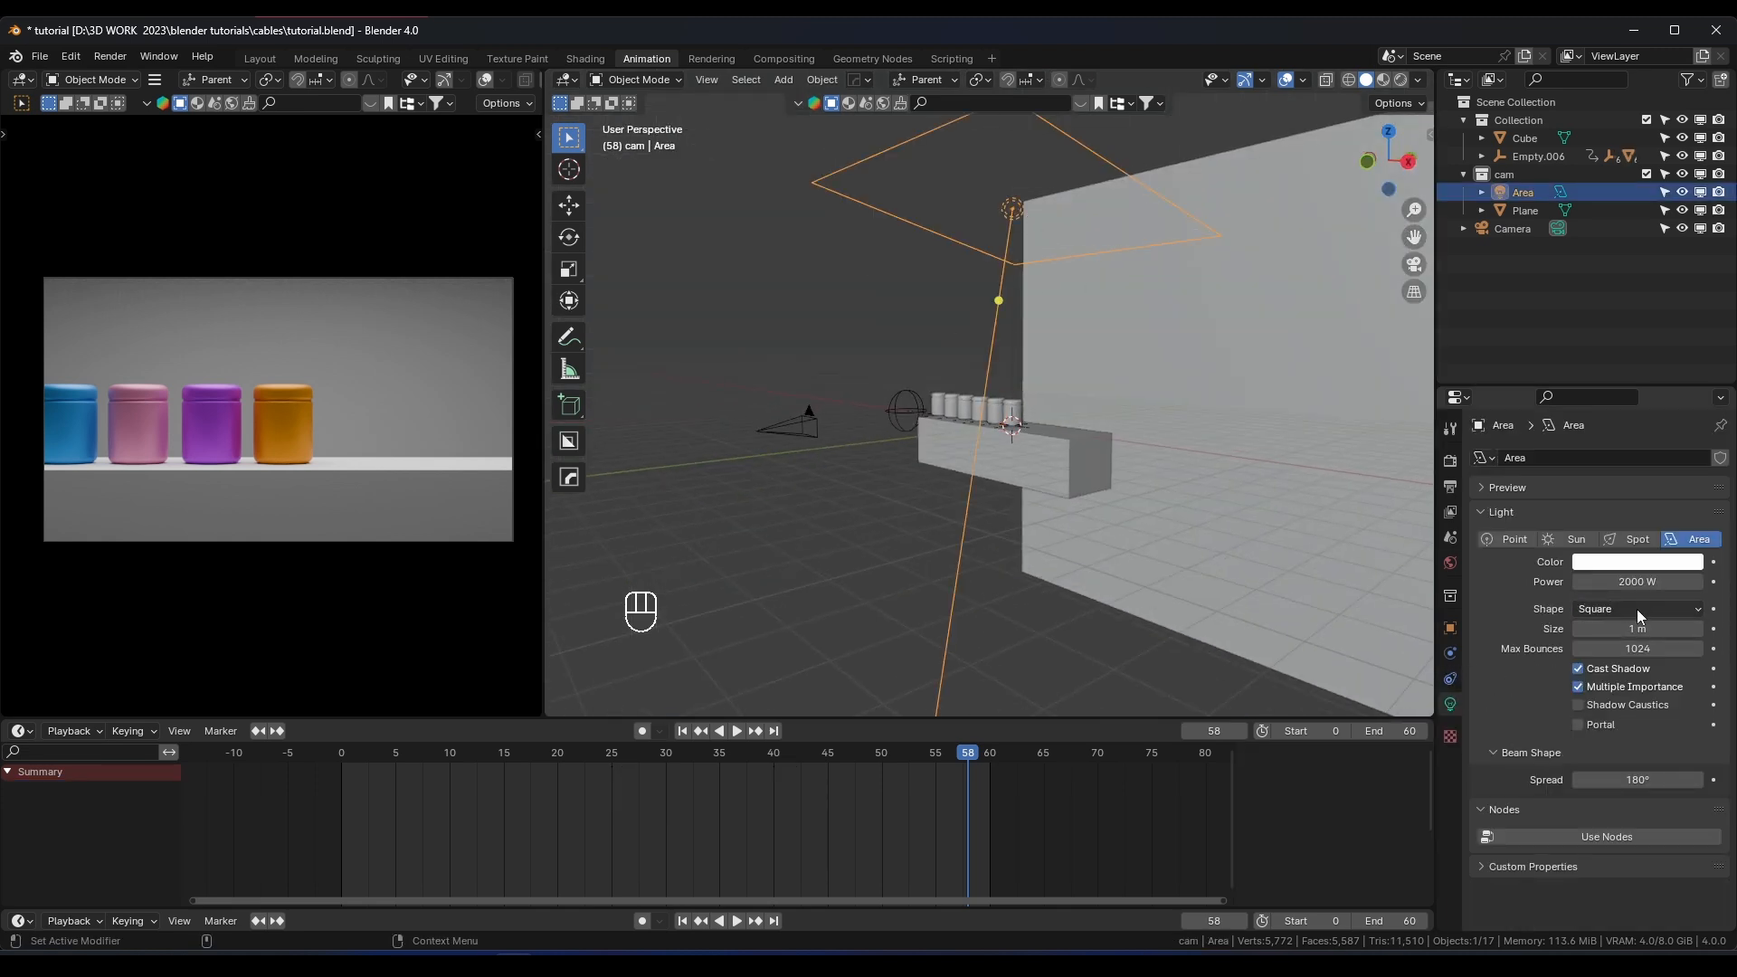
left_click(1618, 670)
Duplicate the disk area light and move the copy along Y to the camera side of the platform
middle_click_drag(1013, 398, 974, 404)
key("shift+d")
key("z")
left_click(1089, 394)
key("g")
key("y")
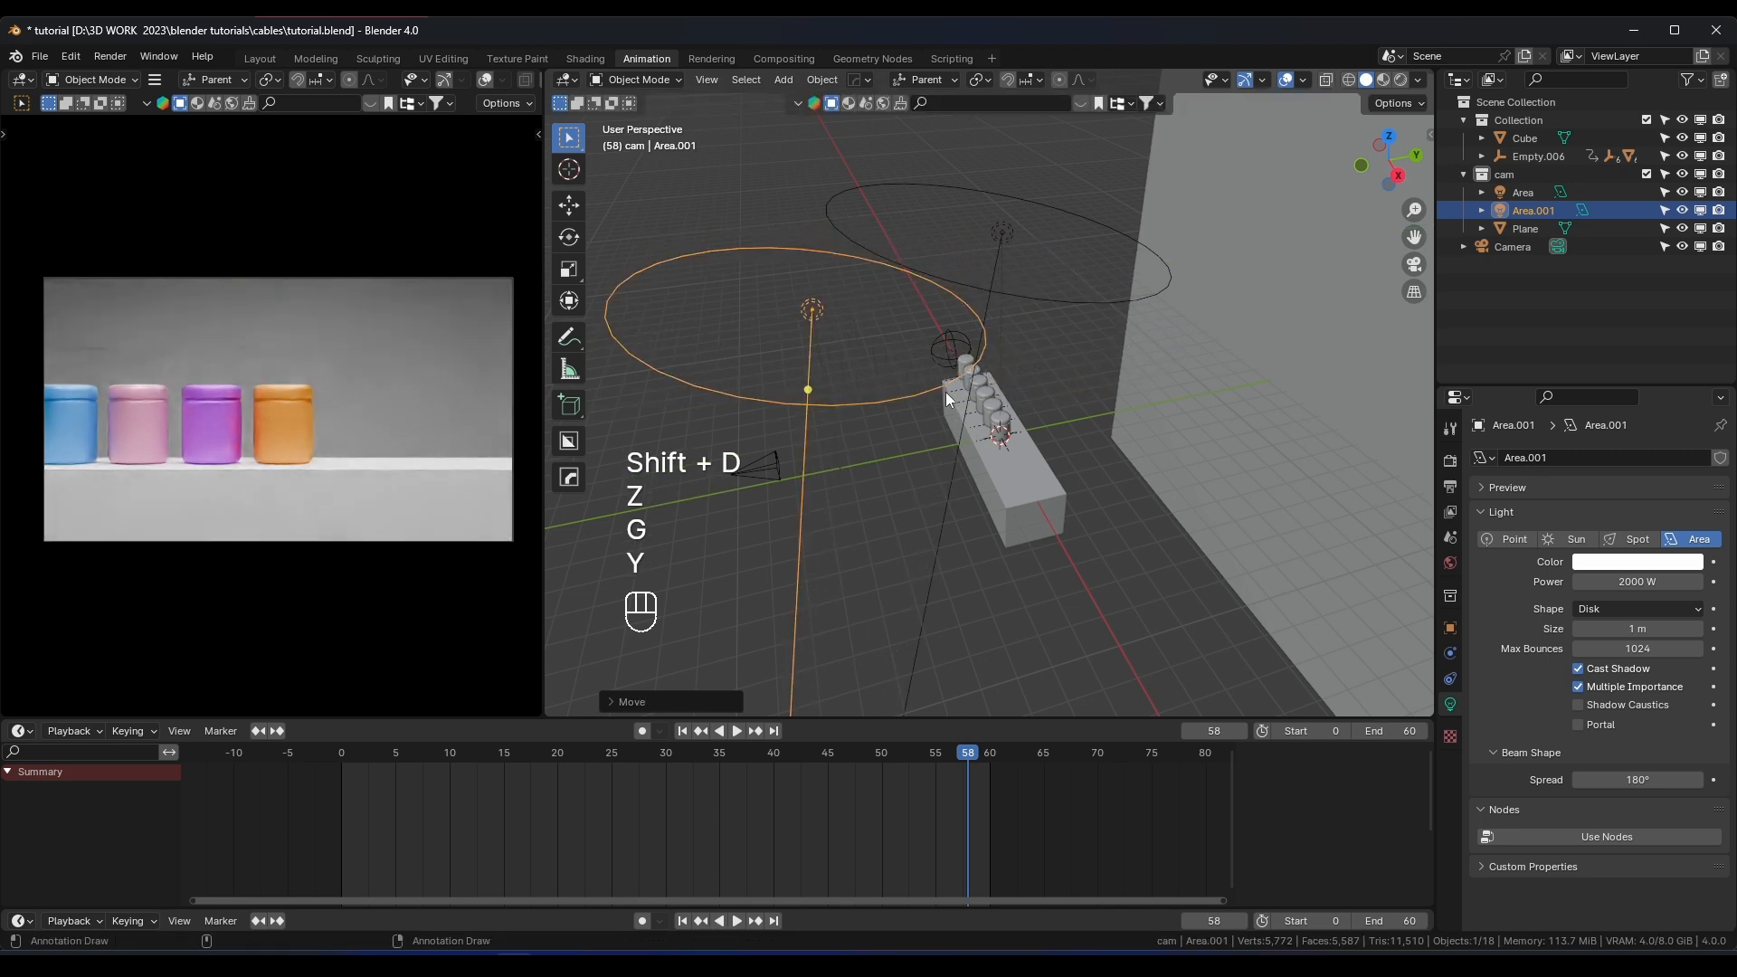
Rotate the duplicated area light about X to face the jars and reposition it along Y in front of the platform
key("r")
key("x")
key("g")
key("y")
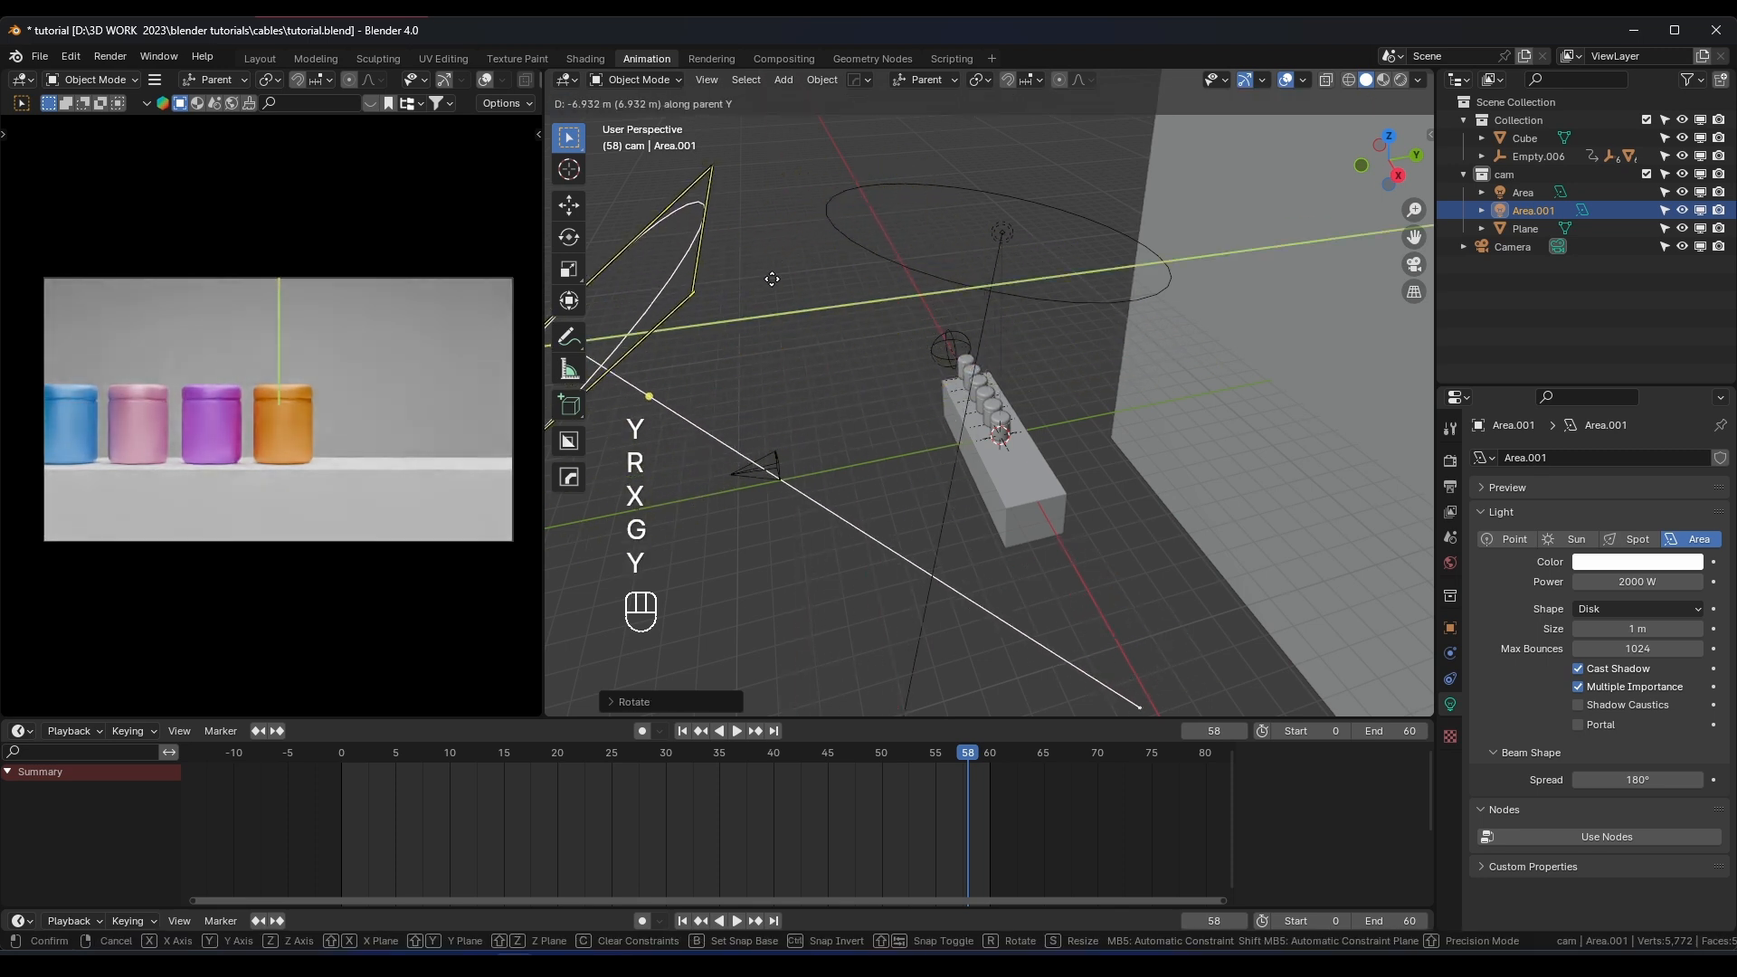
left_click(953, 296)
Move the duplicated area light about 10.3 m in the negative X direction so it lights the jars from the side
scroll(953, 297, "down", 3)
middle_click_drag(954, 297, 1086, 298)
key("g")
key("x")
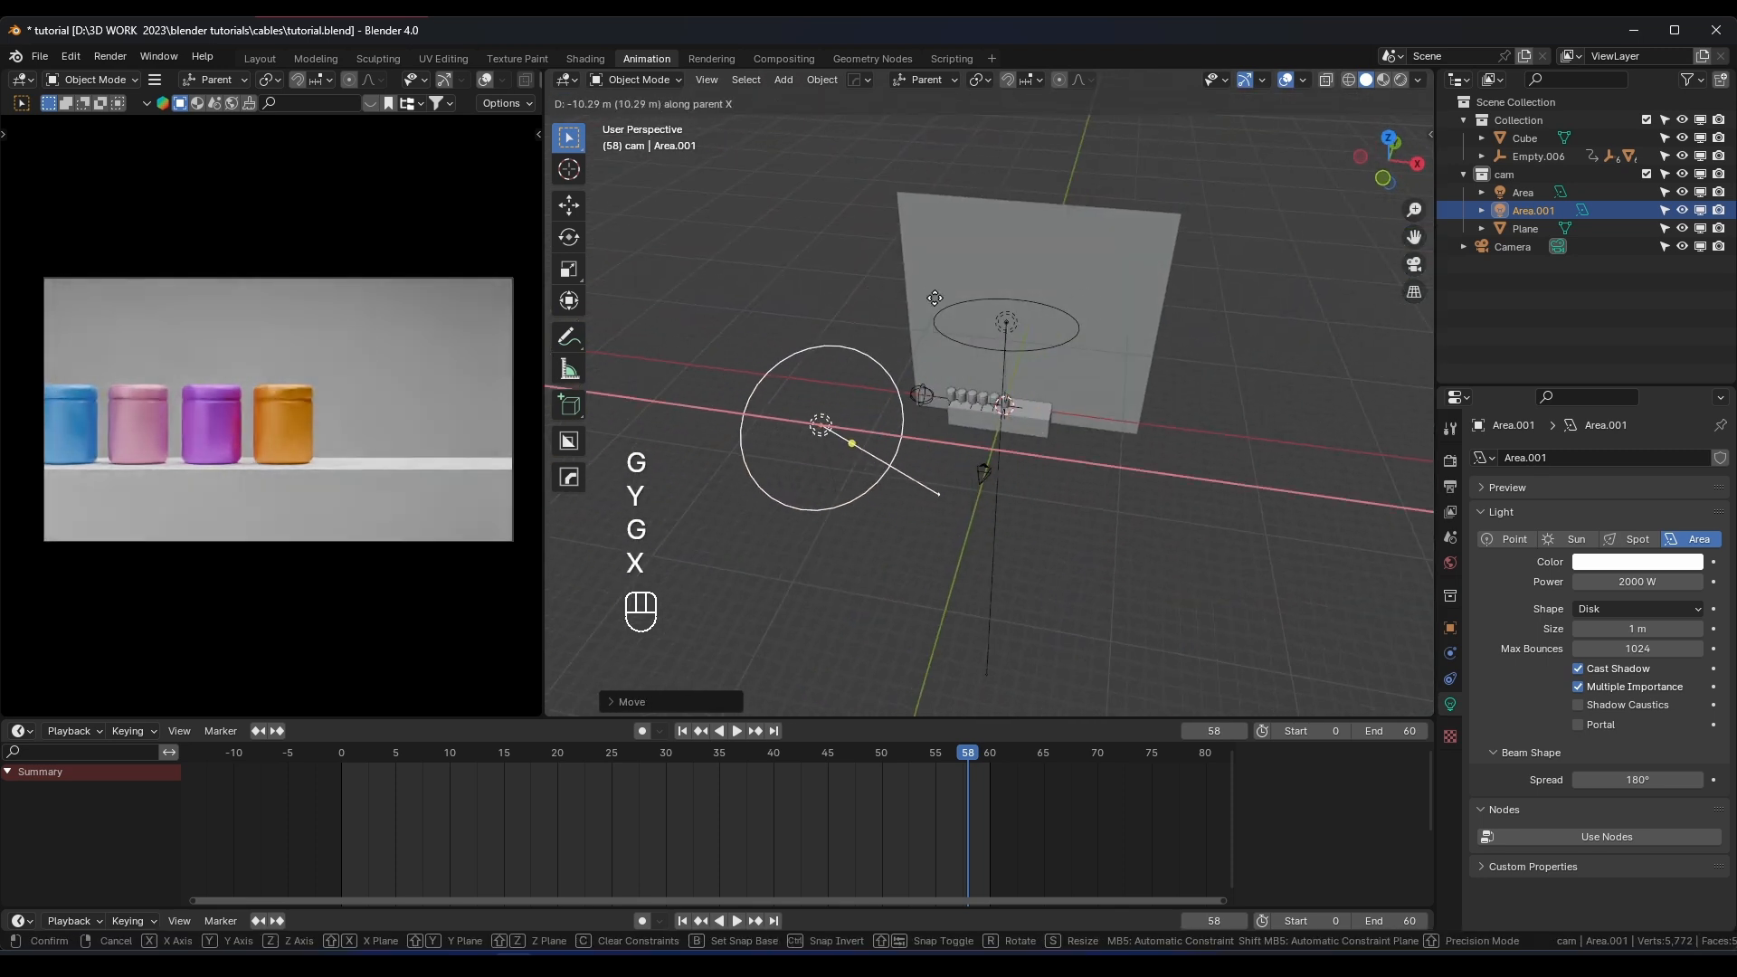
left_click(569, 385)
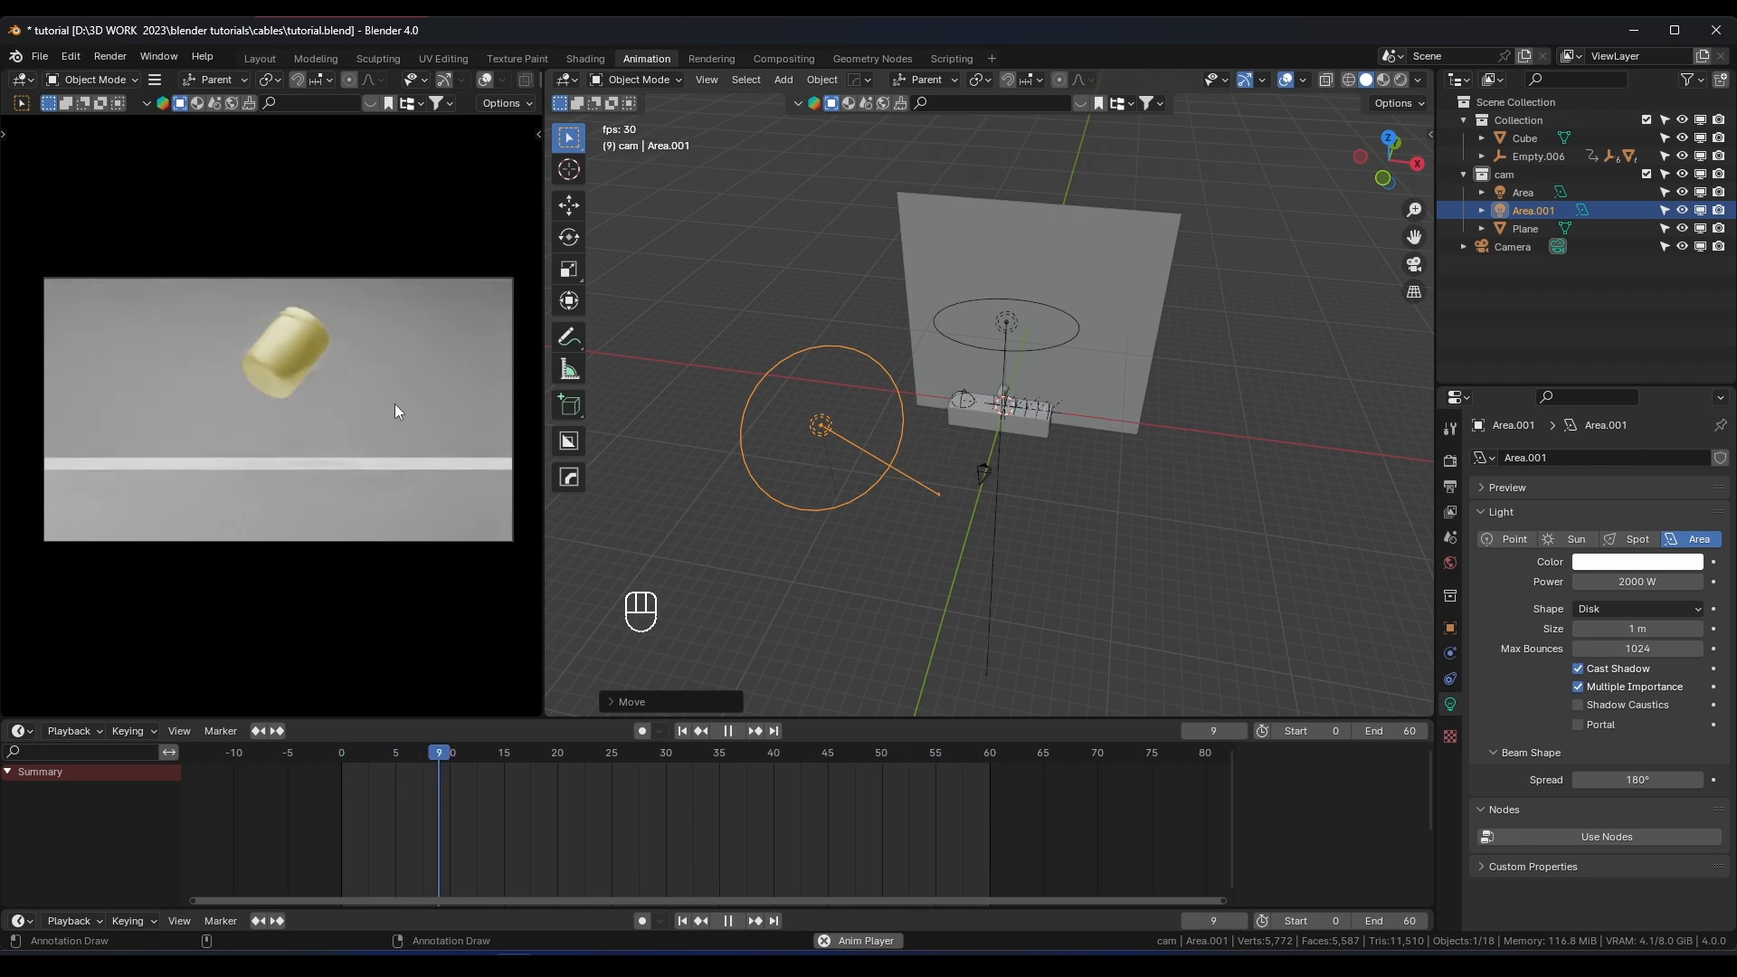
Play the animation and examine the tumbling jars under both area lights in the camera view and a close perspective view
scroll(988, 406, "up", 10)
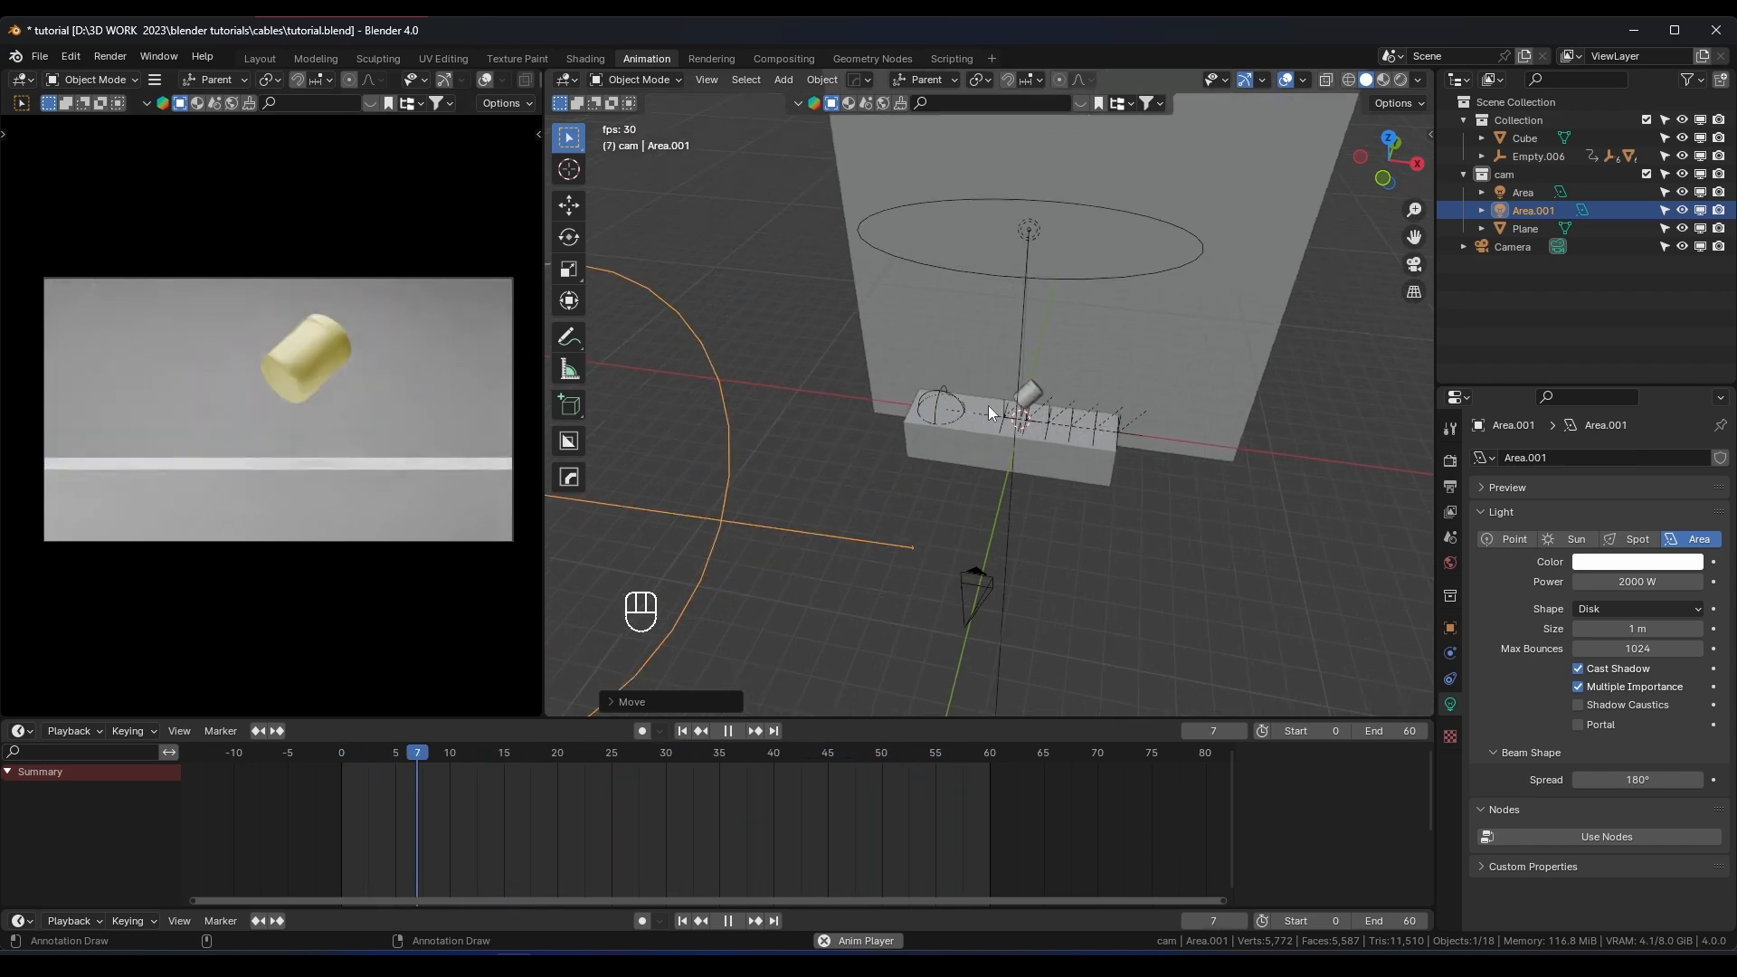
middle_click_drag(1045, 404, 1077, 316)
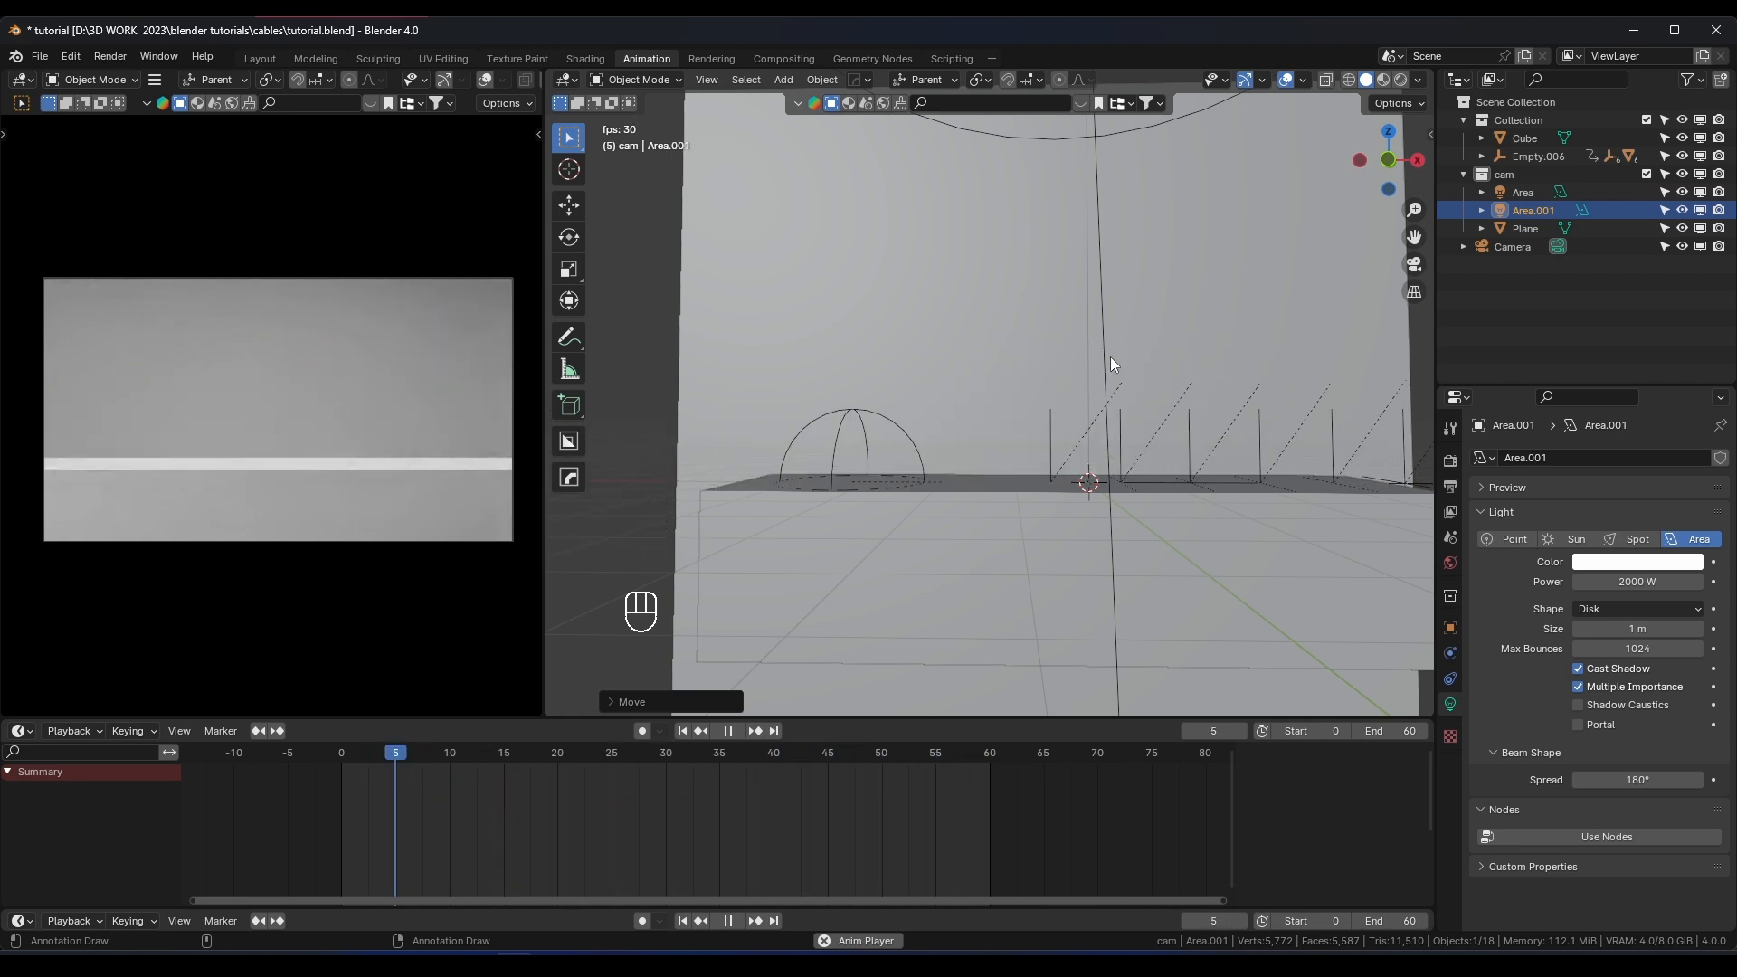
middle_click_drag(1110, 356, 1024, 366)
key("space")
left_click(968, 411)
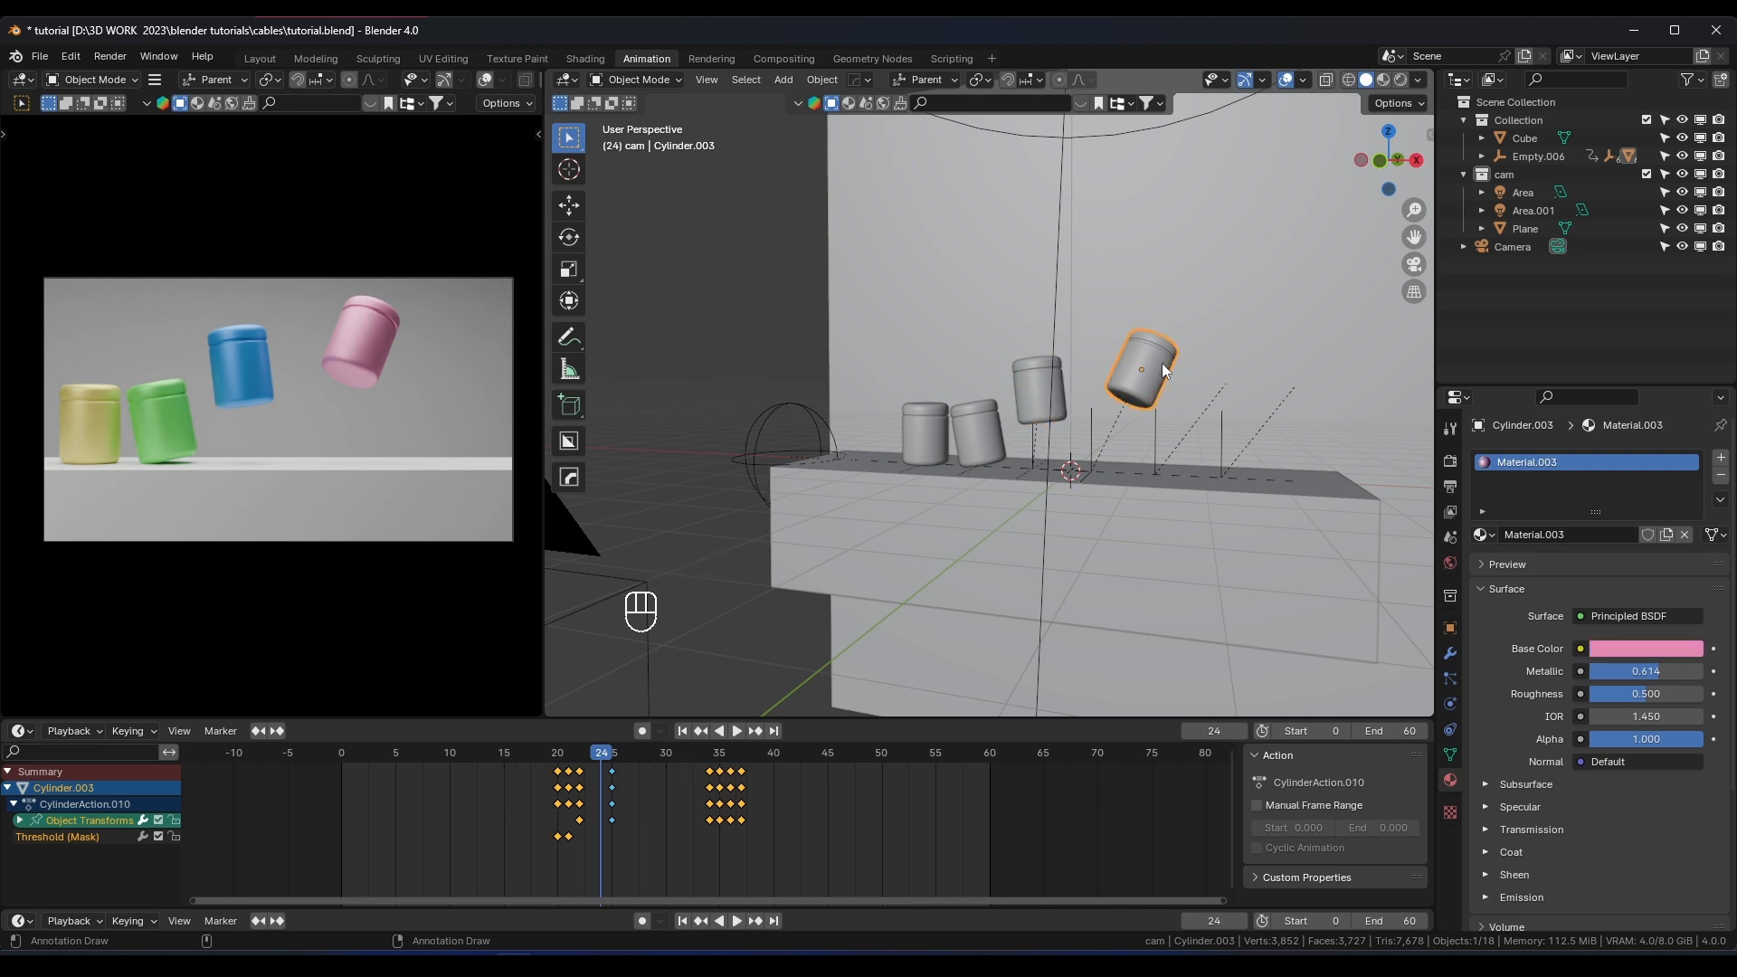
key("space")
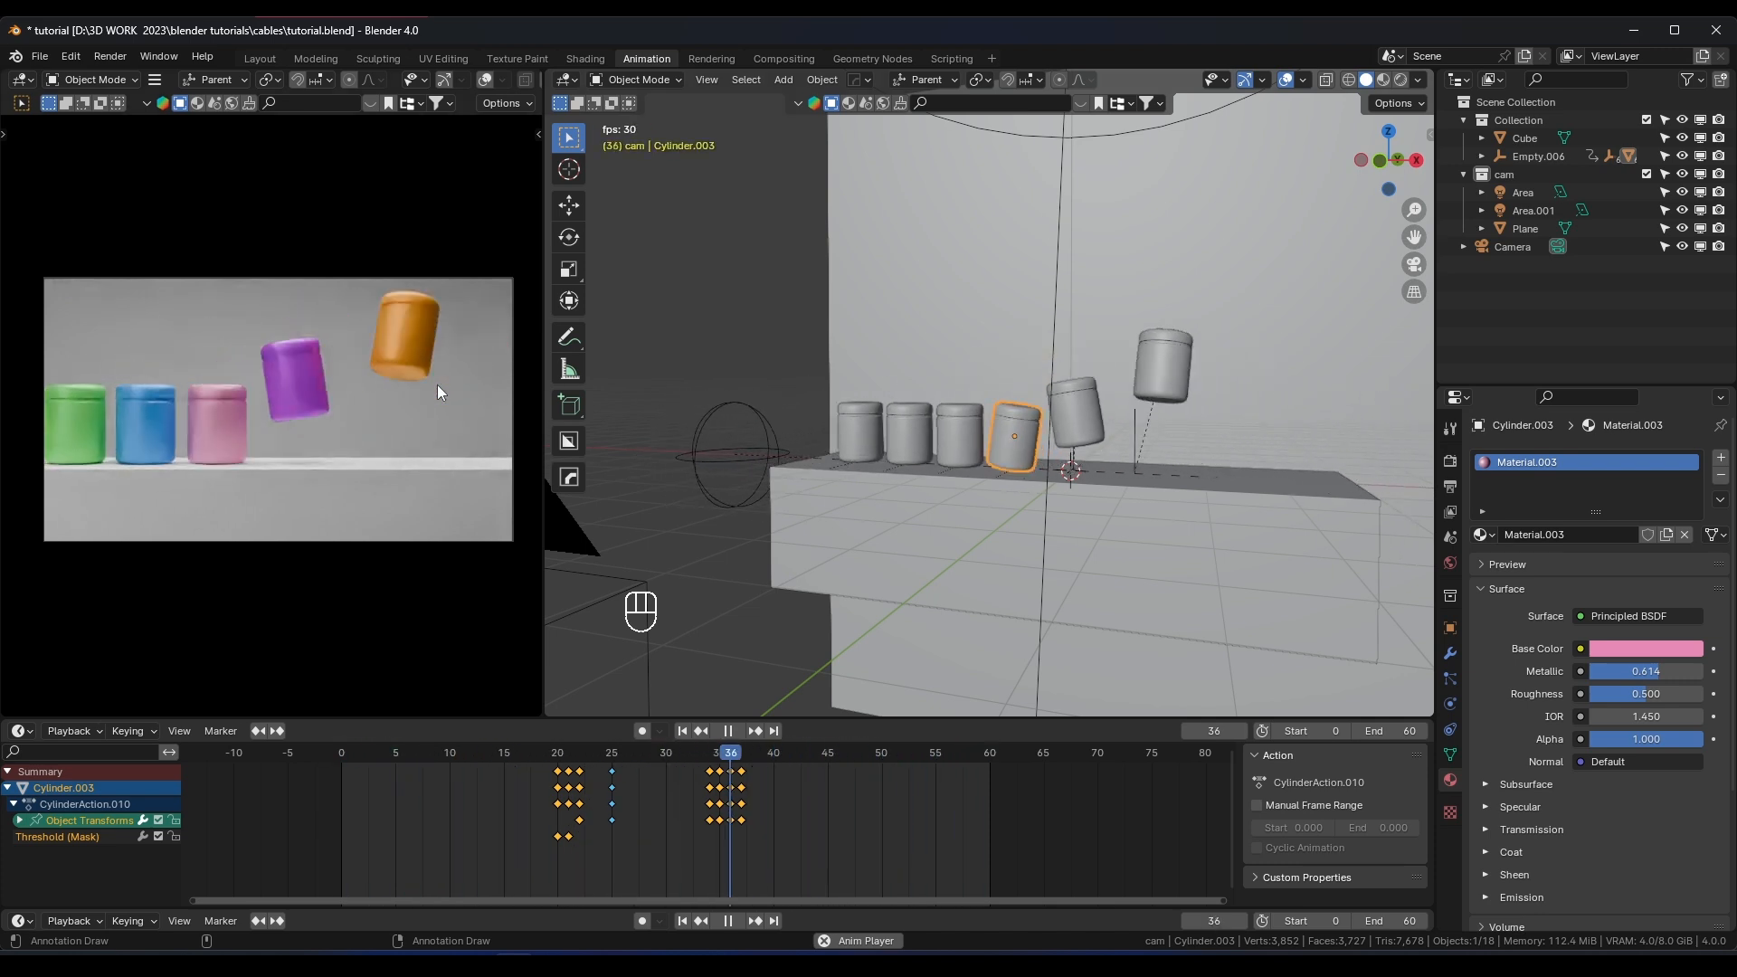
key("space")
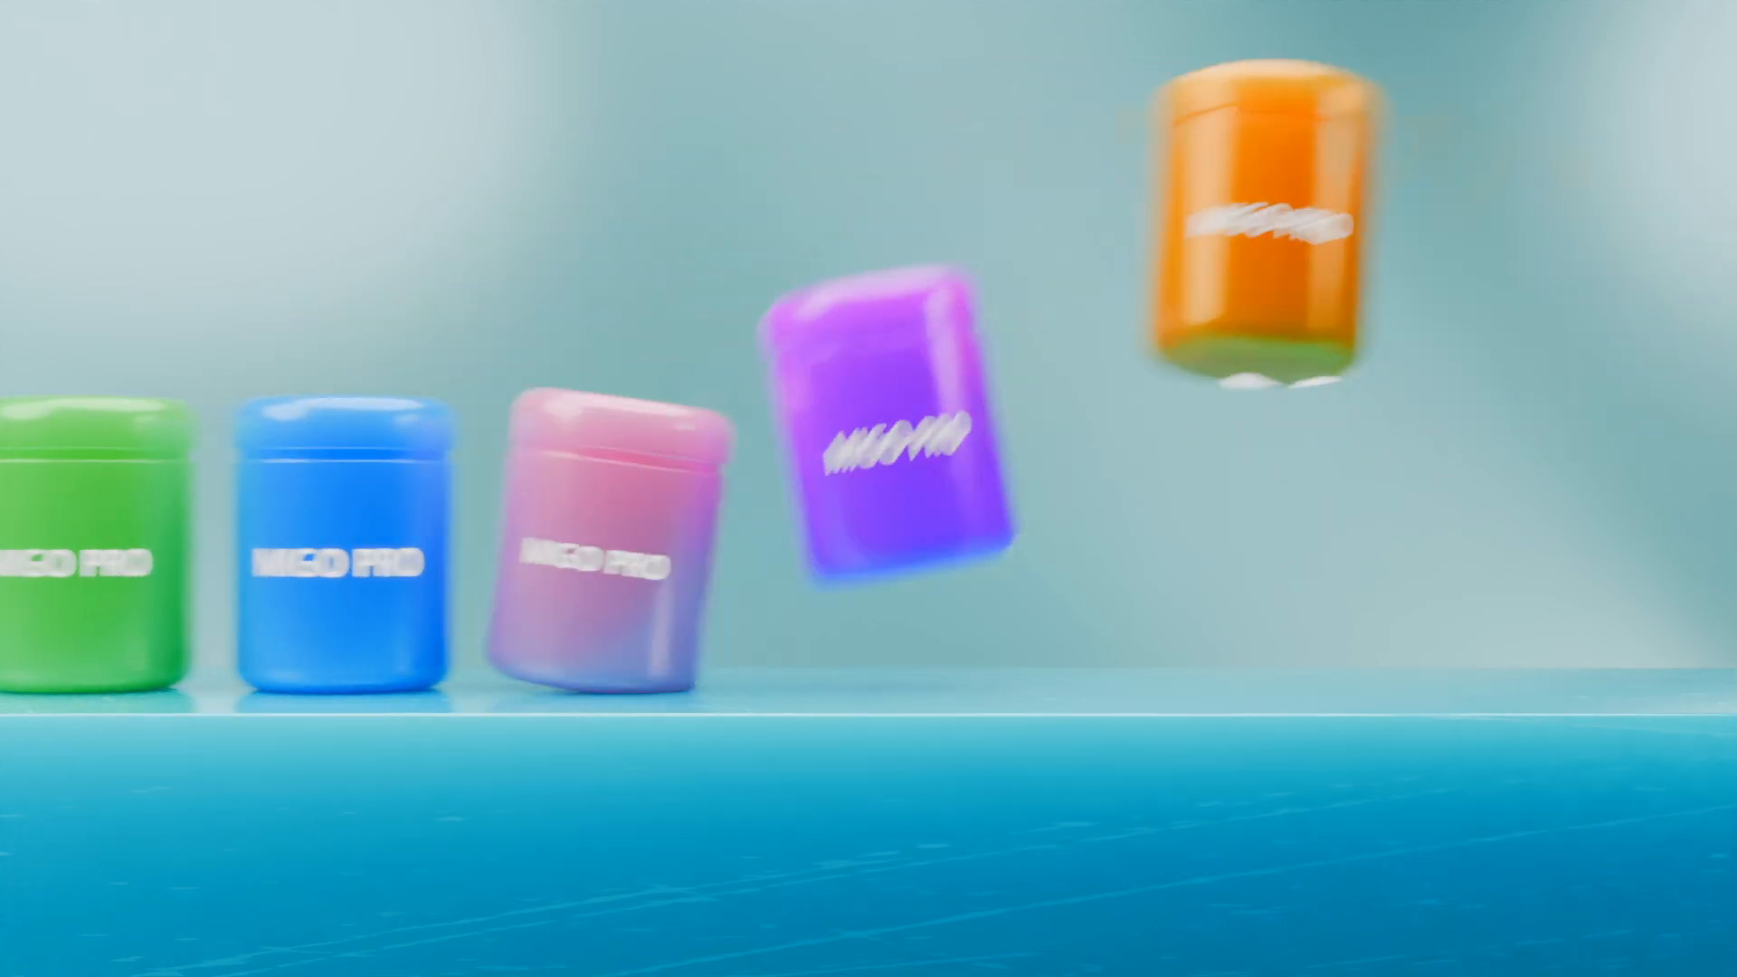